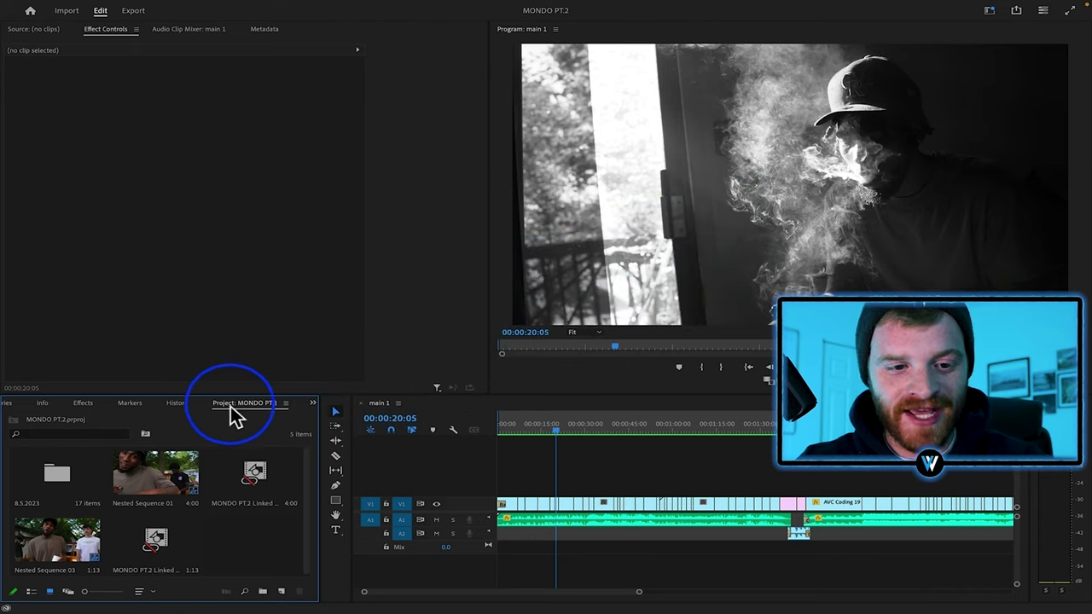
- Switch the project bin to list view and check the frame rates of the footage clips
{"action": "left_click", "coordinate": [31, 592]}
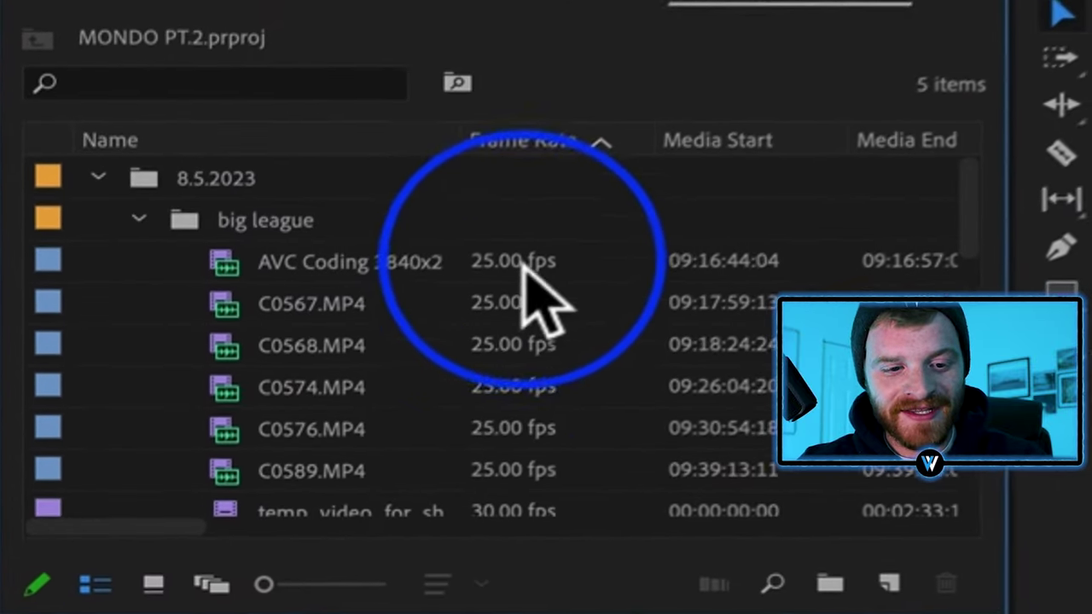
{"action": "scroll", "coordinate": [345, 409], "scroll_direction": "down", "scroll_amount": 3}
{"action": "scroll", "coordinate": [522, 367], "scroll_direction": "down", "scroll_amount": 6}
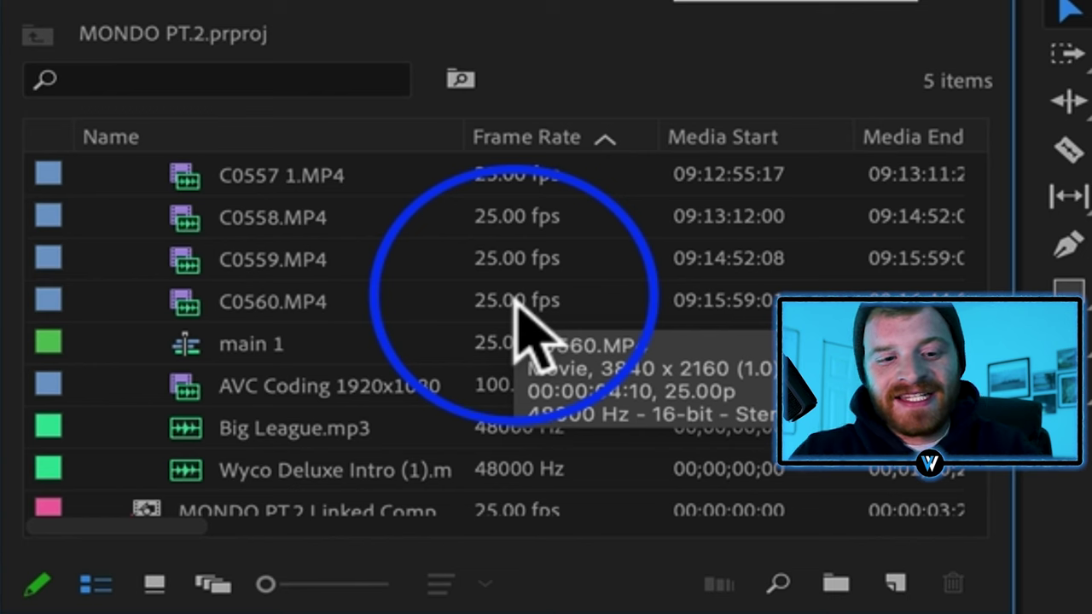
{"action": "scroll", "coordinate": [539, 291], "scroll_direction": "up", "scroll_amount": 1}
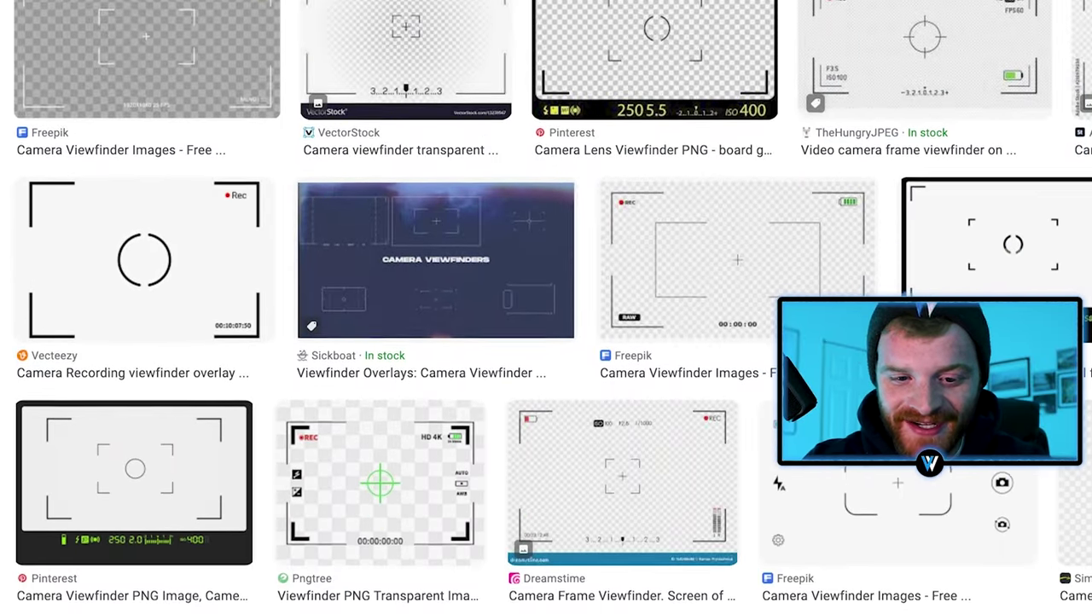
- Place the camera viewfinder PNG on video track 2 above the AVC Coding clip and show it at 00:00:22:17
{"action": "left_click", "coordinate": [545, 485]}
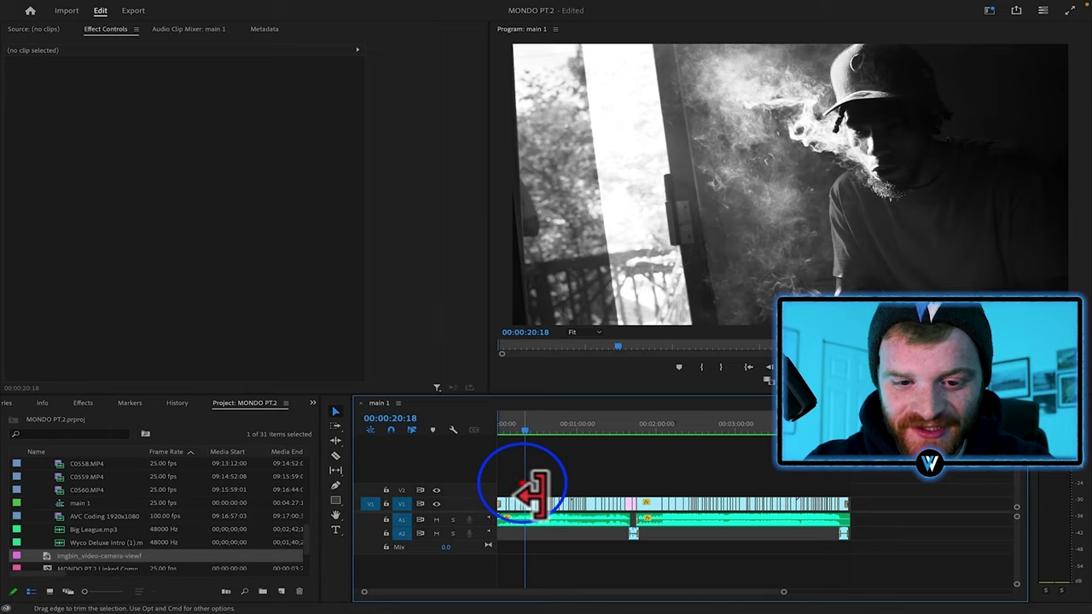
{"action": "scroll", "coordinate": [523, 484], "scroll_direction": "up", "scroll_amount": 3}
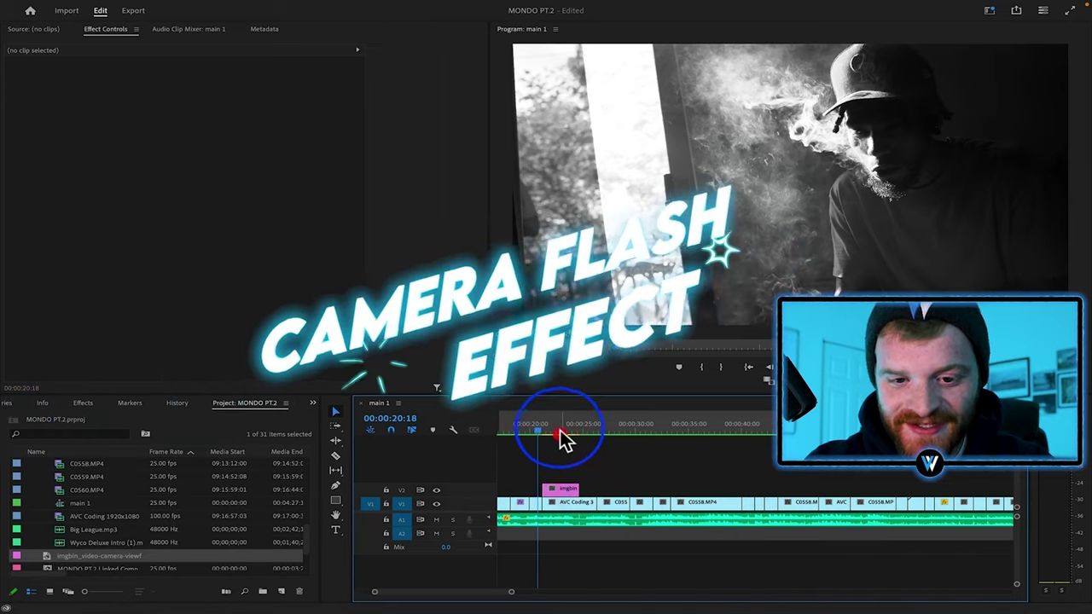
{"action": "left_click", "coordinate": [560, 434]}
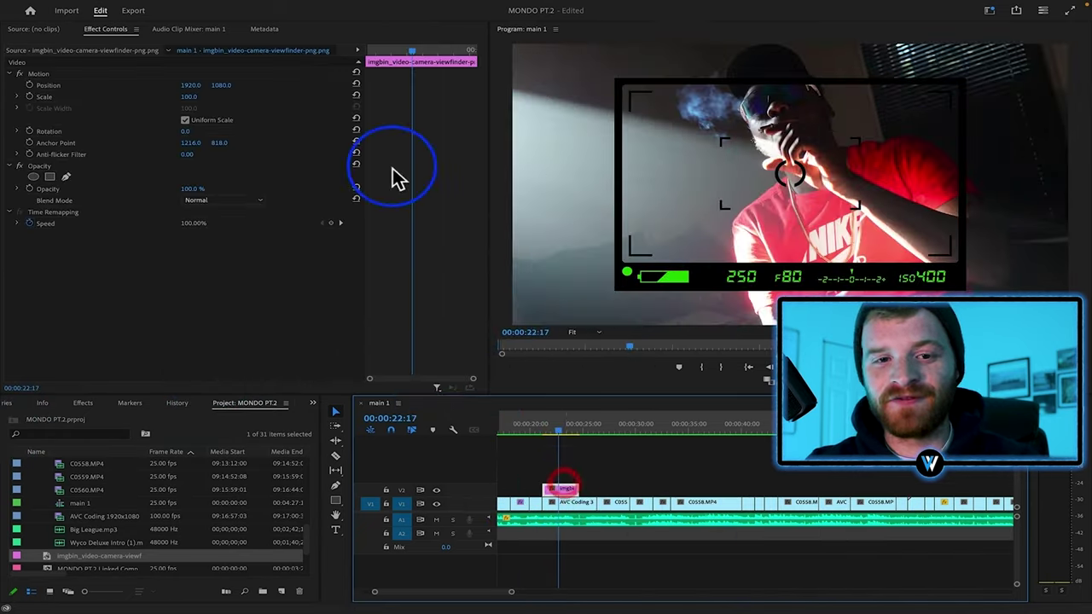
- Turn off uniform scale for the viewfinder overlay and set its scale height to 137 and scale width to 161
{"action": "left_click_drag", "start_coordinate": [195, 97], "coordinate": [226, 97]}
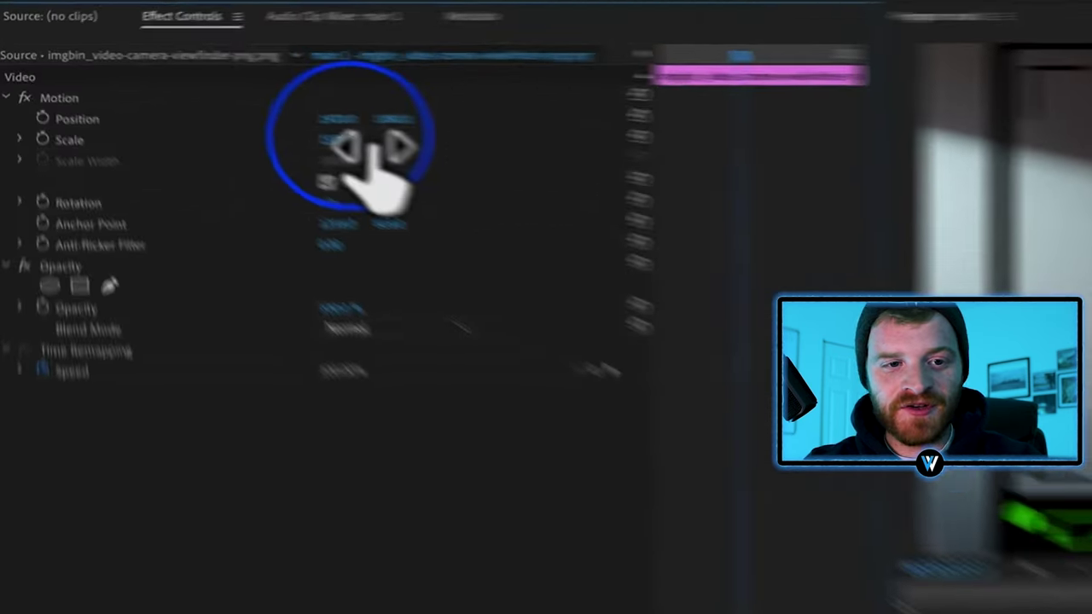
{"action": "left_click", "coordinate": [389, 210]}
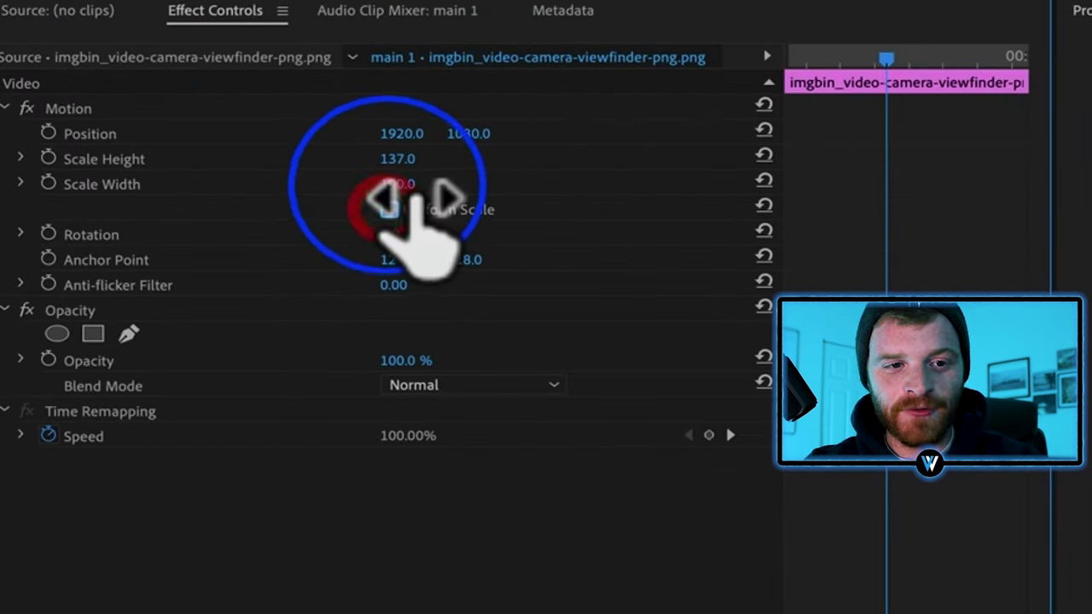
{"action": "left_click_drag", "start_coordinate": [397, 184], "coordinate": [390, 184]}
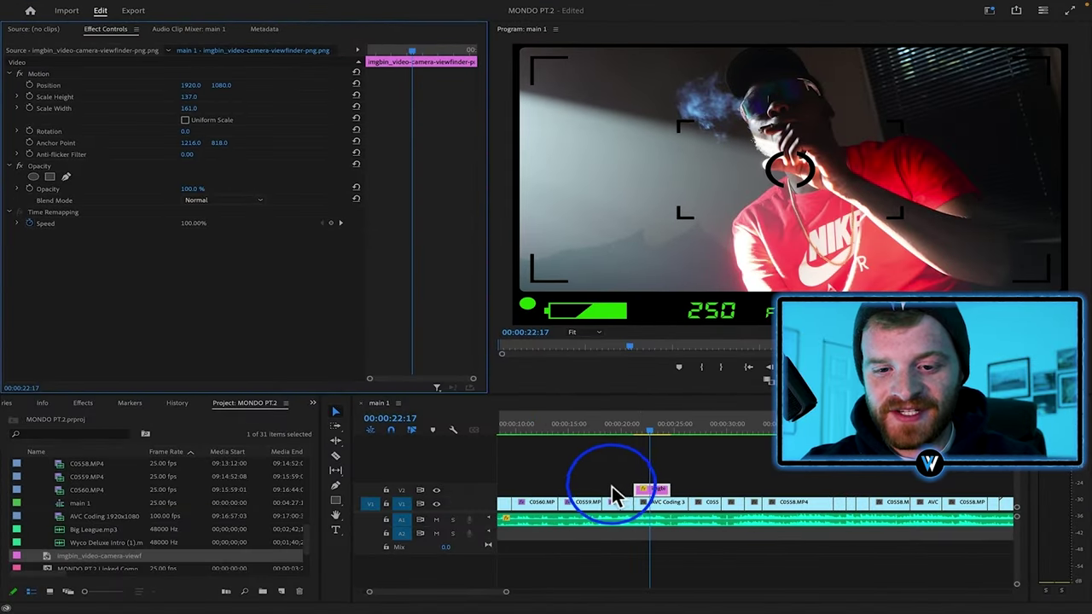
- Extend the viewfinder overlay to the end of the clip beneath it and move it up to video track 3
{"action": "left_click_drag", "start_coordinate": [668, 490], "coordinate": [689, 490]}
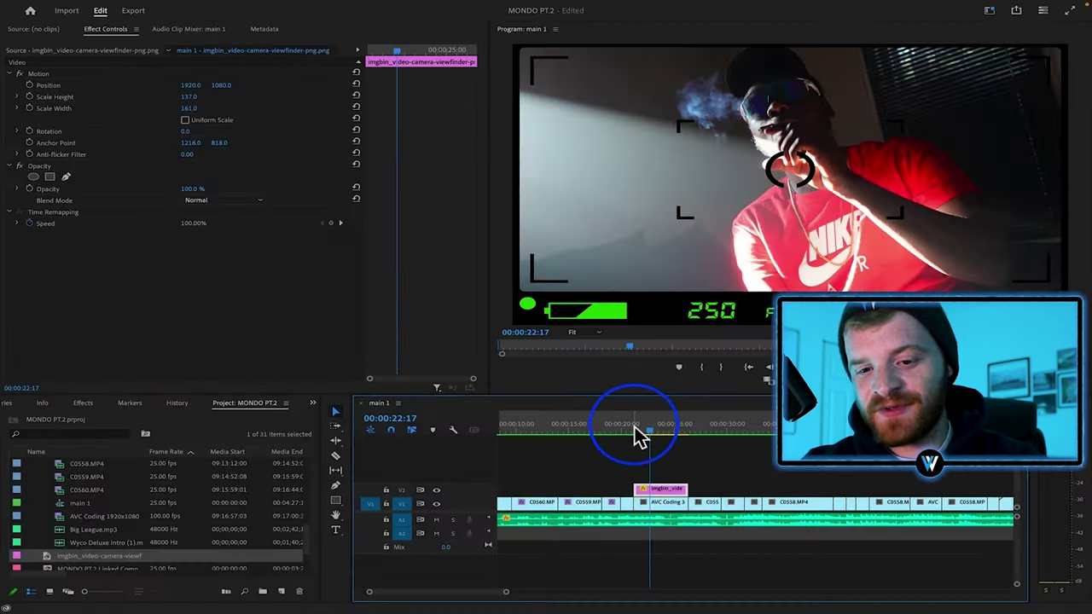
{"action": "left_click", "coordinate": [218, 184]}
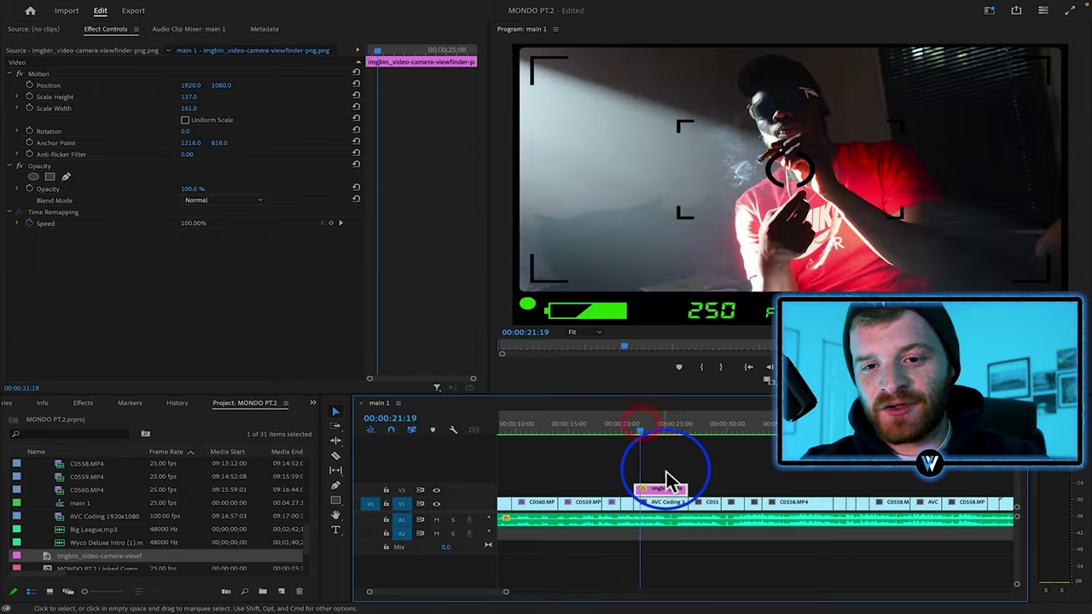
{"action": "left_click", "coordinate": [665, 469]}
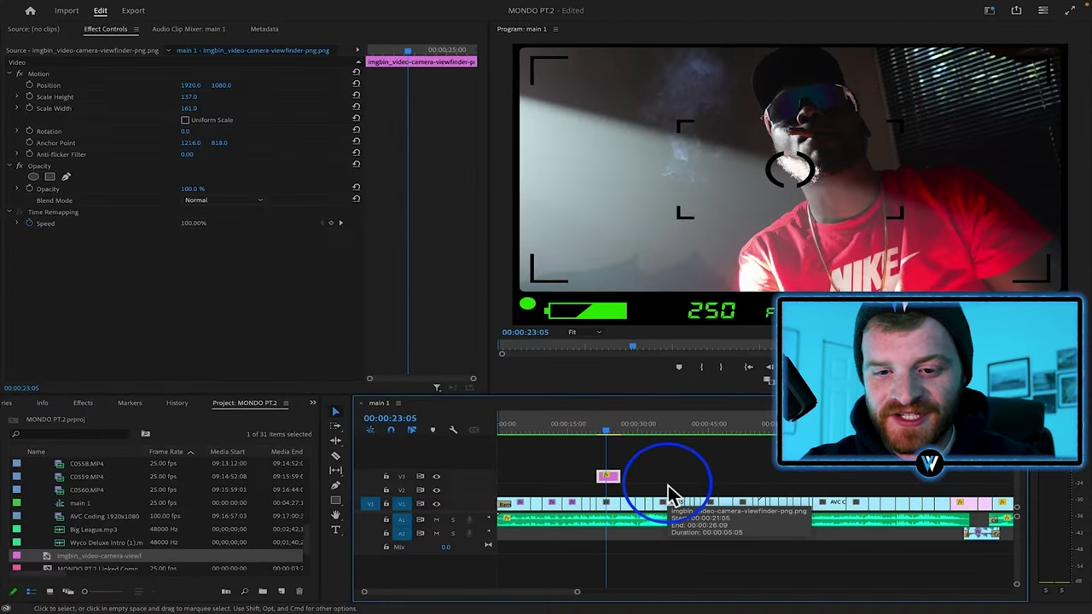
- Duplicate the group-shot clip at 00:01:16:04 onto video track 2 directly beneath the viewfinder overlay
{"action": "left_click_drag", "start_coordinate": [626, 421], "coordinate": [581, 420]}
{"action": "scroll", "coordinate": [546, 474], "scroll_direction": "up", "scroll_amount": 3}
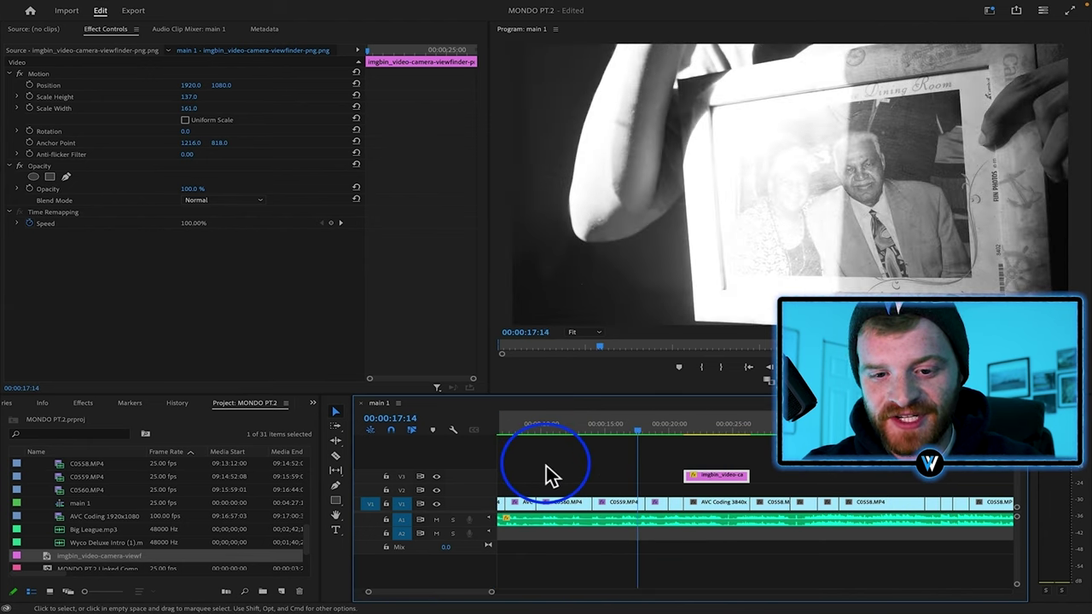
{"action": "left_click", "coordinate": [690, 489]}
{"action": "scroll", "coordinate": [724, 495], "scroll_direction": "down", "scroll_amount": 3}
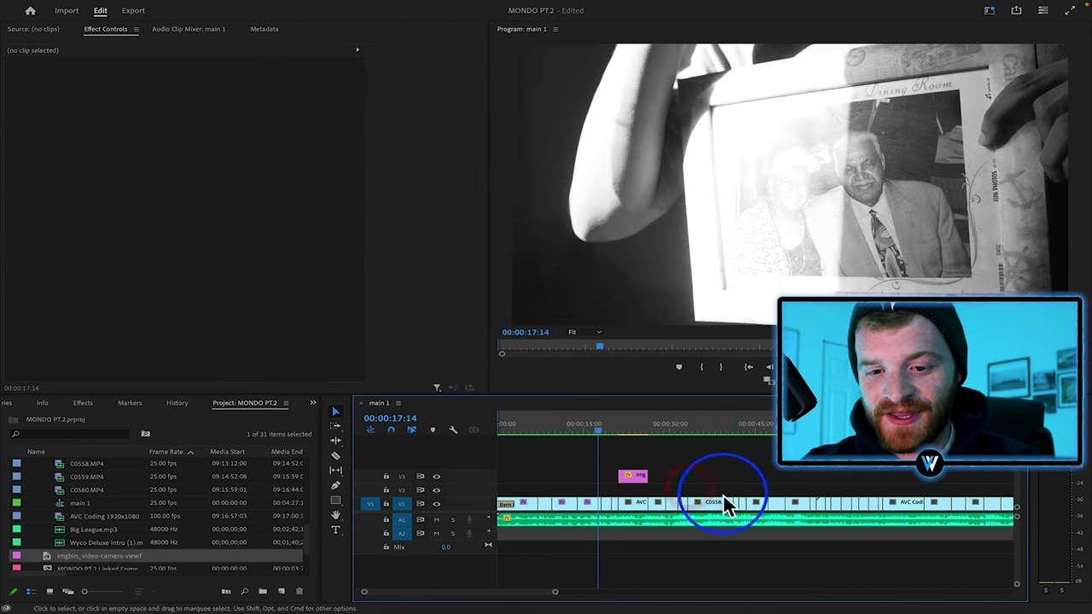
{"action": "left_click", "coordinate": [919, 497]}
{"action": "left_click_drag", "start_coordinate": [929, 424], "coordinate": [914, 424]}
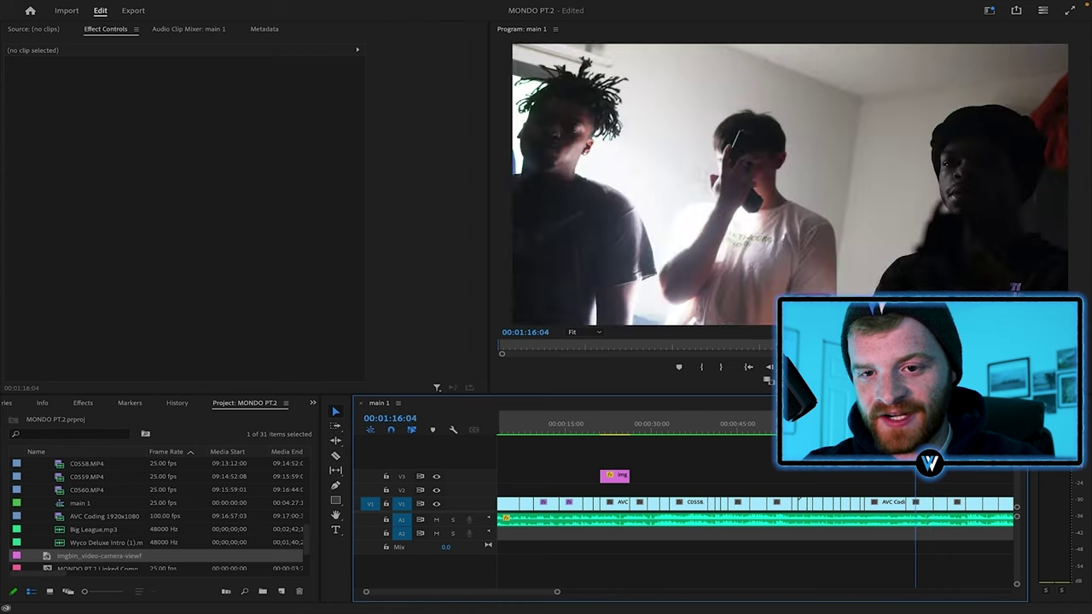
{"action": "left_click", "coordinate": [921, 505]}
{"action": "left_click_drag", "start_coordinate": [921, 505], "coordinate": [615, 492]}
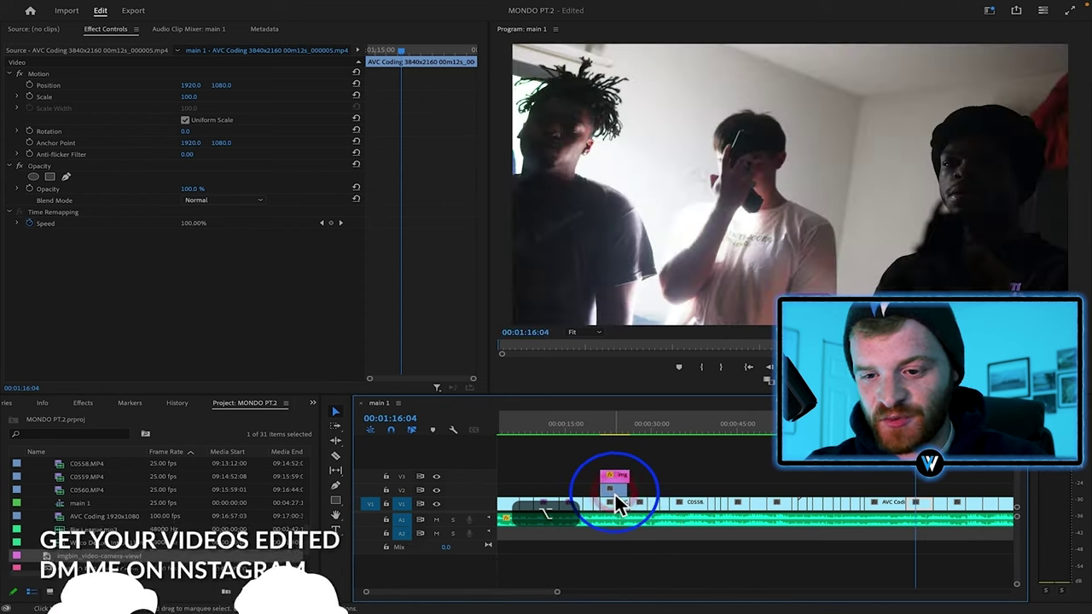
- Copy two more clips from further along the sequence onto video track 2 to fill the space beneath the overlay
{"action": "left_click", "coordinate": [611, 426]}
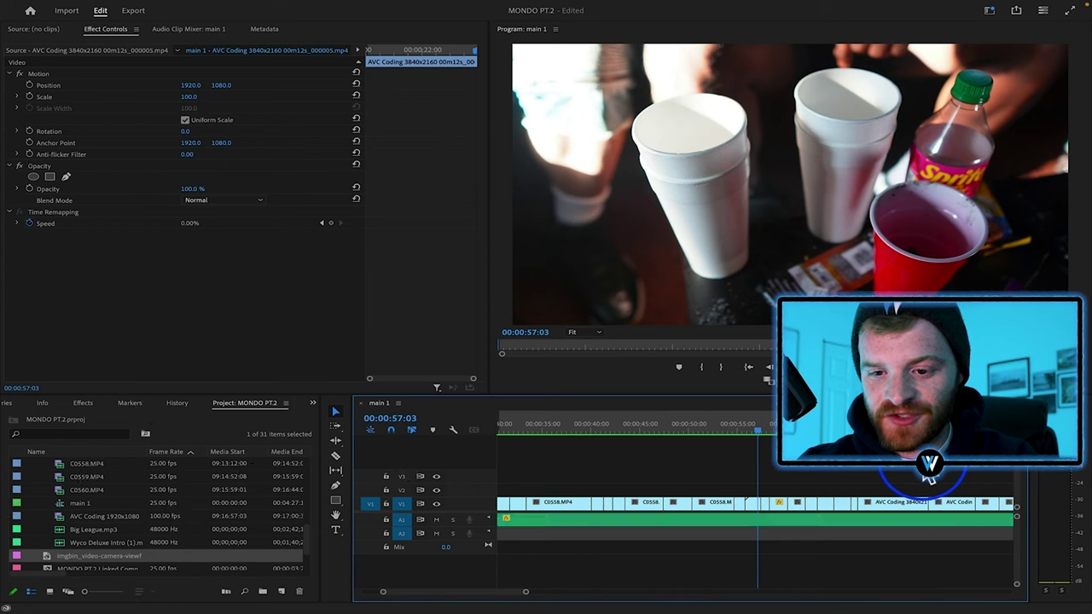
{"action": "left_click", "coordinate": [928, 478]}
{"action": "scroll", "coordinate": [763, 471], "scroll_direction": "right", "scroll_amount": 3}
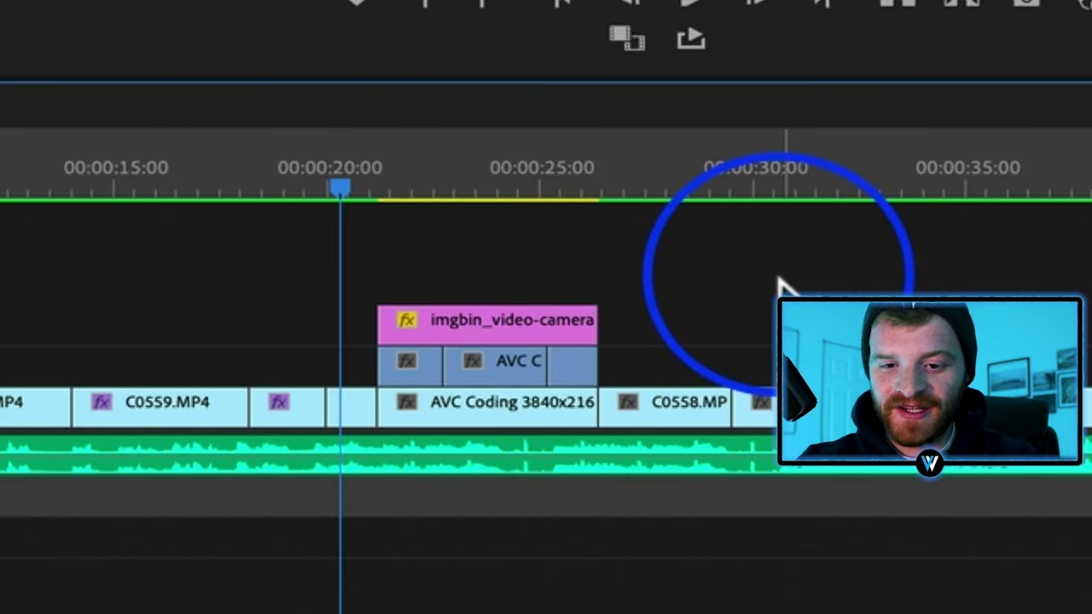
- Play back the overlay section and close up the shortened clips on video track 2 so they follow each other without gaps
{"action": "key", "text": "space"}
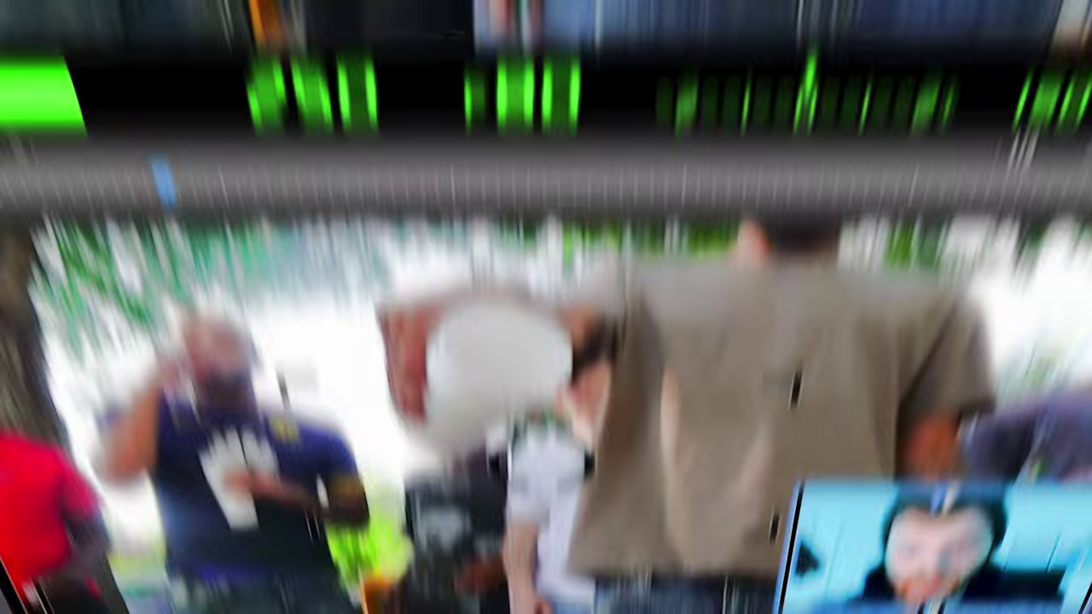
{"action": "left_click", "coordinate": [705, 425]}
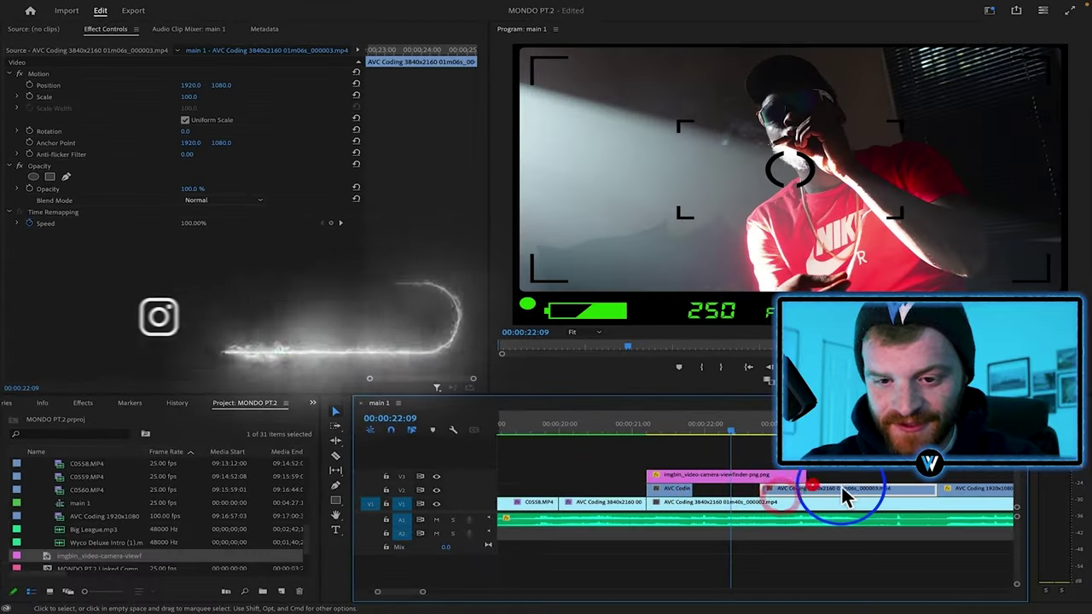
{"action": "left_click_drag", "start_coordinate": [843, 492], "coordinate": [800, 493]}
{"action": "left_click_drag", "start_coordinate": [787, 485], "coordinate": [786, 486]}
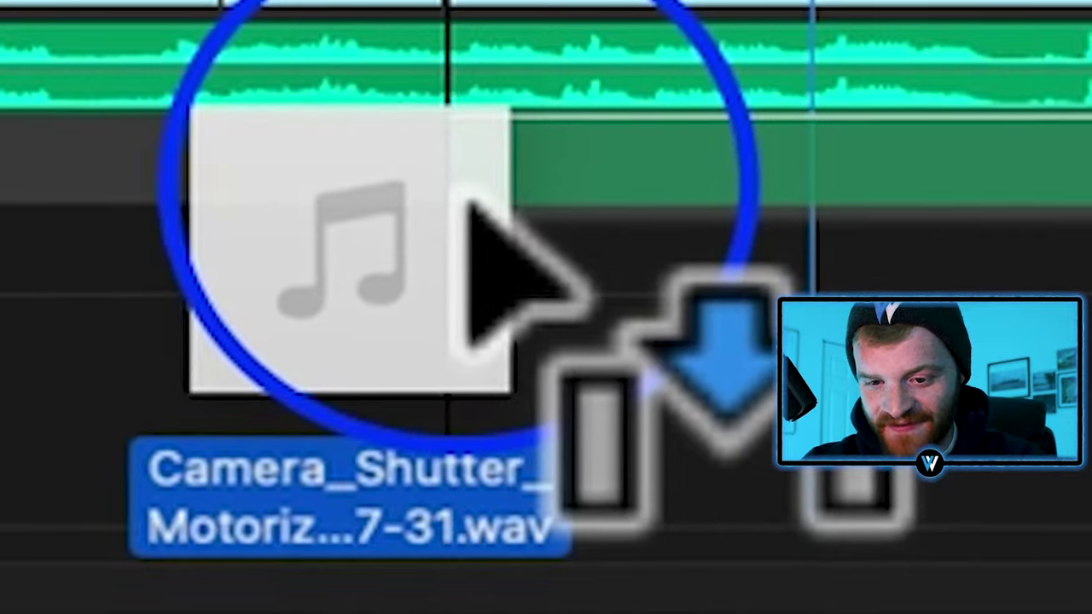
- Place the Camera_Shutter_Motorized WAV on audio track 2 at the overlay's start and solo that track
{"action": "left_click_drag", "start_coordinate": [468, 202], "coordinate": [456, 213]}
{"action": "left_click", "coordinate": [668, 147]}
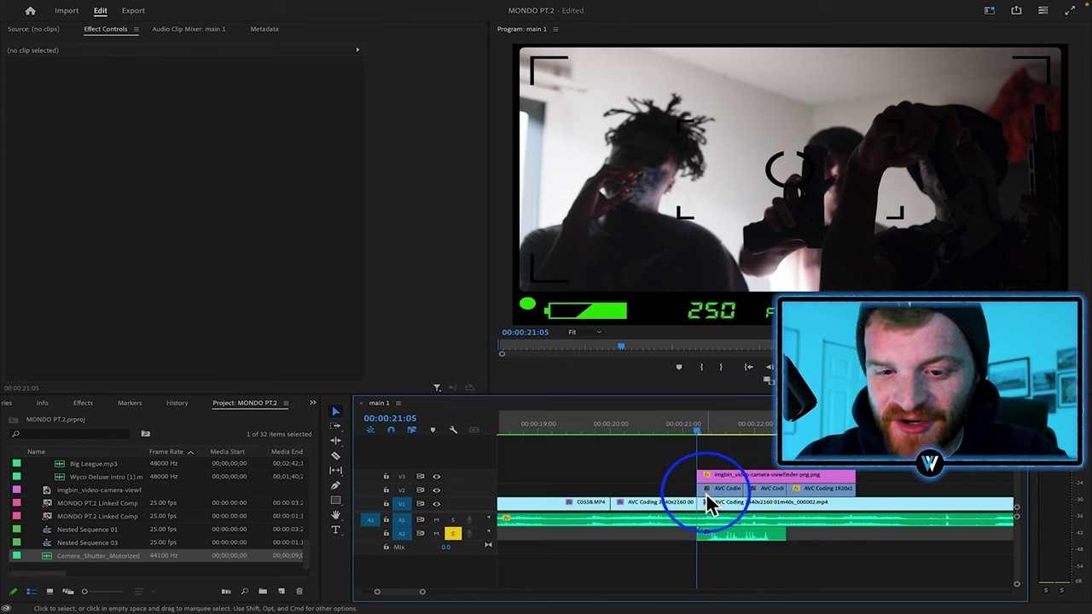
- Trim the camera shutter sound on audio track 2 and align its start with the overlay at 00:00:21:05
{"action": "left_click", "coordinate": [706, 493]}
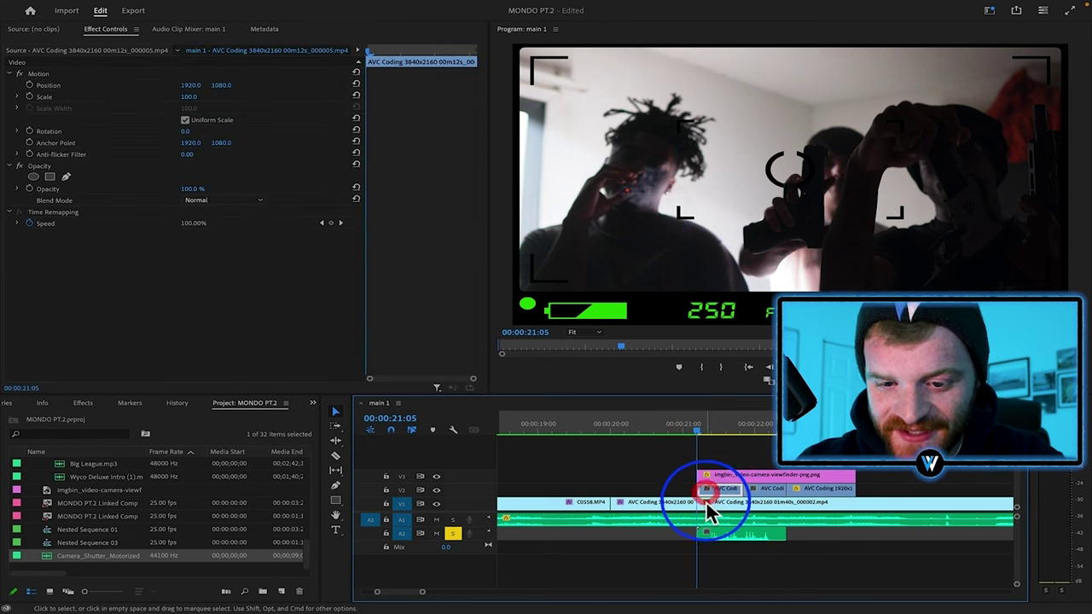
{"action": "key", "text": "="}
{"action": "mouse_move", "coordinate": [683, 534]}
{"action": "left_mouse_down"}
{"action": "mouse_move", "coordinate": [719, 546]}
{"action": "mouse_move", "coordinate": [699, 540]}
{"action": "left_mouse_up"}
{"action": "left_click", "coordinate": [697, 550]}
{"action": "key", "text": "="}
{"action": "left_click_drag", "start_coordinate": [957, 538], "coordinate": [861, 546]}
{"action": "scroll", "coordinate": [810, 570], "scroll_direction": "down", "scroll_amount": 3}
{"action": "scroll", "coordinate": [760, 541], "scroll_direction": "up", "scroll_amount": 2}
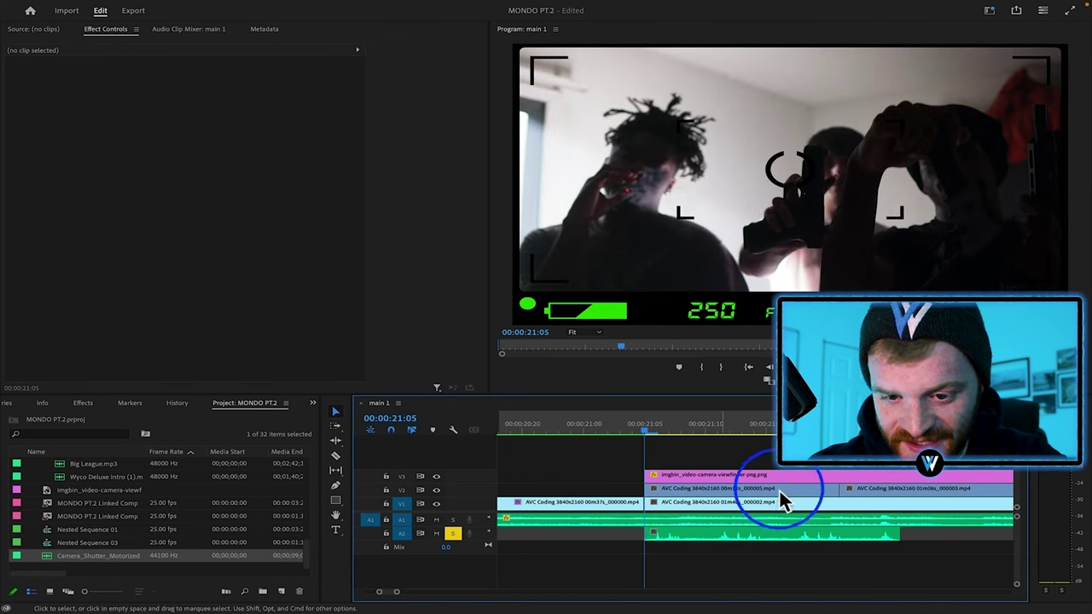
- Tighten the three clips on video track 2 so their cuts match the shutter peaks, enlarging the audio waveforms to check
{"action": "left_click_drag", "start_coordinate": [898, 491], "coordinate": [806, 493]}
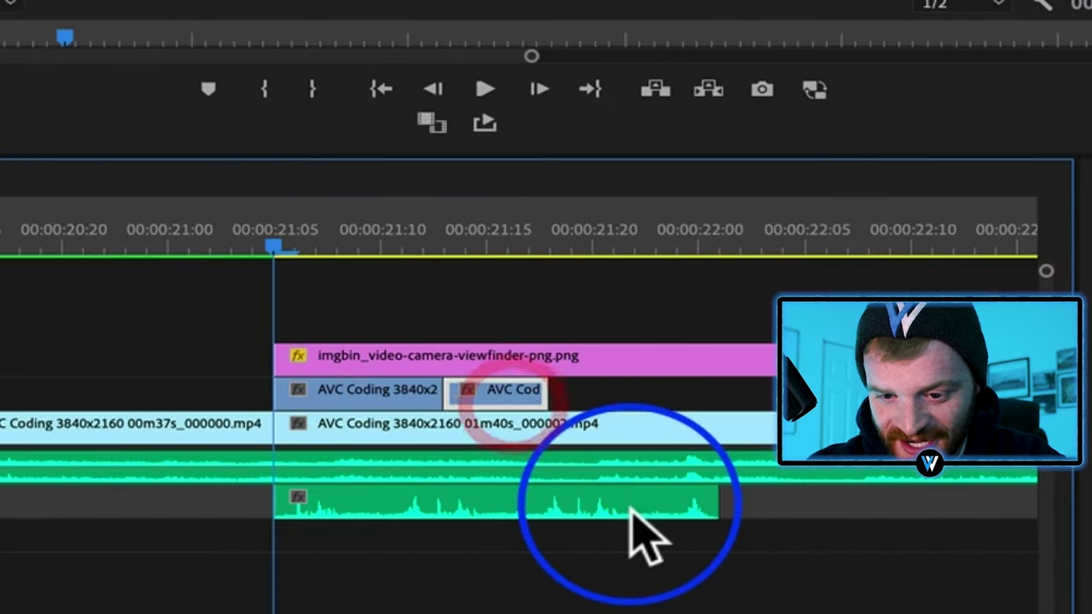
{"action": "left_click_drag", "start_coordinate": [947, 389], "coordinate": [630, 410]}
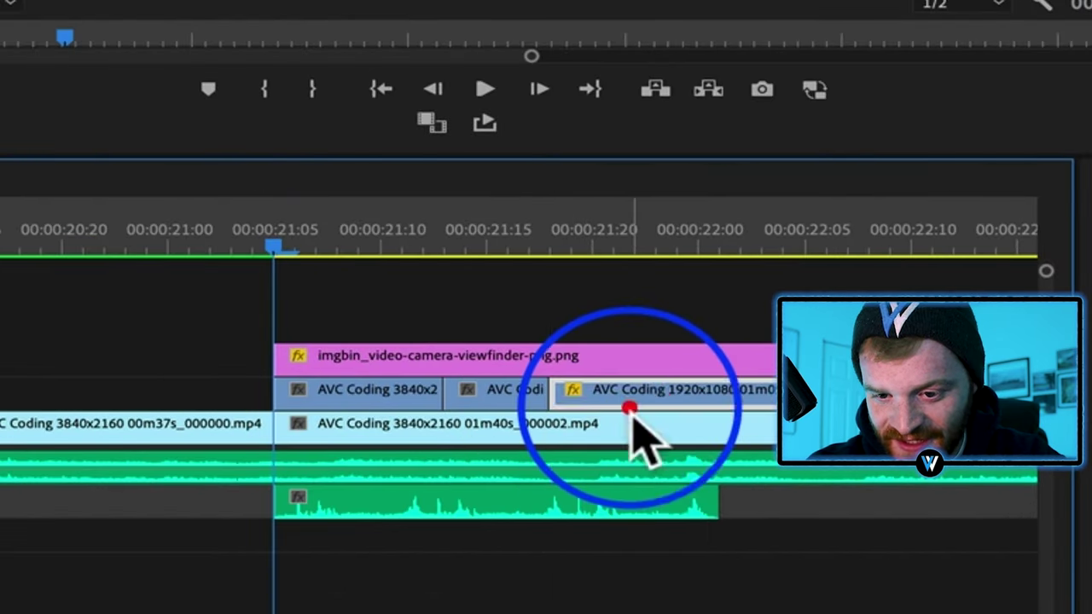
{"action": "scroll", "coordinate": [558, 519], "scroll_direction": "up", "scroll_amount": 2}
{"action": "left_click", "coordinate": [558, 500]}
{"action": "mouse_move", "coordinate": [1046, 445]}
{"action": "left_mouse_down"}
{"action": "mouse_move", "coordinate": [1046, 457]}
{"action": "mouse_move", "coordinate": [1046, 446]}
{"action": "left_mouse_up"}
{"action": "key", "text": "alt+="}
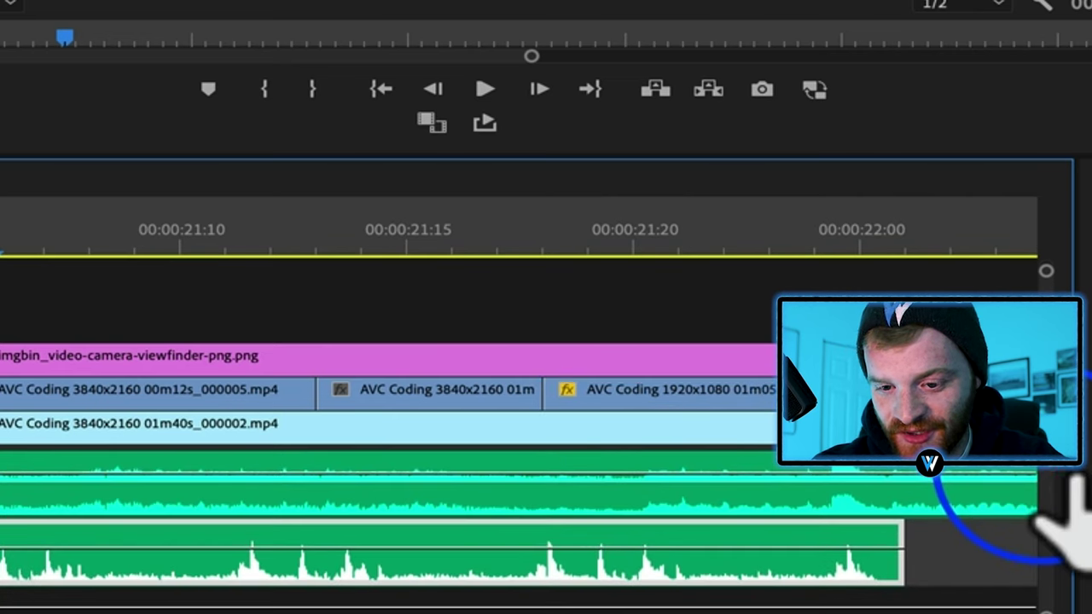
{"action": "key", "text": "super+z"}
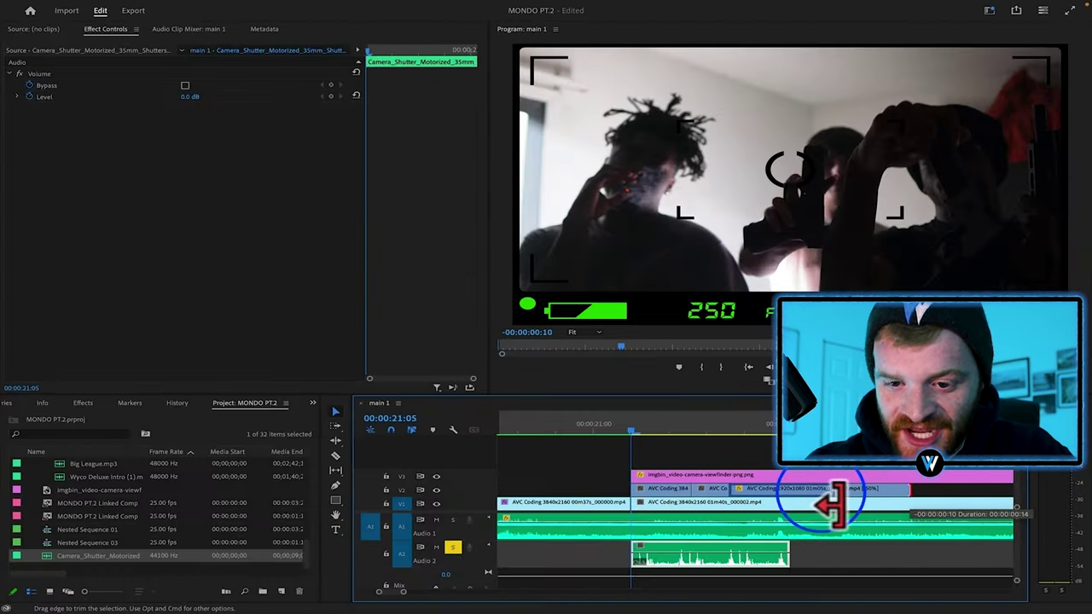
- Cut the last clip on video track 2 and the viewfinder overlay to the shutter sound's end, and play the result
{"action": "left_click_drag", "start_coordinate": [821, 493], "coordinate": [790, 492]}
{"action": "key", "text": "c"}
{"action": "left_click", "coordinate": [790, 477]}
{"action": "key", "text": "v"}
{"action": "left_click", "coordinate": [814, 479]}
{"action": "key", "text": "BackSpace"}
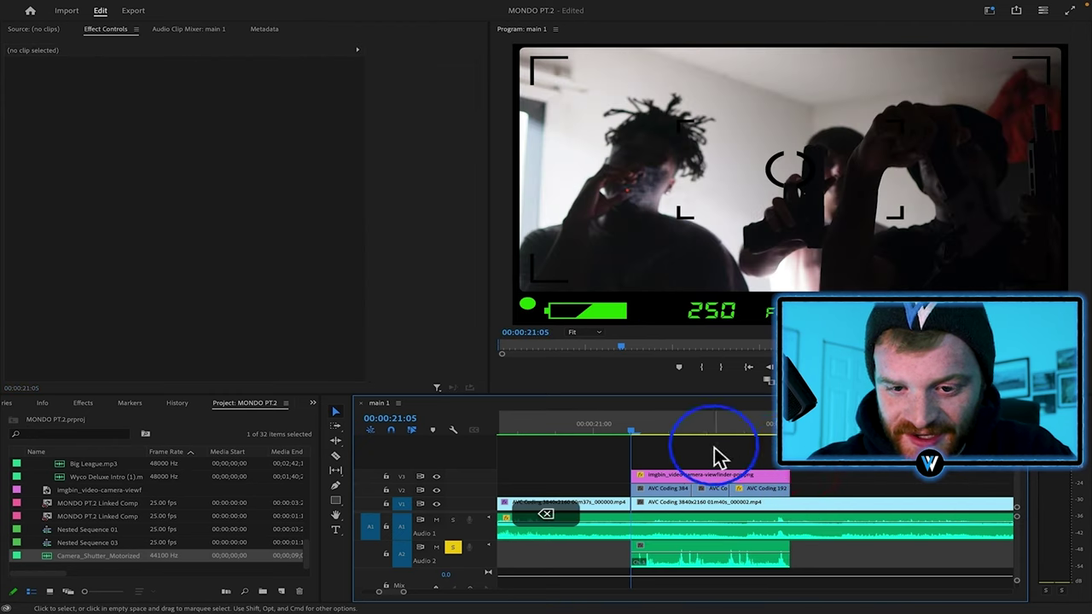
{"action": "key", "text": "minus"}
{"action": "key", "text": "minus"}
{"action": "key", "text": "minus"}
{"action": "left_click", "coordinate": [565, 423]}
{"action": "key", "text": "space"}
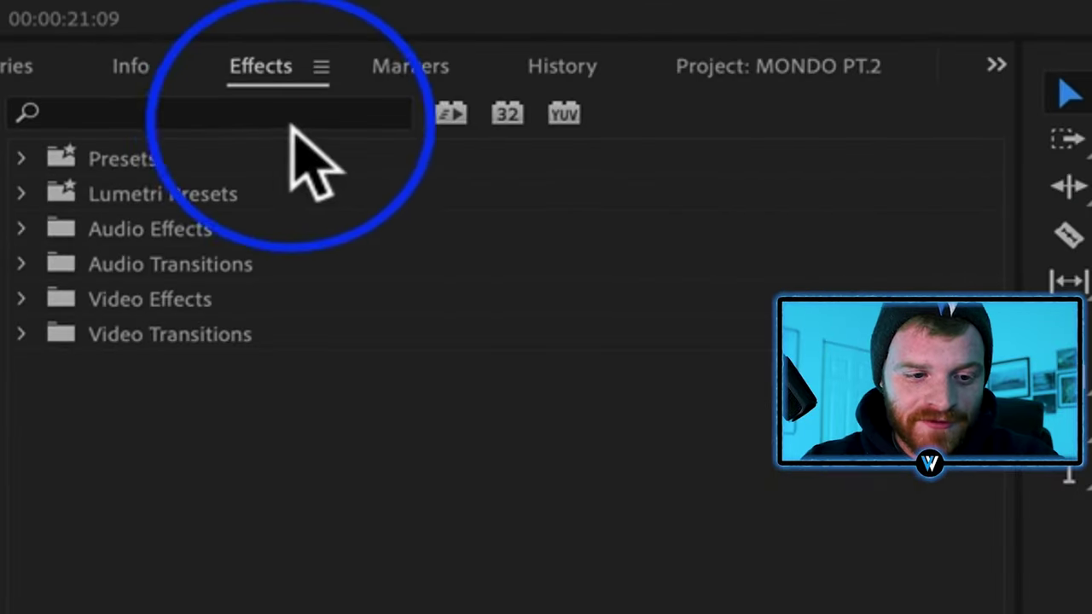
- Search the effects for "mono", apply the Monochrome Punch preset to the first clip beneath the overlay, and copy its Lumetri Color effect
{"action": "left_click", "coordinate": [91, 414]}
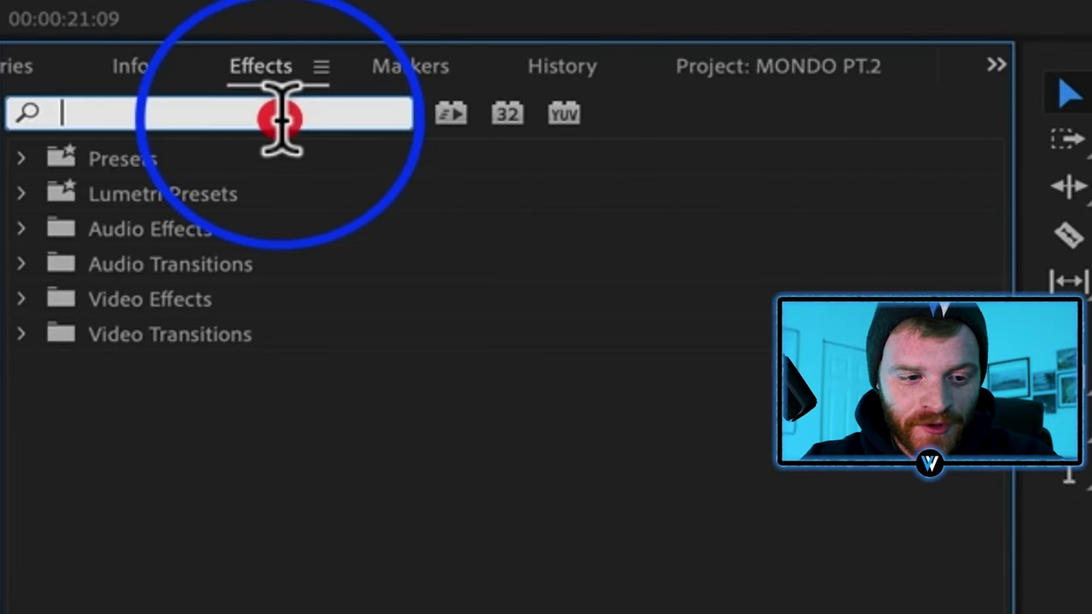
{"action": "type", "text": "mond"}
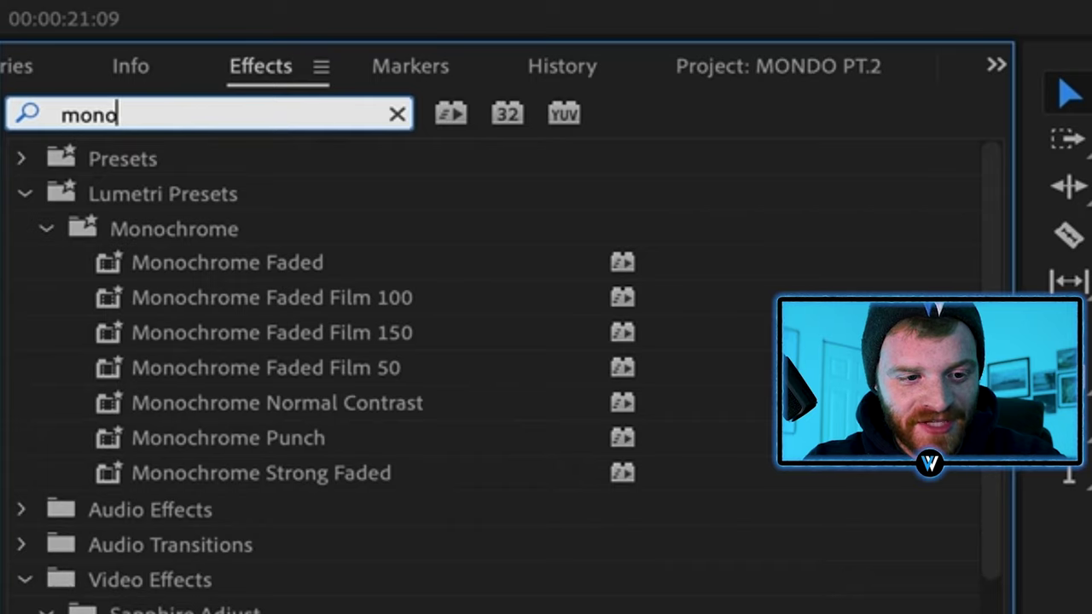
{"action": "left_click", "coordinate": [307, 437]}
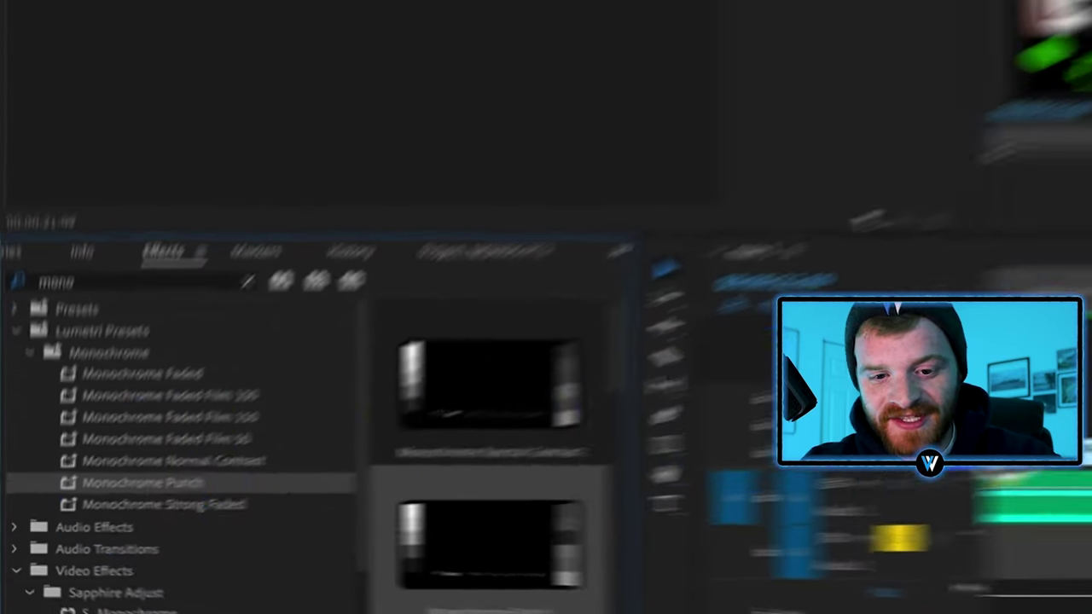
{"action": "left_click_drag", "start_coordinate": [142, 483], "coordinate": [588, 494]}
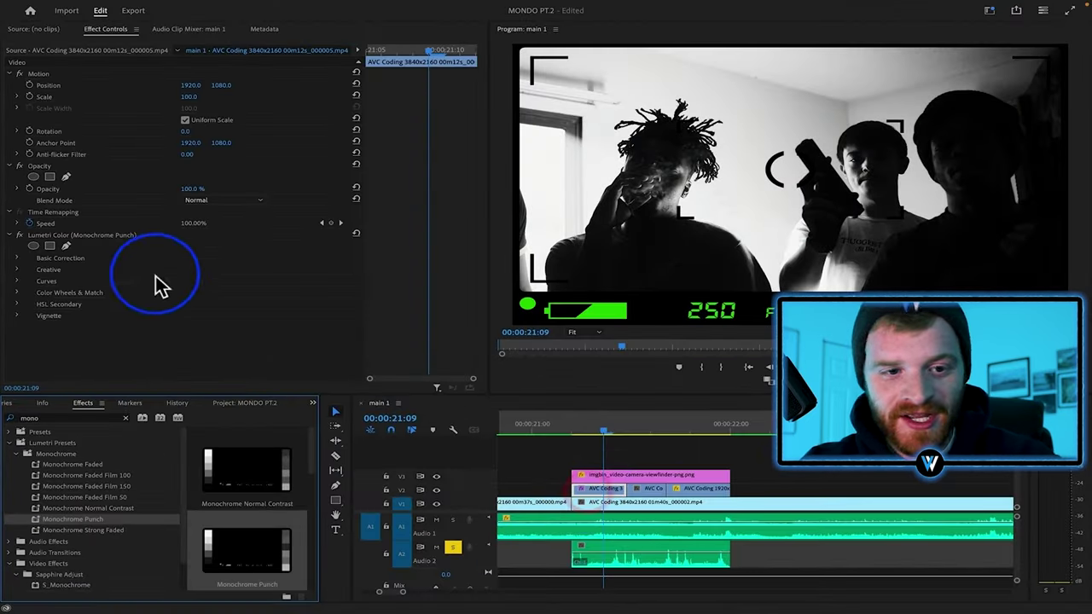
{"action": "left_click", "coordinate": [66, 236]}
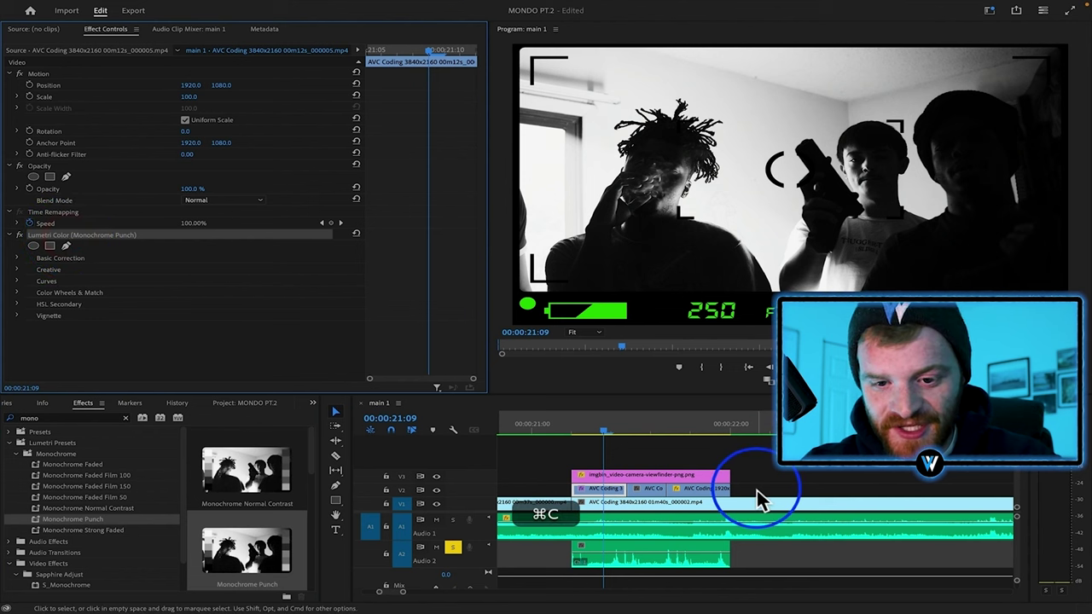
- Paste the Lumetri Color effect onto the other two clips on video track 2, and search the effects for "posterize"
{"action": "left_click_drag", "start_coordinate": [659, 500], "coordinate": [650, 492]}
{"action": "key", "text": "super+v"}
{"action": "left_click", "coordinate": [88, 418]}
{"action": "type", "text": "p"}
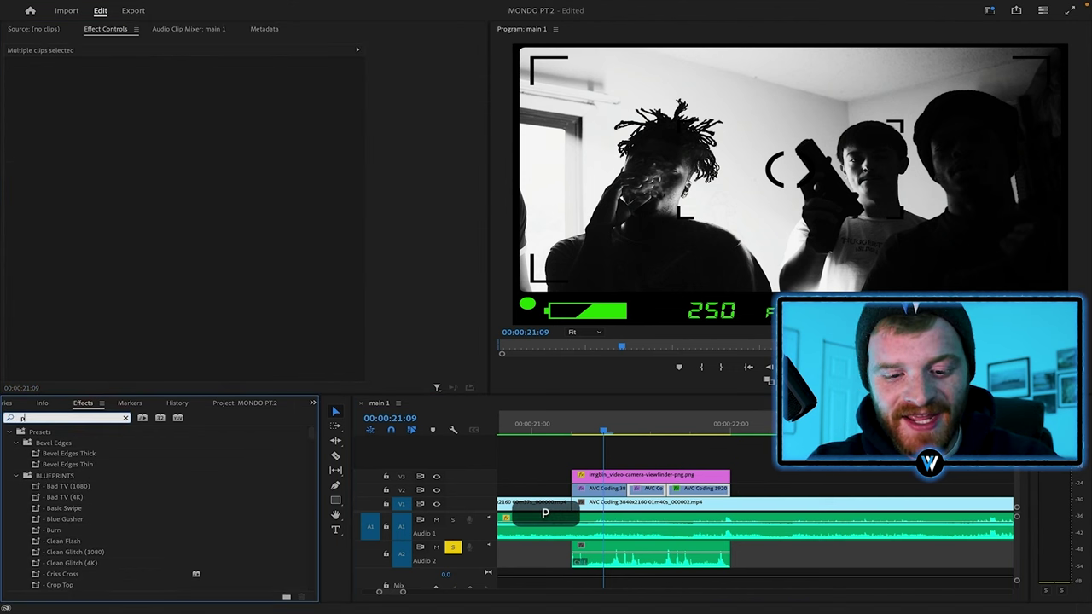
{"action": "key", "text": "BackSpace"}
{"action": "key", "text": "BackSpace"}
- Apply Posterize Time to the first clip on video track 2 with a frame rate of 6, and copy it to the other two clips
{"action": "left_click_drag", "start_coordinate": [64, 574], "coordinate": [522, 519]}
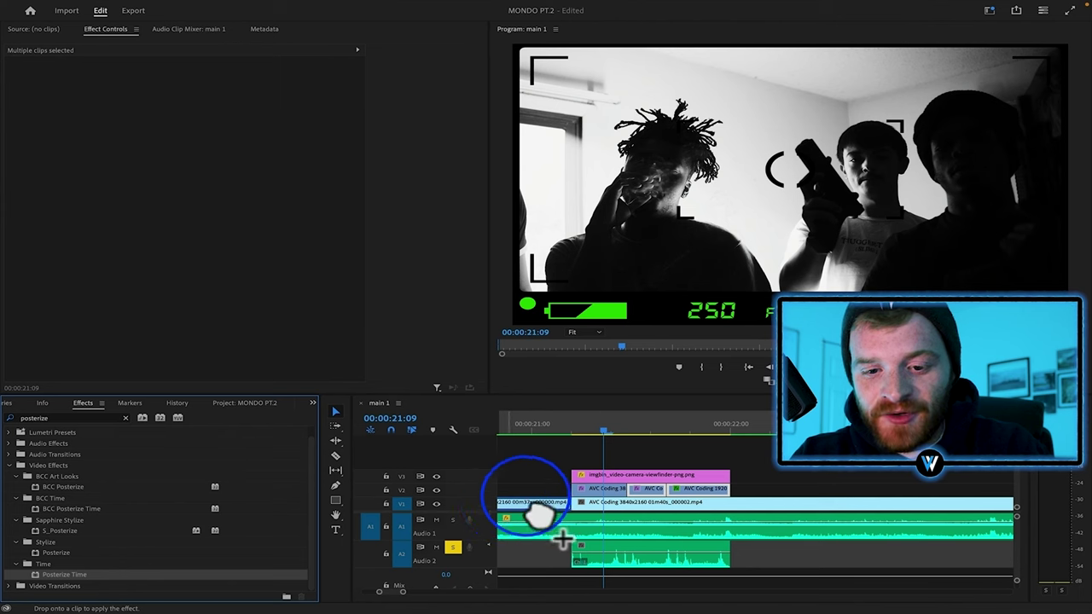
{"action": "left_click_drag", "start_coordinate": [602, 495], "coordinate": [600, 492]}
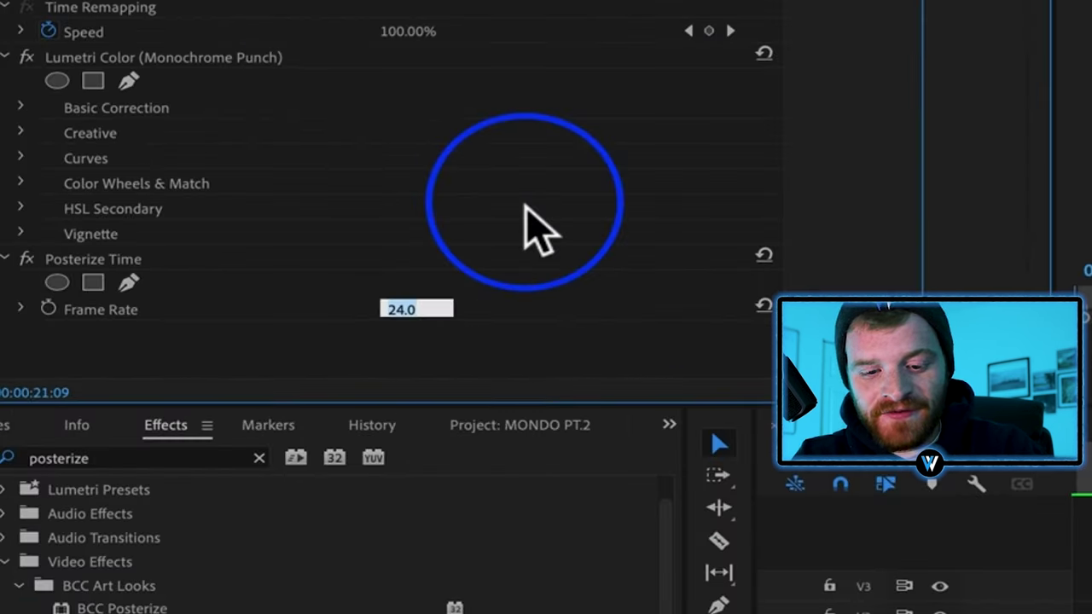
{"action": "left_click", "coordinate": [145, 256]}
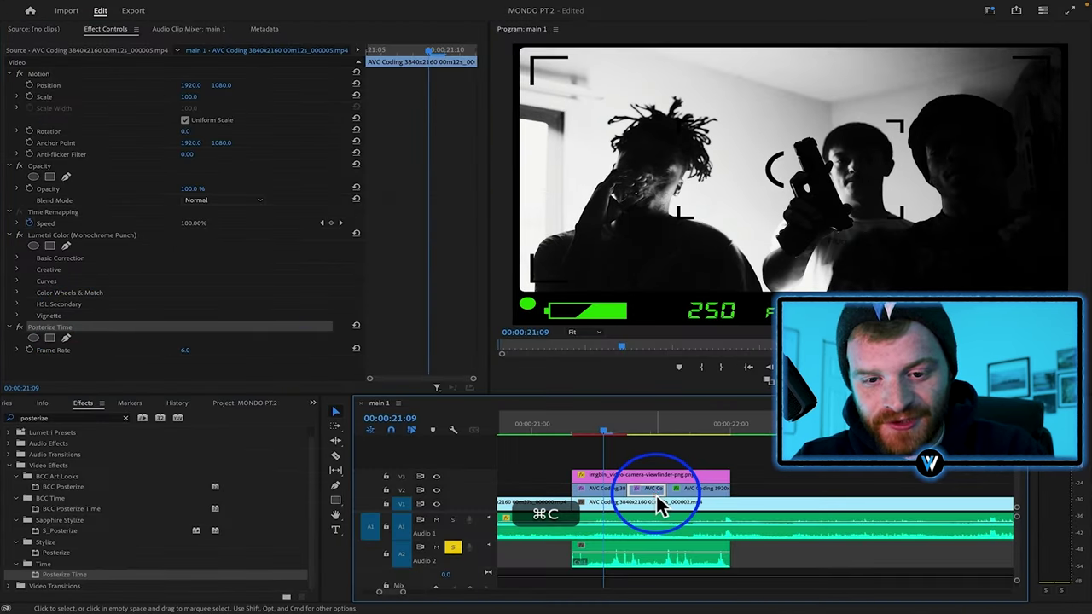
{"action": "left_click", "coordinate": [691, 489]}
{"action": "key", "text": "super+v"}
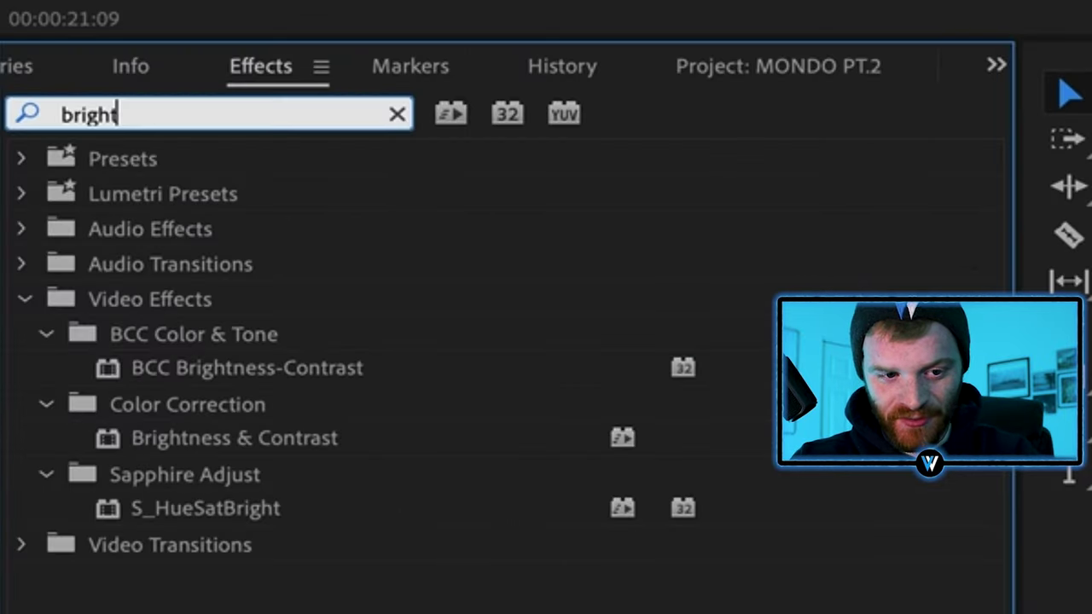
- Find Brightness & Contrast, apply it to the first clip on video track 2, and start keyframing brightness and contrast at 00:00:21:09
{"action": "type", "text": "ness"}
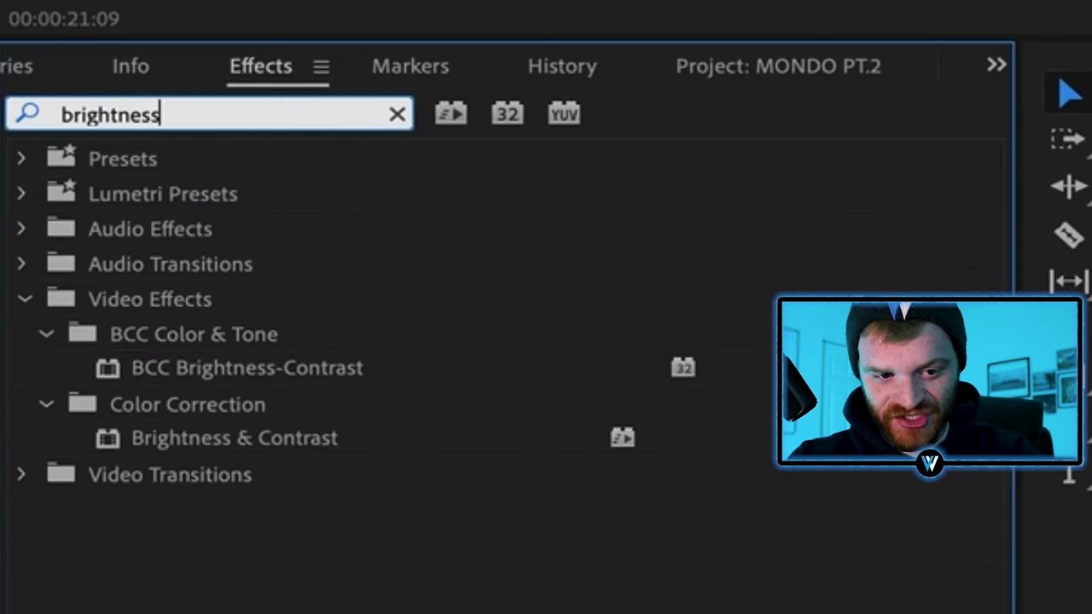
{"action": "left_click", "coordinate": [234, 437]}
{"action": "left_click_drag", "start_coordinate": [212, 441], "coordinate": [431, 375]}
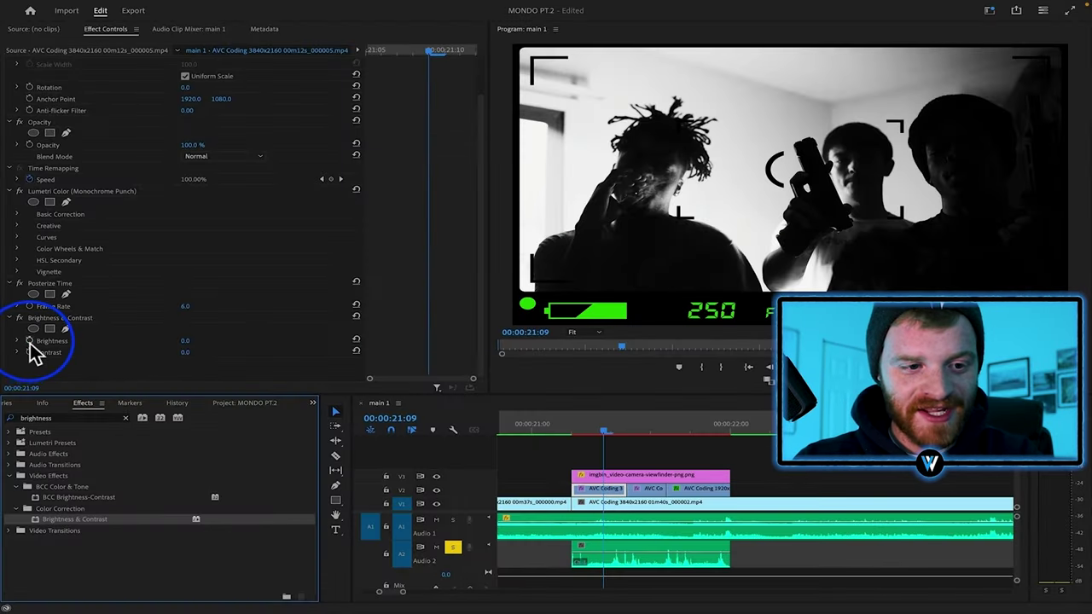
{"action": "left_click", "coordinate": [29, 341]}
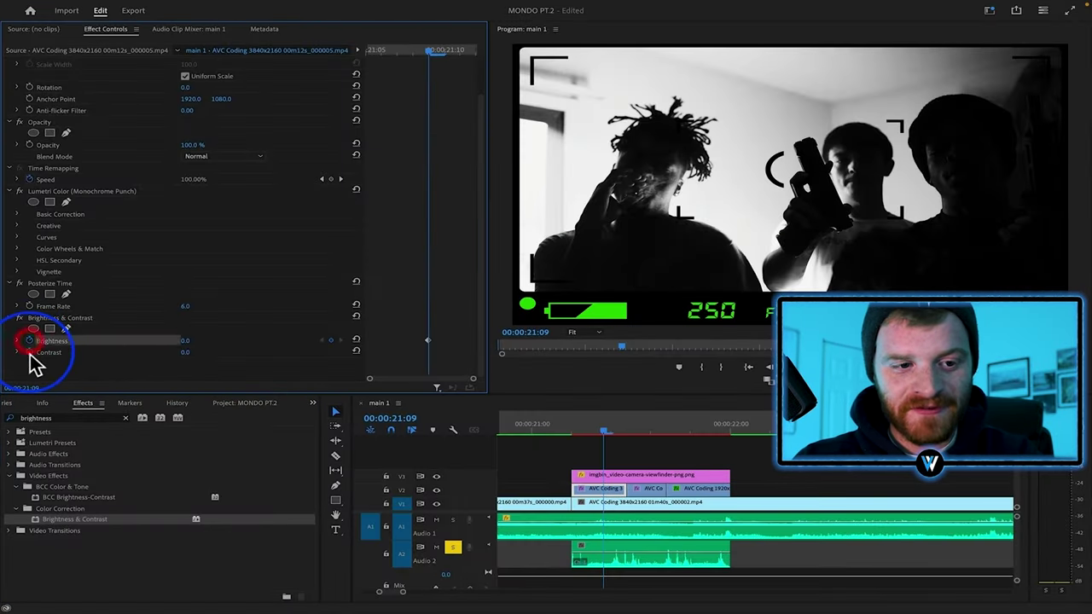
{"action": "left_click", "coordinate": [29, 352]}
- Keyframe brightness 100 and contrast 70, and shift the keyframes so the flash starts at 00:00:21:05 and returns to 0 at 00:00:21:07
{"action": "left_click", "coordinate": [412, 49]}
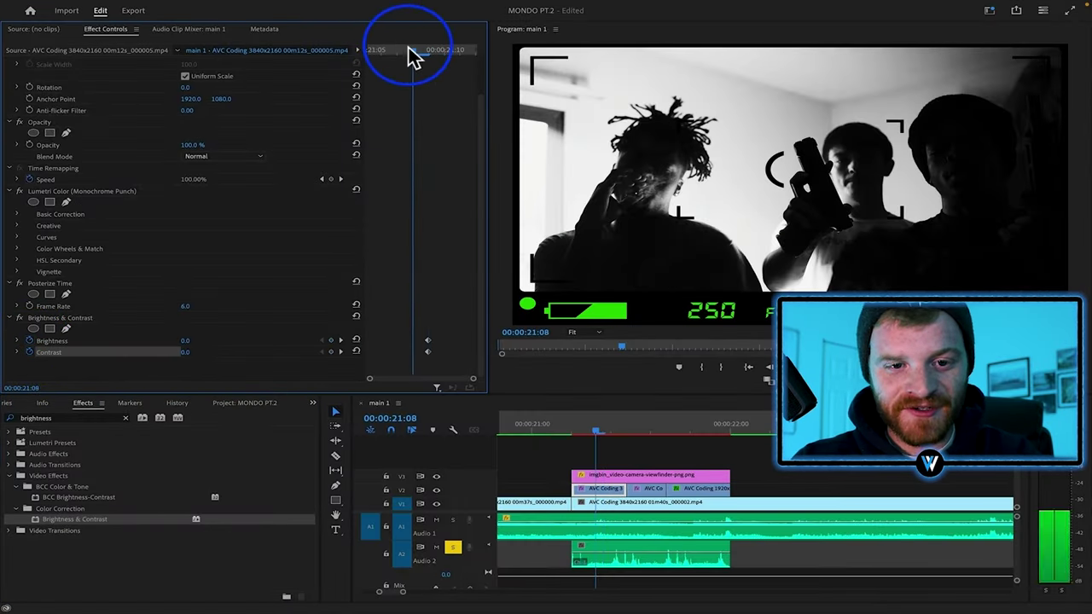
{"action": "left_click_drag", "start_coordinate": [205, 350], "coordinate": [262, 350]}
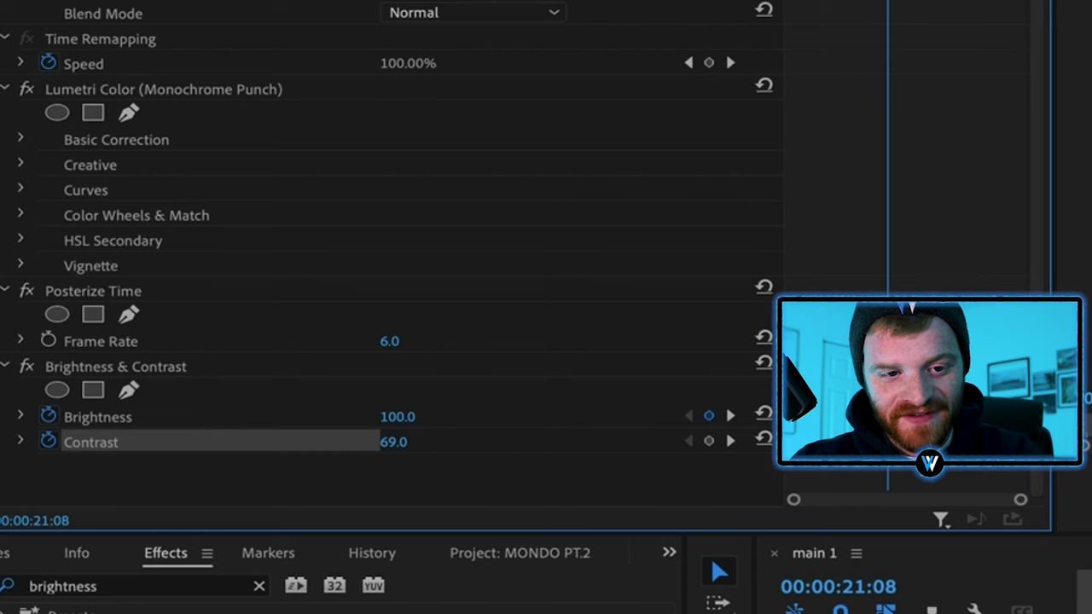
{"action": "left_click_drag", "start_coordinate": [374, 364], "coordinate": [378, 358]}
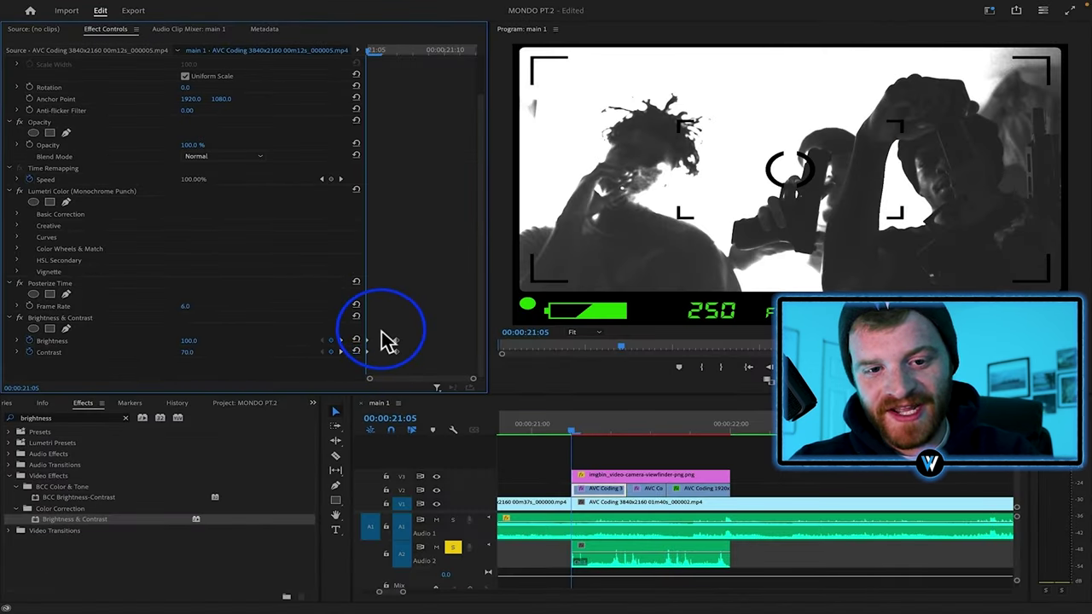
{"action": "key", "text": "Right"}
{"action": "key", "text": "Right"}
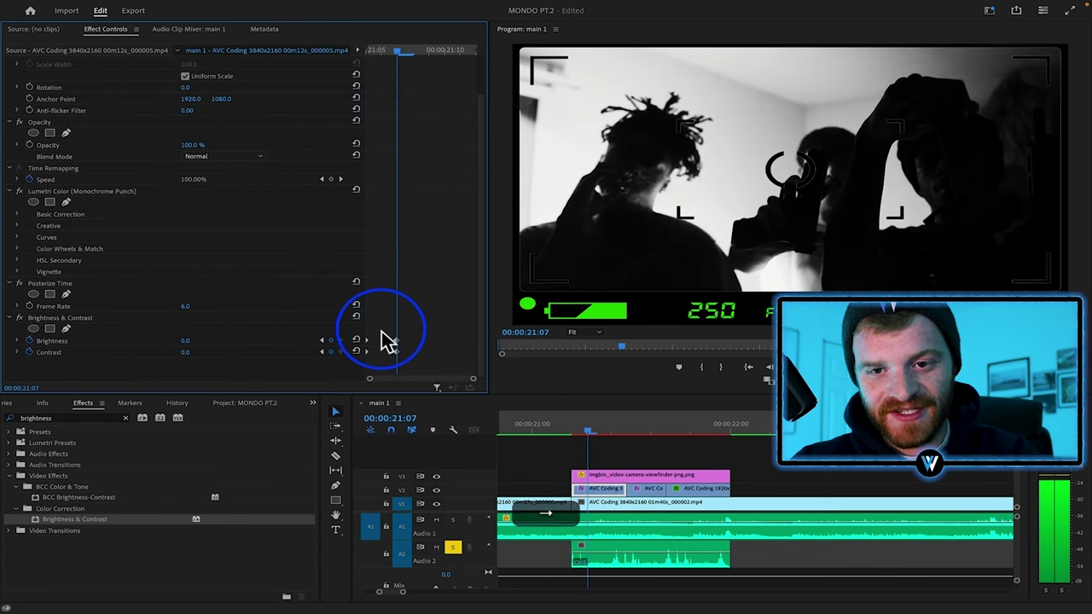
{"action": "key", "text": "Right"}
- Copy the keyframed Brightness & Contrast effect onto the other two clips on video track 2, and turn off solo on audio track 2
{"action": "left_click", "coordinate": [89, 320]}
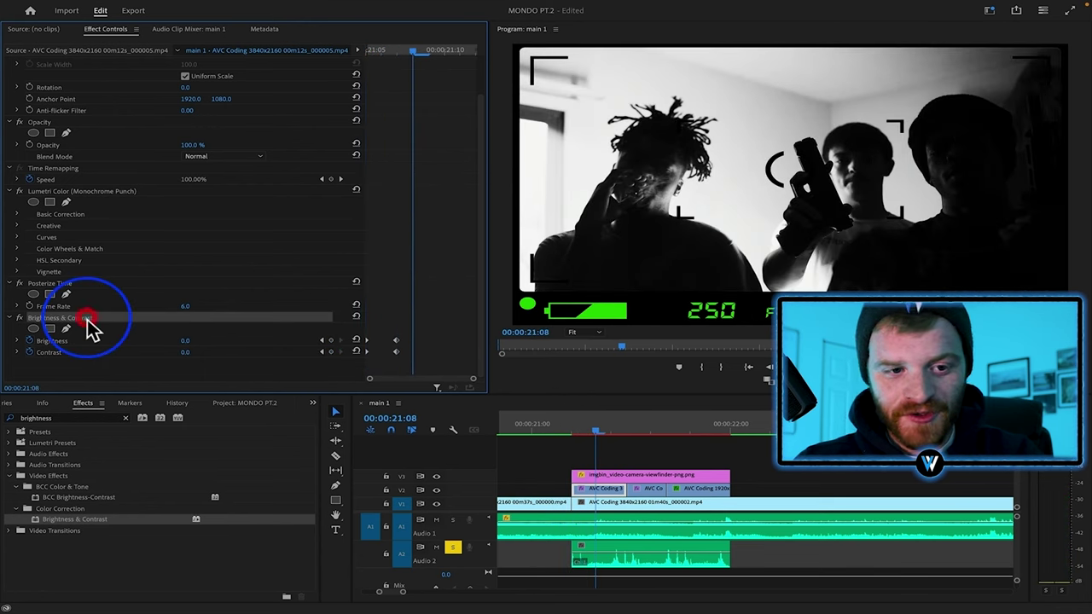
{"action": "key", "text": "super+c"}
{"action": "left_click", "coordinate": [641, 488]}
{"action": "key", "text": "super+v"}
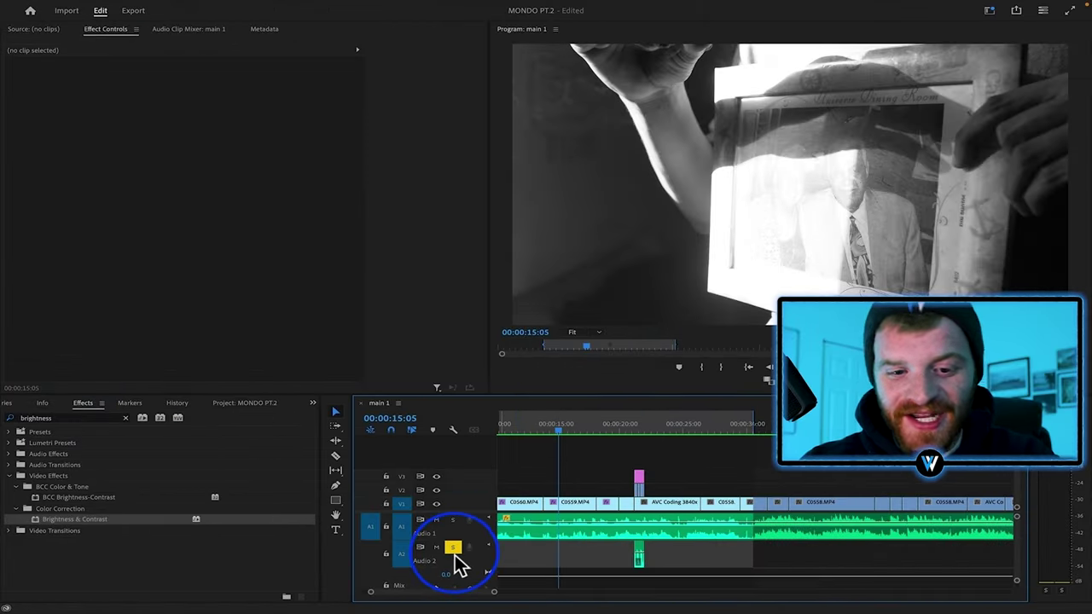
{"action": "left_click", "coordinate": [453, 548]}
{"action": "left_click", "coordinate": [570, 552]}
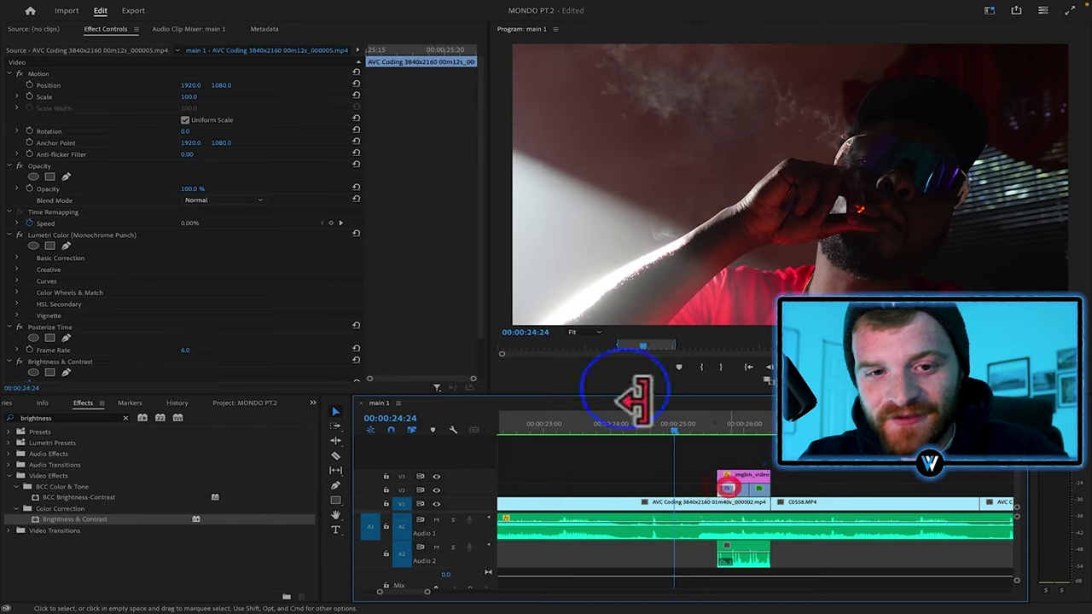
- Set the Posterize Time frame rate to 1 on the first clip beneath the overlay, 6 on the second and 12 on the third
{"action": "scroll", "coordinate": [186, 285], "scroll_direction": "down", "scroll_amount": 2}
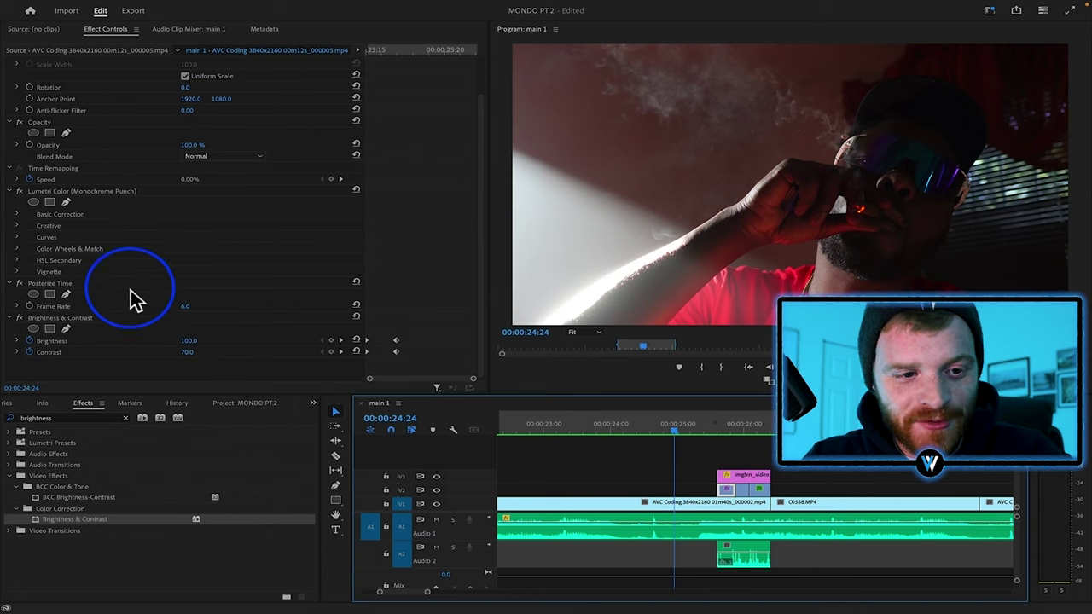
{"action": "left_click", "coordinate": [186, 307]}
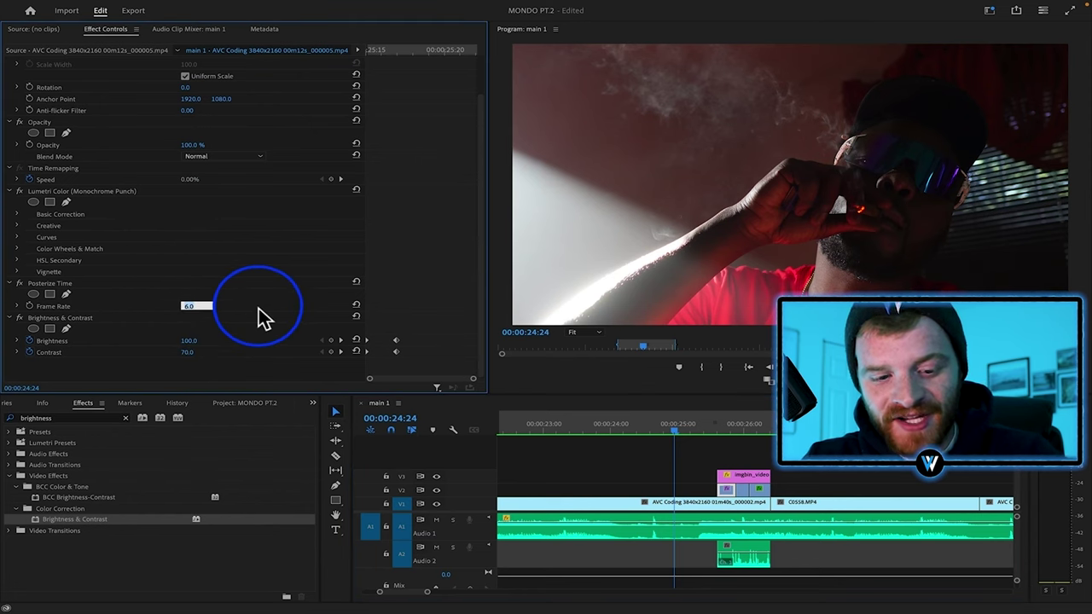
{"action": "type", "text": "1"}
{"action": "key", "text": "Return"}
{"action": "left_click", "coordinate": [744, 489]}
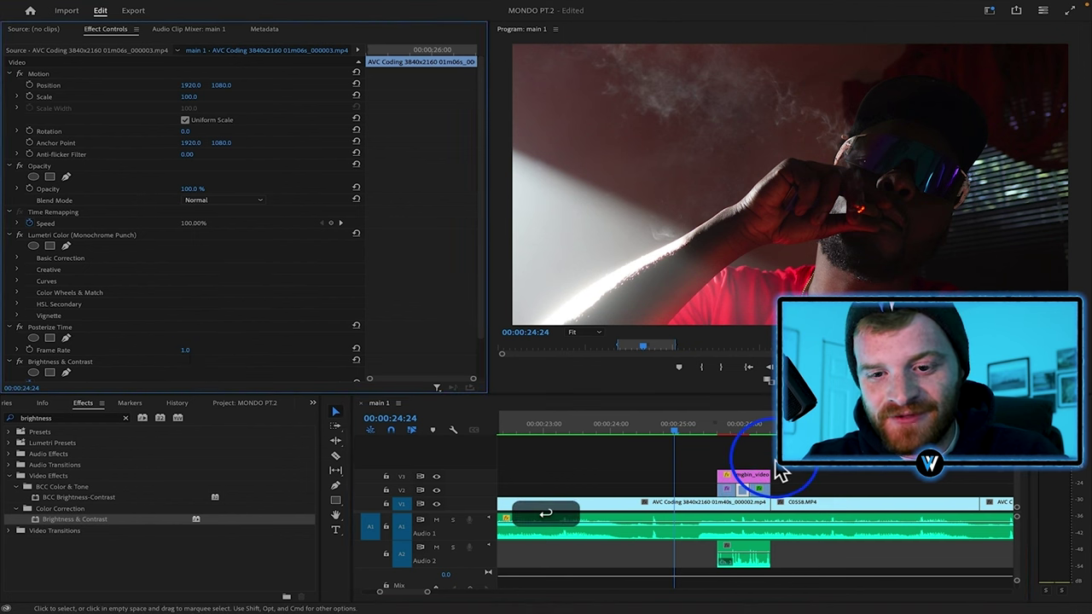
{"action": "left_click", "coordinate": [762, 489]}
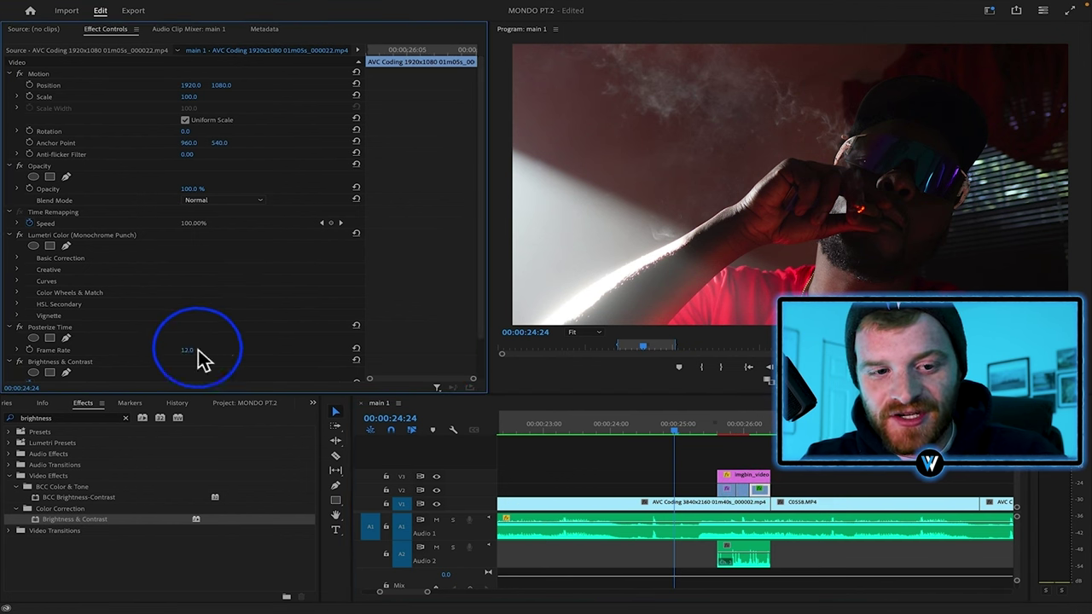
{"action": "left_click", "coordinate": [743, 490]}
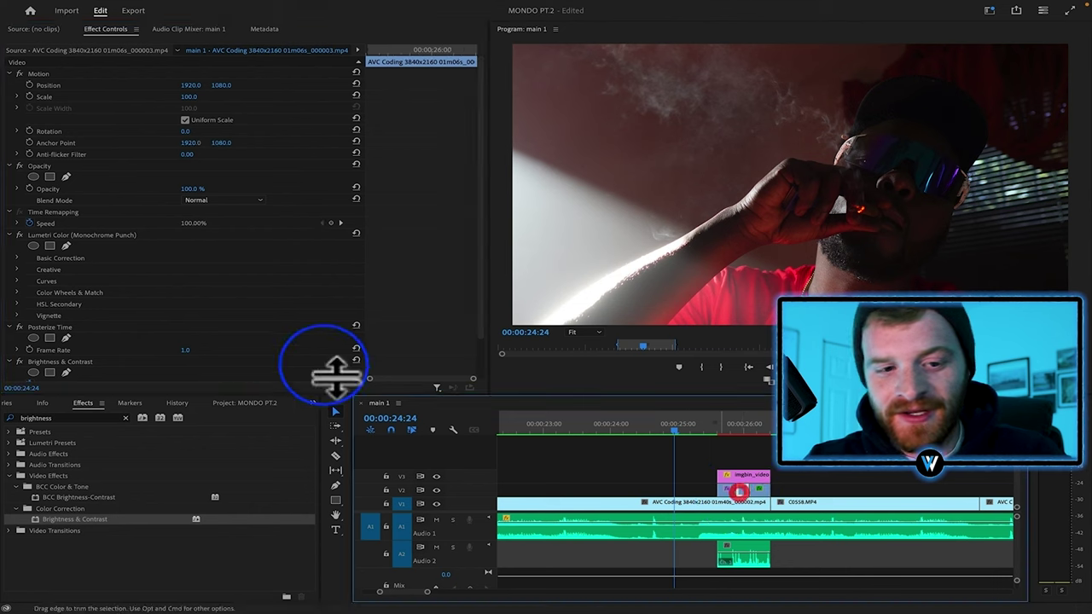
{"action": "left_click", "coordinate": [188, 351]}
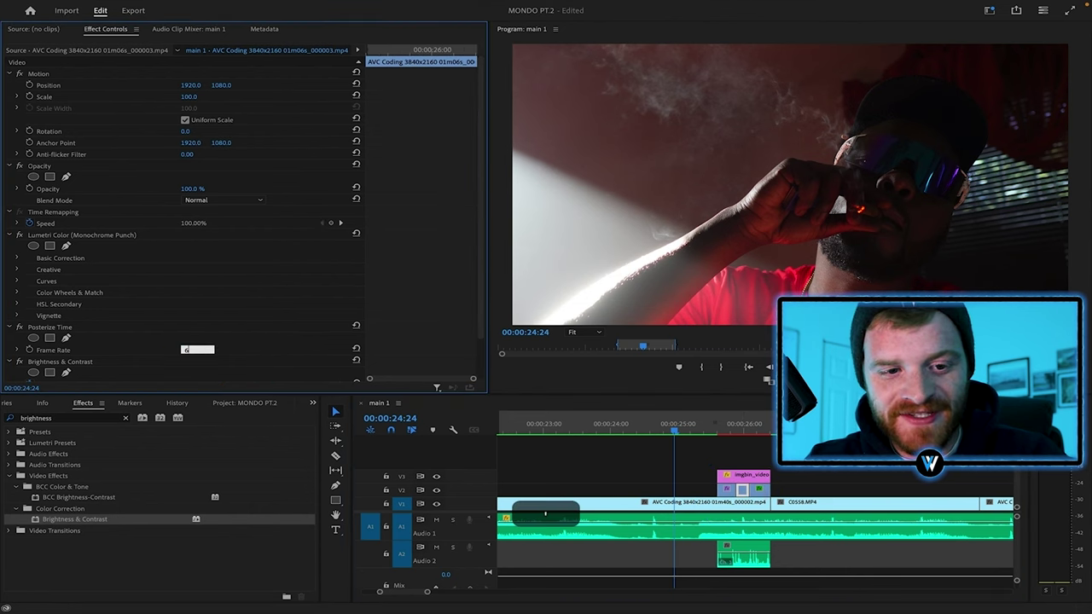
{"action": "key", "text": "Return"}
{"action": "left_click", "coordinate": [401, 387]}
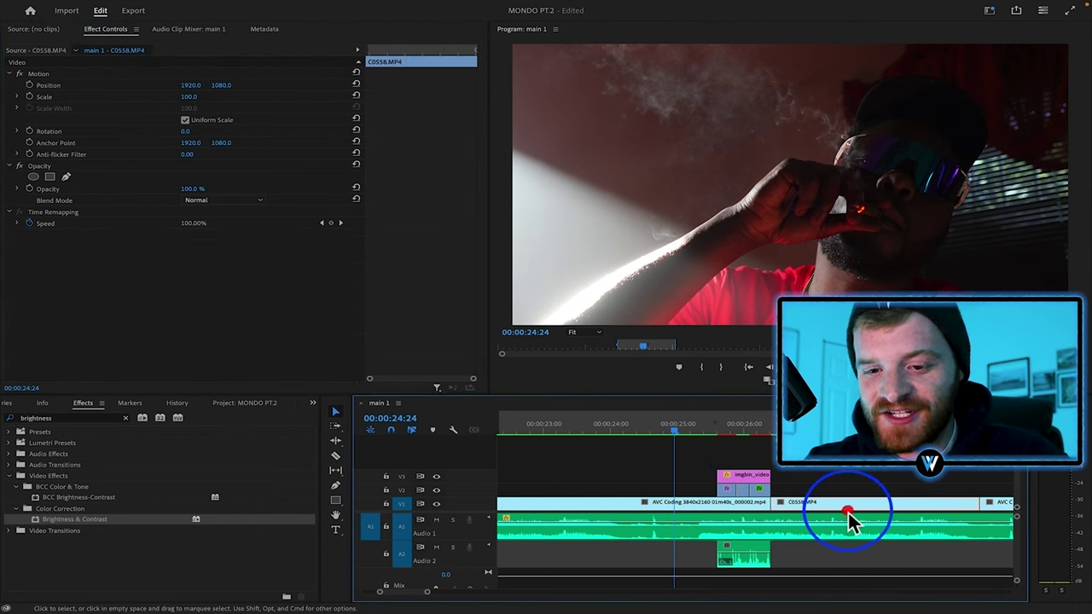
{"action": "left_click", "coordinate": [820, 488]}
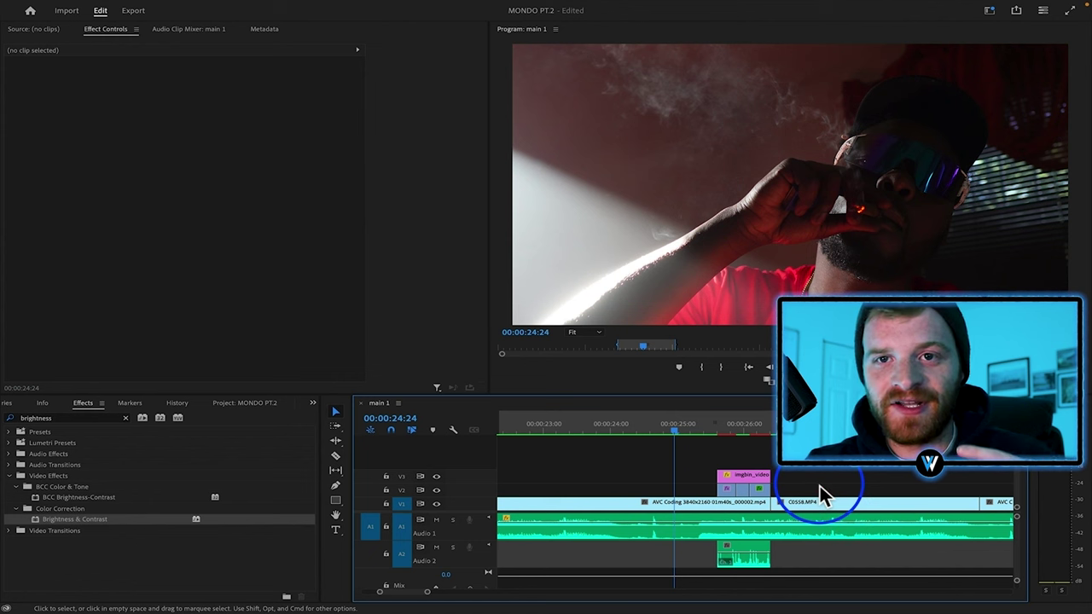
{"action": "left_click", "coordinate": [585, 356]}
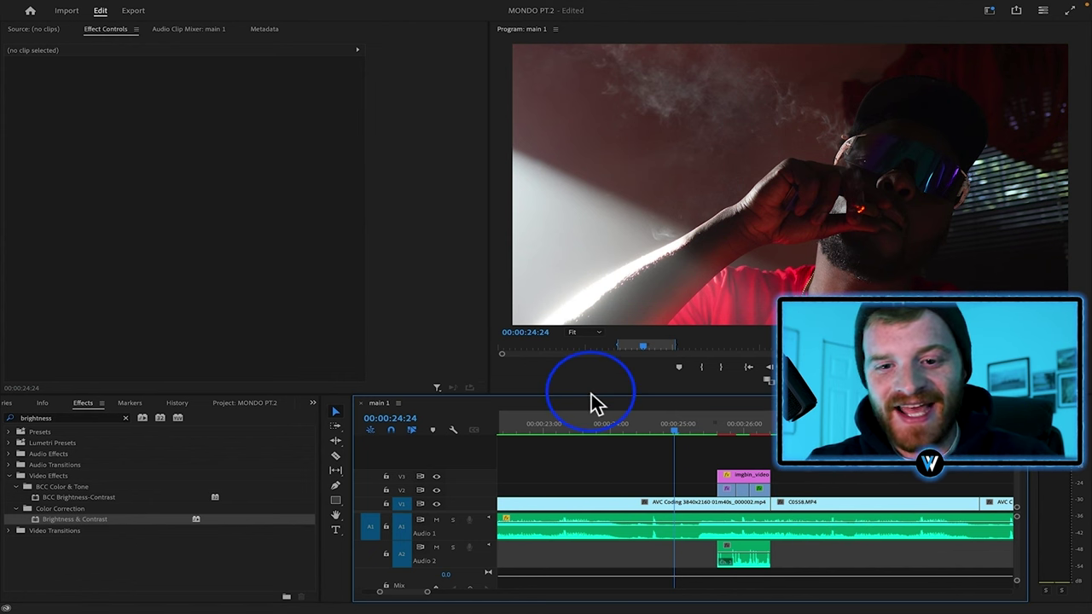
- Go through the camera flash section frame by frame from 00:00:25:15, examining the flash and the frame stutter on each clip
{"action": "key", "text": "Down"}
{"action": "left_click", "coordinate": [762, 430]}
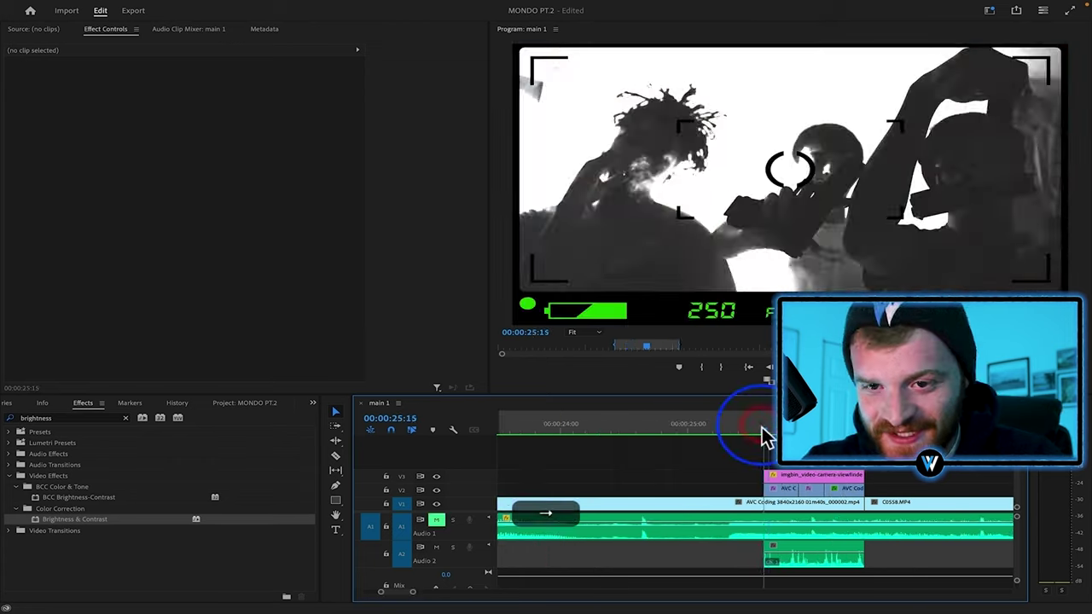
{"action": "key", "text": "Right"}
{"action": "key", "text": "Right"}
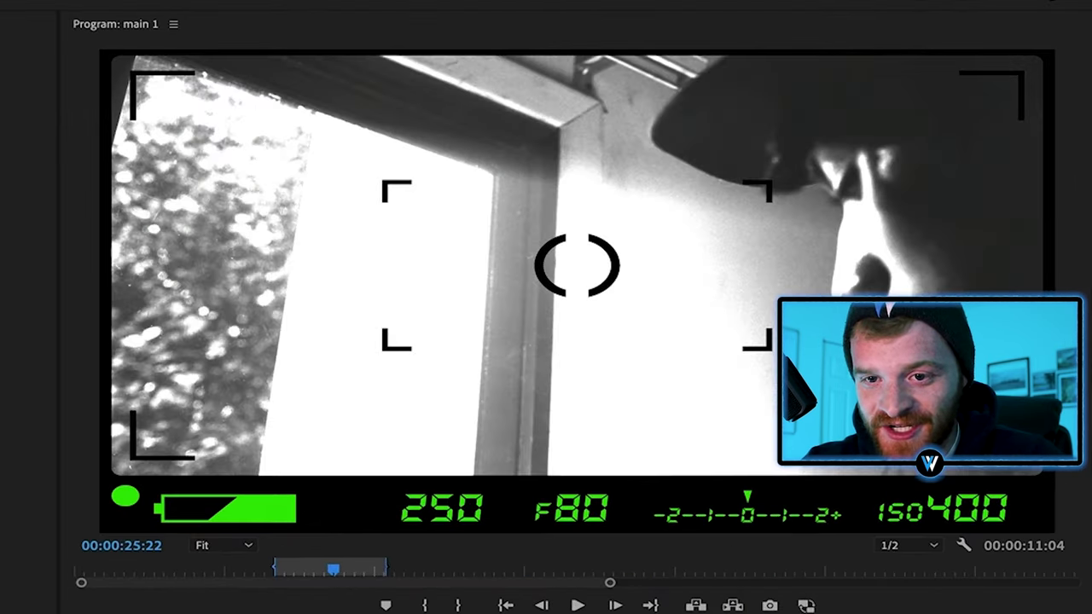
{"action": "key", "text": "Right"}
{"action": "key", "text": "Right"}
{"action": "key", "text": "Right"}
{"action": "key", "text": "Right"}
{"action": "key", "text": "Right"}
{"action": "key", "text": "Right"}
{"action": "key", "text": "Left"}
{"action": "key", "text": "Left"}
{"action": "key", "text": "Left"}
{"action": "key", "text": "Left"}
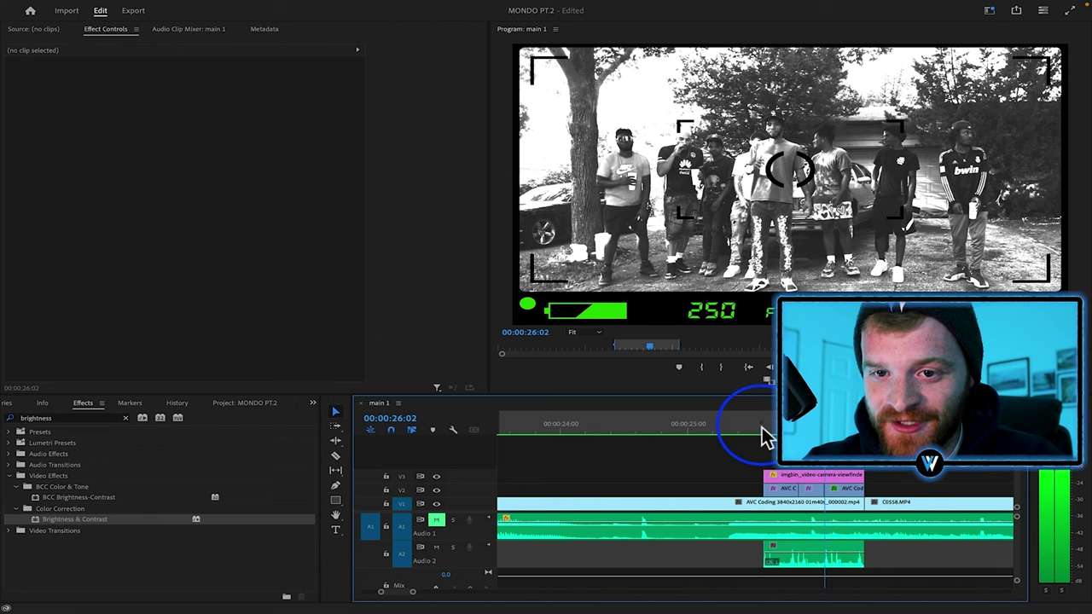
{"action": "key", "text": "Right"}
{"action": "key", "text": "Right"}
{"action": "key", "text": "Left"}
{"action": "key", "text": "Left"}
{"action": "key", "text": "Left"}
{"action": "key", "text": "Left"}
{"action": "key", "text": "Left"}
{"action": "key", "text": "Left"}
{"action": "key", "text": "Left"}
{"action": "key", "text": "Left"}
{"action": "key", "text": "Left"}
{"action": "key", "text": "Left"}
{"action": "key", "text": "Left"}
{"action": "key", "text": "Left"}
{"action": "key", "text": "Left"}
{"action": "key", "text": "Right"}
{"action": "key", "text": "Right"}
{"action": "key", "text": "Right"}
{"action": "key", "text": "Right"}
{"action": "key", "text": "Left"}
{"action": "key", "text": "Left"}
{"action": "key", "text": "Left"}
{"action": "key", "text": "Left"}
{"action": "key", "text": "Right"}
{"action": "key", "text": "Right"}
{"action": "key", "text": "Right"}
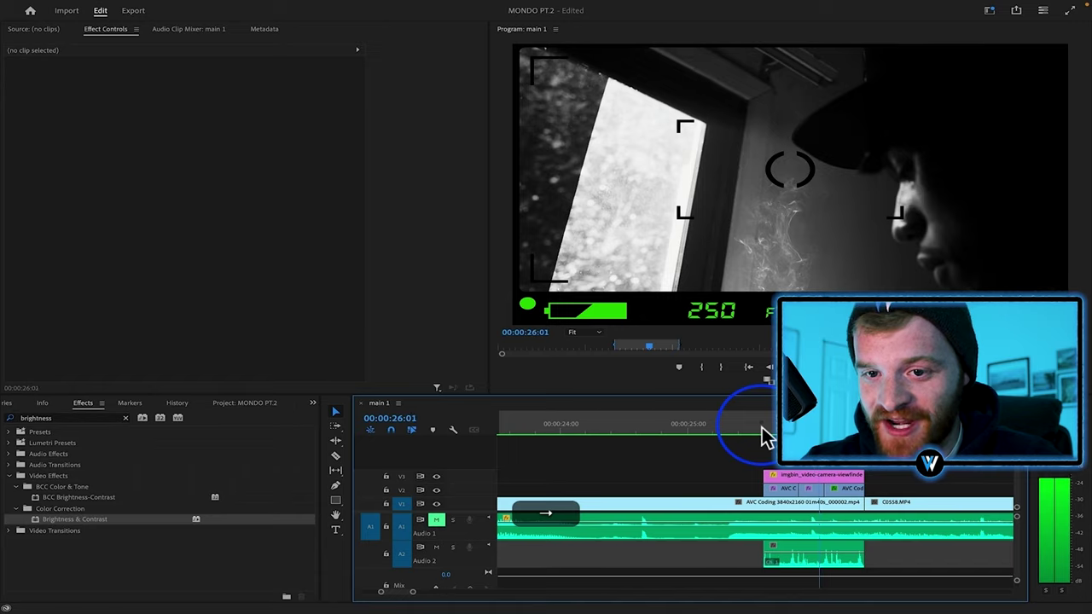
{"action": "key", "text": "Right"}
{"action": "key", "text": "Right"}
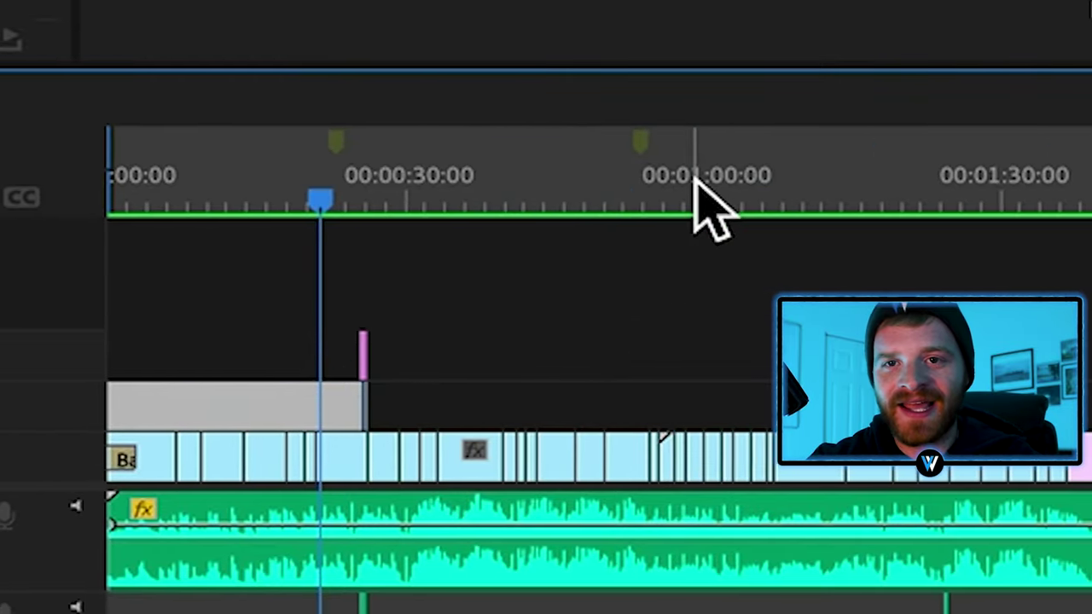
- Look through the full timeline, return to about 00:00:21:20, and remove the grey layer preceding the viewfinder overlay on video track 3
{"action": "left_click_drag", "start_coordinate": [673, 198], "coordinate": [860, 186]}
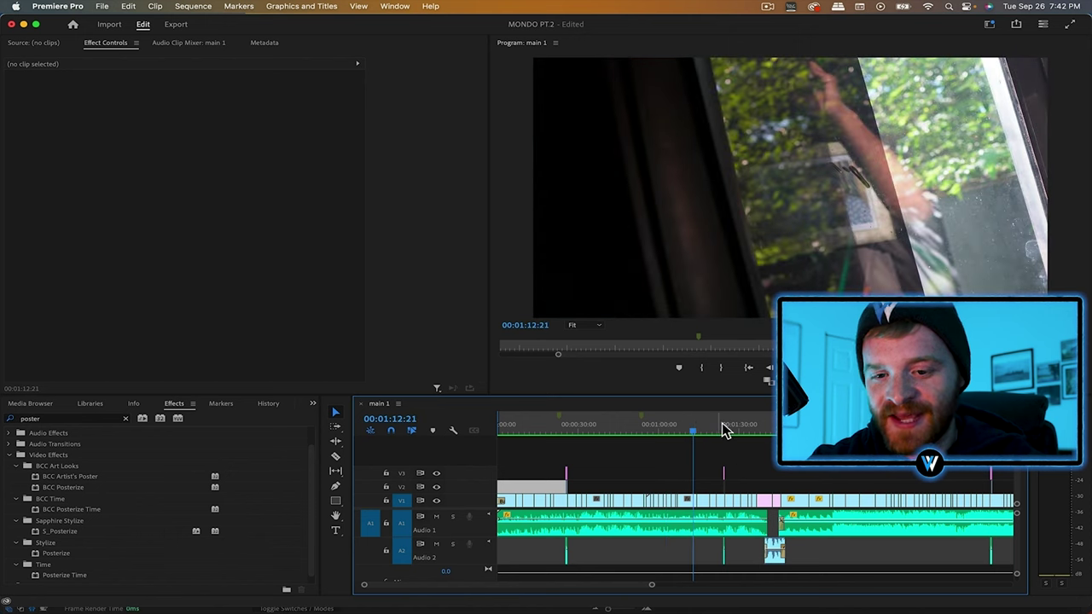
{"action": "key", "text": "m"}
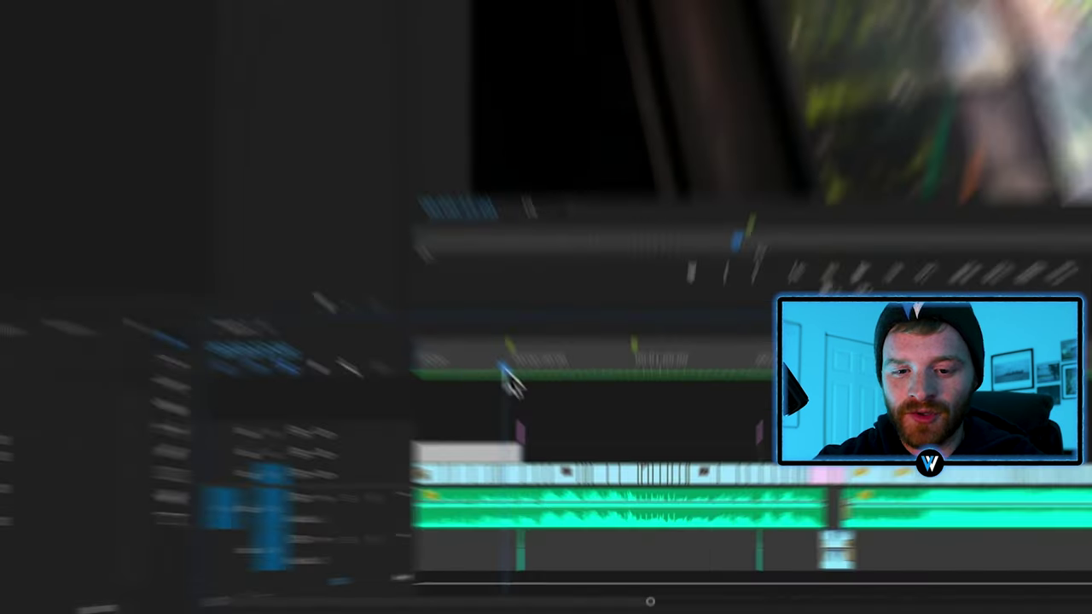
{"action": "left_click", "coordinate": [556, 432]}
{"action": "scroll", "coordinate": [555, 470], "scroll_direction": "up", "scroll_amount": 5}
{"action": "left_click", "coordinate": [513, 317]}
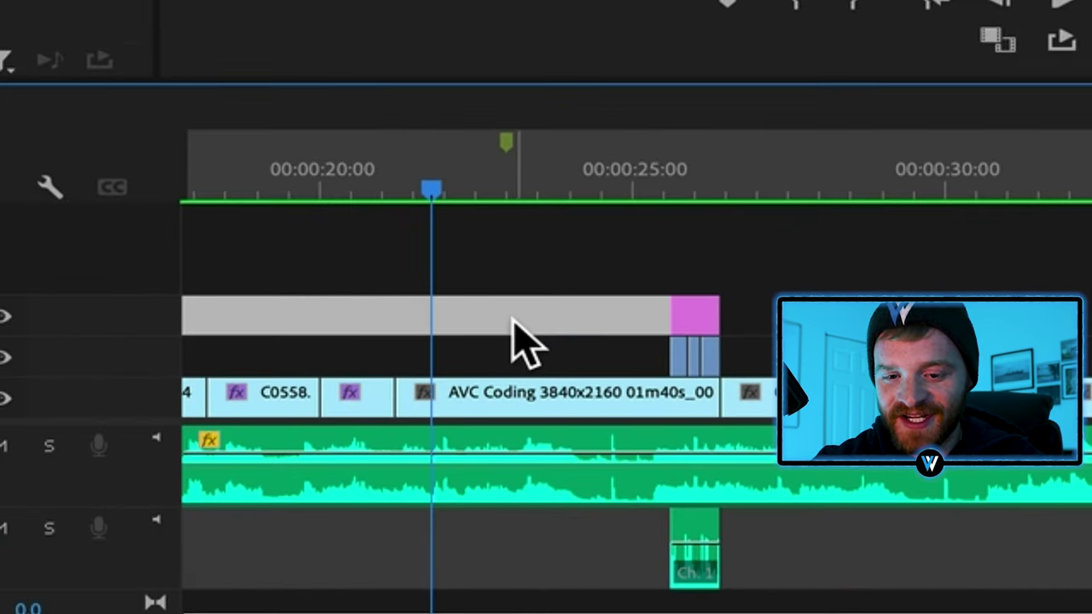
{"action": "left_click", "coordinate": [513, 318]}
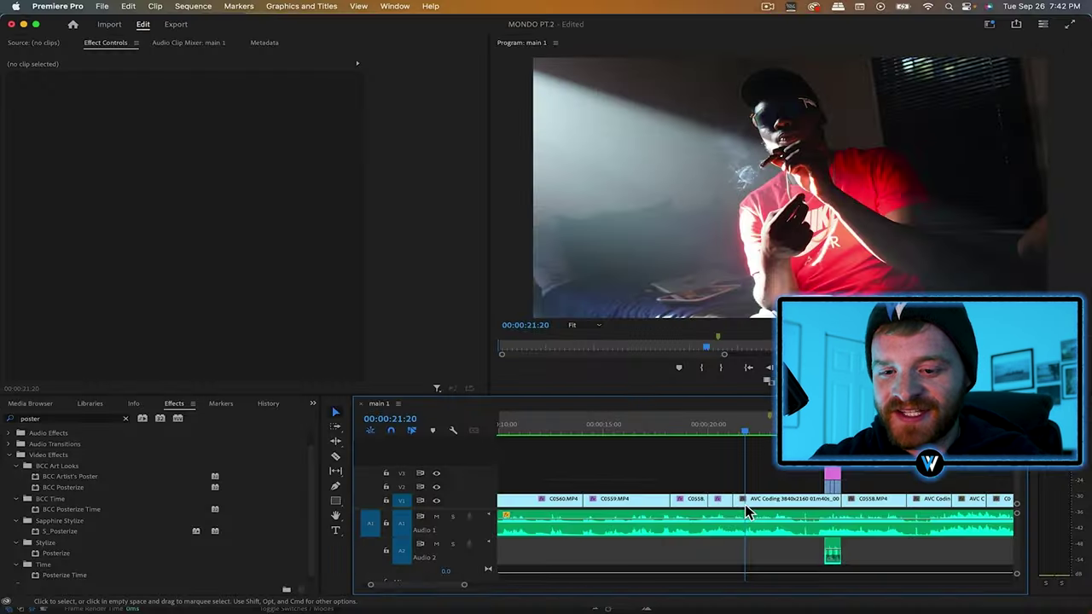
- Play the video track 1 clip from 00:00:21:06 and split it on the audio peak just before 00:00:22:00
{"action": "left_click", "coordinate": [757, 499]}
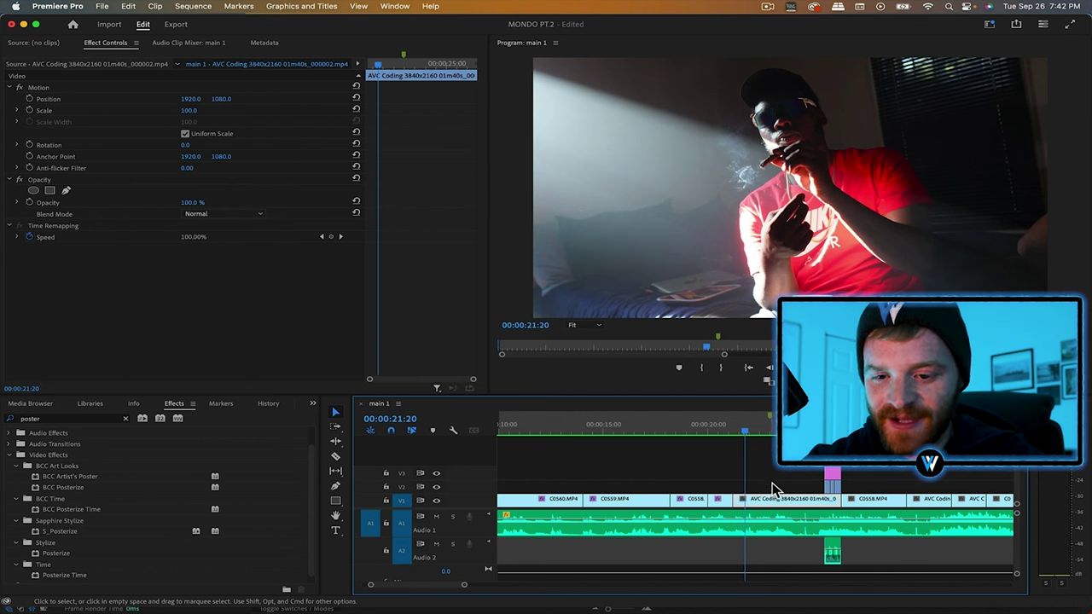
{"action": "key", "text": "equal"}
{"action": "left_click", "coordinate": [714, 431]}
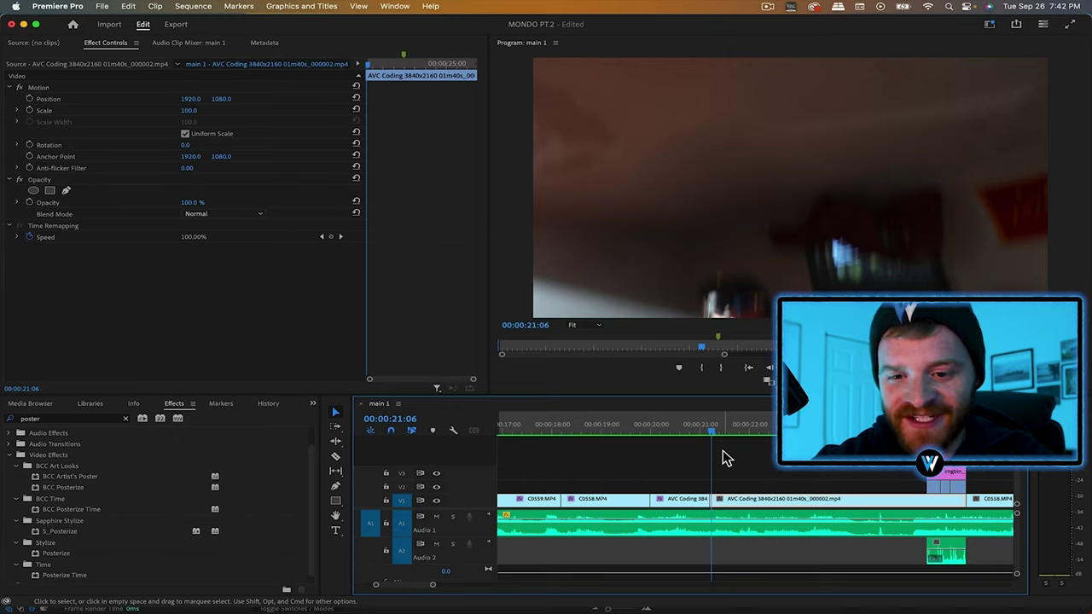
{"action": "key", "text": "space"}
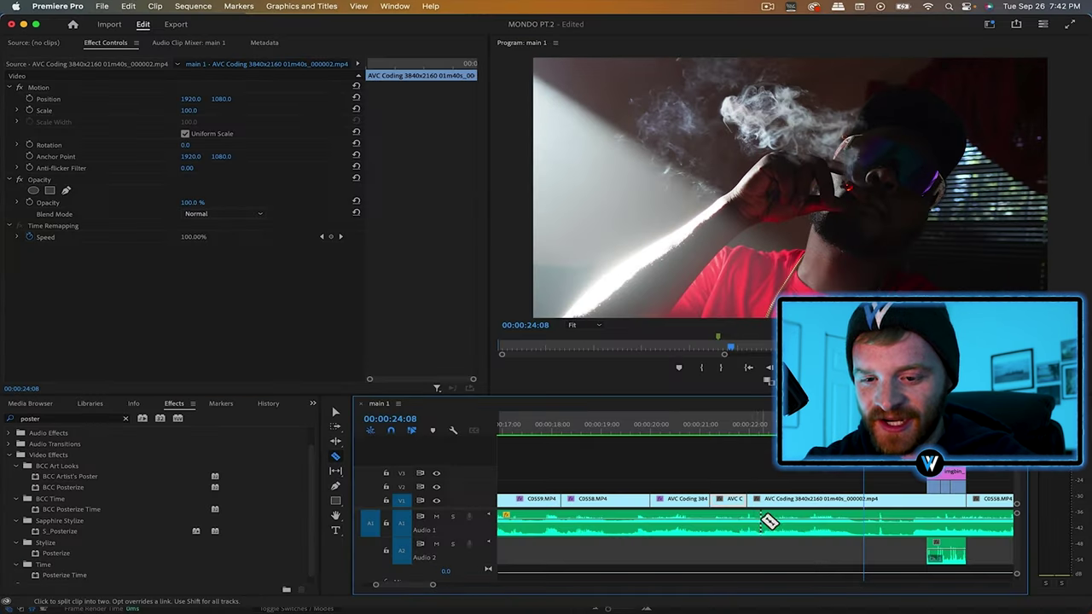
- Enlarge audio track 1's waveform and split the same clip again on the next strong peak, at about 00:00:23:07
{"action": "scroll", "coordinate": [755, 526], "scroll_direction": "up", "scroll_amount": 3}
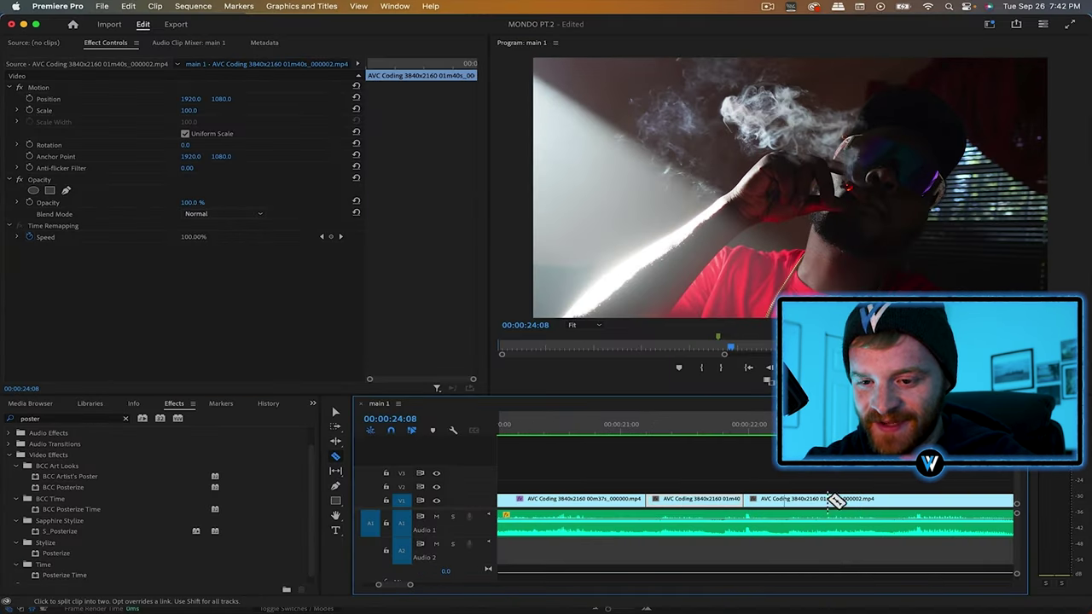
{"action": "left_click_drag", "start_coordinate": [1017, 514], "coordinate": [1017, 517]}
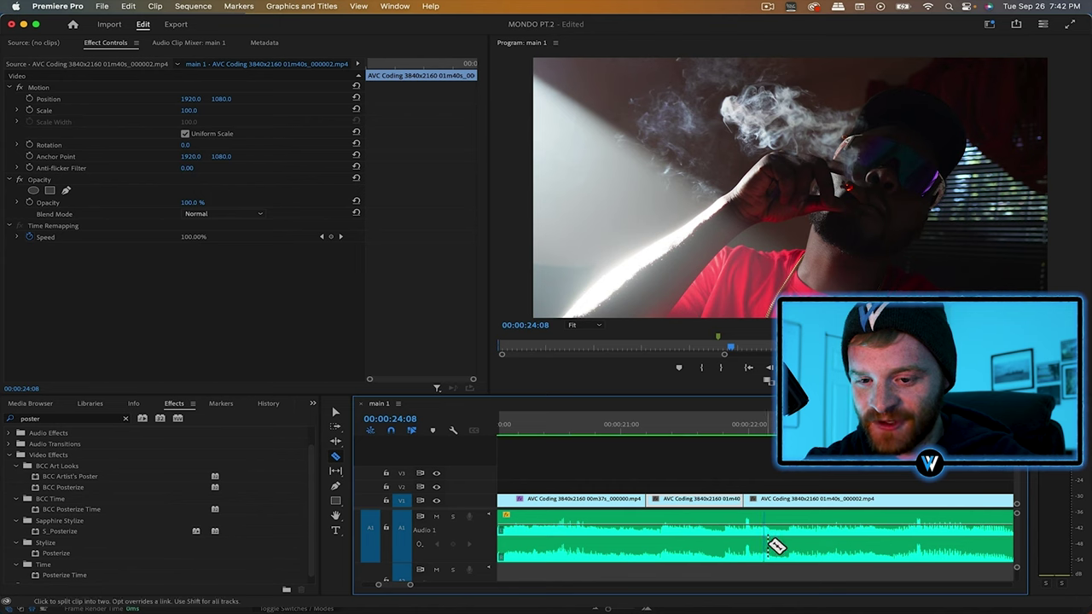
{"action": "left_click", "coordinate": [738, 420]}
{"action": "scroll", "coordinate": [782, 487], "scroll_direction": "down", "scroll_amount": 3}
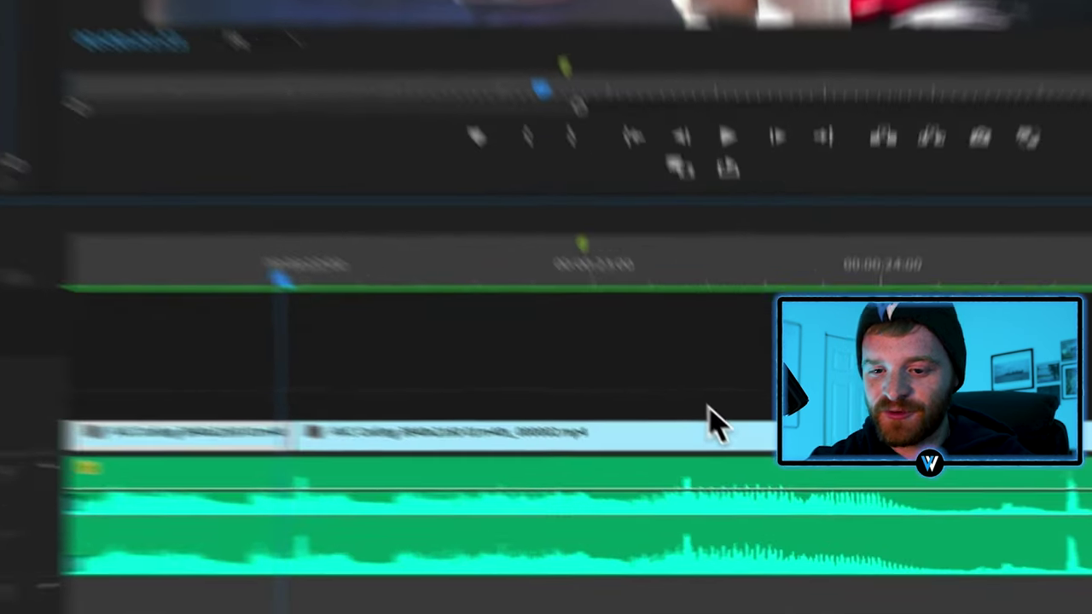
{"action": "scroll", "coordinate": [708, 410], "scroll_direction": "down", "scroll_amount": 4}
{"action": "key", "text": "c"}
{"action": "scroll", "coordinate": [708, 410], "scroll_direction": "up", "scroll_amount": 2}
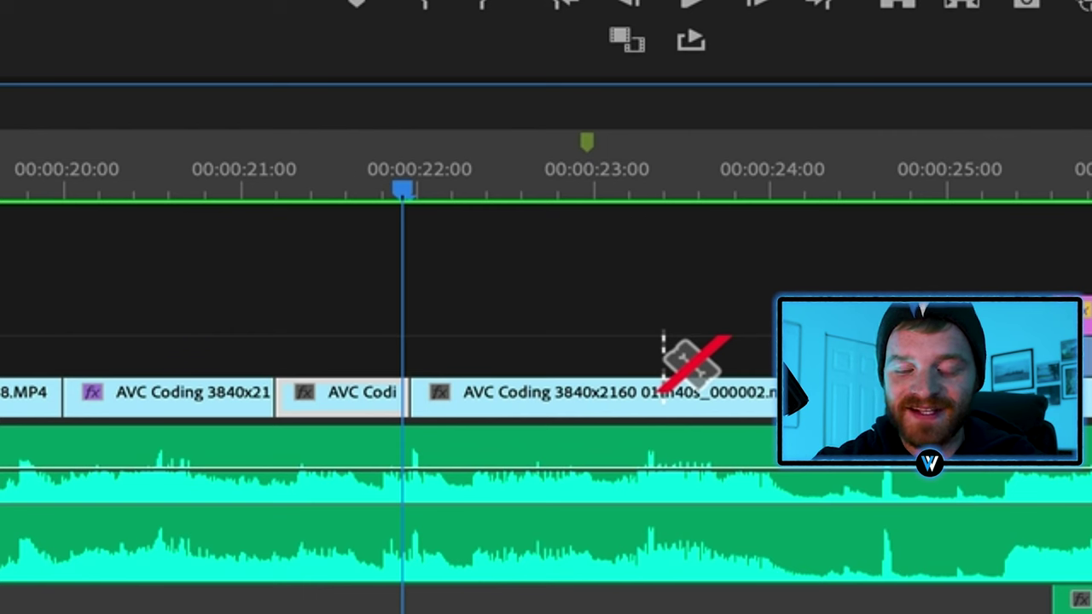
{"action": "left_click", "coordinate": [649, 401]}
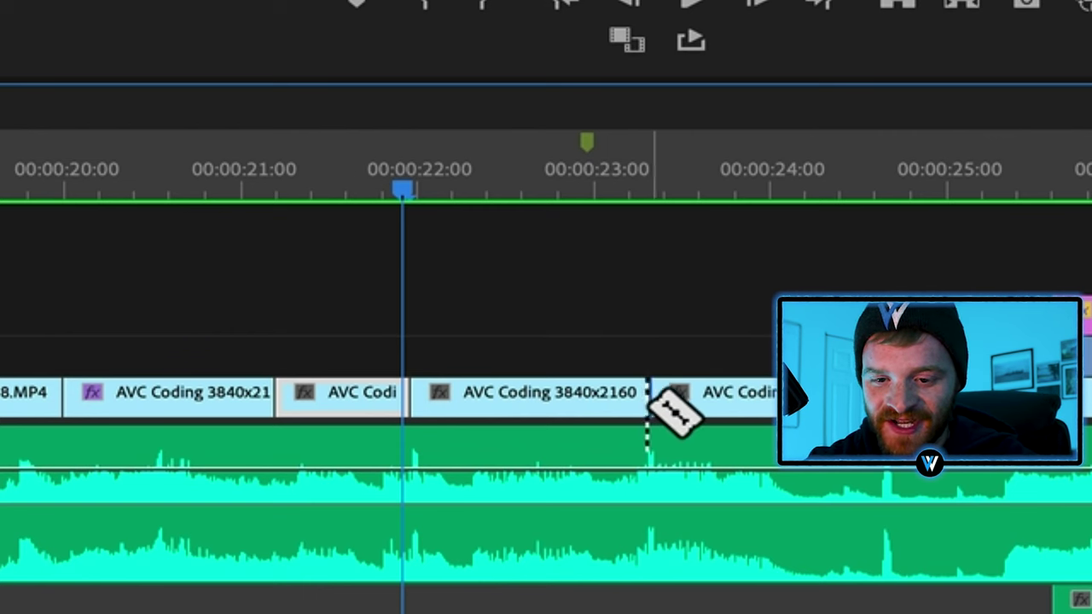
{"action": "key", "text": "v"}
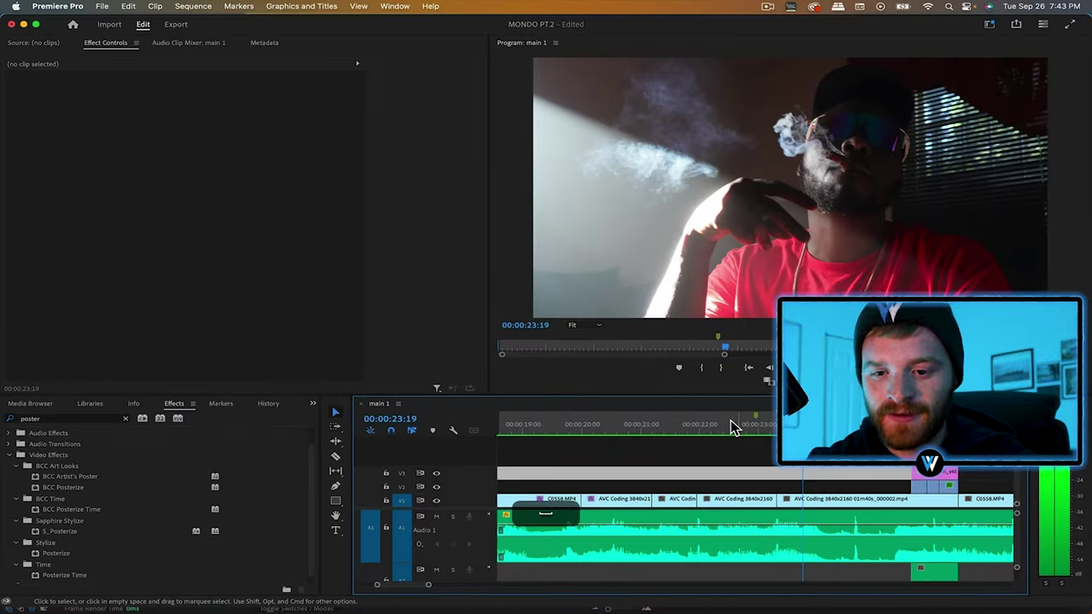
- Duplicate the clip segment between the two new cuts onto video track 2 and nest the copy with the default name
{"action": "left_click", "coordinate": [712, 424]}
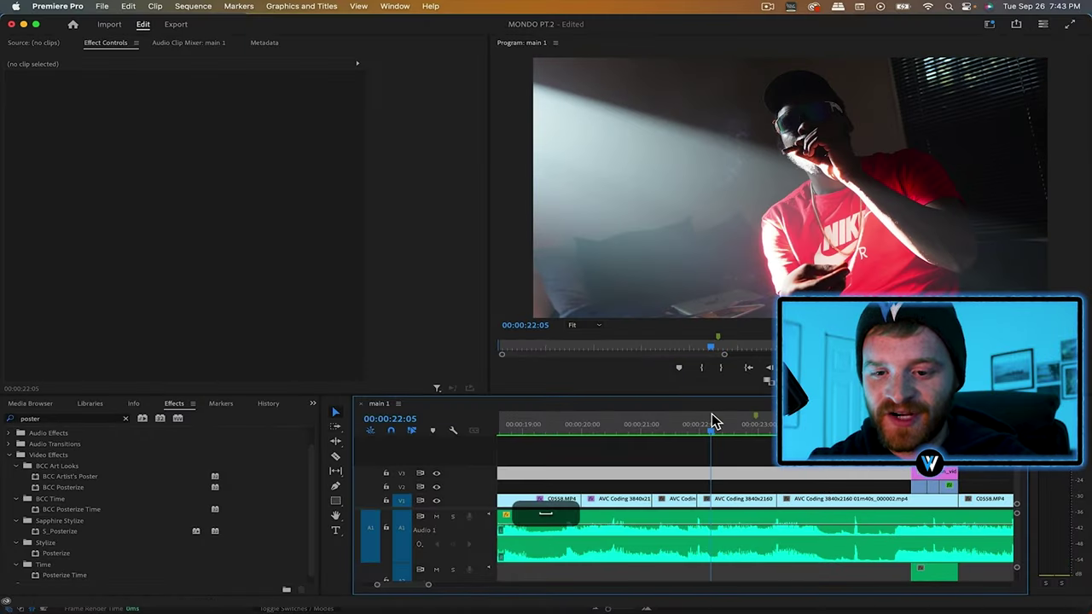
{"action": "left_click", "coordinate": [735, 503]}
{"action": "left_click_drag", "start_coordinate": [736, 504], "coordinate": [746, 497], "text": "alt"}
{"action": "right_click", "coordinate": [747, 496]}
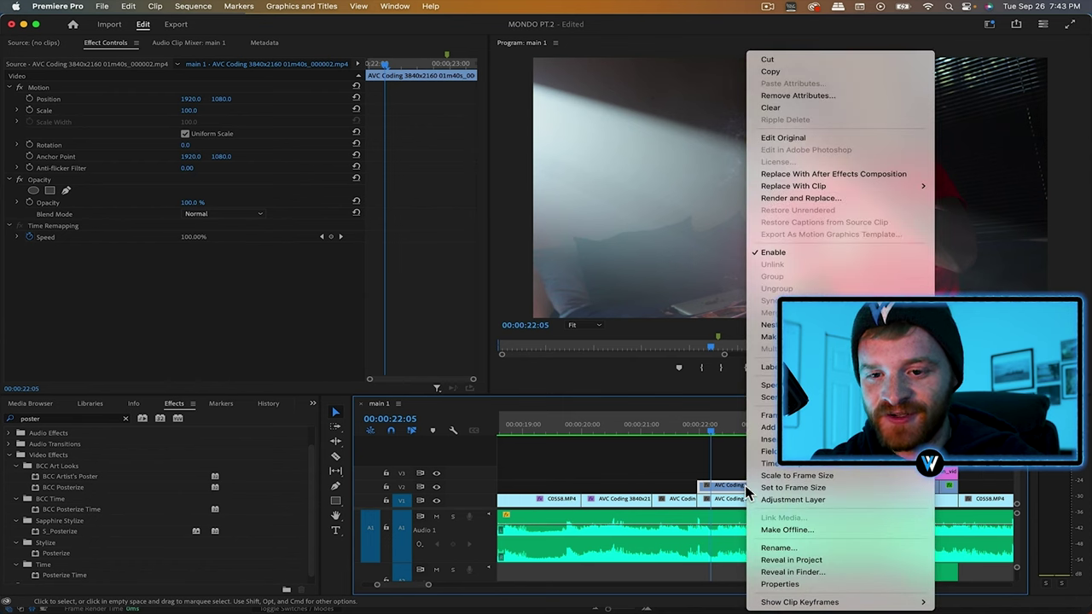
{"action": "left_click", "coordinate": [768, 324]}
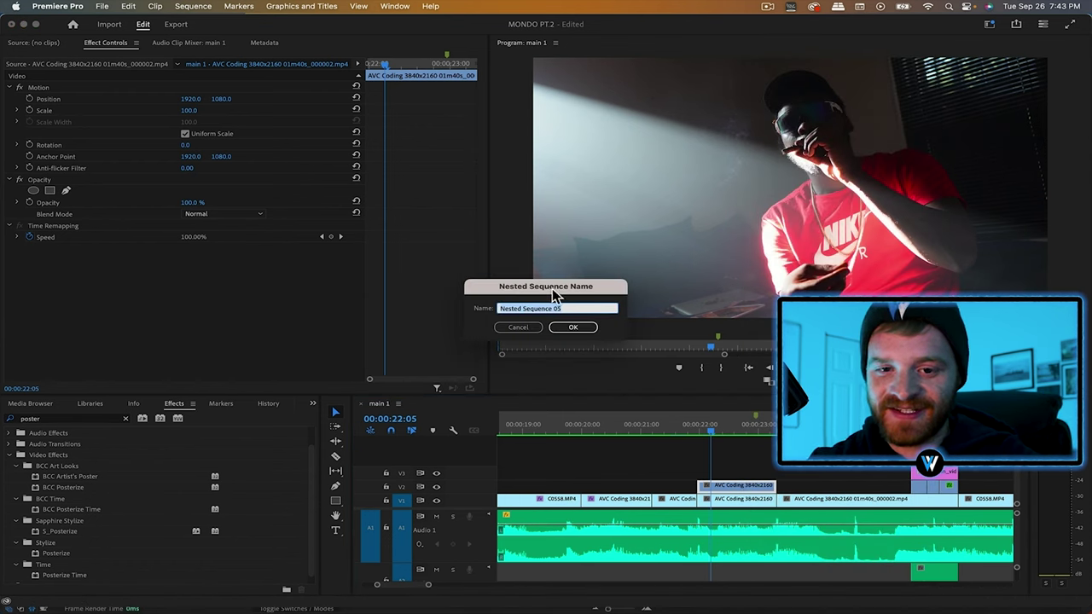
{"action": "left_click", "coordinate": [568, 329]}
- Replace the nested clip on video track 2 with an After Effects composition, switching to After Effects
{"action": "left_click", "coordinate": [742, 490]}
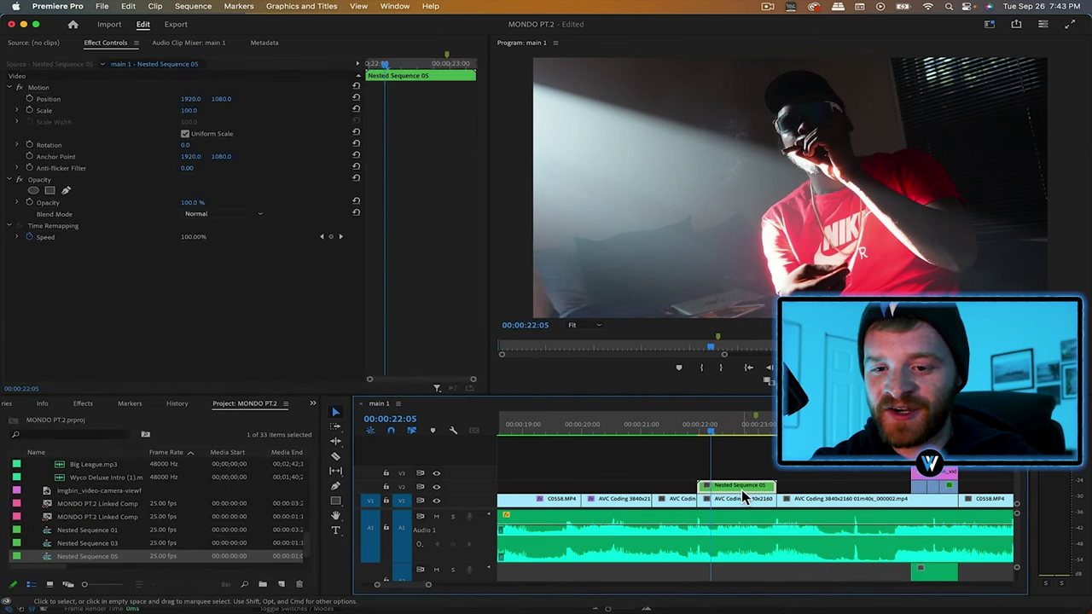
{"action": "right_click", "coordinate": [741, 490]}
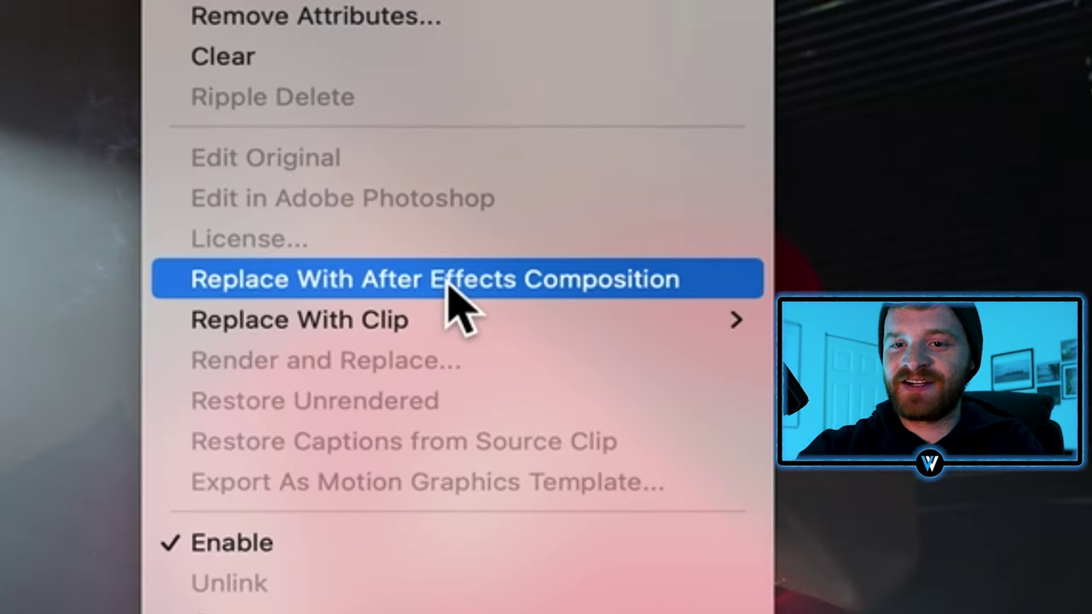
{"action": "left_click", "coordinate": [447, 285]}
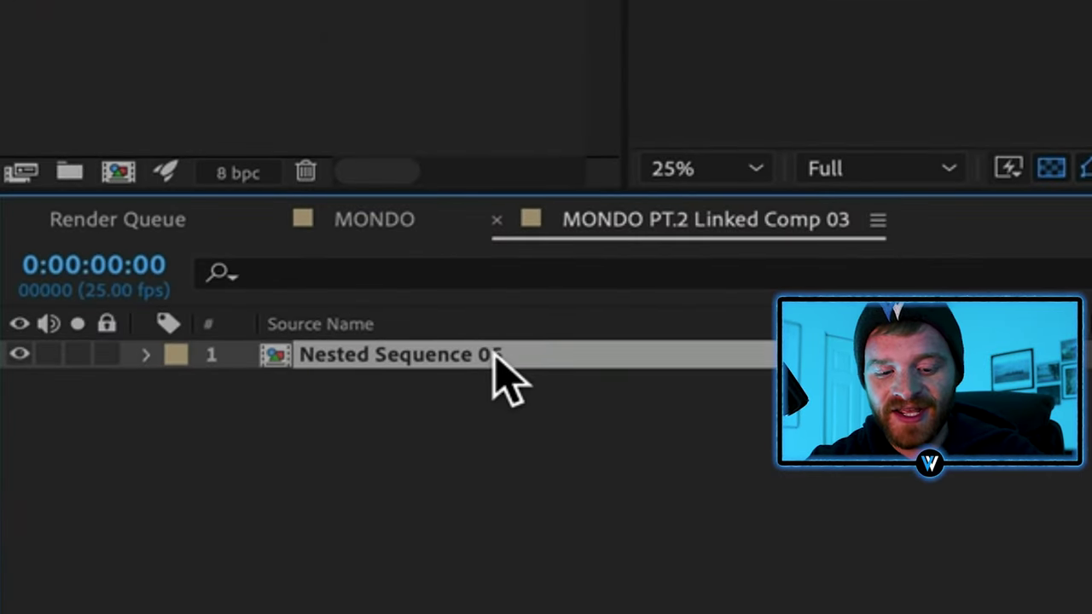
- Duplicate the nested sequence layer in the linked composition and rename the upper copy Rotoscope
{"action": "key", "text": "ctrl+d"}
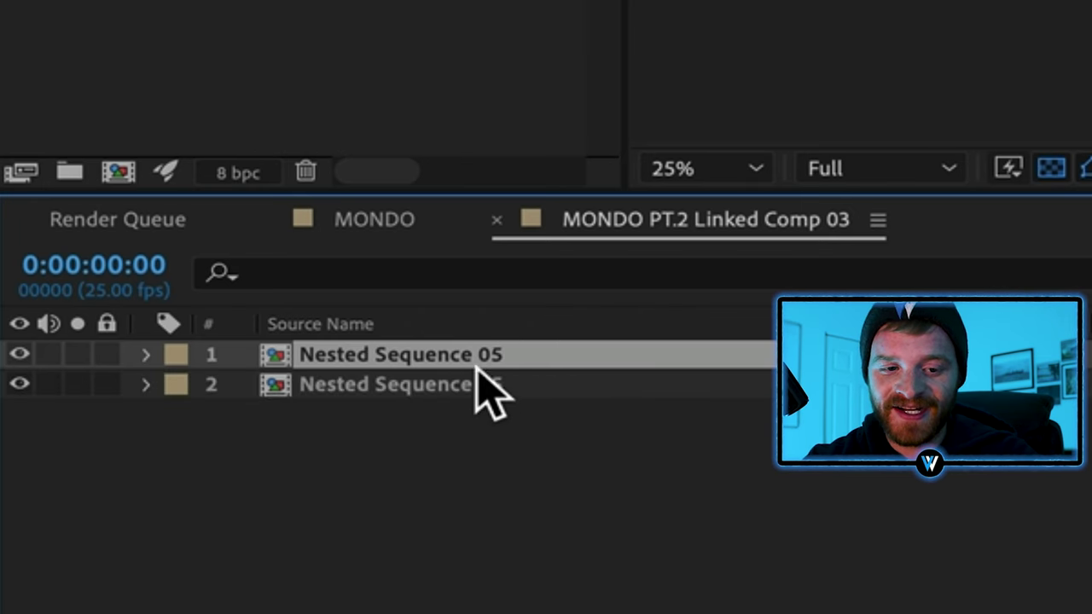
{"action": "key", "text": "Return"}
{"action": "type", "text": "Rotoscope"}
{"action": "key", "text": "Return"}
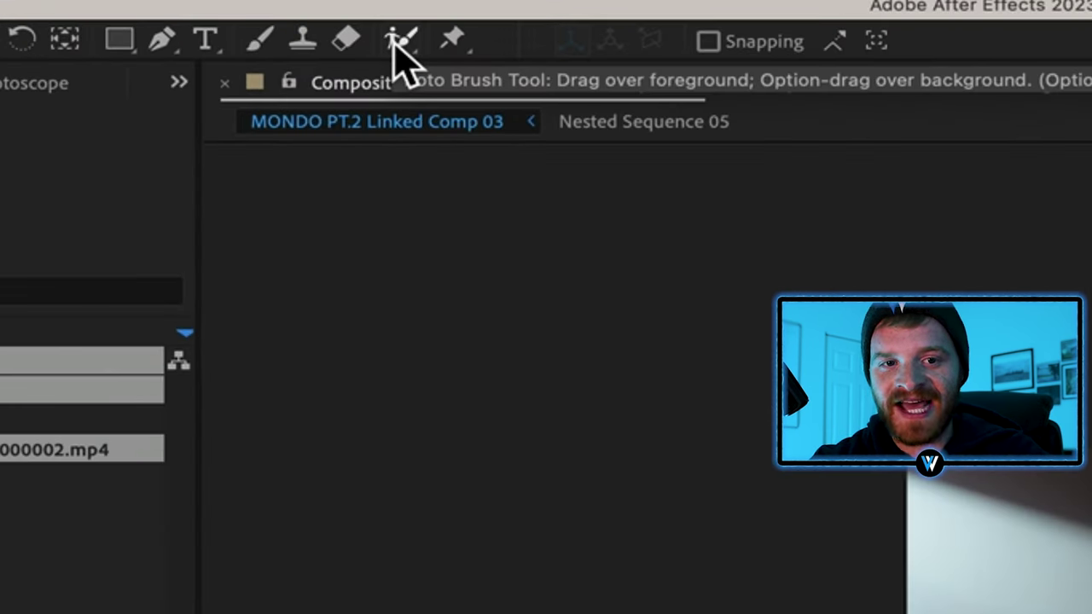
- Isolate the seated man on the Rotoscope layer with the Roto Brush, subtracting the wall, blinds and stray areas around his face
{"action": "left_click", "coordinate": [400, 40]}
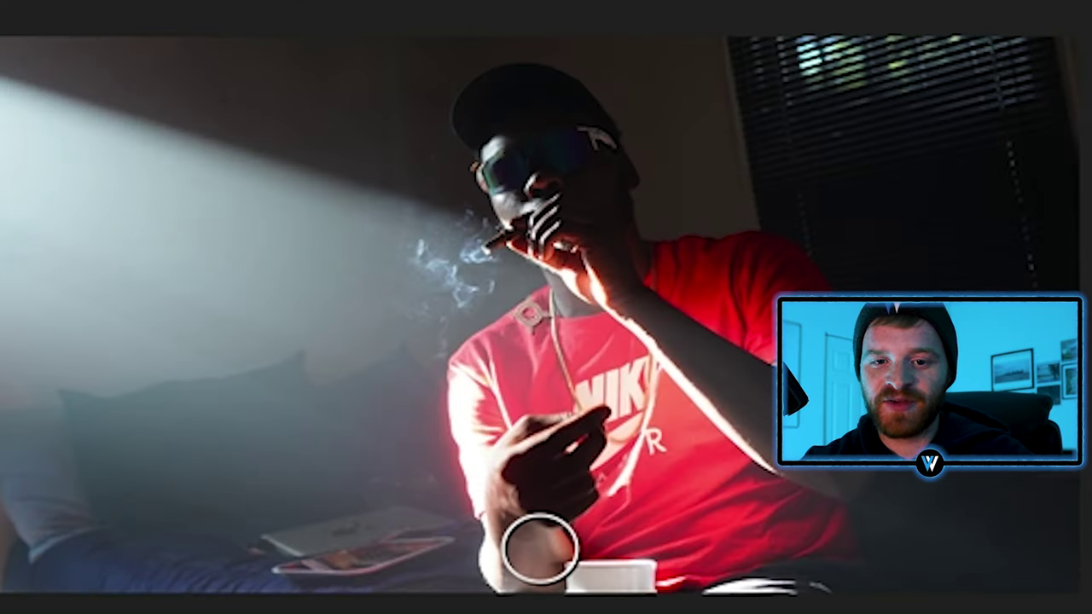
{"action": "mouse_move", "coordinate": [529, 529]}
{"action": "left_mouse_down"}
{"action": "mouse_move", "coordinate": [503, 353]}
{"action": "mouse_move", "coordinate": [583, 249]}
{"action": "mouse_move", "coordinate": [501, 146]}
{"action": "mouse_move", "coordinate": [520, 90]}
{"action": "mouse_move", "coordinate": [597, 244]}
{"action": "mouse_move", "coordinate": [784, 298]}
{"action": "mouse_move", "coordinate": [785, 483]}
{"action": "mouse_move", "coordinate": [653, 452]}
{"action": "mouse_move", "coordinate": [734, 520]}
{"action": "left_mouse_up"}
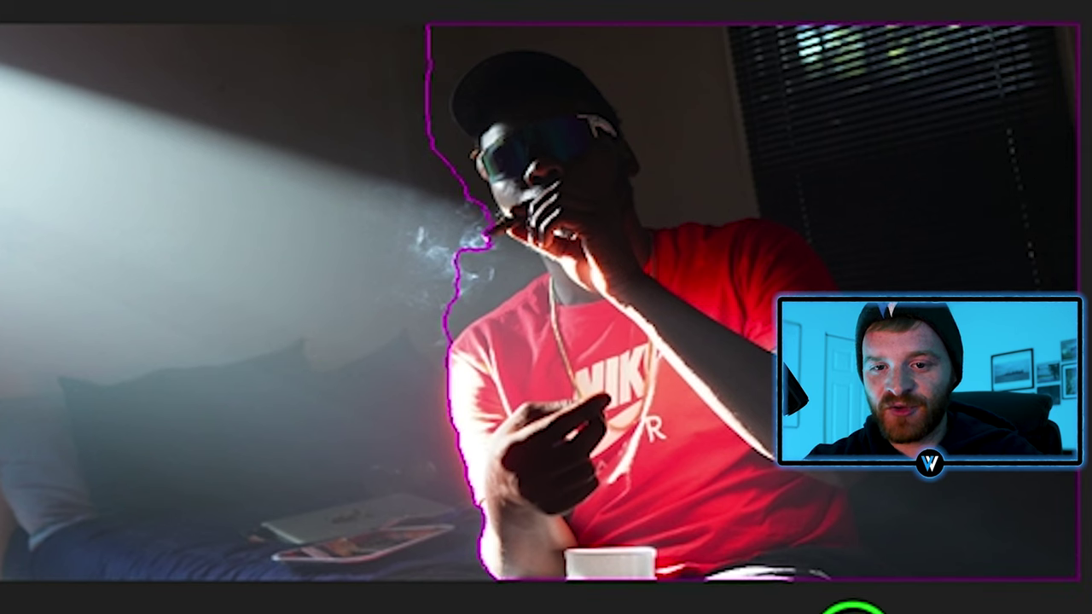
{"action": "mouse_move", "coordinate": [929, 591]}
{"action": "left_mouse_down"}
{"action": "mouse_move", "coordinate": [890, 254]}
{"action": "mouse_move", "coordinate": [810, 193]}
{"action": "mouse_move", "coordinate": [726, 165]}
{"action": "left_mouse_up"}
{"action": "mouse_move", "coordinate": [669, 85]}
{"action": "left_mouse_down"}
{"action": "mouse_move", "coordinate": [617, 50]}
{"action": "mouse_move", "coordinate": [517, 21]}
{"action": "mouse_move", "coordinate": [361, 51]}
{"action": "mouse_move", "coordinate": [360, 151]}
{"action": "mouse_move", "coordinate": [413, 60]}
{"action": "mouse_move", "coordinate": [449, 165]}
{"action": "mouse_move", "coordinate": [456, 266]}
{"action": "mouse_move", "coordinate": [500, 284]}
{"action": "mouse_move", "coordinate": [434, 336]}
{"action": "left_mouse_up"}
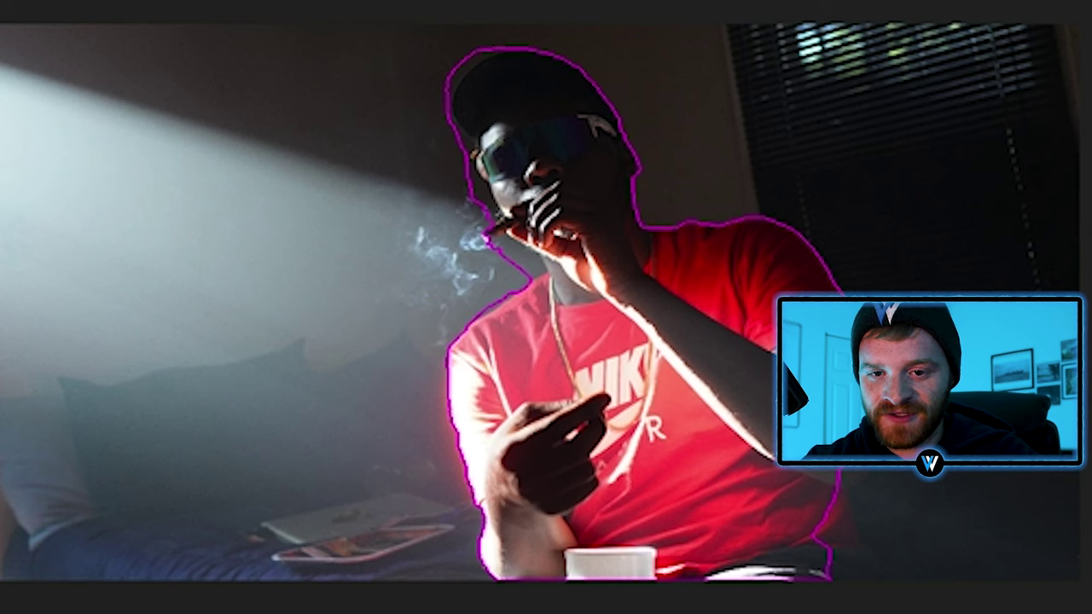
{"action": "left_click_drag", "start_coordinate": [843, 456], "coordinate": [821, 604]}
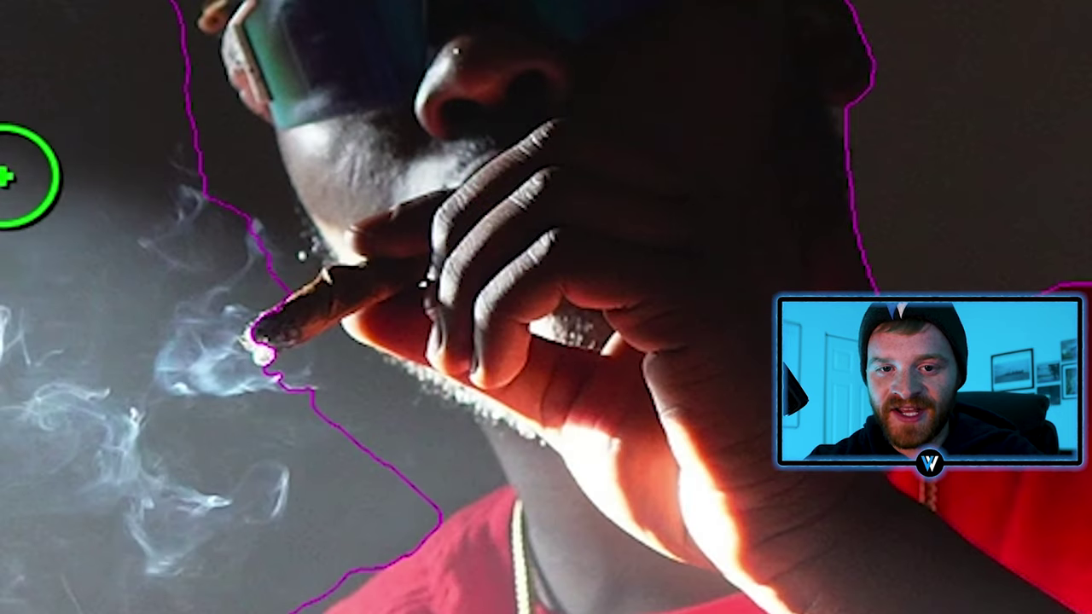
{"action": "left_click_drag", "start_coordinate": [183, 97], "coordinate": [260, 232]}
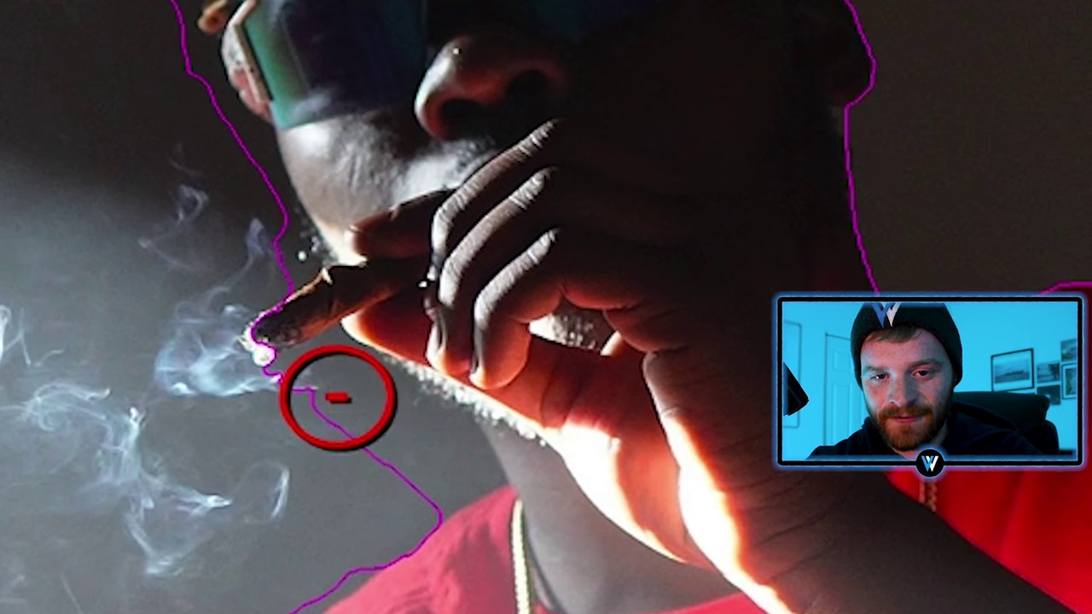
{"action": "mouse_move", "coordinate": [338, 397]}
{"action": "left_mouse_down"}
{"action": "mouse_move", "coordinate": [329, 390]}
{"action": "mouse_move", "coordinate": [390, 524]}
{"action": "mouse_move", "coordinate": [367, 552]}
{"action": "left_mouse_up"}
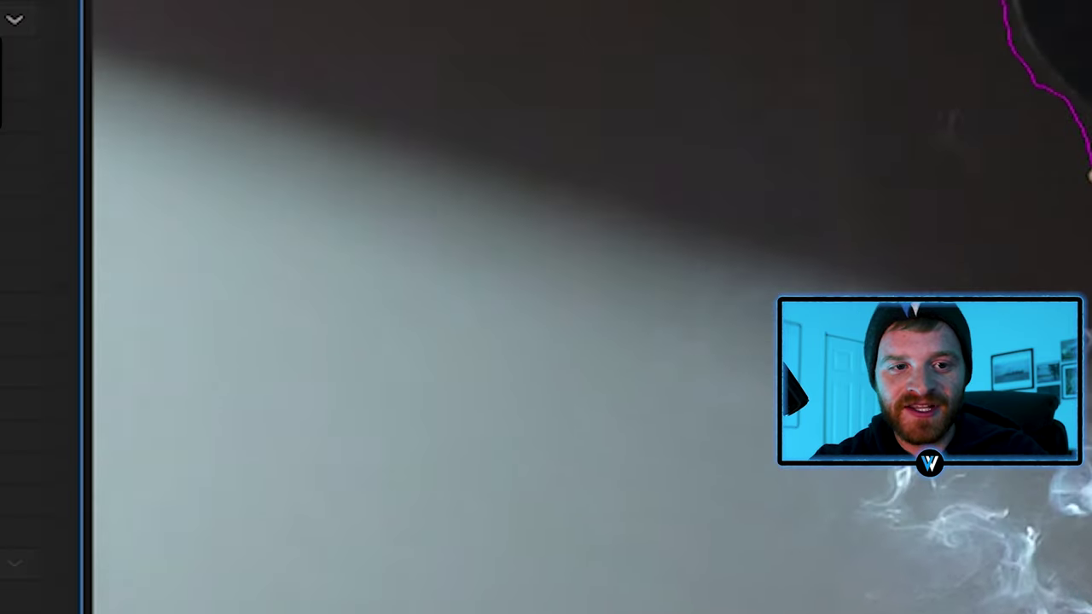
- Fine-tune the Roto Brush matte with Feather 6.9, Contrast 82.5%, Shift Edge -16.0% and Reduce Chatter 17%
{"action": "left_click", "coordinate": [463, 112]}
{"action": "left_click", "coordinate": [490, 195]}
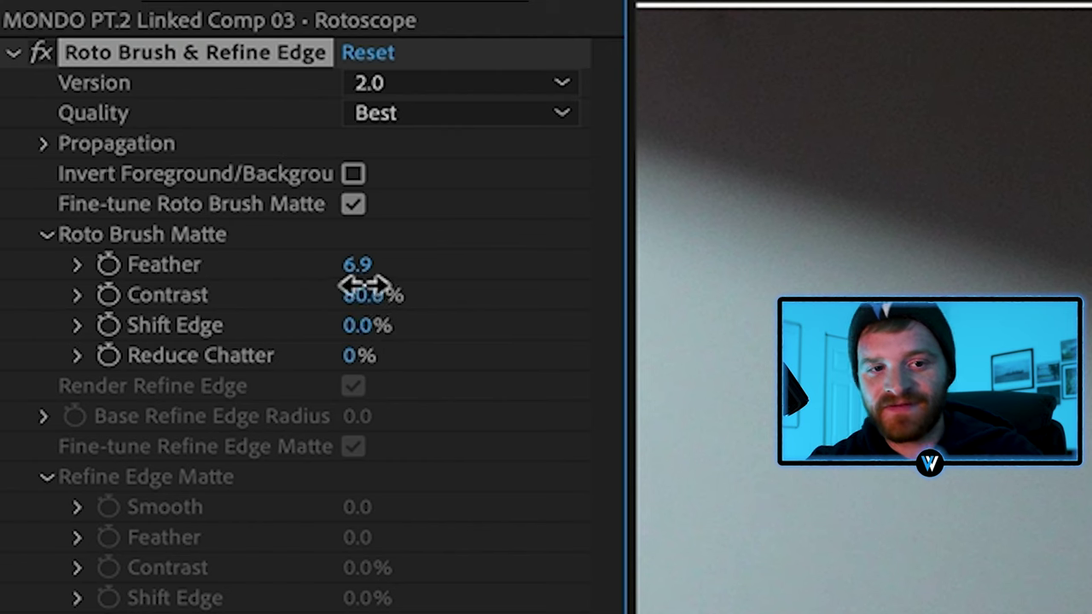
{"action": "left_click_drag", "start_coordinate": [365, 290], "coordinate": [376, 290]}
{"action": "left_click_drag", "start_coordinate": [365, 338], "coordinate": [314, 331]}
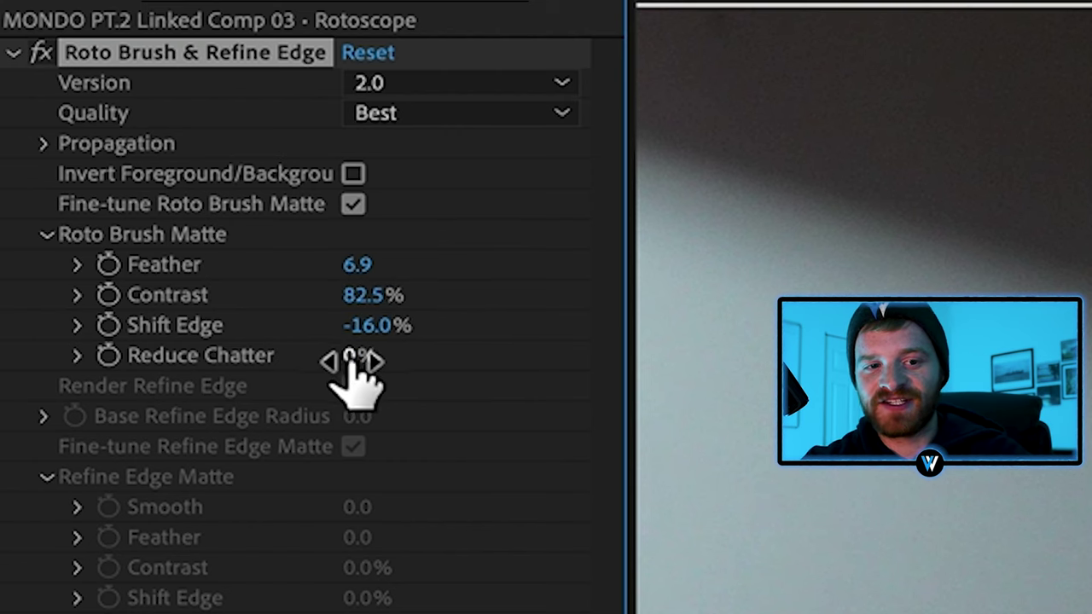
{"action": "left_click_drag", "start_coordinate": [361, 366], "coordinate": [391, 388]}
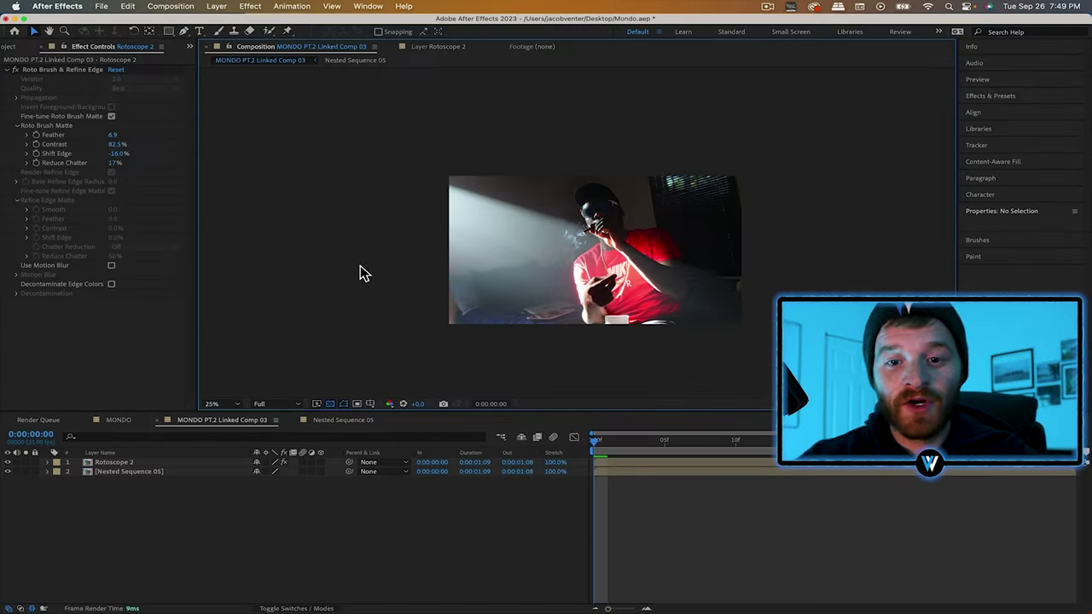
- Duplicate the Rotoscope 2 layer and set a Position keyframe on the lower copy at 0:00:00:00
{"action": "left_click", "coordinate": [144, 463]}
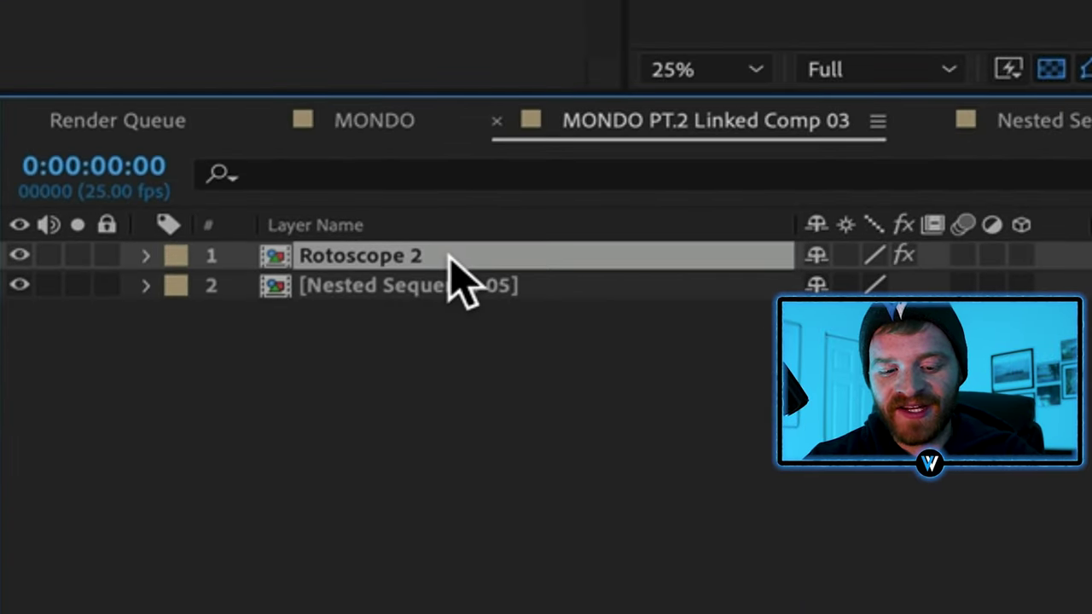
{"action": "key", "text": "ctrl+d"}
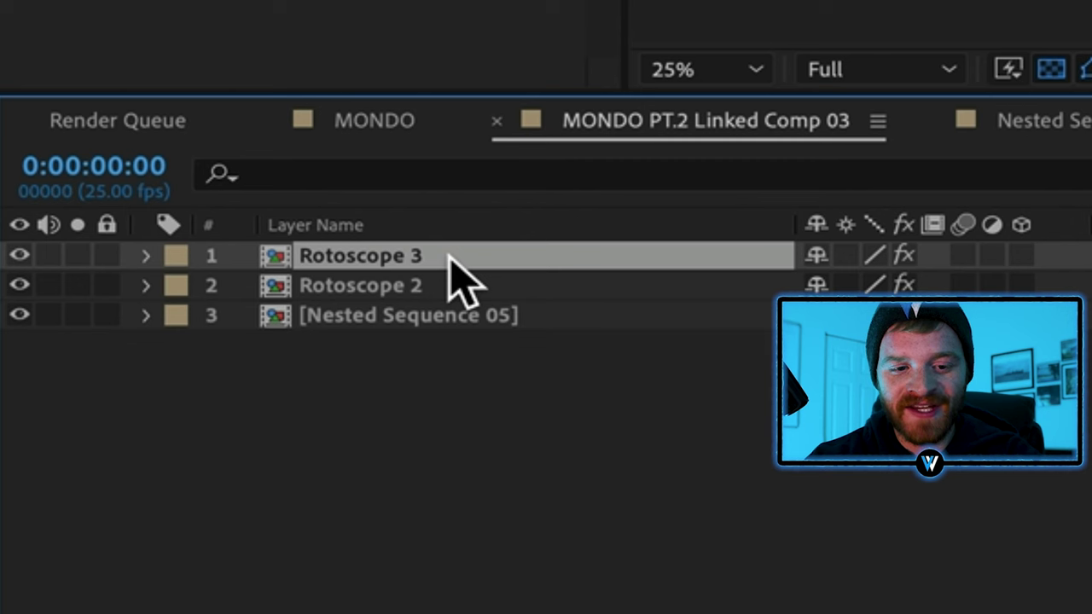
{"action": "left_click", "coordinate": [445, 277]}
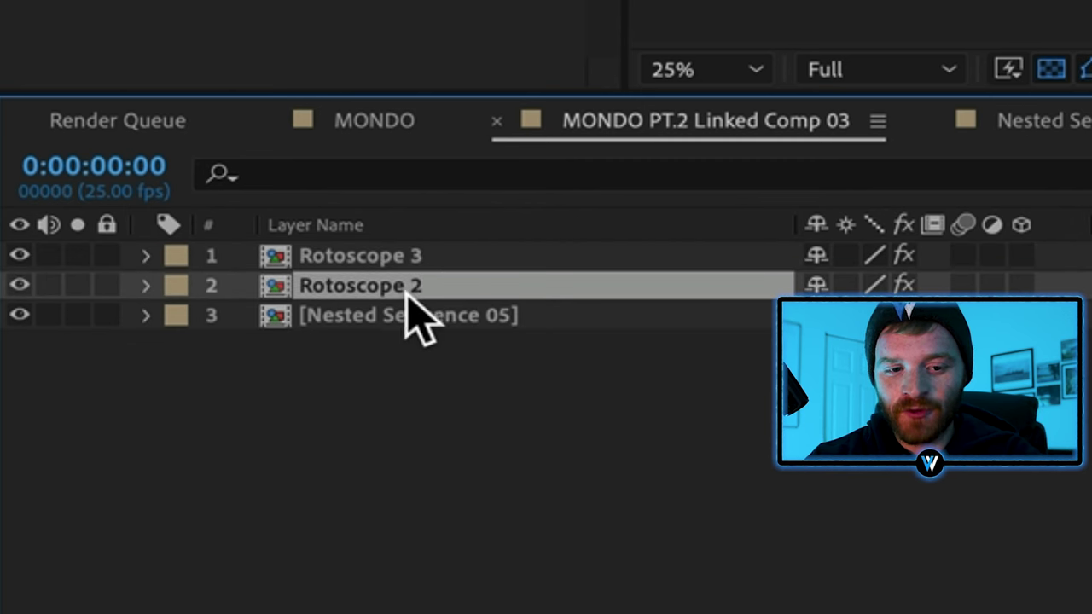
{"action": "key", "text": "p"}
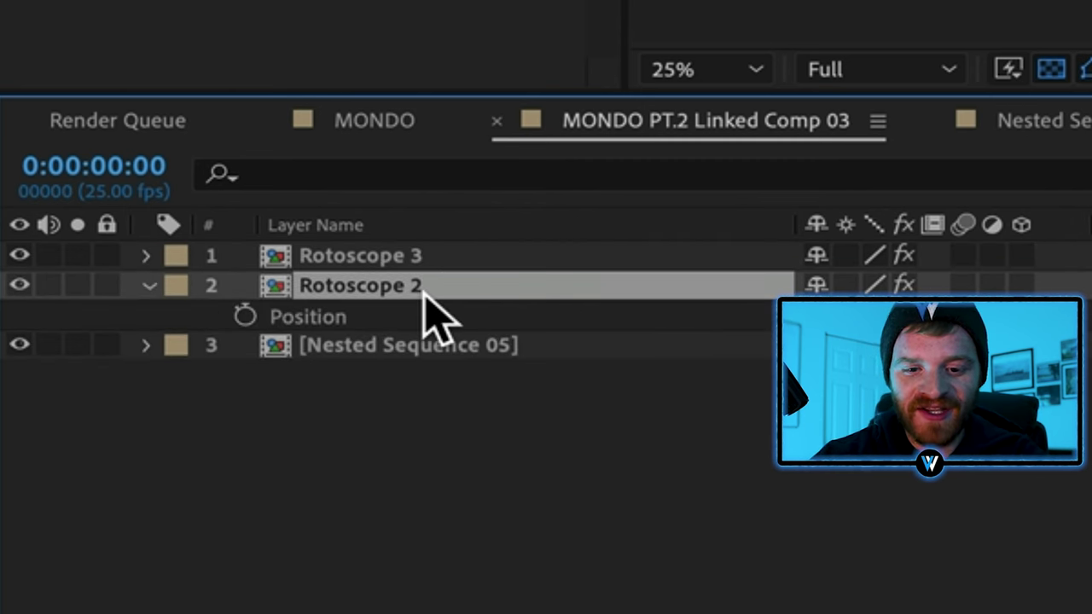
{"action": "left_click", "coordinate": [244, 315]}
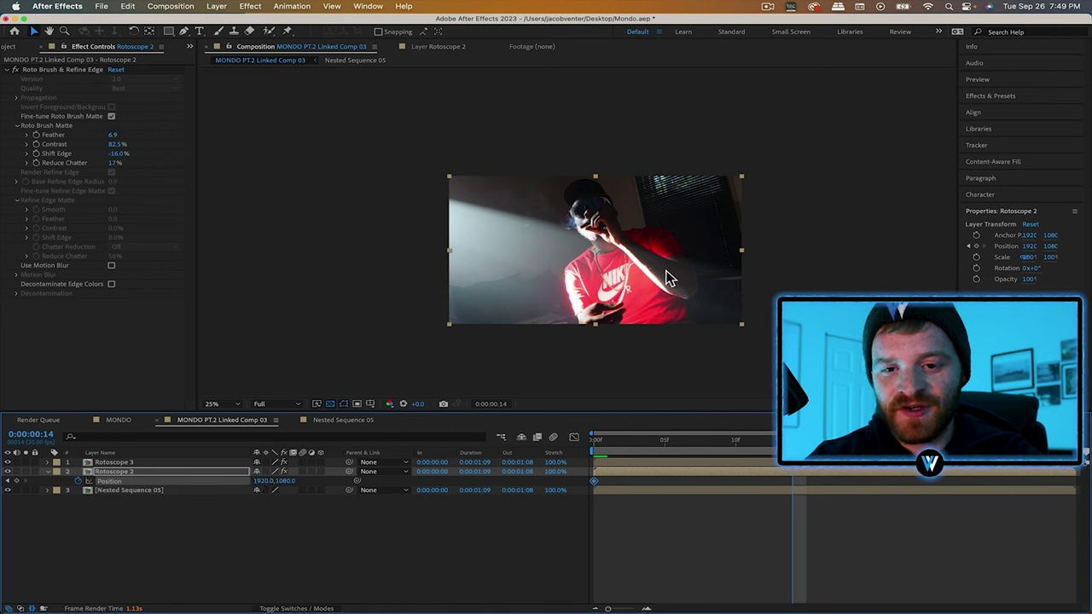
- Move the Rotoscope 2 layer straight left out of the frame at 0:00:00:14 and scrub back through the motion
{"action": "left_click_drag", "start_coordinate": [646, 291], "coordinate": [409, 317]}
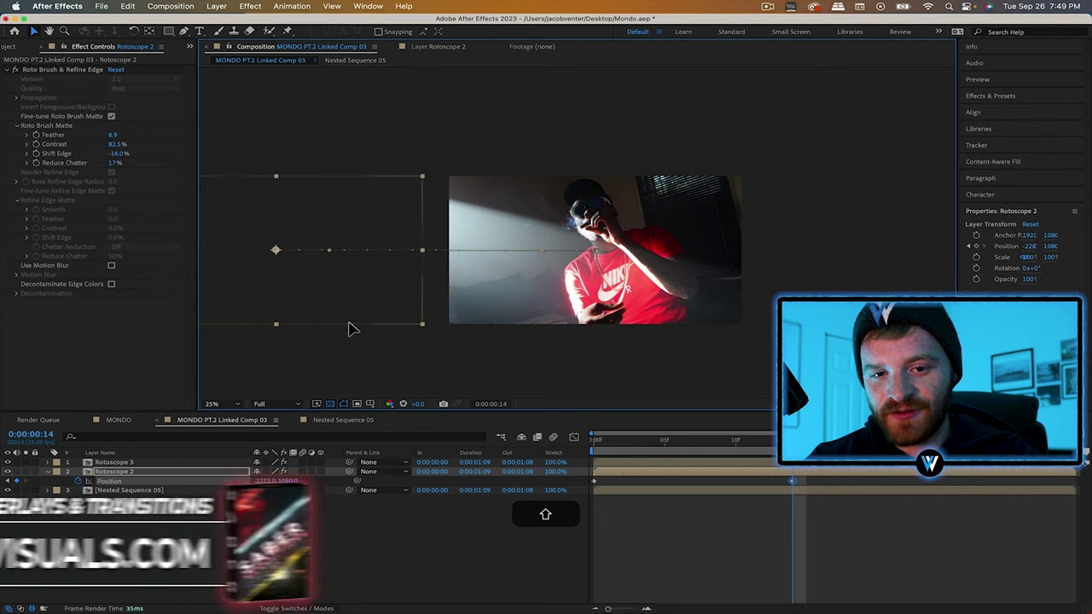
{"action": "left_click", "coordinate": [692, 442]}
{"action": "left_click_drag", "start_coordinate": [691, 454], "coordinate": [653, 453]}
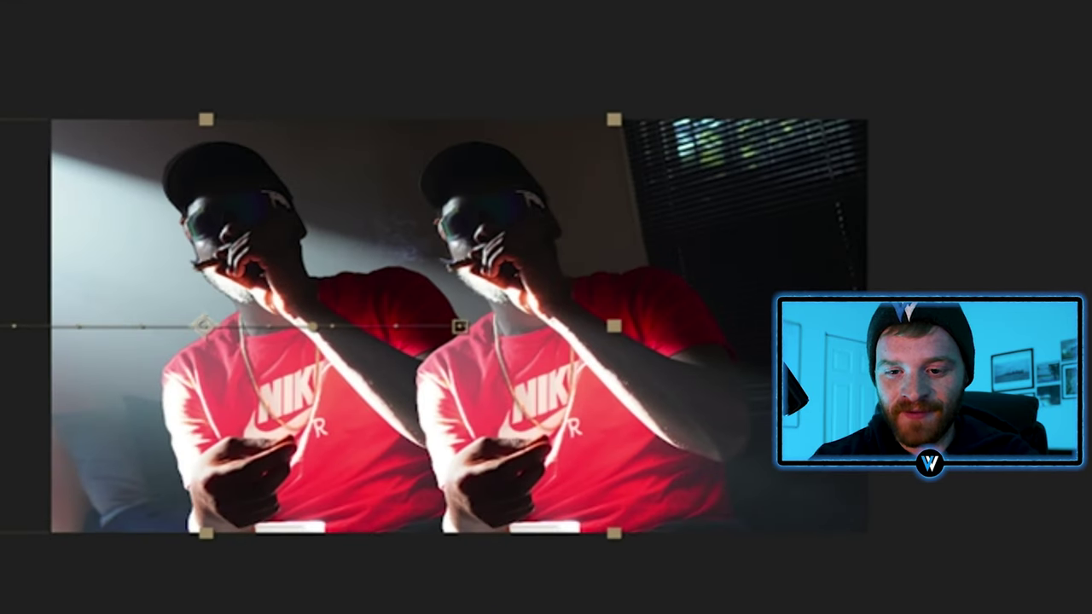
- Apply Easy Ease Out to the first Position keyframe of the Rotoscope 2 layer
{"action": "right_click", "coordinate": [241, 275]}
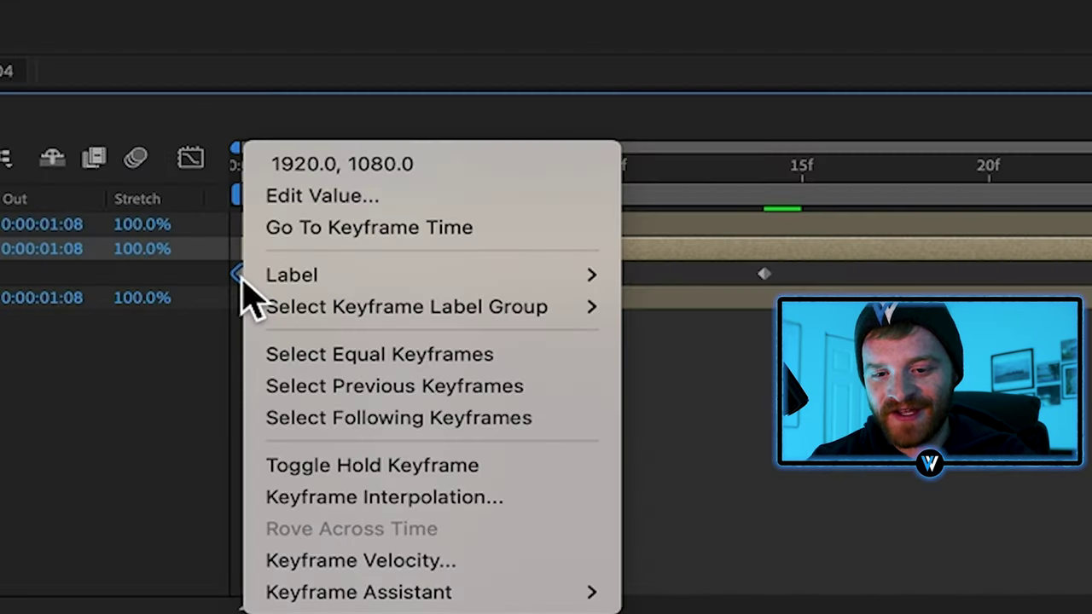
{"action": "mouse_move", "coordinate": [384, 595]}
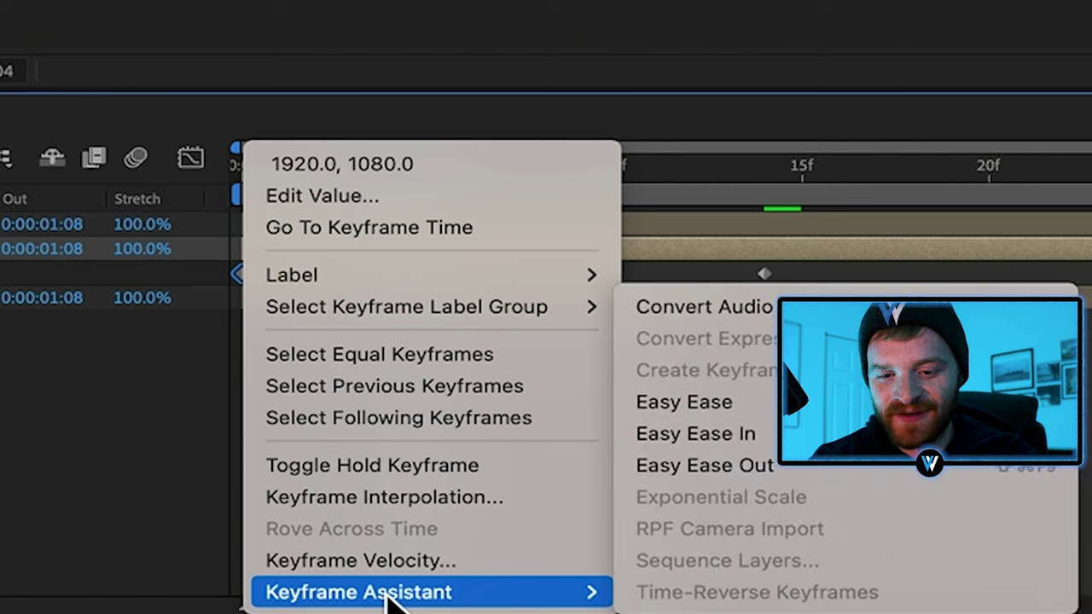
{"action": "left_click", "coordinate": [828, 476]}
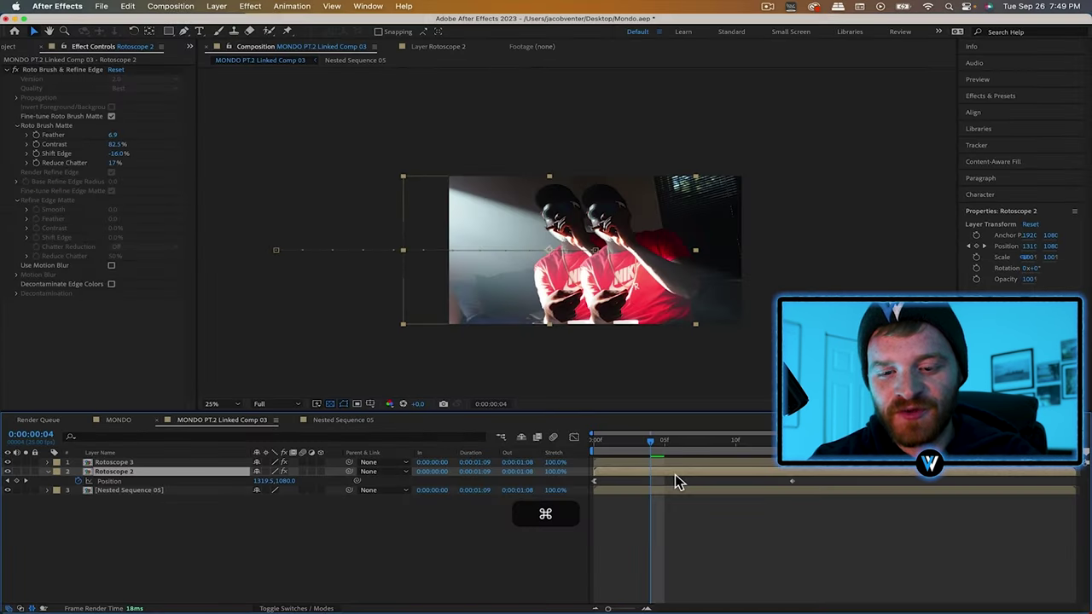
- Duplicate the Rotoscope 2 layer and shift the copy's Position keyframes so that they start at frame 5
{"action": "key", "text": "super+d"}
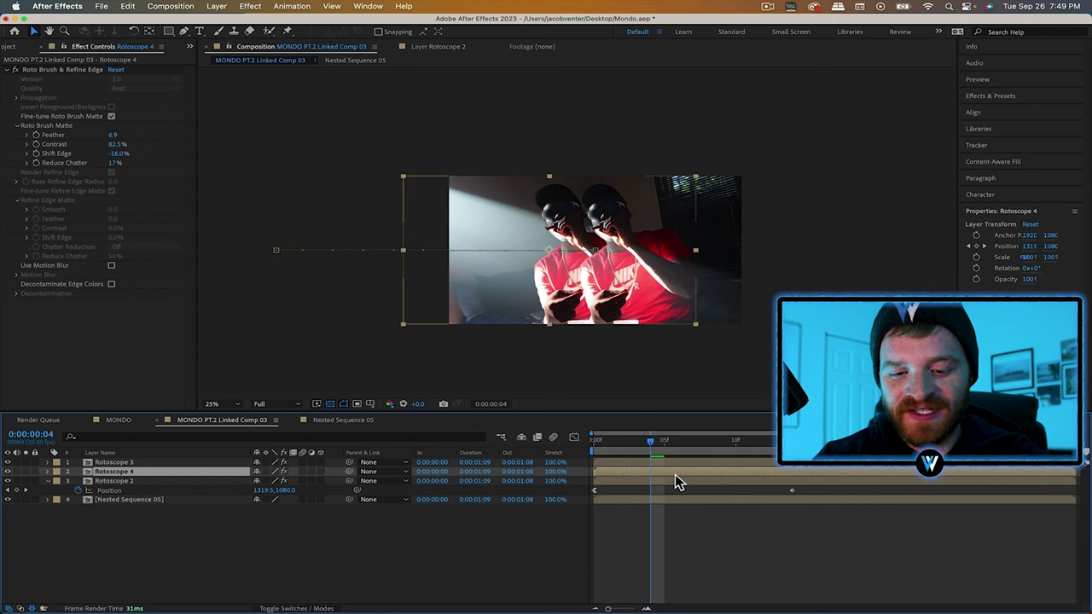
{"action": "key", "text": "p"}
{"action": "left_click", "coordinate": [786, 482]}
{"action": "left_click_drag", "start_coordinate": [786, 481], "coordinate": [649, 492]}
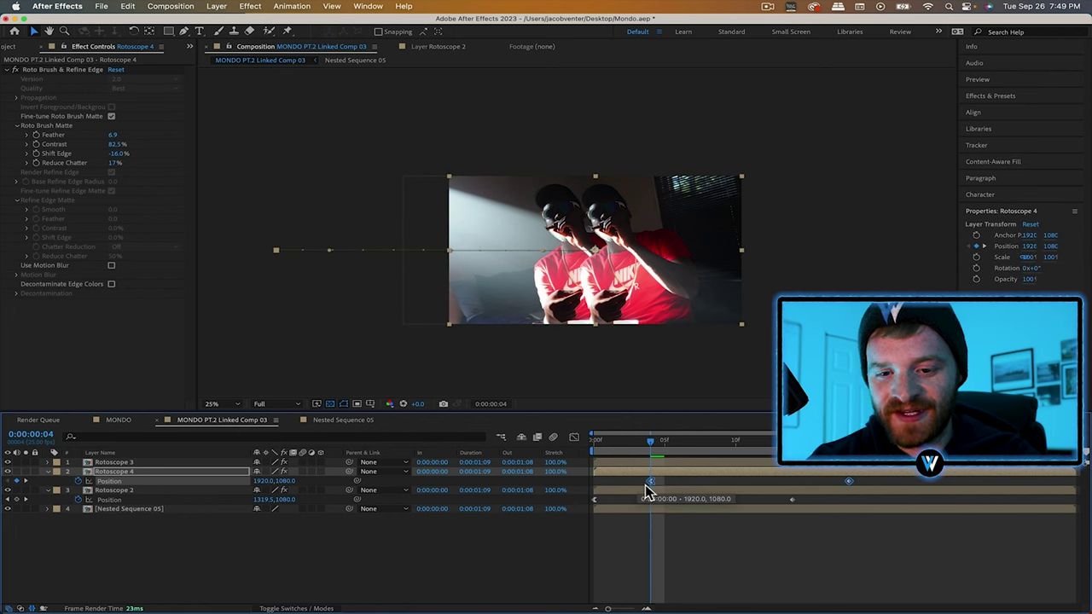
- Duplicate the Rotoscope 4 layer and shift the new copy's Position keyframes to start at frame 10
{"action": "left_click", "coordinate": [674, 480]}
{"action": "key", "text": "super+d"}
{"action": "key", "text": "F2"}
{"action": "left_click", "coordinate": [663, 483]}
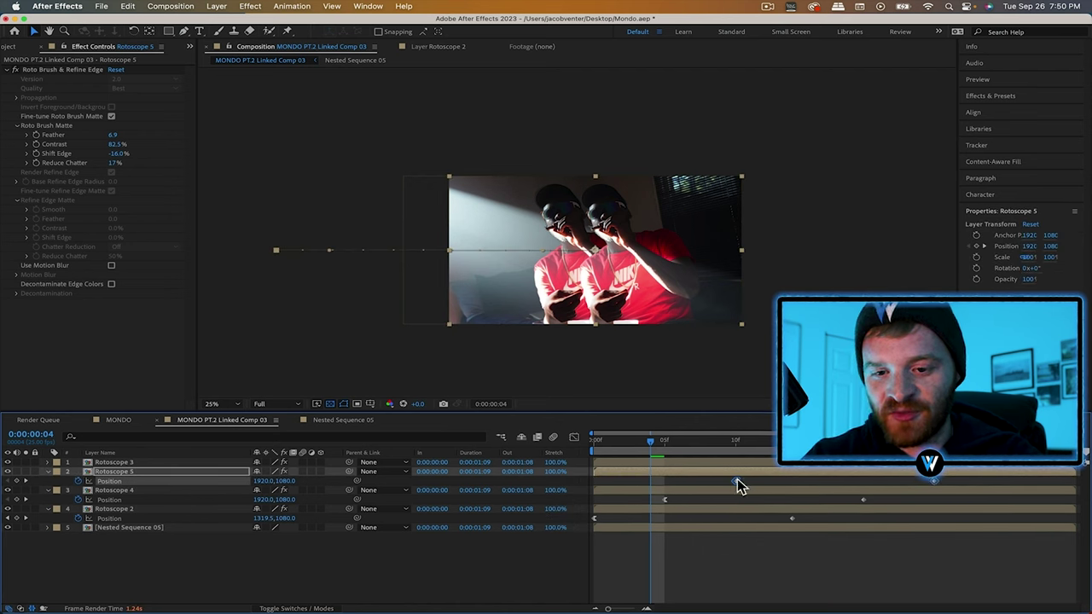
- Duplicate the Rotoscope 5 layer and move the copy's Position keyframes to start at frame 15
{"action": "key", "text": "super+d"}
{"action": "key", "text": "u"}
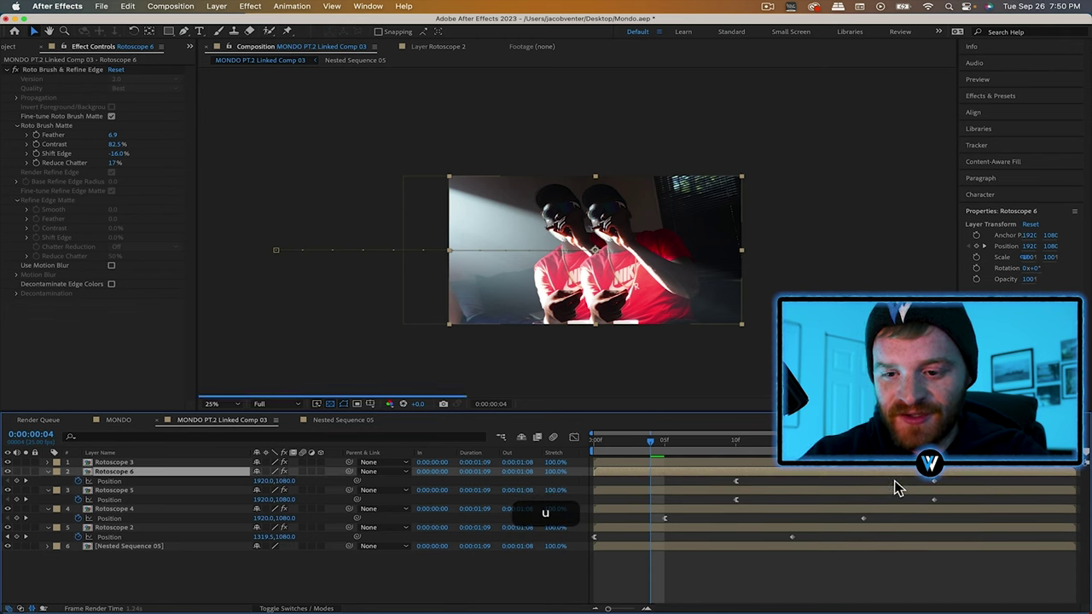
{"action": "left_click", "coordinate": [735, 481]}
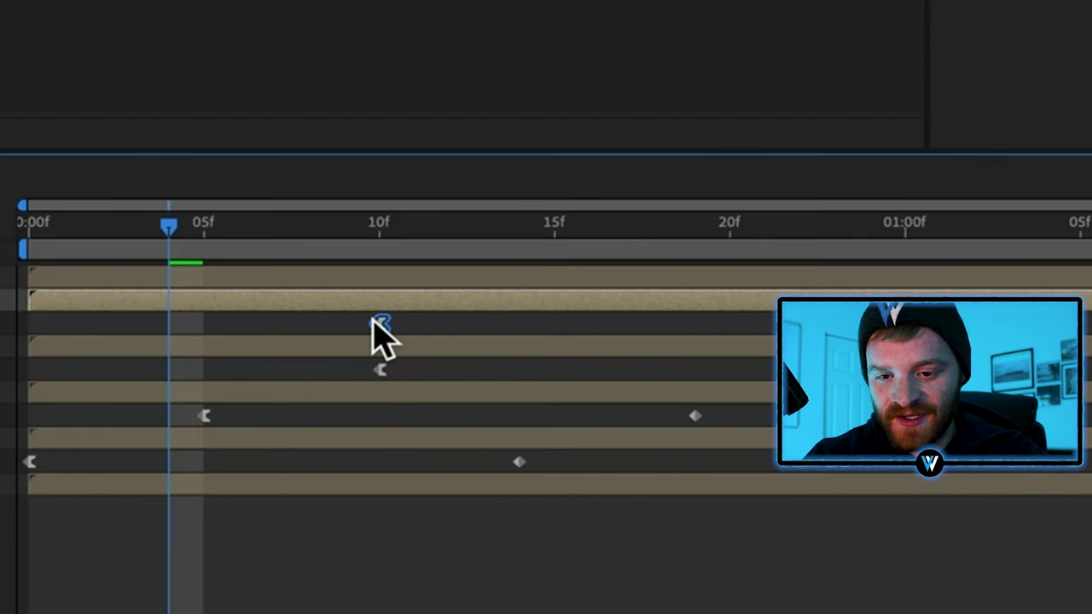
{"action": "left_click_drag", "start_coordinate": [373, 322], "coordinate": [553, 324]}
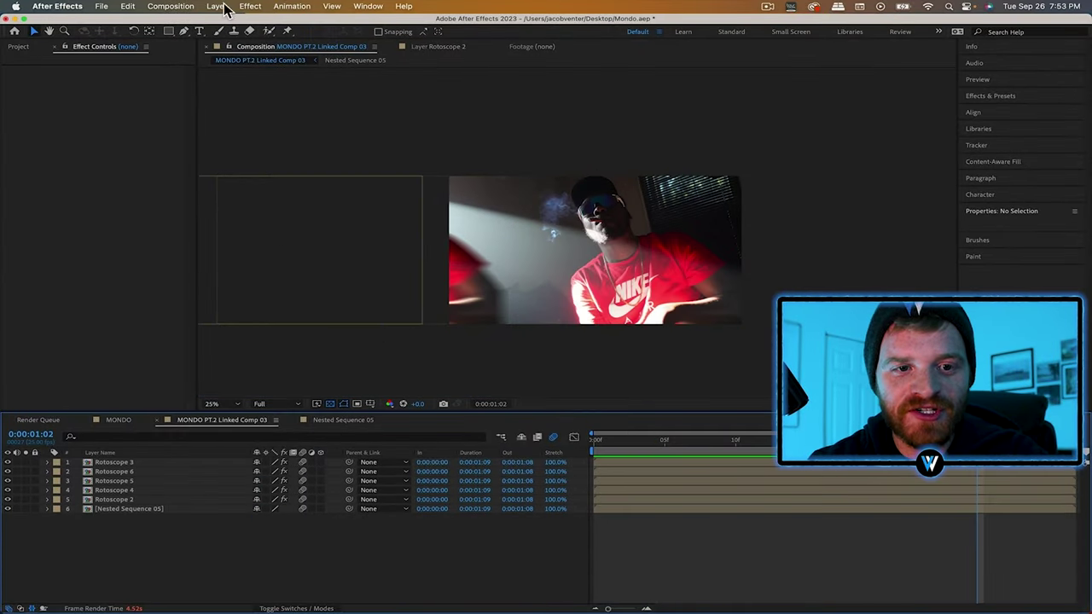
- Add the MONDO PT.2 Linked Comp 03 composition to the render queue and render it
{"action": "left_click", "coordinate": [171, 6]}
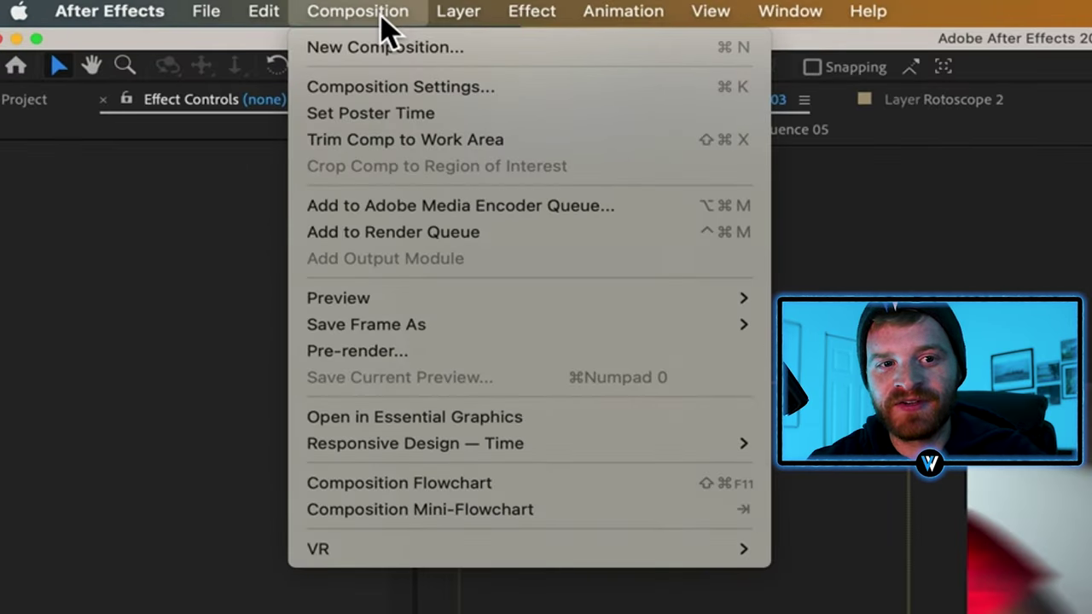
{"action": "left_click", "coordinate": [433, 235]}
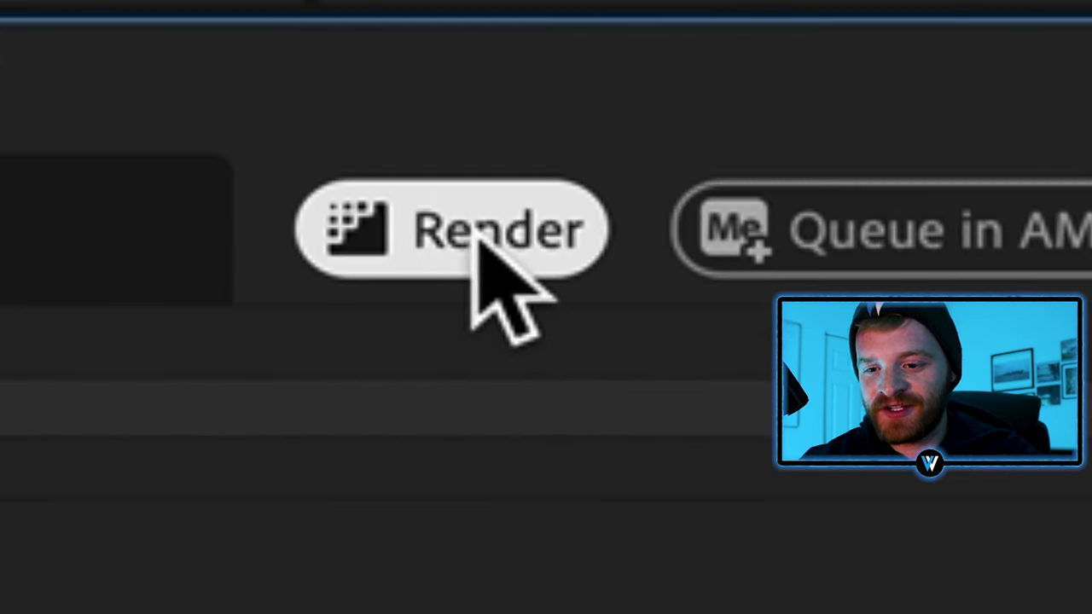
{"action": "left_click", "coordinate": [1000, 443]}
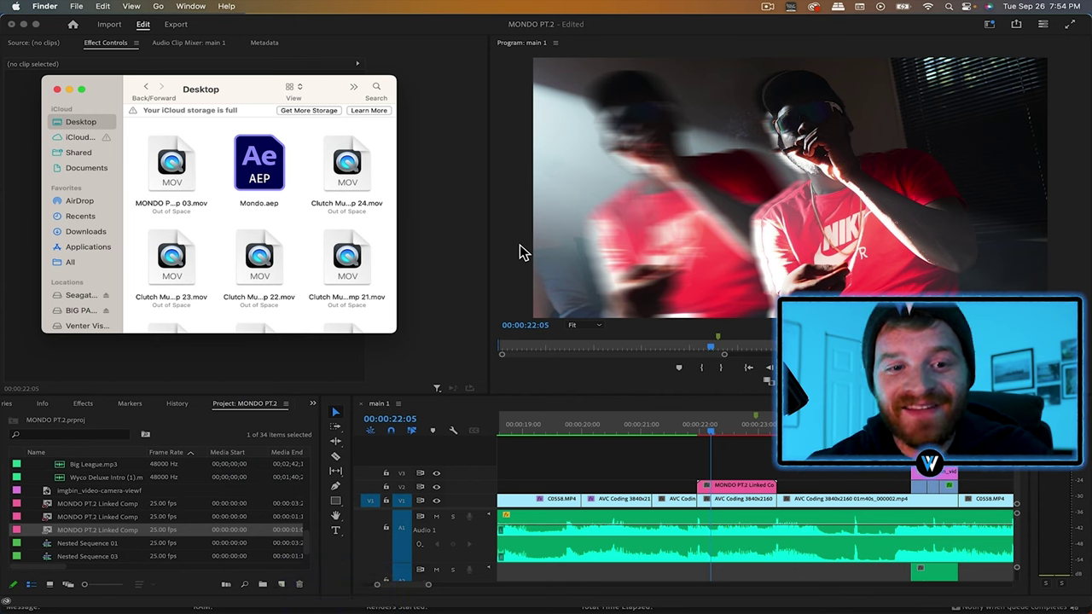
- In Premiere Pro, place the rendered Linked Comp 03 movie from the Desktop on V3, directly above the linked composition clip
{"action": "left_click", "coordinate": [176, 175]}
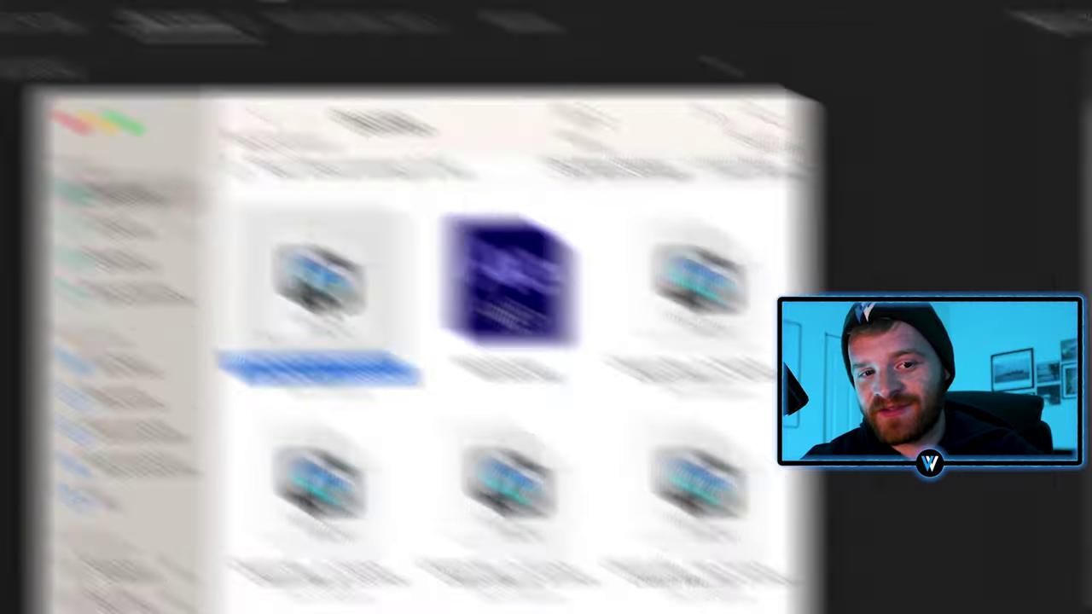
{"action": "left_click_drag", "start_coordinate": [171, 163], "coordinate": [671, 363]}
{"action": "left_click_drag", "start_coordinate": [448, 235], "coordinate": [467, 417]}
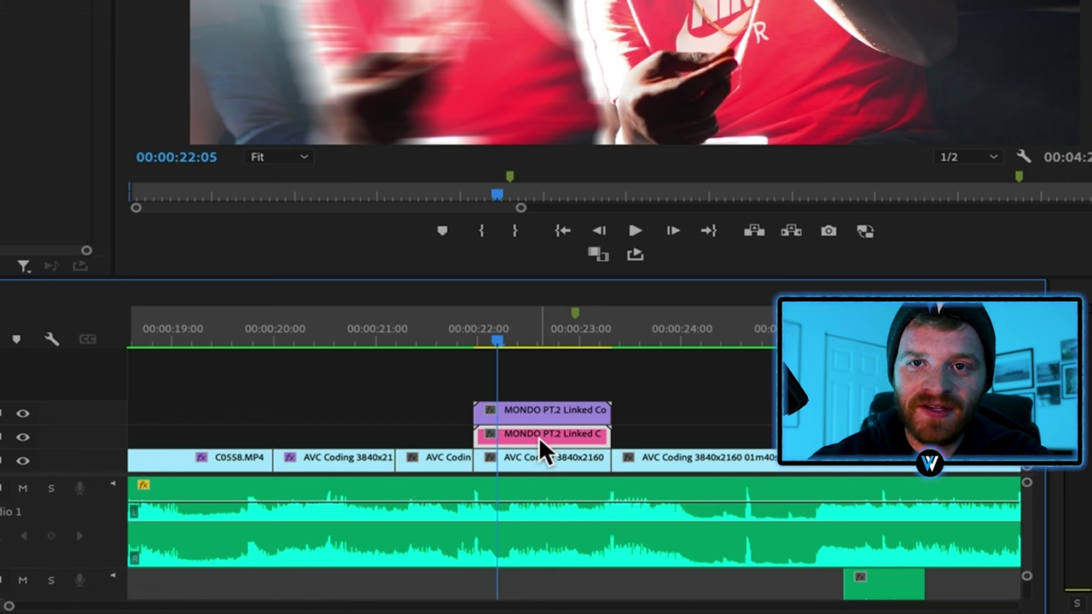
{"action": "left_click", "coordinate": [536, 417]}
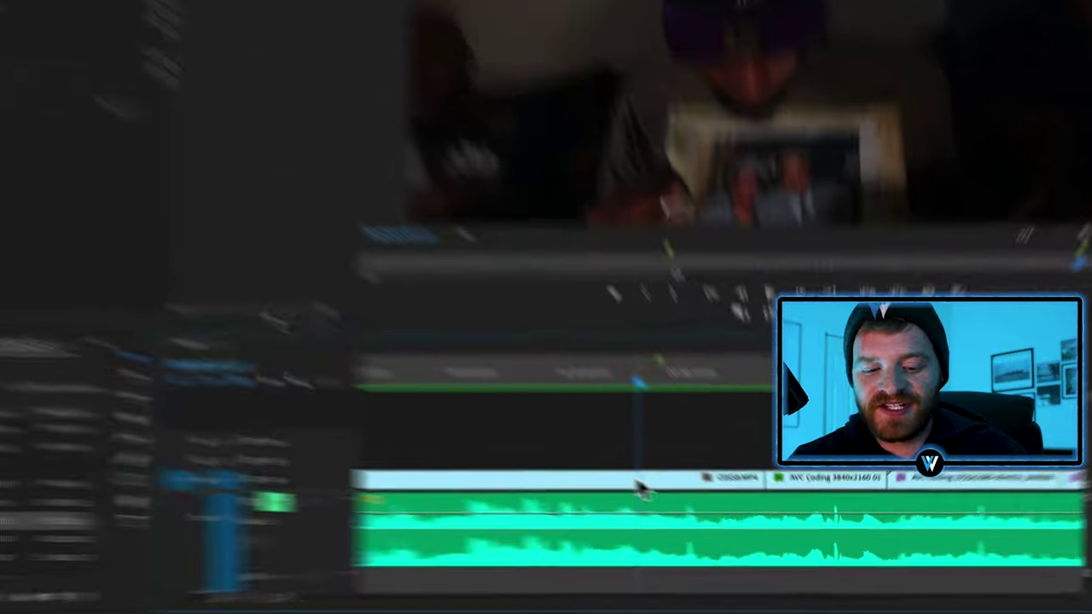
- Cut the C0558.MP4 clip at the playhead before 00:00:54:00 and move the second piece up to V2
{"action": "key", "text": "c"}
{"action": "left_click", "coordinate": [696, 501]}
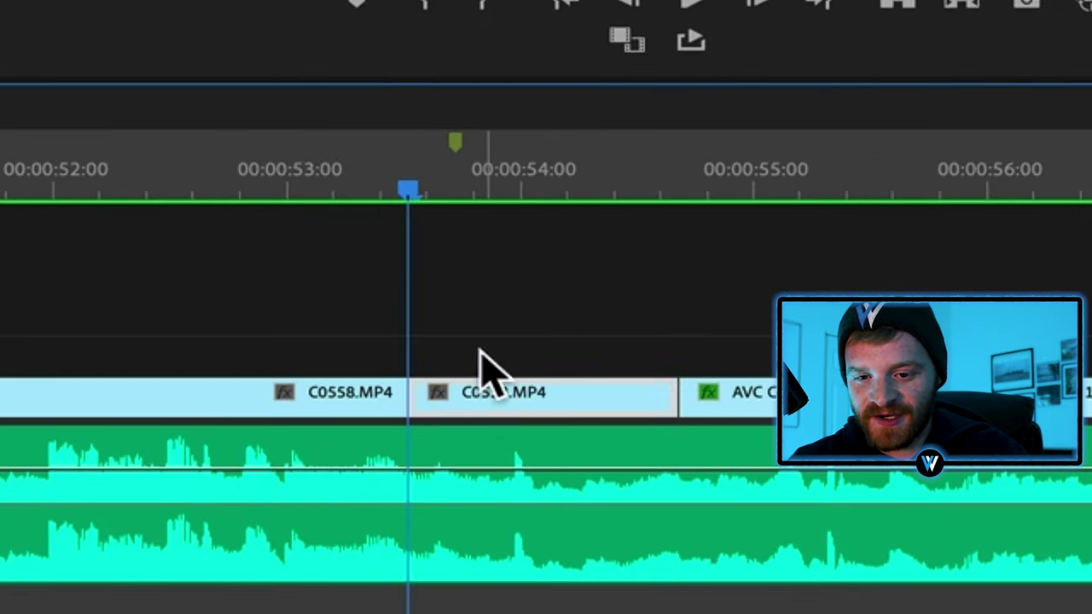
{"action": "left_click_drag", "start_coordinate": [482, 393], "coordinate": [481, 349]}
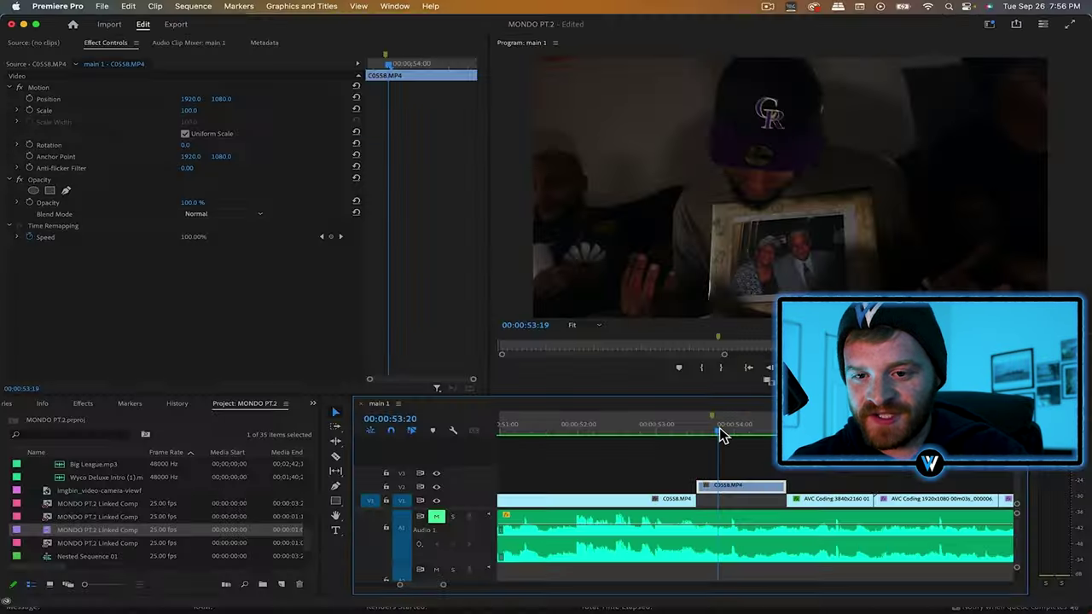
- Extend the C0558.MP4 piece on V2 over the following shot and trim its end to 00:00:54:23
{"action": "left_click", "coordinate": [739, 435]}
{"action": "left_click_drag", "start_coordinate": [742, 438], "coordinate": [783, 435]}
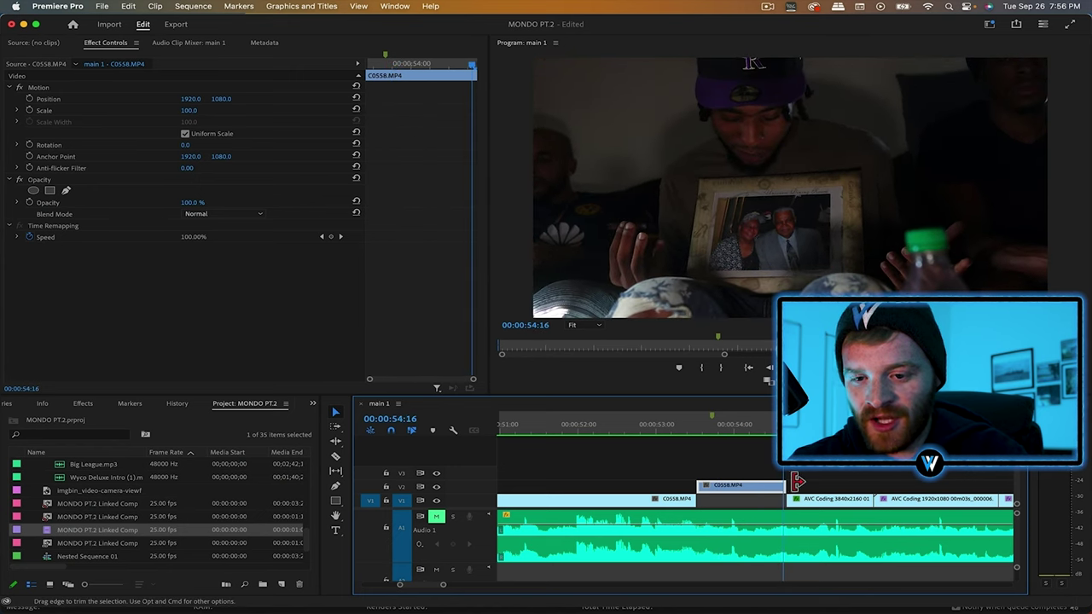
{"action": "left_click_drag", "start_coordinate": [853, 483], "coordinate": [840, 484]}
{"action": "key", "text": "space"}
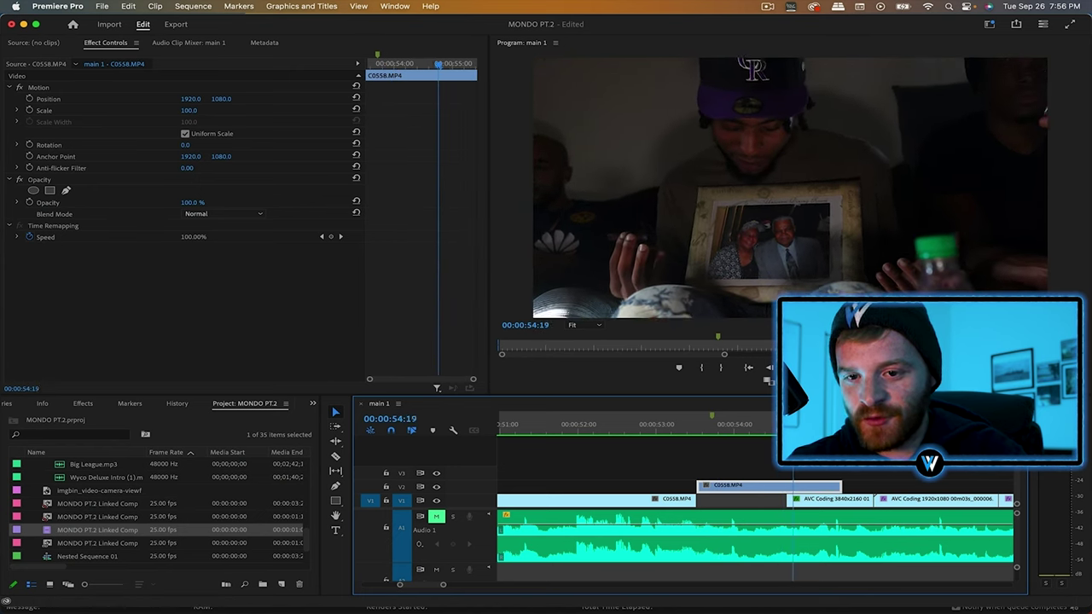
{"action": "left_click_drag", "start_coordinate": [821, 436], "coordinate": [802, 435]}
{"action": "key", "text": "Right"}
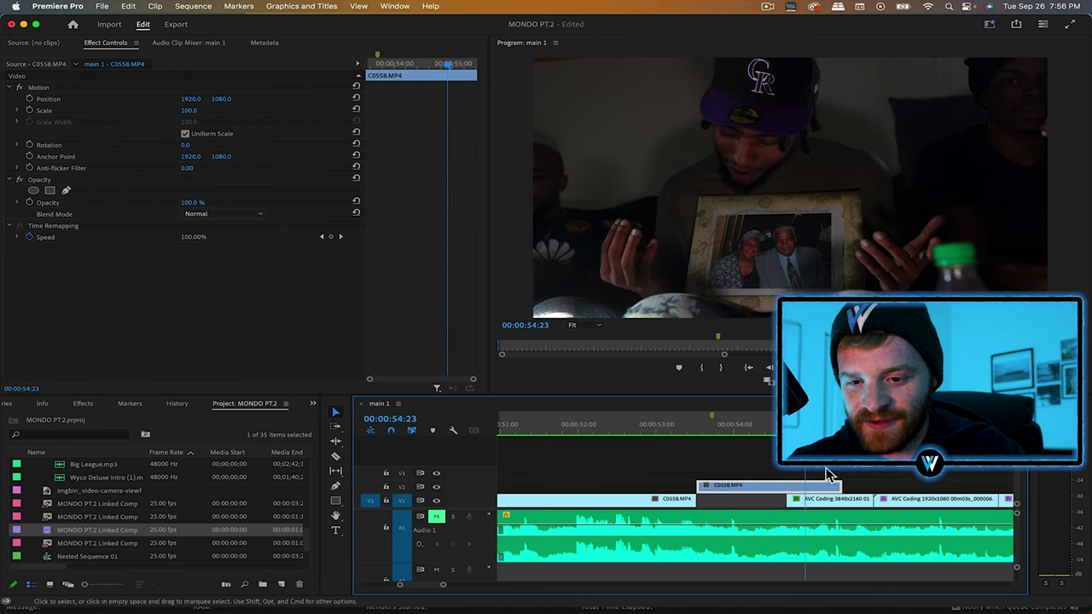
{"action": "left_click_drag", "start_coordinate": [847, 486], "coordinate": [807, 486]}
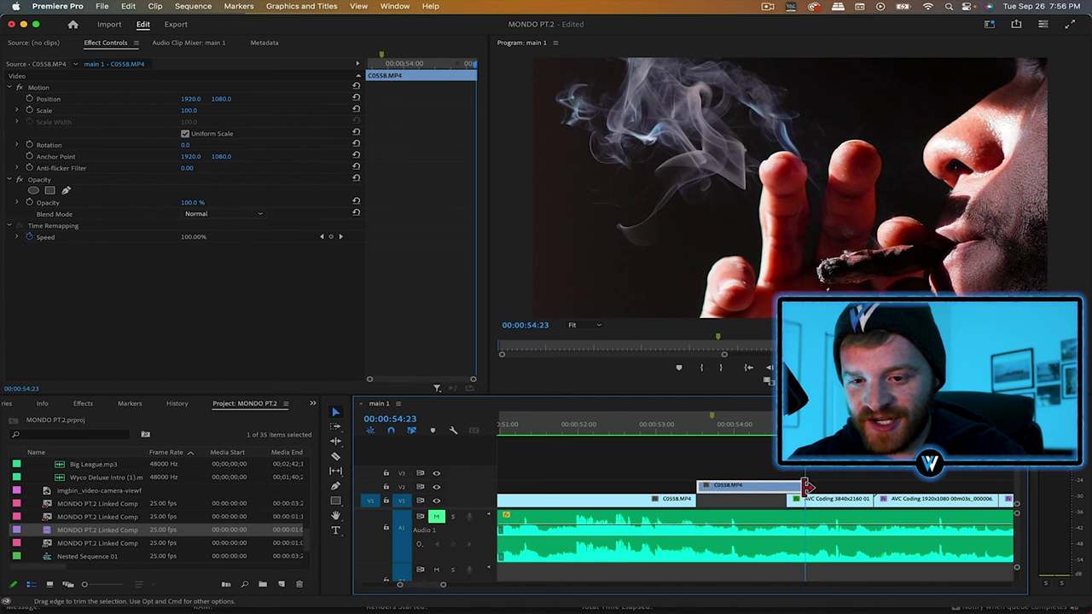
{"action": "left_click", "coordinate": [828, 490]}
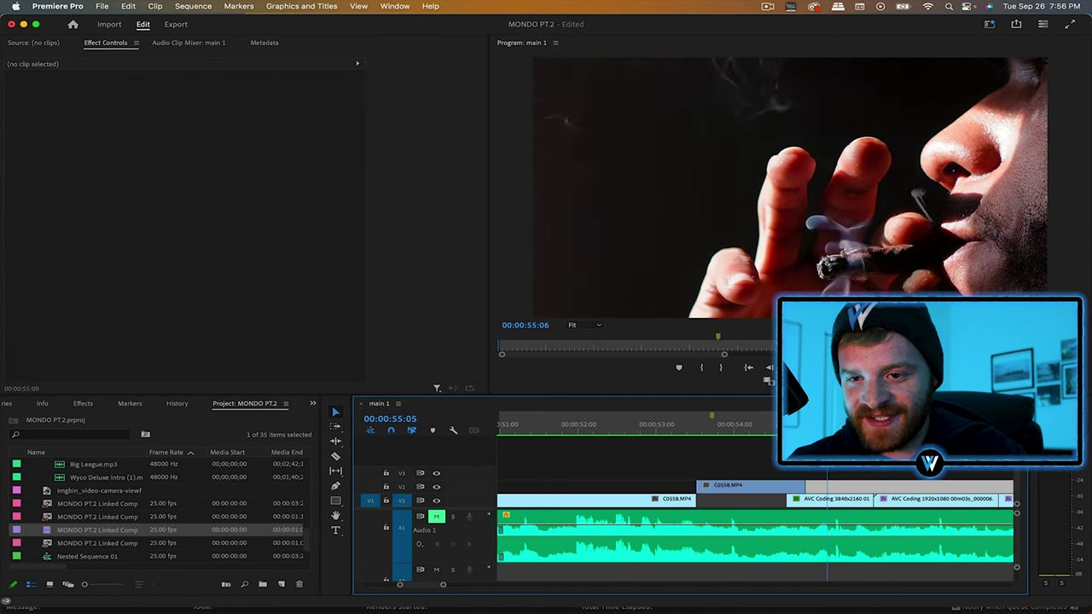
- Extend the start of the AVC Coding 3840x2160 clip on V1 back to the cut, filling the gap beneath the C0558.MP4 piece
{"action": "left_click", "coordinate": [805, 504]}
{"action": "left_click_drag", "start_coordinate": [787, 501], "coordinate": [722, 500]}
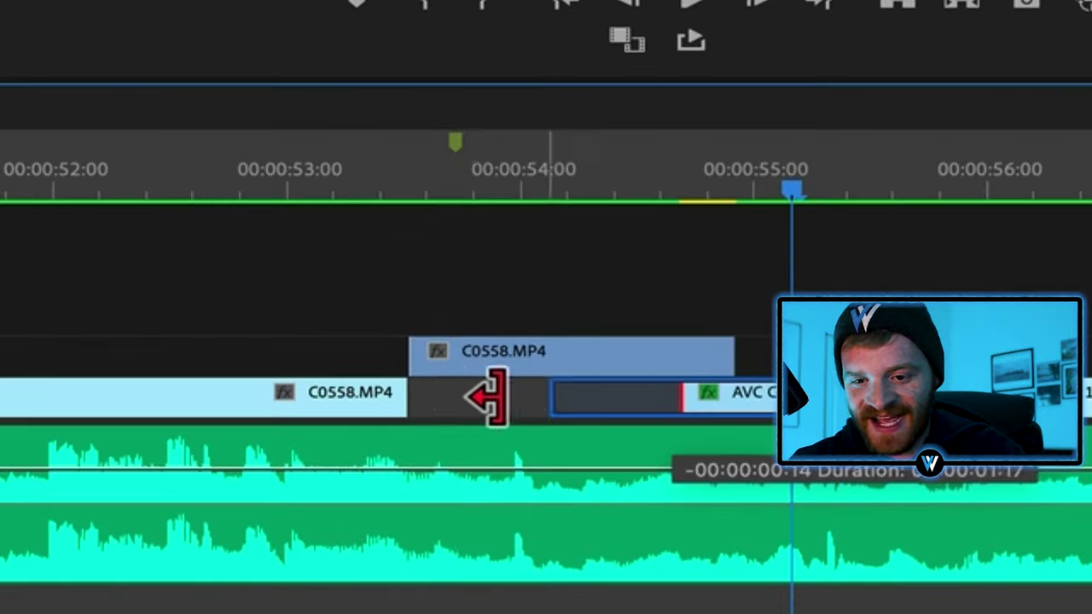
{"action": "left_click_drag", "start_coordinate": [493, 397], "coordinate": [425, 398]}
{"action": "left_click", "coordinate": [410, 181]}
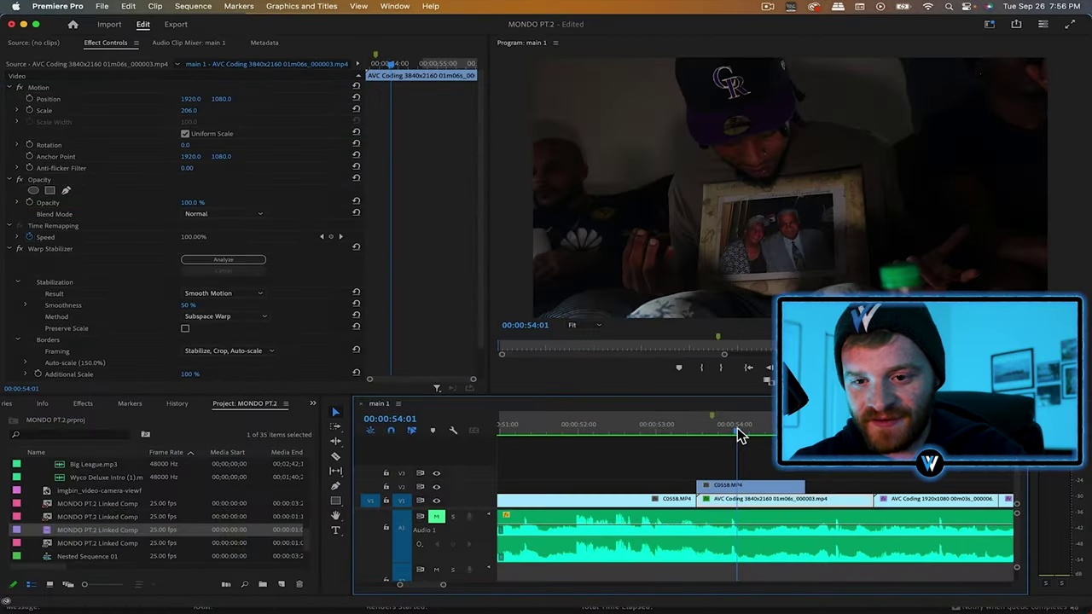
- Nest the C0558.MP4 piece on V2 and replace the nest with a linked After Effects composition
{"action": "left_click", "coordinate": [758, 487]}
{"action": "left_click_drag", "start_coordinate": [742, 431], "coordinate": [715, 431]}
{"action": "right_click", "coordinate": [728, 486]}
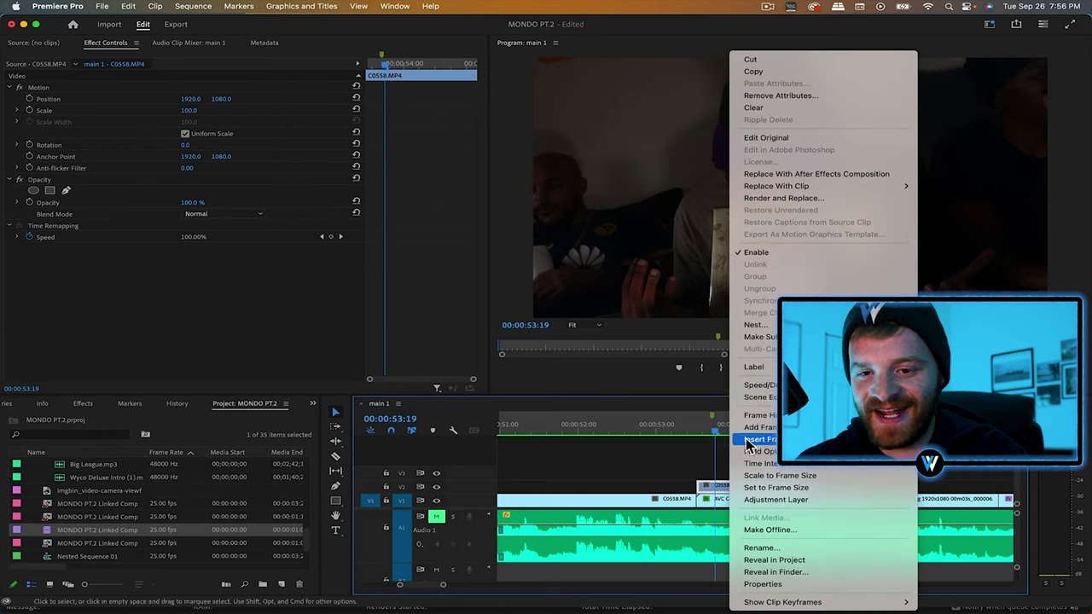
{"action": "left_click", "coordinate": [754, 324]}
{"action": "left_click", "coordinate": [564, 333]}
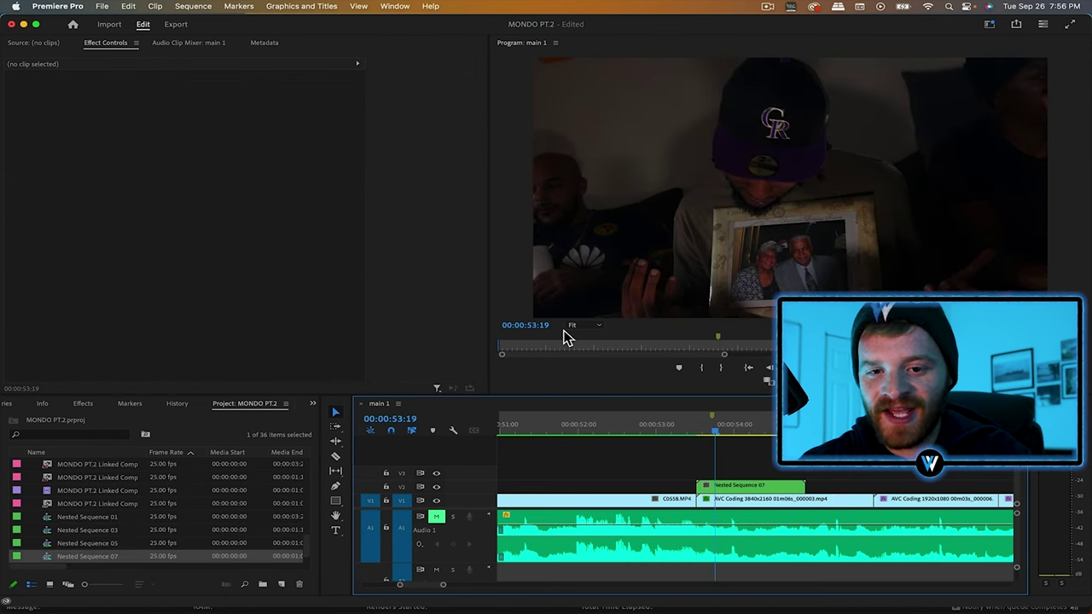
{"action": "left_click", "coordinate": [743, 486]}
{"action": "right_click", "coordinate": [744, 487]}
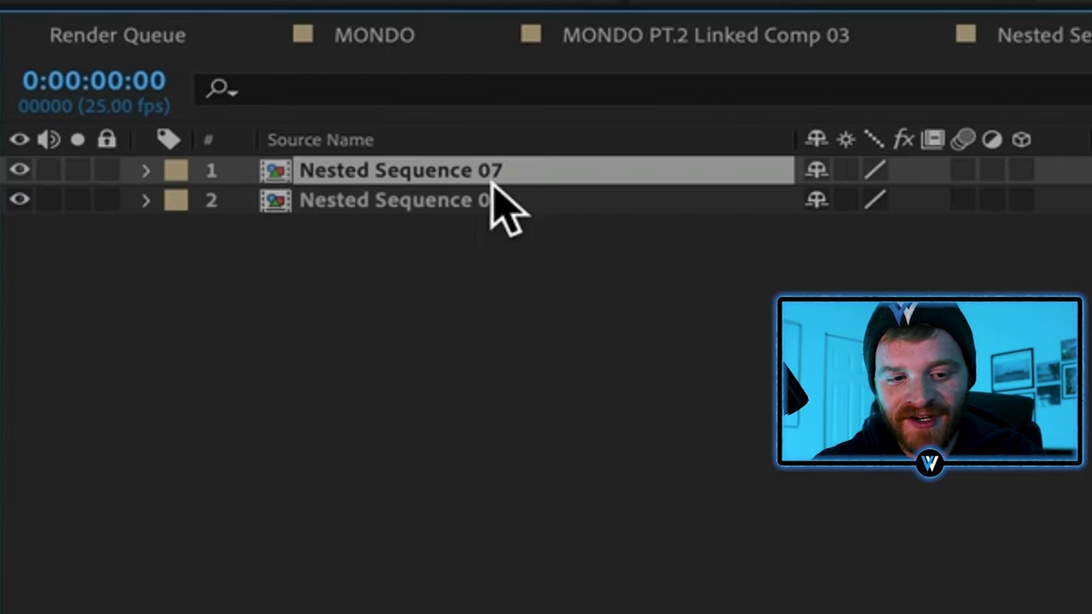
- Rename the lower Nested Sequence 07 layer as Reference
{"action": "left_click", "coordinate": [478, 203]}
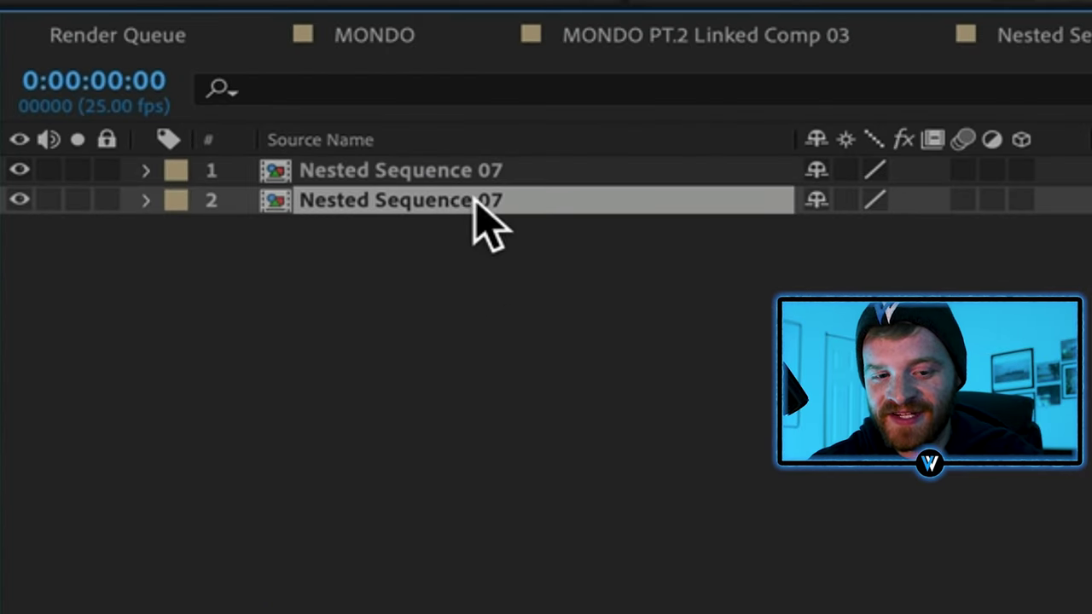
{"action": "key", "text": "Return"}
{"action": "type", "text": "Reference"}
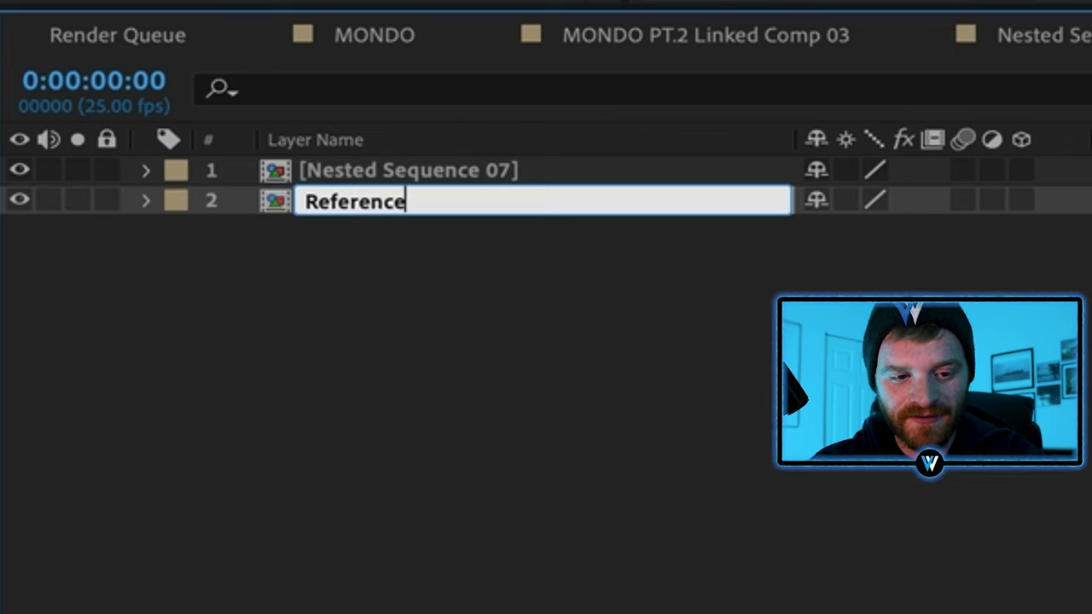
{"action": "key", "text": "Return"}
- Select the photo inside the held picture frame on the upper Nested Sequence 07 layer with the Roto Brush, subtracting the frame border
{"action": "left_click", "coordinate": [389, 173]}
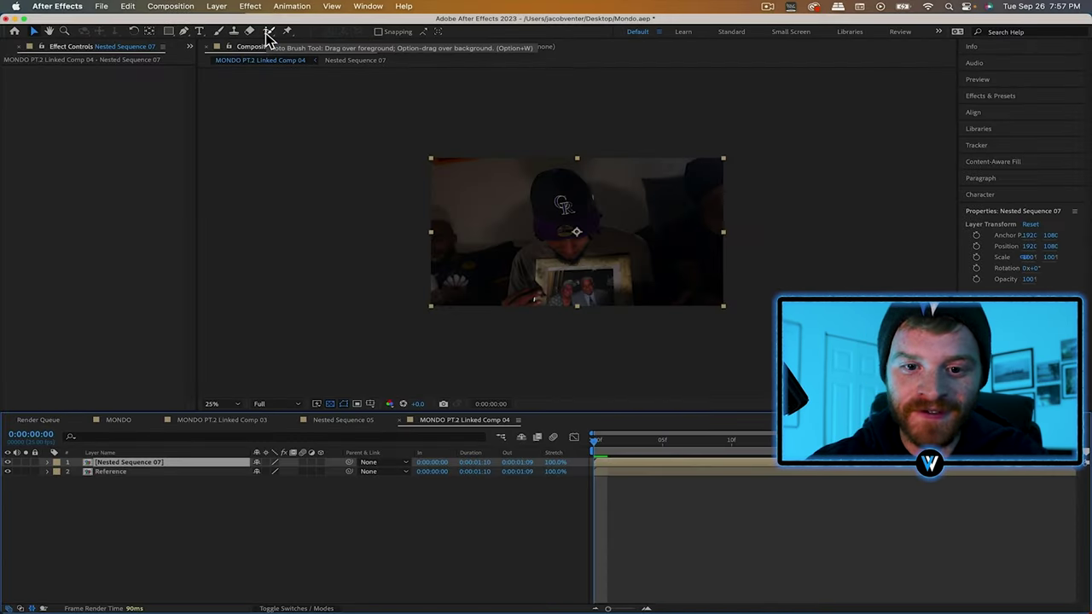
{"action": "left_click", "coordinate": [268, 33]}
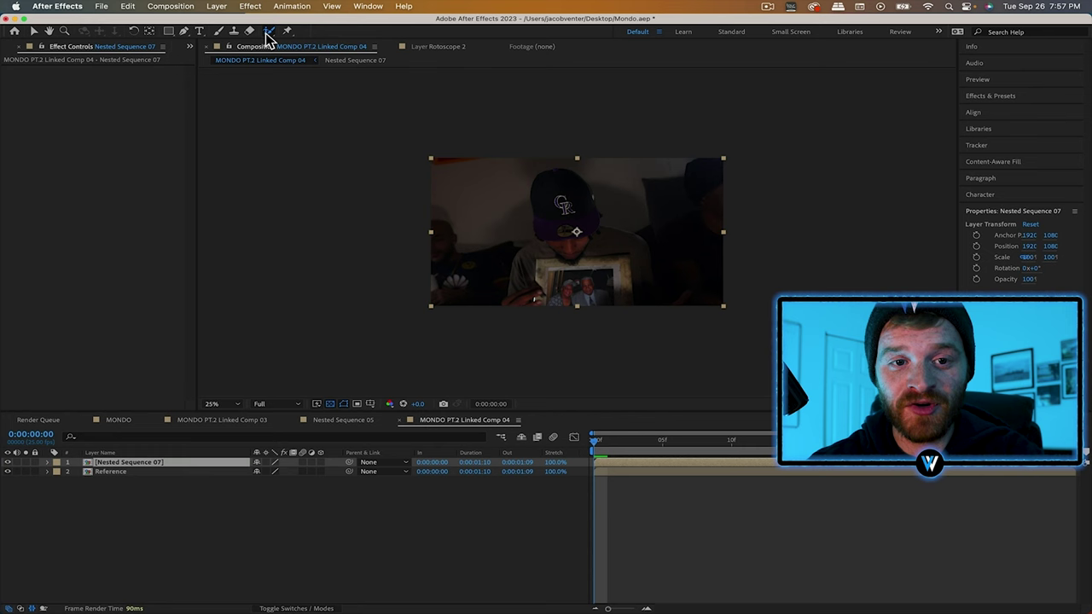
{"action": "double_click", "coordinate": [575, 291]}
{"action": "left_click_drag", "start_coordinate": [549, 250], "coordinate": [600, 249]}
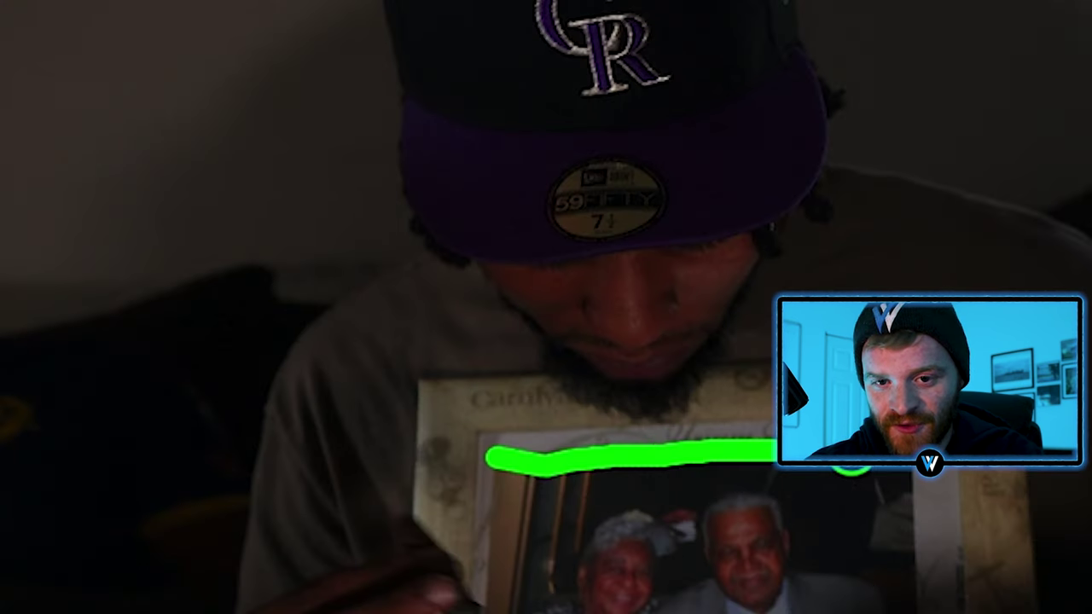
{"action": "left_click_drag", "start_coordinate": [912, 466], "coordinate": [922, 582]}
{"action": "left_click_drag", "start_coordinate": [491, 613], "coordinate": [492, 529]}
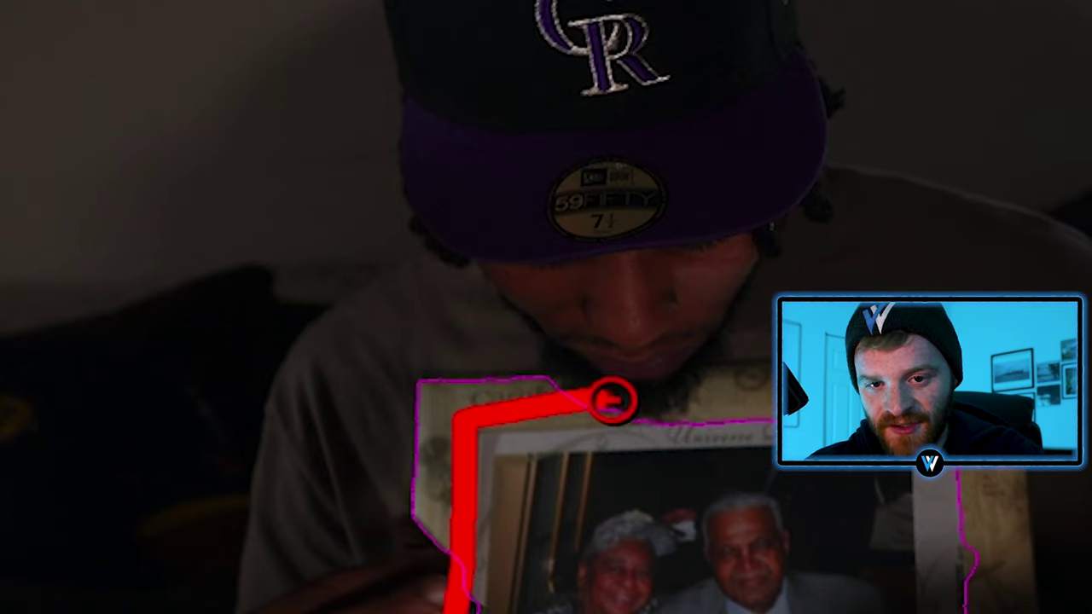
{"action": "left_click_drag", "start_coordinate": [612, 400], "coordinate": [733, 409]}
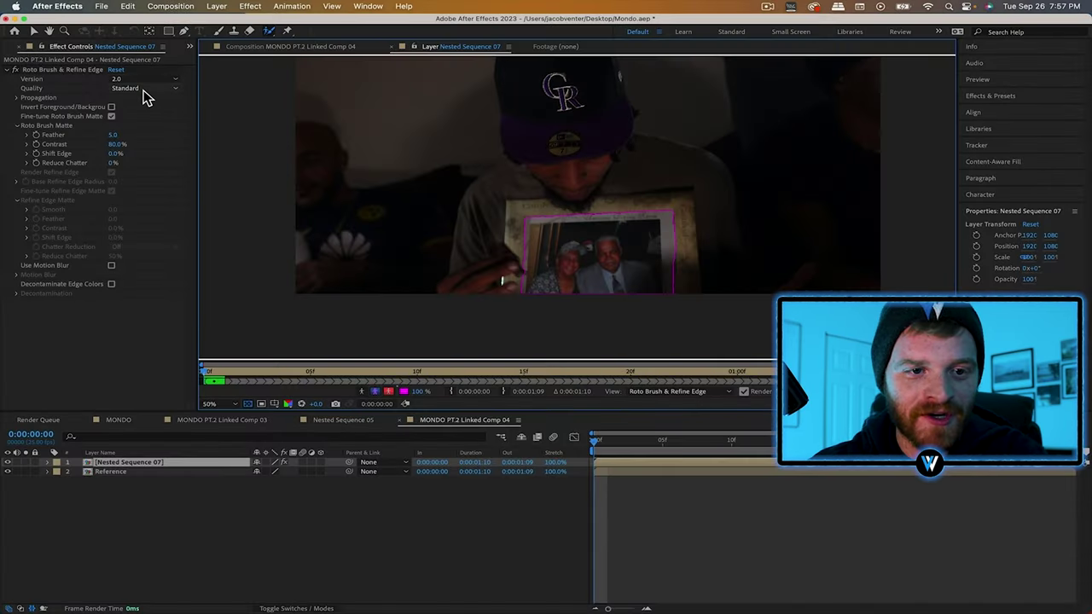
- Set the Roto Brush quality to Best, with Feather 7.8, Contrast 82.4%, Shift Edge -20% and Reduce Chatter 22%
{"action": "left_click", "coordinate": [144, 90]}
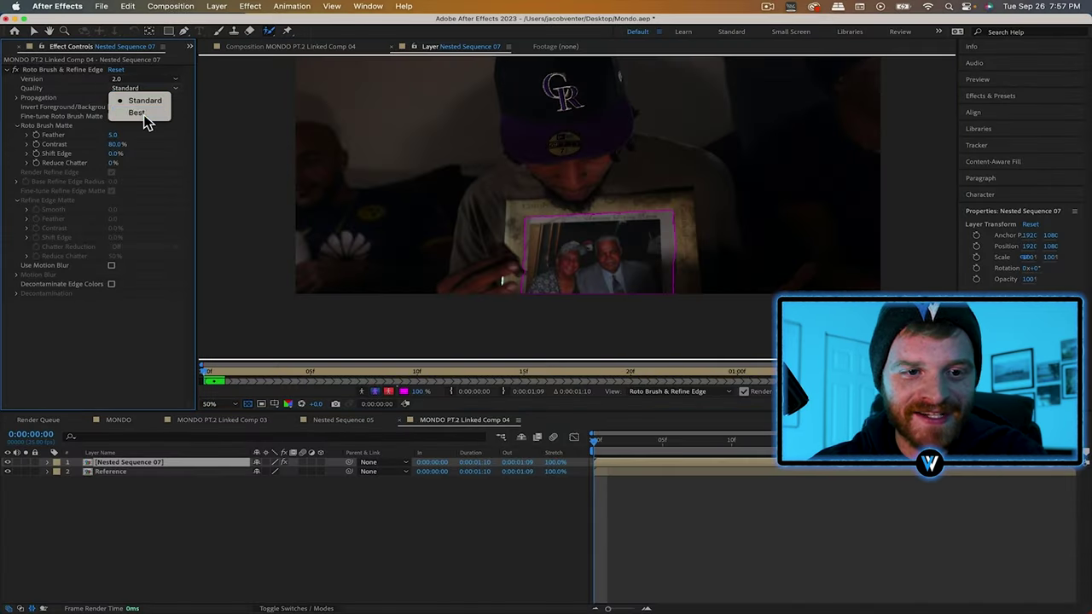
{"action": "left_click", "coordinate": [143, 116]}
{"action": "mouse_move", "coordinate": [120, 154]}
{"action": "left_mouse_down"}
{"action": "mouse_move", "coordinate": [102, 155]}
{"action": "mouse_move", "coordinate": [125, 164]}
{"action": "left_mouse_up"}
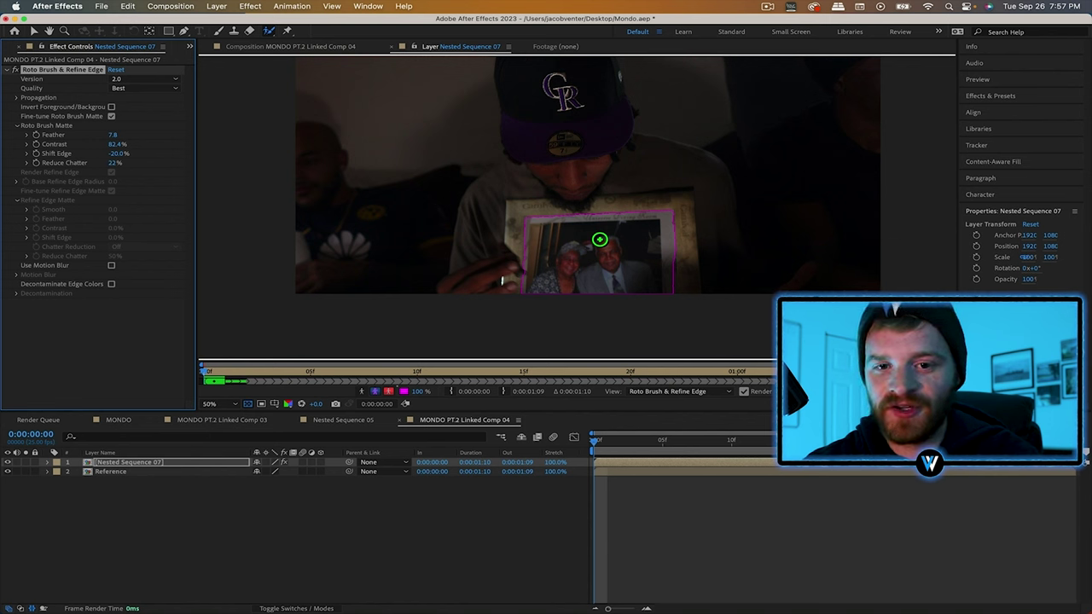
- Propagate the photo's Roto Brush selection through the clip and return to the MONDO PT.2 Linked Comp 04 composition view
{"action": "key", "text": "2"}
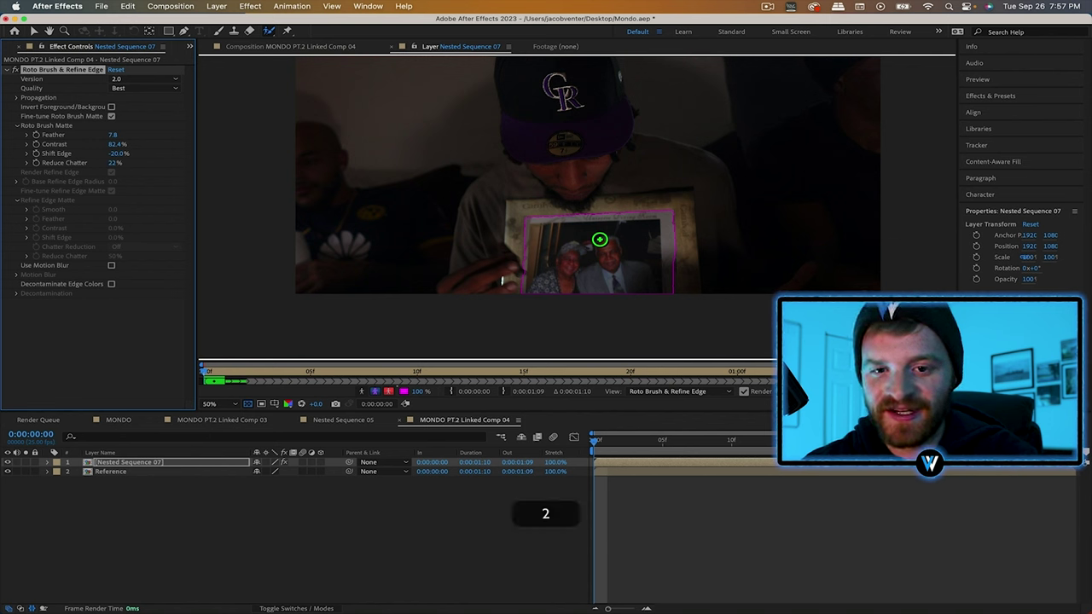
{"action": "left_click", "coordinate": [600, 239]}
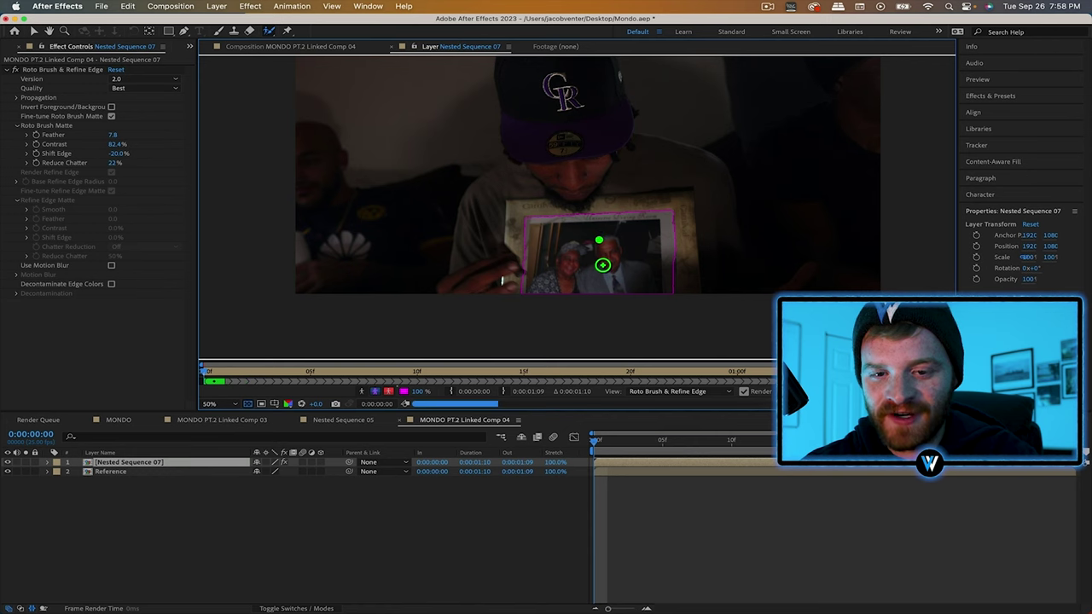
{"action": "key", "text": "2"}
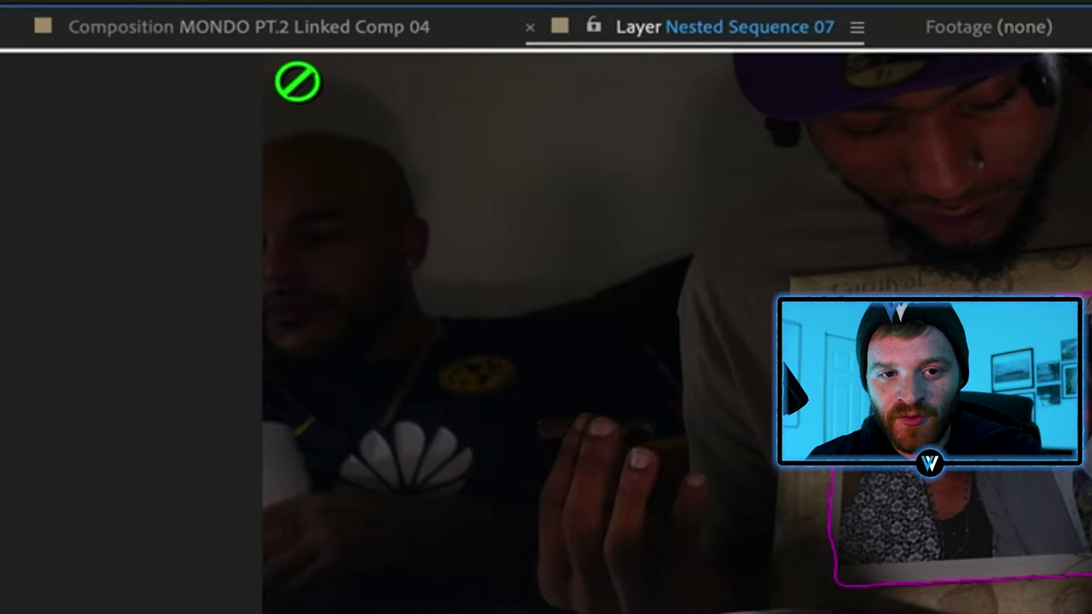
{"action": "left_click", "coordinate": [234, 31]}
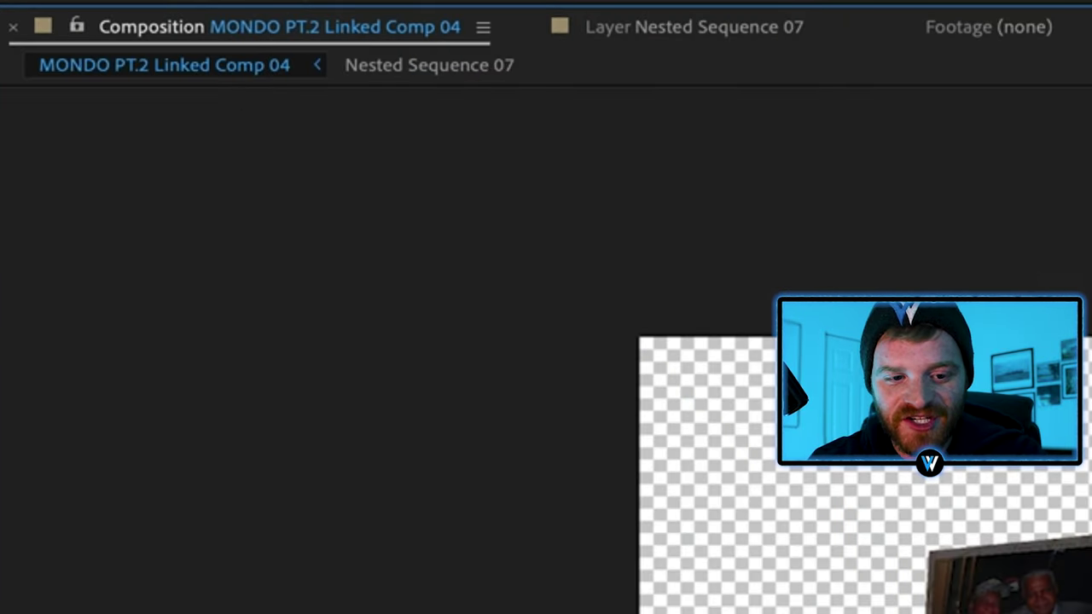
- Rename the rotoscoped Nested Sequence 07 layer as Picture Frame and duplicate it
{"action": "left_click", "coordinate": [121, 463]}
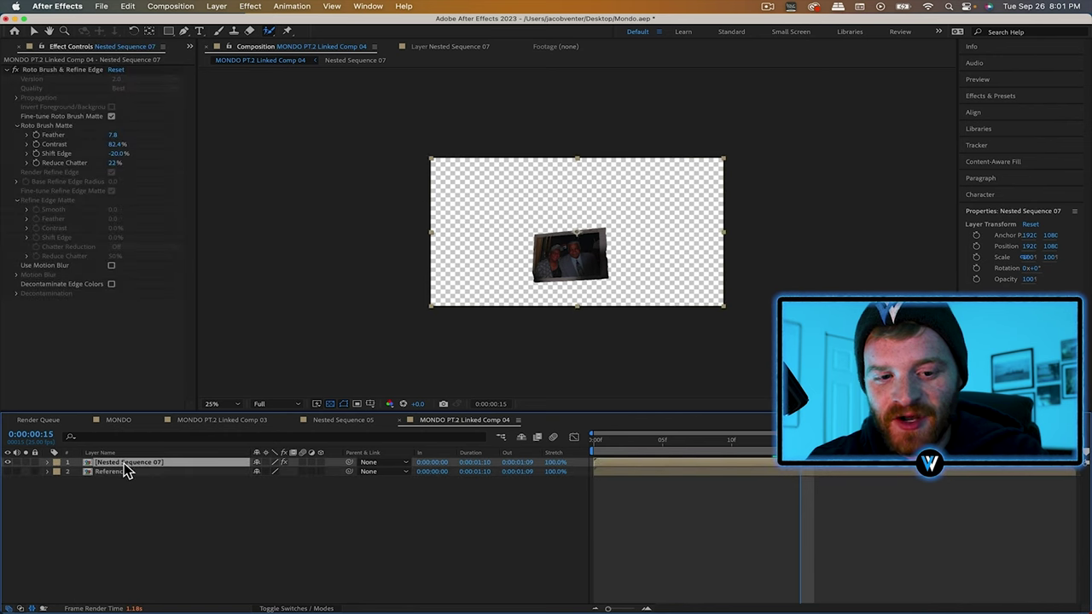
{"action": "key", "text": "Return"}
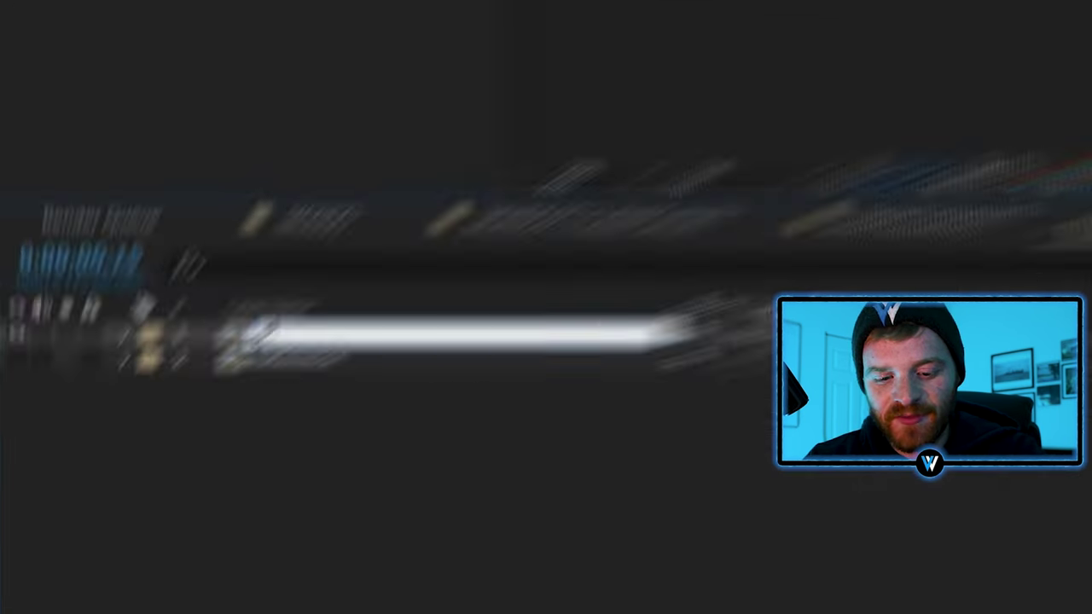
{"action": "type", "text": "Picture Frame"}
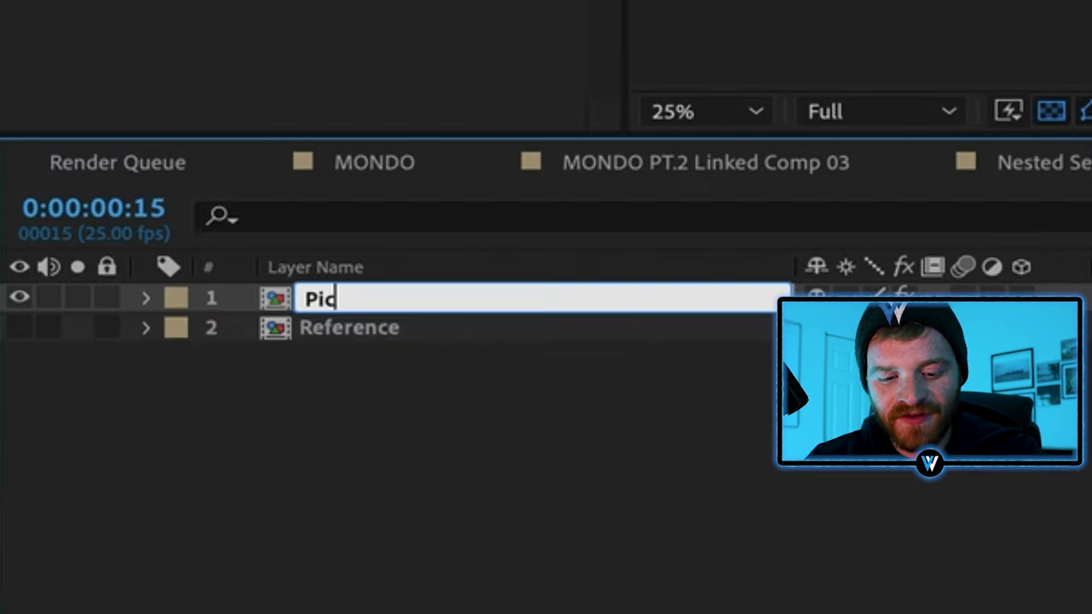
{"action": "key", "text": "Return"}
{"action": "key", "text": "super+d"}
- Unfreeze the Roto Brush on the lower Picture Frame layer and invert its foreground and background to cut out the photo
{"action": "left_click", "coordinate": [410, 324]}
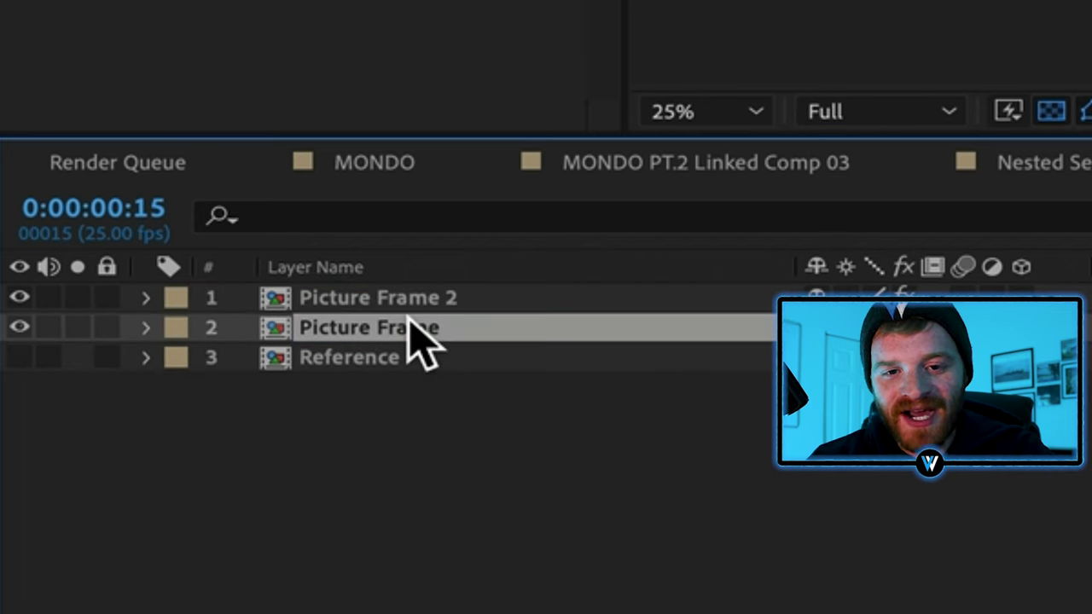
{"action": "double_click", "coordinate": [566, 260]}
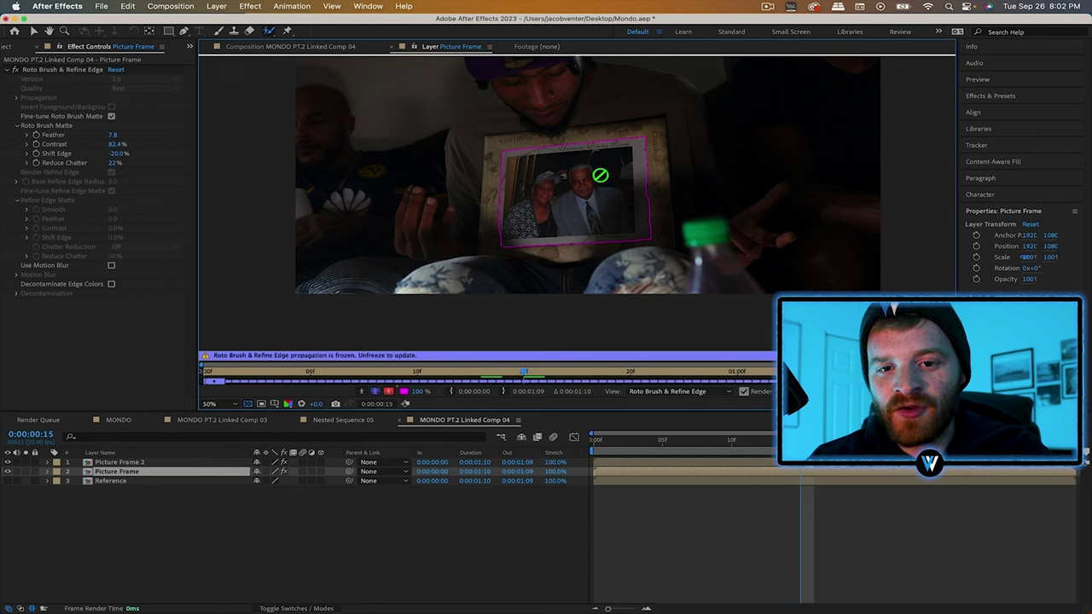
{"action": "left_click", "coordinate": [854, 404]}
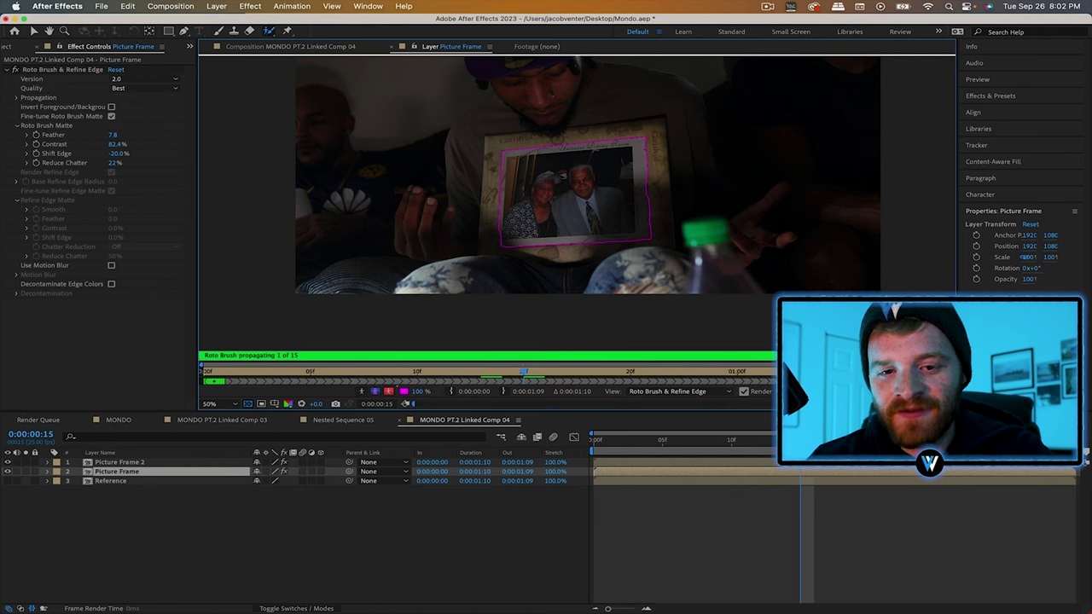
{"action": "left_click", "coordinate": [112, 108]}
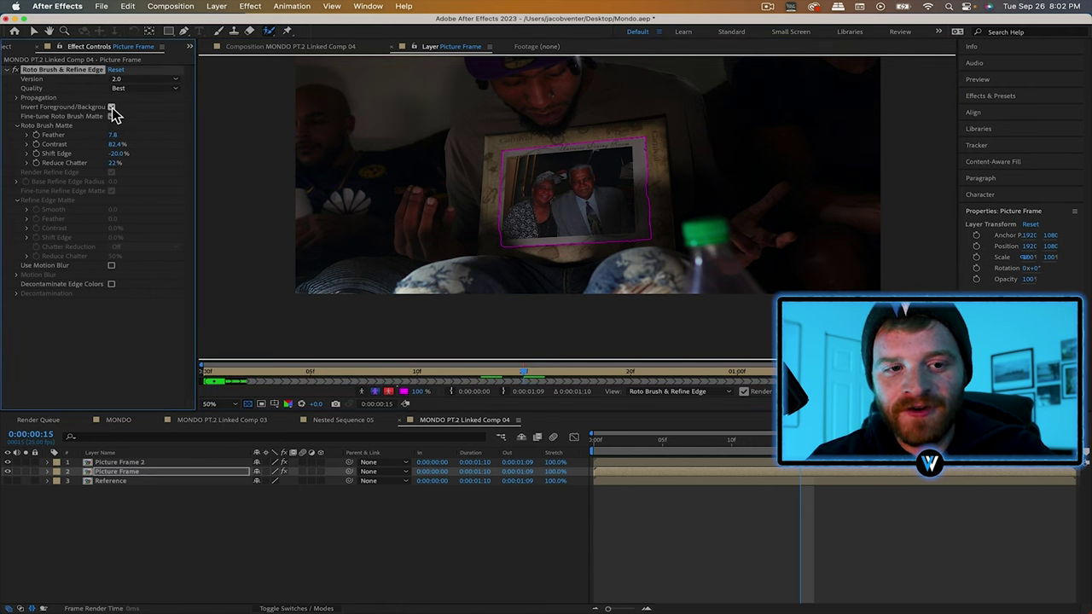
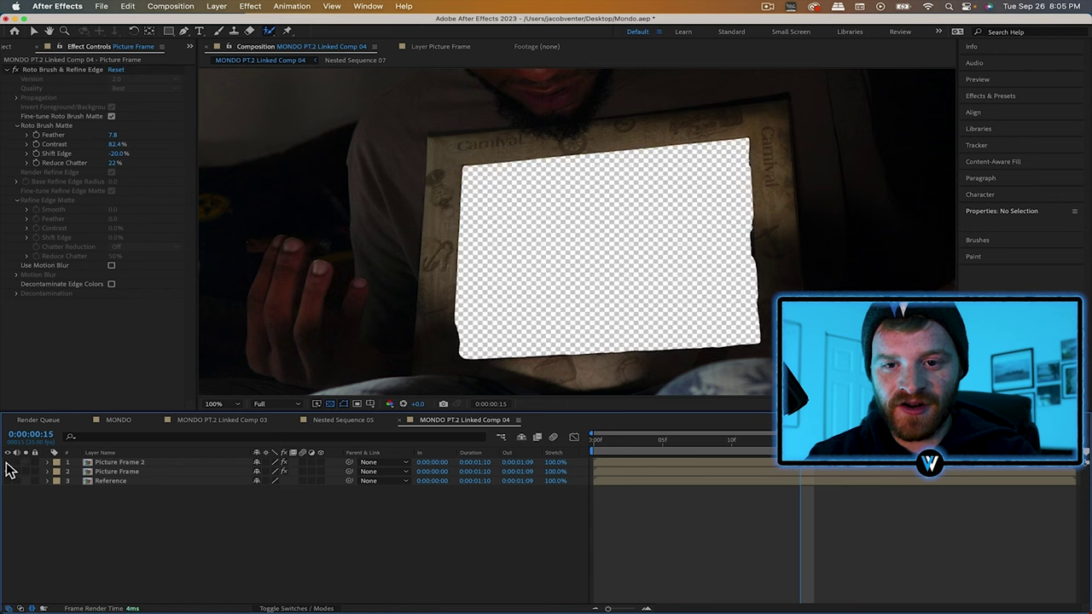
- Compare the photo cutout with the inverted frame cutout by toggling layer visibility, leaving Picture Frame 2 hidden
{"action": "left_click", "coordinate": [6, 463]}
{"action": "left_click", "coordinate": [8, 481]}
{"action": "left_click", "coordinate": [7, 481]}
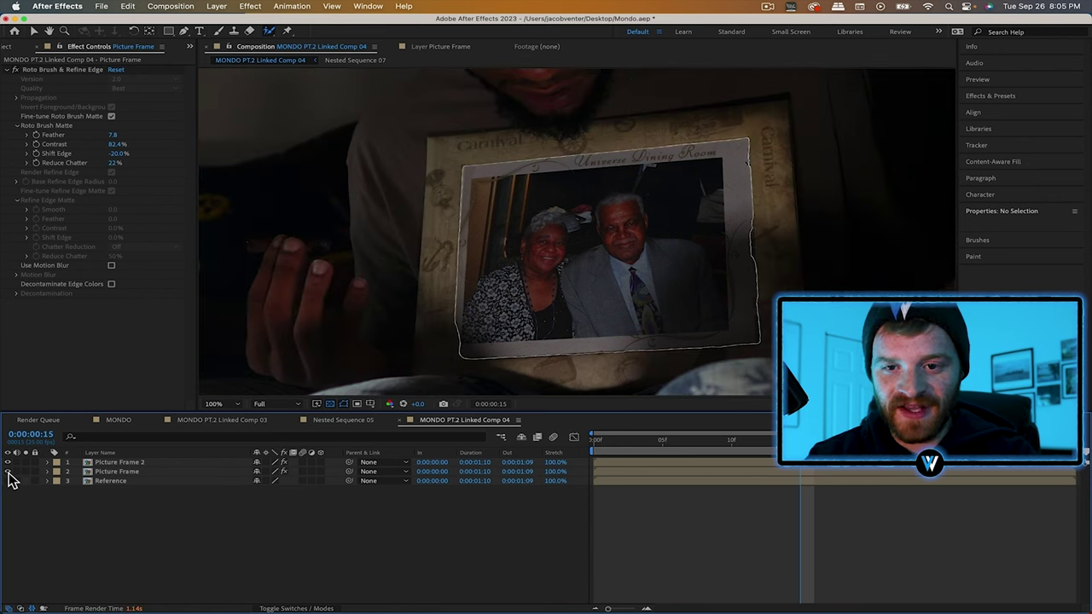
{"action": "scroll", "coordinate": [410, 142], "scroll_direction": "down", "scroll_amount": 2}
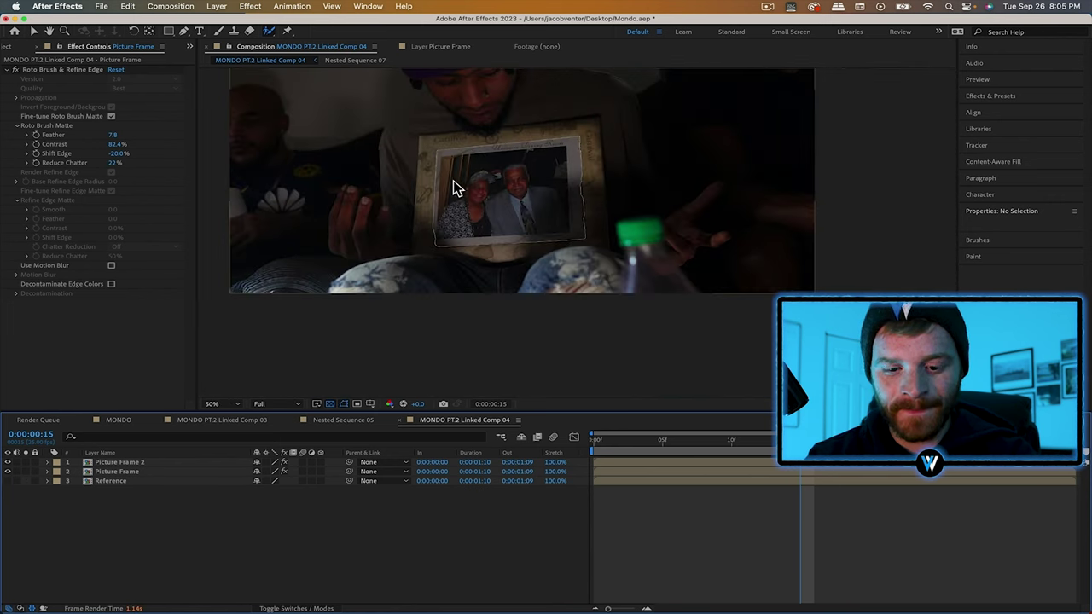
{"action": "key", "text": "v"}
{"action": "left_click", "coordinate": [120, 461]}
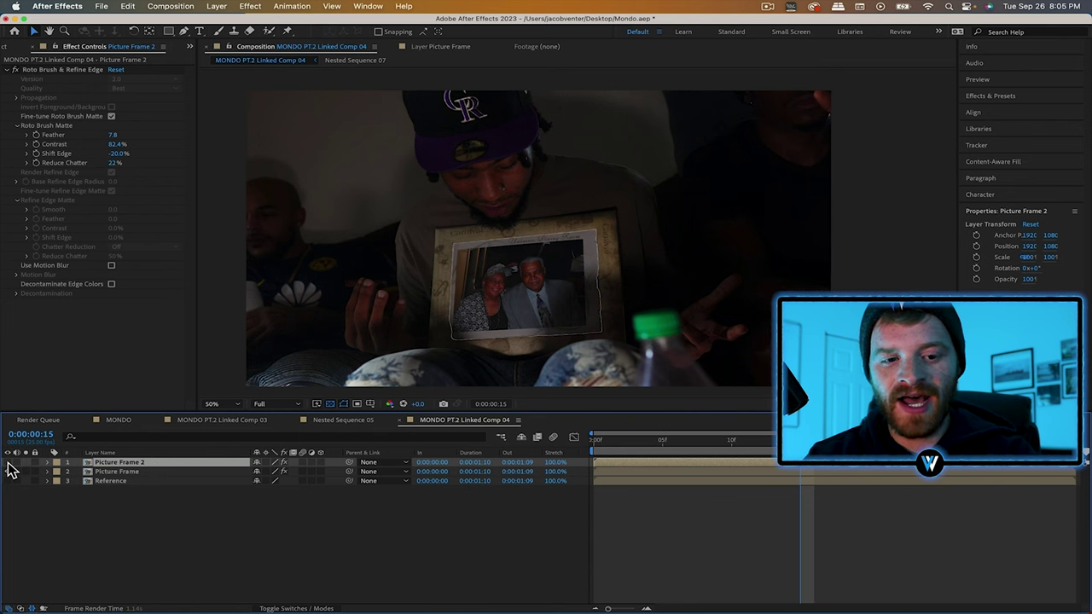
{"action": "left_click", "coordinate": [8, 462]}
- Add Position, Scale and Rotation keyframes to the Picture Frame layer at 0:00:00:06
{"action": "left_click", "coordinate": [119, 471]}
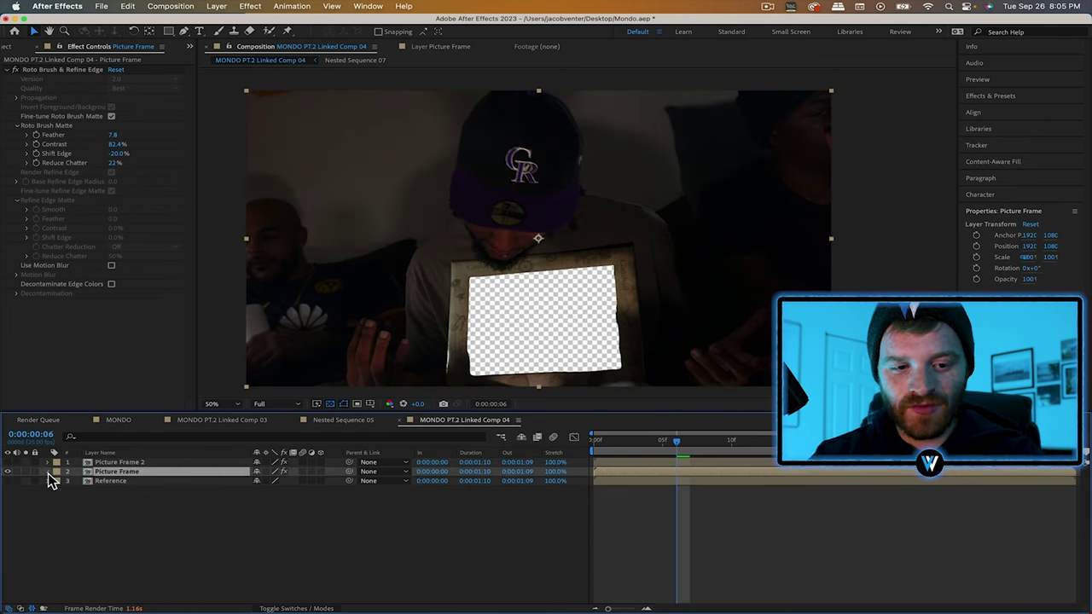
{"action": "left_click", "coordinate": [47, 471]}
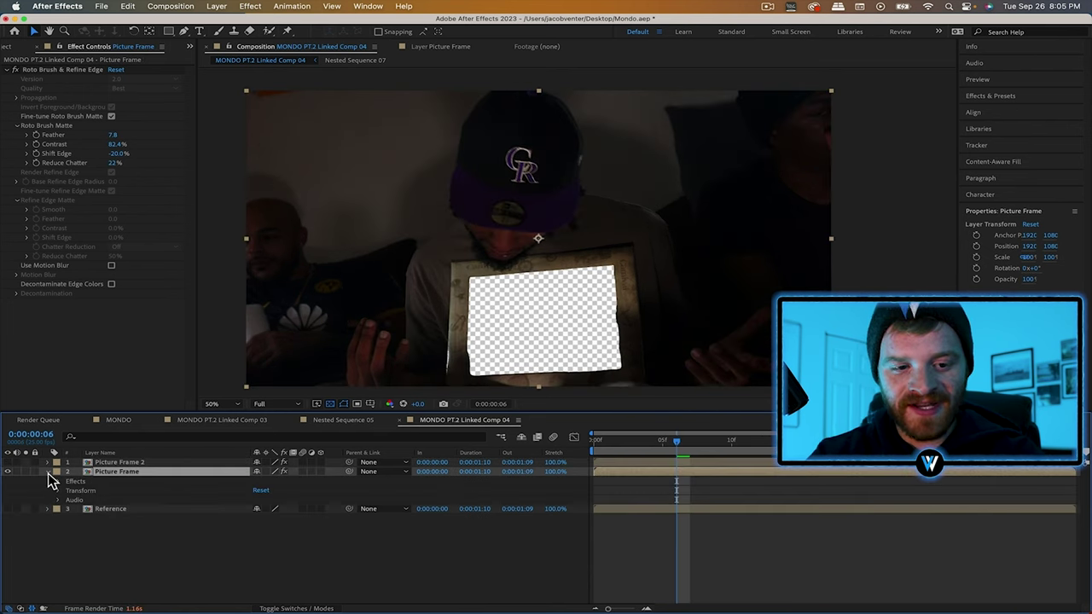
{"action": "left_click", "coordinate": [58, 492]}
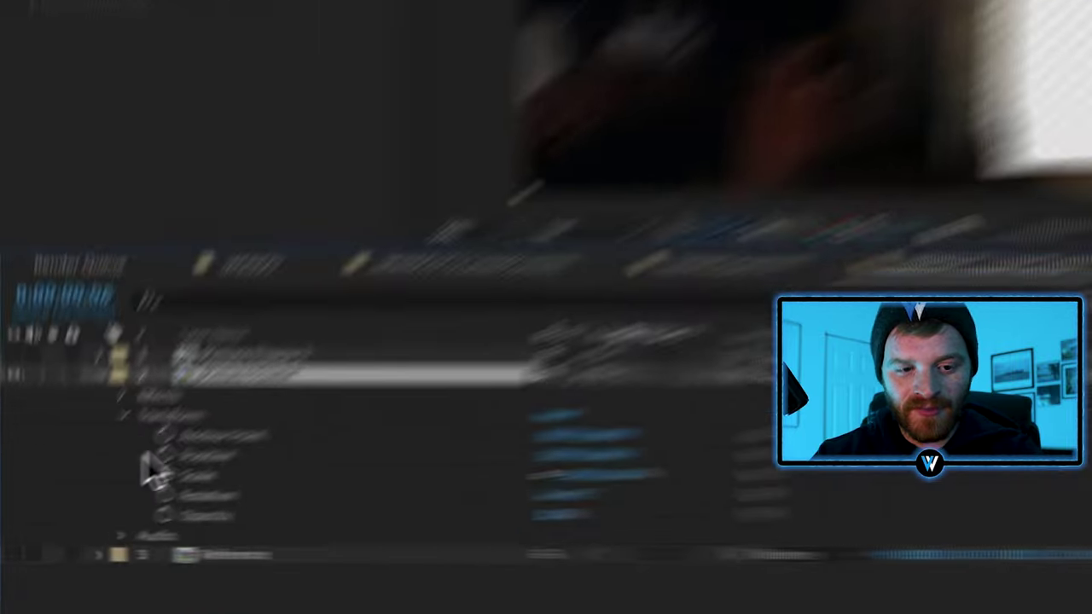
{"action": "left_click", "coordinate": [245, 407]}
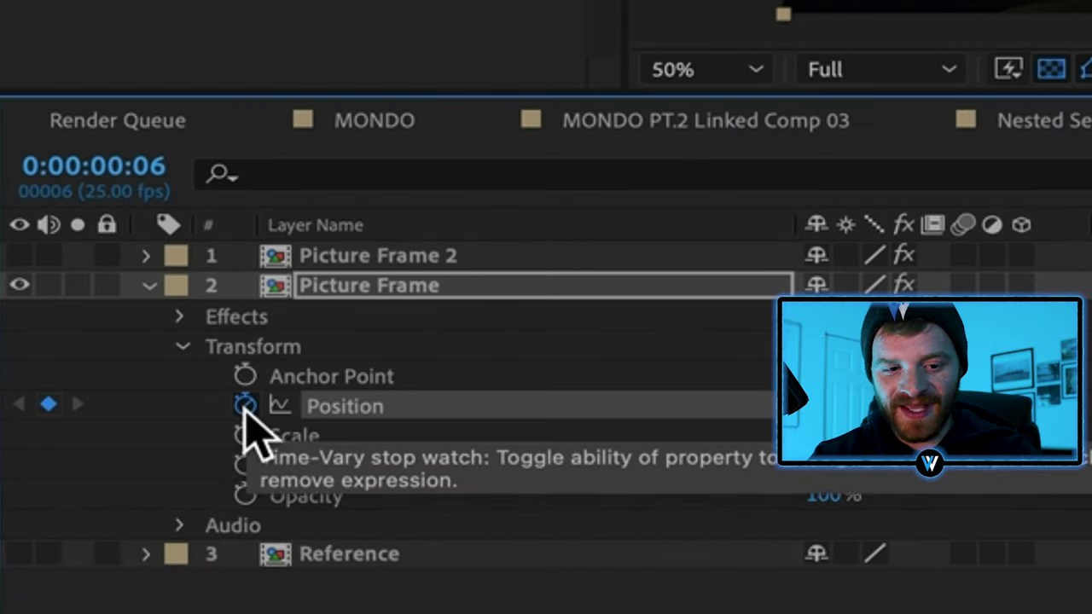
{"action": "left_click", "coordinate": [246, 437]}
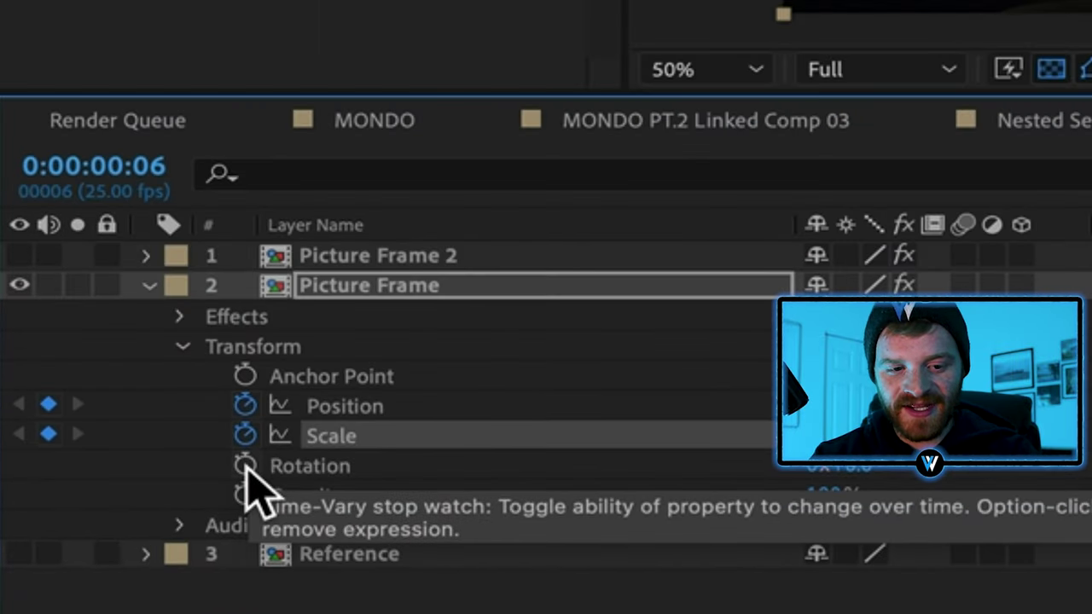
{"action": "left_click", "coordinate": [245, 466]}
- At 0:00:00:24, keyframe Picture Frame to position 2164, 70, scale 1068% and rotation 13° so the view flies through the frame
{"action": "left_click_drag", "start_coordinate": [677, 439], "coordinate": [910, 439]}
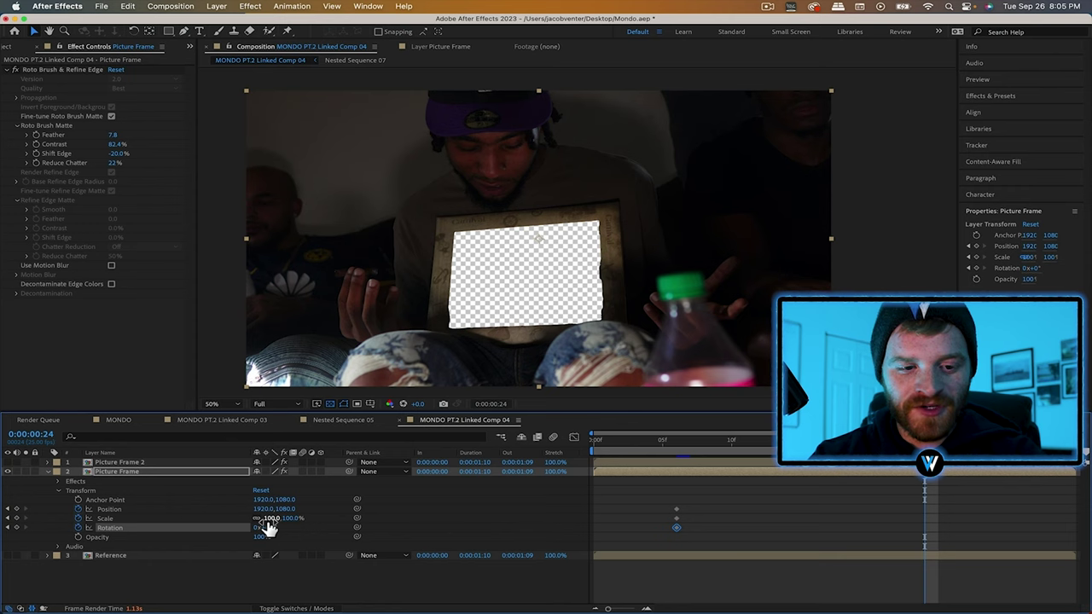
{"action": "left_click_drag", "start_coordinate": [269, 517], "coordinate": [173, 423]}
{"action": "left_click_drag", "start_coordinate": [511, 223], "coordinate": [575, 184]}
{"action": "left_click_drag", "start_coordinate": [269, 518], "coordinate": [444, 514]}
{"action": "left_click_drag", "start_coordinate": [700, 238], "coordinate": [680, 230]}
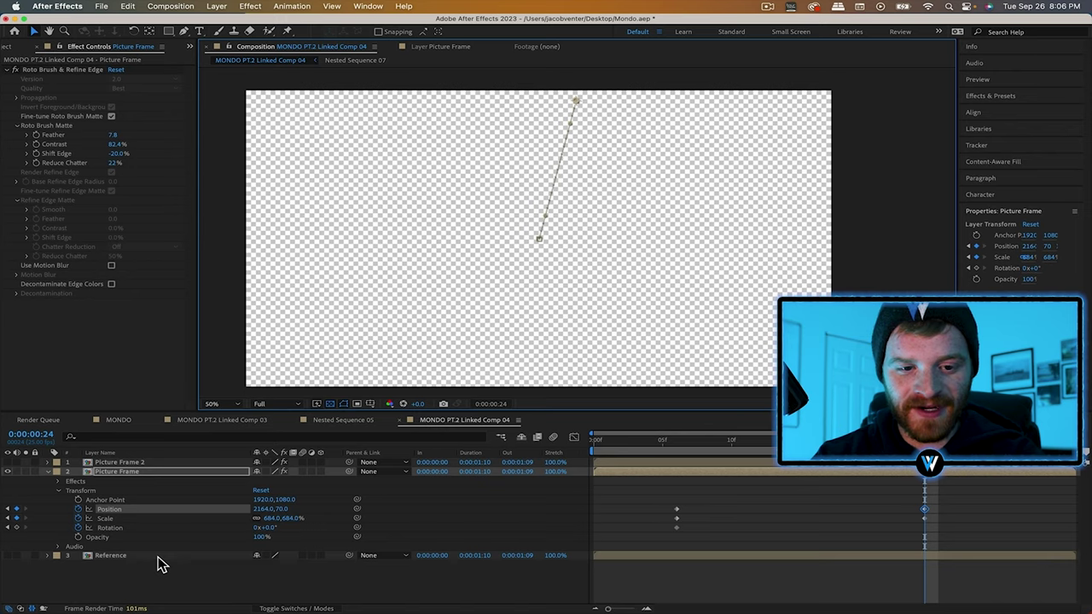
{"action": "left_click", "coordinate": [261, 519]}
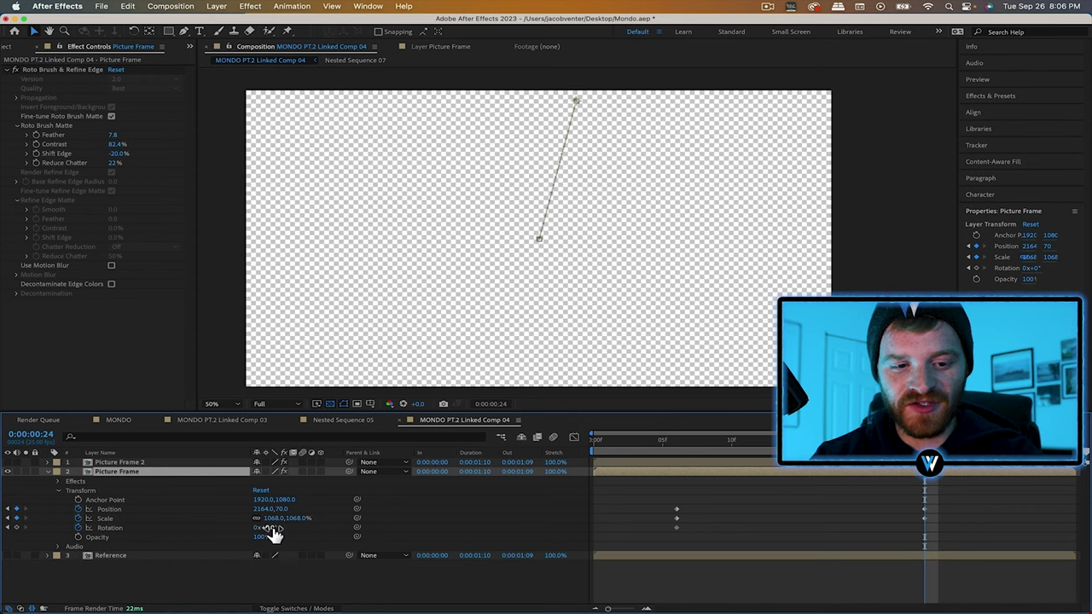
{"action": "left_click", "coordinate": [275, 528]}
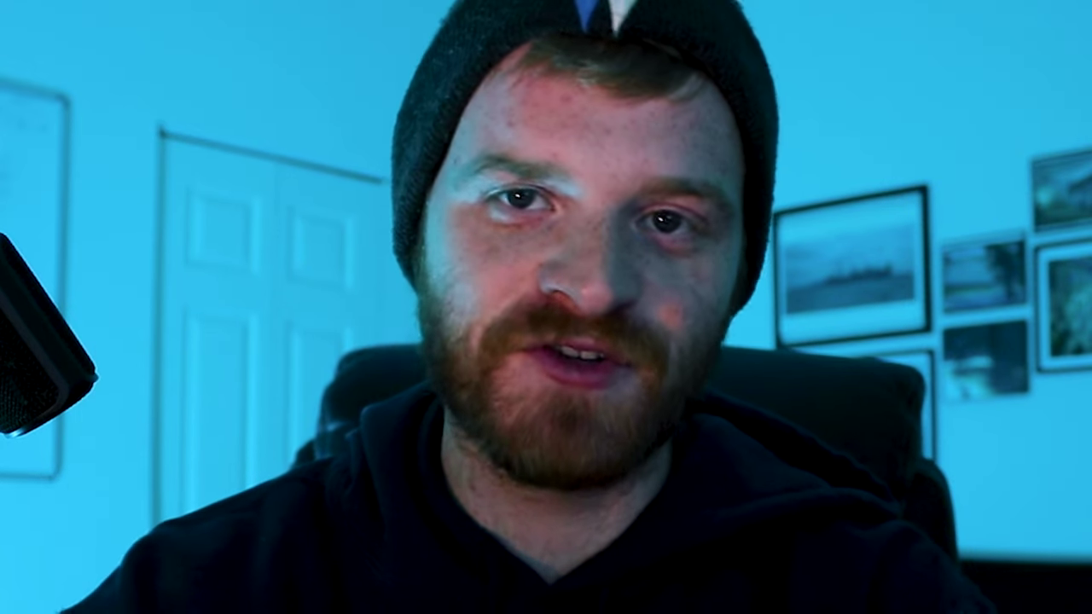
- Duplicate the animated Picture Frame layer twice, moving the lowest layer's keyframes to start at frame 10, and at frame 14 after the second duplicate
{"action": "key", "text": "super+d"}
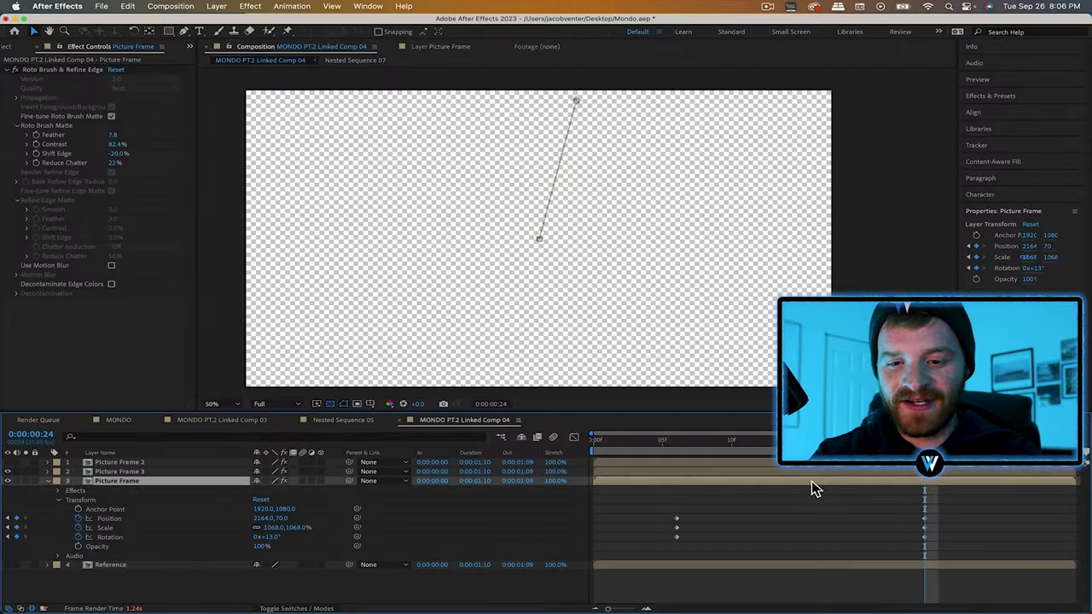
{"action": "key", "text": "u"}
{"action": "left_click", "coordinate": [900, 472]}
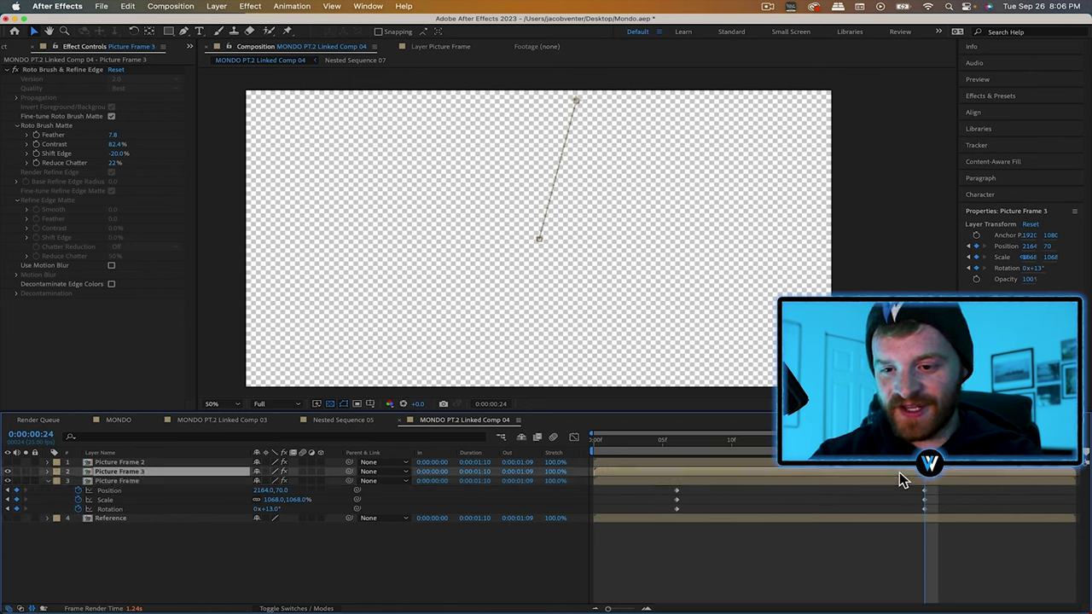
{"action": "left_click_drag", "start_coordinate": [941, 488], "coordinate": [735, 504]}
{"action": "key", "text": "super+d"}
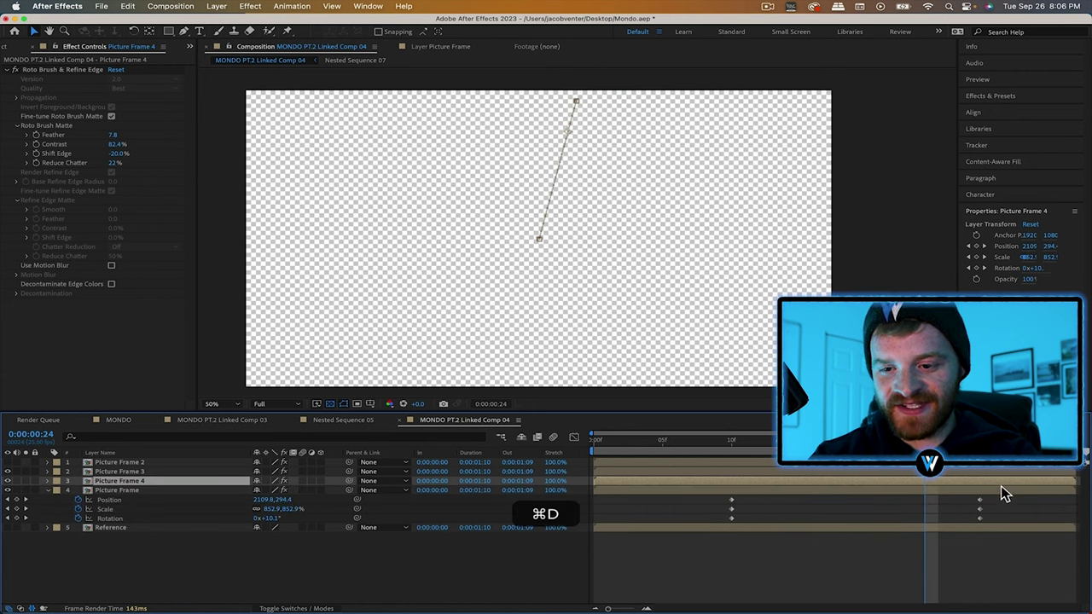
{"action": "left_click_drag", "start_coordinate": [997, 496], "coordinate": [787, 514]}
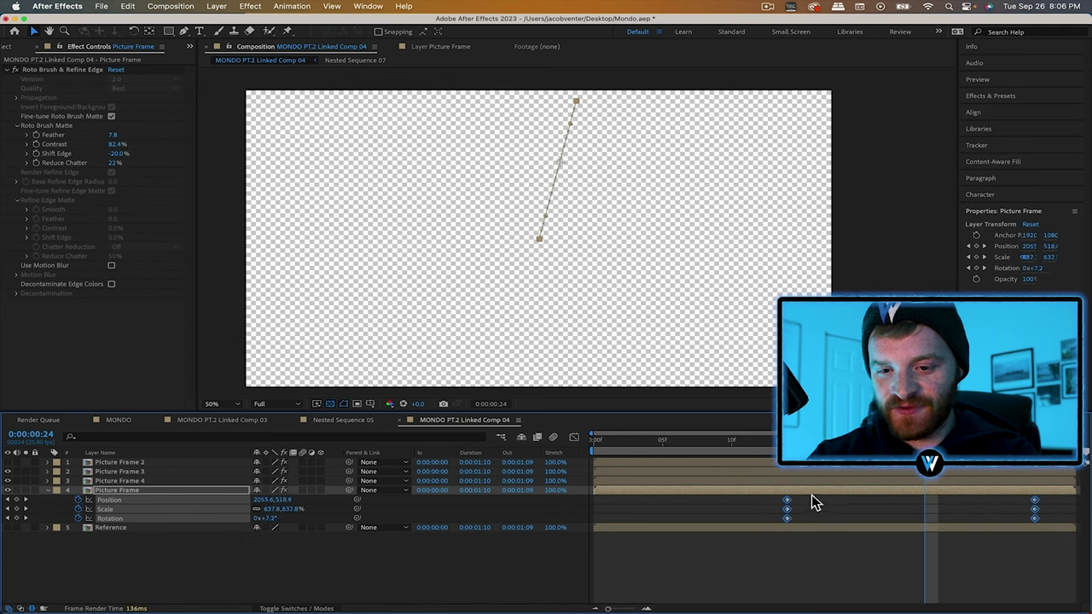
- Duplicate Picture Frame once more, start the lowest layer's keyframes at frame 19, and show the keyframes of all four animated layers
{"action": "key", "text": "super+d"}
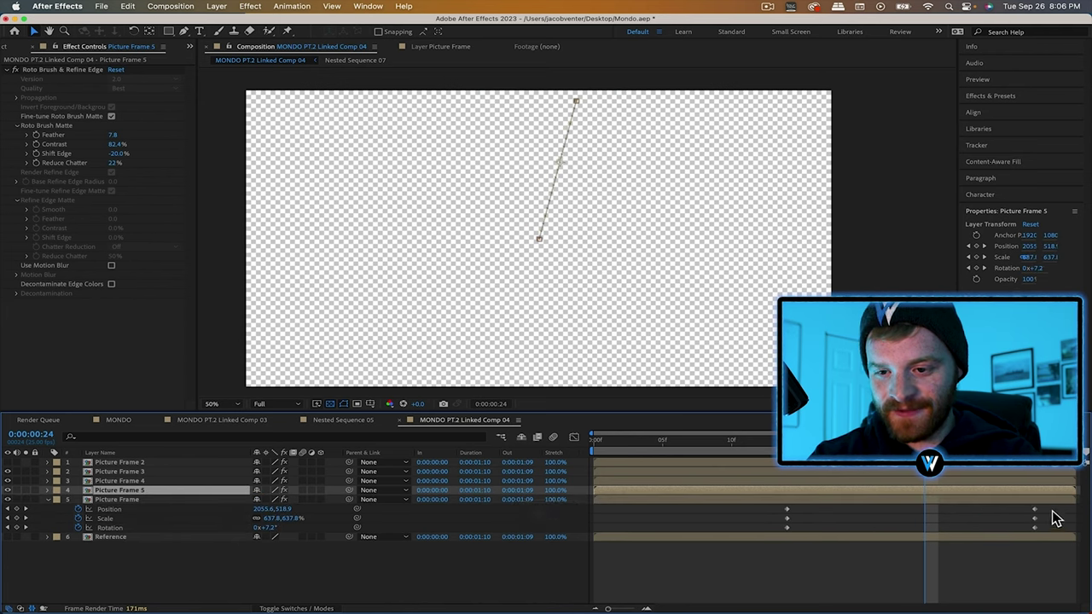
{"action": "left_click", "coordinate": [836, 472], "text": "shift"}
{"action": "key", "text": "u"}
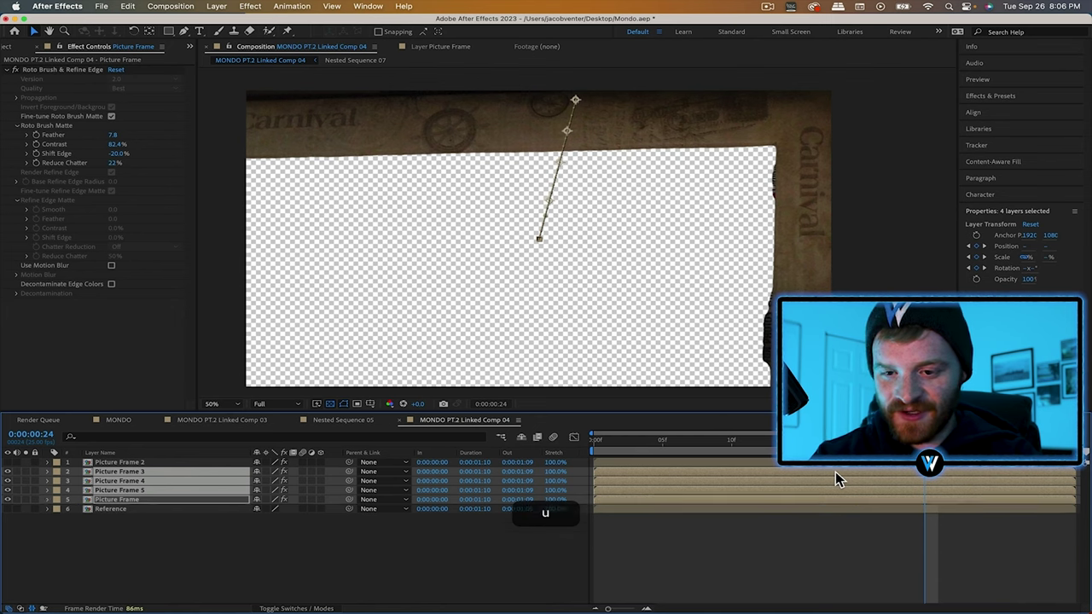
{"action": "key", "text": "u"}
{"action": "scroll", "coordinate": [870, 546], "scroll_direction": "down", "scroll_amount": 2}
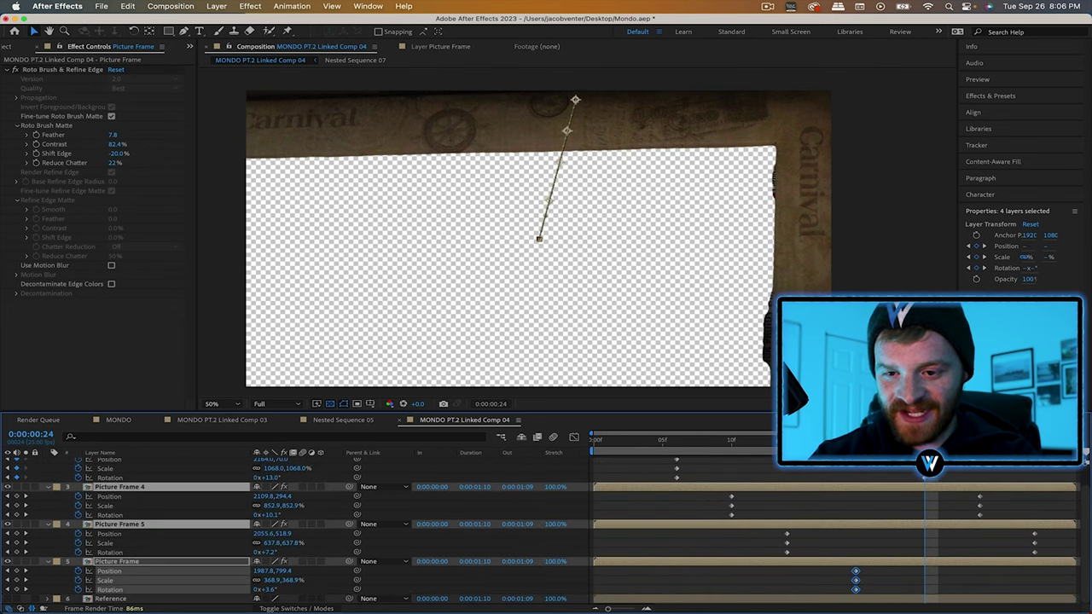
- Step through the composition up to 0:00:00:17 to check how the staggered picture frames zoom past
{"action": "key", "text": "Page_Down"}
{"action": "key", "text": "Page_Down"}
{"action": "key", "text": "Page_Down"}
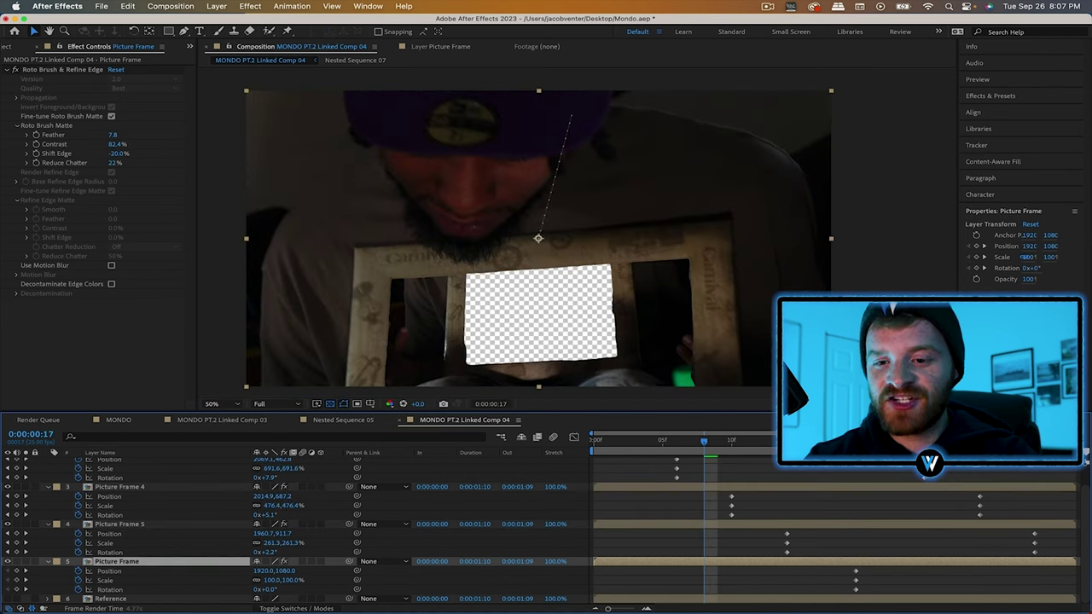
{"action": "left_click", "coordinate": [828, 441]}
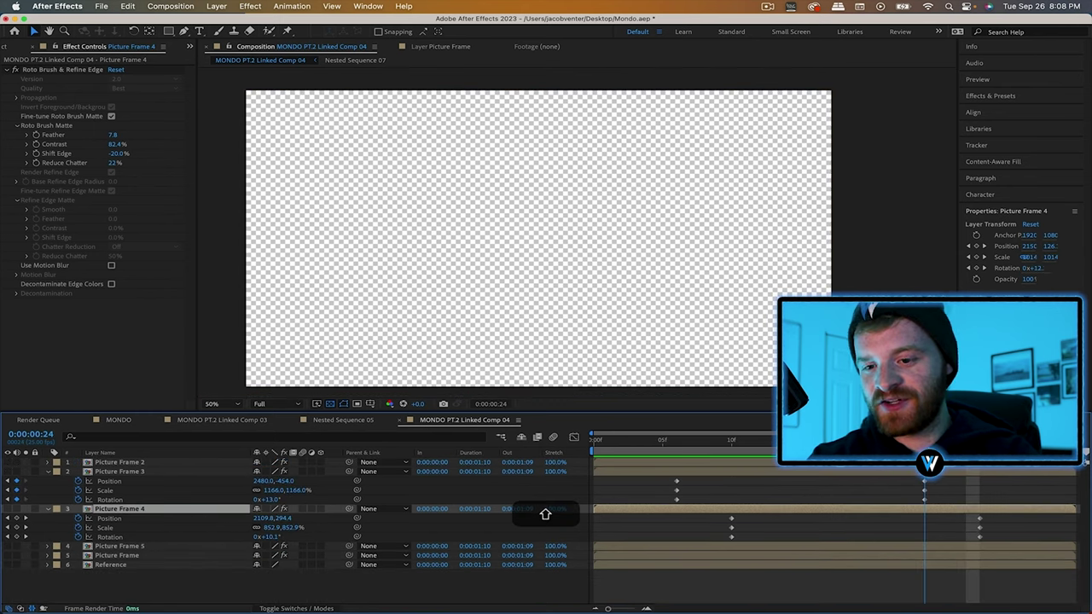
- Split Picture Frame 3, 4, 5 and Picture Frame at their last keyframes and delete the remainders
{"action": "key", "text": "j"}
{"action": "key", "text": "super+Up"}
{"action": "key", "text": "super+shift+d"}
{"action": "key", "text": "super+shift+BackSpace"}
{"action": "key", "text": "super+Right"}
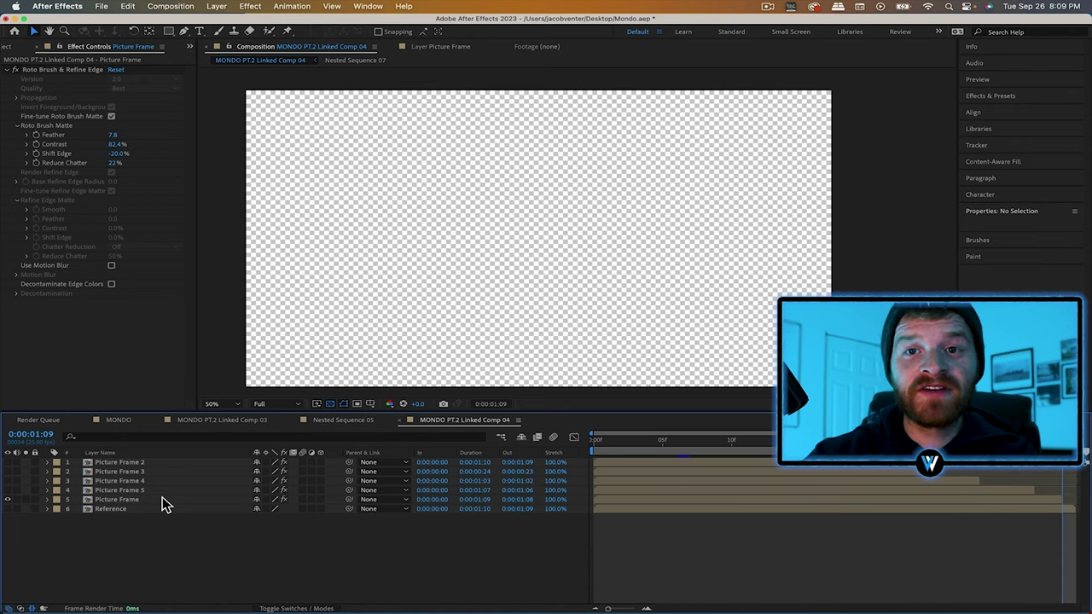
- Apply Easy Ease Out to the starting position, scale and rotation keyframes of Picture Frame 3, 4, 5 and Picture Frame
{"action": "left_click", "coordinate": [162, 499]}
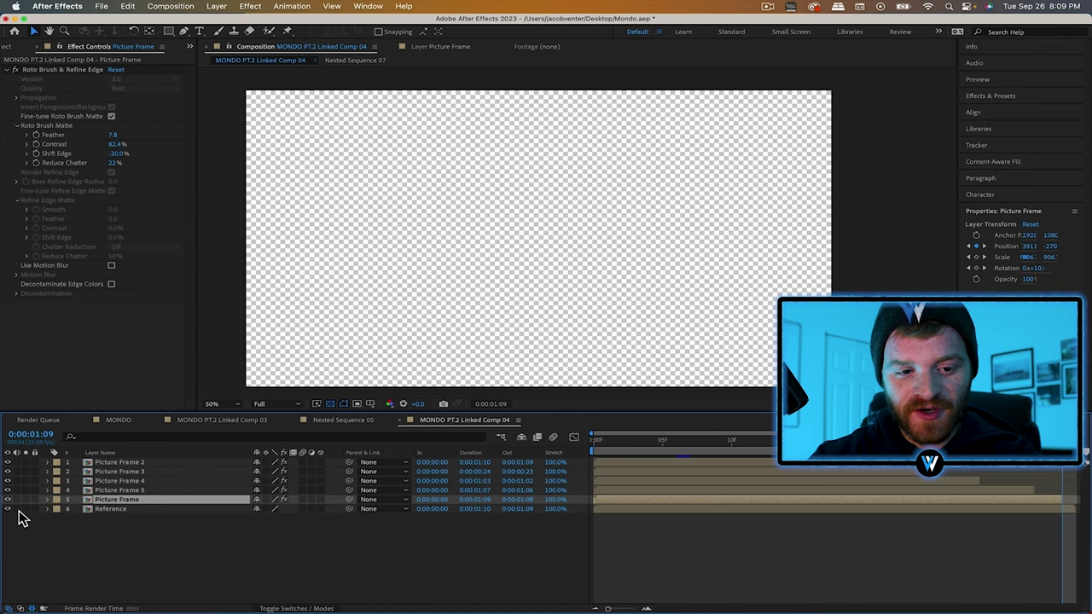
{"action": "left_click", "coordinate": [135, 474], "text": "shift"}
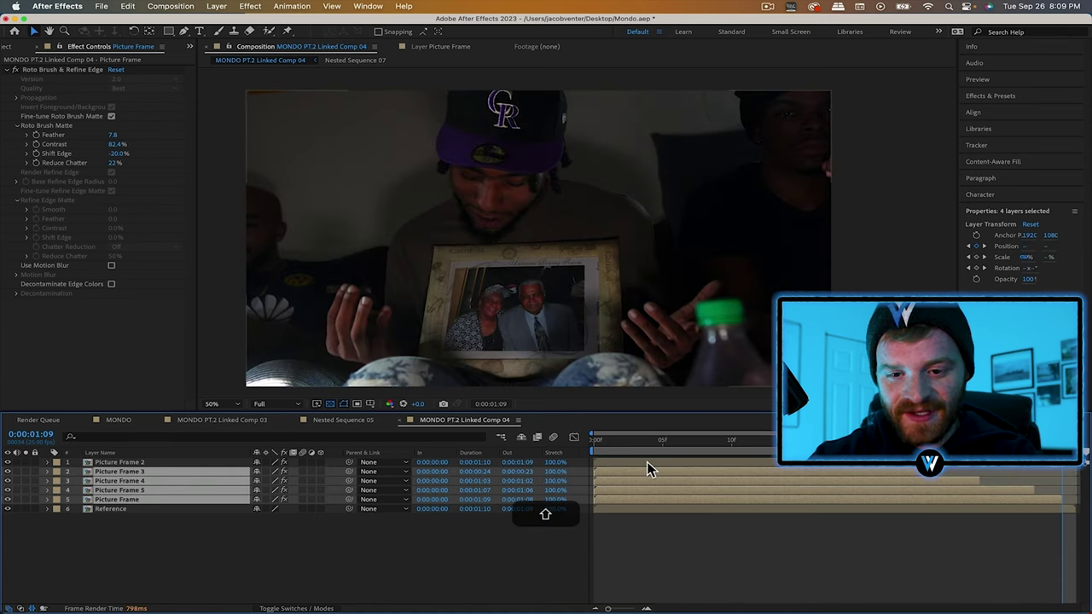
{"action": "key", "text": "u"}
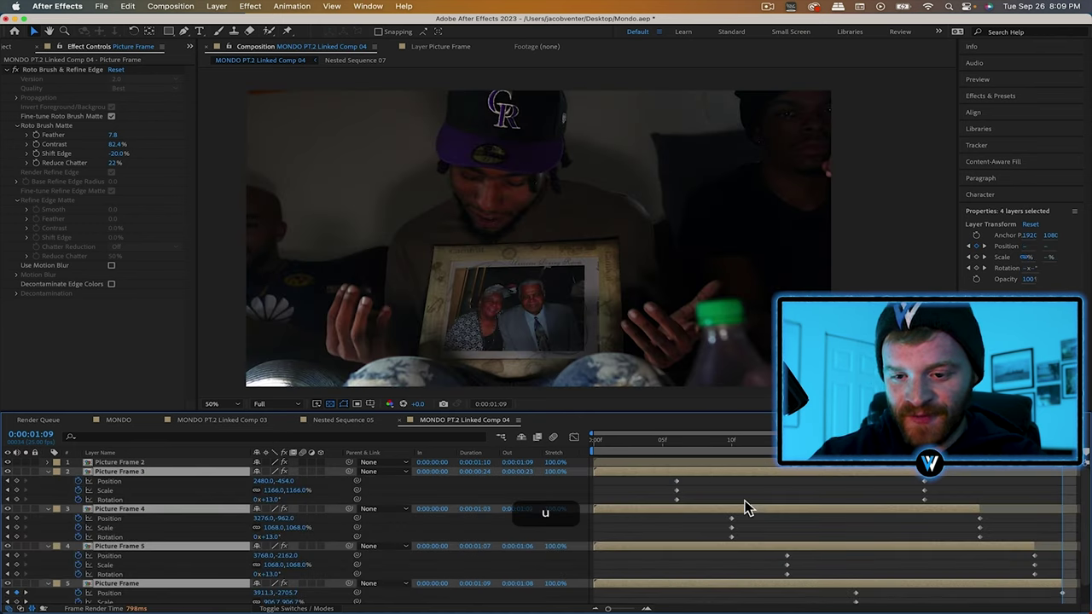
{"action": "scroll", "coordinate": [744, 504], "scroll_direction": "down", "scroll_amount": 2}
{"action": "left_click_drag", "start_coordinate": [655, 458], "coordinate": [887, 597]}
{"action": "right_click", "coordinate": [887, 598]}
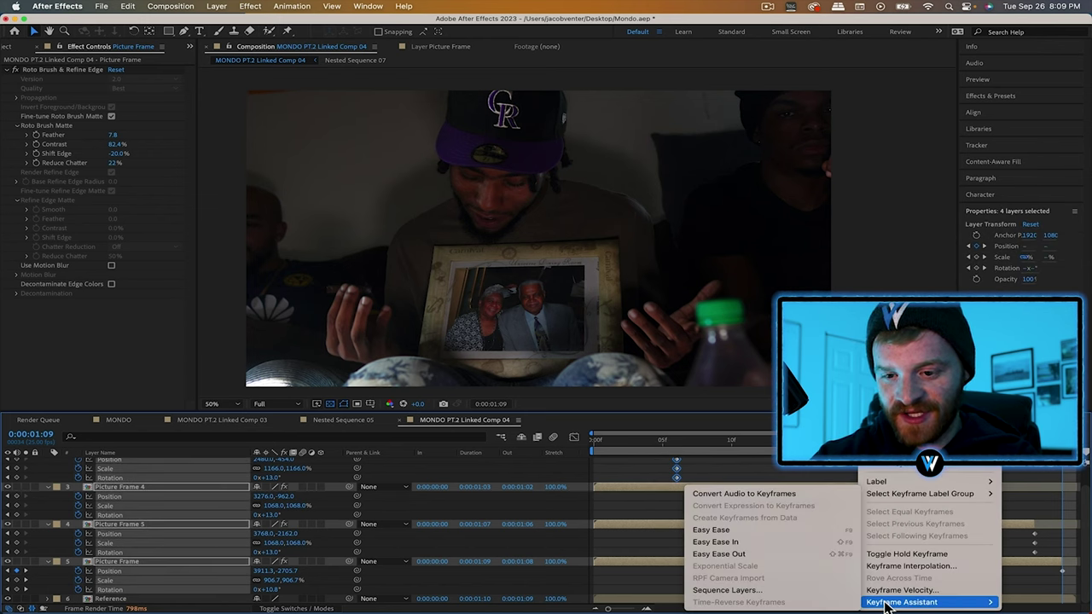
{"action": "left_click", "coordinate": [720, 555]}
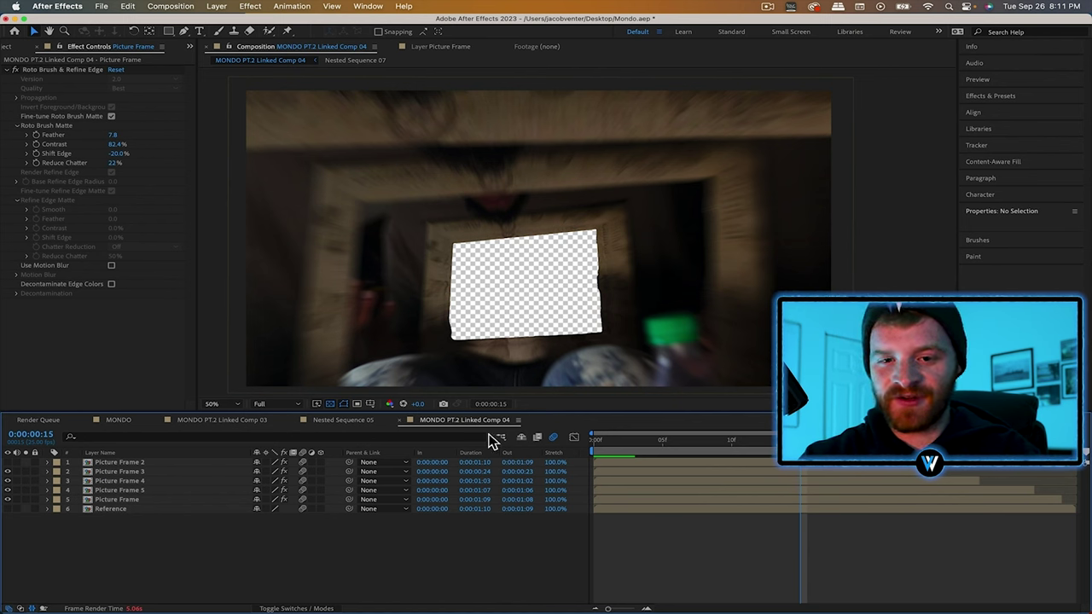
- Make Picture Frame 2 visible and move it directly below Picture Frame 3 in the layer stack
{"action": "left_click", "coordinate": [106, 472]}
{"action": "key", "text": "Home"}
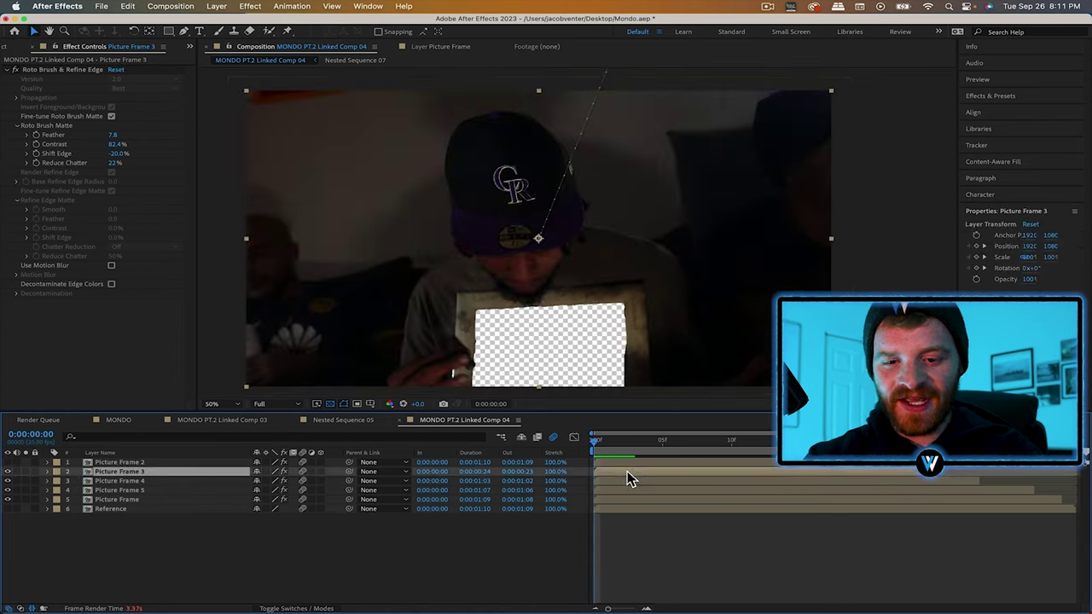
{"action": "key", "text": "u"}
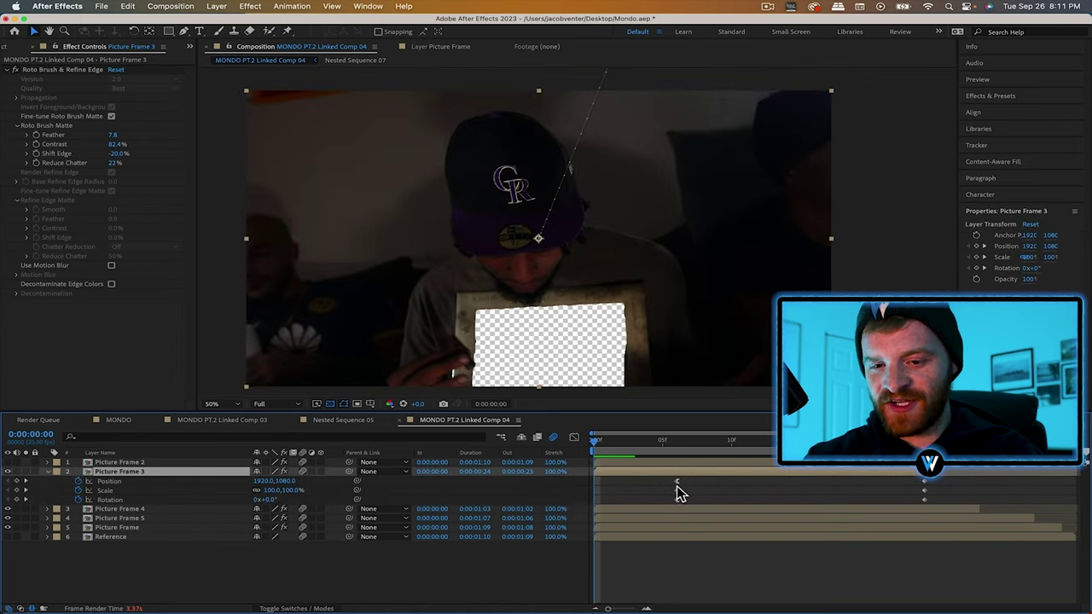
{"action": "key", "text": "super+Up"}
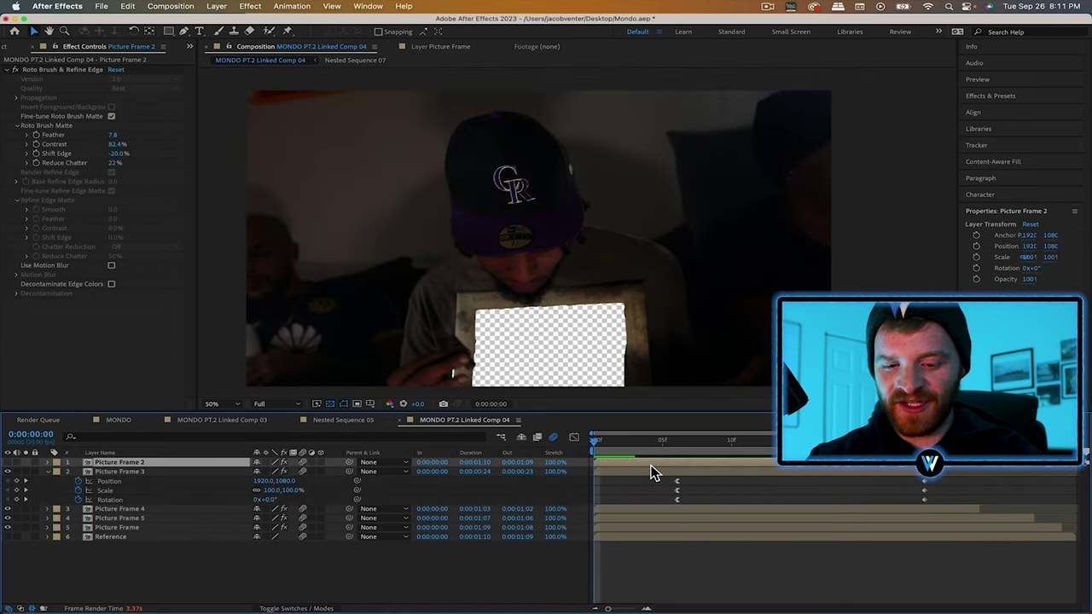
{"action": "left_click", "coordinate": [7, 462]}
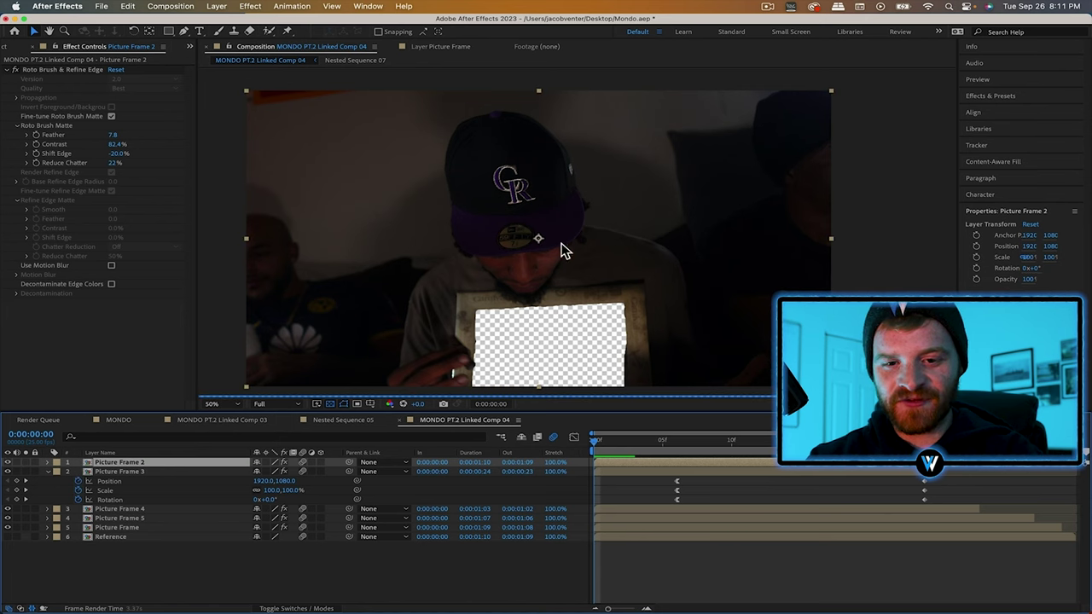
{"action": "left_click_drag", "start_coordinate": [627, 257], "coordinate": [646, 154]}
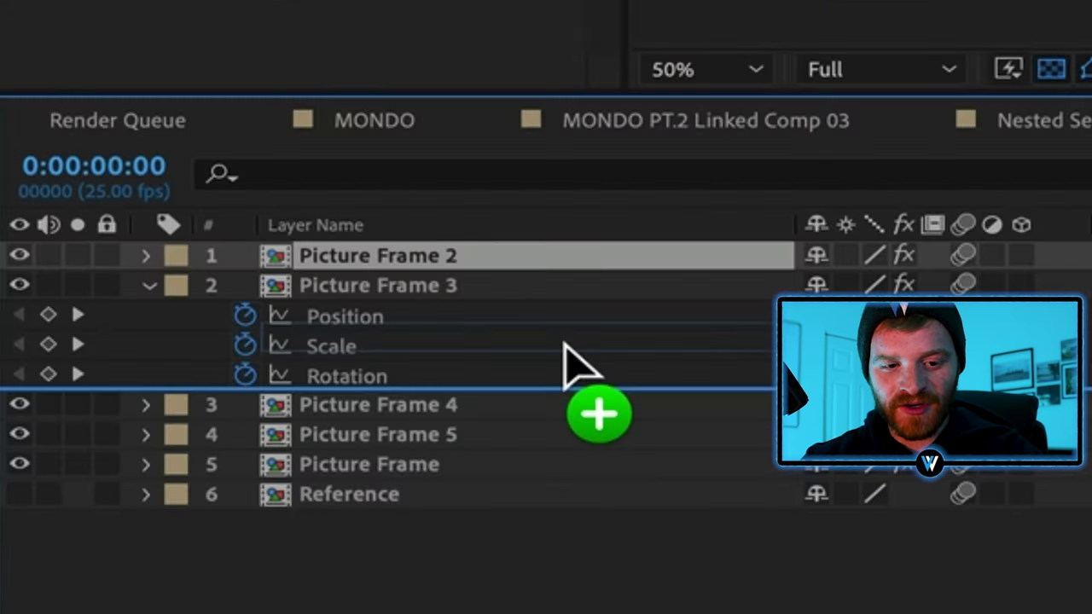
{"action": "left_click_drag", "start_coordinate": [563, 345], "coordinate": [566, 366]}
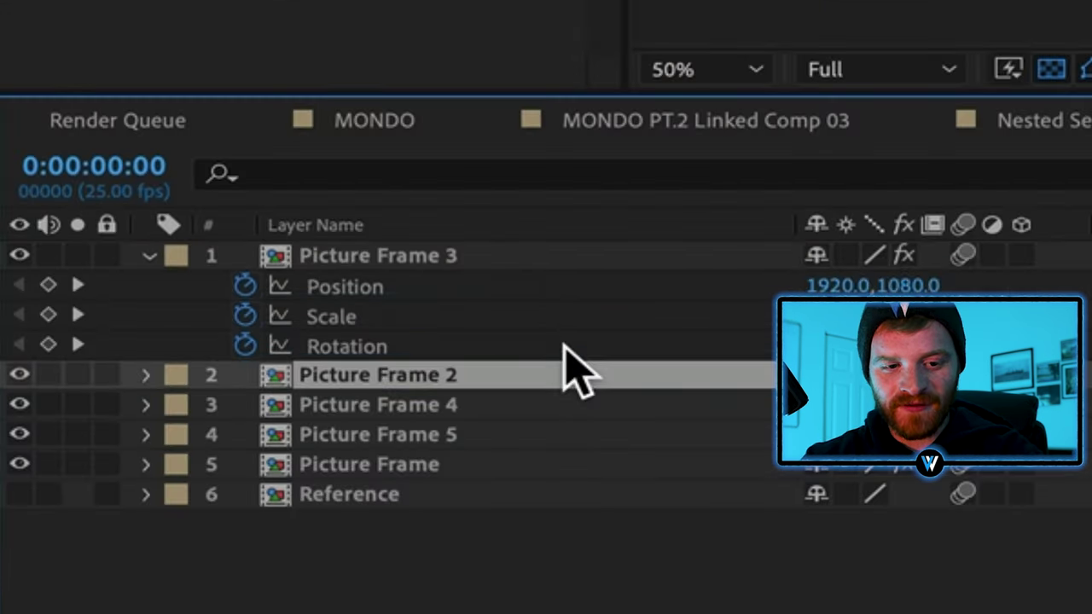
- Keyframe Picture Frame 2's position at frame 0, and at 0:00:00:06 move it down out of view to 1980, 2812
{"action": "left_click", "coordinate": [446, 272]}
{"action": "left_click", "coordinate": [411, 369]}
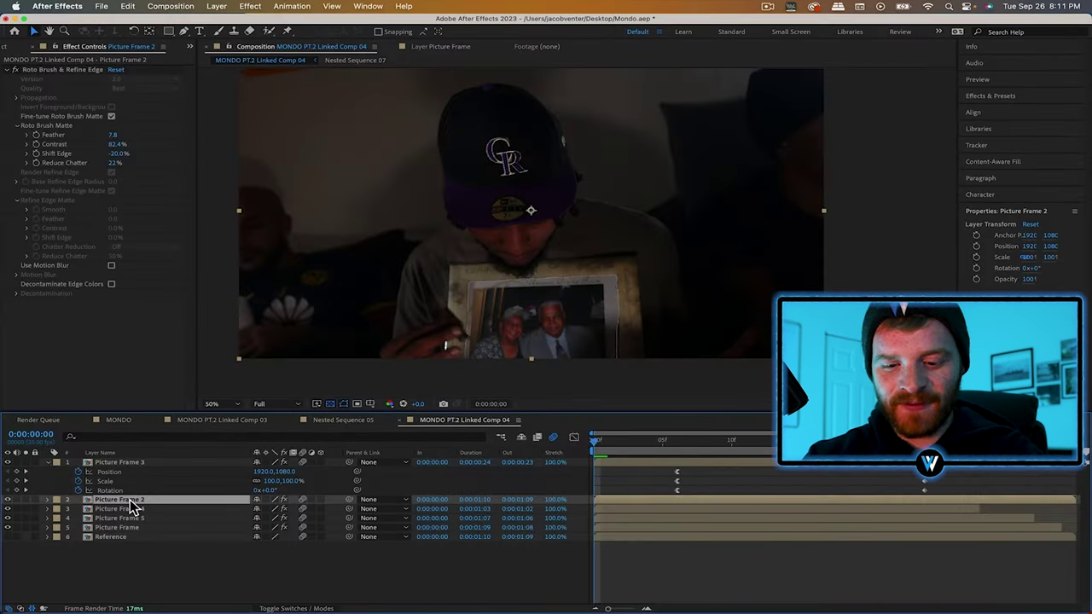
{"action": "key", "text": "p"}
{"action": "left_click", "coordinate": [78, 509]}
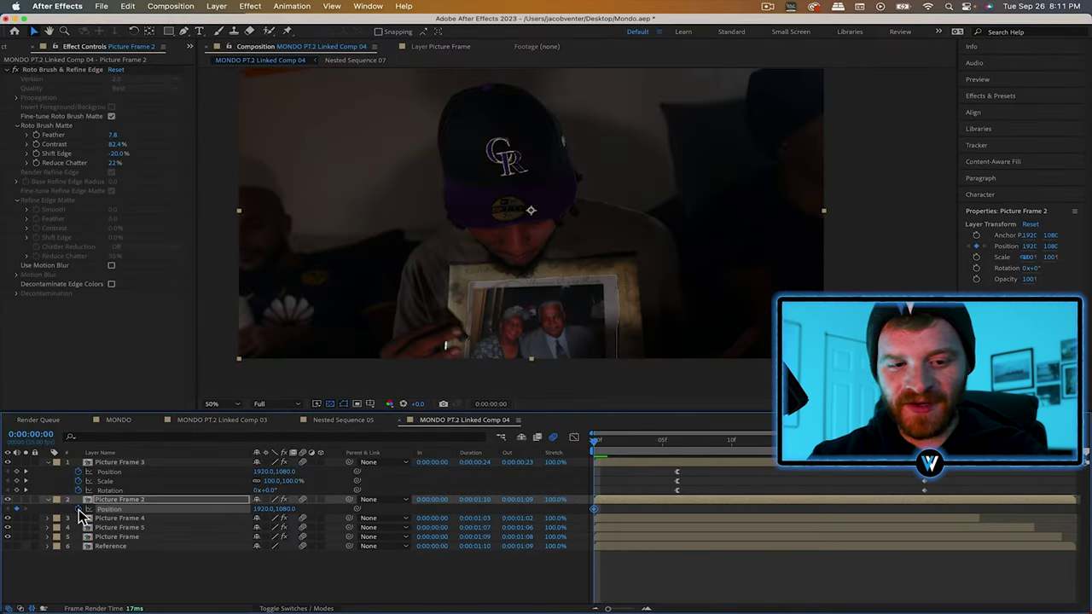
{"action": "left_click_drag", "start_coordinate": [626, 445], "coordinate": [677, 443]}
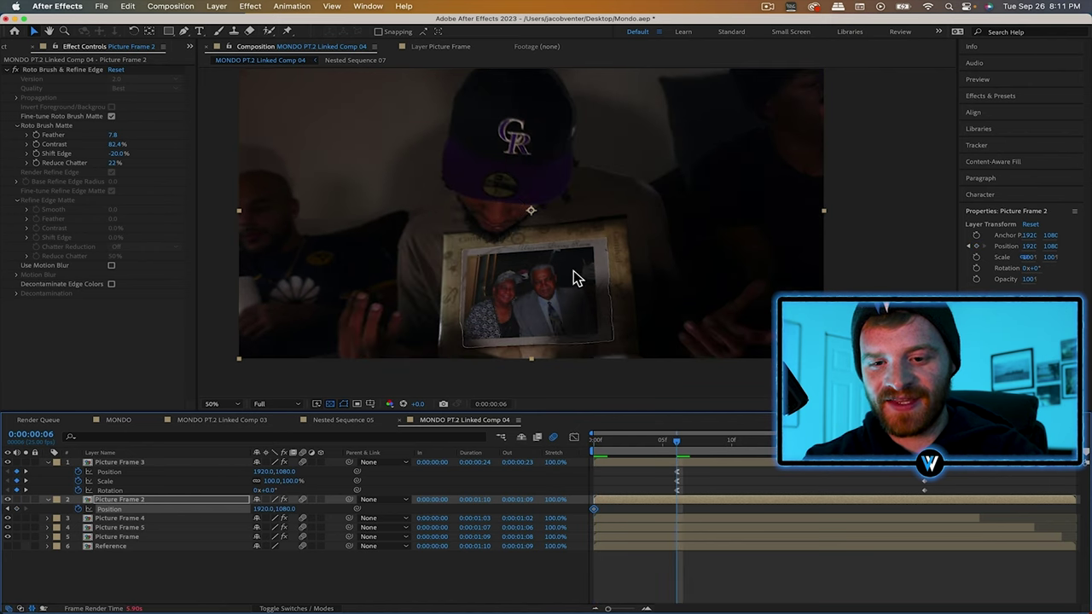
{"action": "left_click_drag", "start_coordinate": [570, 277], "coordinate": [574, 445]}
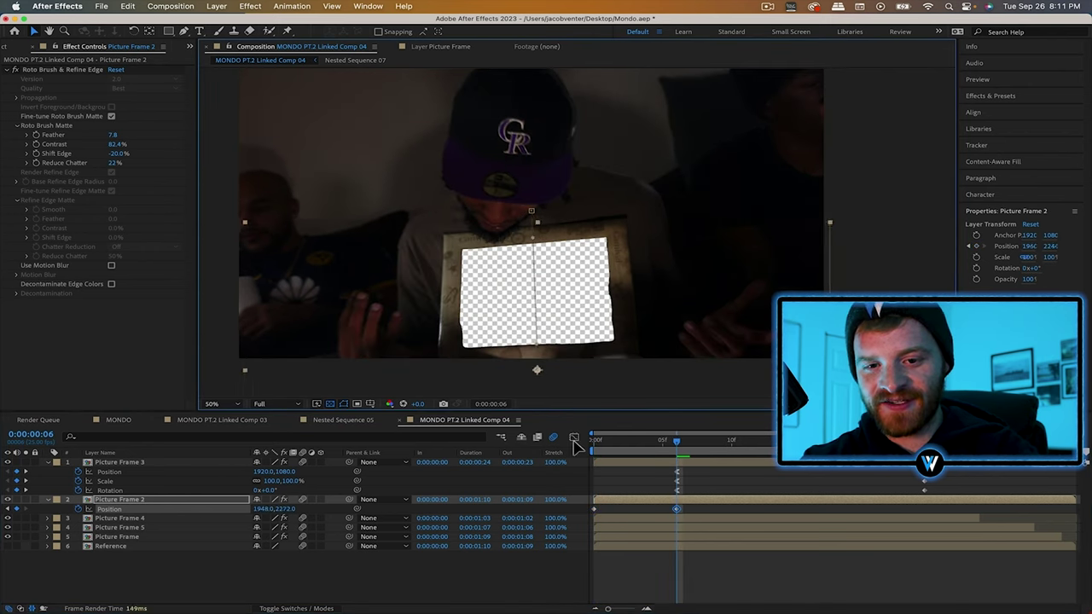
- Apply Easy Ease Out to Picture Frame 2's first position keyframe, then split the layer at 0:00:00:06 and delete the remainder
{"action": "right_click", "coordinate": [676, 510]}
{"action": "mouse_move", "coordinate": [675, 602]}
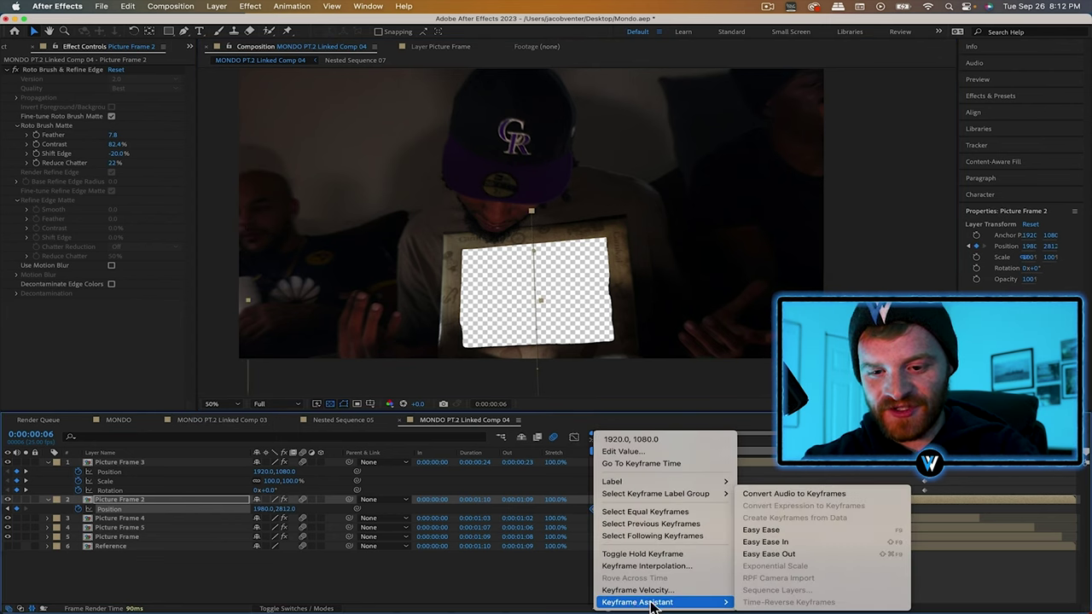
{"action": "left_click", "coordinate": [768, 554]}
{"action": "left_click", "coordinate": [694, 502]}
{"action": "key", "text": "shift+super+d"}
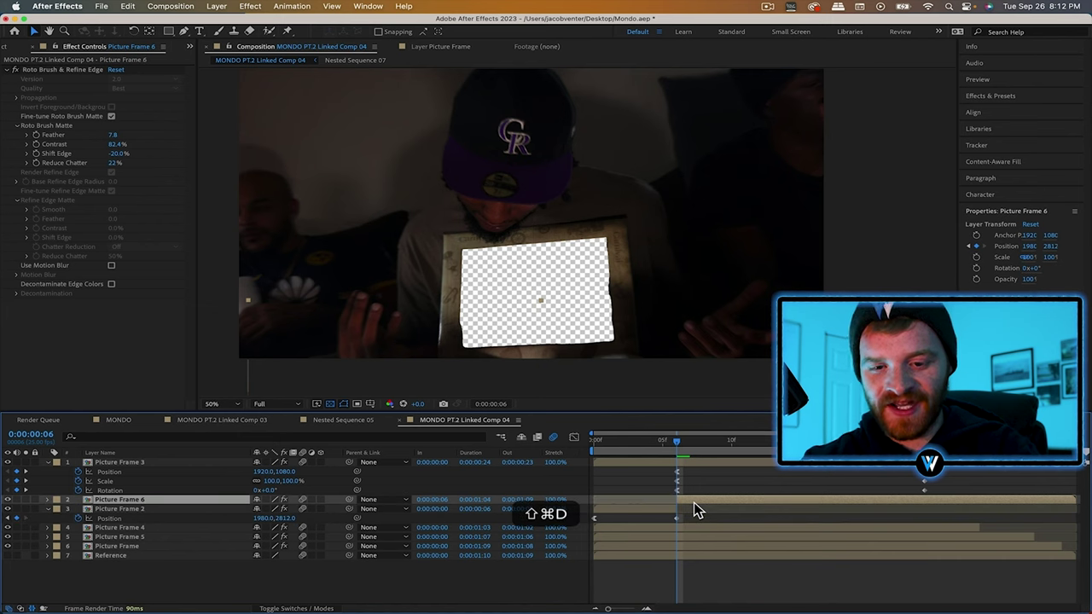
{"action": "key", "text": "shift+super+BackSpace"}
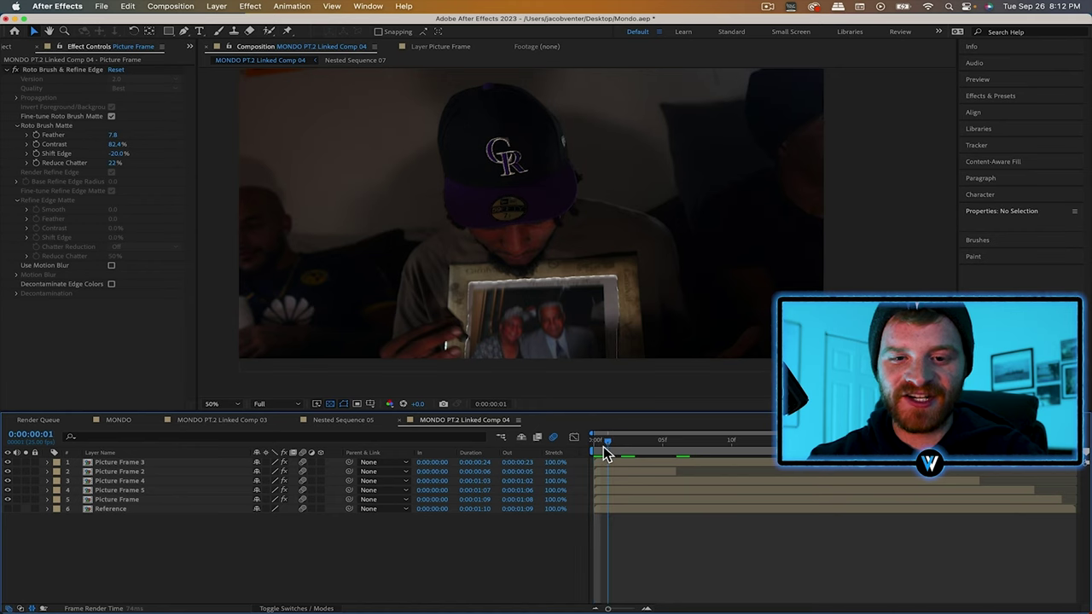
{"action": "left_click", "coordinate": [609, 443]}
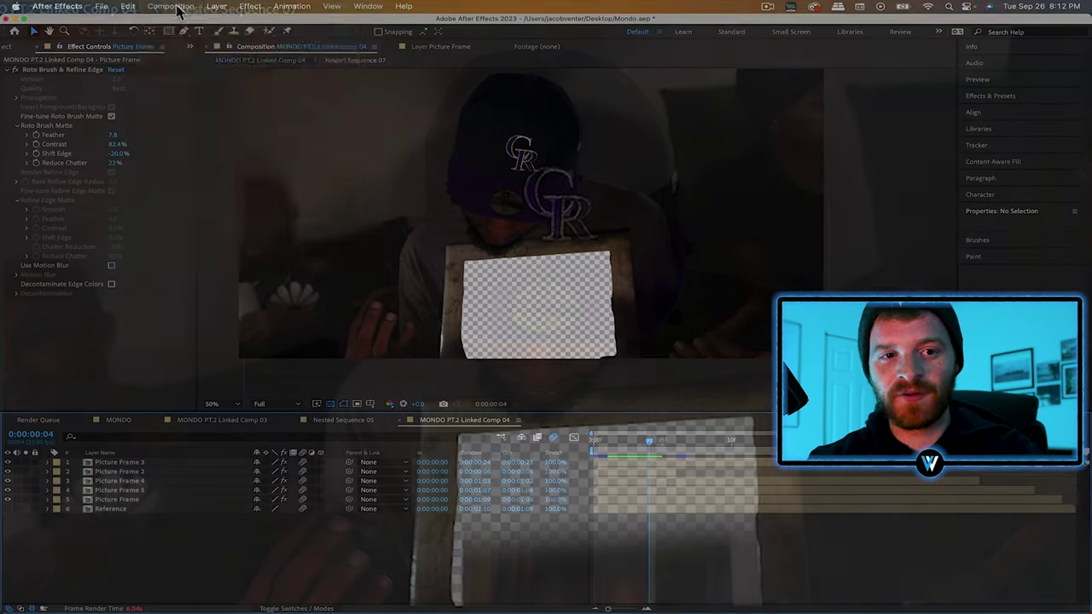
- Add MONDO PT.2 Linked Comp 04 to the render queue, choose Lossless with Alpha as its output module, and start the render
{"action": "left_click", "coordinate": [175, 7]}
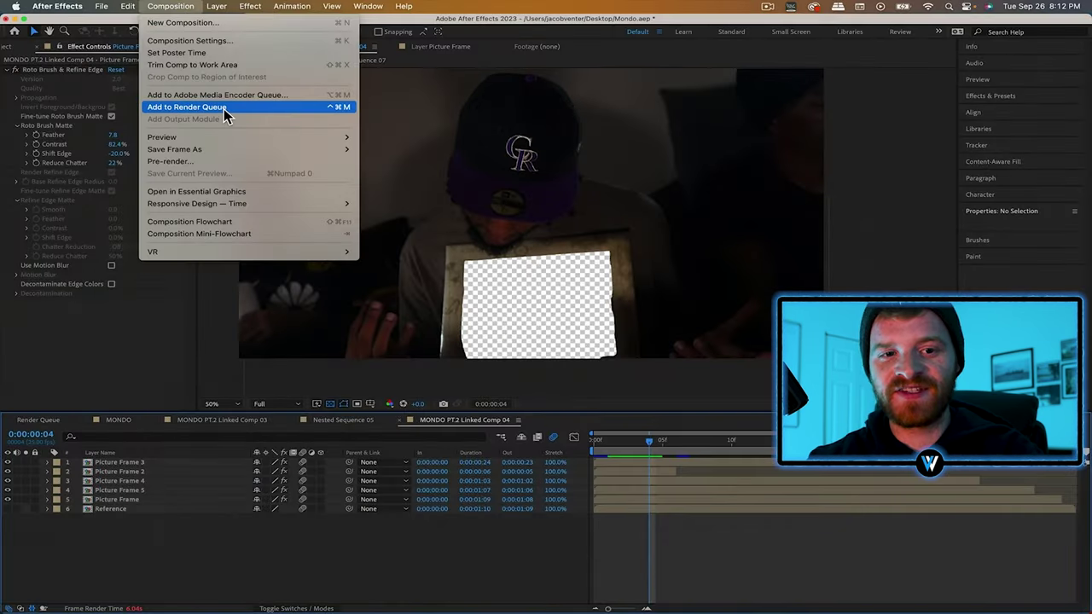
{"action": "left_click", "coordinate": [224, 110]}
{"action": "left_click", "coordinate": [81, 513]}
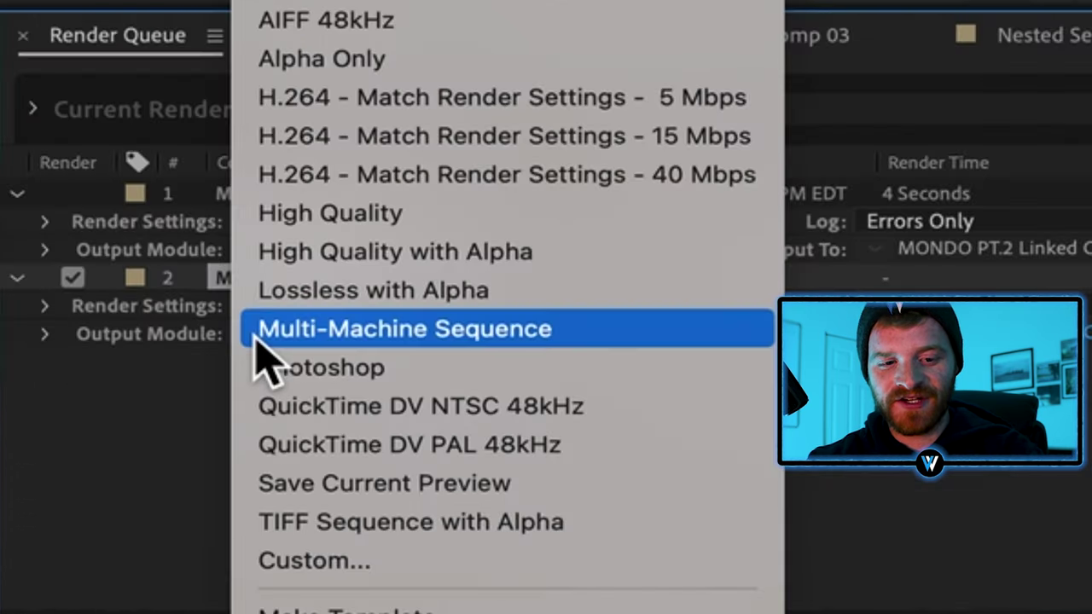
{"action": "left_click", "coordinate": [104, 501]}
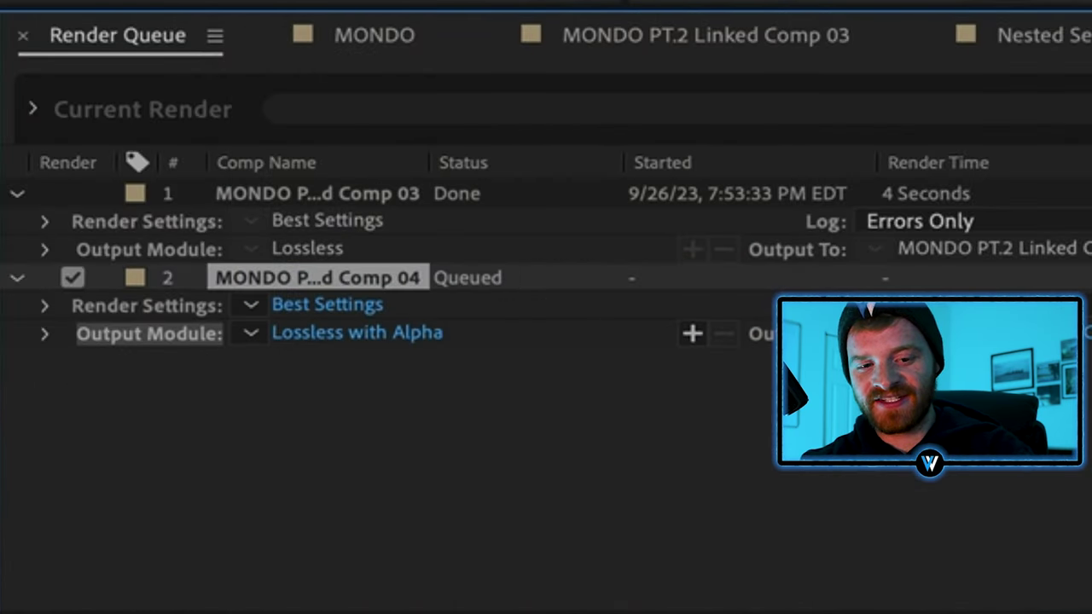
{"action": "key", "text": "Return"}
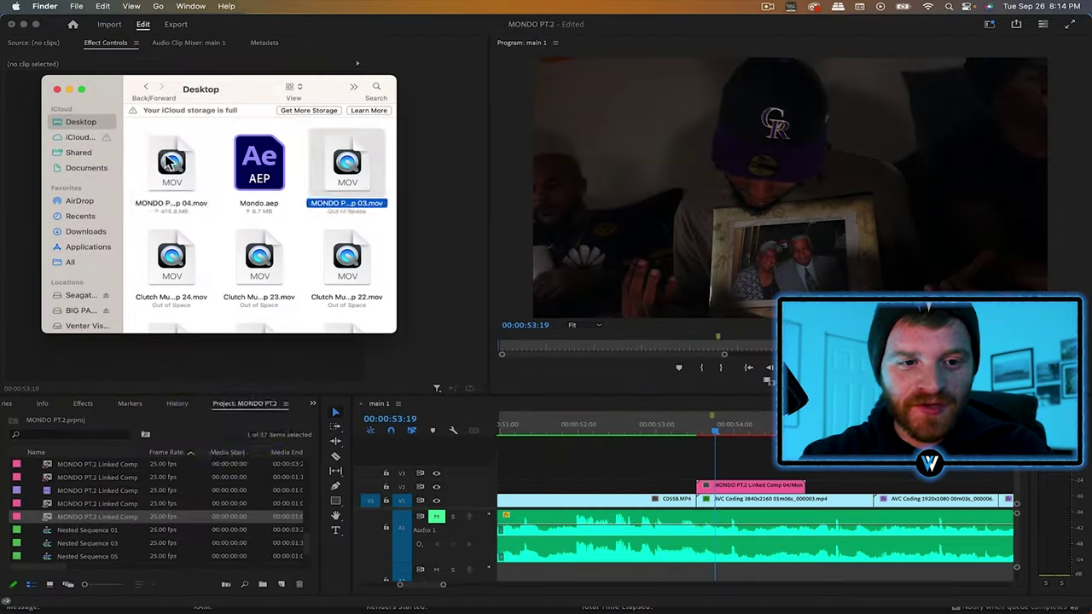
- In Premiere Pro, place MONDO PT.2 Linked Comp 04.mov from the Desktop on the track above the linked comp, aligned with its start
{"action": "left_click", "coordinate": [171, 166]}
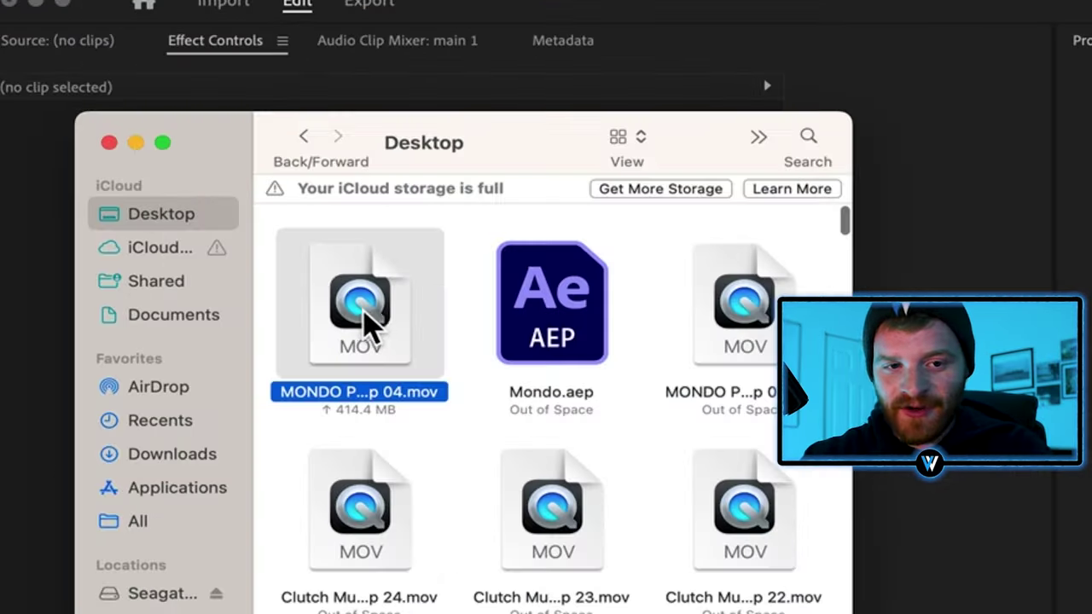
{"action": "left_click_drag", "start_coordinate": [174, 169], "coordinate": [700, 466]}
{"action": "left_click_drag", "start_coordinate": [511, 483], "coordinate": [508, 489]}
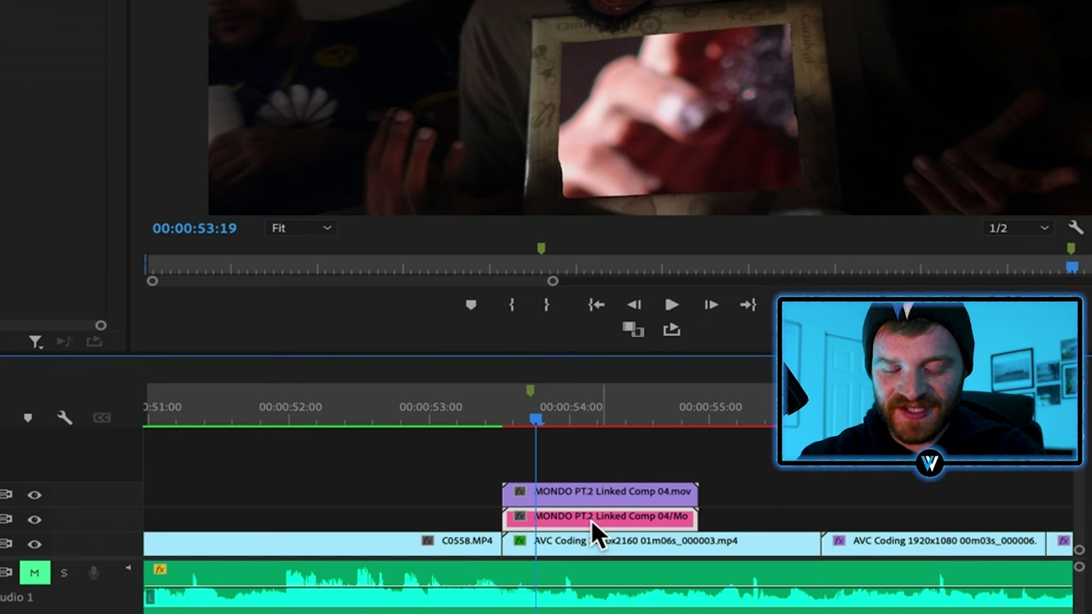
{"action": "left_click_drag", "start_coordinate": [591, 519], "coordinate": [619, 517]}
{"action": "left_click", "coordinate": [34, 471]}
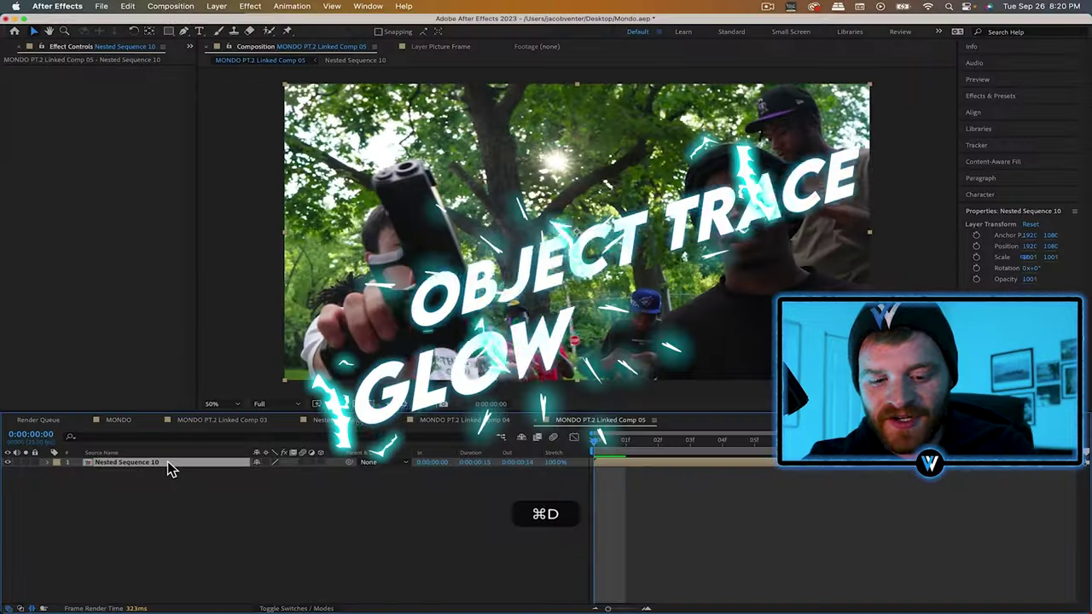
- In After Effects, duplicate Nested Sequence 10 in MONDO PT.2 Linked Comp 05 and open the upper copy for rotoscoping the gun
{"action": "key", "text": "super+d"}
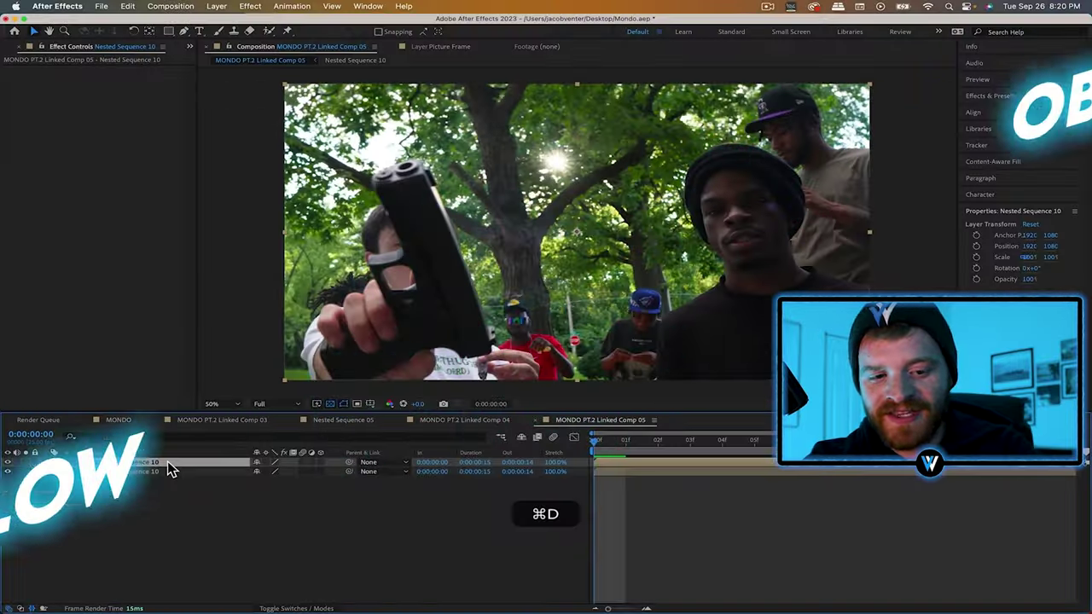
{"action": "double_click", "coordinate": [399, 188]}
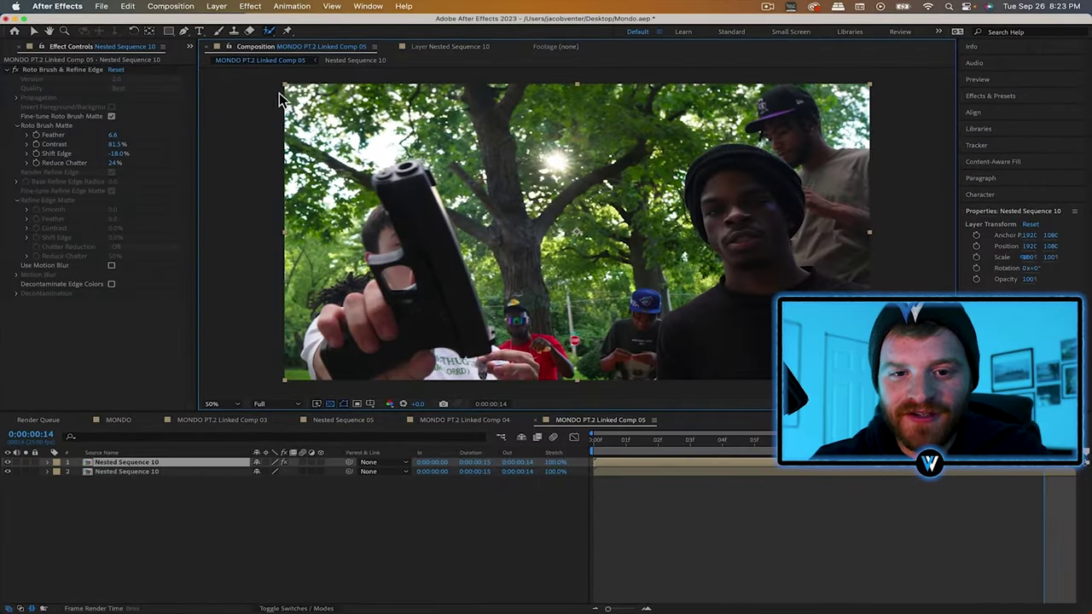
- Hide the lower Nested Sequence 10 layer and render the gun cutout composition with the Lossless with Alpha output module
{"action": "left_click", "coordinate": [16, 461]}
{"action": "left_click", "coordinate": [203, 499]}
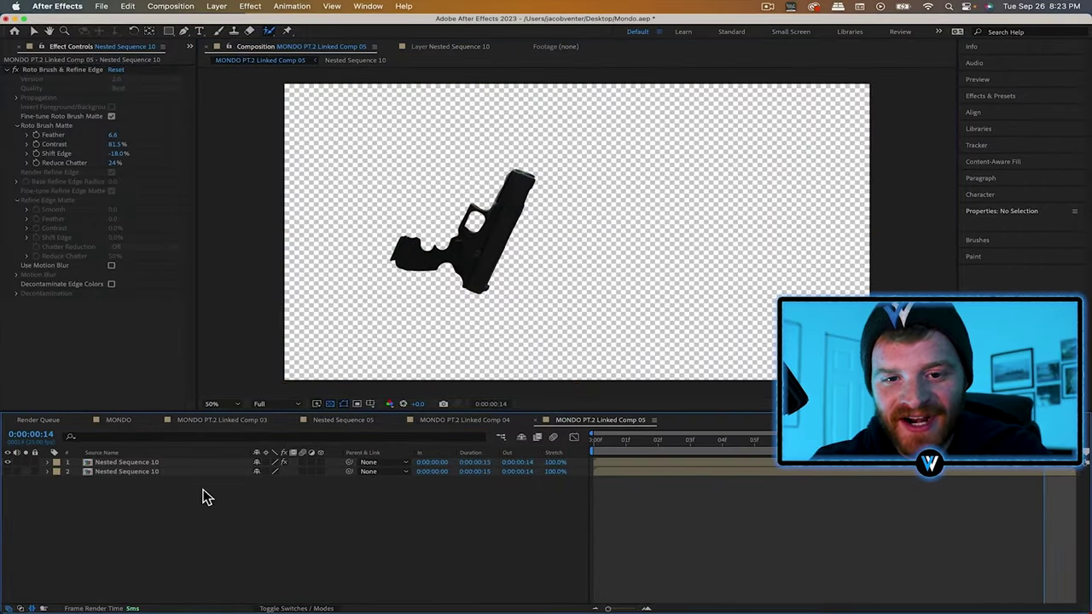
{"action": "left_click", "coordinate": [171, 6]}
{"action": "left_click", "coordinate": [218, 114]}
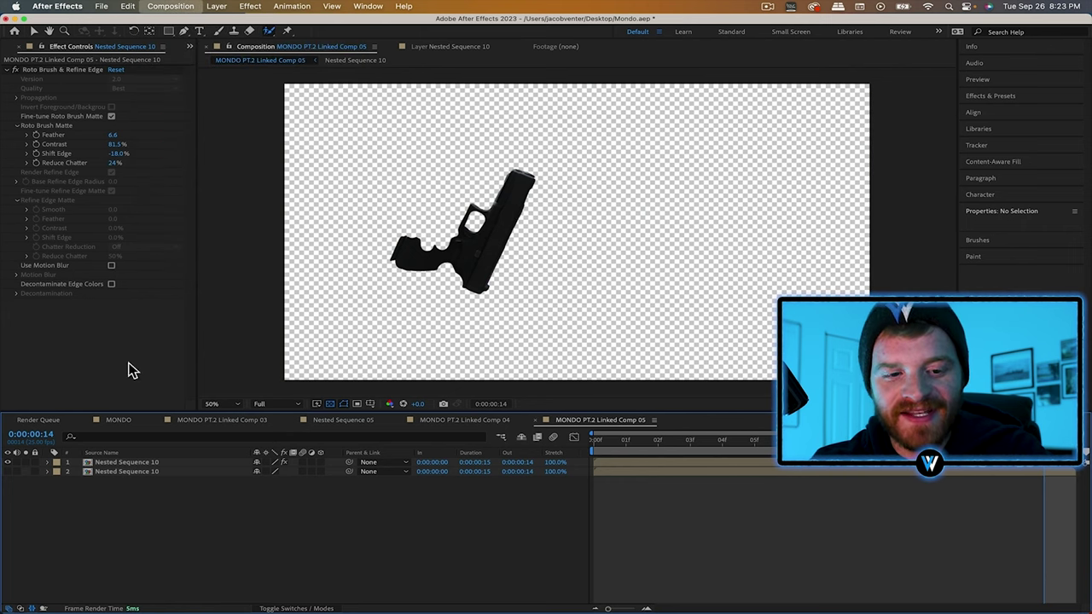
{"action": "left_click", "coordinate": [81, 540]}
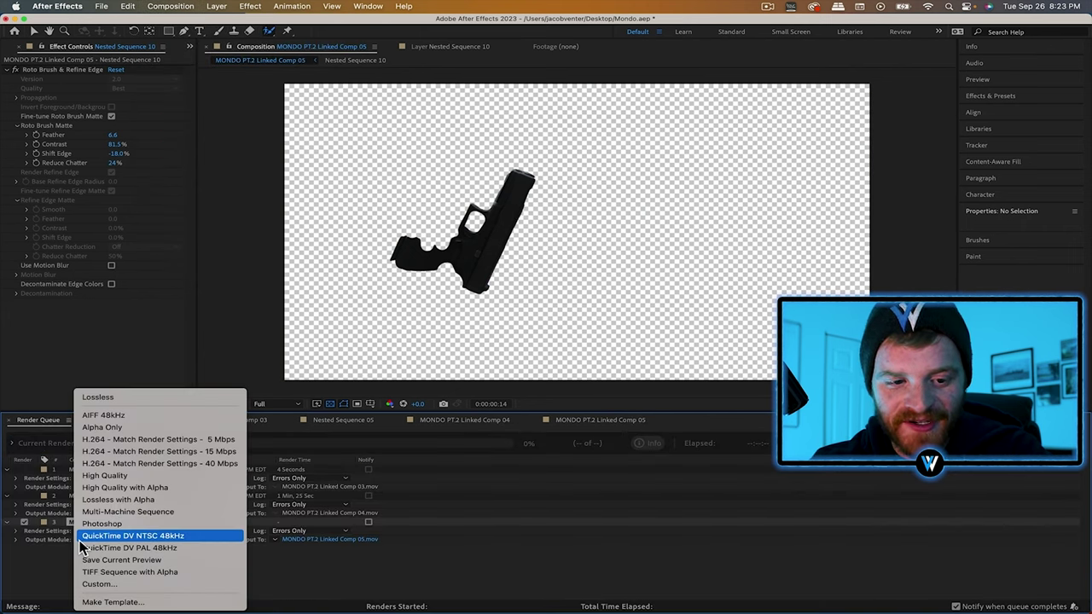
{"action": "left_click", "coordinate": [111, 499]}
{"action": "left_click", "coordinate": [1047, 443]}
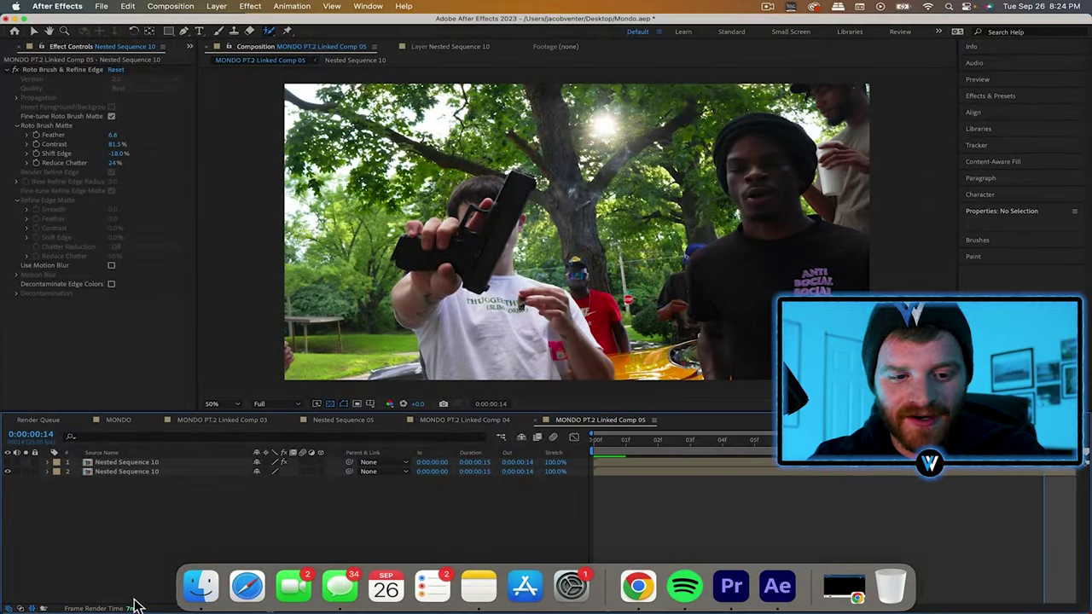
- Bring the rendered MONDO PT.2 Linked Comp 05.mov from the Desktop into the MONDO PT.2 Linked Comp 05 timeline
{"action": "left_click", "coordinate": [202, 586]}
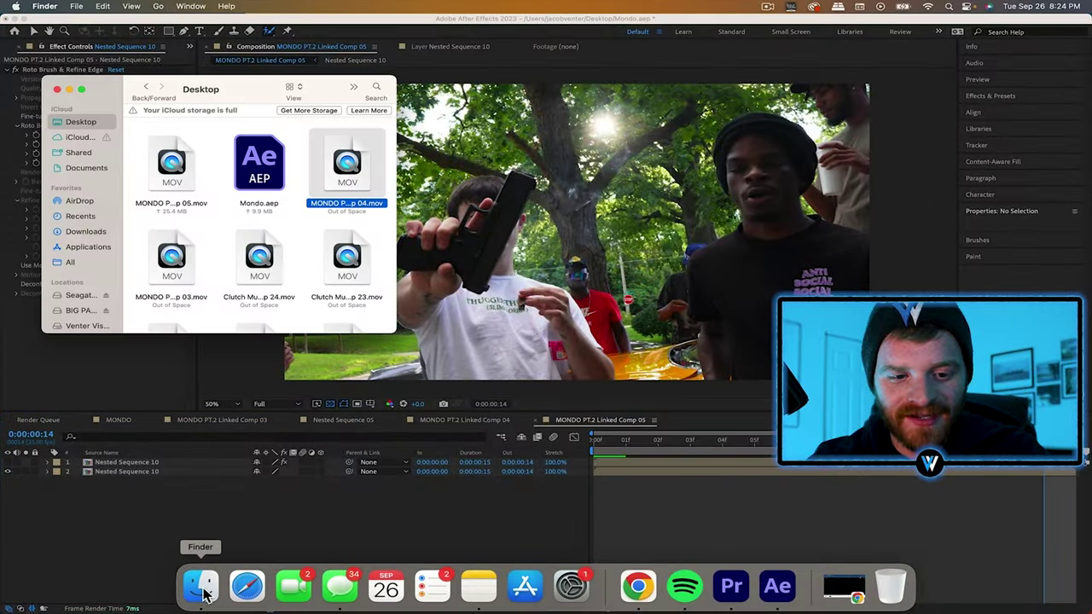
{"action": "left_click_drag", "start_coordinate": [161, 184], "coordinate": [141, 504]}
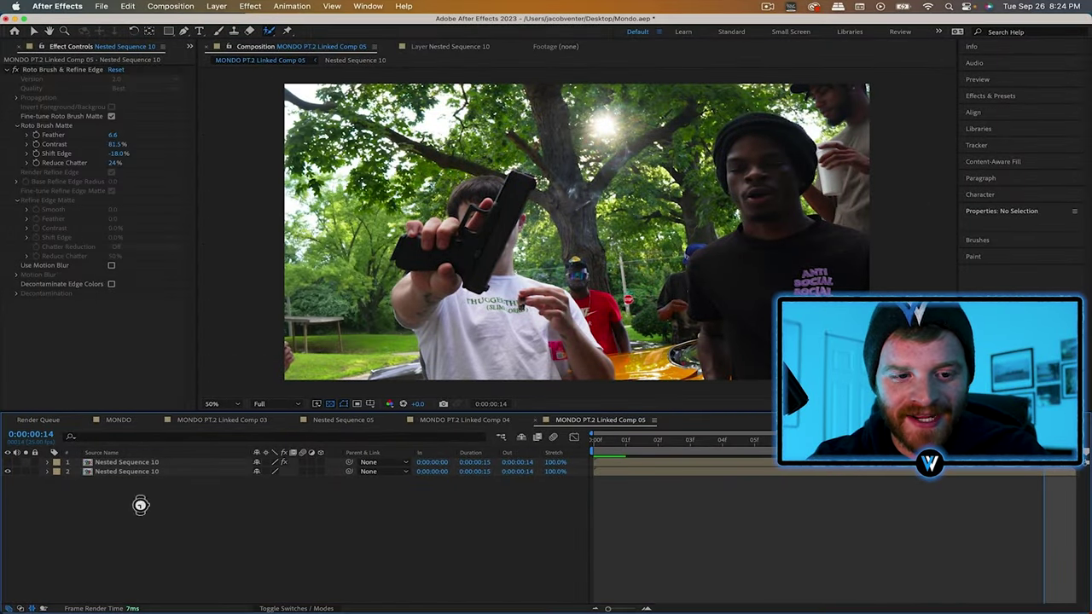
- Hide the bottom Nested Sequence 10 layer and auto-trace the rendered gun cutout's alpha over the work area onto a new layer
{"action": "key", "text": "space"}
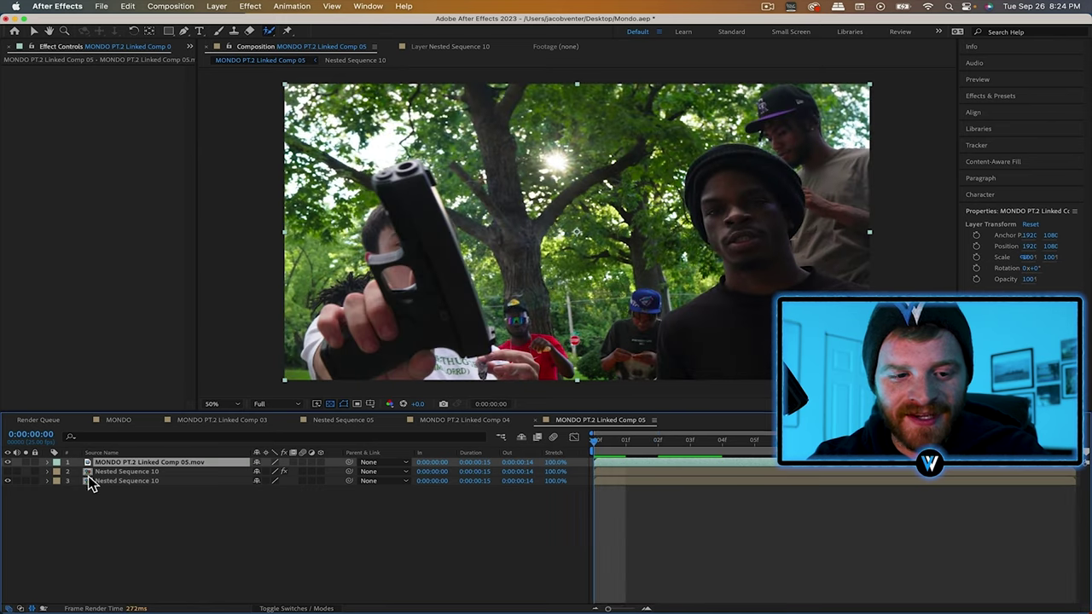
{"action": "left_click", "coordinate": [8, 482]}
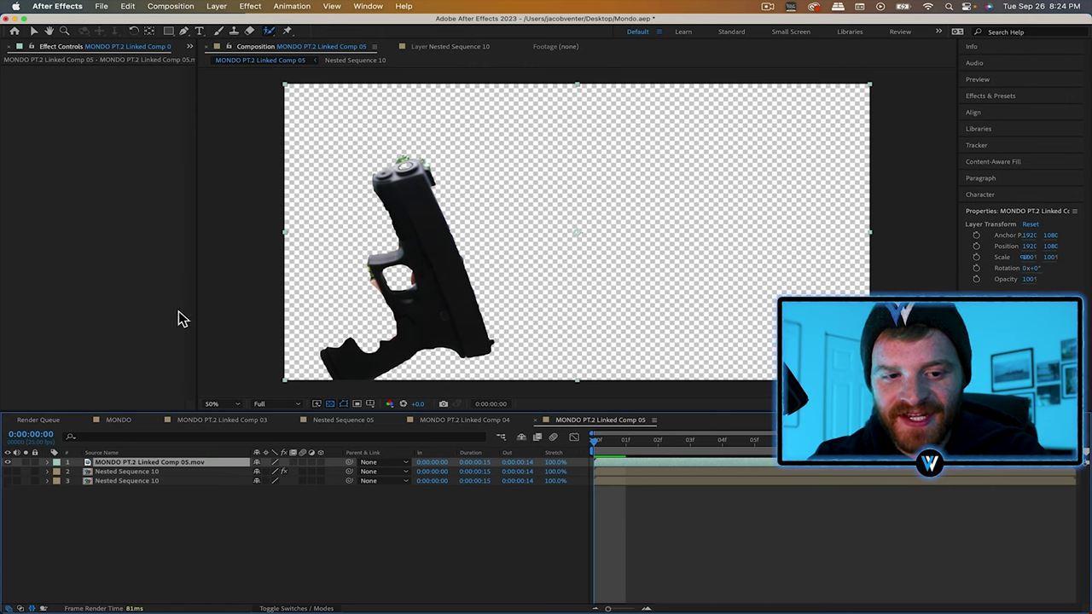
{"action": "left_click", "coordinate": [215, 7]}
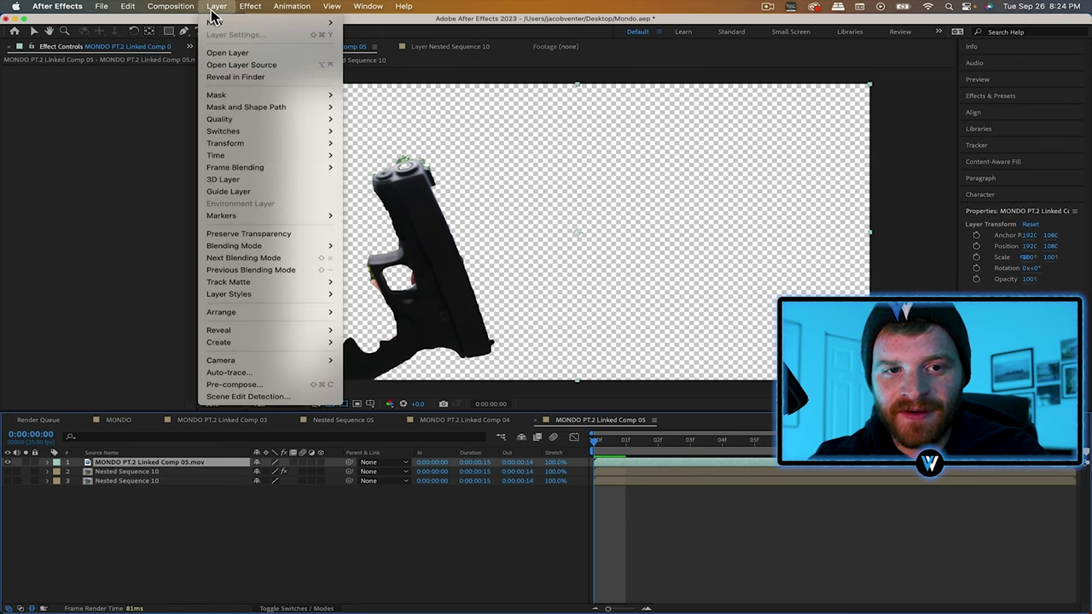
{"action": "left_click", "coordinate": [271, 381]}
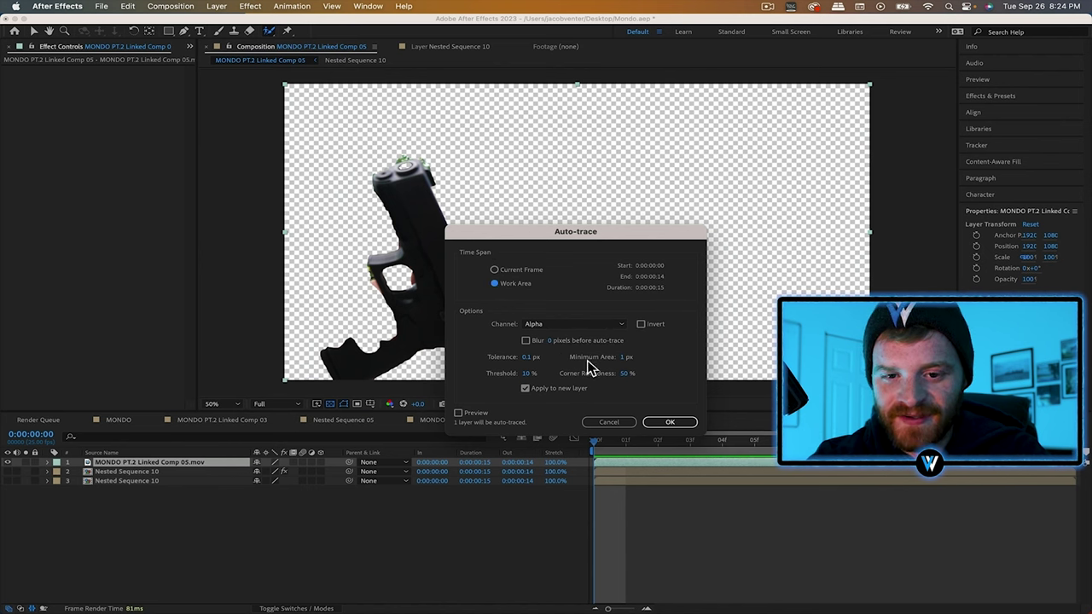
{"action": "left_click", "coordinate": [669, 423]}
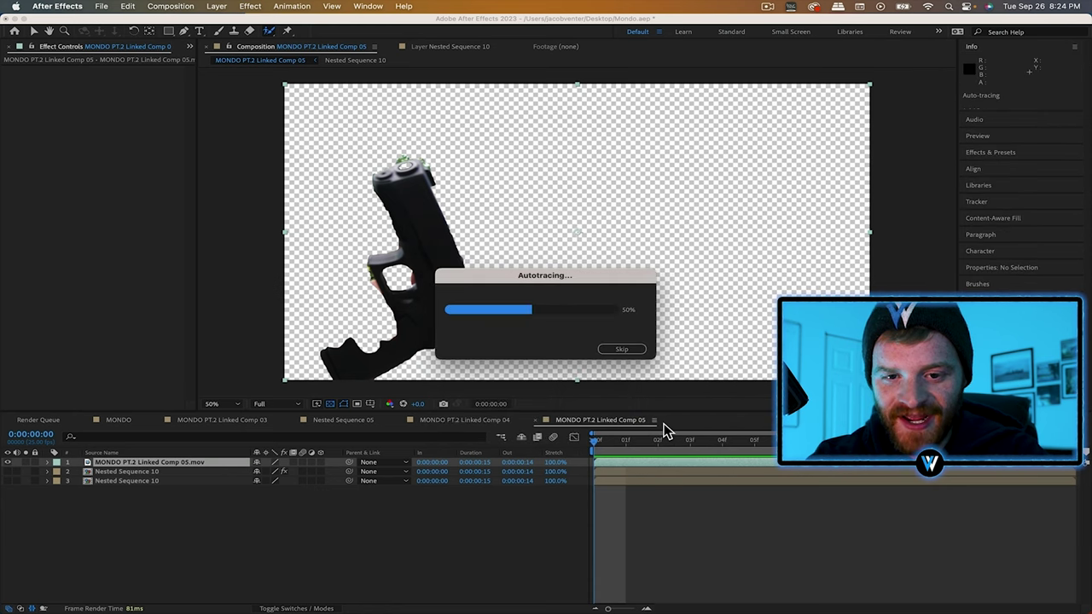
- Find the Saber effect and apply it to the auto-traced layer
{"action": "left_click", "coordinate": [991, 152]}
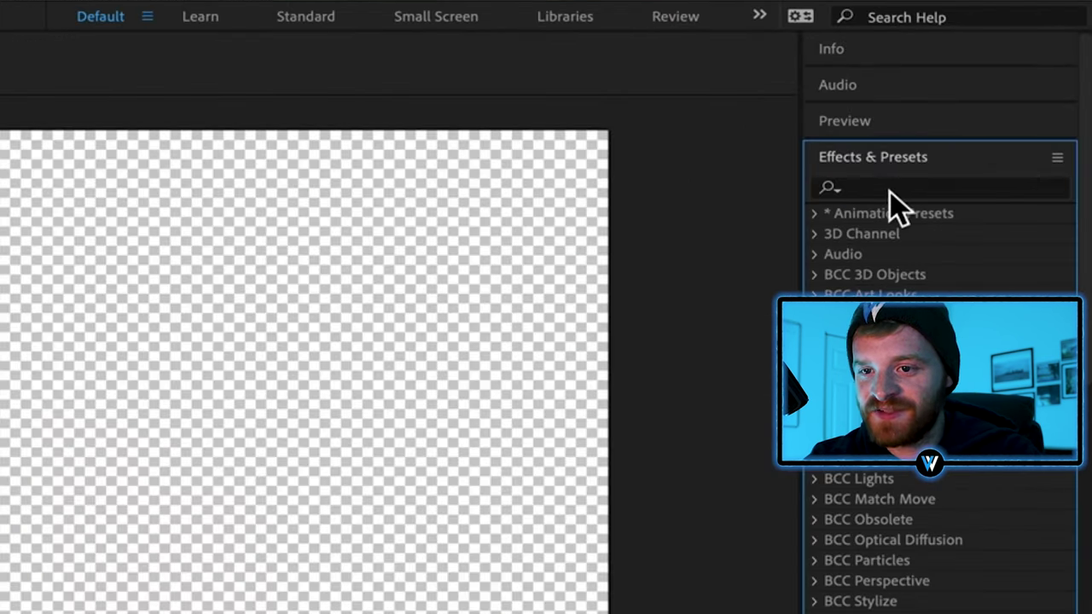
{"action": "left_click", "coordinate": [890, 190]}
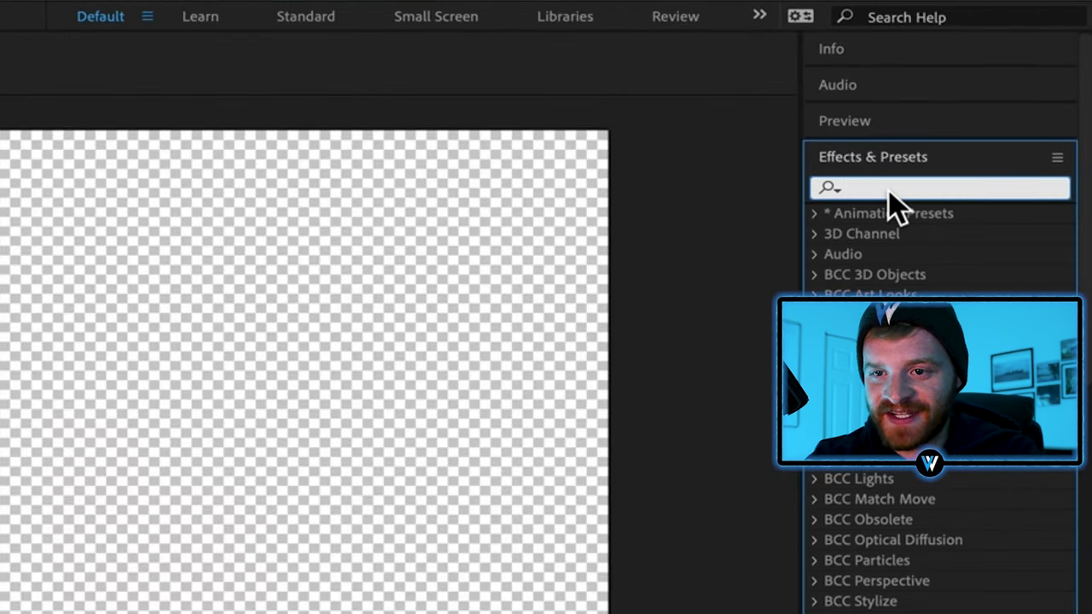
{"action": "type", "text": "saber"}
{"action": "left_click", "coordinate": [887, 234]}
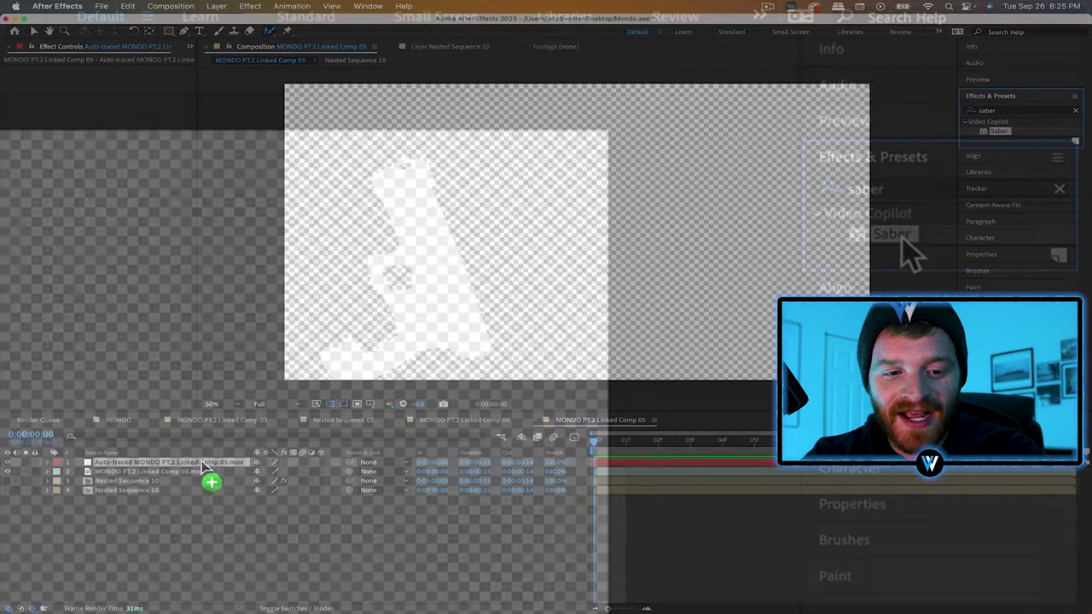
{"action": "left_click_drag", "start_coordinate": [892, 235], "coordinate": [202, 463]}
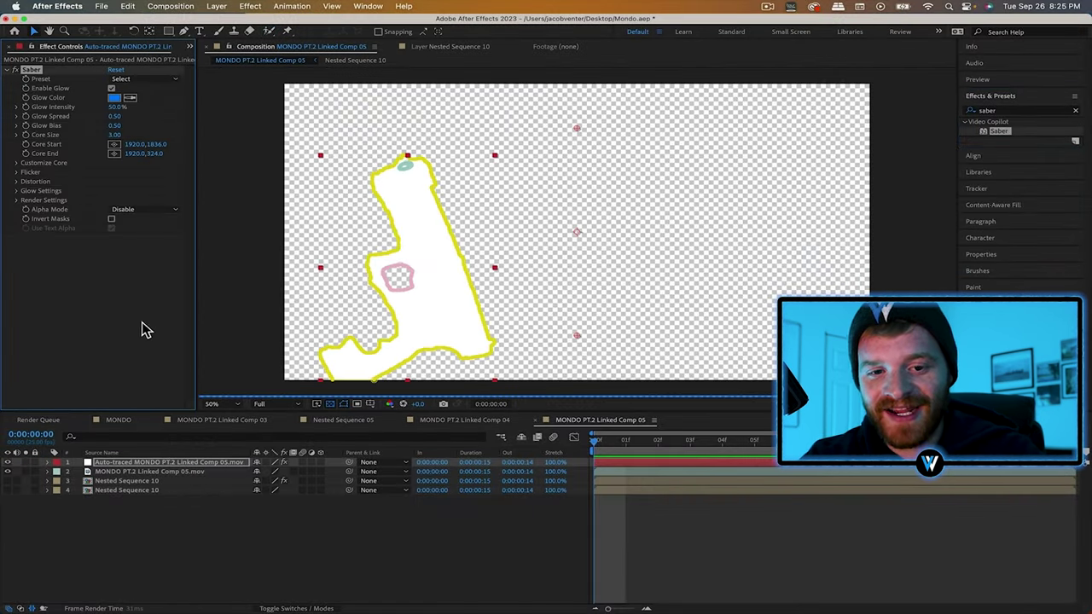
- Set Saber's Core Type to Layer Masks and its Composite Settings to Transparent
{"action": "left_click", "coordinate": [17, 163]}
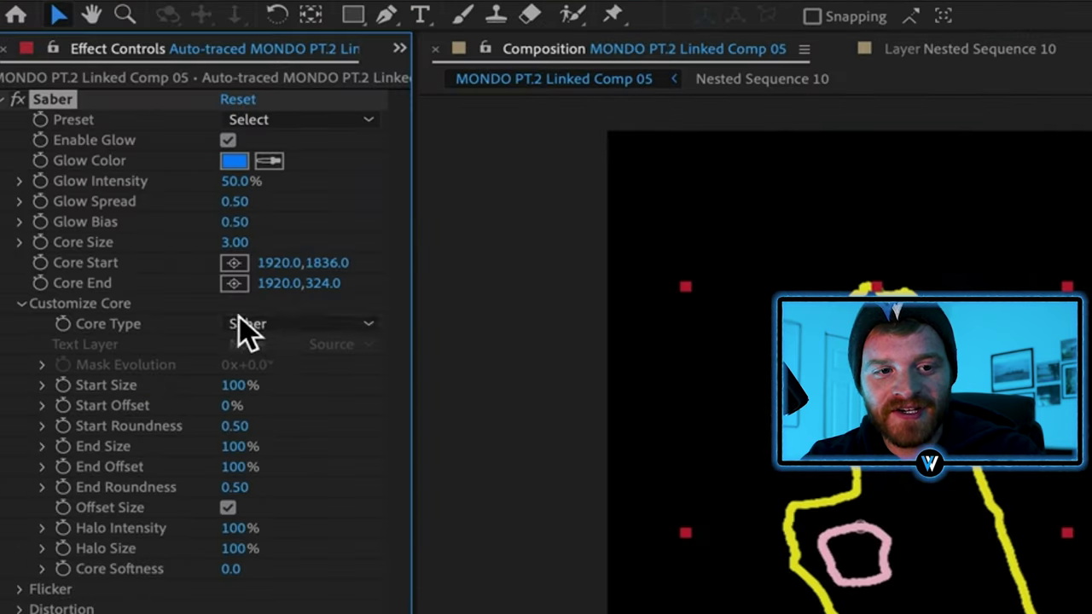
{"action": "left_click", "coordinate": [130, 172]}
{"action": "left_click", "coordinate": [143, 199]}
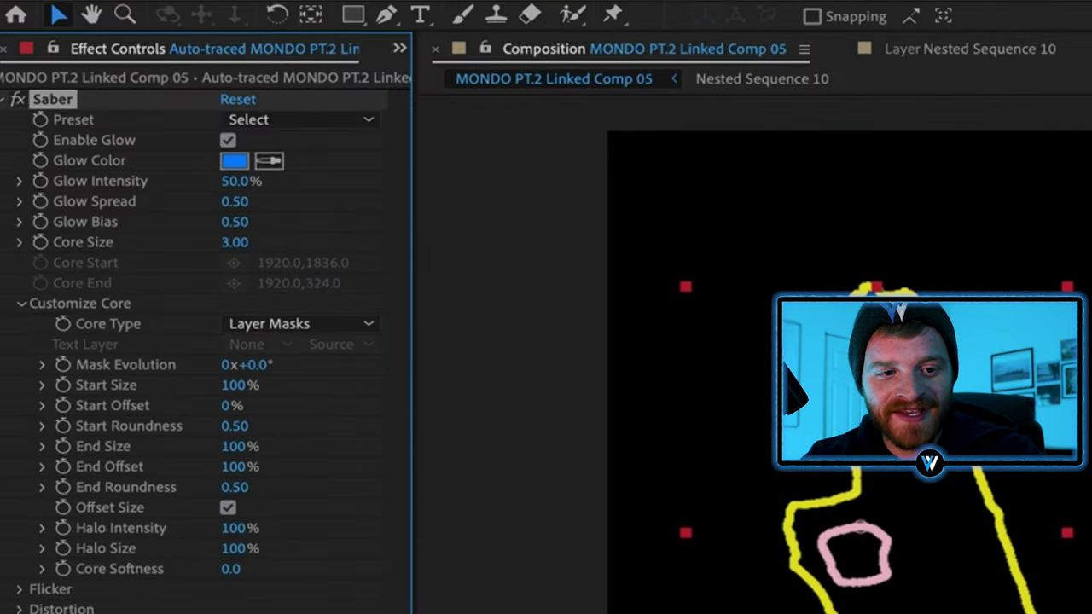
{"action": "left_click", "coordinate": [34, 326]}
{"action": "left_click", "coordinate": [132, 406]}
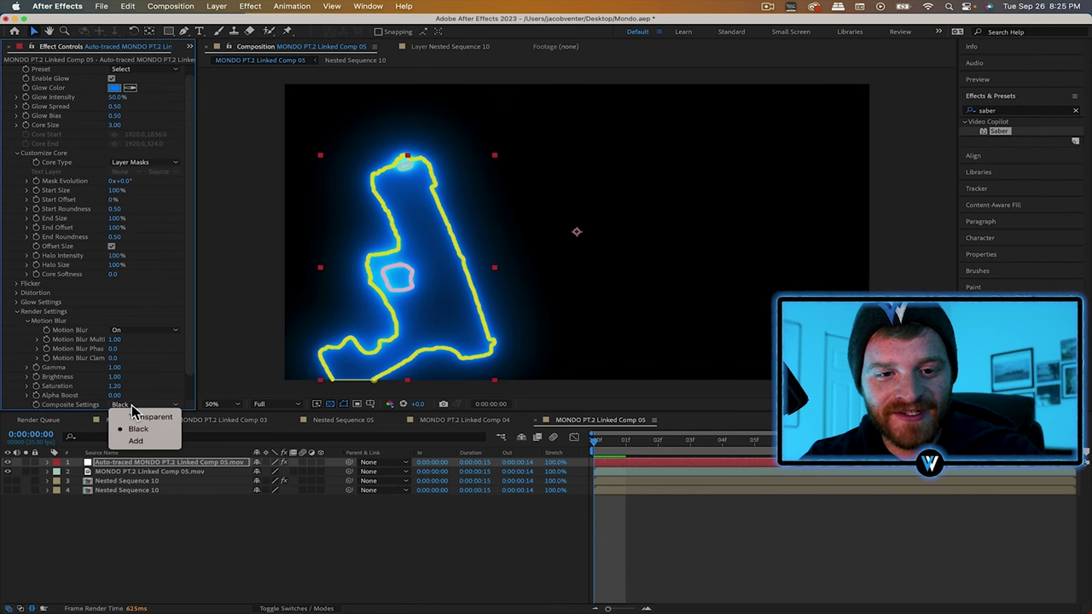
{"action": "left_click", "coordinate": [147, 418]}
- Place the auto-traced layer below the gun cutout layer and show the bottom Nested Sequence 10 layer
{"action": "left_click", "coordinate": [151, 533]}
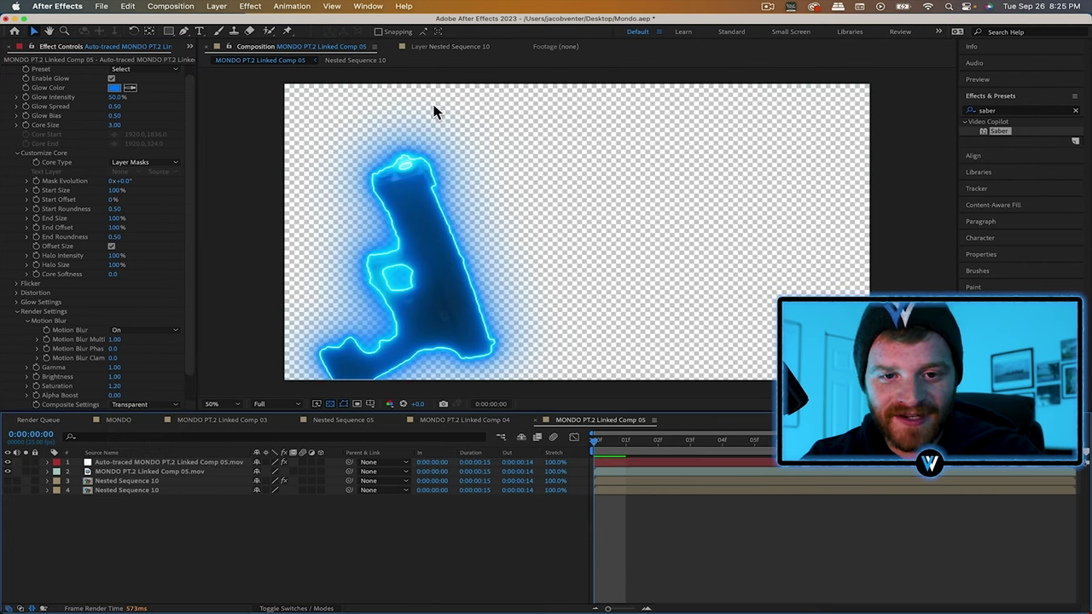
{"action": "left_click_drag", "start_coordinate": [176, 463], "coordinate": [195, 483]}
{"action": "left_click", "coordinate": [10, 499]}
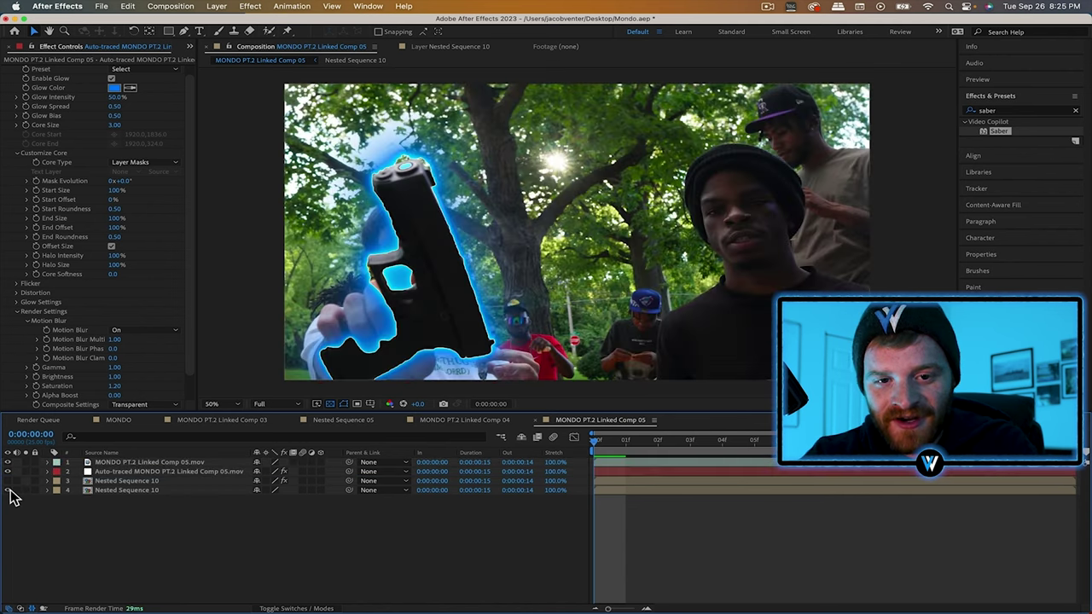
- Apply Saber's Fuel preset and set Glow Intensity to 167%, Glow Spread to 0.10, Glow Bias to 0.44 and Core Size to 0.30
{"action": "left_click", "coordinate": [138, 80]}
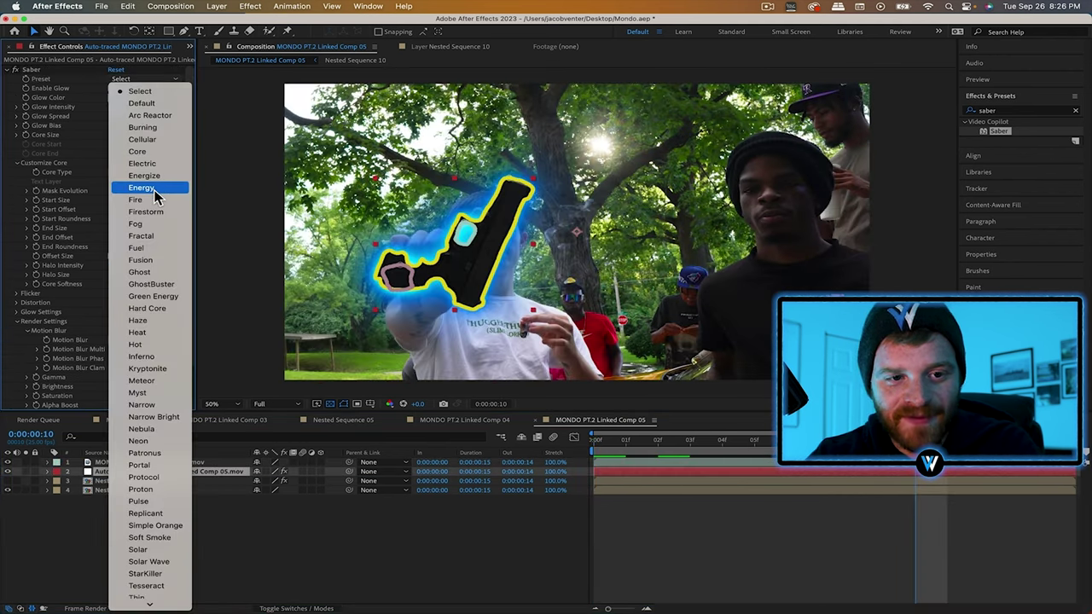
{"action": "left_click", "coordinate": [146, 246]}
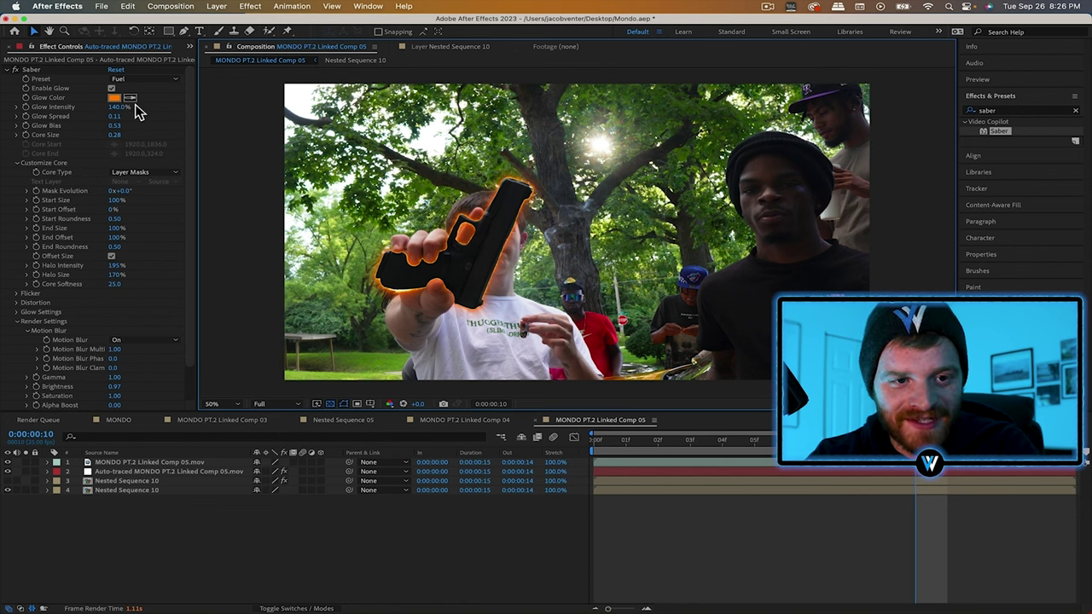
{"action": "left_click_drag", "start_coordinate": [112, 107], "coordinate": [134, 107]}
{"action": "left_click", "coordinate": [245, 137]}
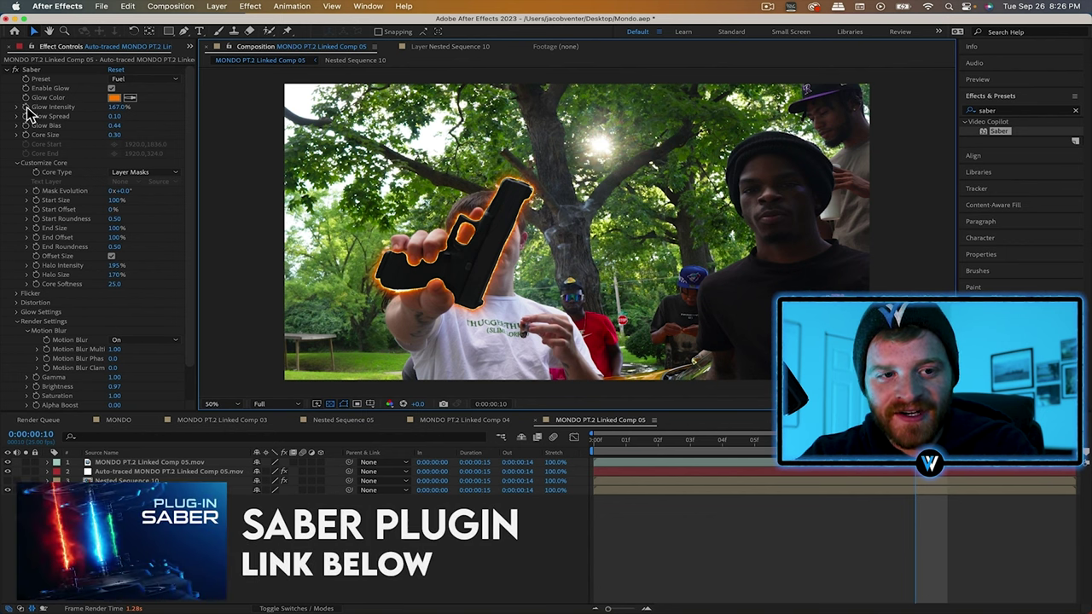
- Keyframe Saber's Glow Intensity, Glow Spread, Glow Bias and Core Size, and move those keyframes to the end of the layer
{"action": "left_click", "coordinate": [26, 107]}
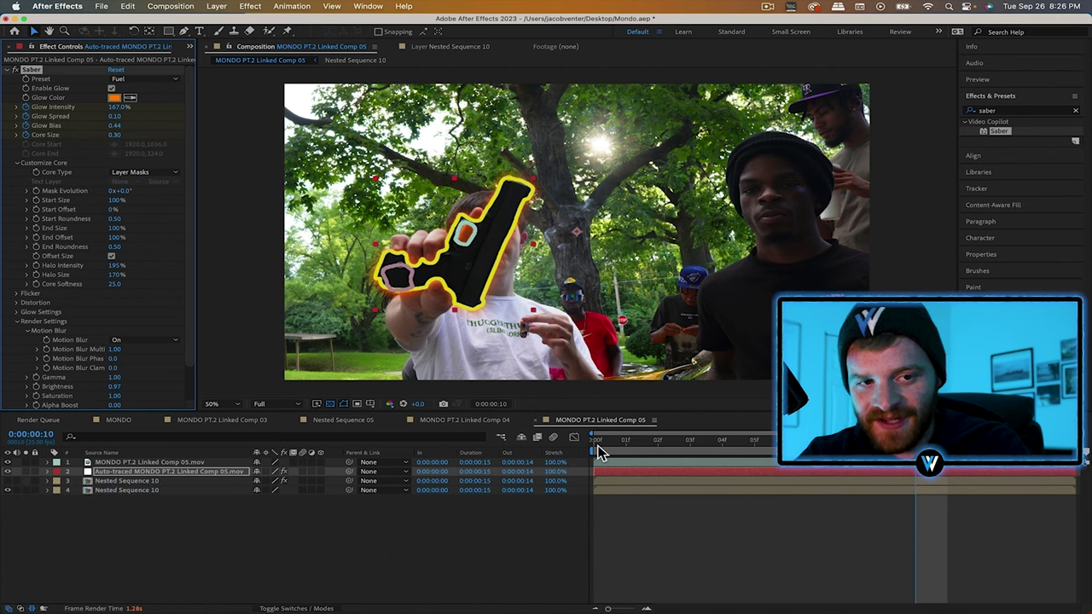
{"action": "key", "text": "u"}
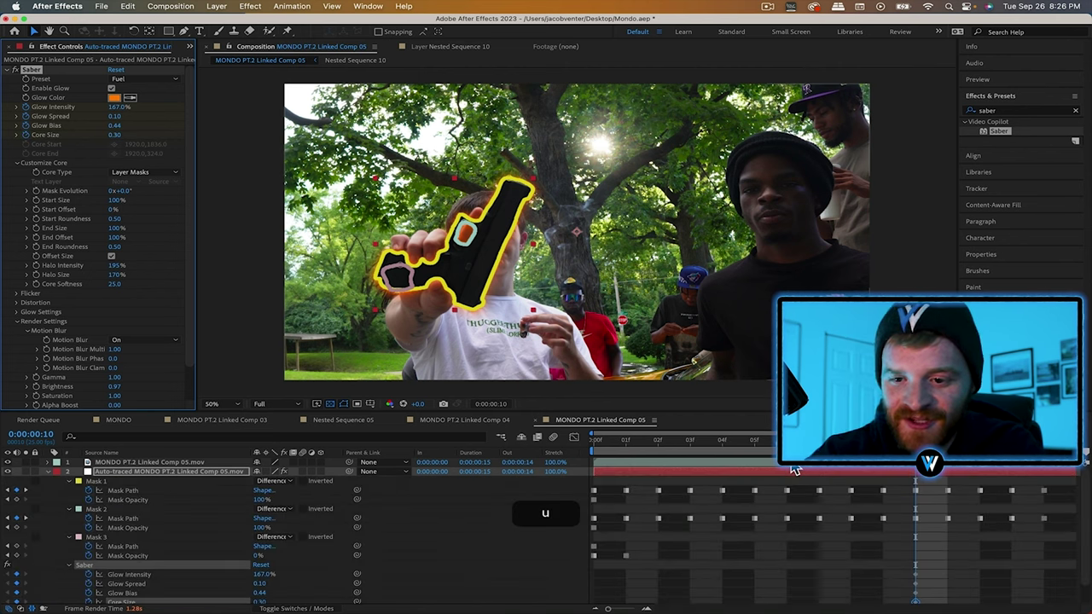
{"action": "scroll", "coordinate": [896, 529], "scroll_direction": "down", "scroll_amount": 2}
{"action": "left_click_drag", "start_coordinate": [954, 534], "coordinate": [901, 585]}
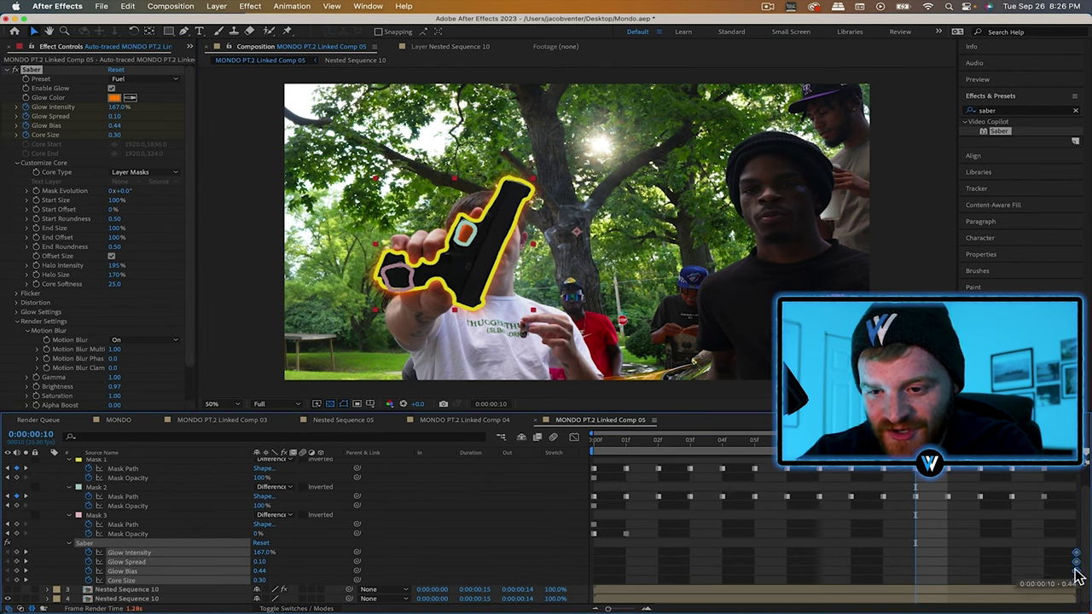
- At the first frame, set Saber's Glow Intensity, Glow Spread, Glow Bias and Core Size to 0, and collapse the layer's properties
{"action": "left_click", "coordinate": [610, 441]}
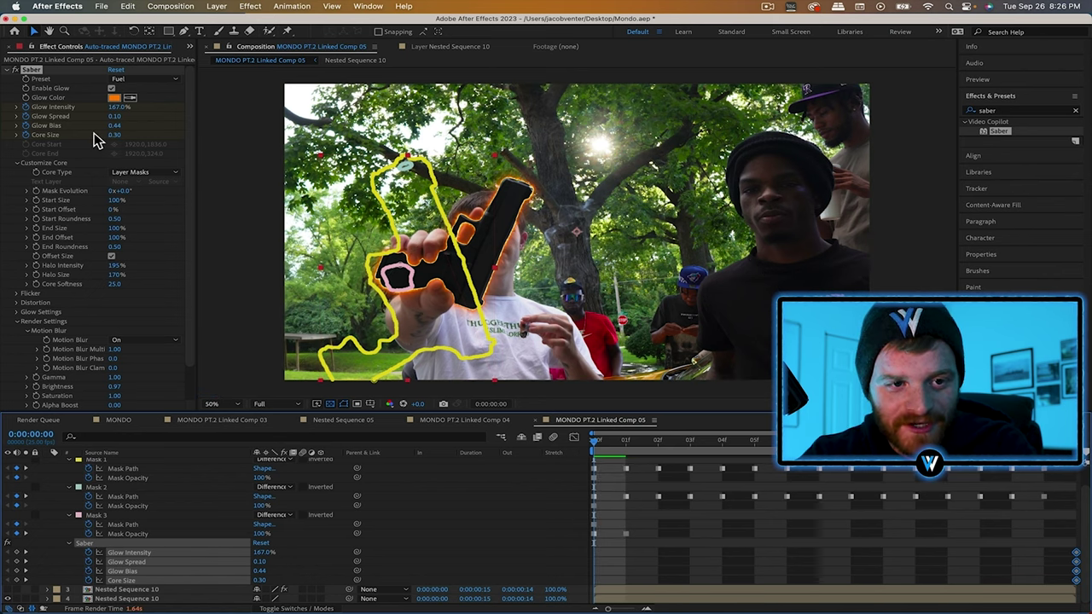
{"action": "type", "text": "0"}
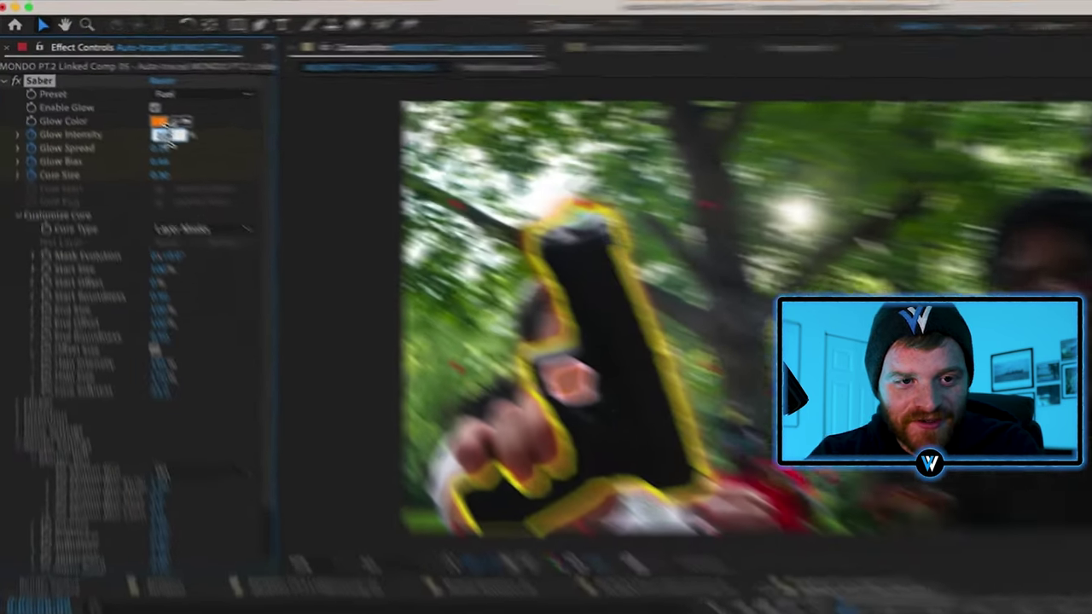
{"action": "key", "text": "Tab"}
{"action": "type", "text": "0"}
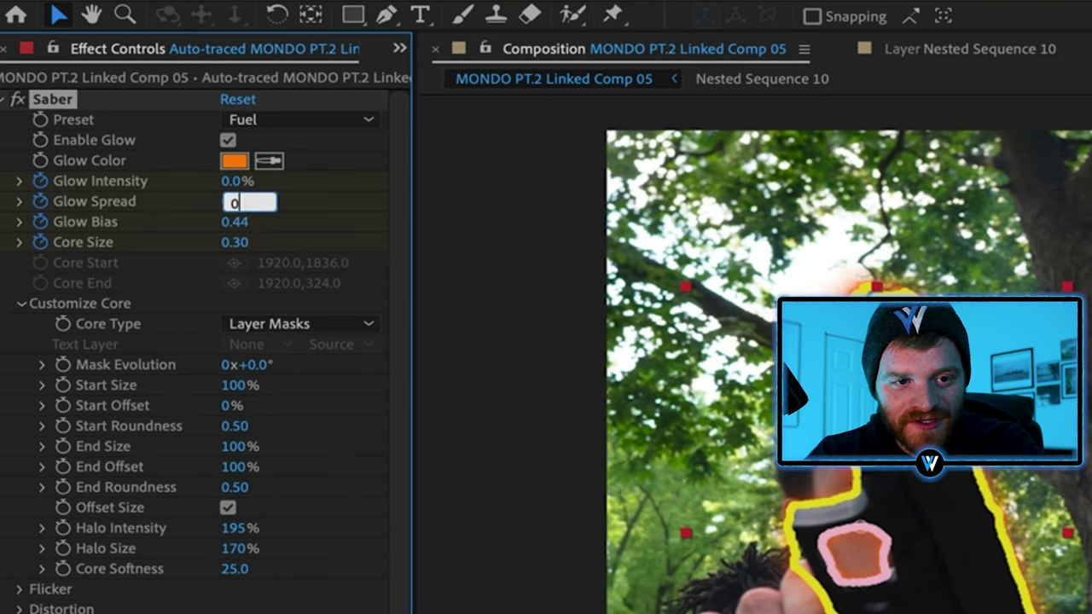
{"action": "key", "text": "Return"}
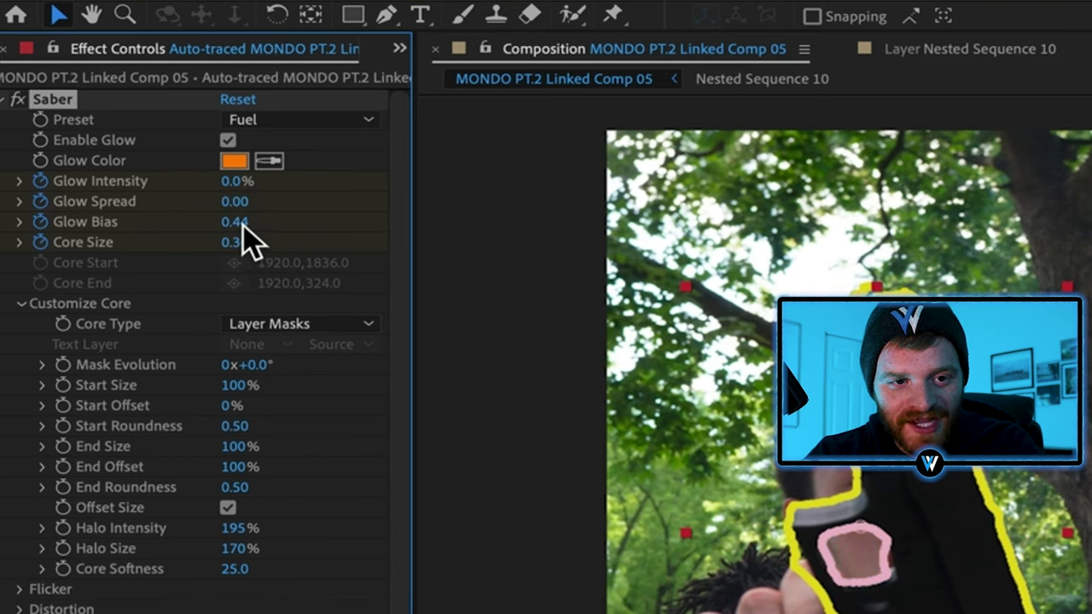
{"action": "left_click", "coordinate": [239, 224]}
{"action": "type", "text": "0"}
{"action": "key", "text": "Return"}
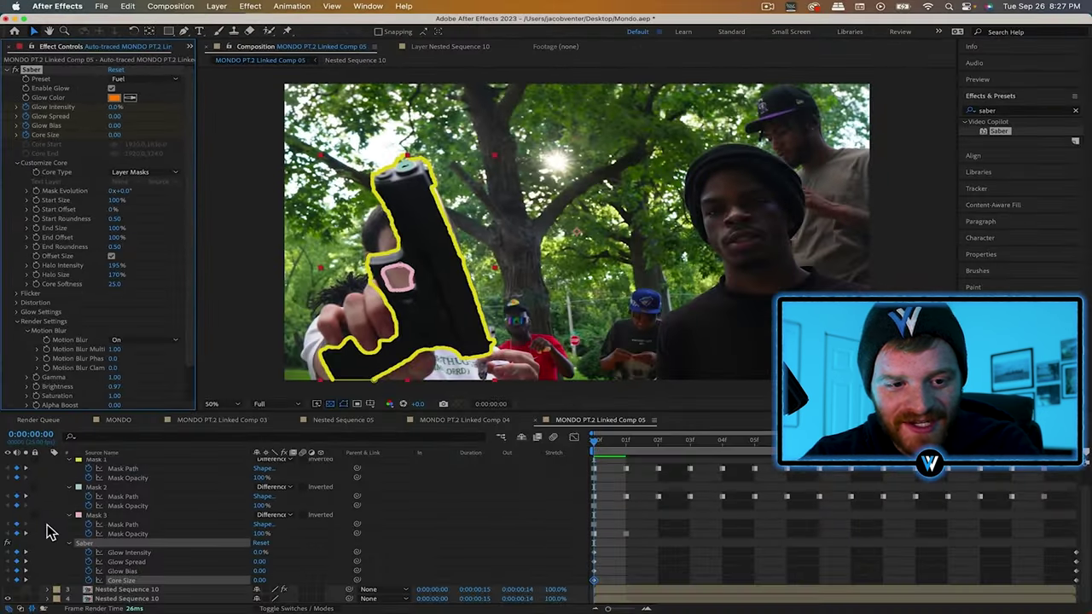
{"action": "scroll", "coordinate": [46, 532], "scroll_direction": "up", "scroll_amount": 2}
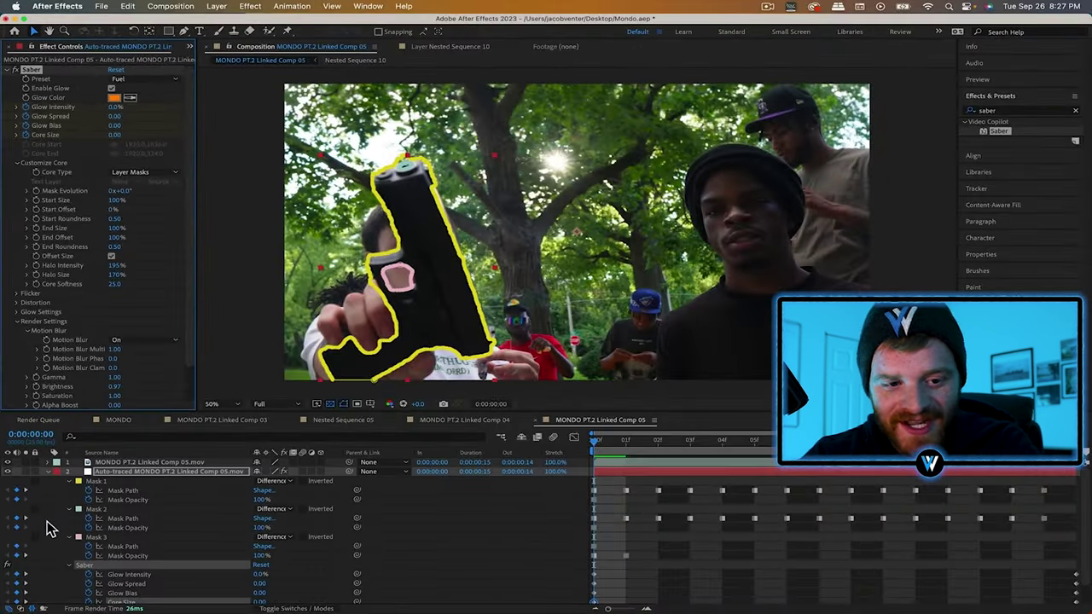
{"action": "left_click", "coordinate": [48, 472]}
{"action": "left_click", "coordinate": [252, 538]}
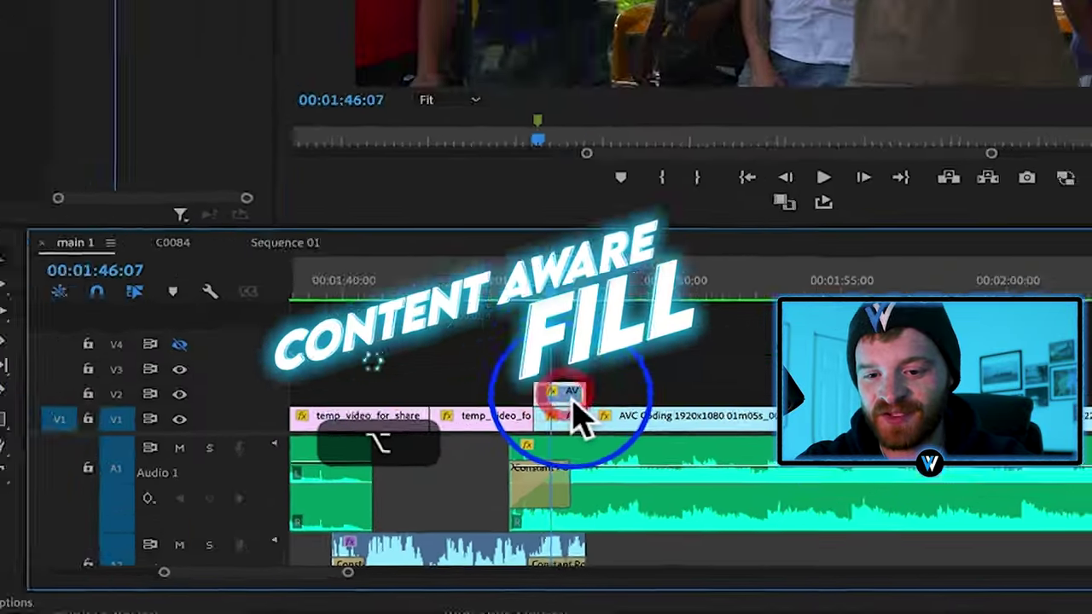
- In Premiere Pro, nest the duplicated clip on V2 and replace it with a linked After Effects composition
{"action": "right_click", "coordinate": [495, 329]}
{"action": "left_click", "coordinate": [705, 319]}
{"action": "left_click", "coordinate": [559, 328]}
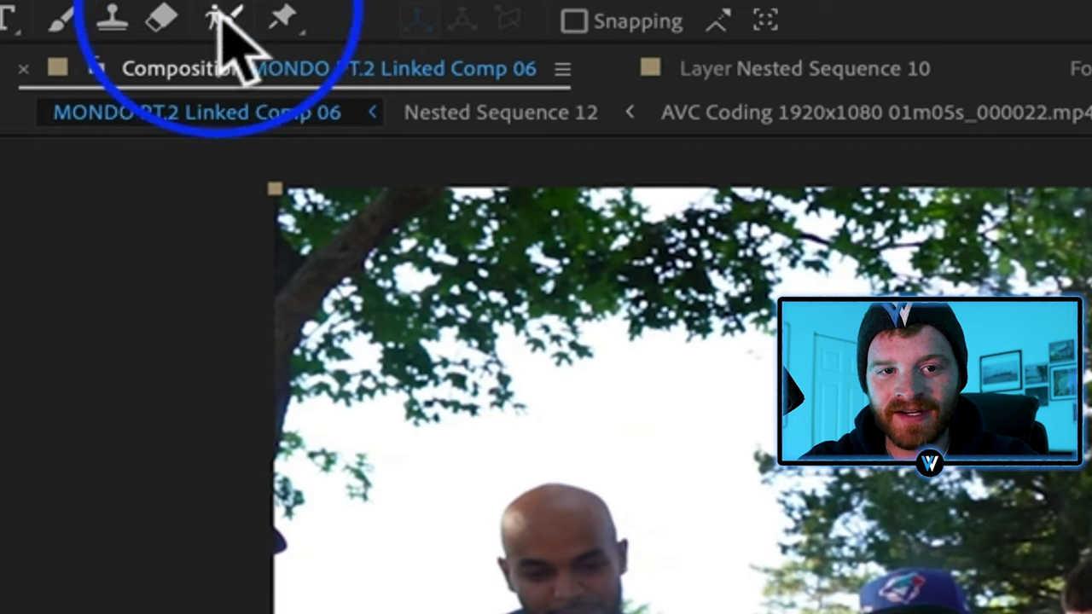
- In After Effects, rotoscope the man holding the white cup in Nested Sequence 12 with the Roto Brush and check the cutout in the composition
{"action": "left_click", "coordinate": [217, 17]}
{"action": "double_click", "coordinate": [622, 286]}
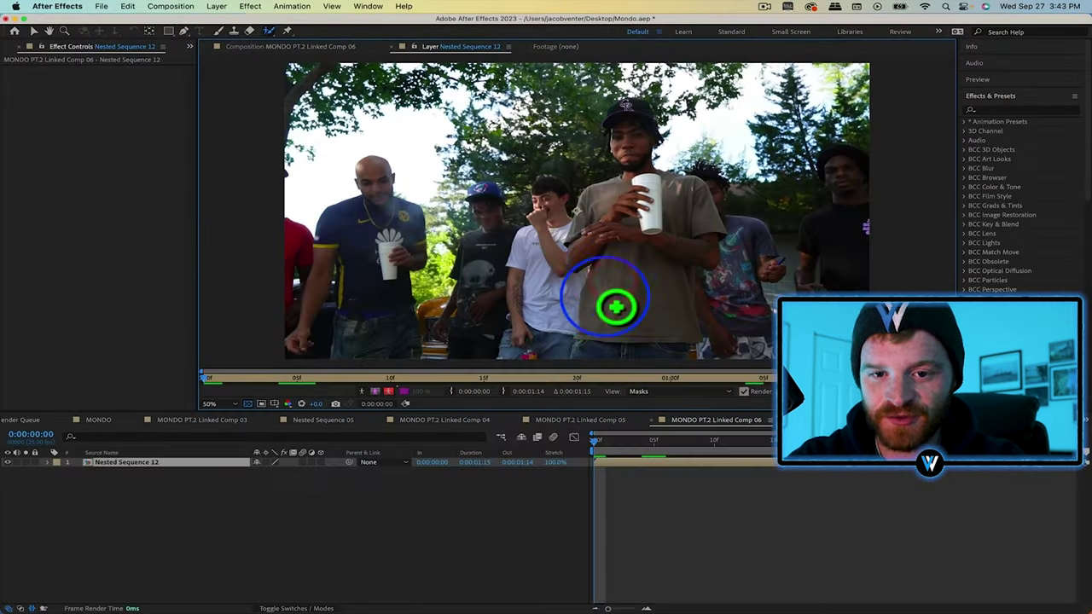
{"action": "mouse_move", "coordinate": [575, 354]}
{"action": "left_mouse_down"}
{"action": "mouse_move", "coordinate": [592, 208]}
{"action": "mouse_move", "coordinate": [639, 178]}
{"action": "mouse_move", "coordinate": [617, 119]}
{"action": "left_mouse_up"}
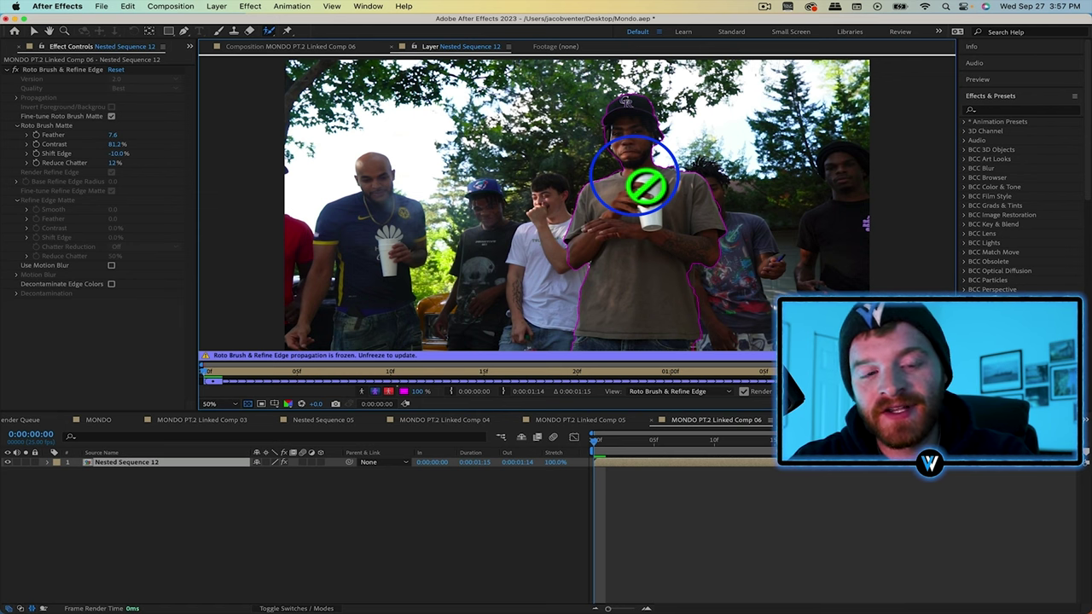
{"action": "left_click", "coordinate": [256, 48]}
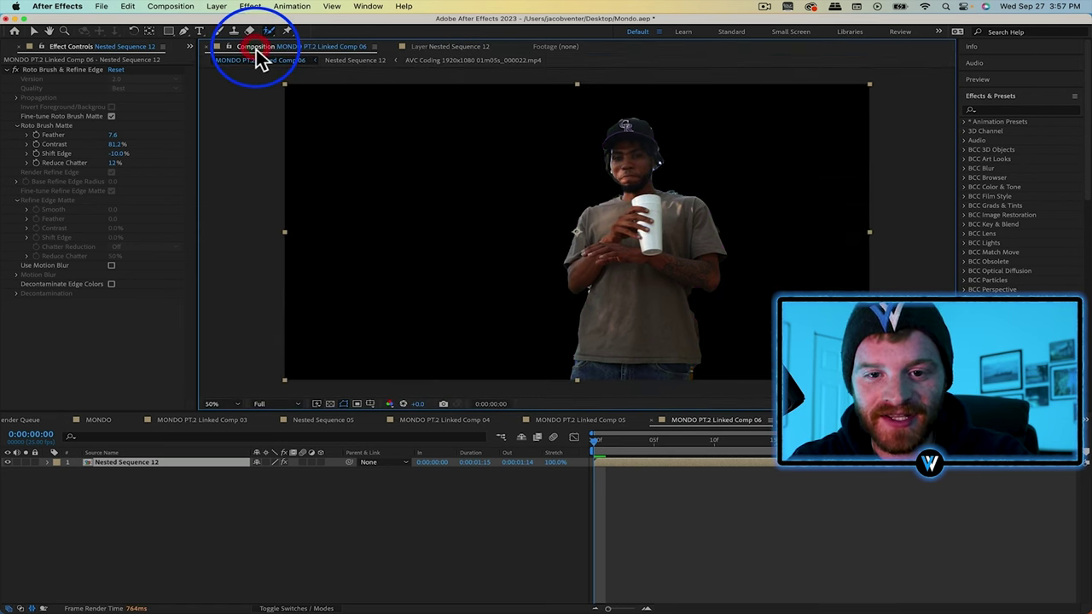
{"action": "left_click", "coordinate": [665, 440]}
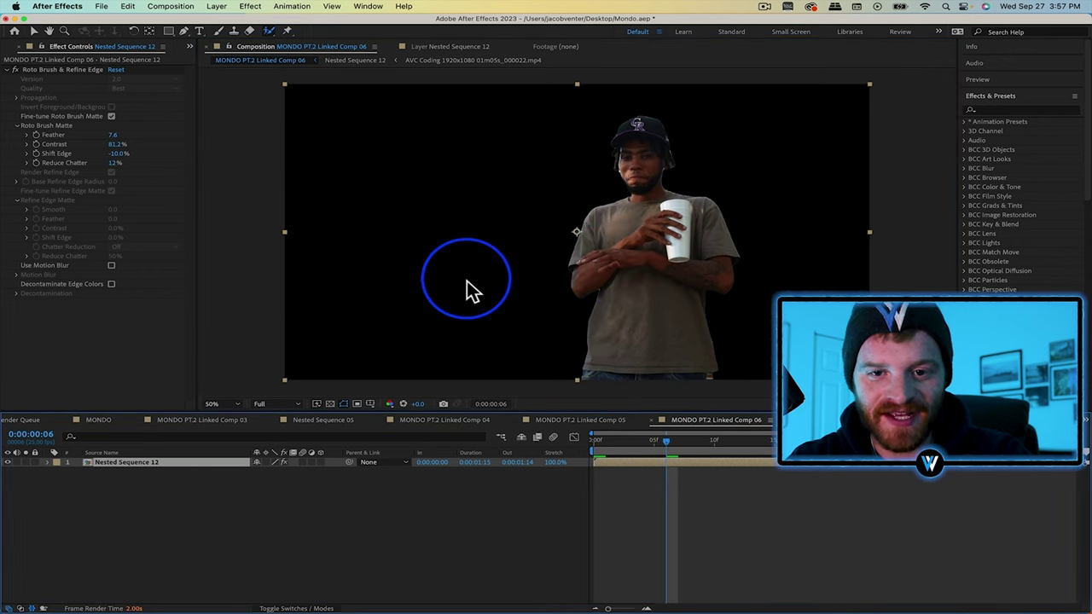
- Duplicate the rotoscoped Nested Sequence 12 layer and select the lower copy, with the playhead at the first frame
{"action": "left_click", "coordinate": [197, 465]}
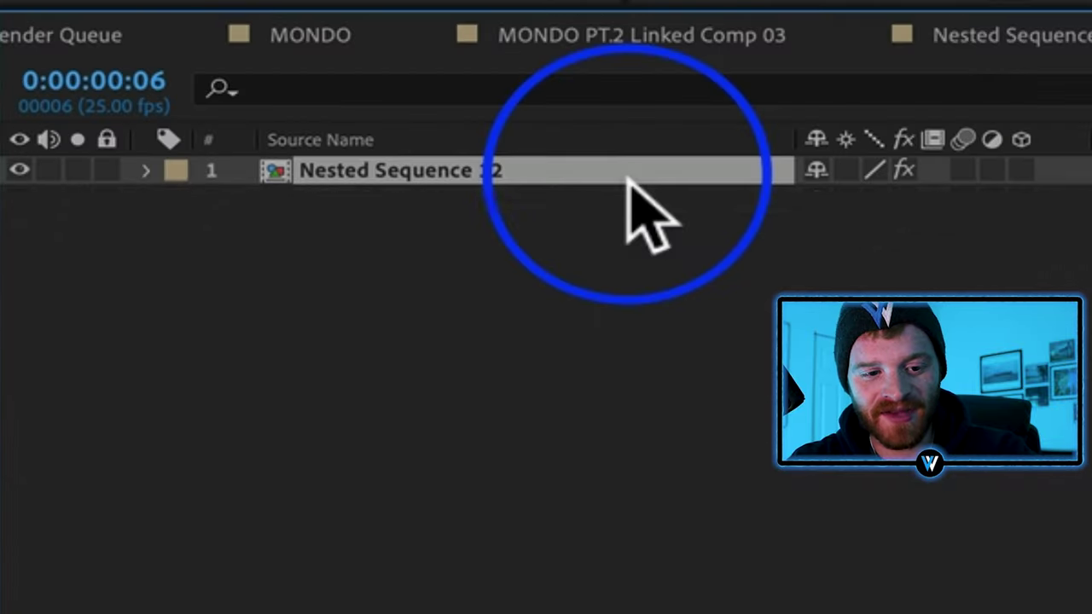
{"action": "key", "text": "super+d"}
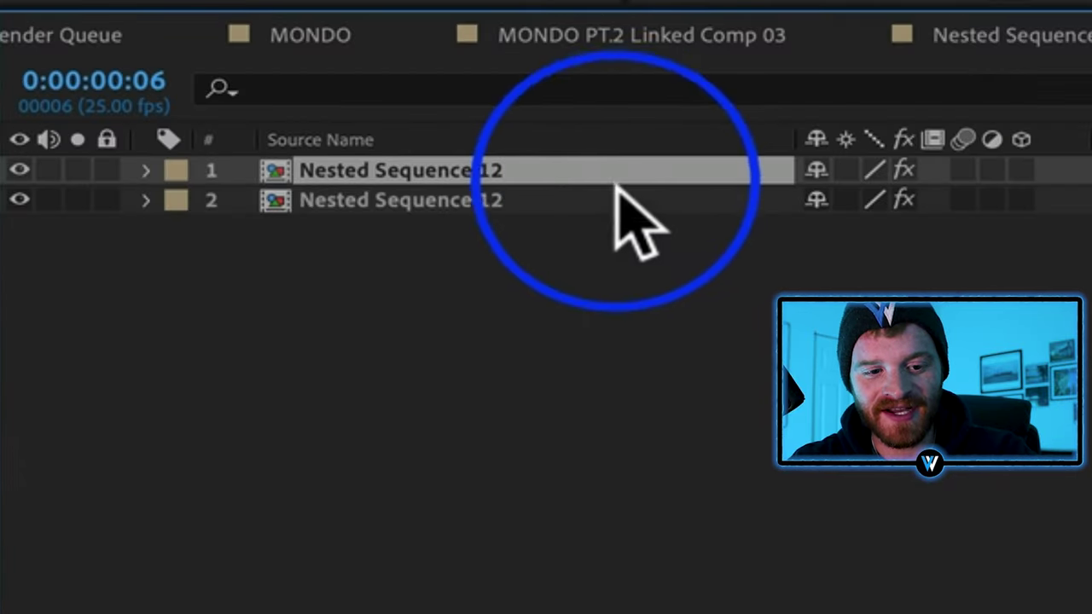
{"action": "left_click", "coordinate": [187, 472]}
{"action": "key", "text": "Home"}
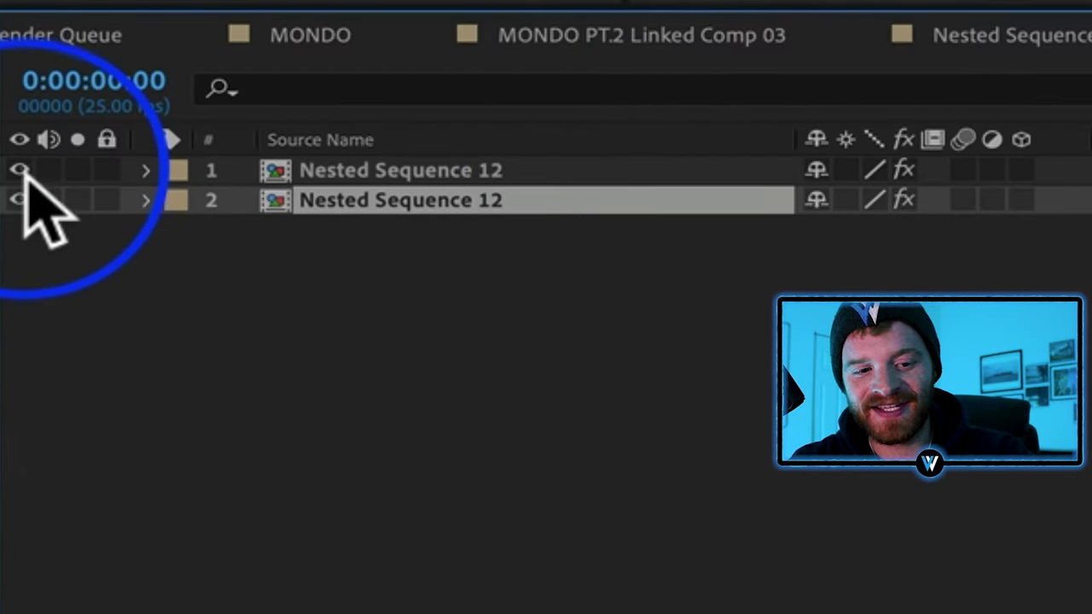
- Hide the upper Nested Sequence 12 layer, then unfreeze the lower copy's Roto Brush, invert its foreground and background, check the cutout and refreeze it
{"action": "left_click", "coordinate": [19, 171]}
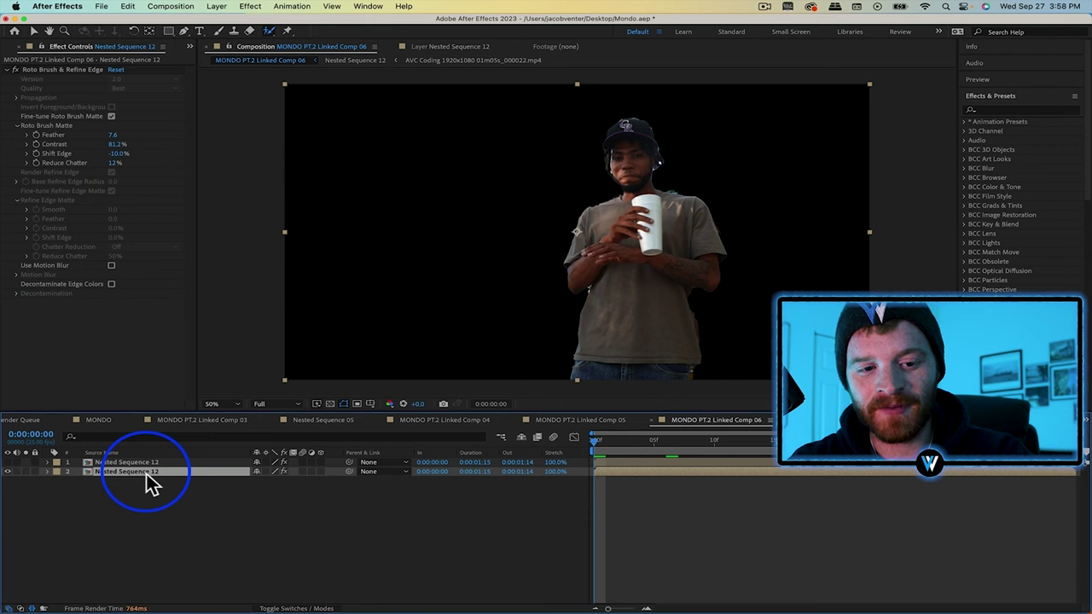
{"action": "double_click", "coordinate": [146, 473]}
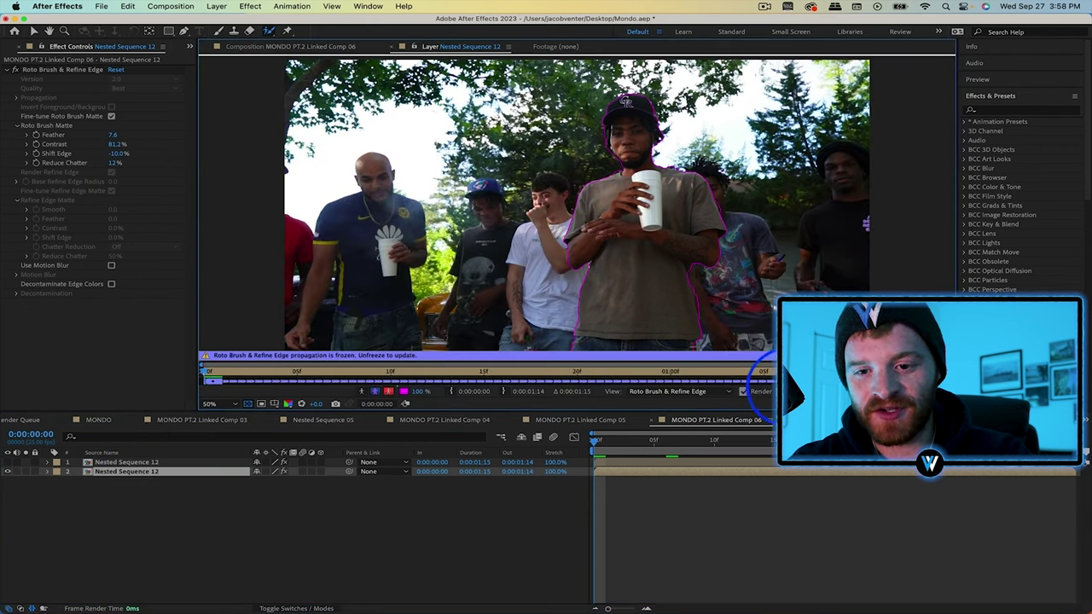
{"action": "left_click", "coordinate": [773, 391]}
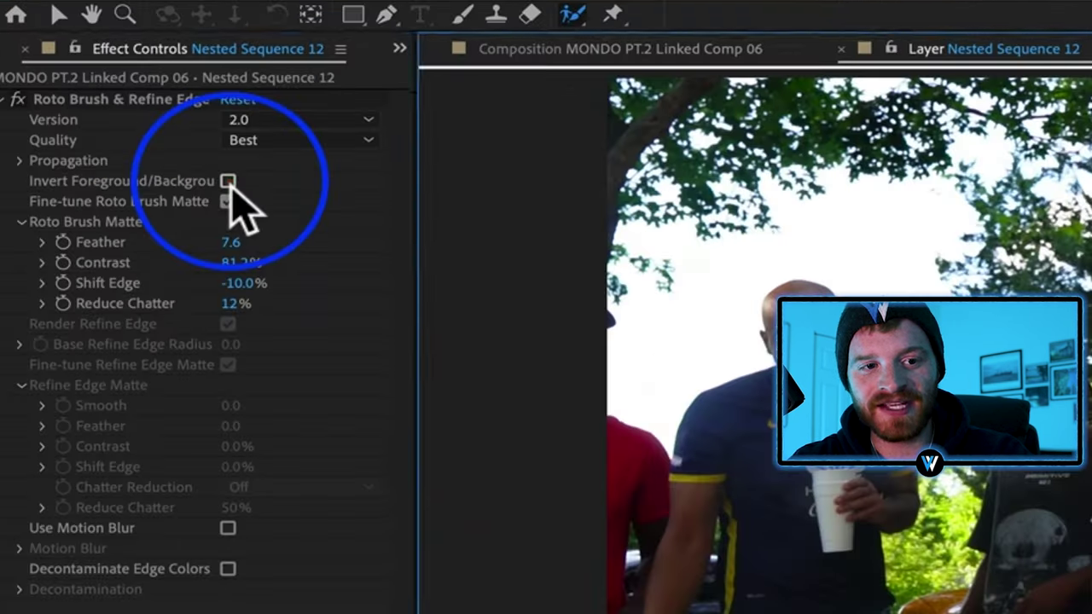
{"action": "left_click", "coordinate": [228, 181]}
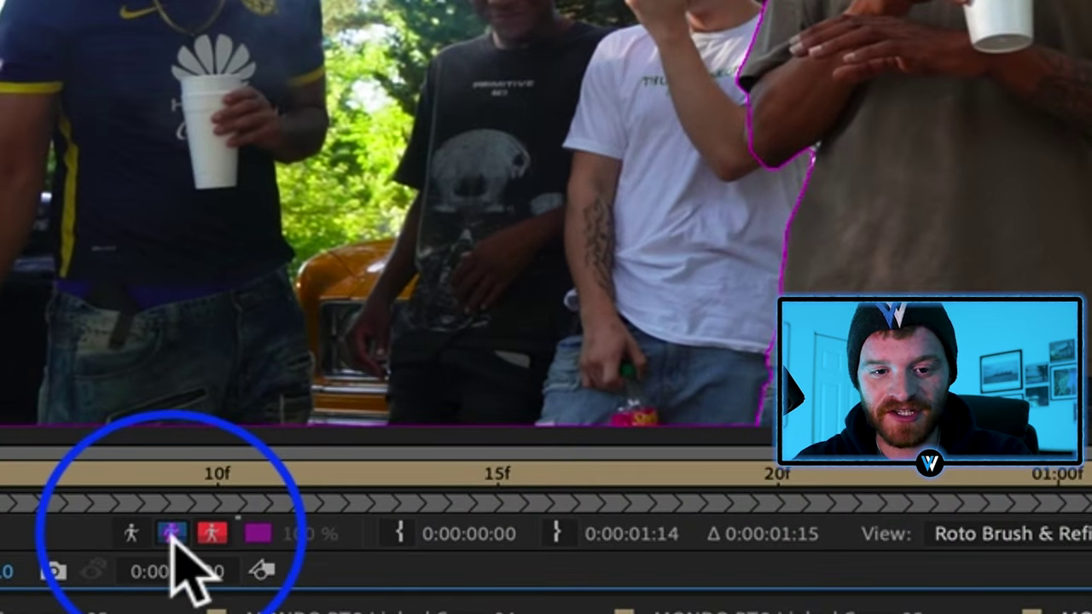
{"action": "left_click", "coordinate": [171, 535]}
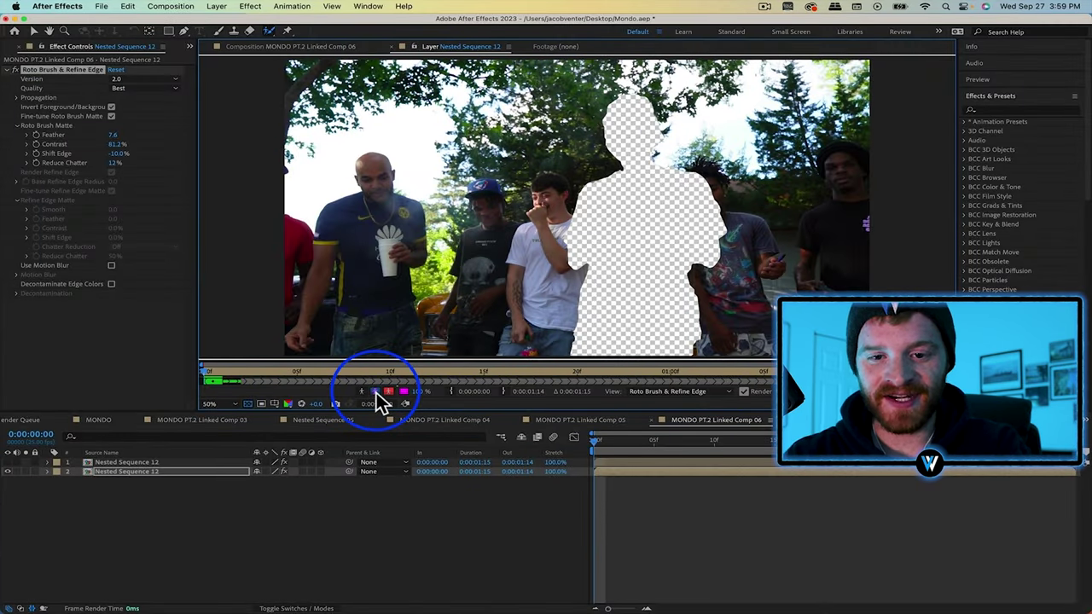
{"action": "left_click", "coordinate": [807, 392]}
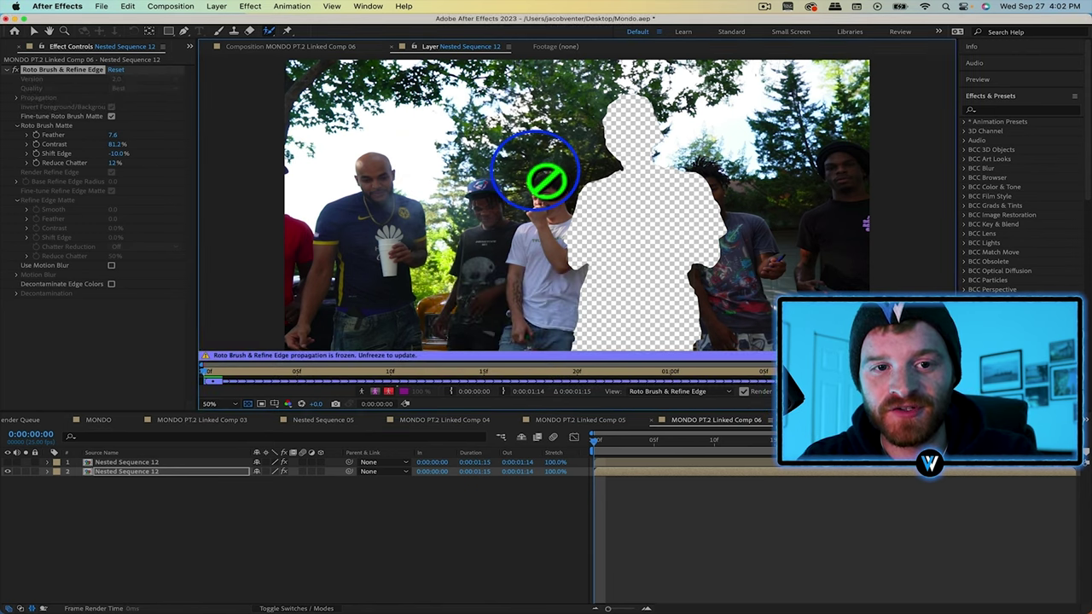
- Return to the MONDO PT.2 Linked Comp 06 composition and turn on the transparency grid around the cut-out hole
{"action": "left_click", "coordinate": [306, 50]}
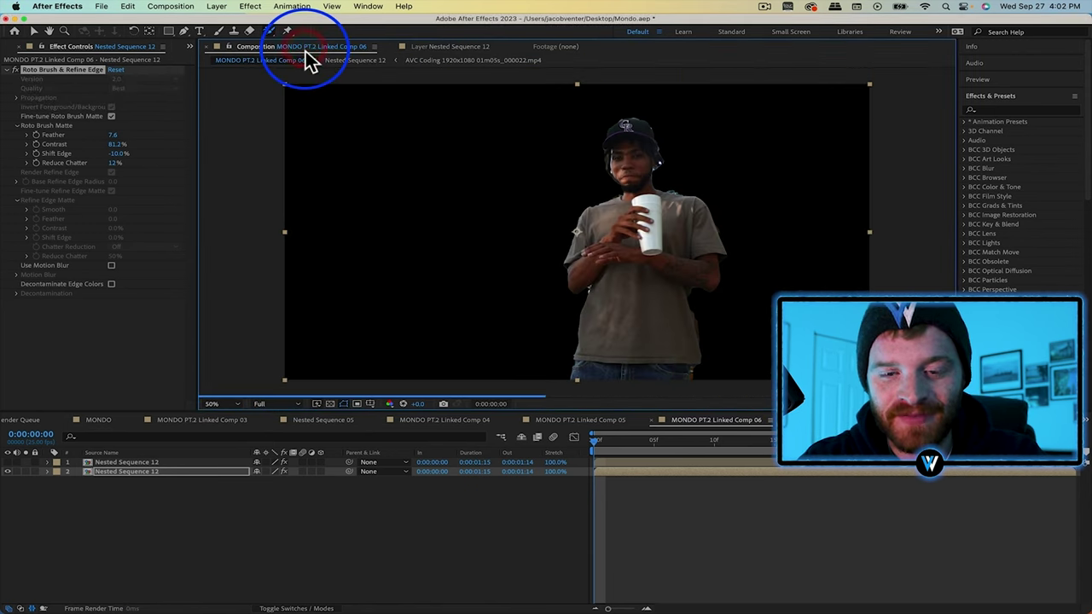
{"action": "left_click", "coordinate": [332, 406]}
{"action": "left_click", "coordinate": [332, 406]}
{"action": "left_click", "coordinate": [332, 406]}
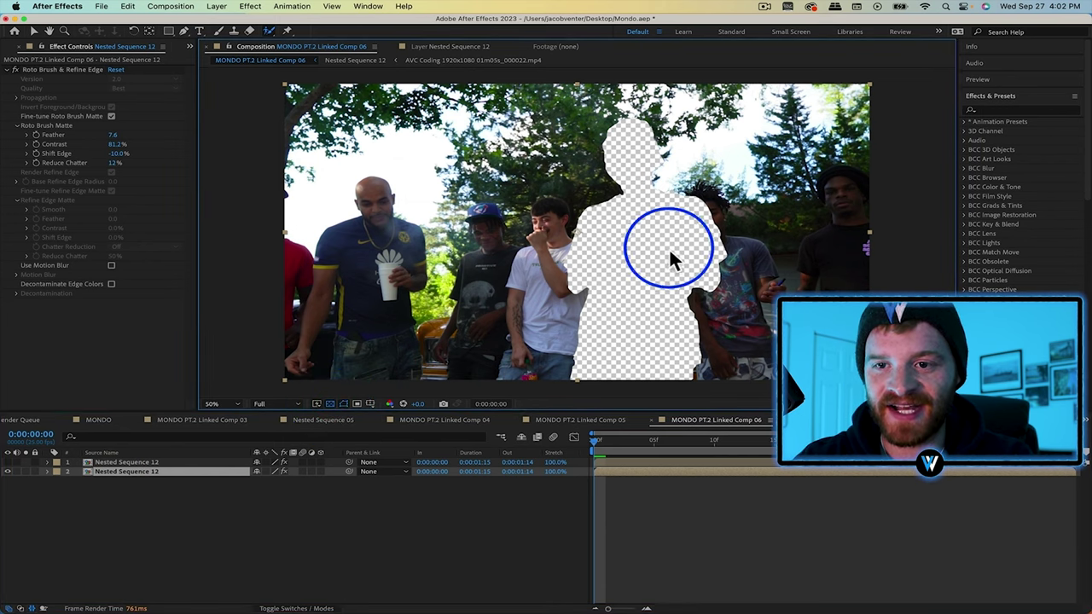
- Generate a Content-Aware Fill layer for the hole with Alpha Expansion 12, Surface method, Strong Lighting Correction and the Work Area range
{"action": "left_click", "coordinate": [1011, 97]}
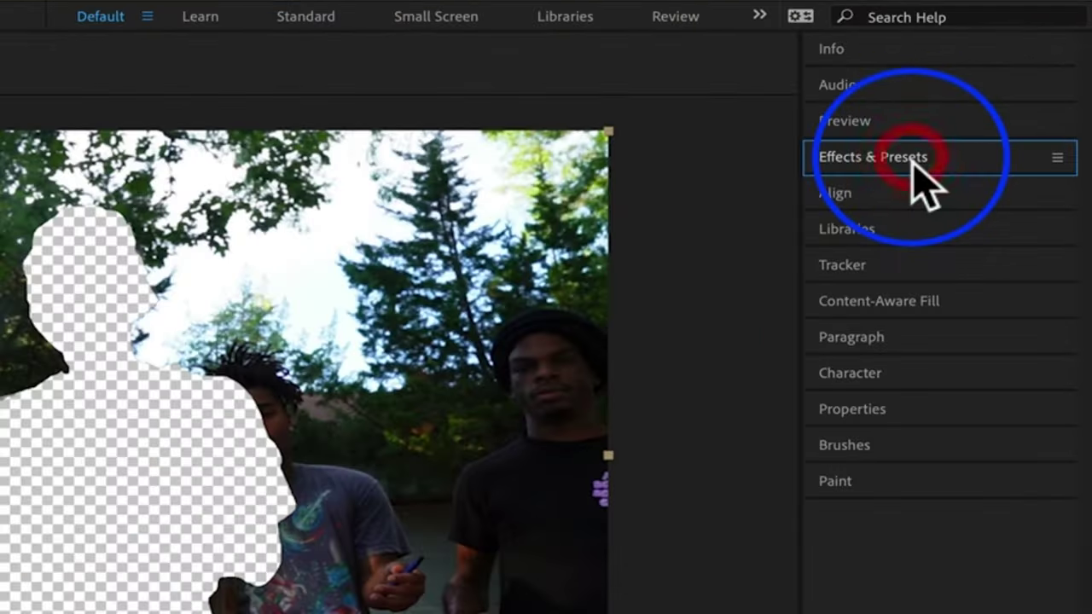
{"action": "left_click", "coordinate": [862, 301]}
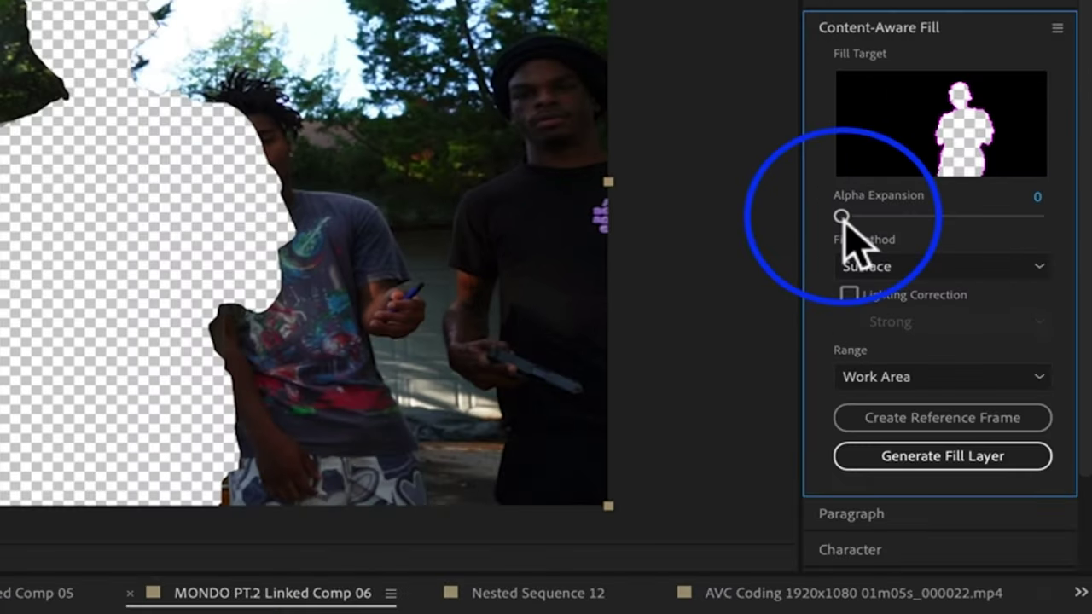
{"action": "left_click_drag", "start_coordinate": [844, 224], "coordinate": [881, 226]}
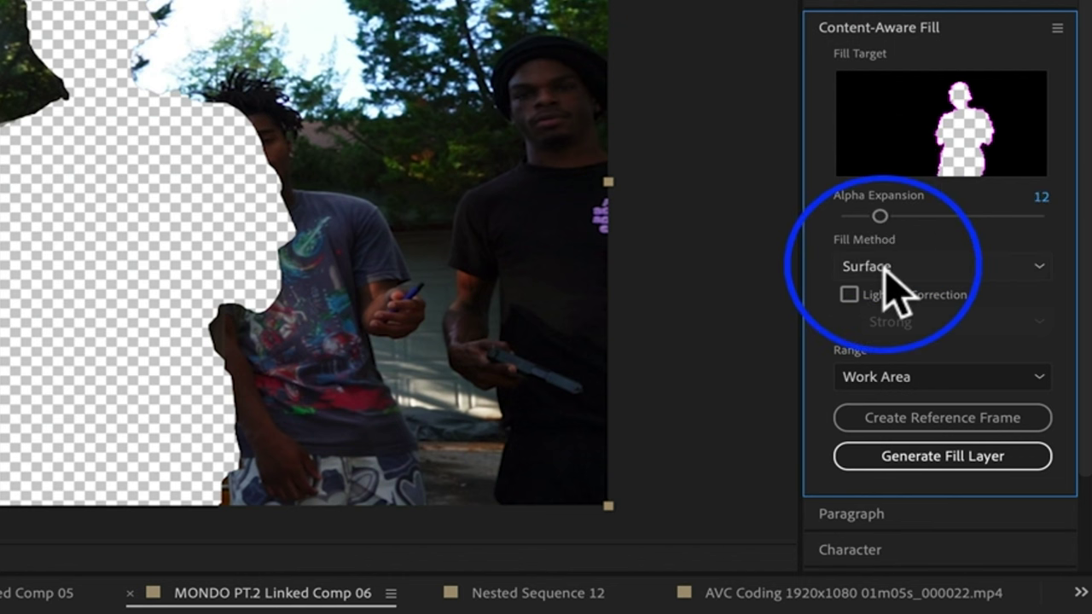
{"action": "left_click", "coordinate": [887, 268]}
{"action": "left_click", "coordinate": [882, 320]}
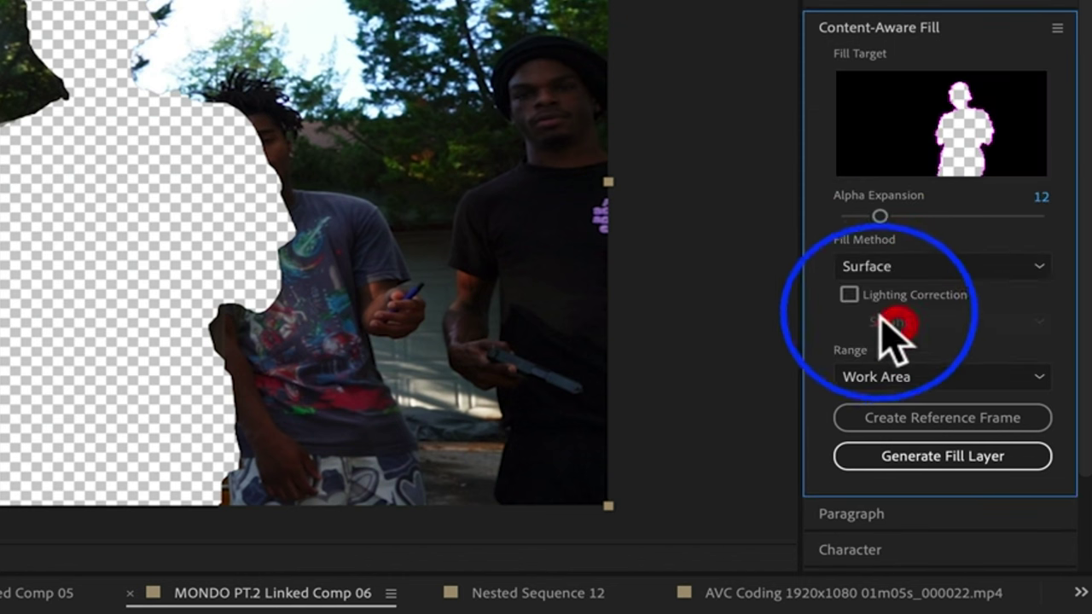
{"action": "left_click", "coordinate": [849, 295]}
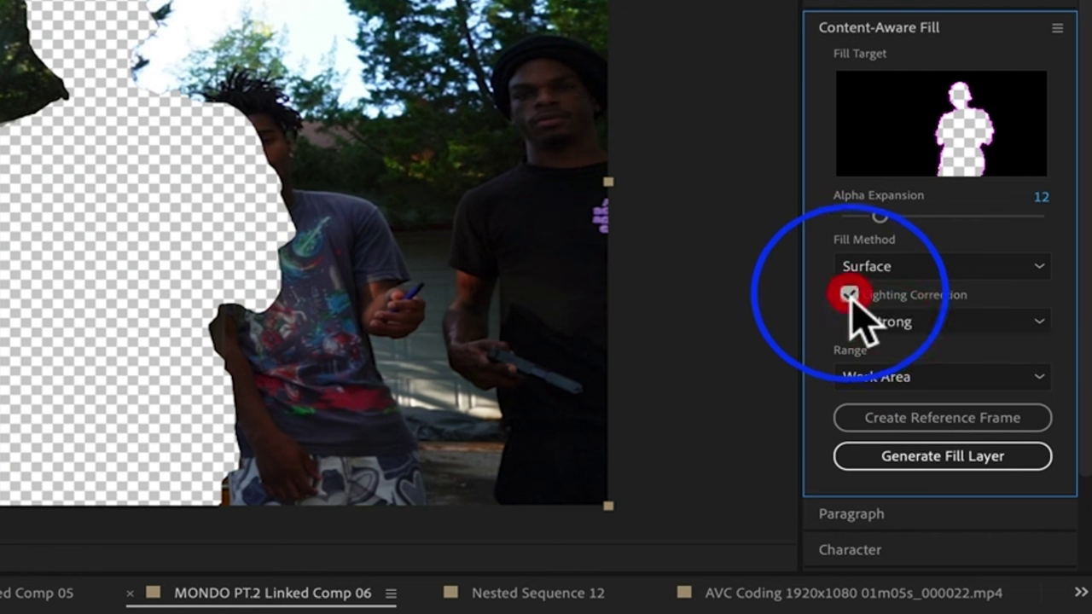
{"action": "left_click", "coordinate": [901, 321]}
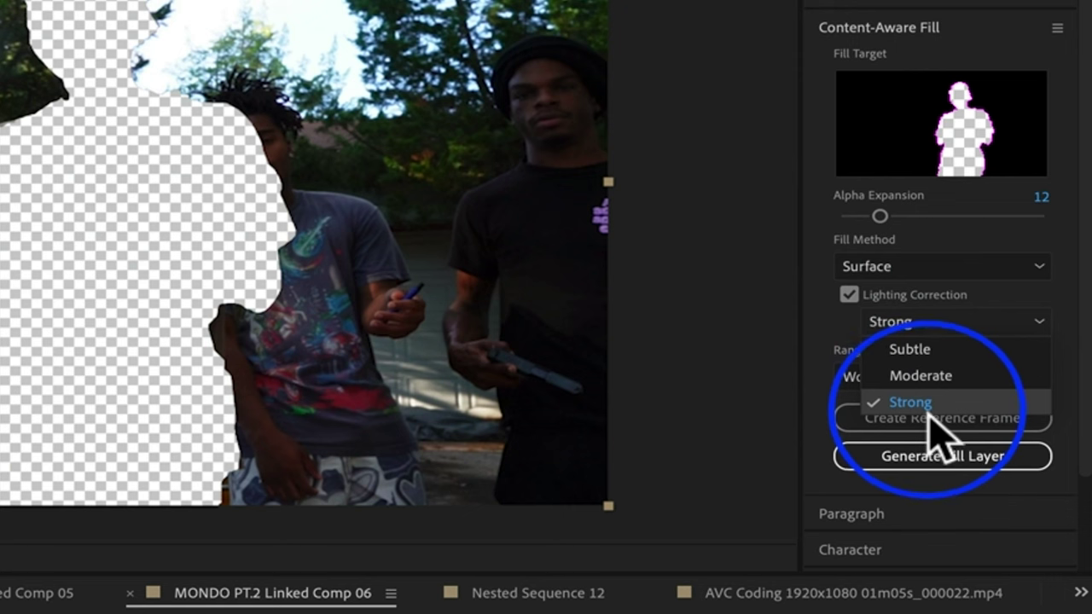
{"action": "left_click", "coordinate": [930, 403]}
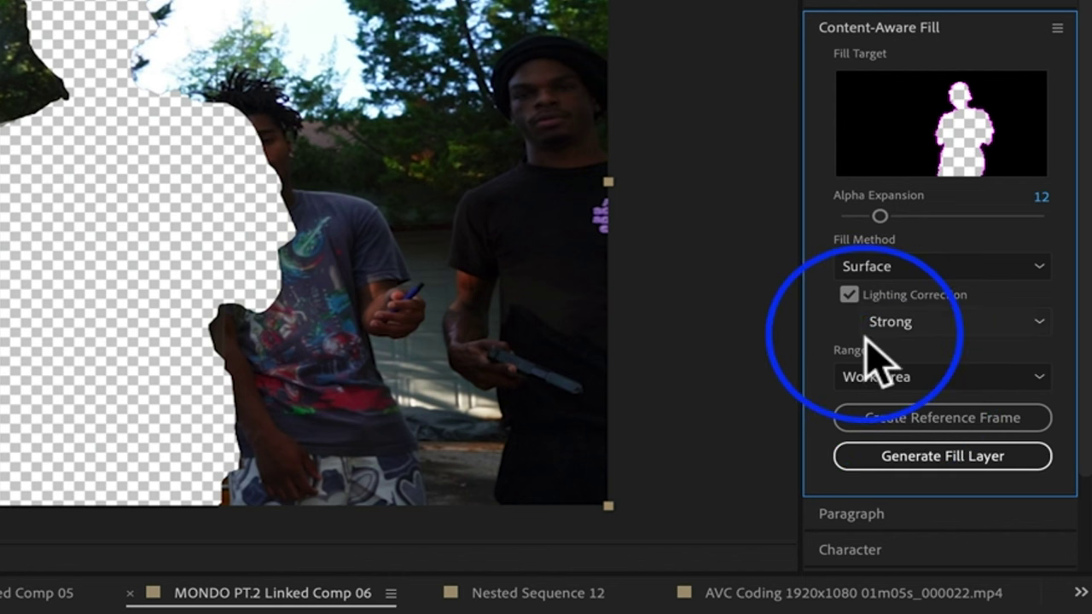
{"action": "left_click", "coordinate": [920, 461]}
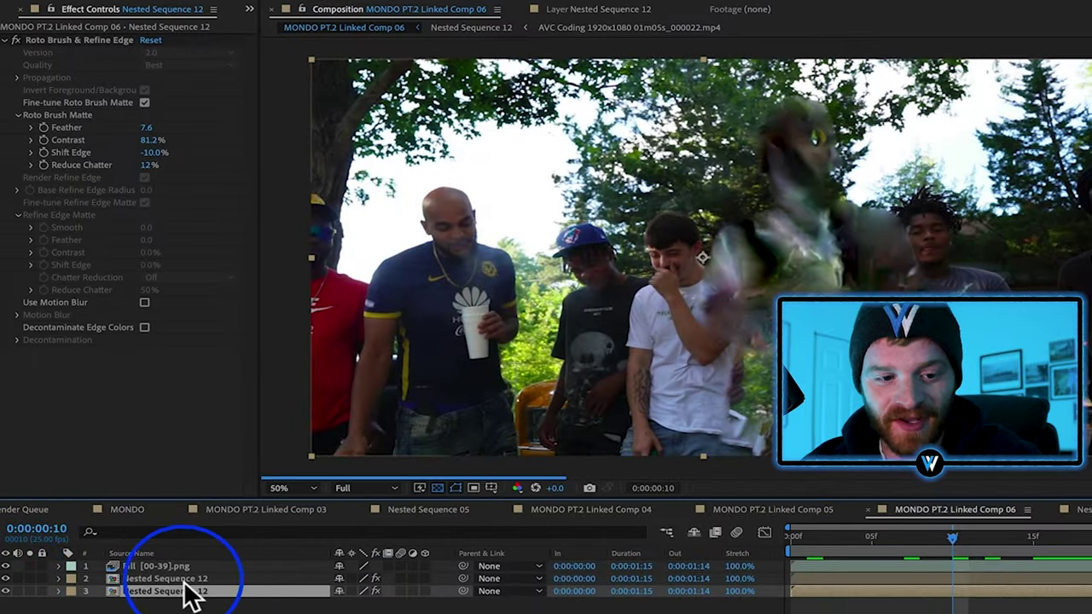
- Place the man's cutout layer above the Fill layer and keyframe its Position so it starts off-frame at 1920,-1336 at 0:00:00:10
{"action": "left_click", "coordinate": [180, 579]}
{"action": "left_click_drag", "start_coordinate": [180, 581], "coordinate": [201, 569]}
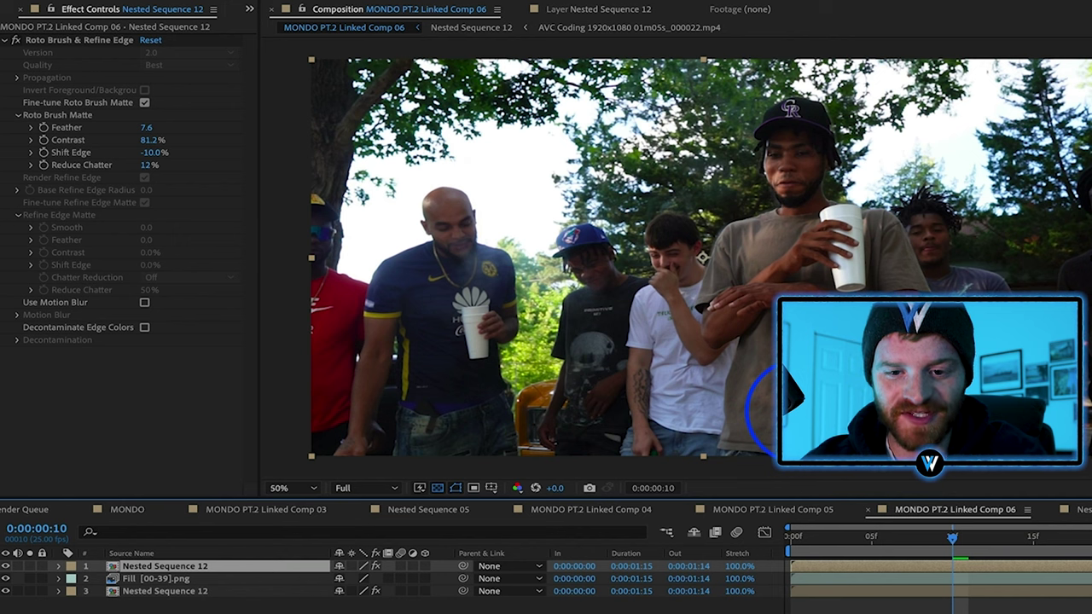
{"action": "key", "text": "p"}
{"action": "left_click", "coordinate": [99, 580]}
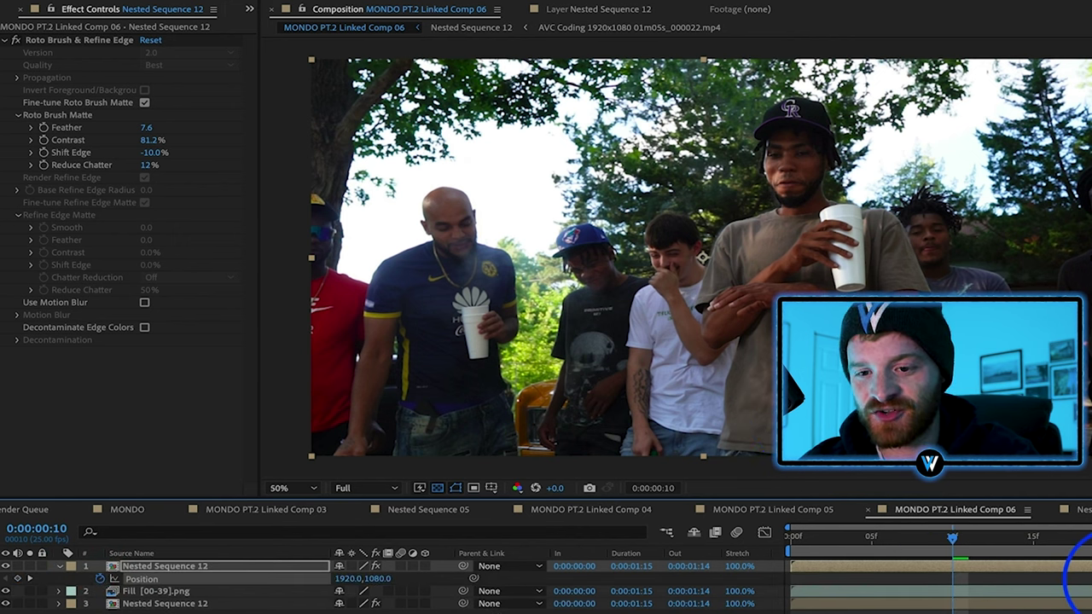
{"action": "left_click", "coordinate": [908, 474]}
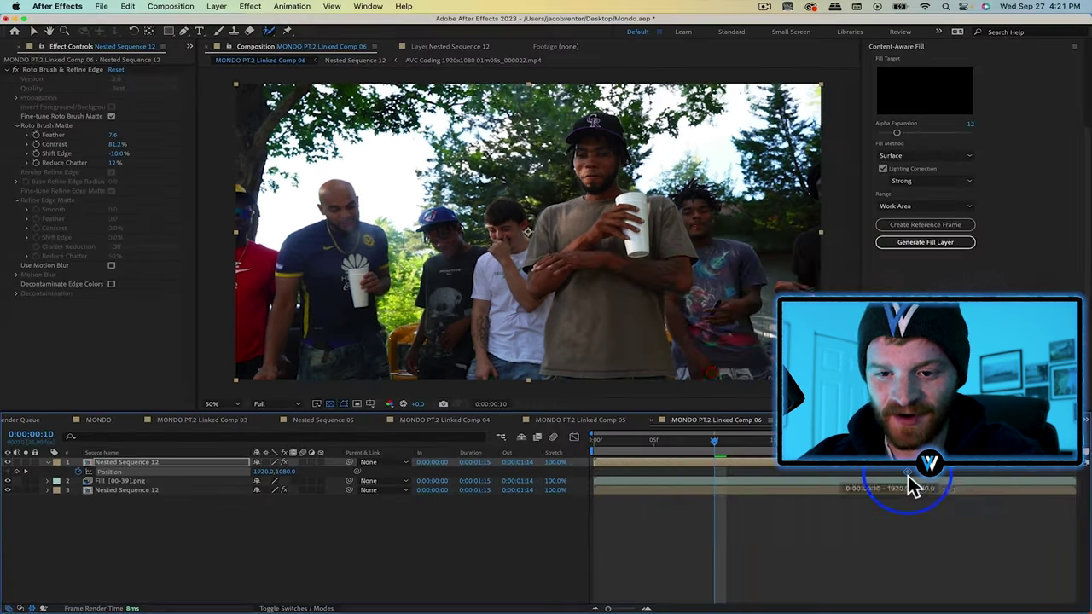
{"action": "left_click_drag", "start_coordinate": [600, 279], "coordinate": [597, 1]}
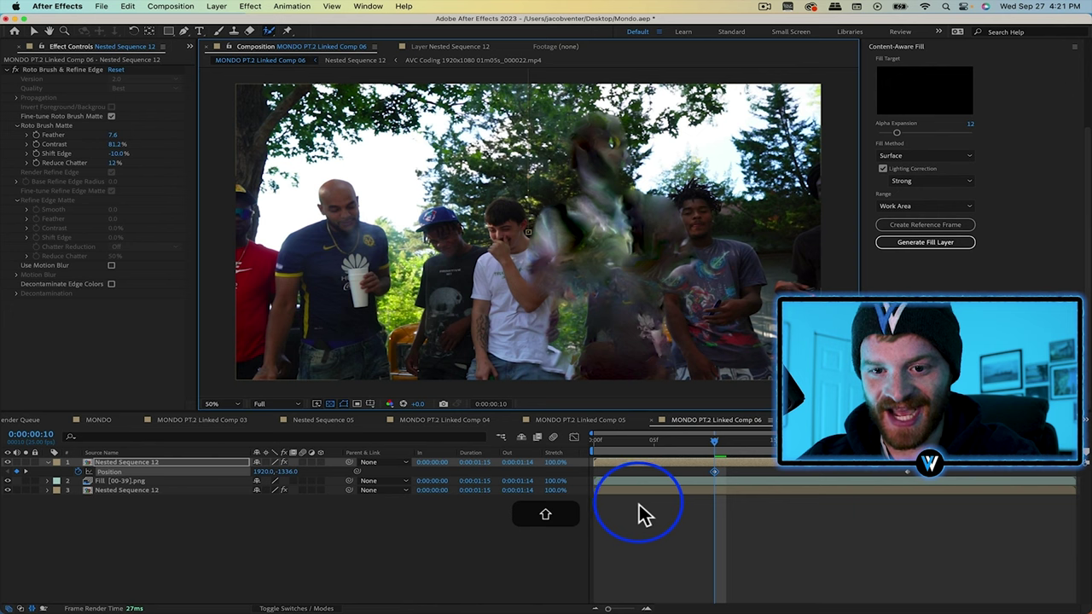
- Apply Easy Ease In to the landing Position keyframe and shift both Position keyframes five frames later, checking the drop
{"action": "right_click", "coordinate": [908, 478]}
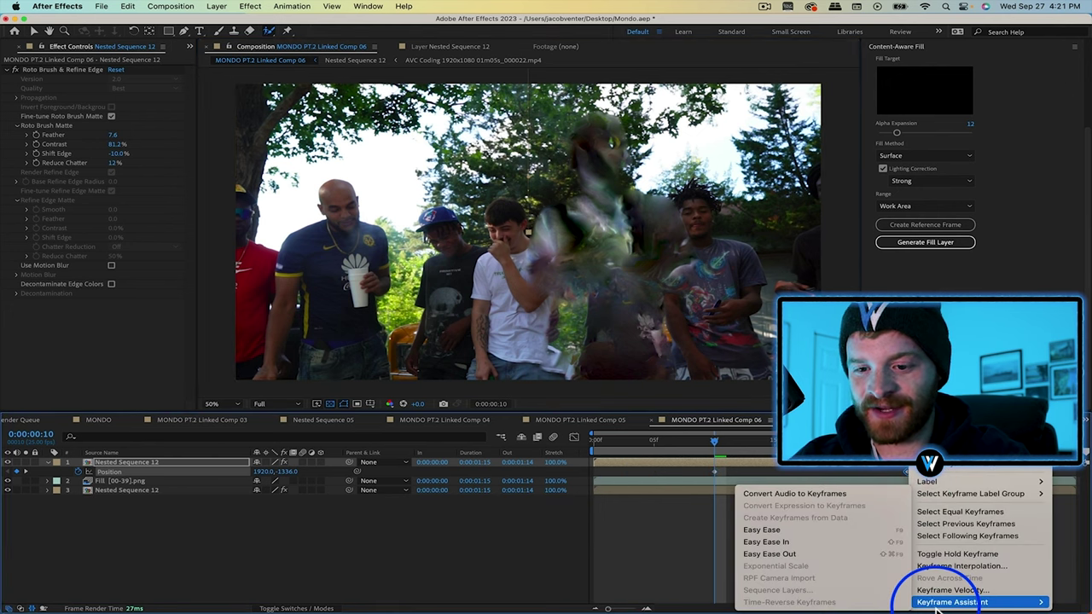
{"action": "left_click", "coordinate": [774, 541]}
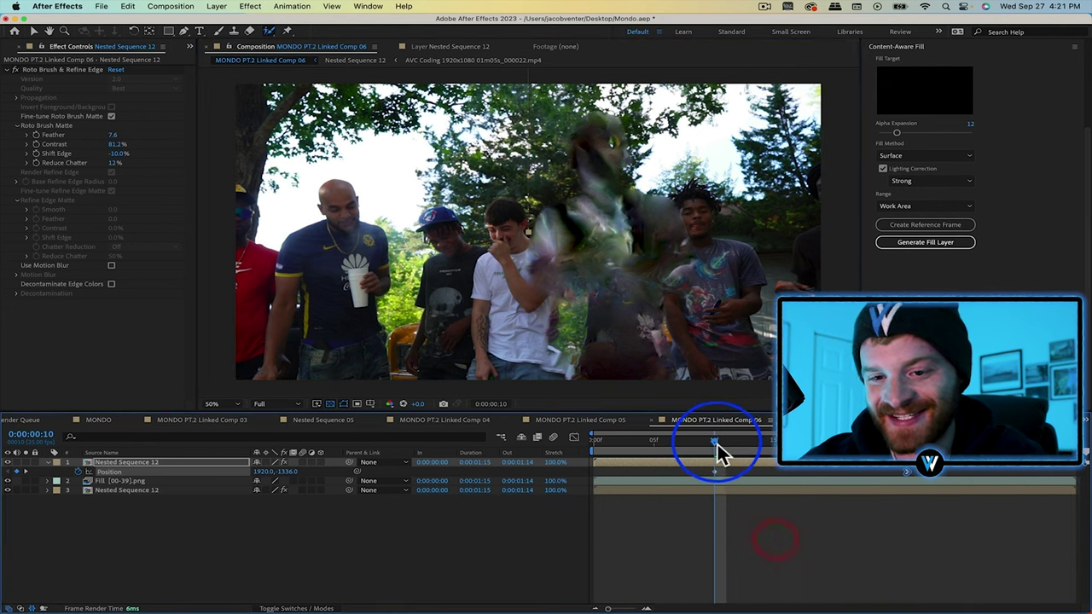
{"action": "left_click_drag", "start_coordinate": [717, 445], "coordinate": [905, 471]}
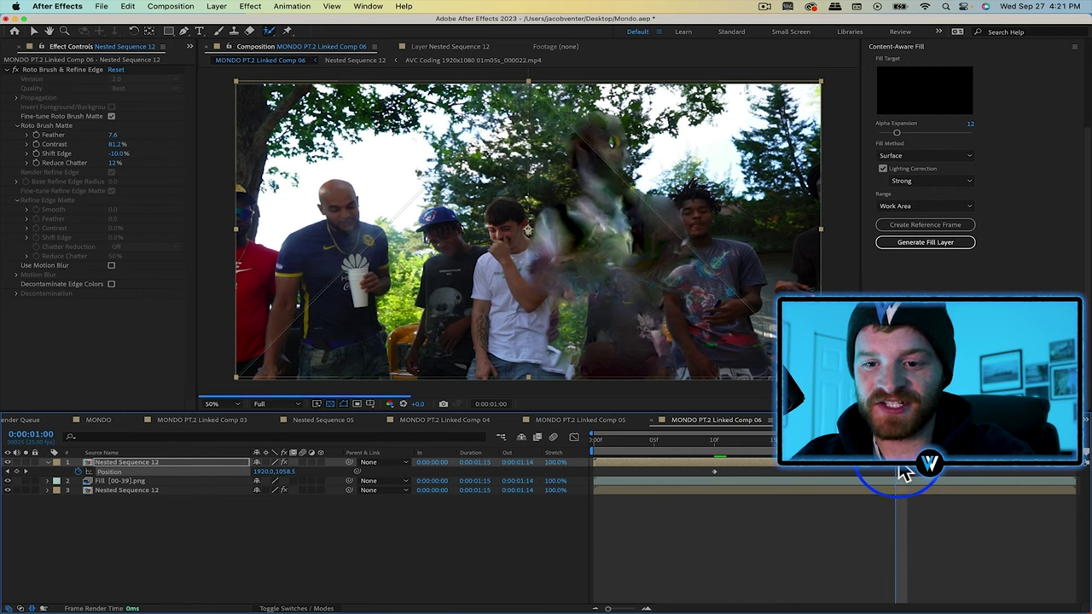
{"action": "left_click", "coordinate": [715, 472]}
{"action": "left_click_drag", "start_coordinate": [717, 472], "coordinate": [779, 474]}
{"action": "left_click", "coordinate": [774, 515]}
{"action": "left_click_drag", "start_coordinate": [860, 470], "coordinate": [847, 468]}
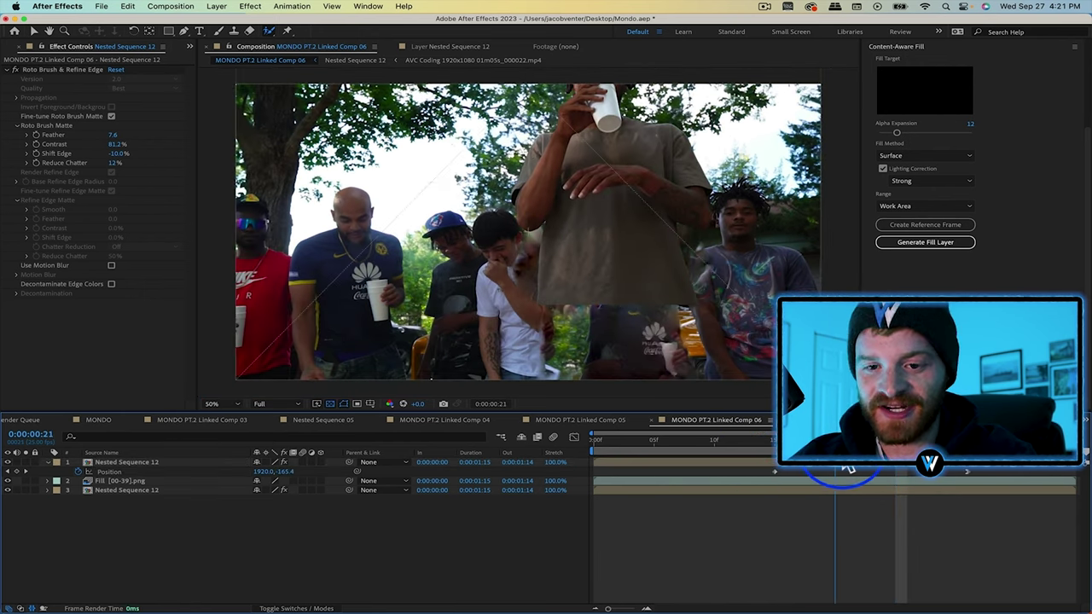
- Enable motion blur on the man's cutout layer and set the playhead to its landing keyframe at 0:00:01:06
{"action": "left_click", "coordinate": [304, 462]}
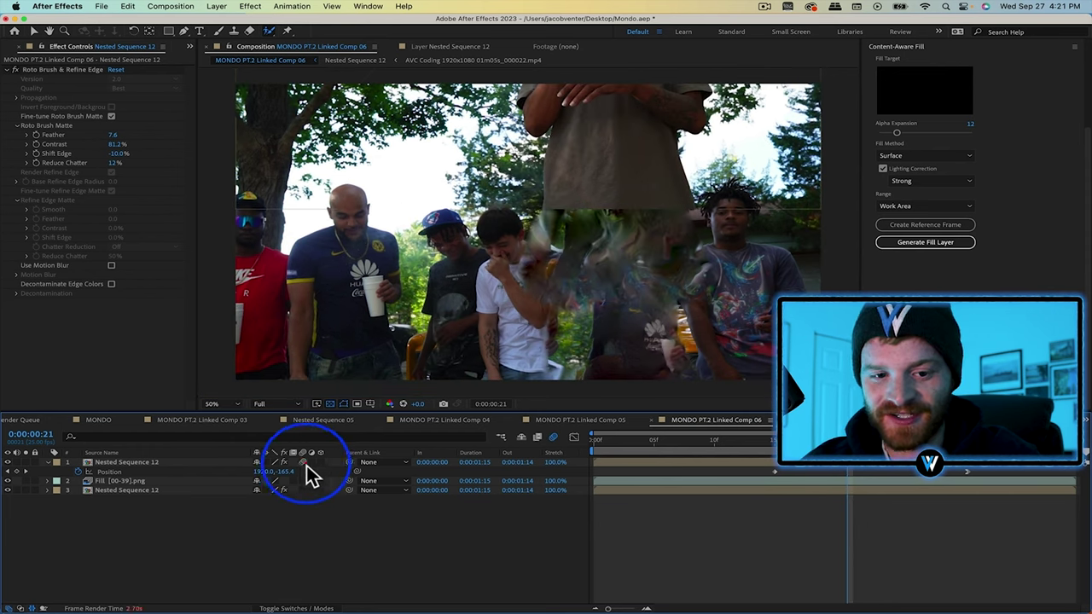
{"action": "left_click", "coordinate": [968, 471]}
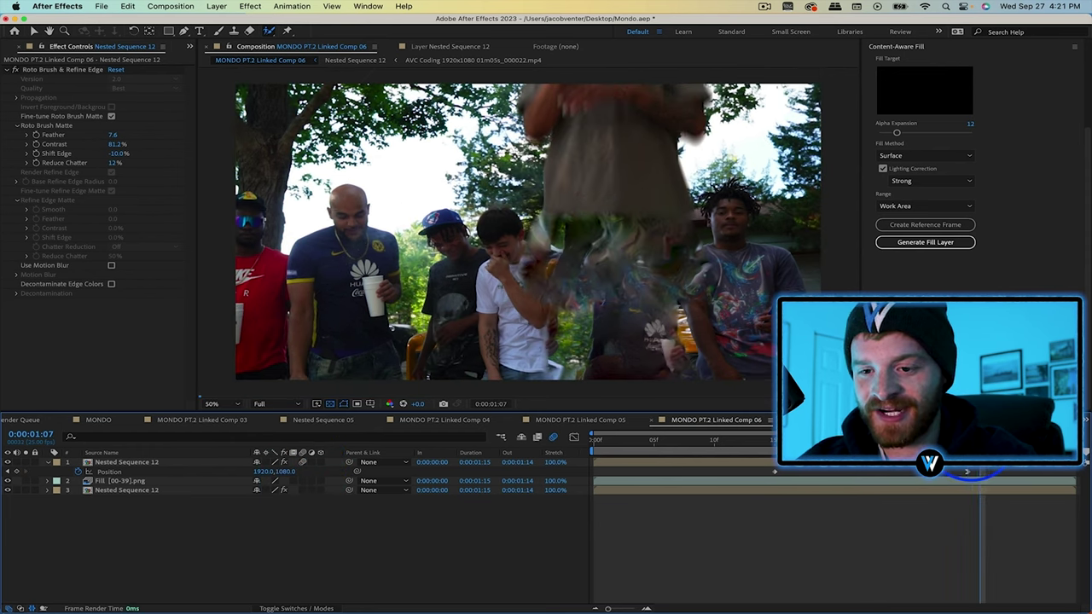
{"action": "left_click", "coordinate": [965, 465]}
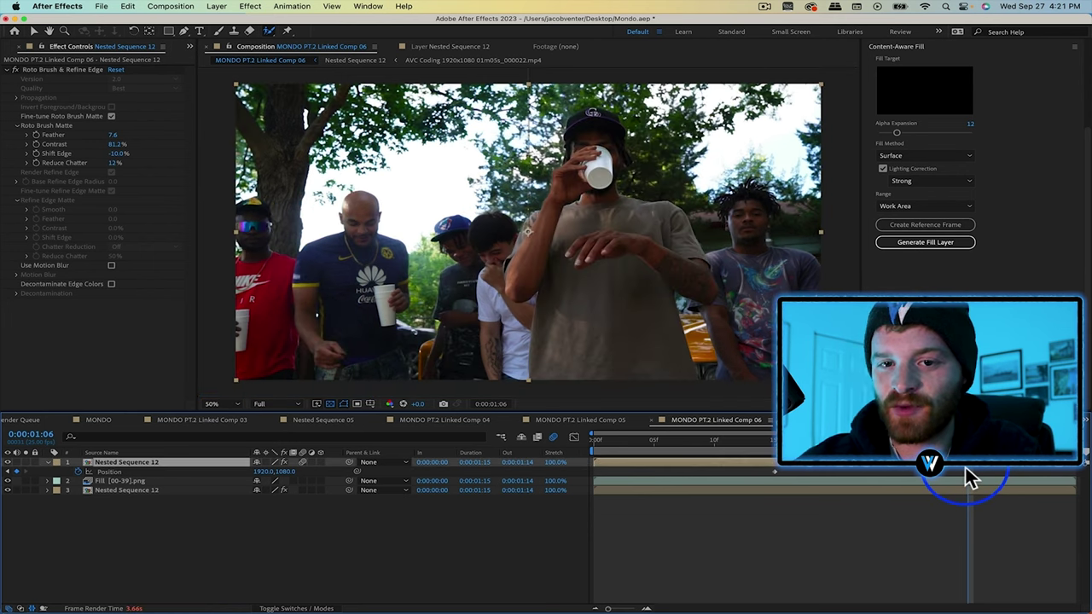
- Pre-compose all three layers with all attributes moved into the new composition, and split the resulting layer at 0:00:01:06
{"action": "key", "text": "super+a"}
{"action": "right_click", "coordinate": [177, 464]}
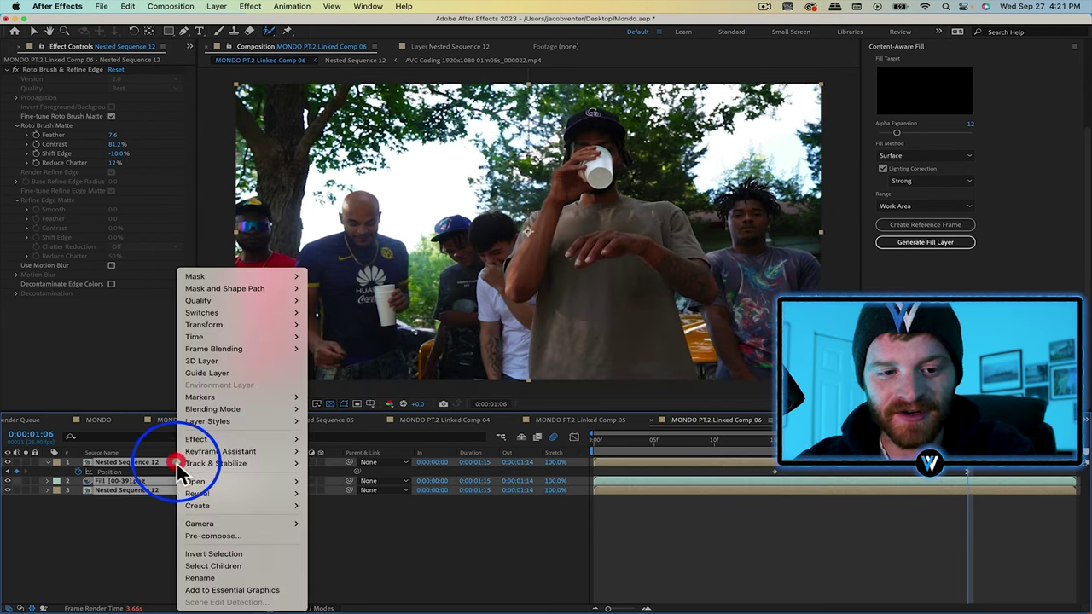
{"action": "left_click", "coordinate": [176, 549]}
{"action": "key", "text": "super+shift+c"}
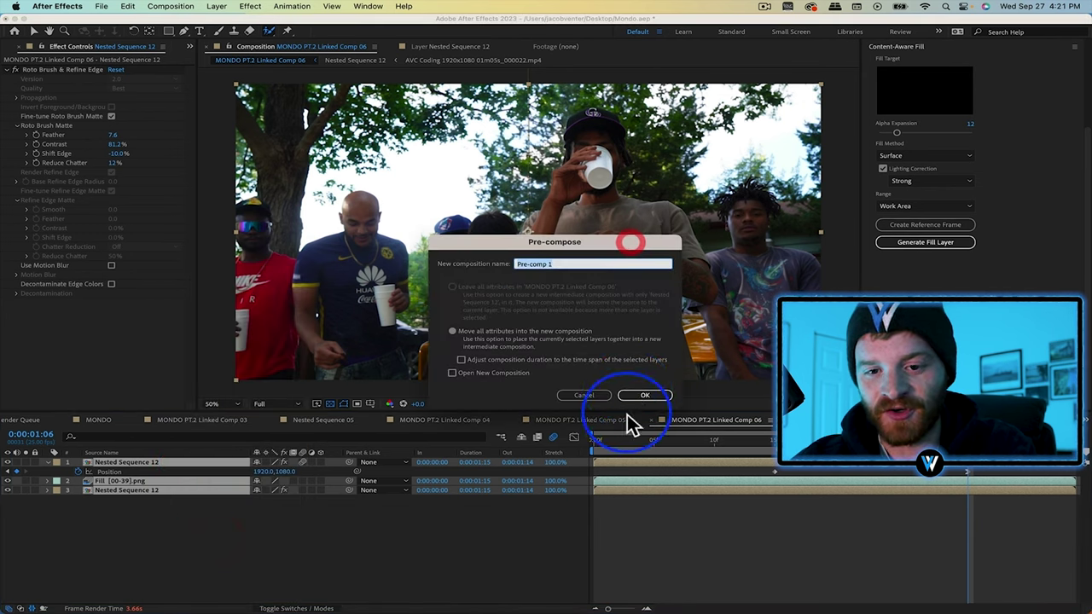
{"action": "left_click", "coordinate": [636, 398]}
{"action": "left_click", "coordinate": [972, 465]}
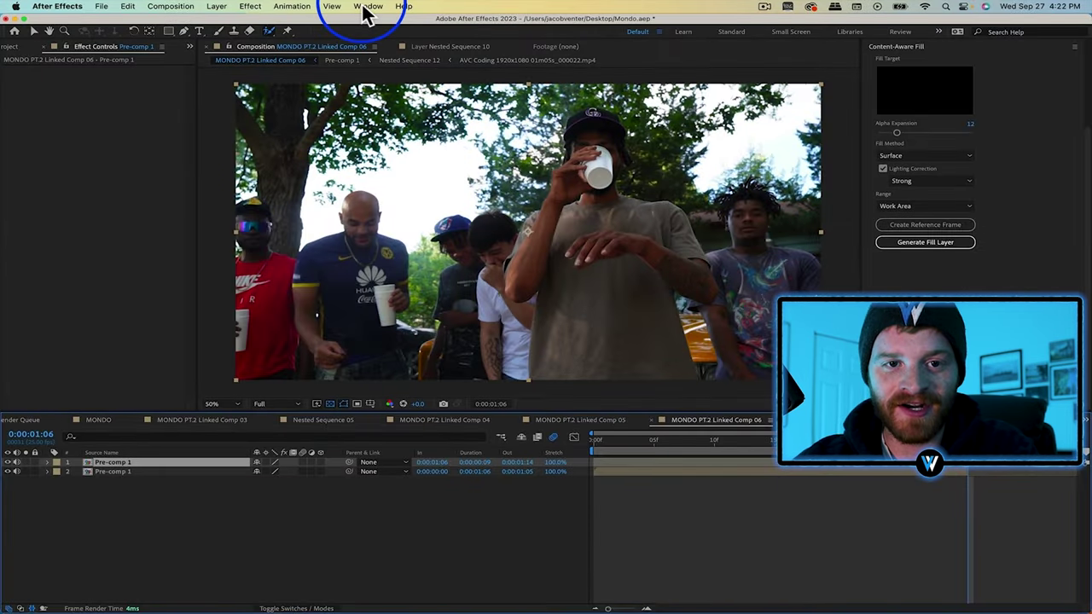
- Apply the Keyframed preset Vertical Hit MEGA with Flash from the Shake Sauce extension to the pre-comp starting at 0:00:01:06, and close the extension
{"action": "left_click", "coordinate": [367, 8]}
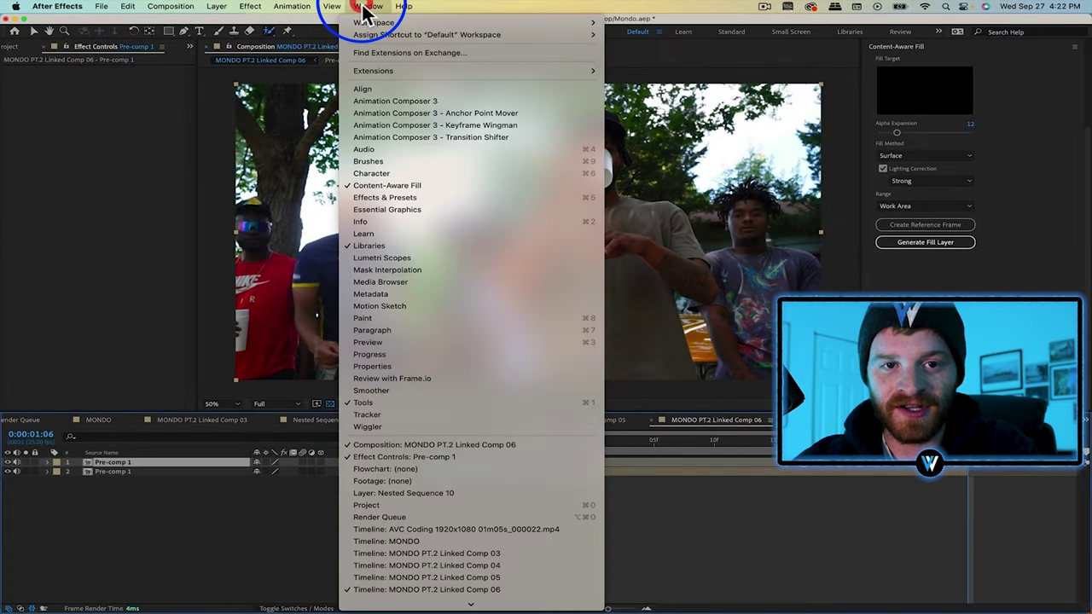
{"action": "mouse_move", "coordinate": [391, 71]}
{"action": "left_click", "coordinate": [658, 121]}
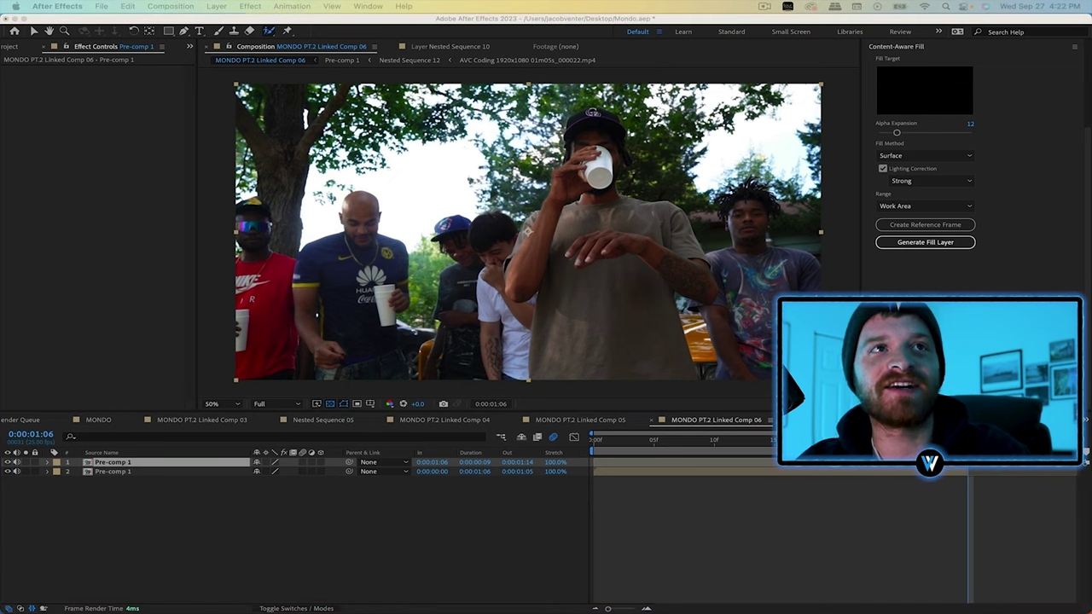
{"action": "left_click_drag", "start_coordinate": [674, 165], "coordinate": [486, 50]}
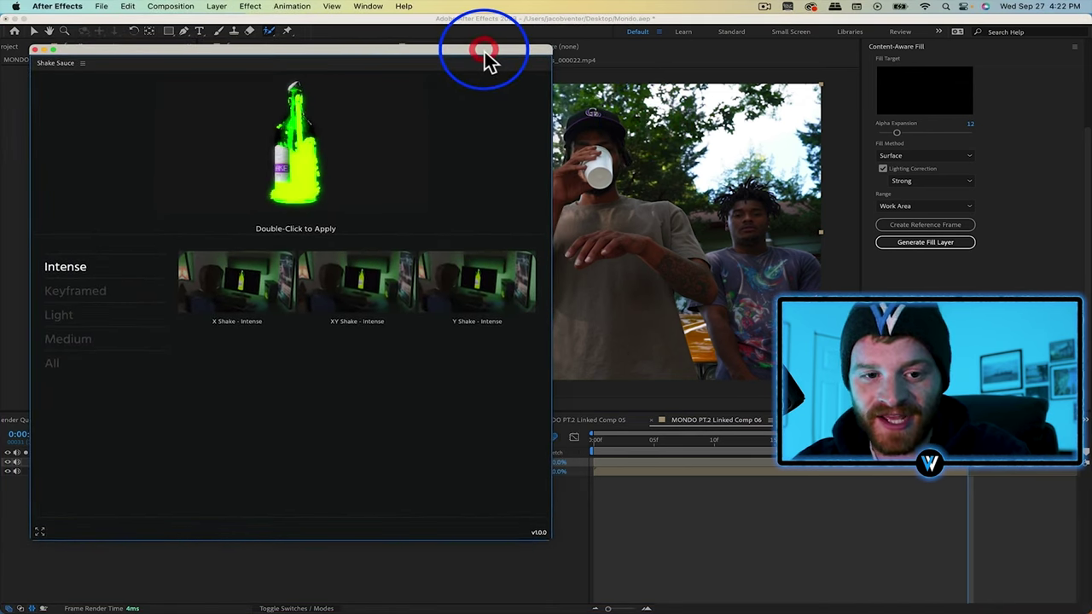
{"action": "left_click", "coordinate": [93, 294]}
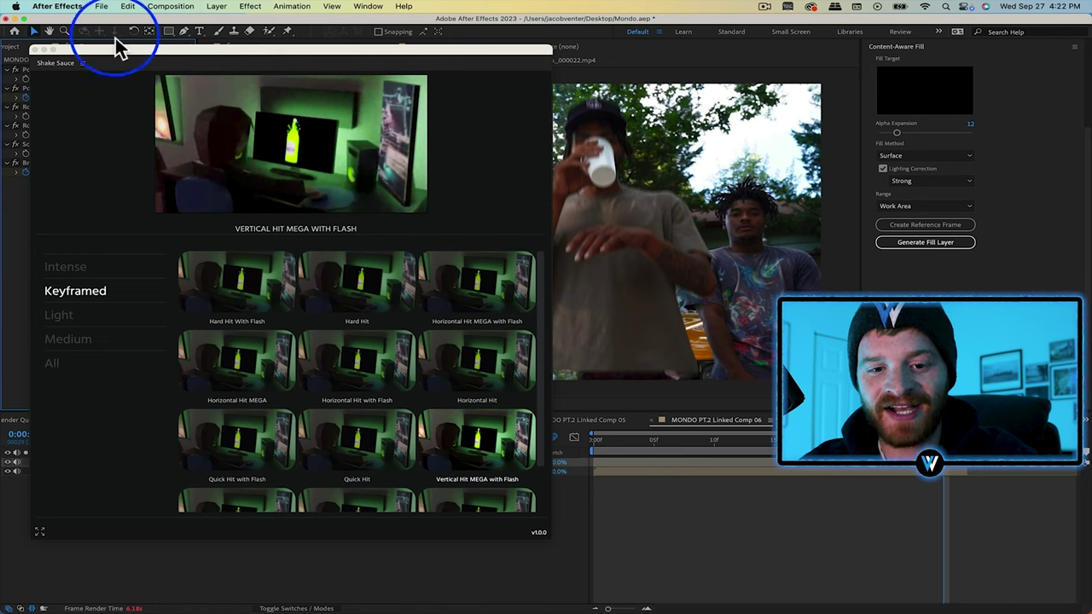
{"action": "left_click", "coordinate": [35, 50]}
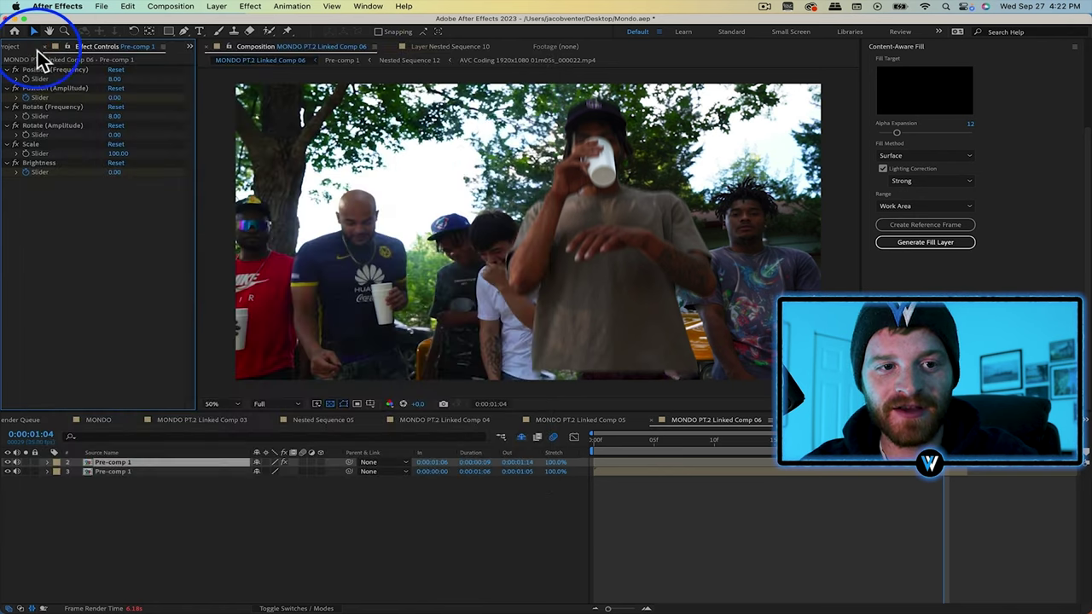
- Preview the drop and impact shake in the composition, and review the shot in the Premiere Pro sequence
{"action": "left_click", "coordinate": [933, 441]}
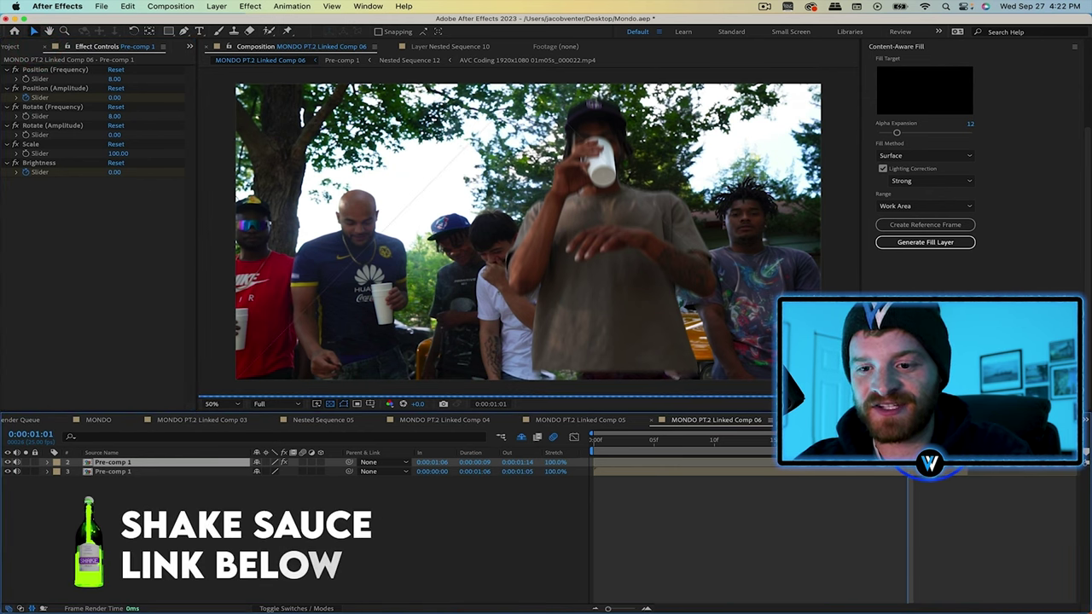
{"action": "key", "text": "i"}
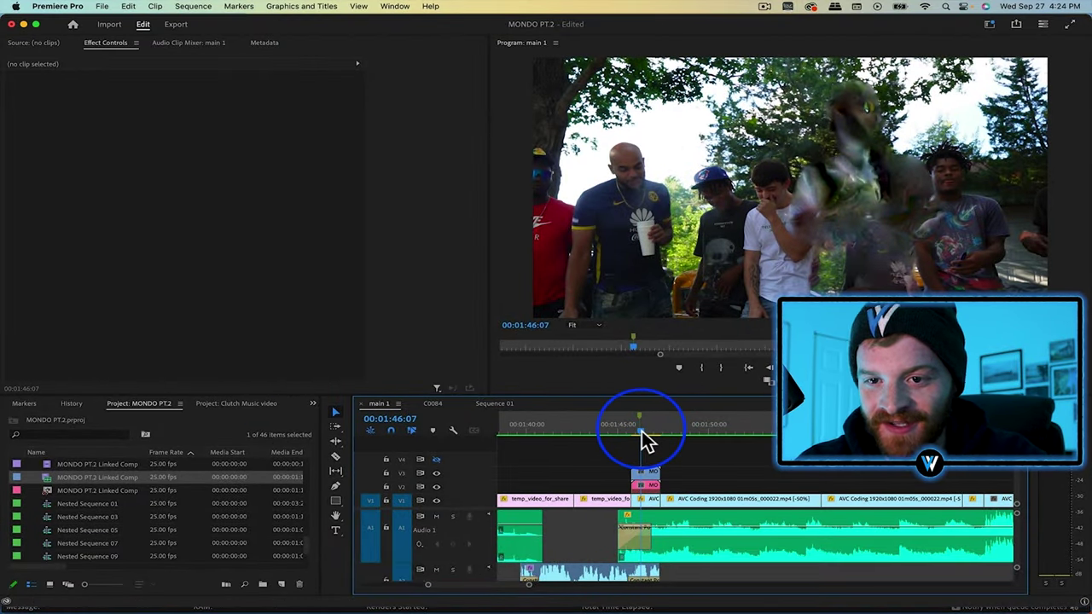
{"action": "left_click_drag", "start_coordinate": [649, 431], "coordinate": [649, 435]}
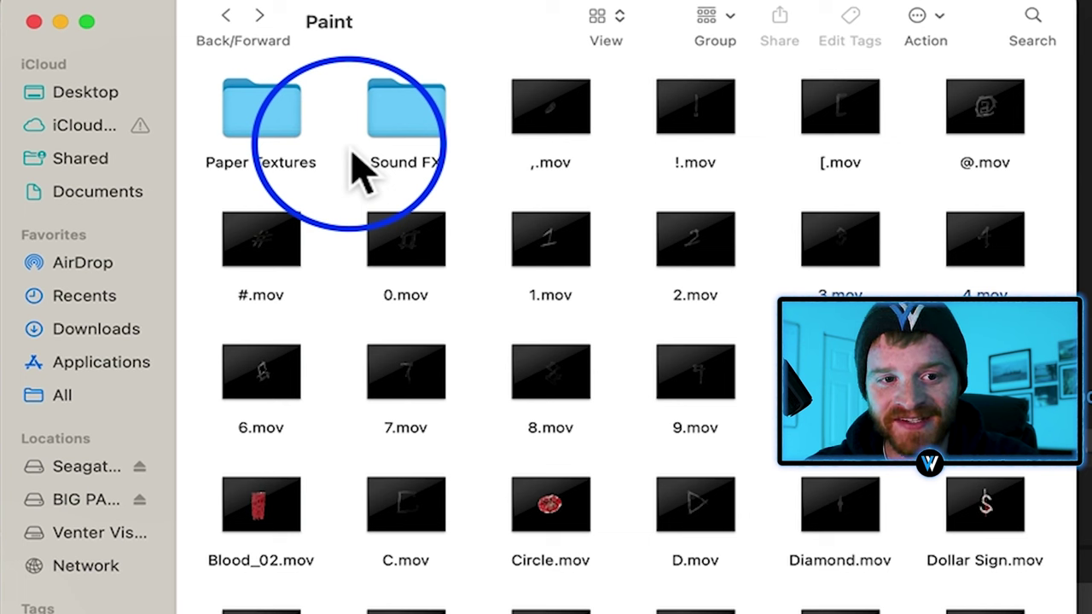
- Add the seven images from the Paper Textures folder to V2 of the main 1 sequence and select the Paper Texture_05.png clip
{"action": "double_click", "coordinate": [284, 128]}
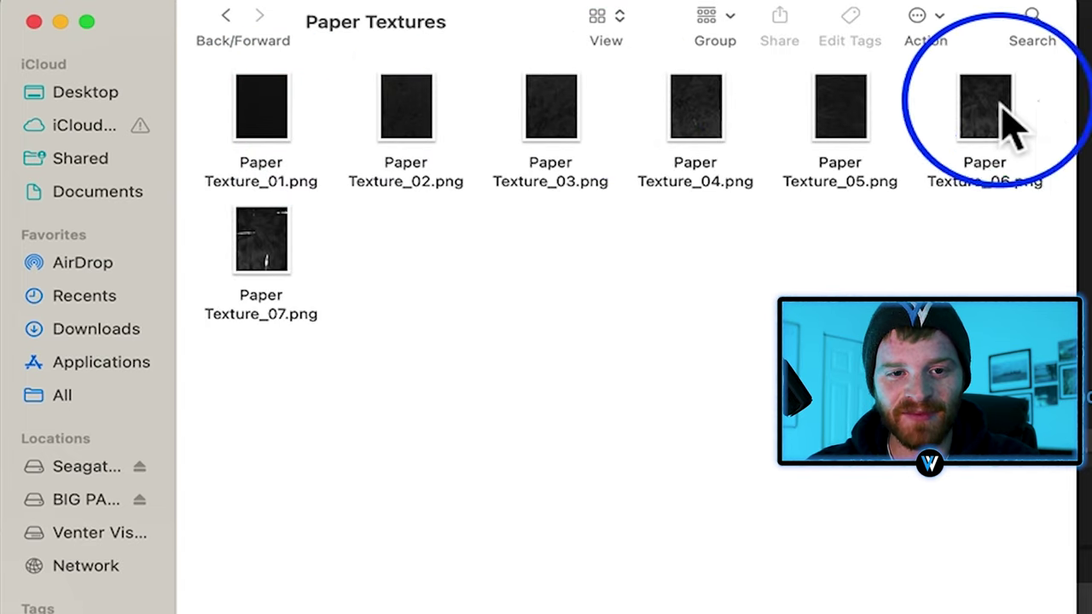
{"action": "left_click_drag", "start_coordinate": [1005, 109], "coordinate": [281, 251]}
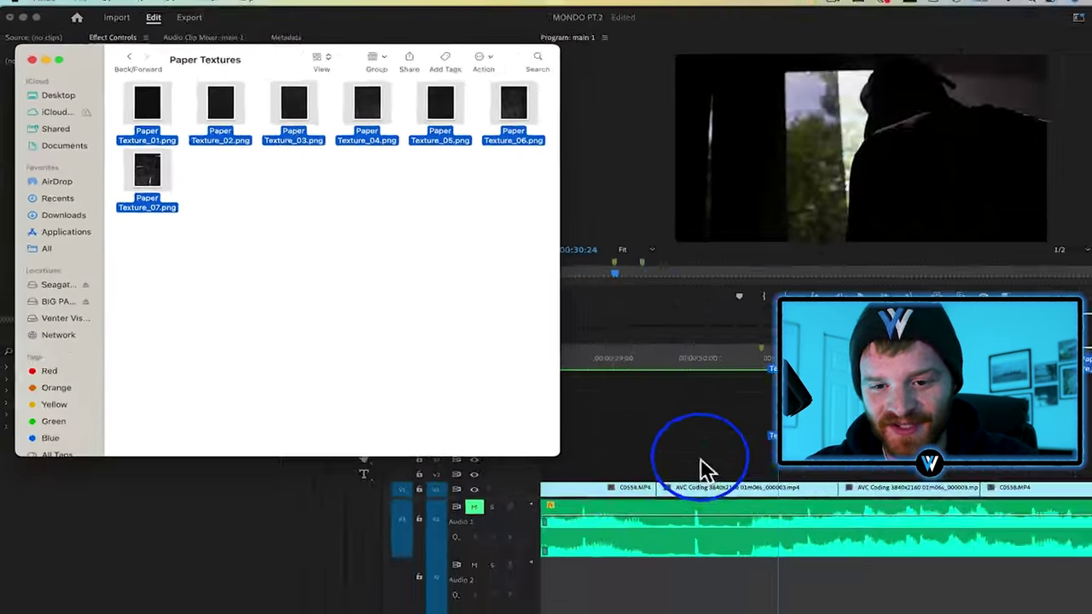
{"action": "mouse_move", "coordinate": [700, 468]}
{"action": "left_mouse_down"}
{"action": "mouse_move", "coordinate": [669, 460]}
{"action": "mouse_move", "coordinate": [685, 470]}
{"action": "left_mouse_up"}
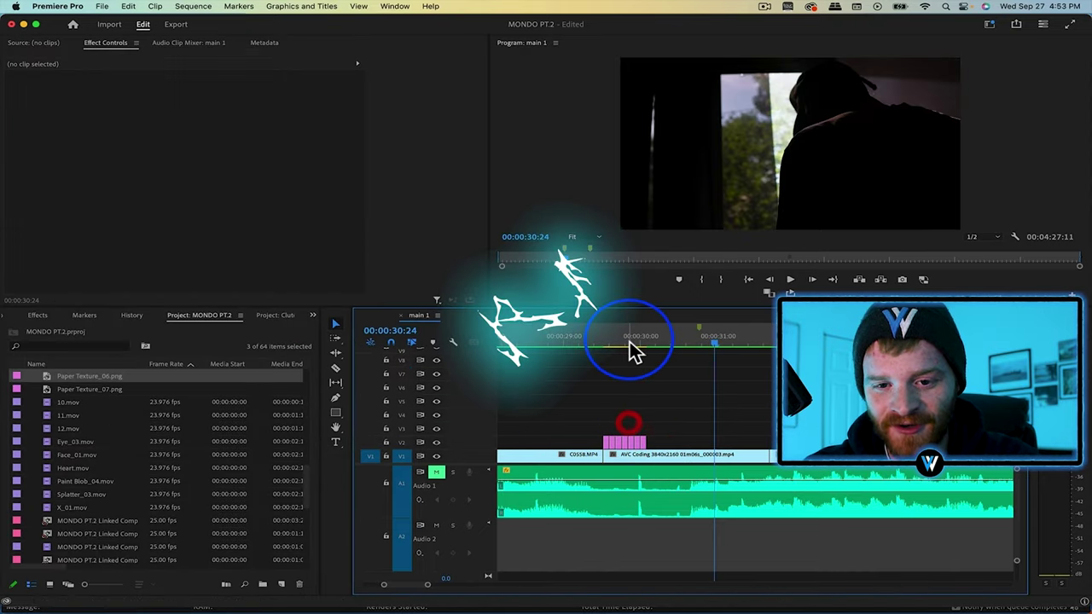
{"action": "left_click", "coordinate": [630, 342]}
{"action": "left_click", "coordinate": [641, 441]}
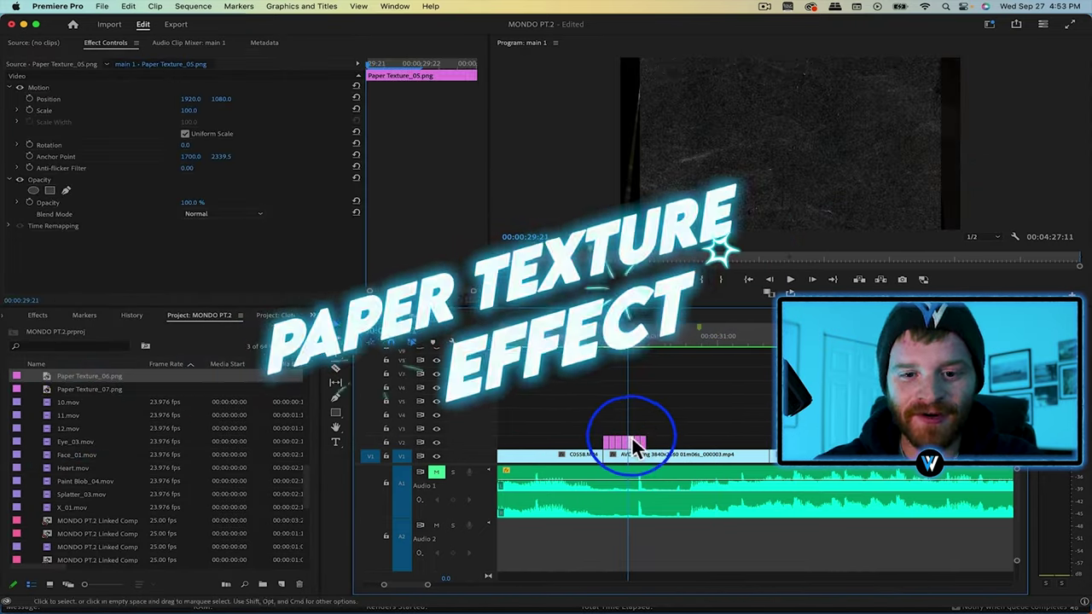
- Check the Still Image Default Duration in the Timeline preferences and close the dialog
{"action": "left_click", "coordinate": [60, 7]}
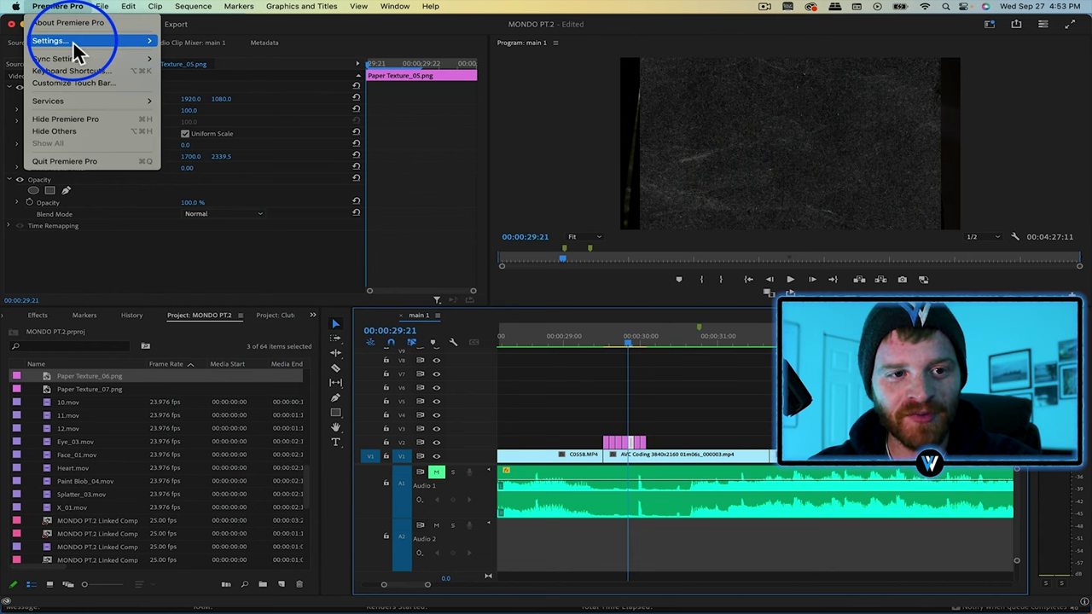
{"action": "mouse_move", "coordinate": [72, 40]}
{"action": "left_click", "coordinate": [232, 237]}
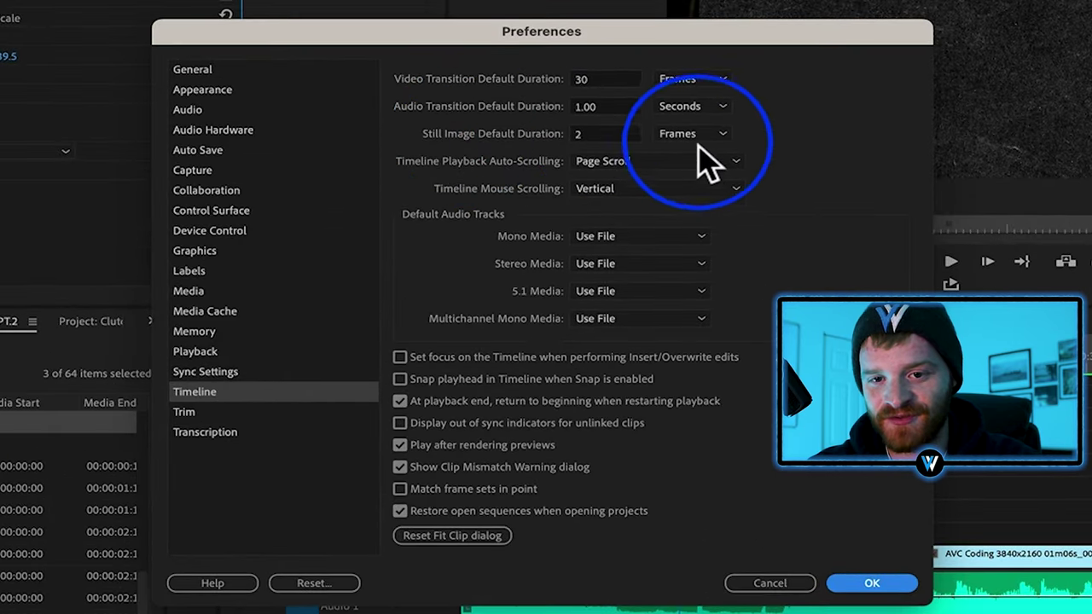
{"action": "left_click", "coordinate": [875, 584]}
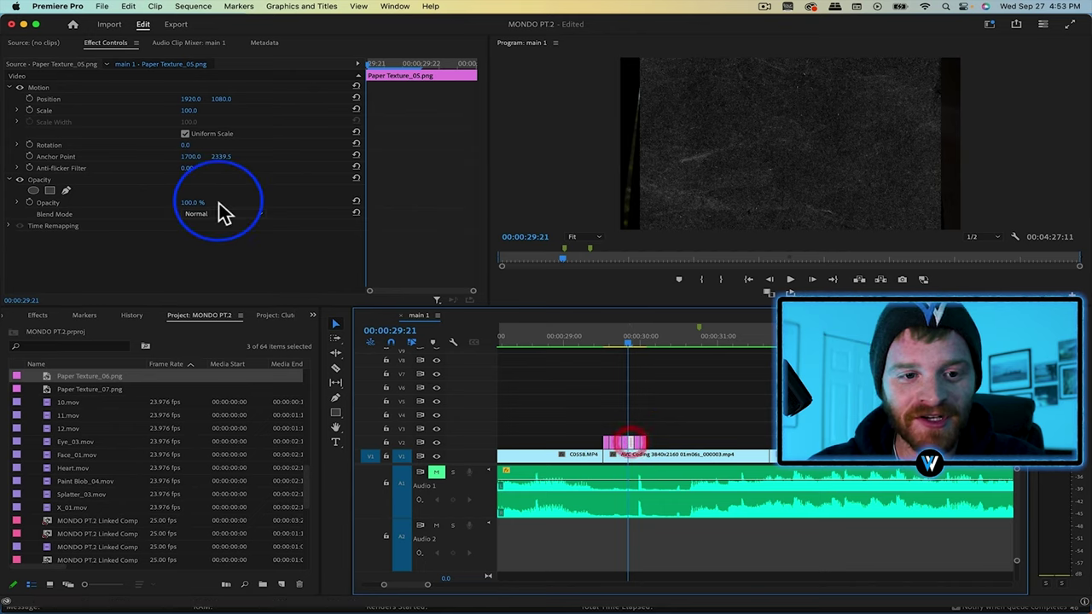
- Rotate the Paper Texture_05.png clip to 90° and copy its Motion settings onto the other texture clips
{"action": "left_click", "coordinate": [193, 146]}
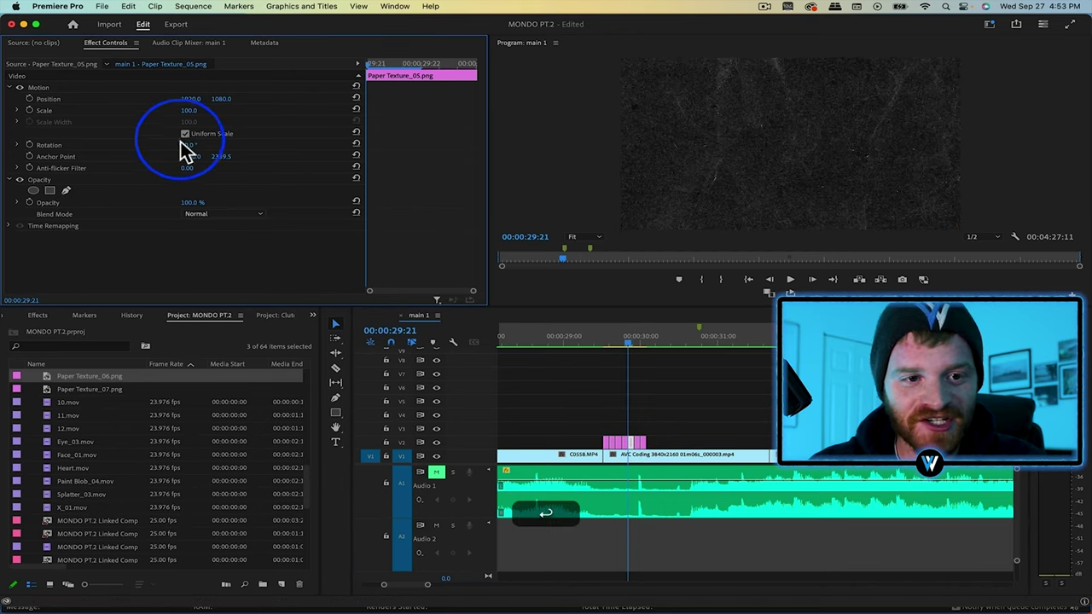
{"action": "left_click", "coordinate": [91, 87]}
{"action": "key", "text": "super+c"}
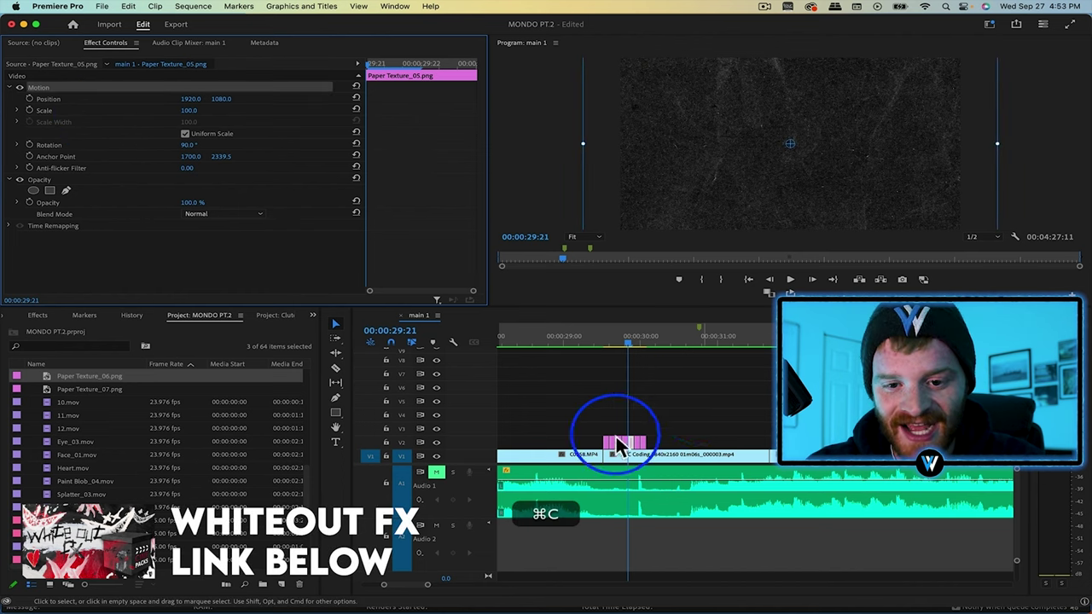
{"action": "left_click", "coordinate": [559, 444]}
{"action": "key", "text": "super+v"}
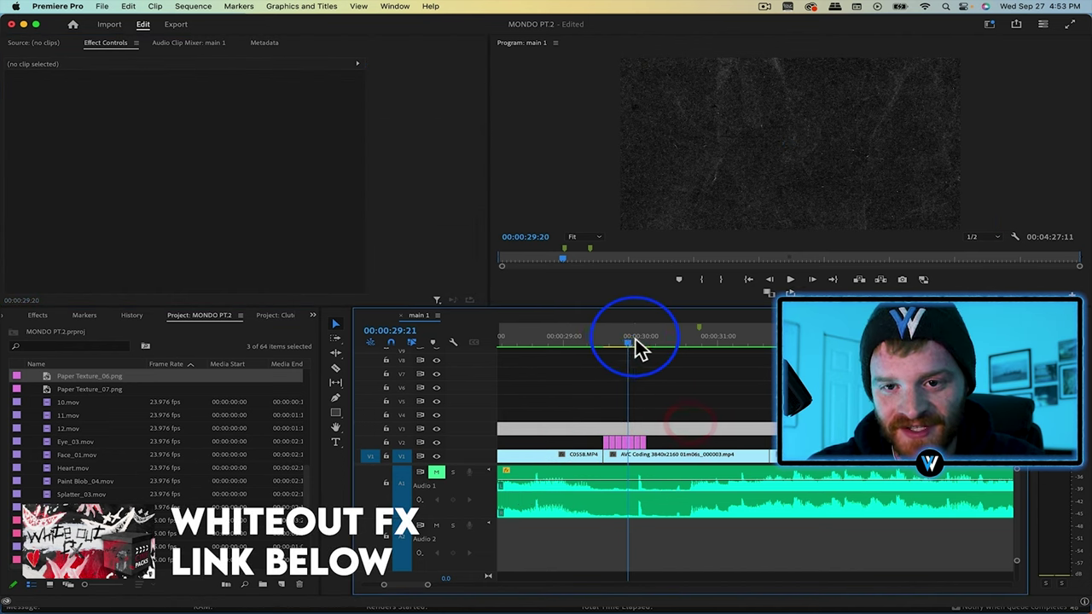
- Clear the long clip from V3 and move the paper texture clips on V2 further along the sequence to about 00:00:30:14
{"action": "key", "text": "Delete"}
{"action": "left_click_drag", "start_coordinate": [679, 423], "coordinate": [727, 444]}
{"action": "left_click_drag", "start_coordinate": [677, 404], "coordinate": [694, 442]}
{"action": "scroll", "coordinate": [693, 461], "scroll_direction": "up", "scroll_amount": 4}
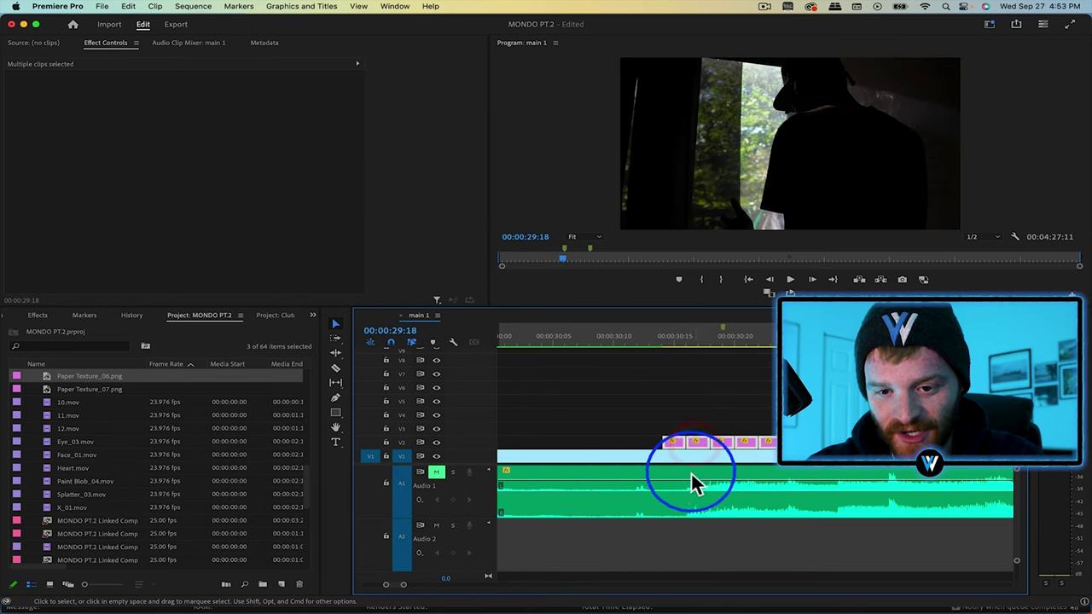
- Split the AVC Coding clip on V1 where the audio swells and align the start of the texture clips with the cut
{"action": "left_click", "coordinate": [684, 498]}
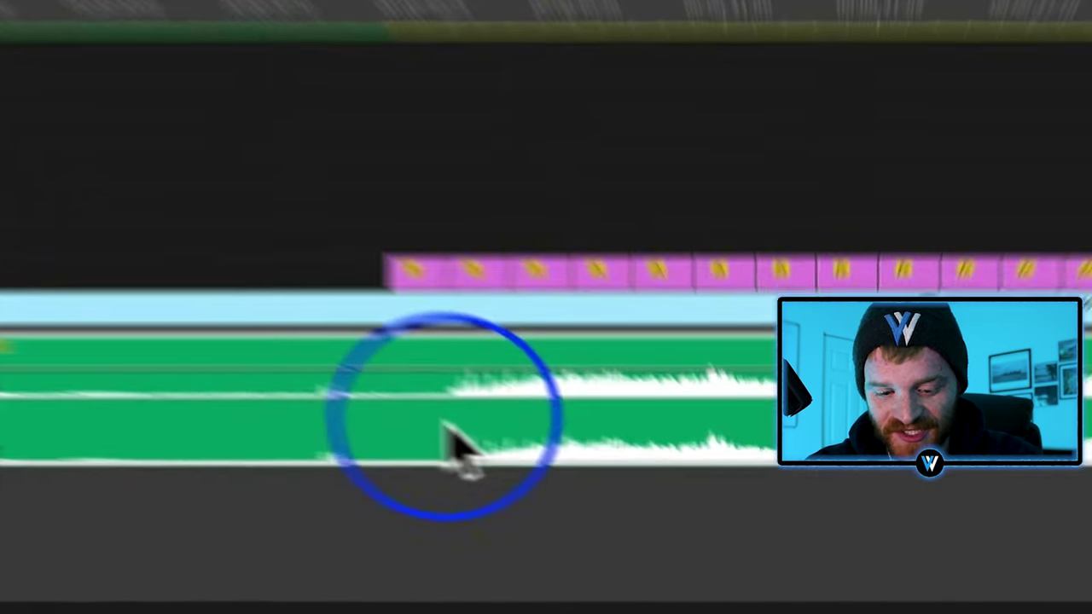
{"action": "key", "text": "c"}
{"action": "left_click", "coordinate": [676, 458]}
{"action": "key", "text": "v"}
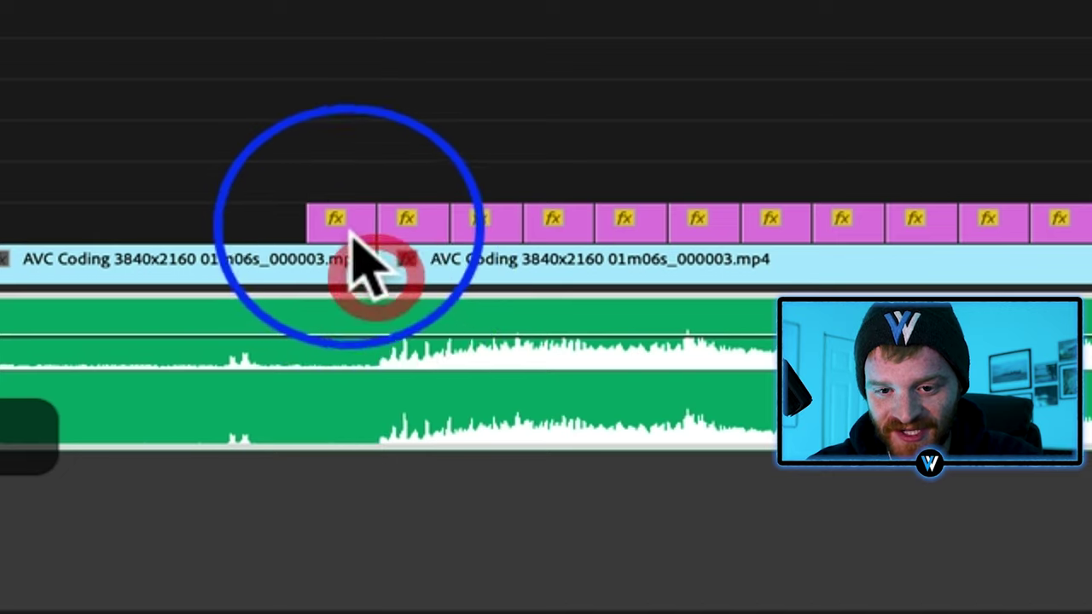
{"action": "left_click_drag", "start_coordinate": [351, 234], "coordinate": [478, 224]}
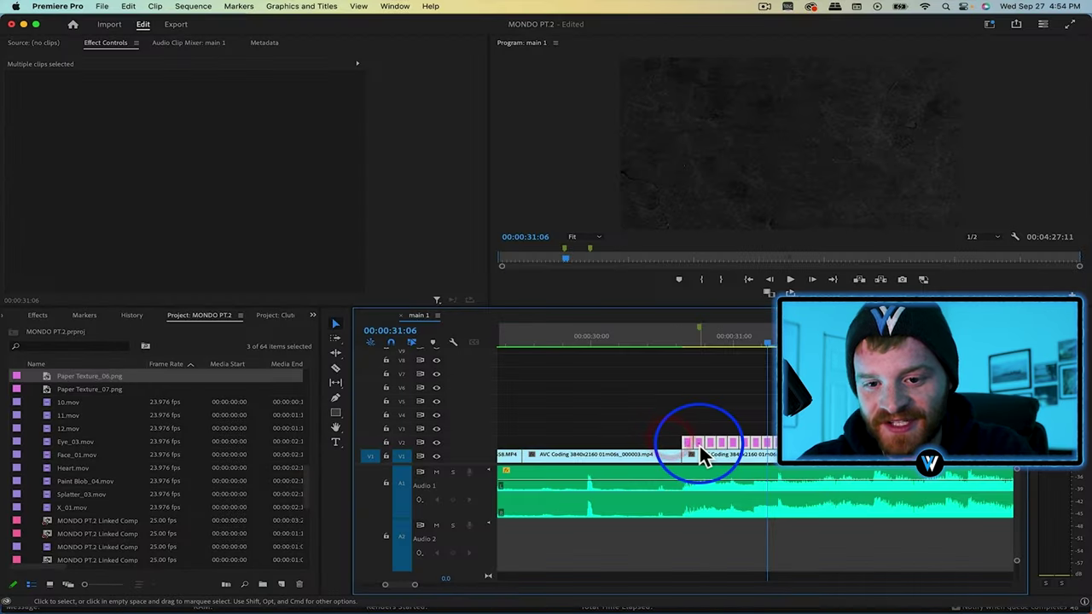
- Nest all the paper texture clips on V2 into one sequence, accepting the suggested name
{"action": "right_click", "coordinate": [699, 443]}
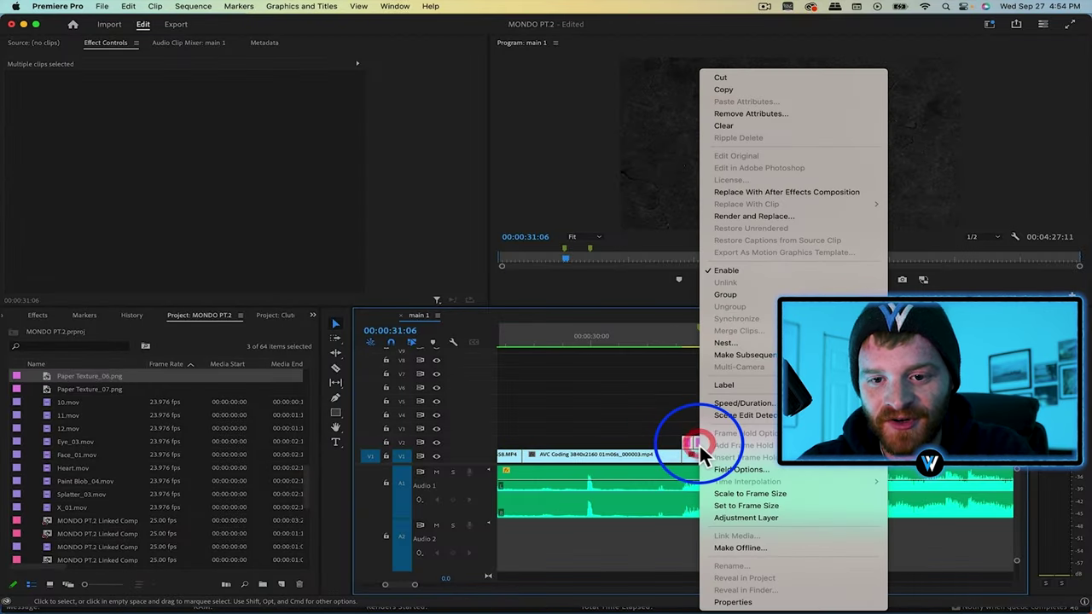
{"action": "left_click", "coordinate": [726, 343]}
{"action": "left_click", "coordinate": [574, 329]}
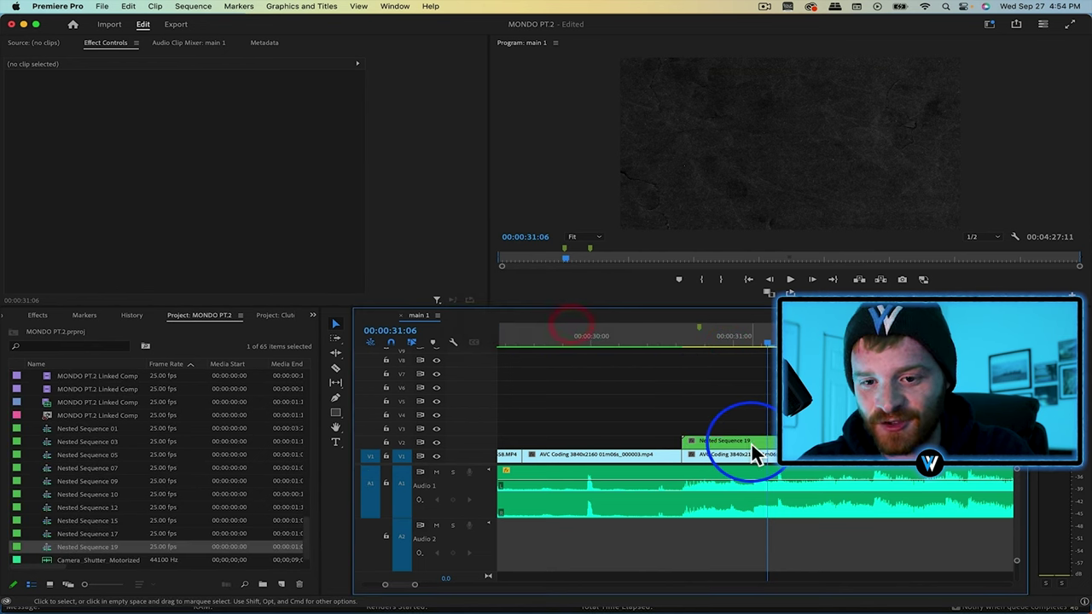
- Compare the Color Dodge, Linear Dodge (Add) and Screen blend modes on the nested textures and set the blend mode to Lighten
{"action": "left_click", "coordinate": [750, 444]}
{"action": "left_click", "coordinate": [257, 217]}
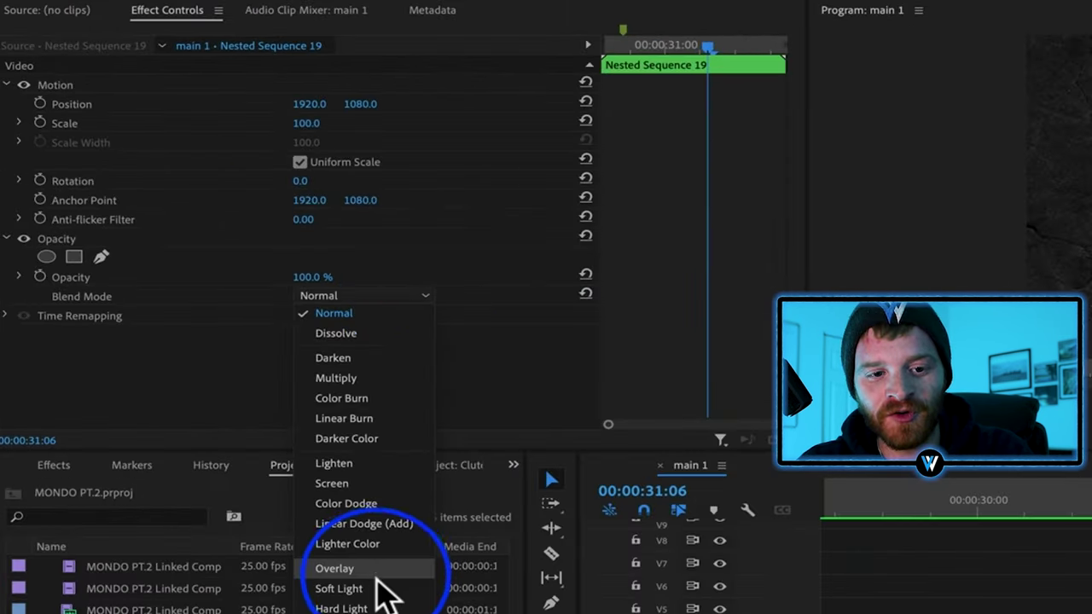
{"action": "left_click", "coordinate": [372, 505]}
{"action": "left_click", "coordinate": [384, 295]}
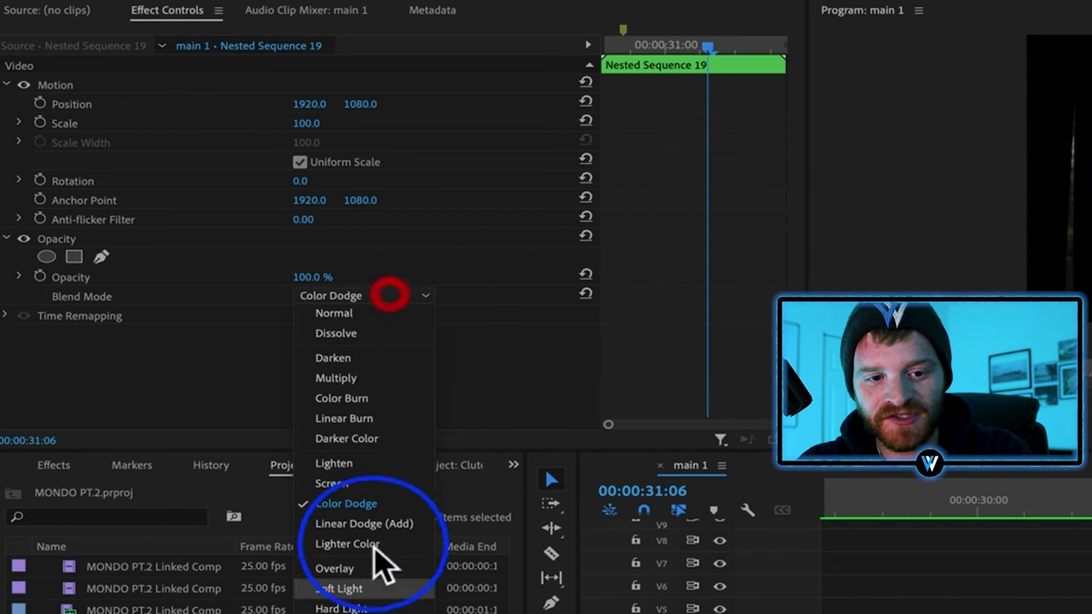
{"action": "left_click", "coordinate": [371, 519]}
{"action": "left_click", "coordinate": [395, 300]}
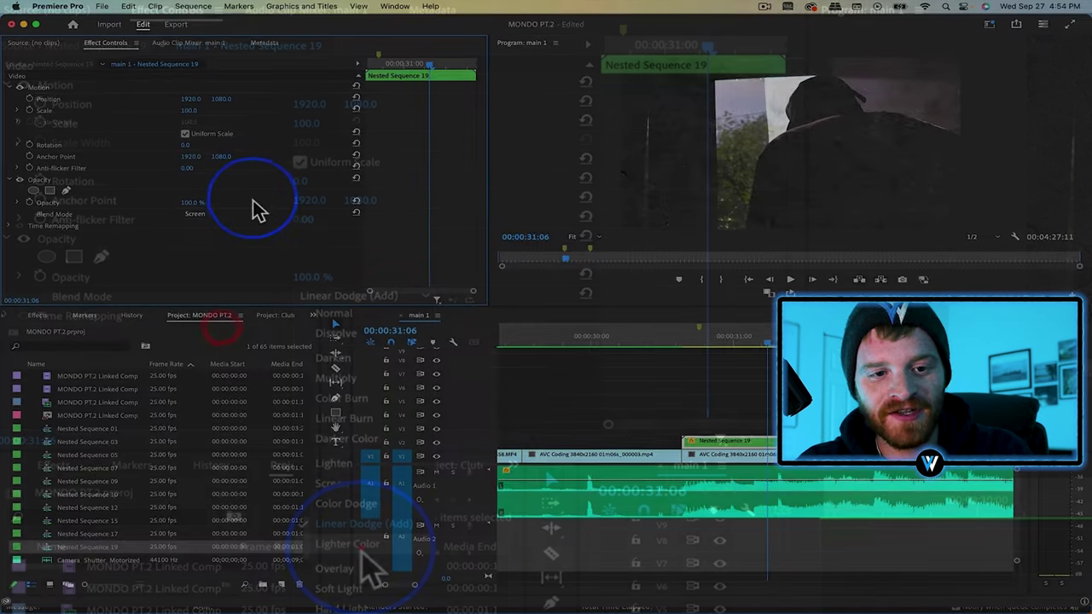
{"action": "left_click", "coordinate": [401, 301]}
{"action": "left_click", "coordinate": [208, 314]}
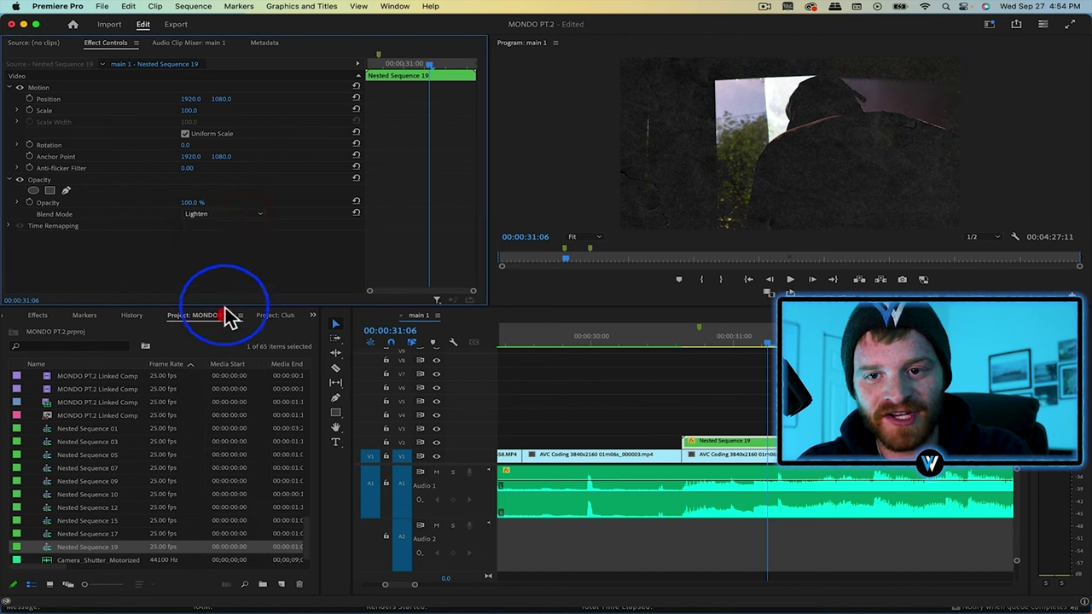
- Find the Monochrome Punch Lumetri preset and apply it to the AVC Coding clip beneath the nested textures
{"action": "left_click", "coordinate": [756, 454]}
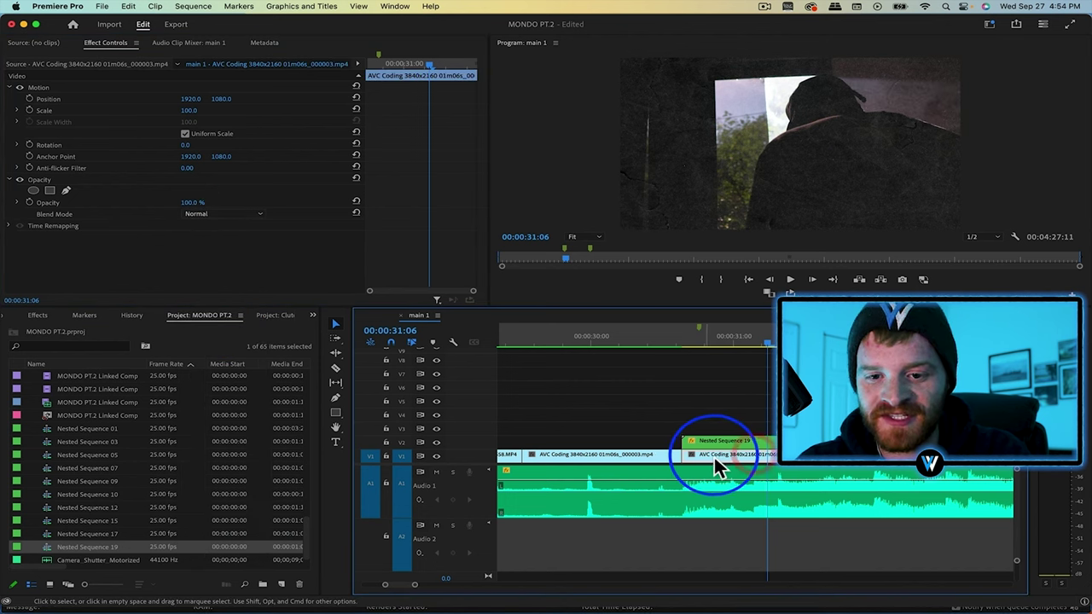
{"action": "left_click", "coordinate": [38, 315]}
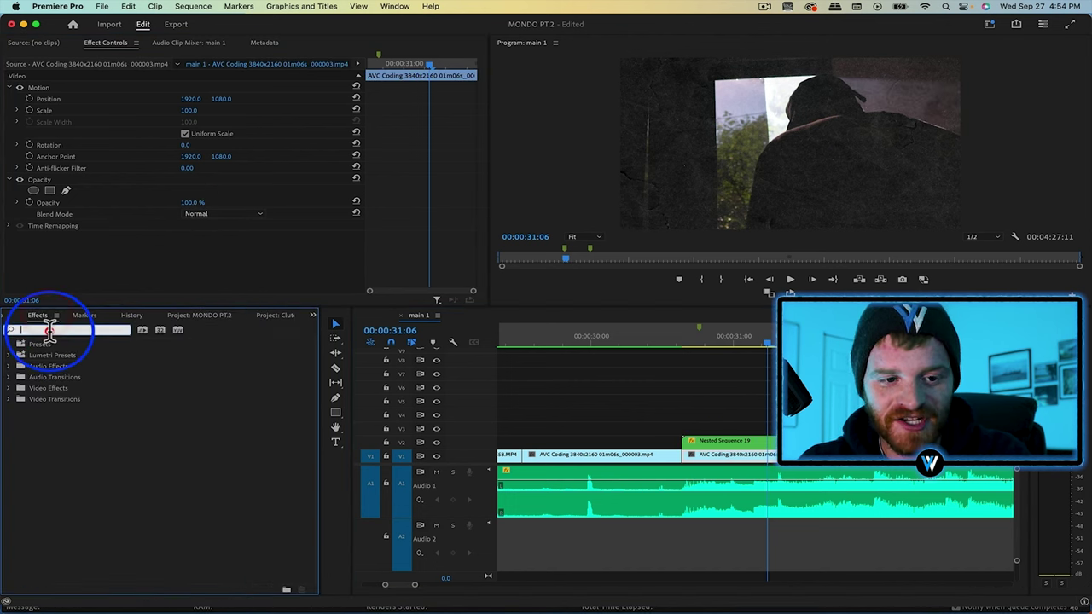
{"action": "type", "text": "mono"}
{"action": "left_click", "coordinate": [94, 432]}
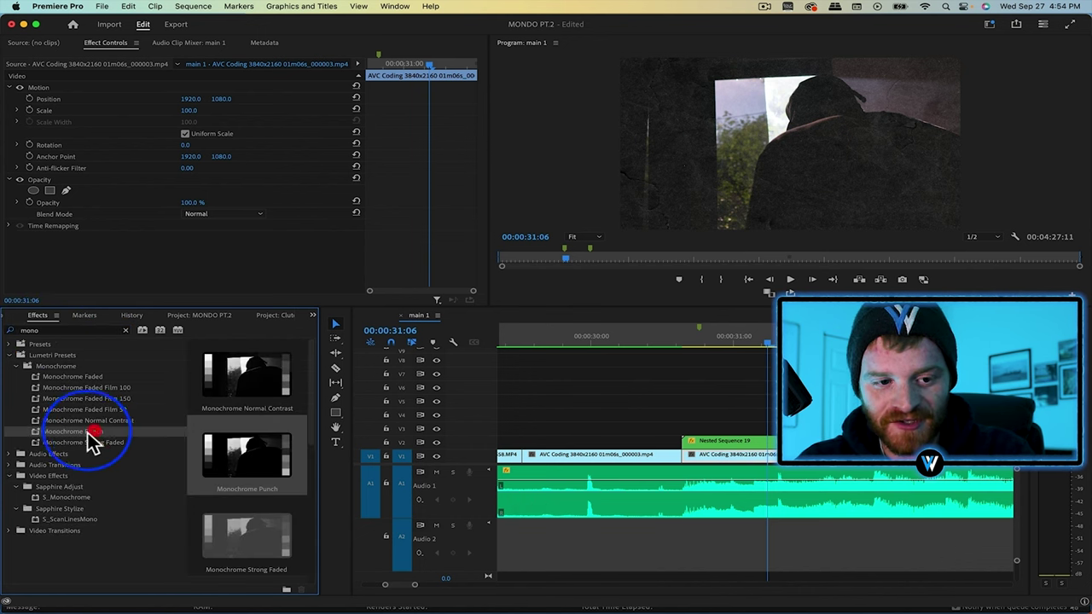
{"action": "left_click_drag", "start_coordinate": [64, 439], "coordinate": [778, 531]}
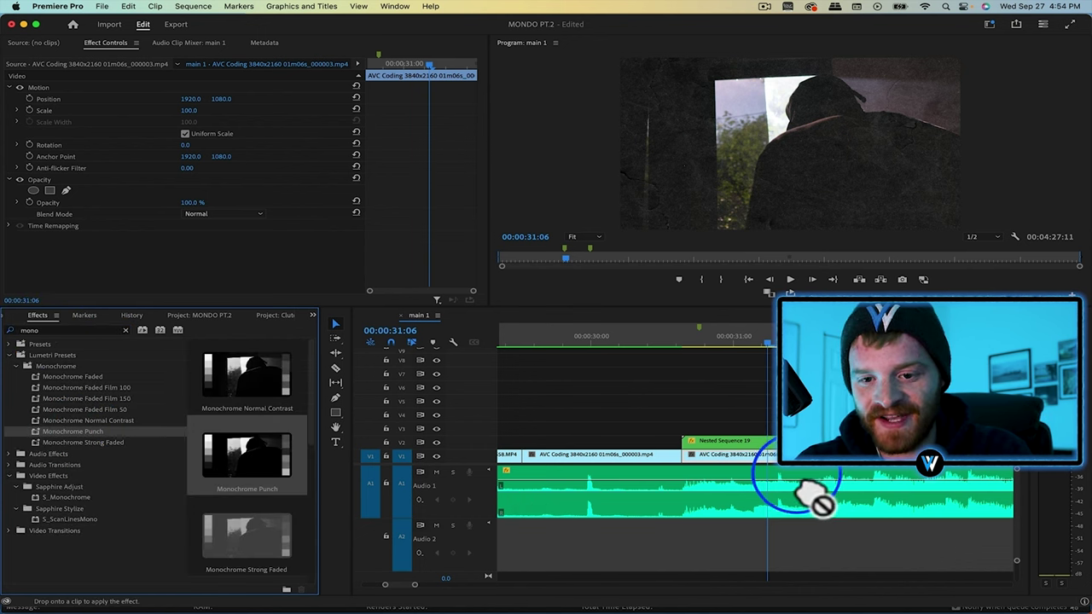
{"action": "left_click_drag", "start_coordinate": [802, 484], "coordinate": [789, 470]}
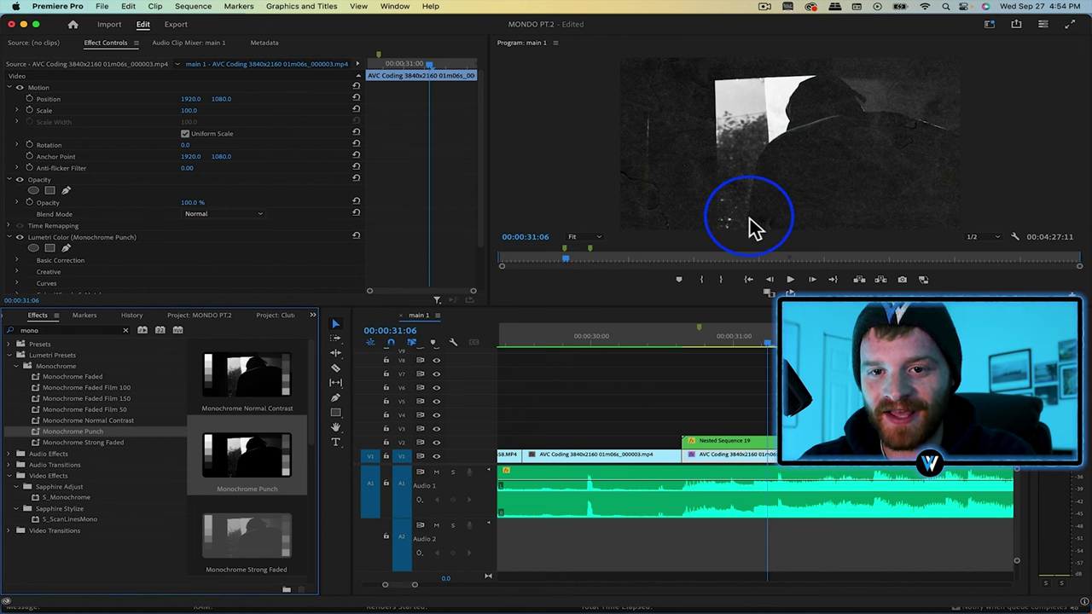
- Nest the monochrome AVC Coding clip together with the texture sequence above it, accepting the suggested name
{"action": "left_click", "coordinate": [705, 454]}
{"action": "right_click", "coordinate": [704, 453]}
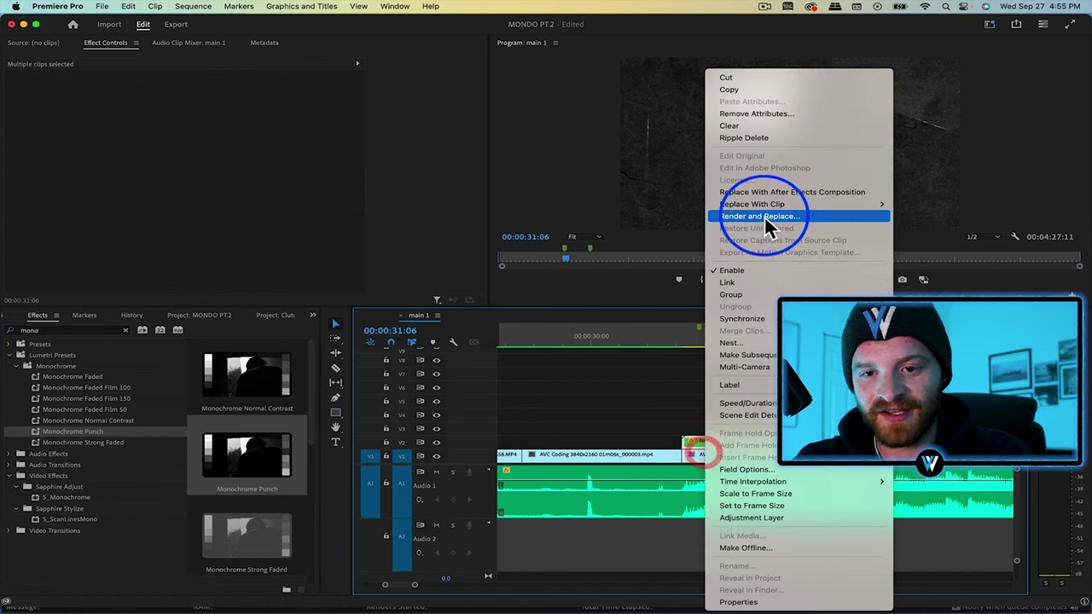
{"action": "left_click", "coordinate": [731, 342]}
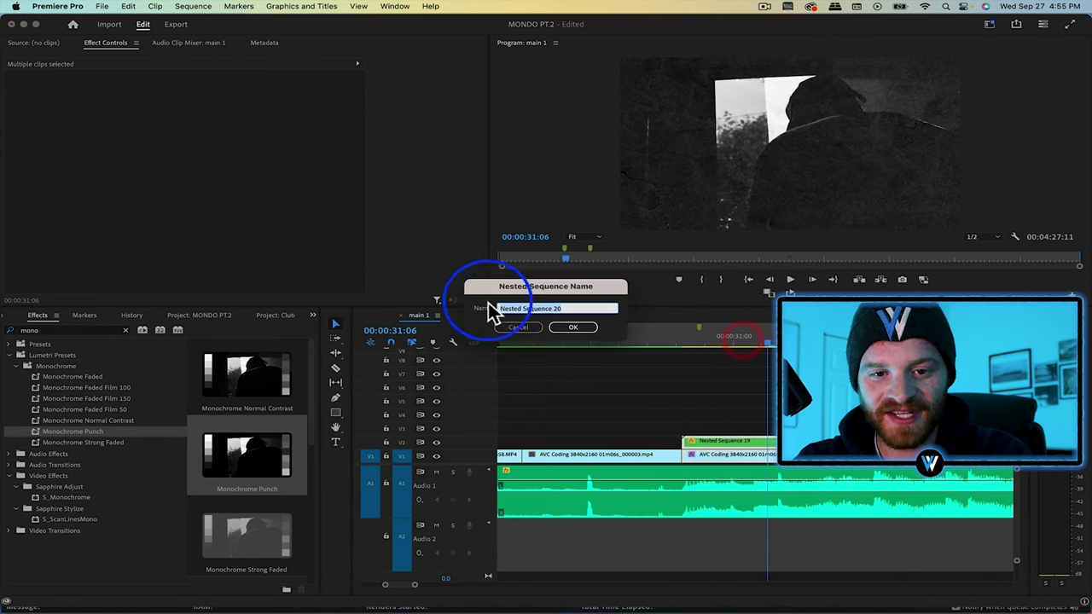
{"action": "left_click", "coordinate": [573, 329]}
- Replace the combined nested clip on V1 with an After Effects composition
{"action": "left_click", "coordinate": [740, 461]}
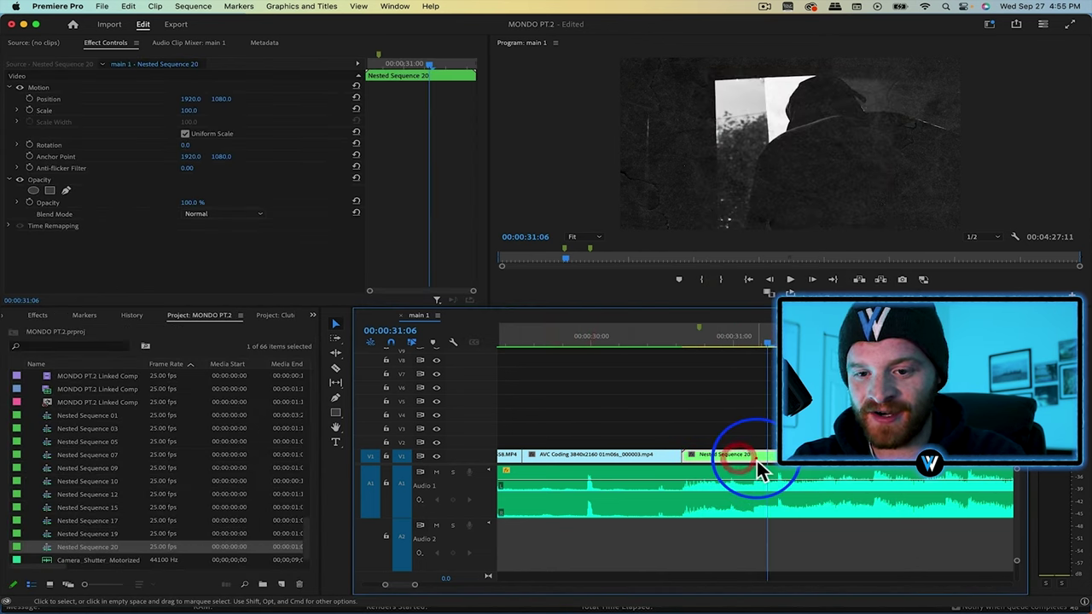
{"action": "right_click", "coordinate": [757, 461]}
{"action": "left_click", "coordinate": [823, 175]}
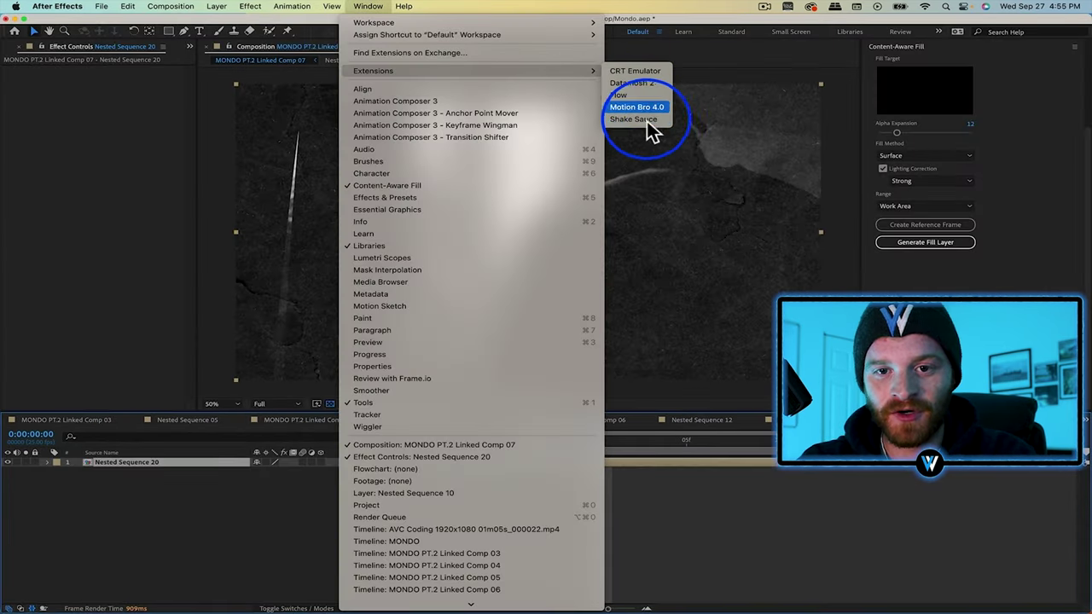
- Browse Shake Sauce's keyframed presets, apply Hard Hit With Flash to the Nested Sequence 20 layer, and preview the shake
{"action": "left_click", "coordinate": [645, 122]}
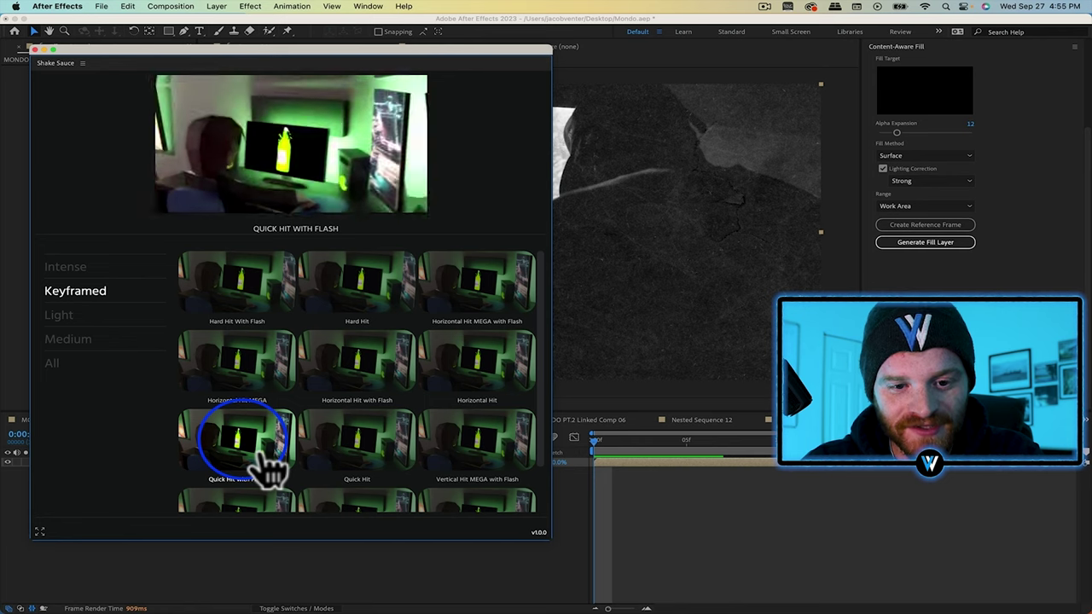
{"action": "scroll", "coordinate": [264, 465], "scroll_direction": "down", "scroll_amount": 2}
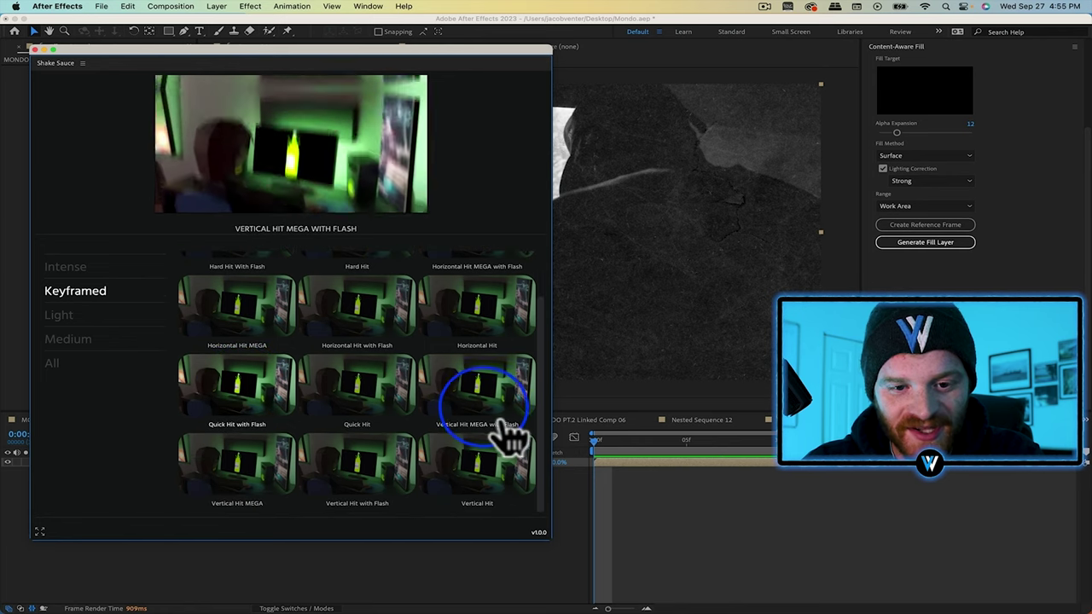
{"action": "scroll", "coordinate": [261, 309], "scroll_direction": "up", "scroll_amount": 2}
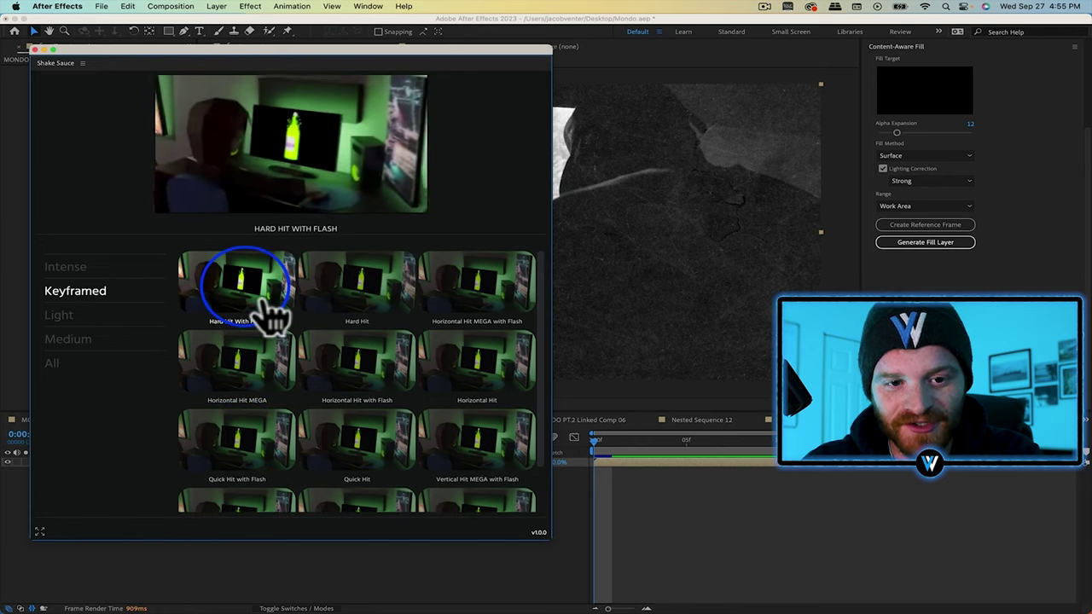
{"action": "left_click", "coordinate": [248, 289]}
{"action": "left_click", "coordinate": [451, 531]}
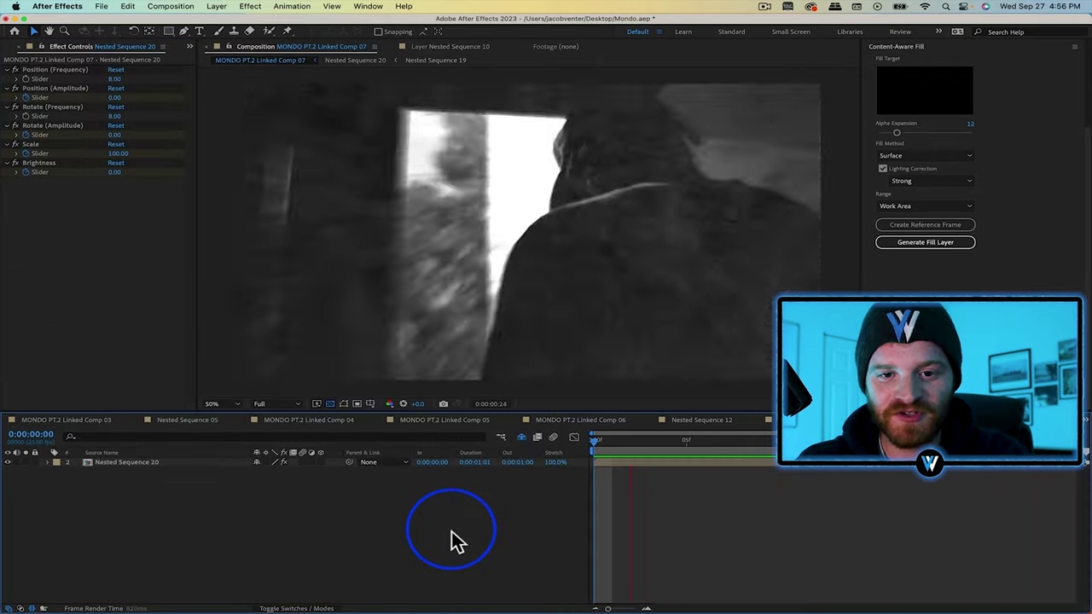
- Find the Brightness & Contrast effect and add it to the Nested Sequence 20 layer
{"action": "left_click", "coordinate": [167, 464]}
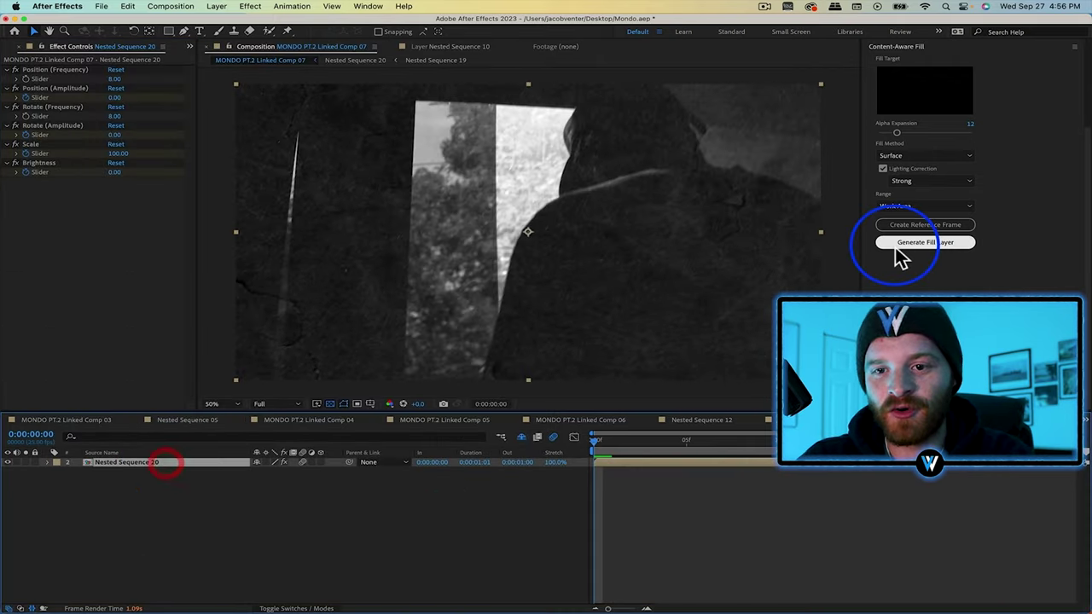
{"action": "left_click", "coordinate": [910, 97]}
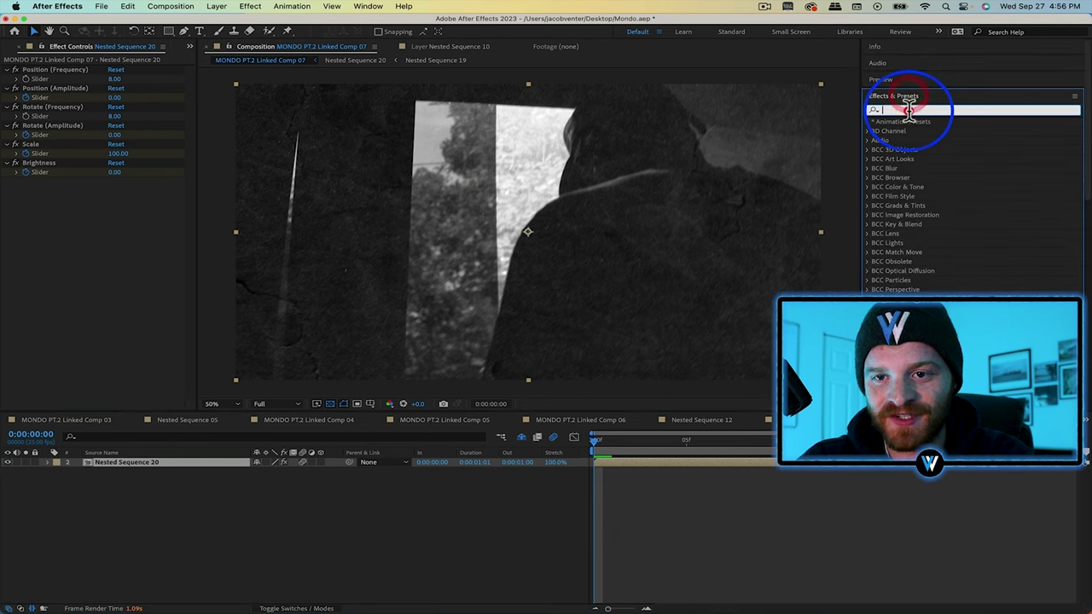
{"action": "type", "text": "bright"}
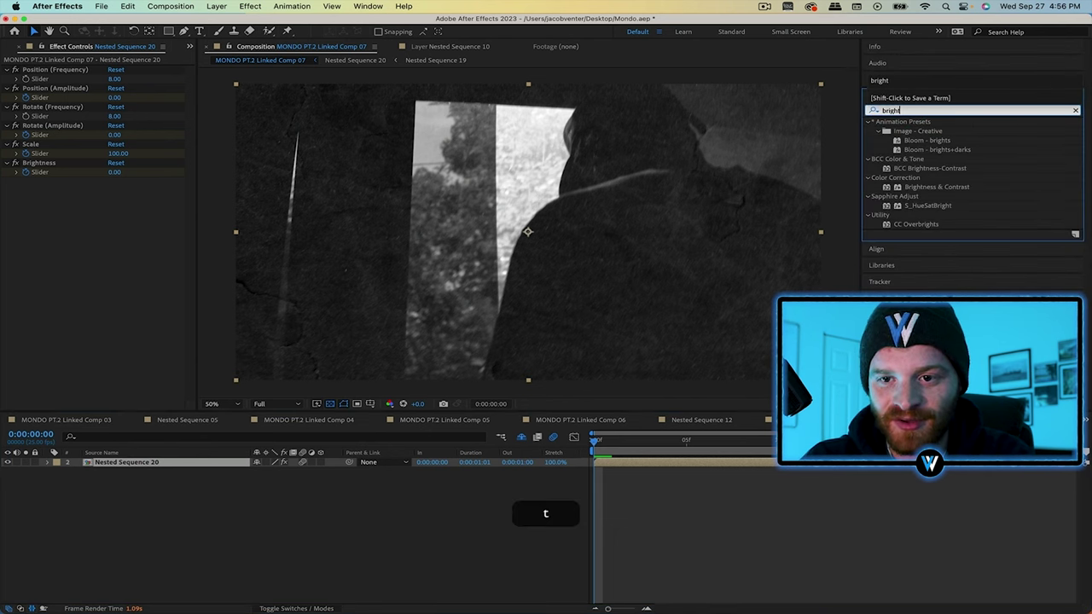
{"action": "left_click_drag", "start_coordinate": [925, 188], "coordinate": [600, 462]}
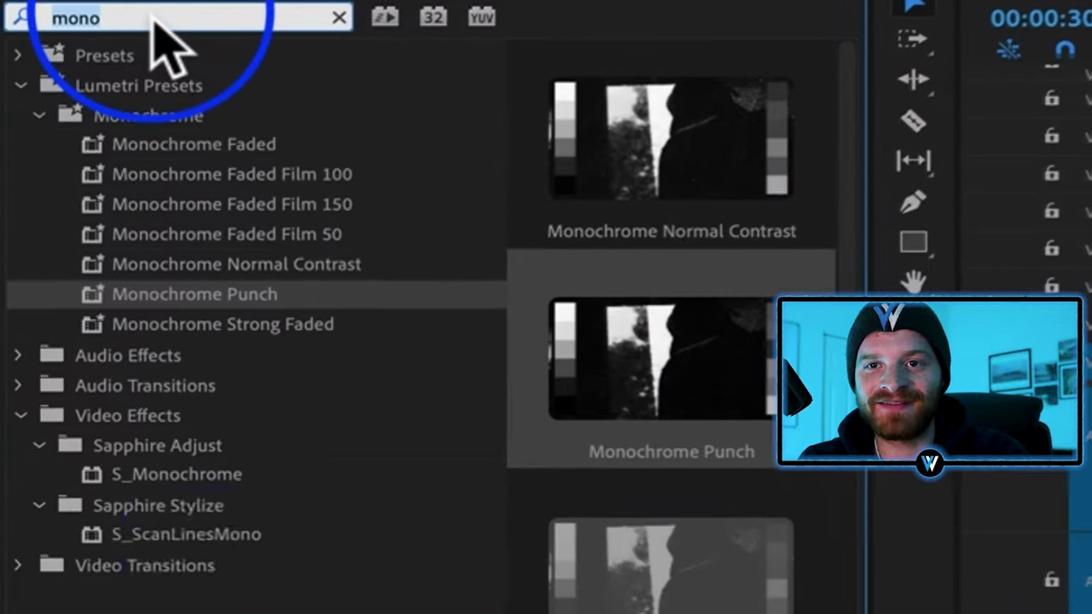
- In Premiere Pro, apply Posterize Time to the MONDO PT.2 Linked Comp 07 clip and set its frame rate to 6
{"action": "type", "text": "pos"}
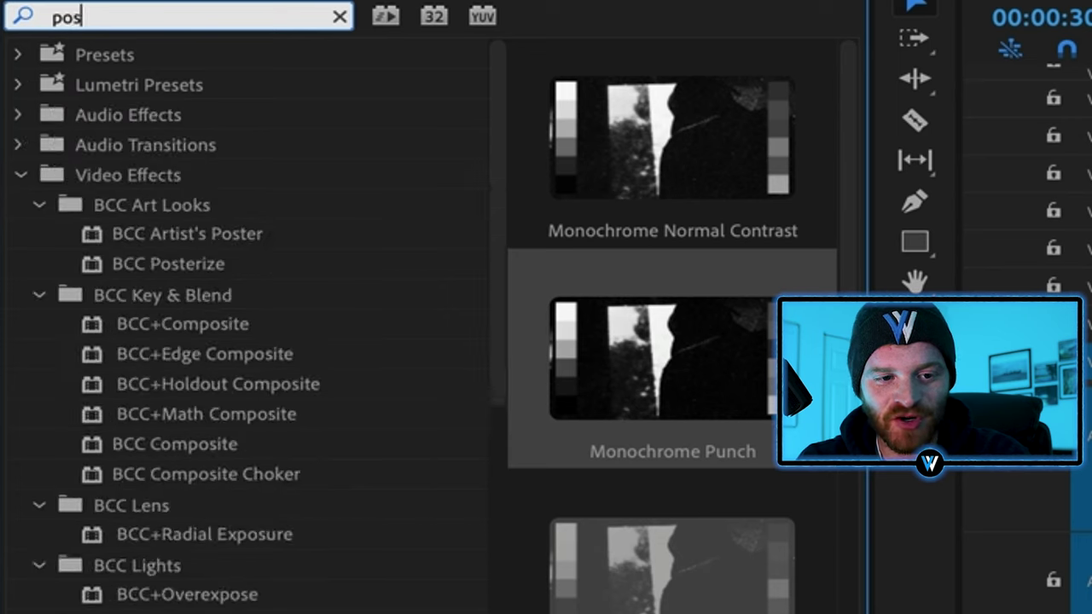
{"action": "type", "text": "ter"}
{"action": "left_click", "coordinate": [193, 515]}
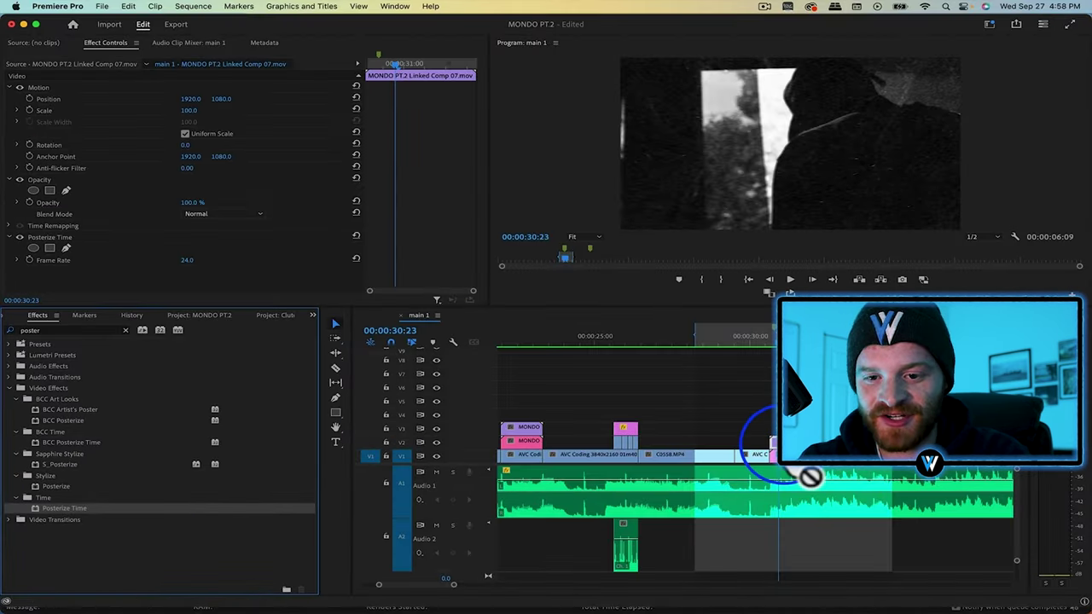
{"action": "left_click", "coordinate": [186, 271]}
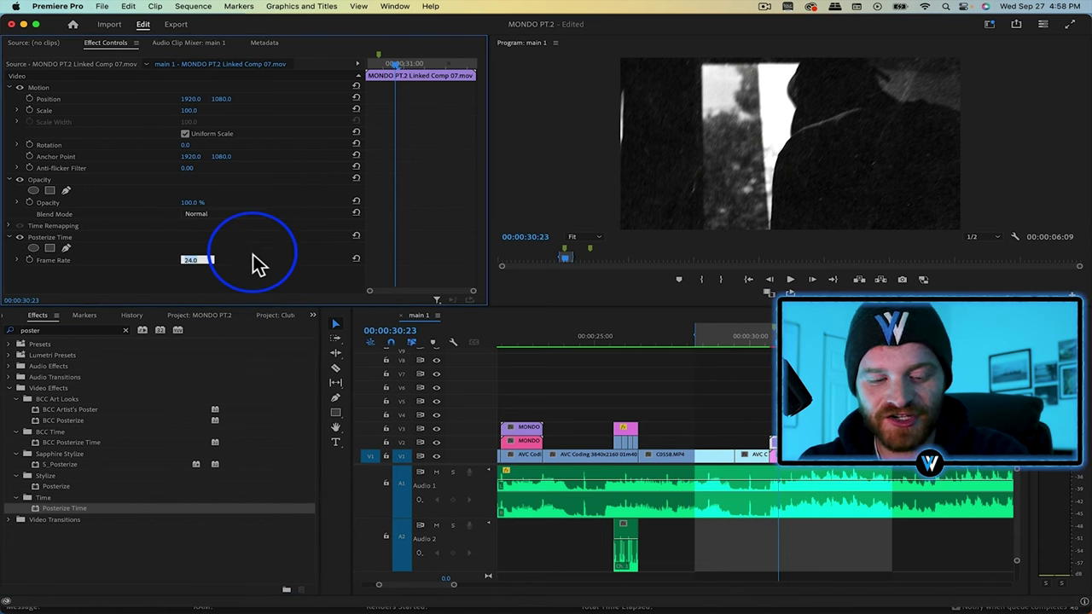
{"action": "type", "text": "6"}
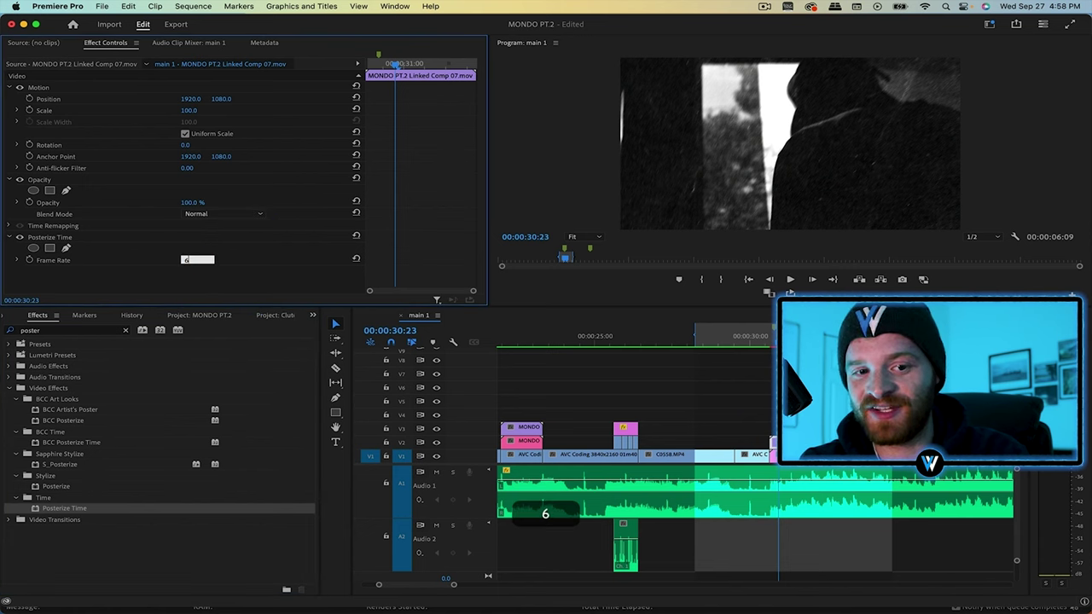
{"action": "key", "text": "Return"}
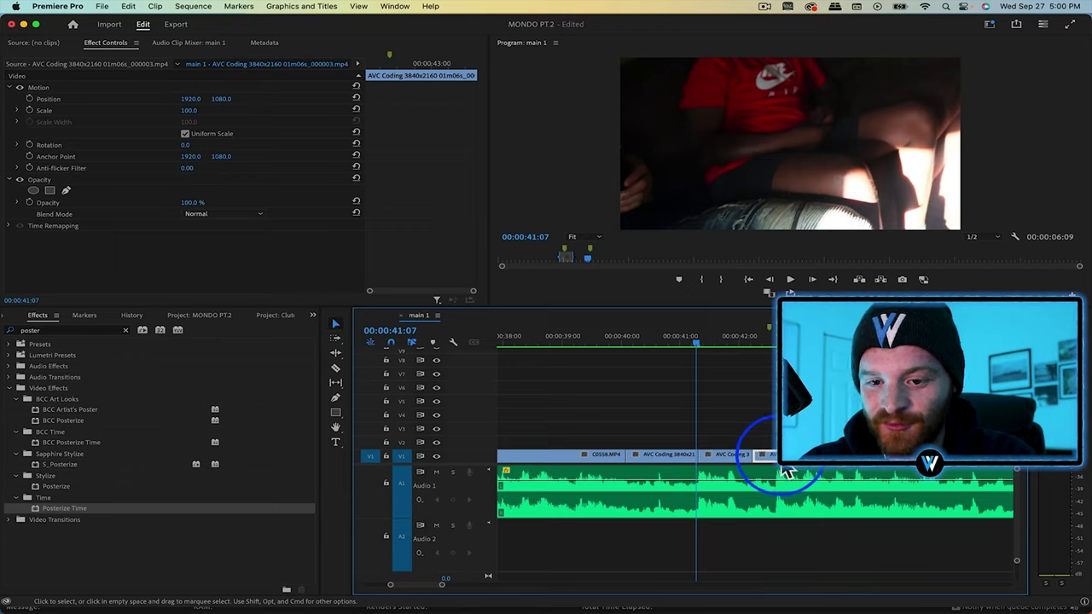
- Play through the following shots and apply Posterize Time at frame rate 12 to the AVC Coding 01m06s_000003 clip ending at 00:00:42:17
{"action": "key", "text": "space"}
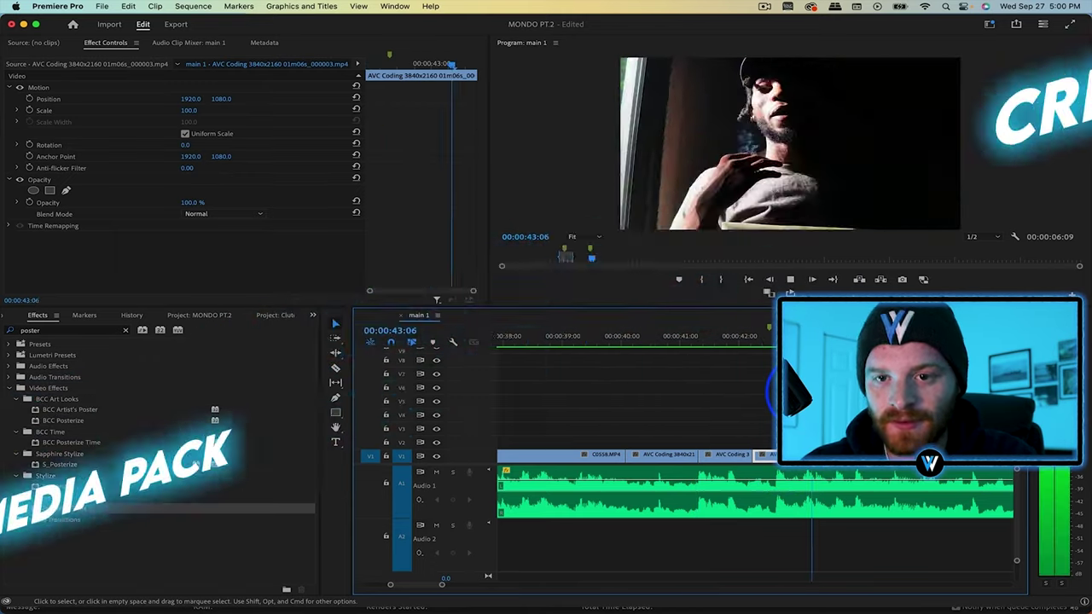
{"action": "left_click", "coordinate": [781, 473]}
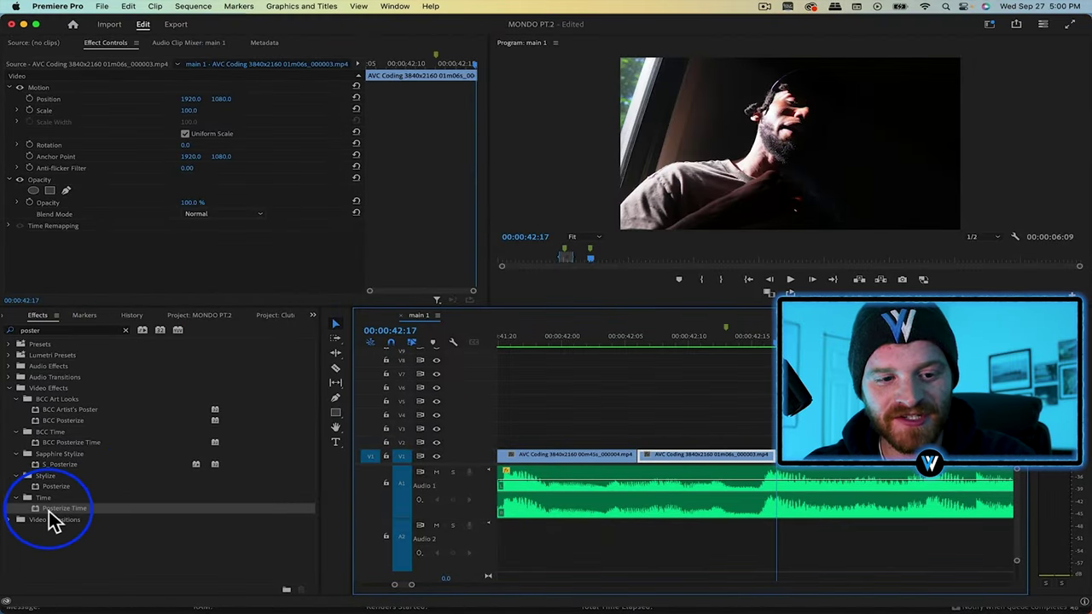
{"action": "left_click_drag", "start_coordinate": [48, 512], "coordinate": [784, 413]}
{"action": "left_click_drag", "start_coordinate": [686, 470], "coordinate": [683, 461]}
{"action": "left_click", "coordinate": [198, 259]}
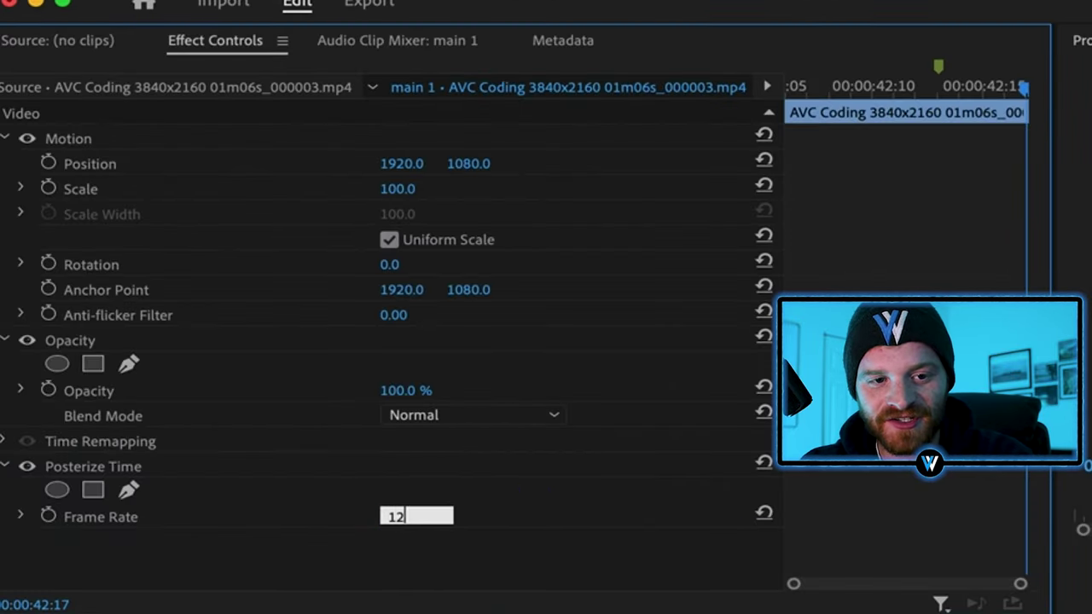
- Bring 13.mov, 20.mov and 27.mov from the CreativeFlow Mixed Media Texture Pack folder into the timeline above the posterized clip
{"action": "left_click_drag", "start_coordinate": [415, 227], "coordinate": [252, 89]}
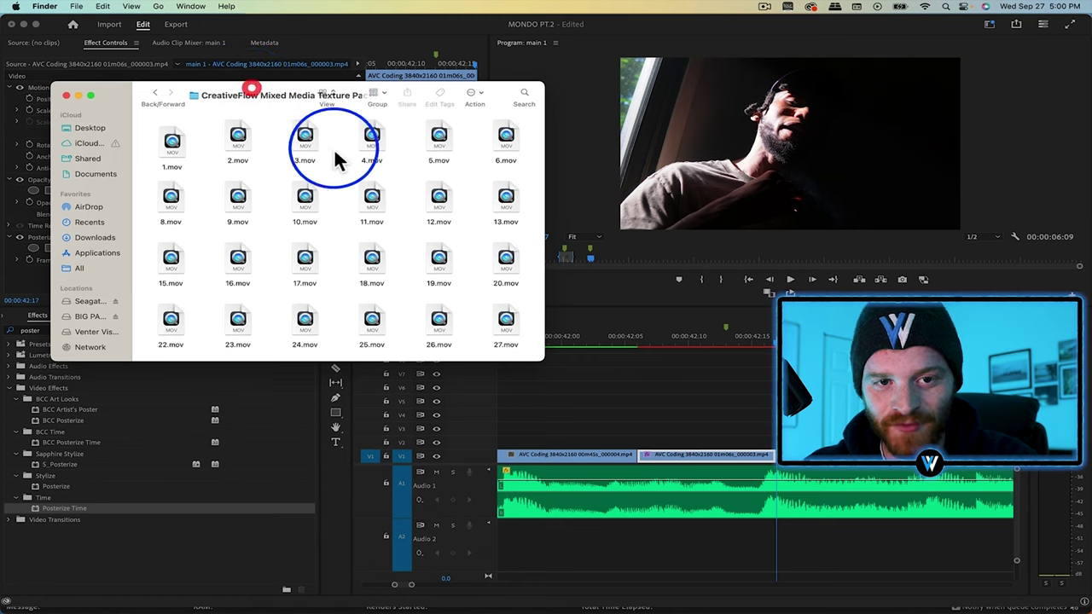
{"action": "left_click_drag", "start_coordinate": [528, 189], "coordinate": [496, 298]}
{"action": "left_click_drag", "start_coordinate": [981, 483], "coordinate": [446, 392]}
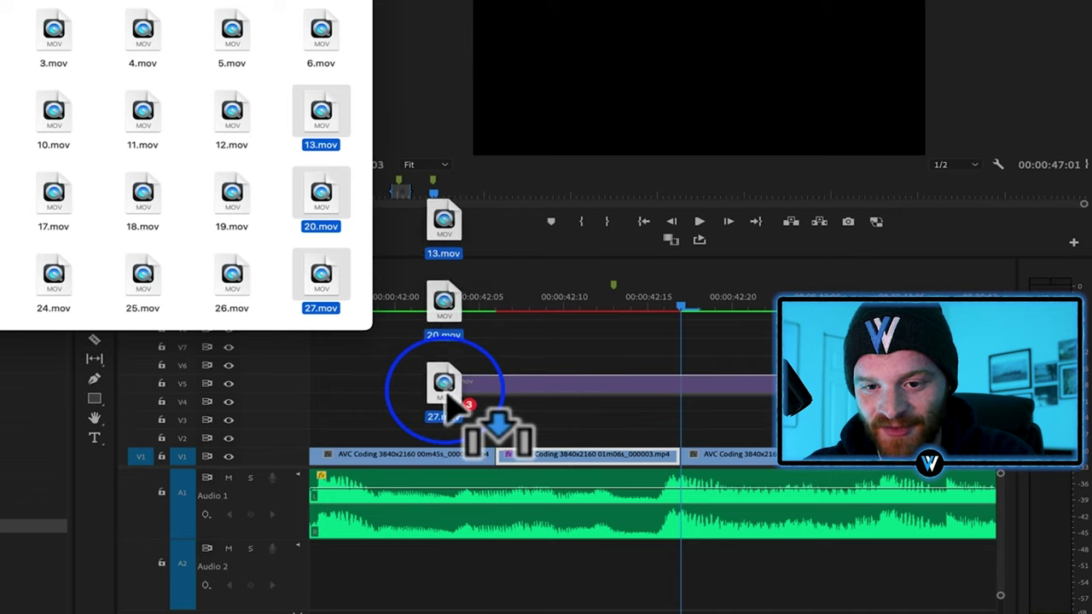
- Stack 20.mov on the track above 13.mov and fit both texture clips to the sequence's frame size
{"action": "left_click_drag", "start_coordinate": [692, 324], "coordinate": [512, 378]}
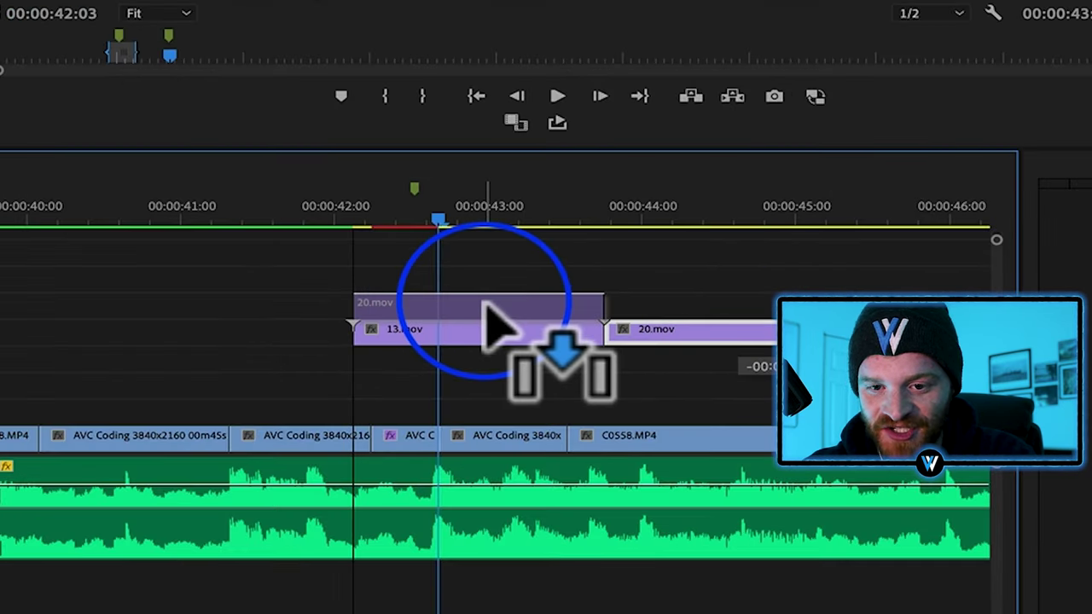
{"action": "key", "text": "equal"}
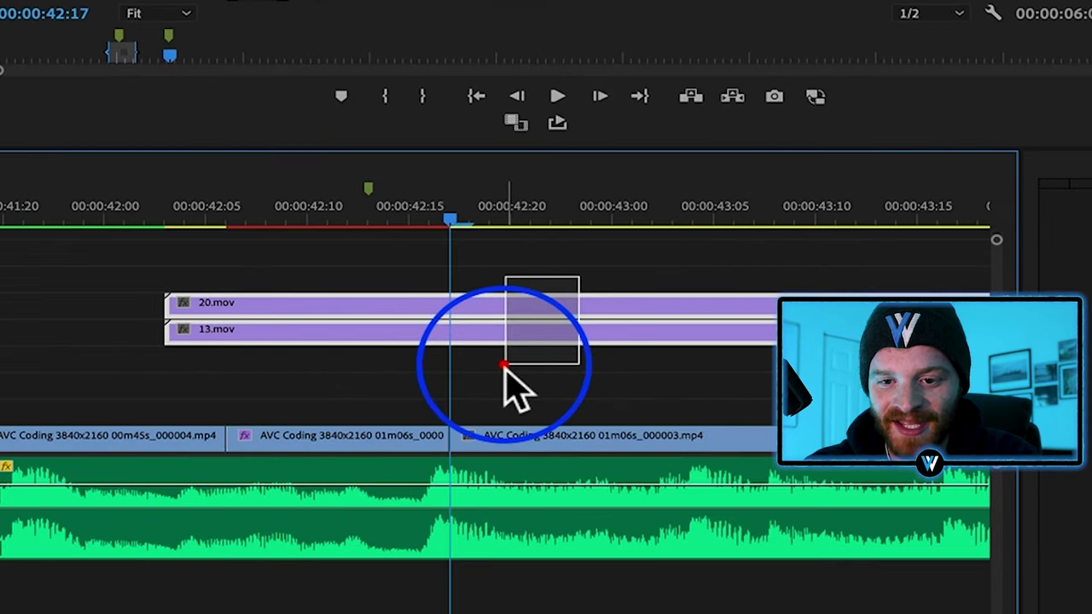
{"action": "right_click", "coordinate": [517, 353]}
{"action": "left_click", "coordinate": [610, 511]}
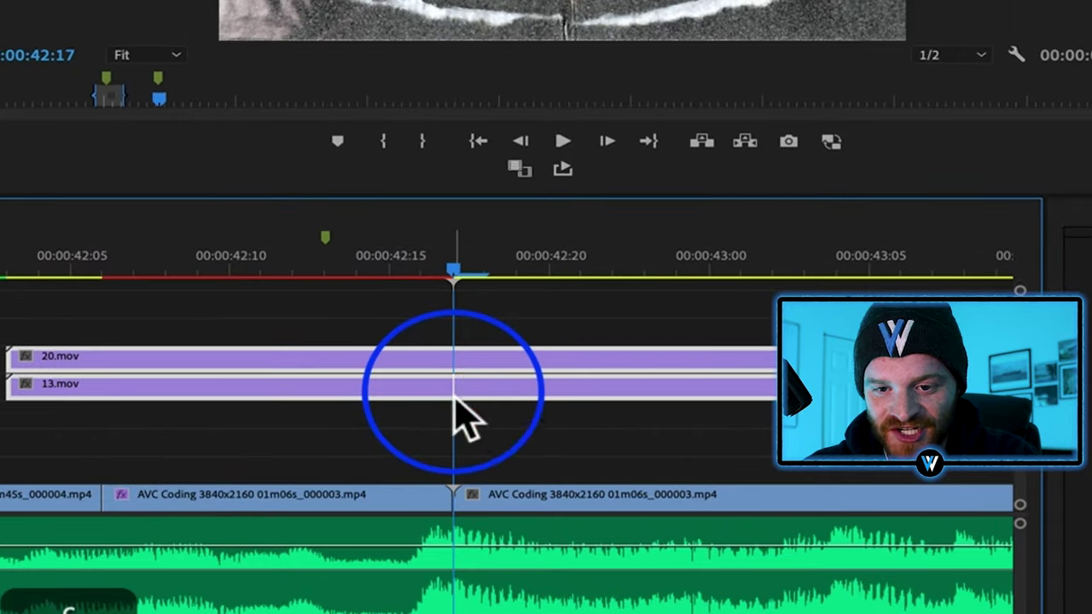
- Trim 13.mov and 20.mov to the posterized AVC Coding clip's start and end, and move them directly above it on V2 and V3
{"action": "left_click", "coordinate": [453, 369], "text": "shift"}
{"action": "key", "text": "v"}
{"action": "left_click_drag", "start_coordinate": [547, 329], "coordinate": [533, 404]}
{"action": "key", "text": "BackSpace"}
{"action": "key", "text": "c"}
{"action": "left_click", "coordinate": [104, 391]}
{"action": "left_click", "coordinate": [104, 353]}
{"action": "key", "text": "v"}
{"action": "left_click_drag", "start_coordinate": [83, 330], "coordinate": [43, 465]}
{"action": "key", "text": "BackSpace"}
{"action": "left_click_drag", "start_coordinate": [239, 326], "coordinate": [198, 457]}
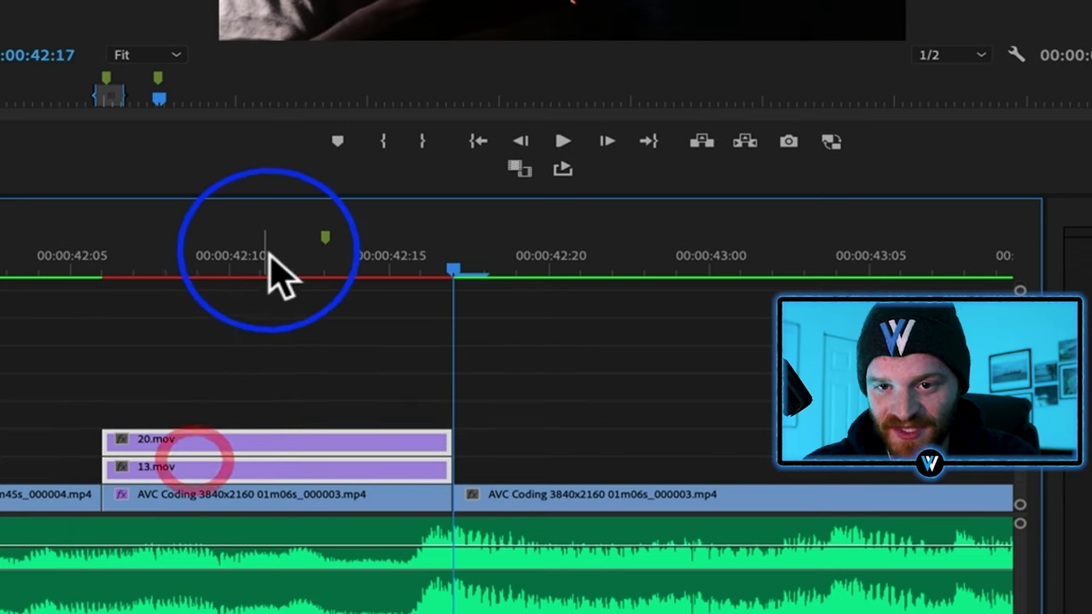
- Set the blend mode of 20.mov to Color Dodge and of 13.mov to Linear Dodge (Add)
{"action": "left_click", "coordinate": [263, 256]}
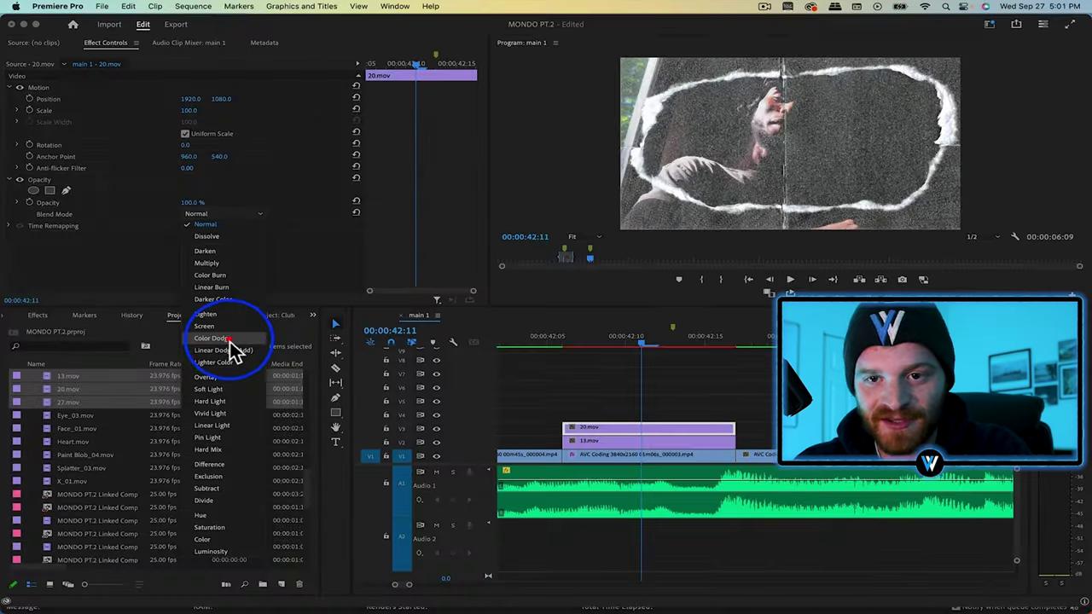
{"action": "left_click", "coordinate": [230, 341]}
{"action": "left_click", "coordinate": [667, 444]}
{"action": "left_click", "coordinate": [239, 214]}
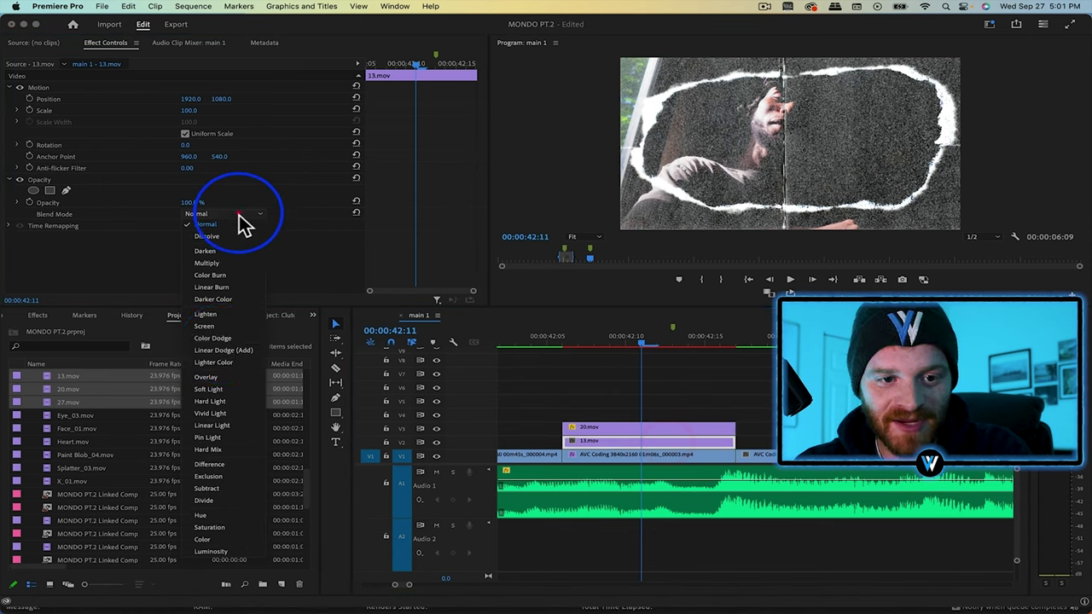
{"action": "left_click", "coordinate": [227, 357]}
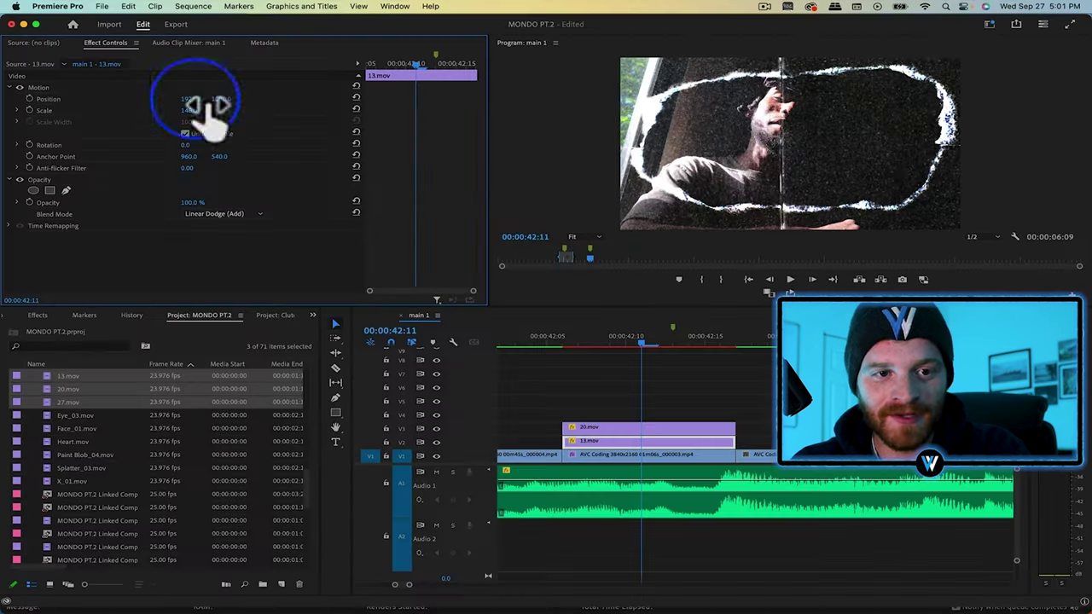
- Shift 13.mov horizontally so its centre crease sits further right in the frame, and scale 20.mov to 120
{"action": "left_click_drag", "start_coordinate": [193, 99], "coordinate": [291, 99]}
{"action": "left_click", "coordinate": [631, 426]}
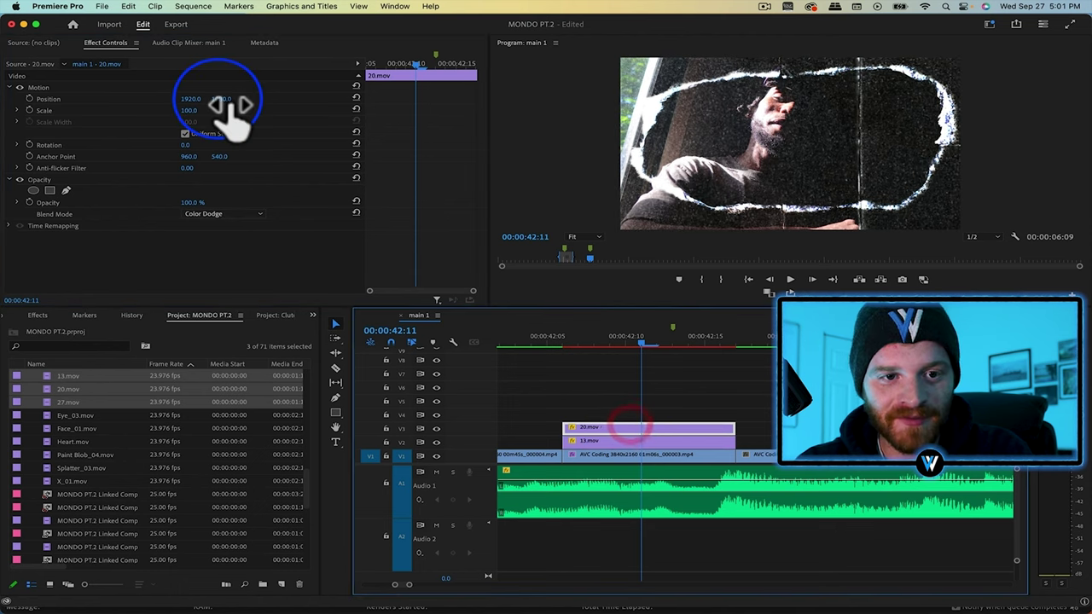
{"action": "left_click_drag", "start_coordinate": [193, 111], "coordinate": [210, 111]}
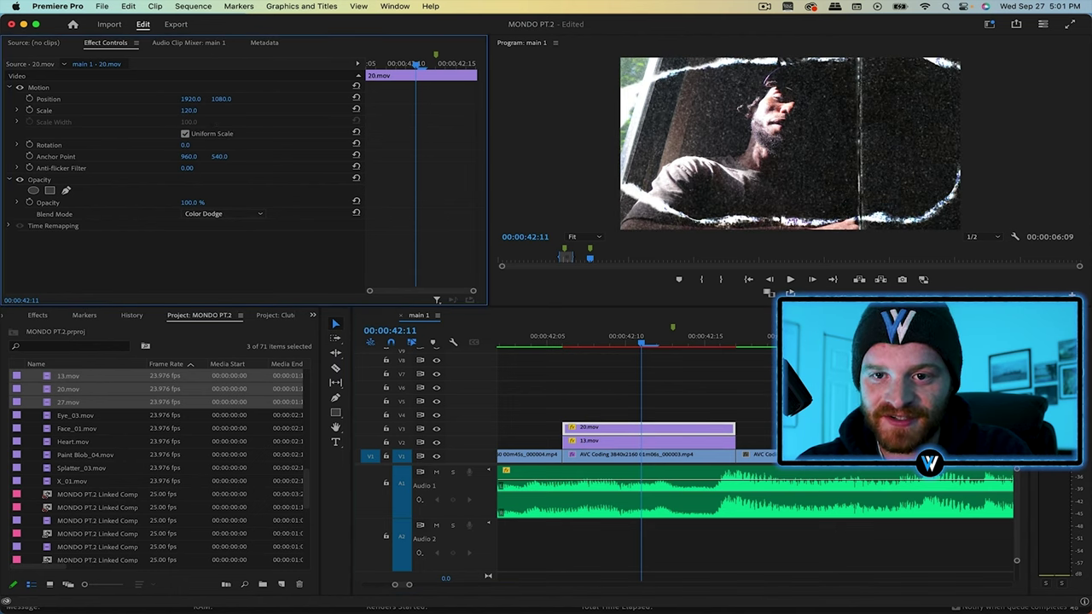
- Apply the Monochrome Punch preset to the AVC Coding clip beneath the textures, and reframe it at scale 162, position 1833, 1512
{"action": "left_click", "coordinate": [41, 315]}
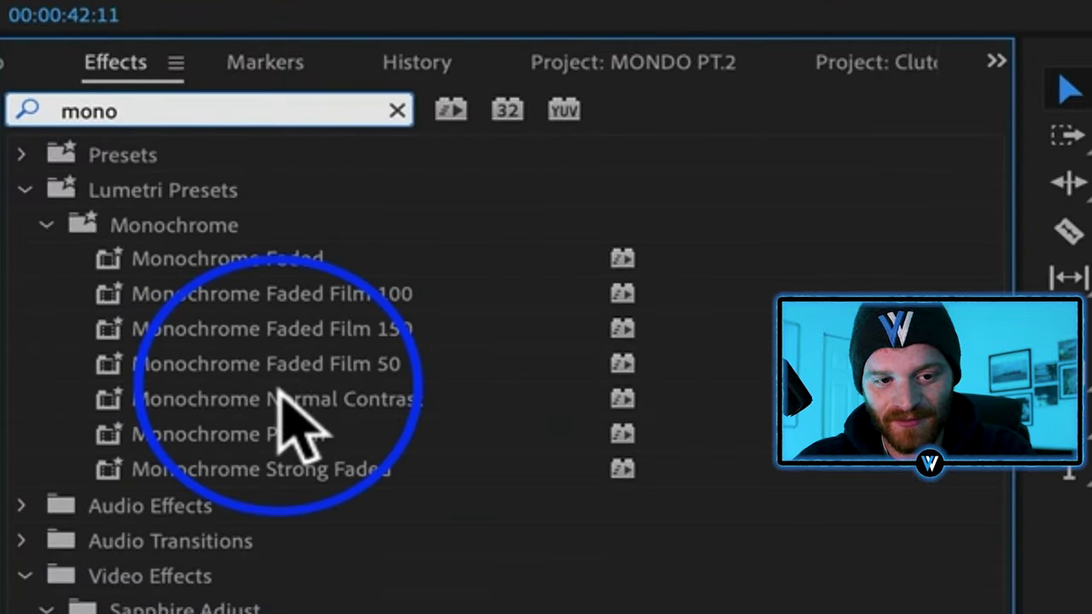
{"action": "left_click", "coordinate": [305, 435]}
{"action": "left_click_drag", "start_coordinate": [305, 435], "coordinate": [514, 458]}
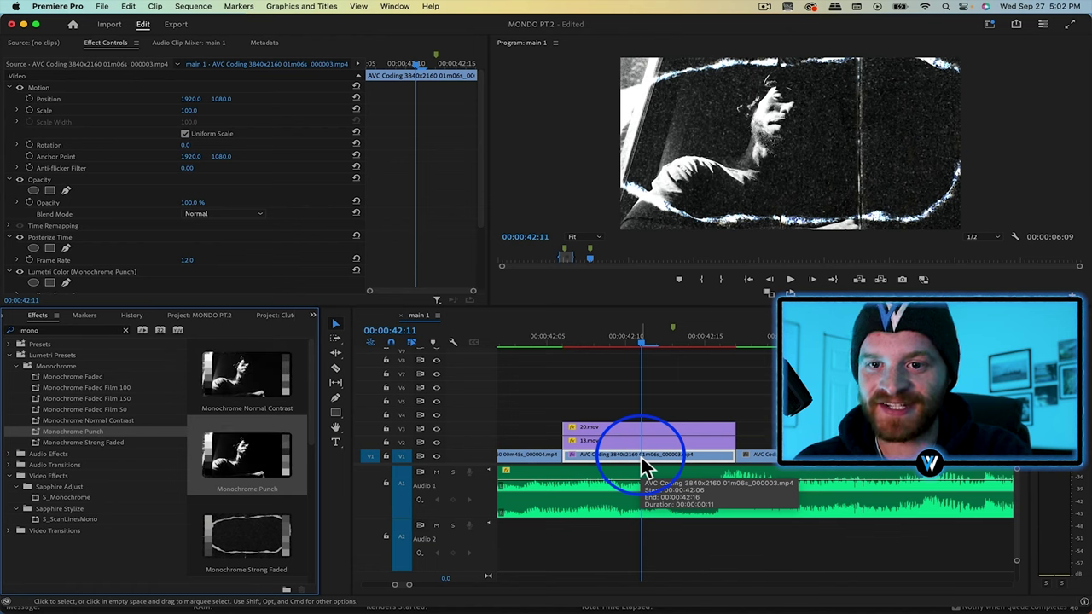
{"action": "left_click_drag", "start_coordinate": [189, 110], "coordinate": [239, 98]}
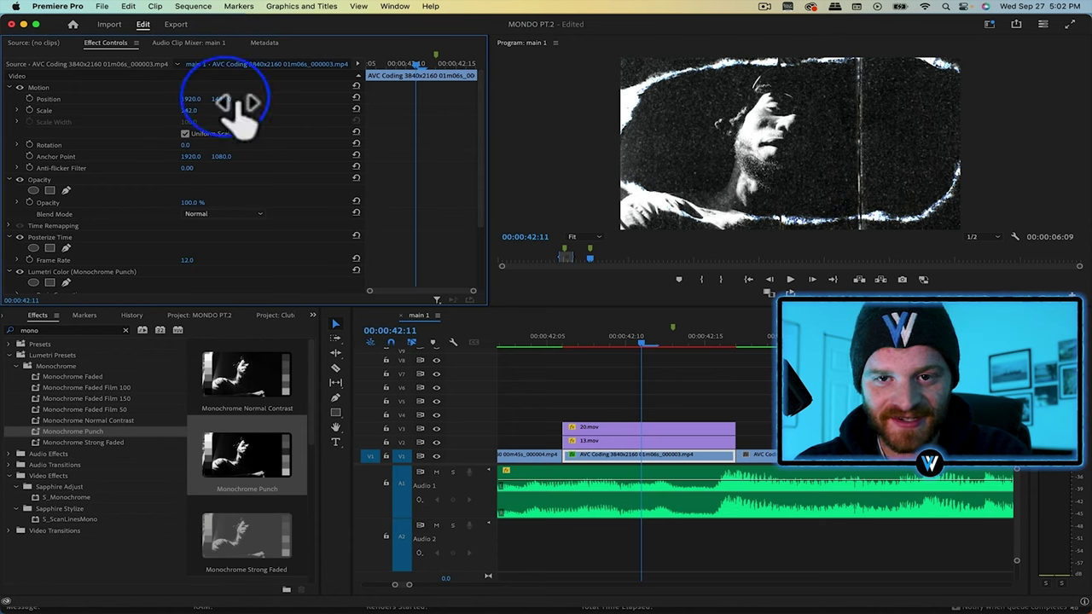
- Raise both texture clips one track and duplicate the monochrome AVC Coding clip onto V2
{"action": "left_click", "coordinate": [733, 400]}
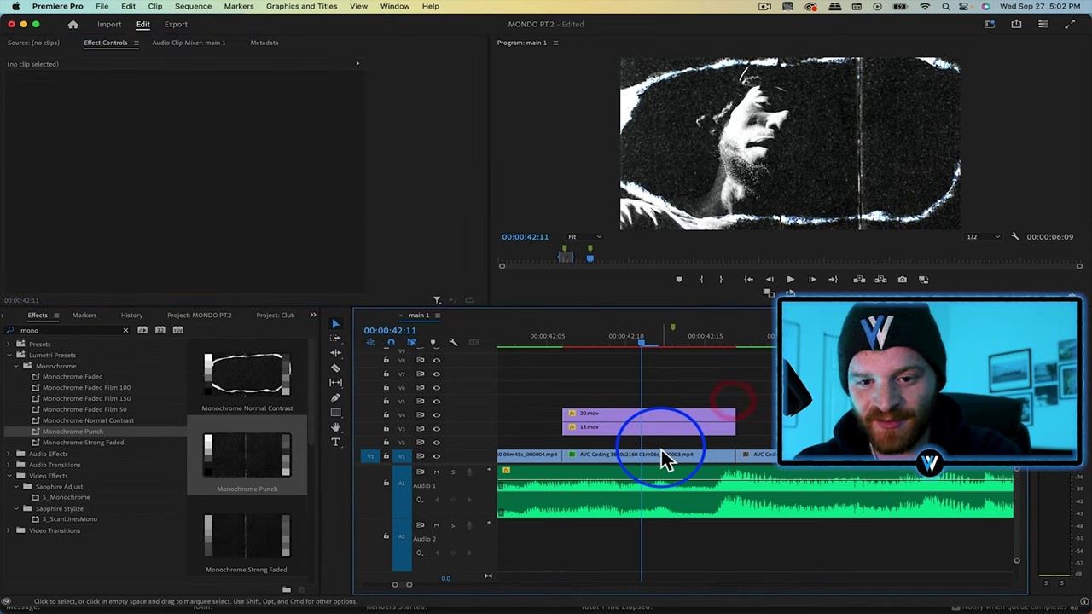
{"action": "left_click", "coordinate": [662, 448]}
{"action": "left_click", "coordinate": [661, 454]}
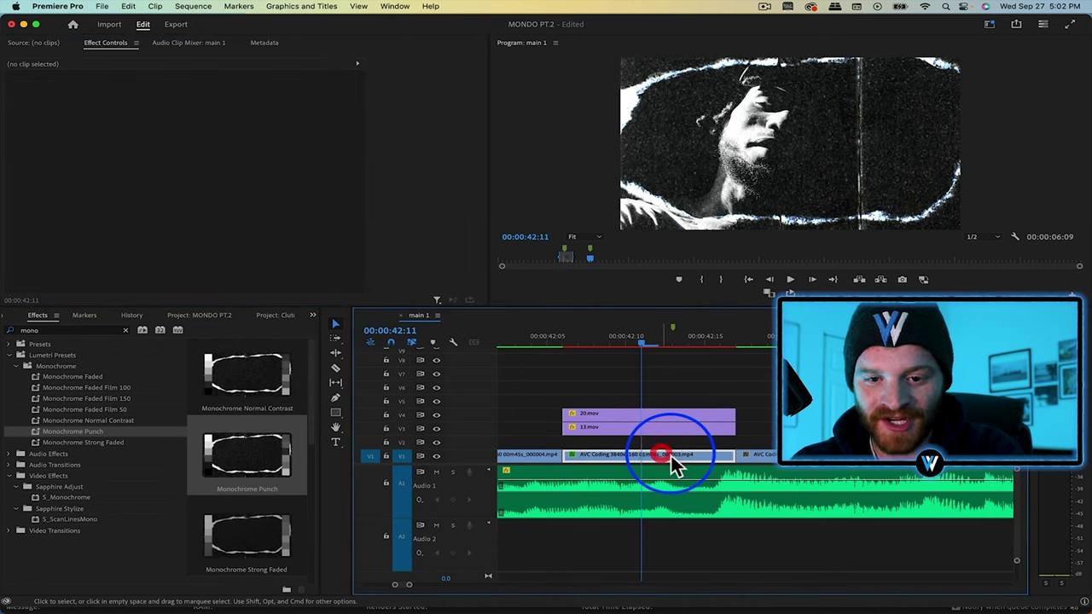
{"action": "left_click_drag", "start_coordinate": [671, 455], "coordinate": [674, 455]}
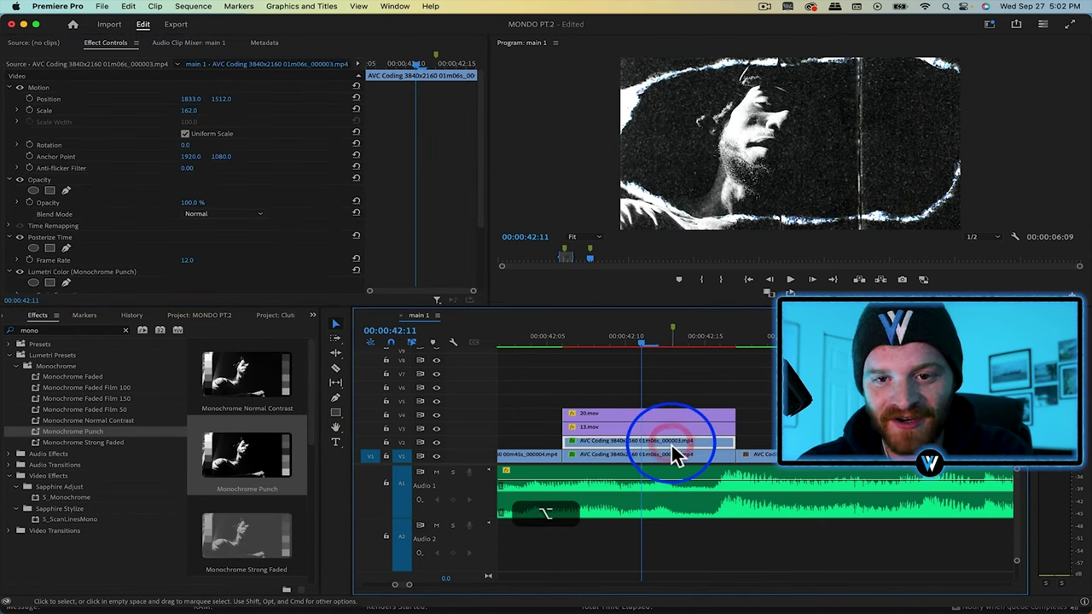
- Set the duplicate AVC Coding clip's blend mode to Screen and its Posterize Time frame rate to 16
{"action": "left_click", "coordinate": [225, 213]}
{"action": "left_click", "coordinate": [208, 321]}
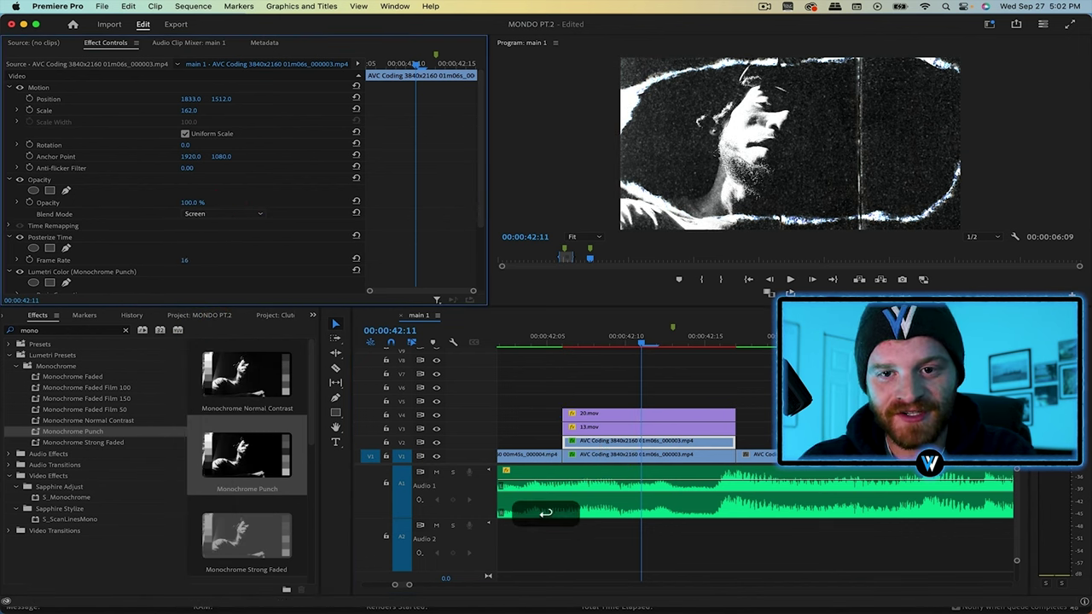
- Apply the Echo effect to the duplicate AVC Coding clip with the Screen echo operator, and lower the clip's opacity to 55%
{"action": "left_click", "coordinate": [125, 330]}
{"action": "type", "text": "echo"}
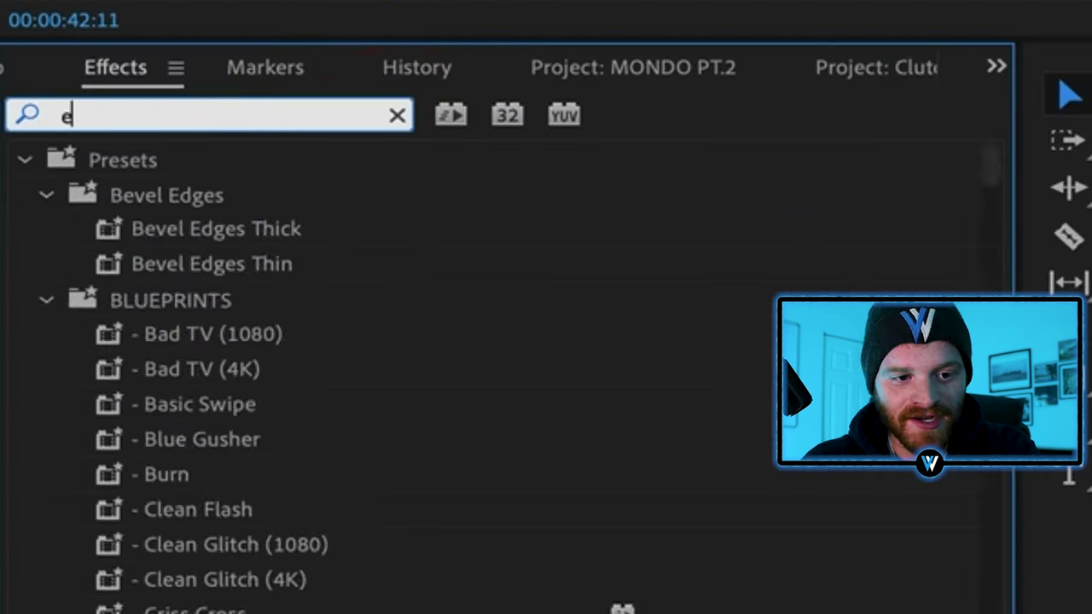
{"action": "left_click_drag", "start_coordinate": [217, 514], "coordinate": [596, 565]}
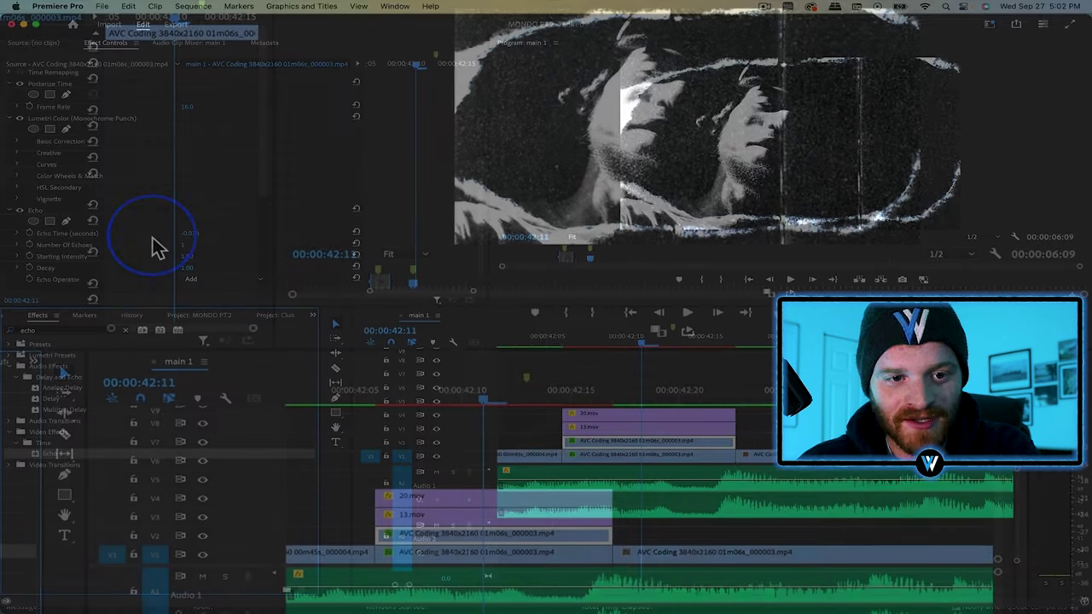
{"action": "left_click", "coordinate": [237, 264]}
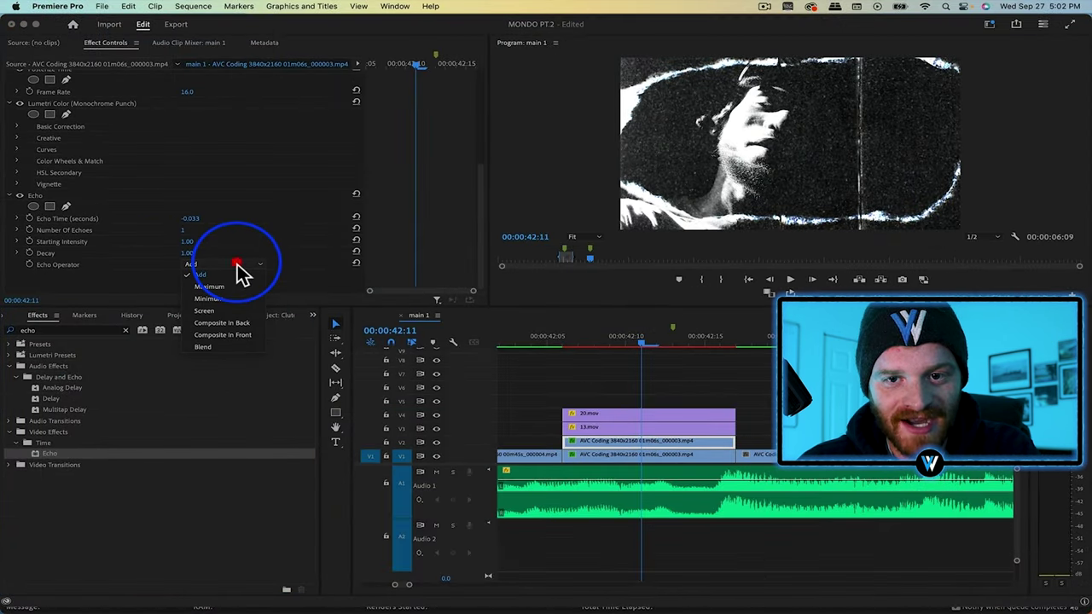
{"action": "left_click", "coordinate": [242, 311]}
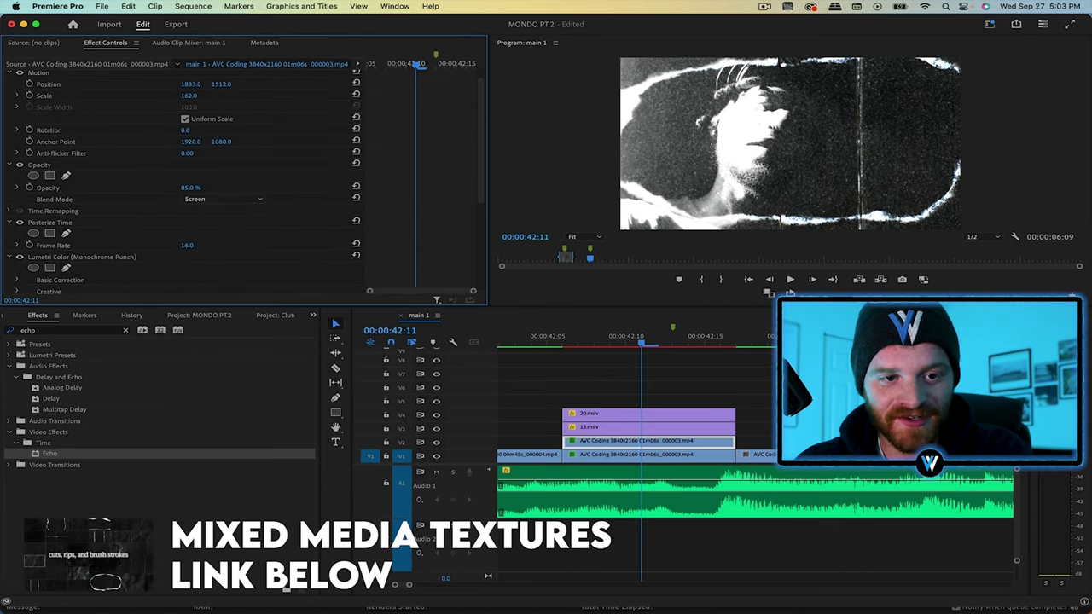
{"action": "left_click_drag", "start_coordinate": [191, 187], "coordinate": [189, 187]}
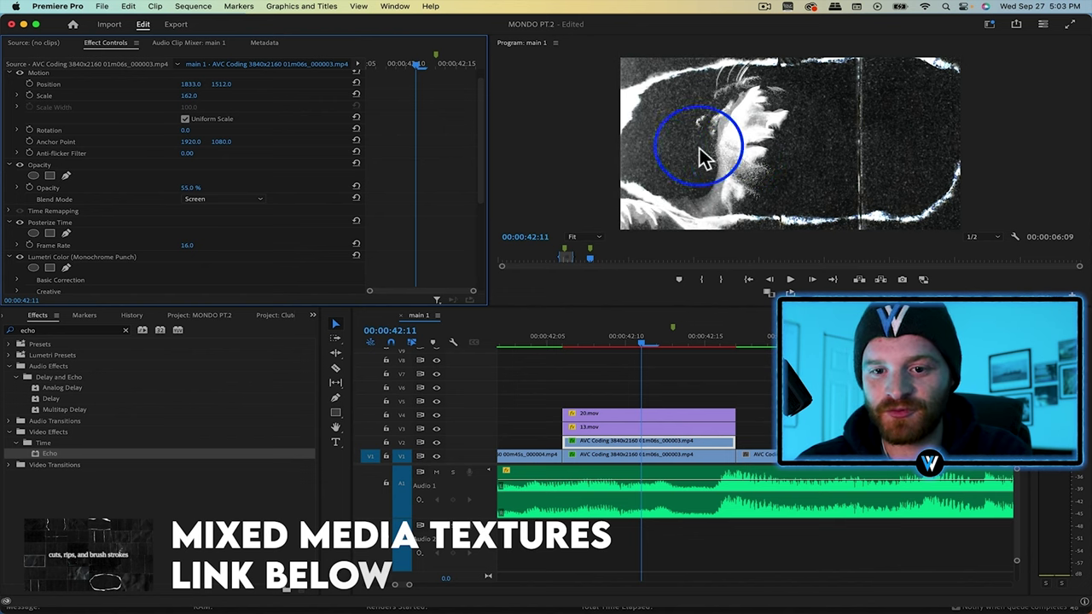
- Nest the two AVC Coding clips together with 13.mov and 20.mov as Nested Sequence 22
{"action": "left_click_drag", "start_coordinate": [699, 384], "coordinate": [626, 461]}
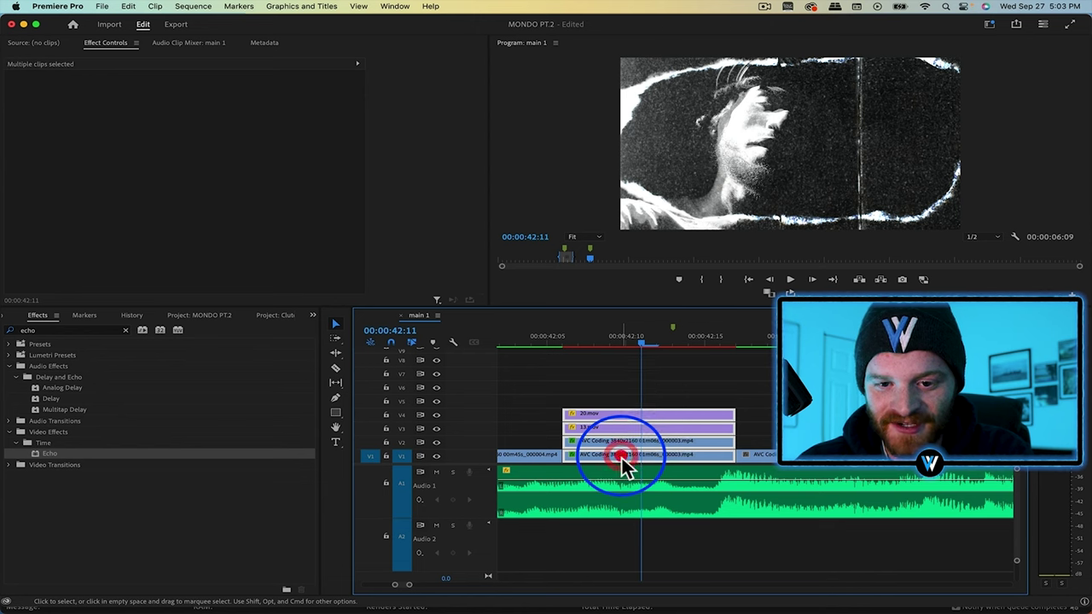
{"action": "right_click", "coordinate": [622, 459]}
{"action": "left_click", "coordinate": [653, 345]}
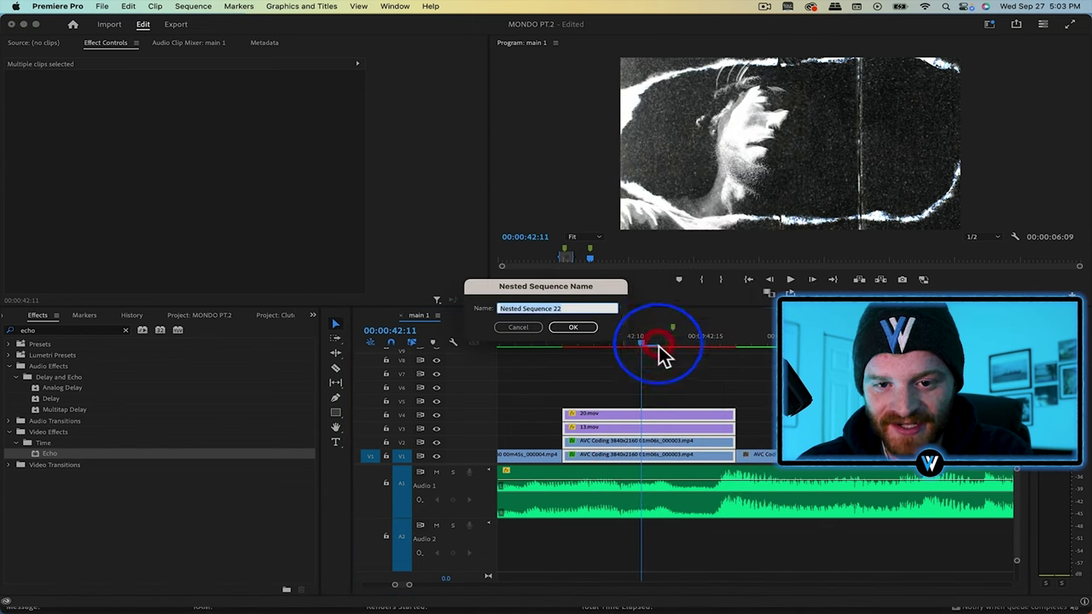
{"action": "left_click", "coordinate": [588, 334]}
- Replace the nested sequence with an After Effects composition and apply the XY Shake - Medium preset from Shake Sauce
{"action": "right_click", "coordinate": [669, 452]}
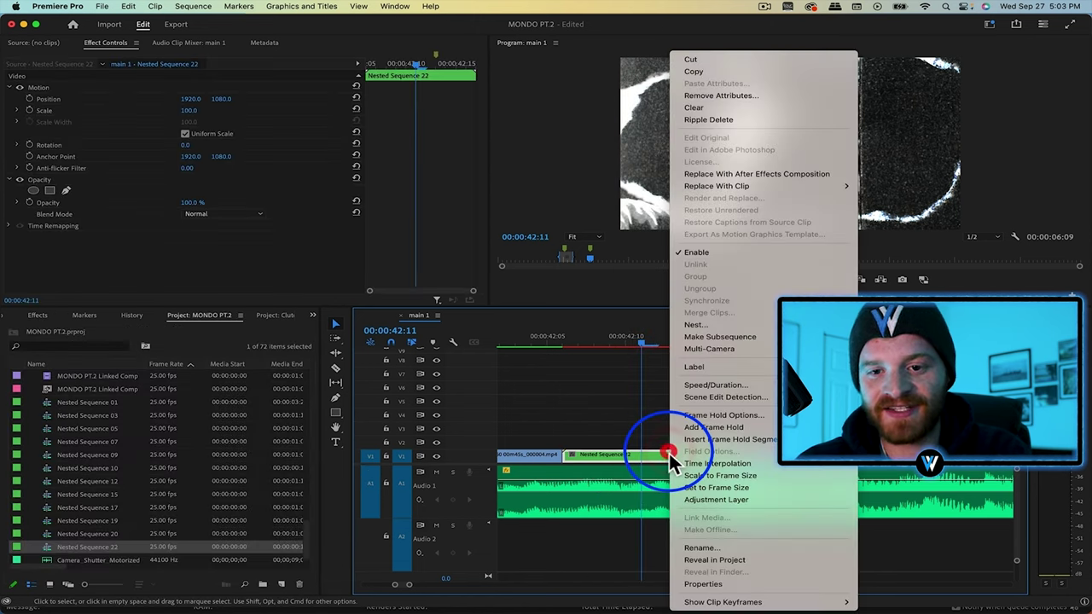
{"action": "left_click", "coordinate": [734, 173]}
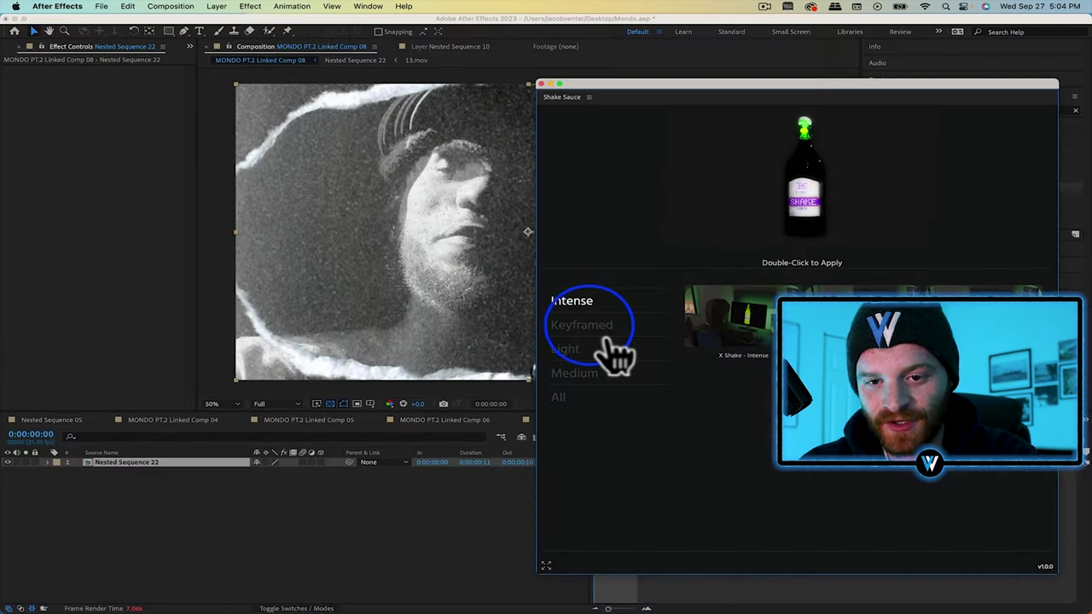
{"action": "left_click", "coordinate": [569, 378]}
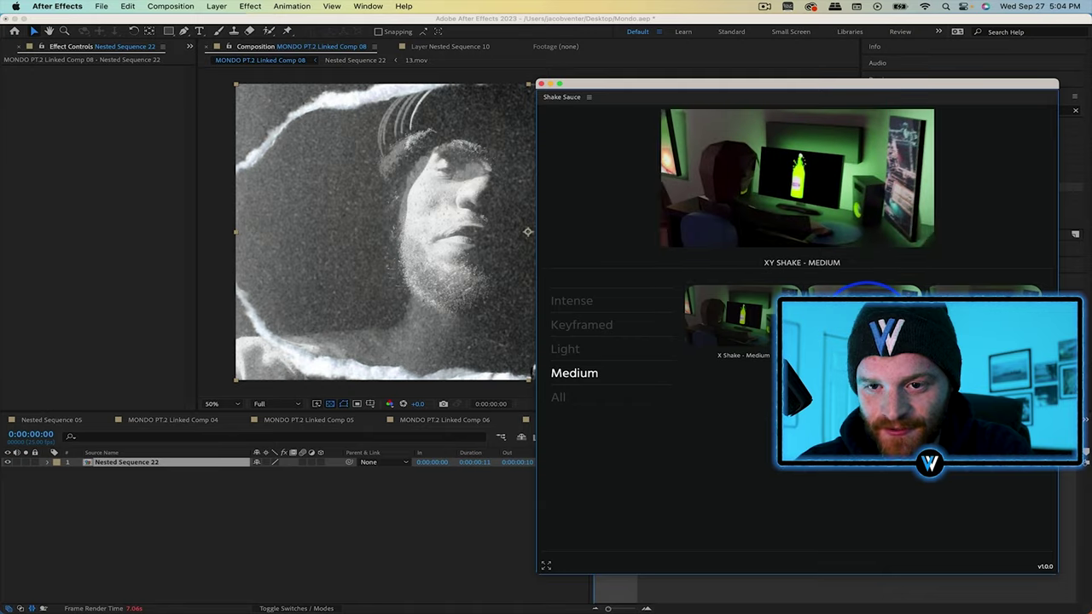
{"action": "double_click", "coordinate": [867, 323]}
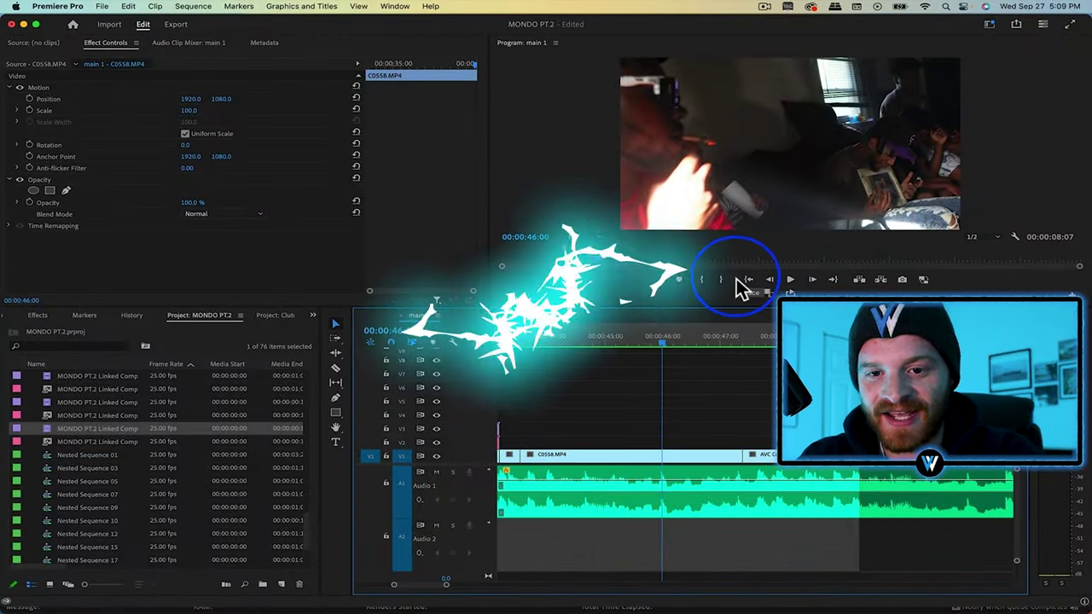
- Mute the Audio 1 track and split the C0558.MP4 clip at 00:00:46:24, where the man raises his hand to his mouth
{"action": "left_click", "coordinate": [436, 472]}
{"action": "left_click", "coordinate": [725, 421]}
{"action": "key", "text": "Right"}
{"action": "key", "text": "Right"}
{"action": "key", "text": "Right"}
{"action": "key", "text": "Right"}
{"action": "key", "text": "Right"}
{"action": "key", "text": "Right"}
{"action": "key", "text": "Right"}
{"action": "key", "text": "Right"}
{"action": "key", "text": "Right"}
{"action": "key", "text": "Right"}
{"action": "key", "text": "Right"}
{"action": "key", "text": "Right"}
{"action": "key", "text": "Right"}
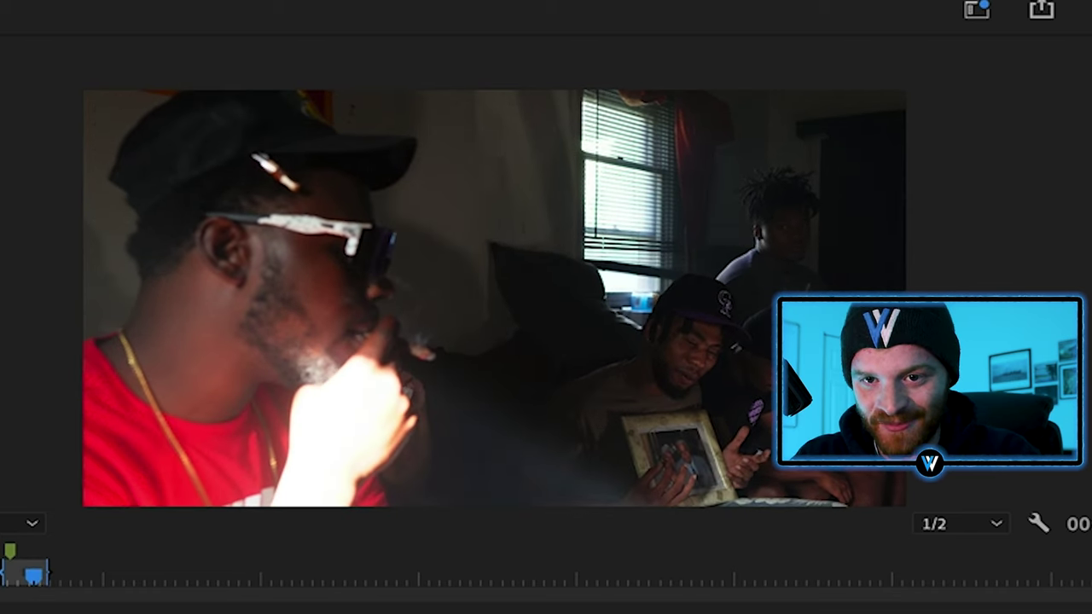
{"action": "left_click", "coordinate": [702, 461]}
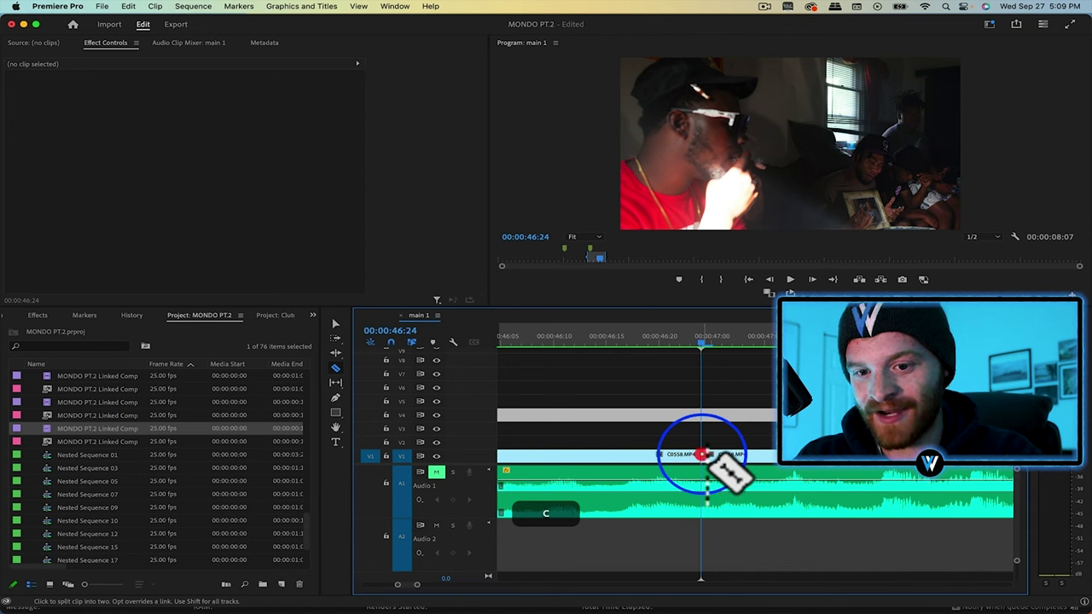
{"action": "key", "text": "v"}
- Replace the C0558.MP4 segment after the new cut with an After Effects composition
{"action": "left_click", "coordinate": [729, 458]}
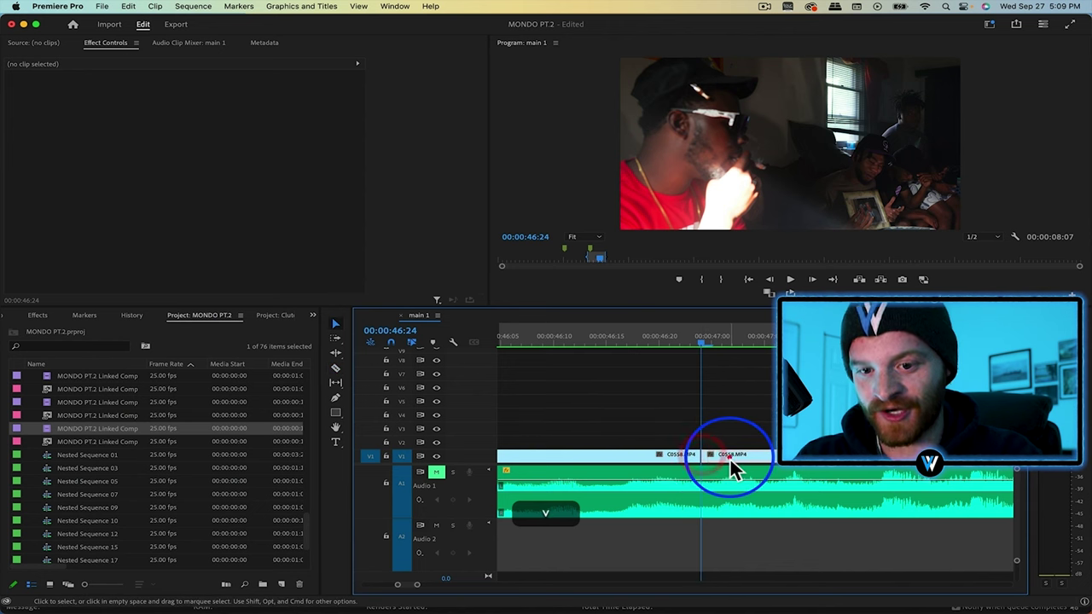
{"action": "left_click", "coordinate": [762, 166]}
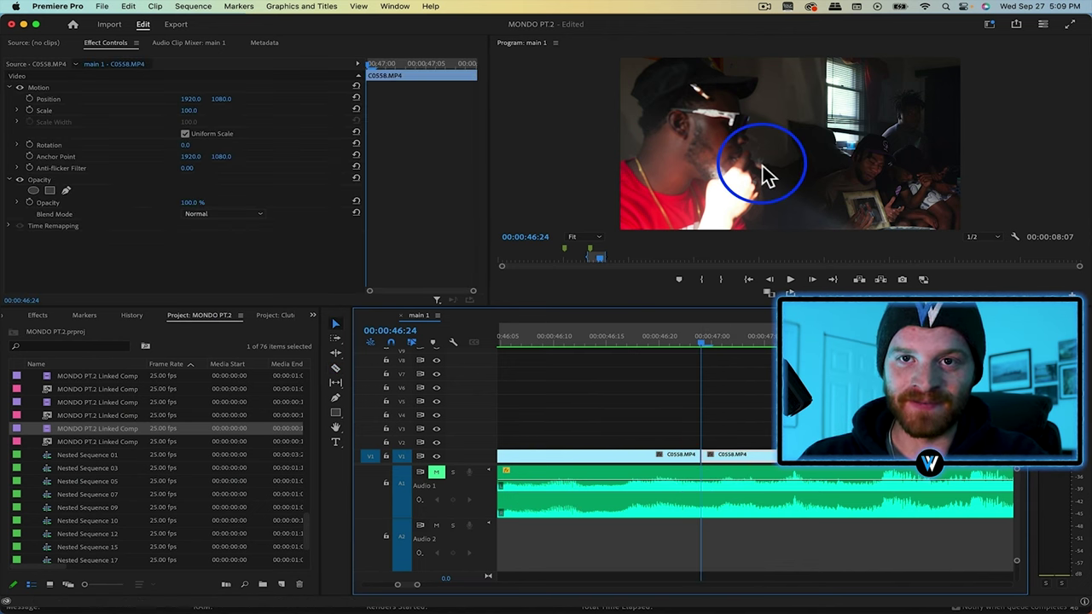
{"action": "right_click", "coordinate": [741, 453]}
{"action": "left_click", "coordinate": [799, 177]}
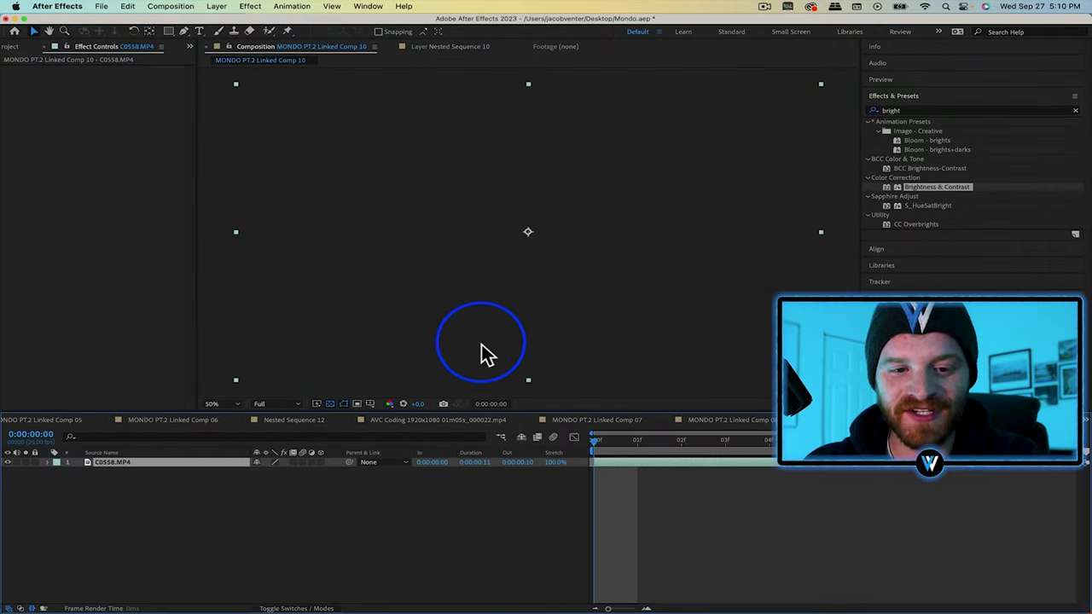
- Duplicate the C0558.MP4 layer and open the top copy in its own layer view for painting with the Brush tool
{"action": "left_click", "coordinate": [154, 463]}
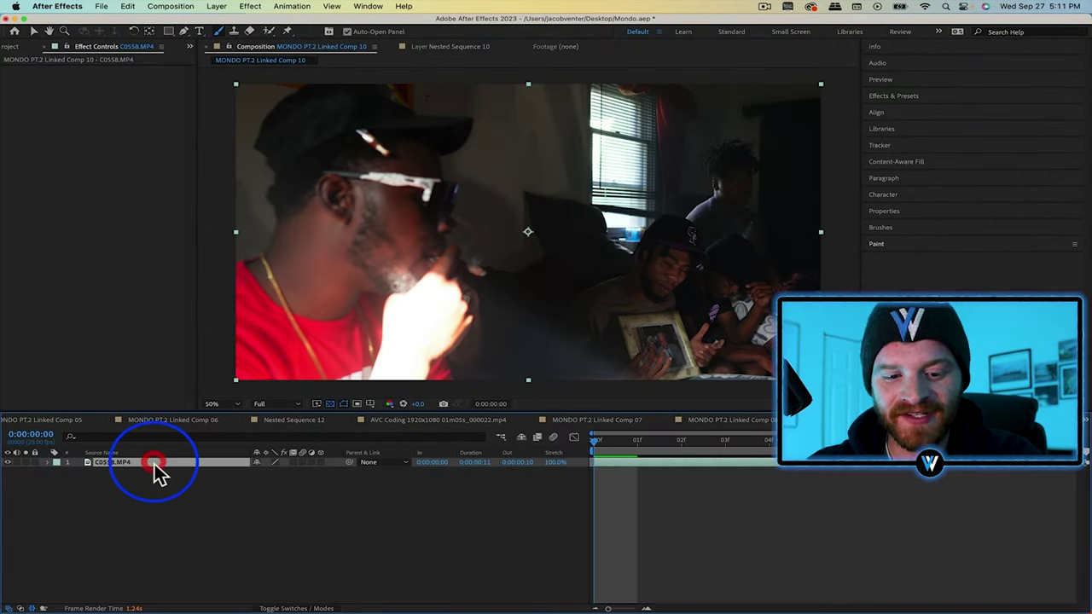
{"action": "key", "text": "super+d"}
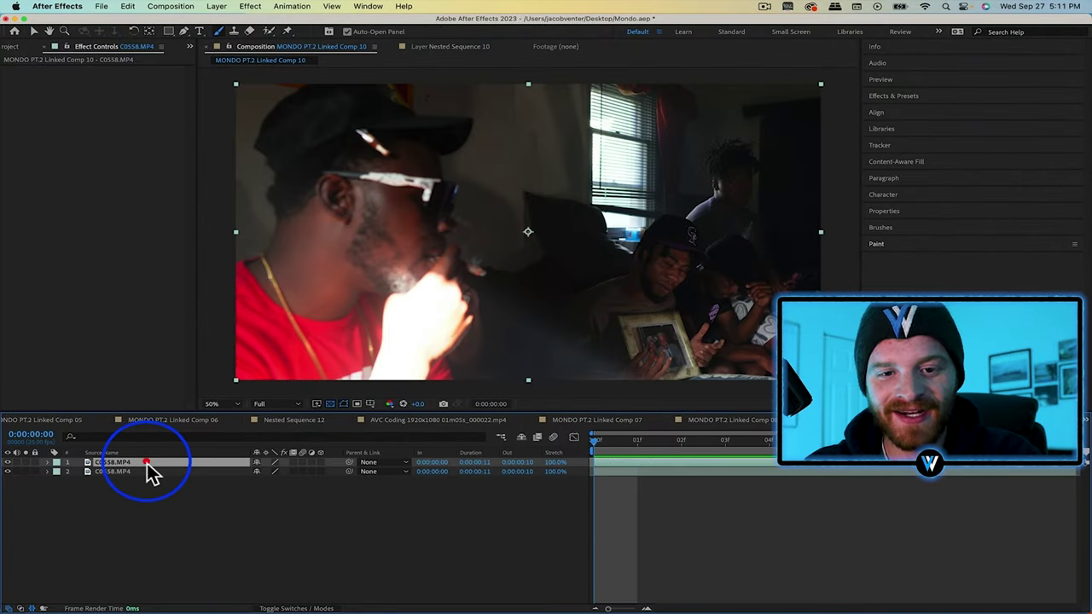
{"action": "left_click", "coordinate": [147, 466]}
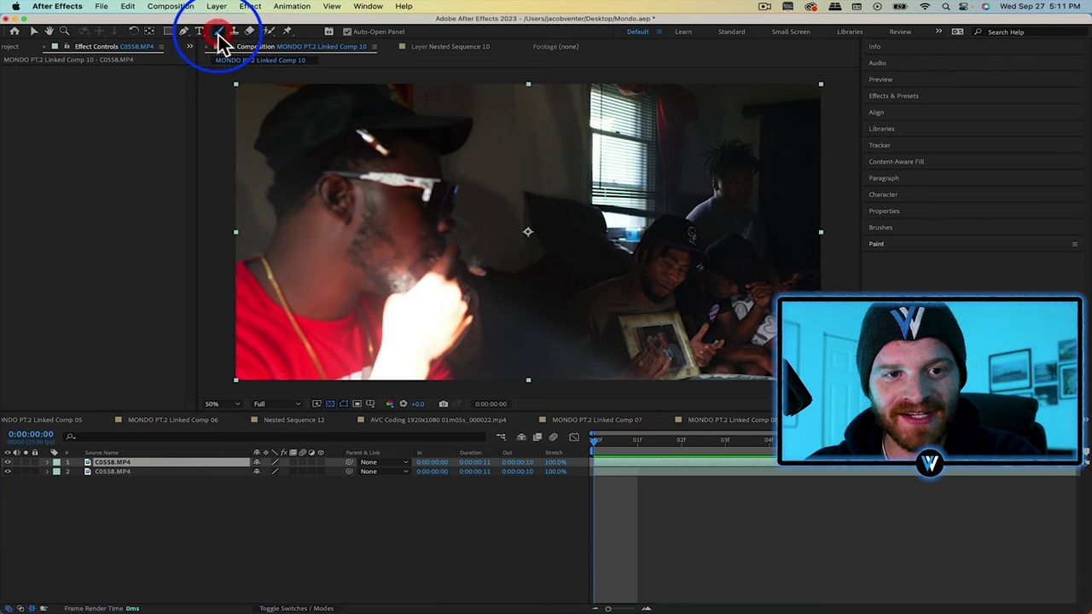
{"action": "left_click", "coordinate": [218, 32]}
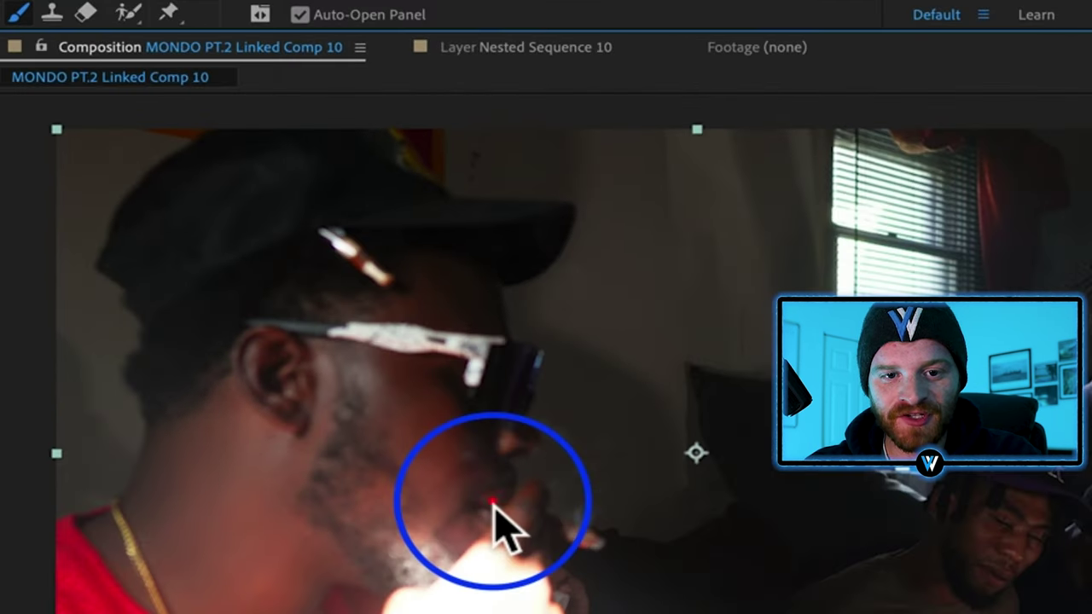
{"action": "double_click", "coordinate": [437, 256]}
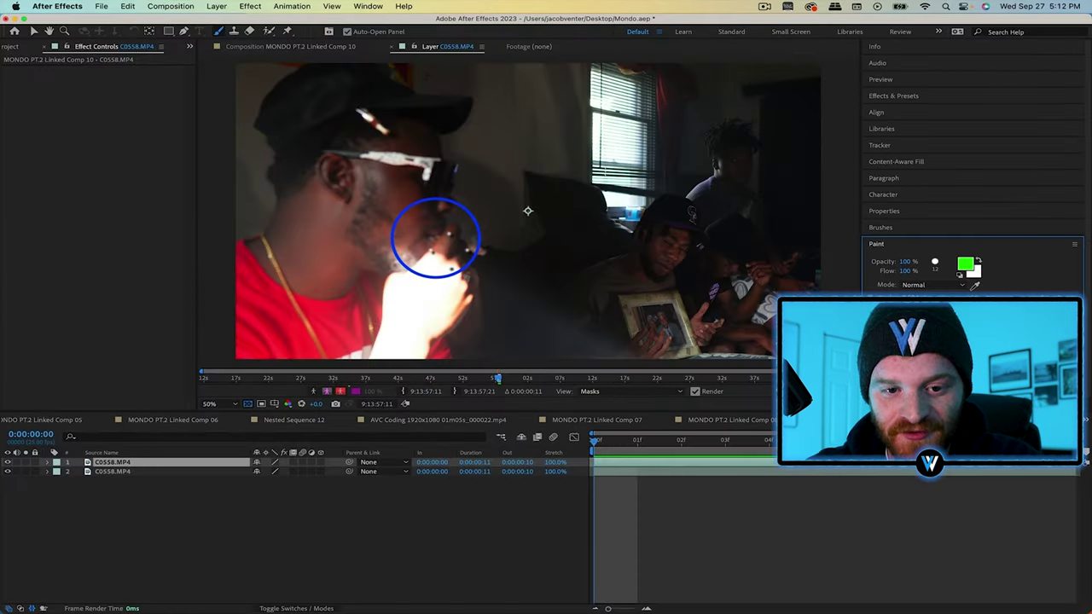
- Paint green brush strokes over the smoke at the man's mouth frame by frame, lengthening them as the smoke spreads
{"action": "left_click", "coordinate": [433, 236]}
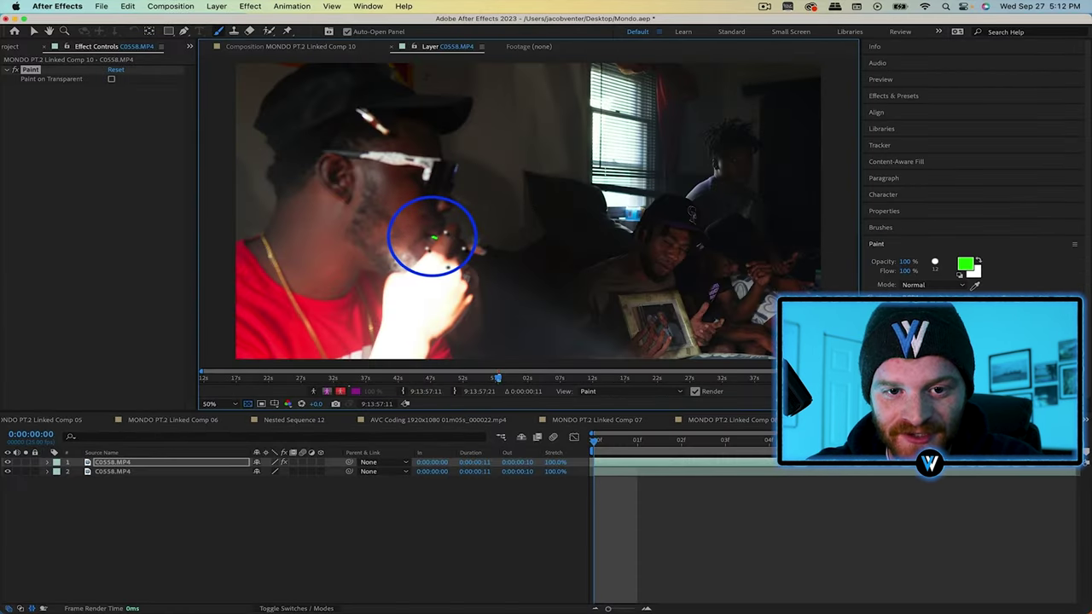
{"action": "key", "text": "2"}
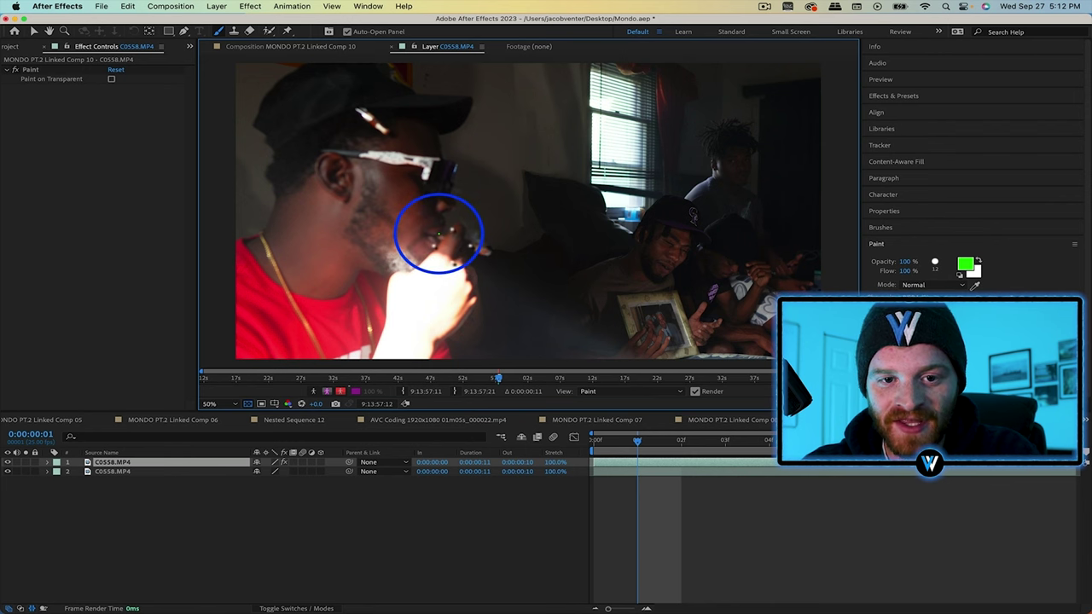
{"action": "key", "text": "2"}
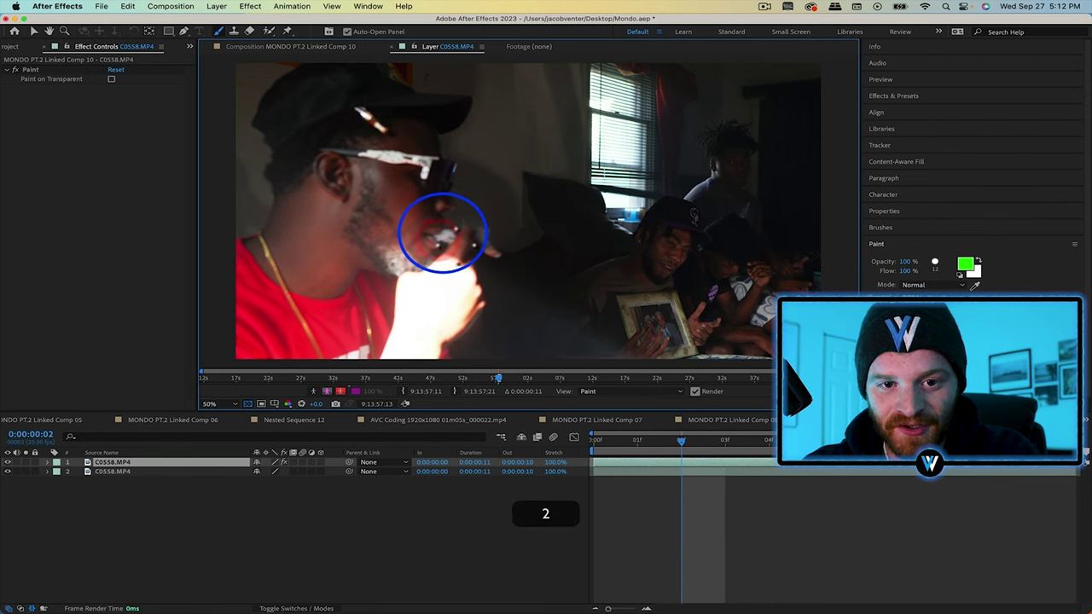
{"action": "left_click", "coordinate": [445, 240]}
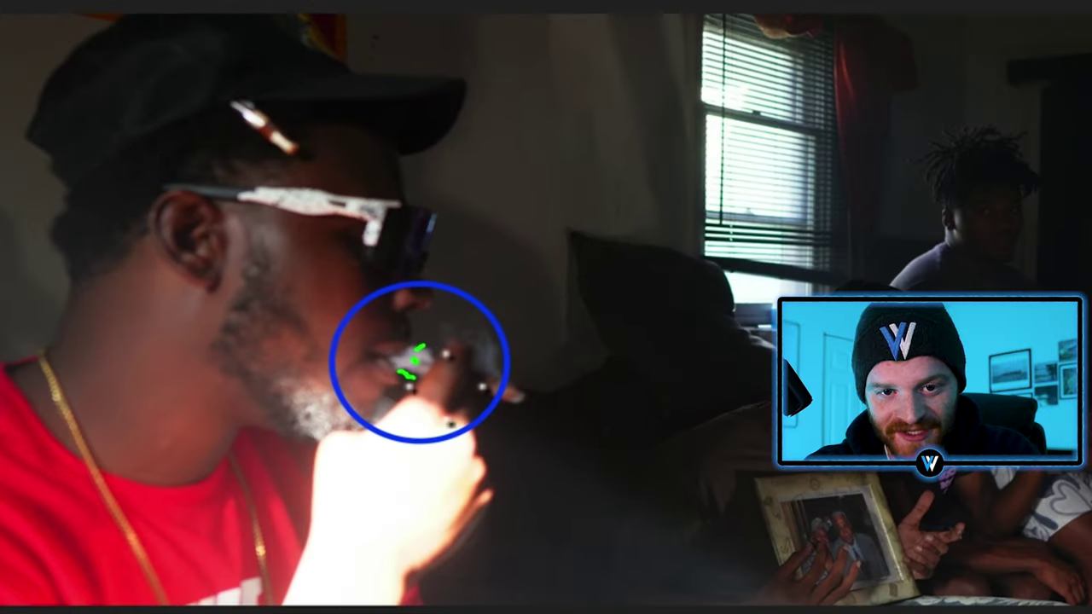
{"action": "key", "text": "2"}
{"action": "left_click_drag", "start_coordinate": [413, 341], "coordinate": [463, 313]}
{"action": "left_click_drag", "start_coordinate": [394, 356], "coordinate": [467, 352]}
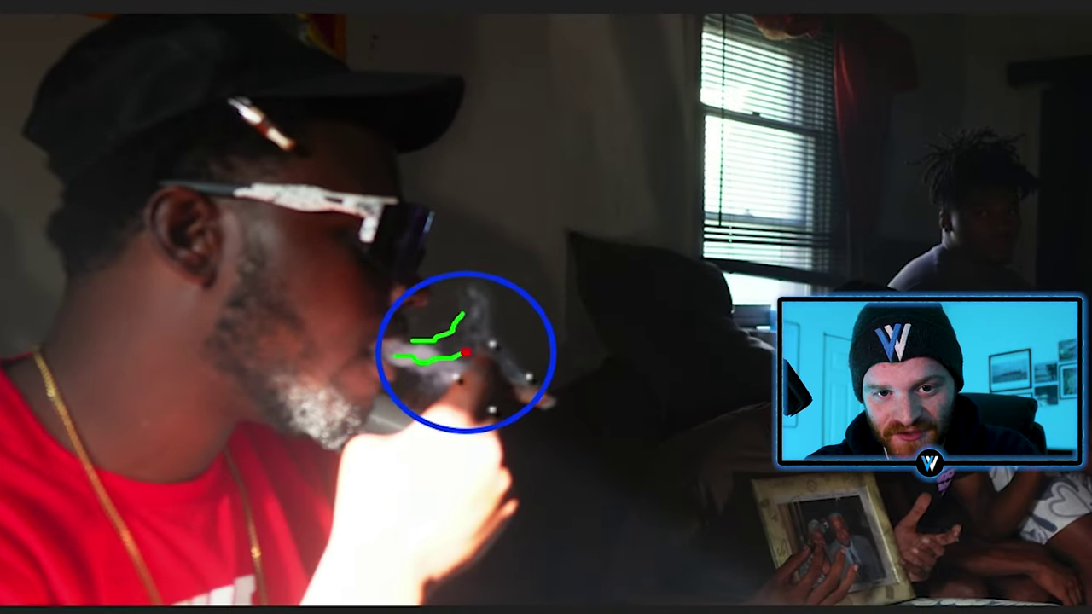
{"action": "mouse_move", "coordinate": [396, 370]}
{"action": "left_mouse_down"}
{"action": "mouse_move", "coordinate": [433, 383]}
{"action": "mouse_move", "coordinate": [400, 374]}
{"action": "mouse_move", "coordinate": [443, 413]}
{"action": "mouse_move", "coordinate": [478, 475]}
{"action": "mouse_move", "coordinate": [450, 418]}
{"action": "left_mouse_up"}
{"action": "key", "text": "Page_Down"}
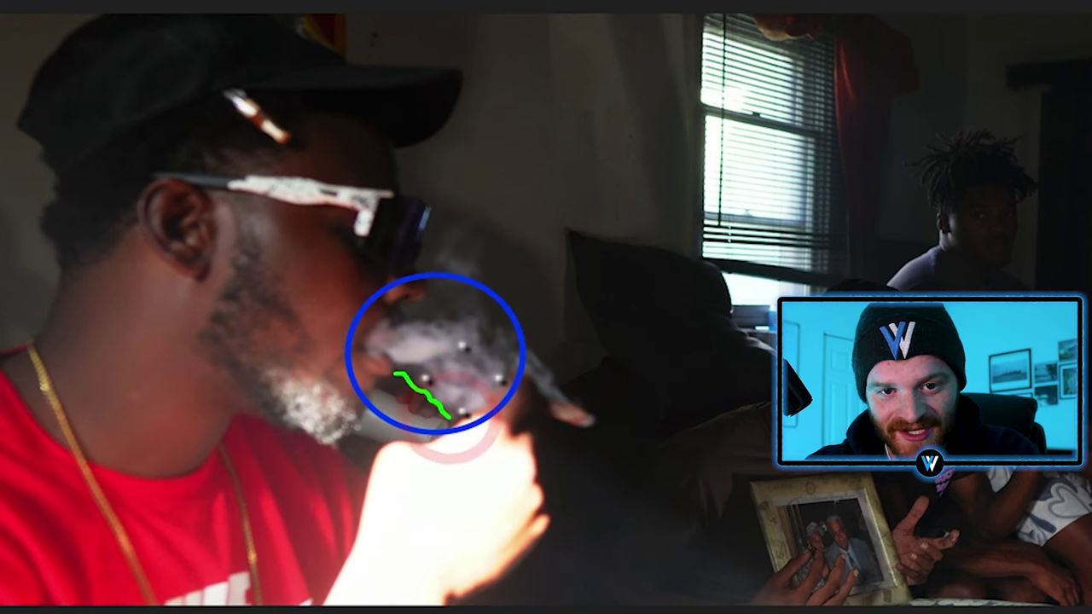
- Paint two more short green strokes across the smoke and enable Paint on Transparent in the layer's Paint effect
{"action": "left_click_drag", "start_coordinate": [435, 354], "coordinate": [487, 378]}
{"action": "left_click_drag", "start_coordinate": [436, 316], "coordinate": [483, 326]}
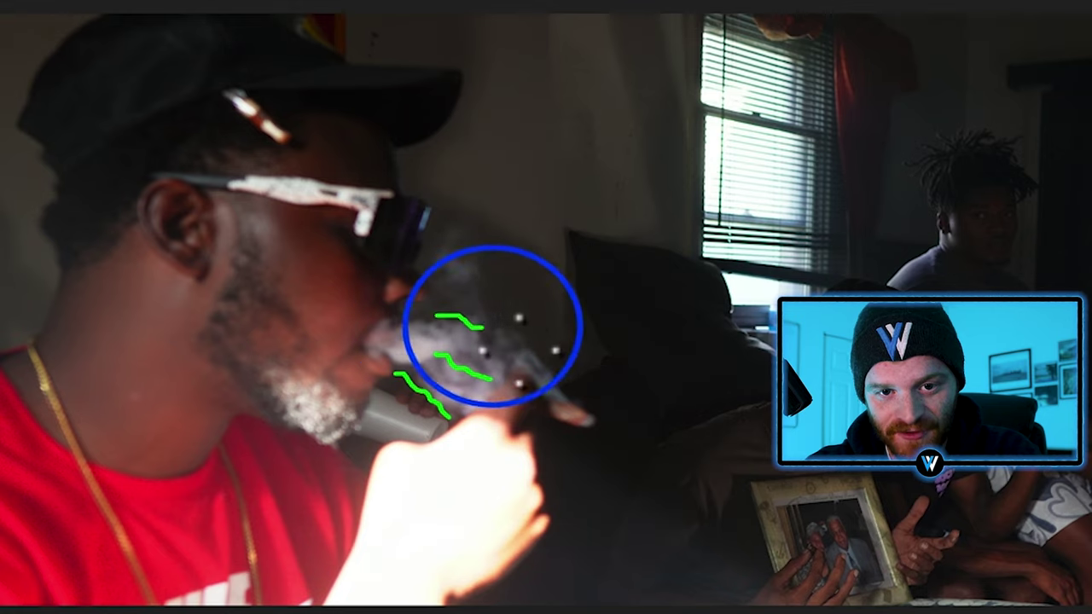
{"action": "left_click", "coordinate": [171, 463]}
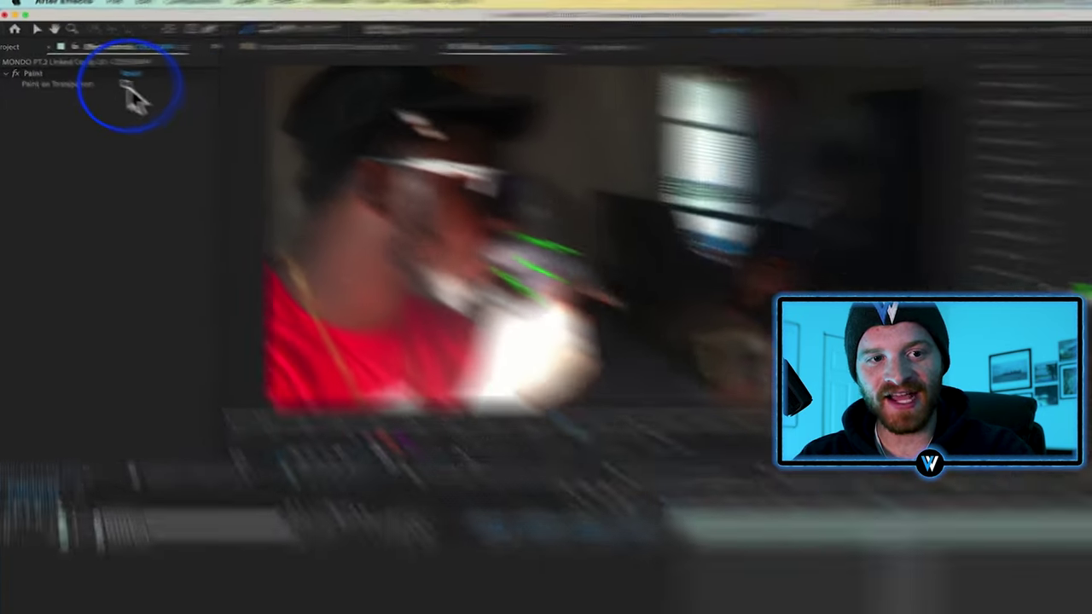
{"action": "left_click", "coordinate": [112, 80]}
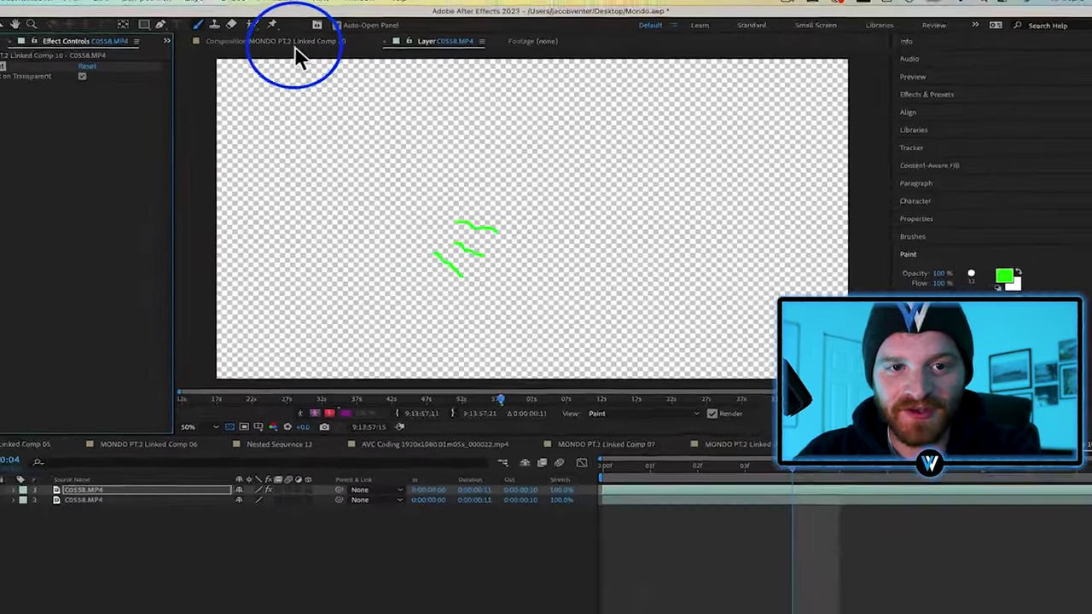
{"action": "left_click", "coordinate": [306, 49]}
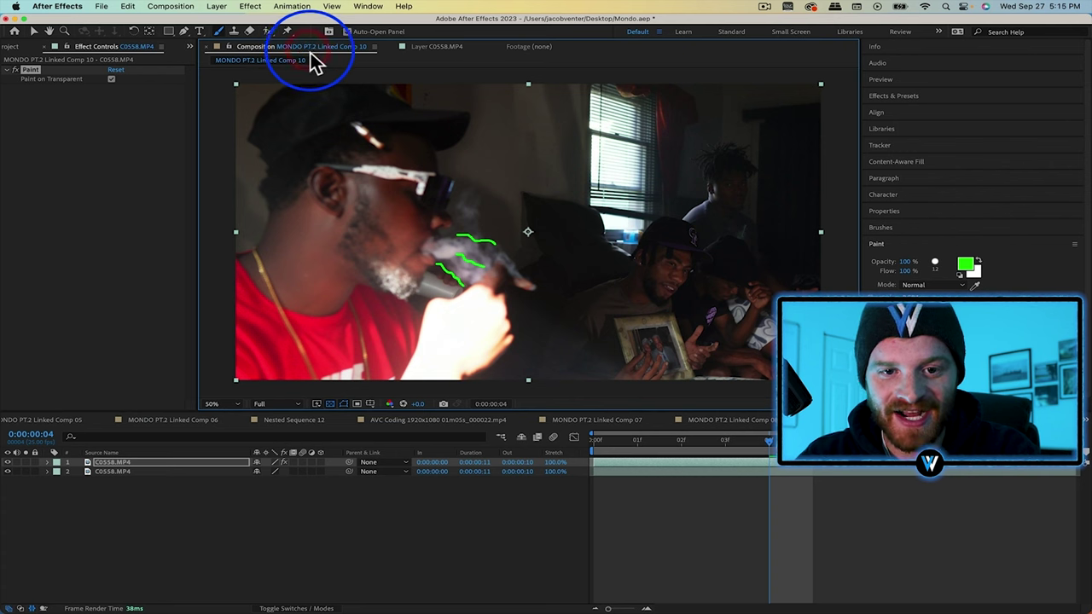
- Rename the upper C0558.MP4 layer in the composition as paint
{"action": "left_click", "coordinate": [133, 462]}
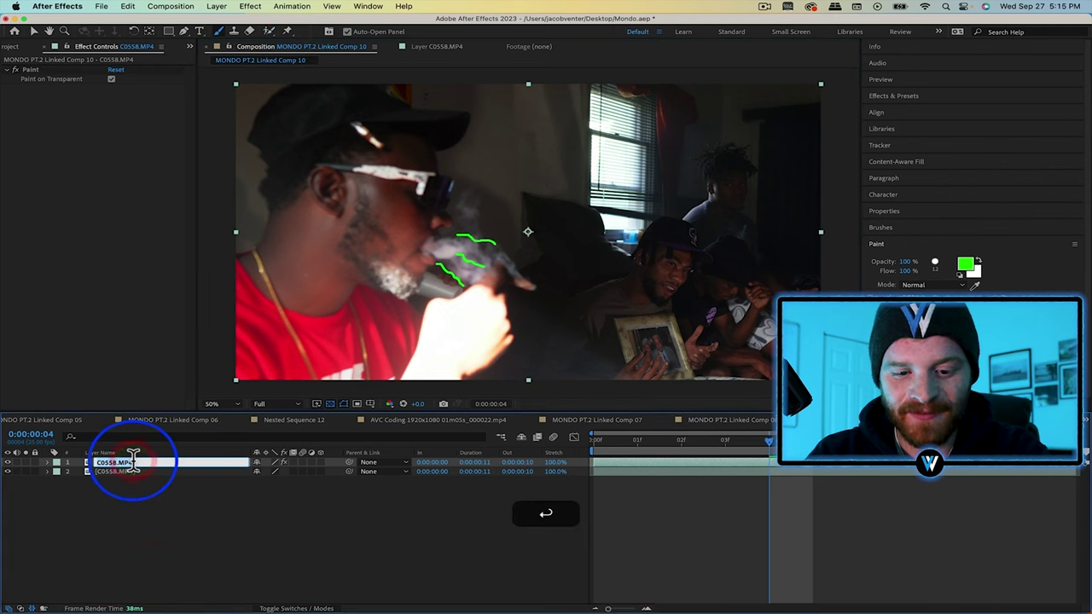
{"action": "type", "text": "paint"}
{"action": "key", "text": "Return"}
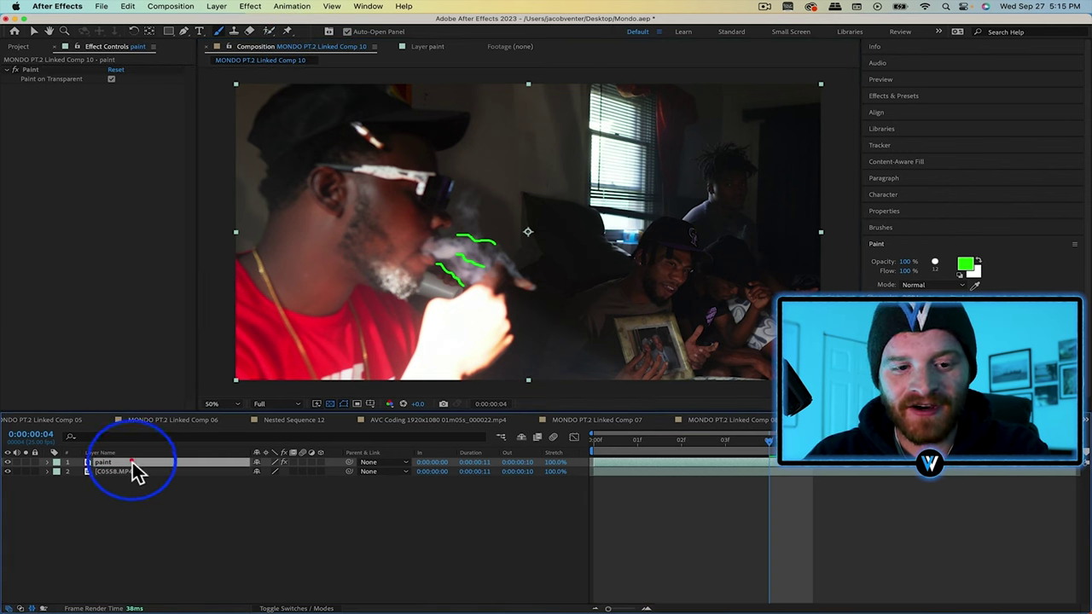
- Find the effect matching "deep" in the effects library and apply it to the paint layer
{"action": "left_click", "coordinate": [907, 96]}
{"action": "left_click", "coordinate": [910, 111]}
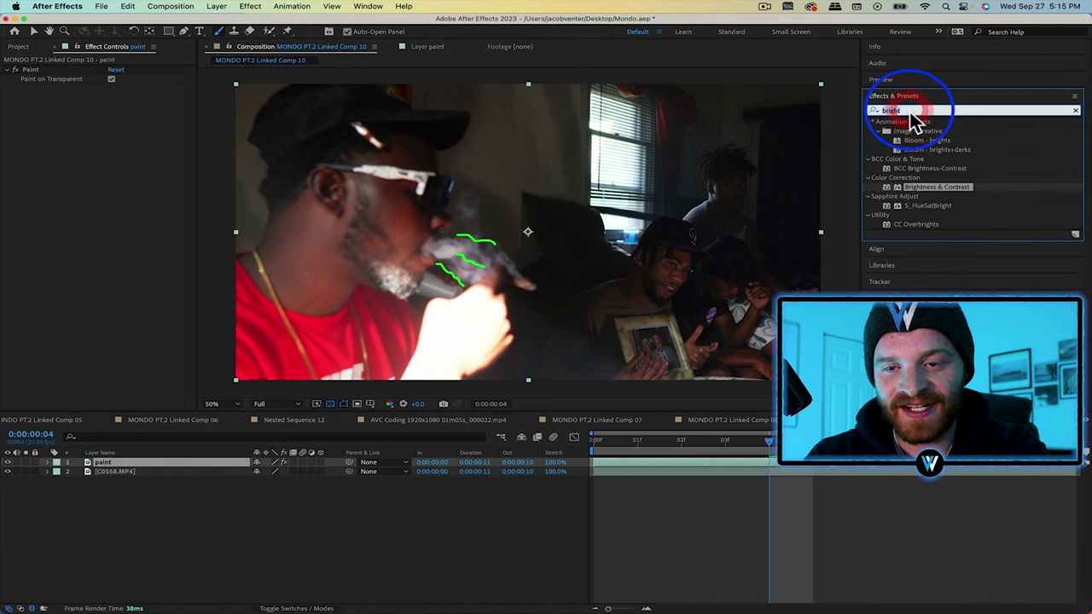
{"action": "type", "text": "deep"}
{"action": "mouse_move", "coordinate": [911, 159]}
{"action": "left_mouse_down"}
{"action": "mouse_move", "coordinate": [663, 485]}
{"action": "mouse_move", "coordinate": [621, 475]}
{"action": "left_mouse_up"}
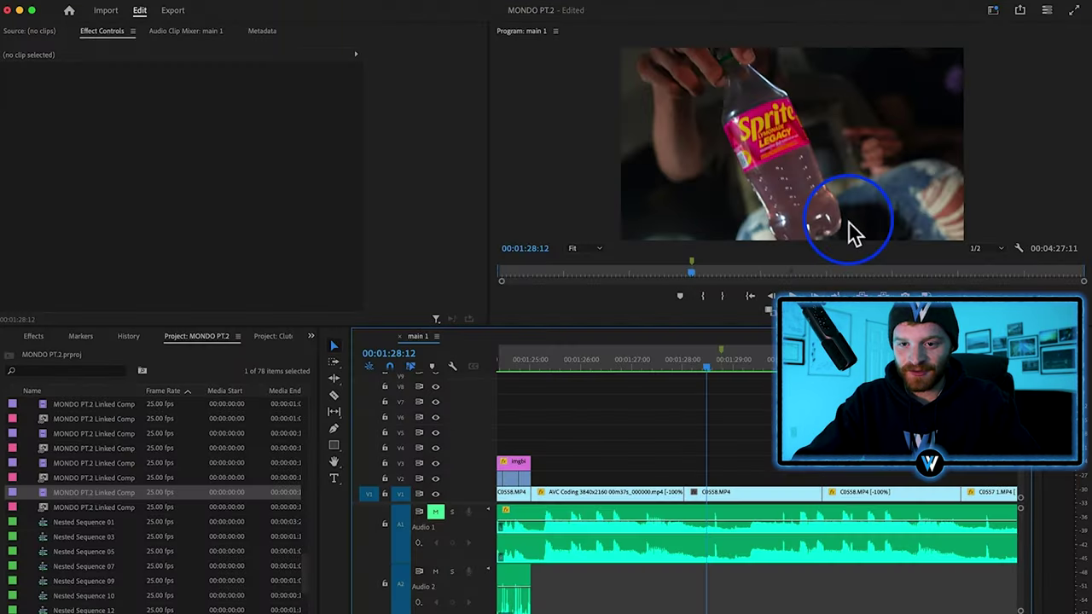
- Split the C0558.MP4 clip in the main 1 sequence so the middle part of the bottle shot is a separate segment
{"action": "key", "text": "c"}
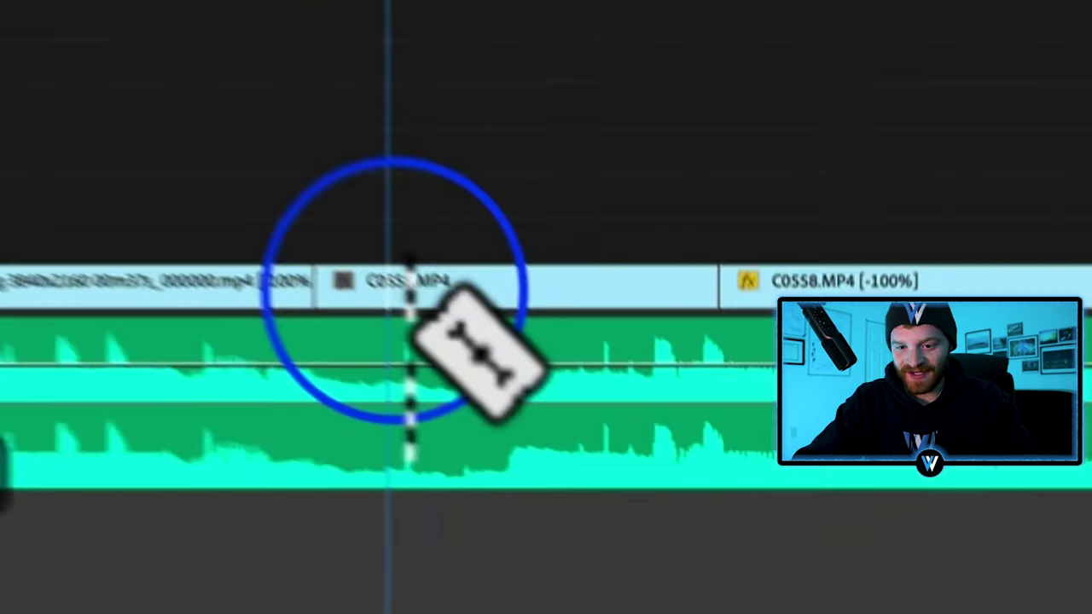
{"action": "left_click", "coordinate": [710, 494]}
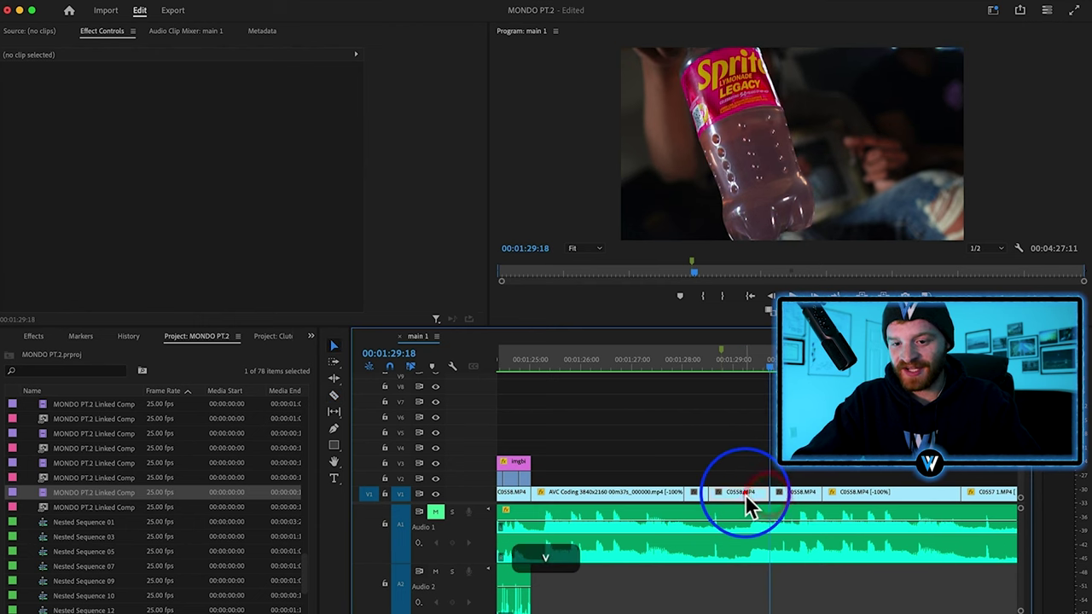
{"action": "key", "text": "v"}
- Replace the isolated middle segment of C0558.MP4 with an After Effects composition
{"action": "left_click", "coordinate": [732, 493]}
{"action": "left_click", "coordinate": [721, 366]}
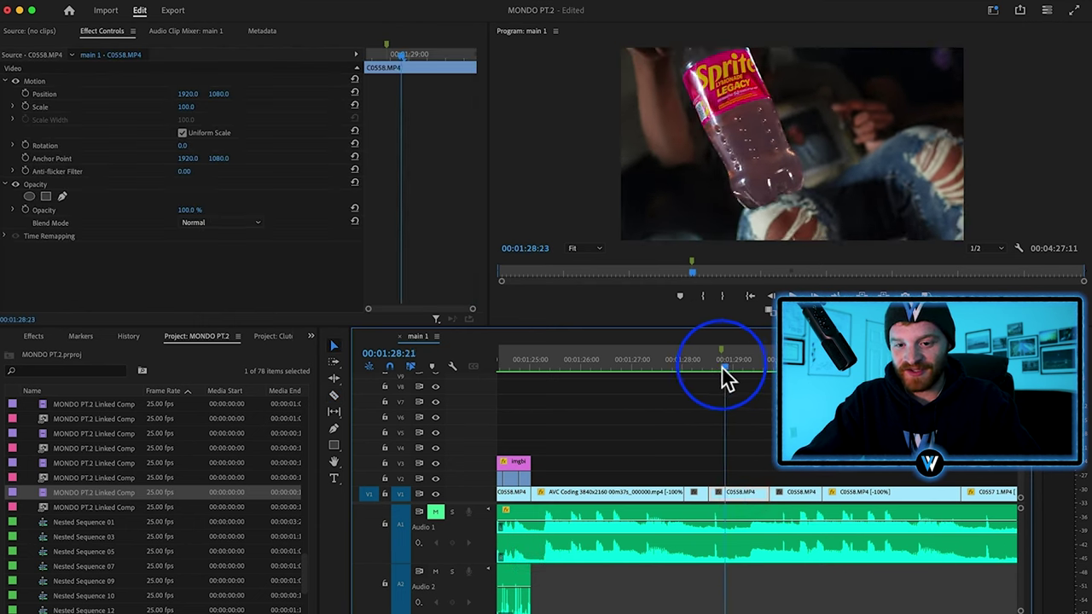
{"action": "right_click", "coordinate": [740, 495]}
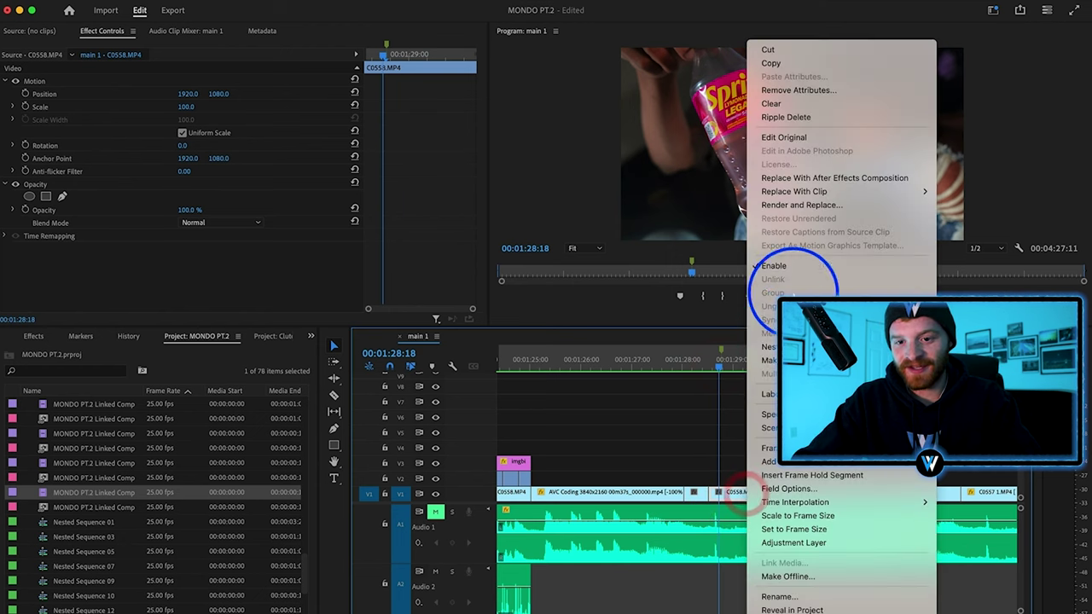
{"action": "left_click", "coordinate": [821, 180]}
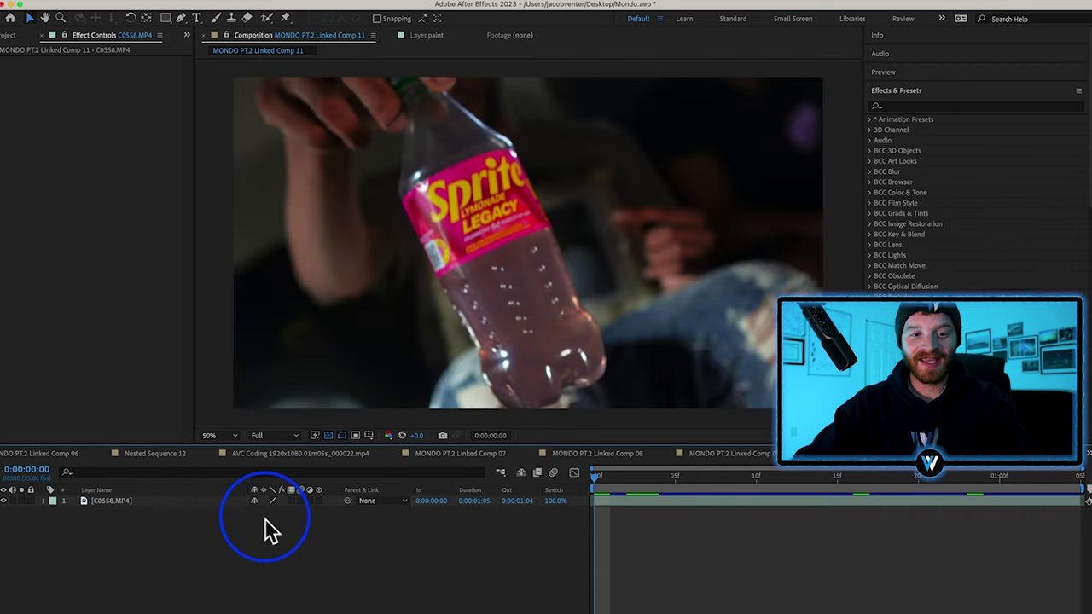
- Find the CC Smear effect and apply it to the C0558.MP4 bottle layer
{"action": "left_click", "coordinate": [174, 501]}
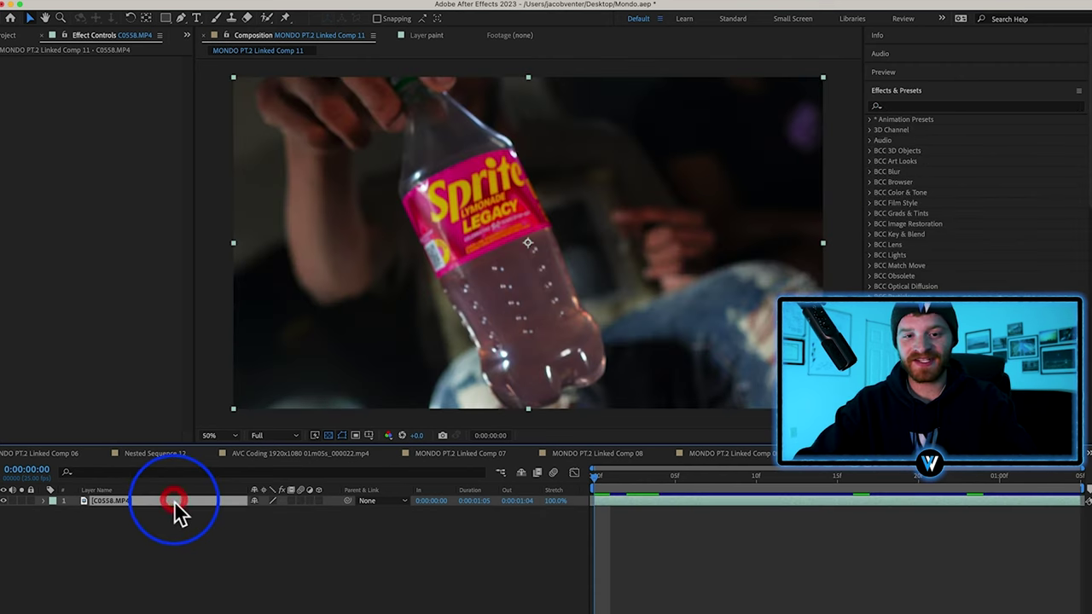
{"action": "left_click", "coordinate": [956, 106]}
{"action": "type", "text": "cc"}
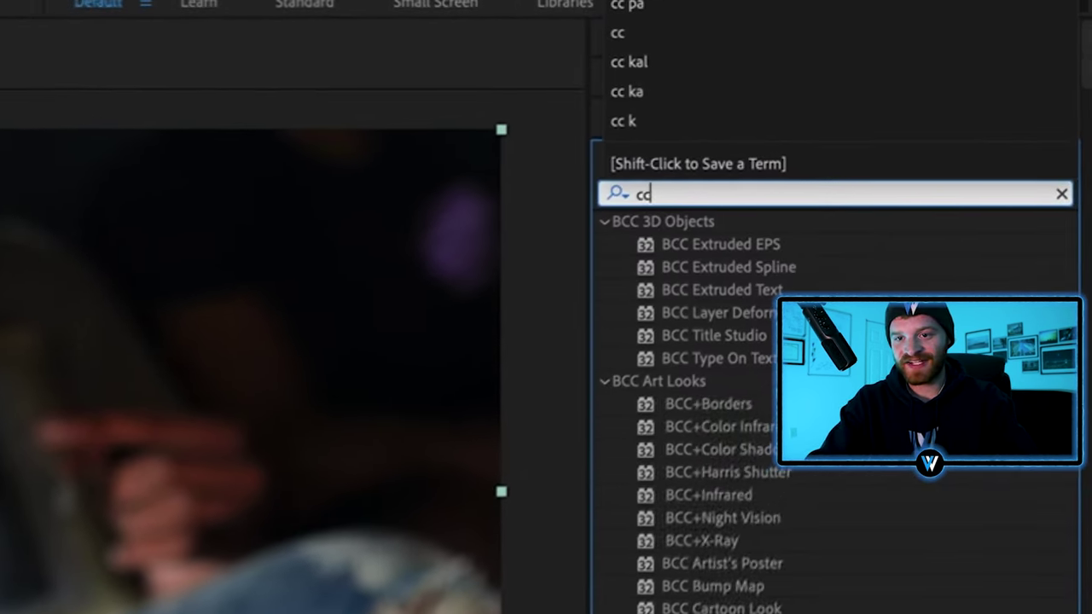
{"action": "type", "text": " smear"}
{"action": "mouse_move", "coordinate": [685, 244]}
{"action": "left_mouse_down"}
{"action": "mouse_move", "coordinate": [721, 256]}
{"action": "mouse_move", "coordinate": [51, 478]}
{"action": "mouse_move", "coordinate": [170, 504]}
{"action": "mouse_move", "coordinate": [166, 512]}
{"action": "mouse_move", "coordinate": [161, 500]}
{"action": "left_mouse_up"}
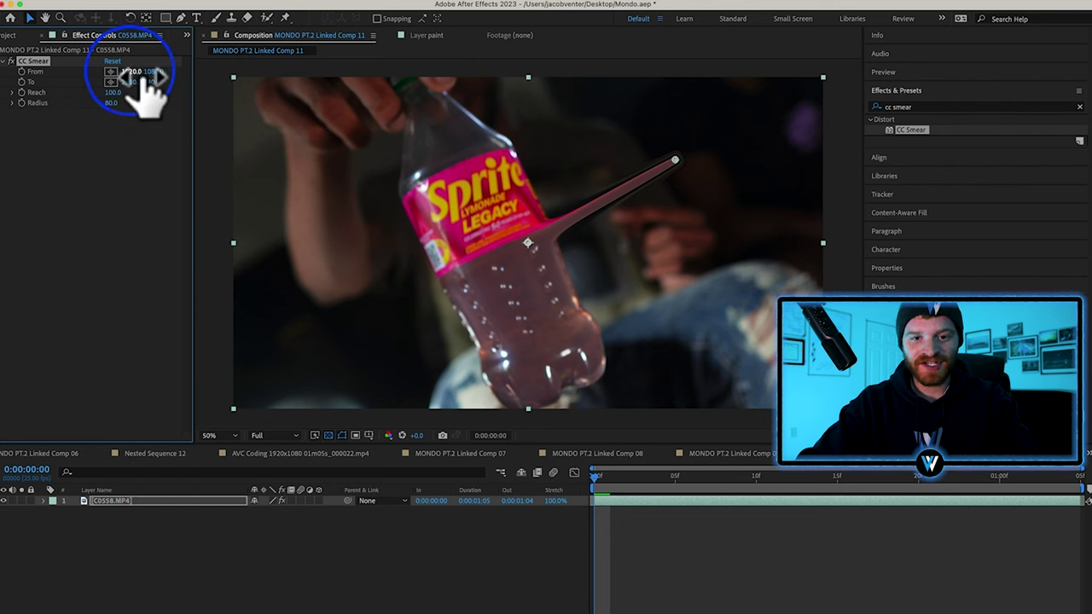
{"action": "left_click", "coordinate": [51, 81]}
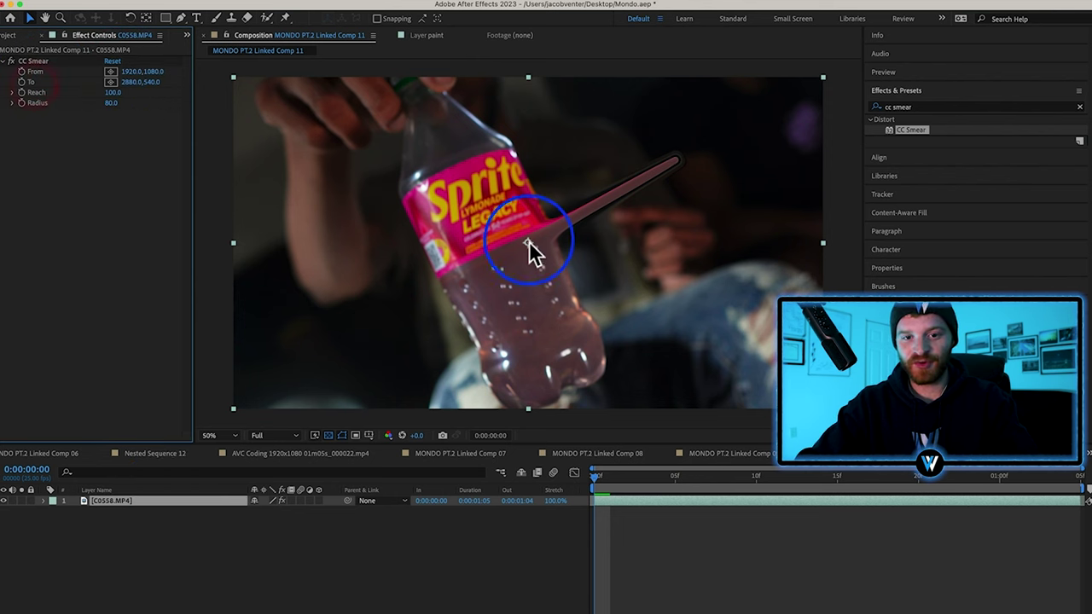
{"action": "left_click", "coordinate": [54, 72]}
{"action": "left_click", "coordinate": [530, 243]}
{"action": "left_click_drag", "start_coordinate": [529, 242], "coordinate": [528, 256]}
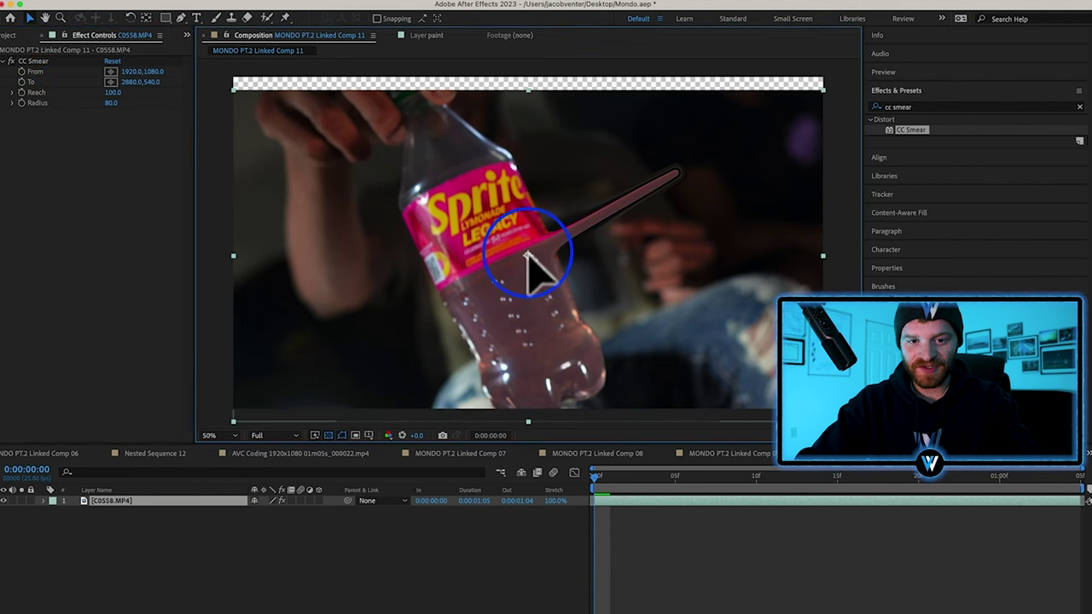
{"action": "key", "text": "super+z"}
- Place the smear's From point on the bottle's base at 2092,1936 and its To point below at 2324,2356, and start keyframing both at frame 0
{"action": "left_click", "coordinate": [31, 61]}
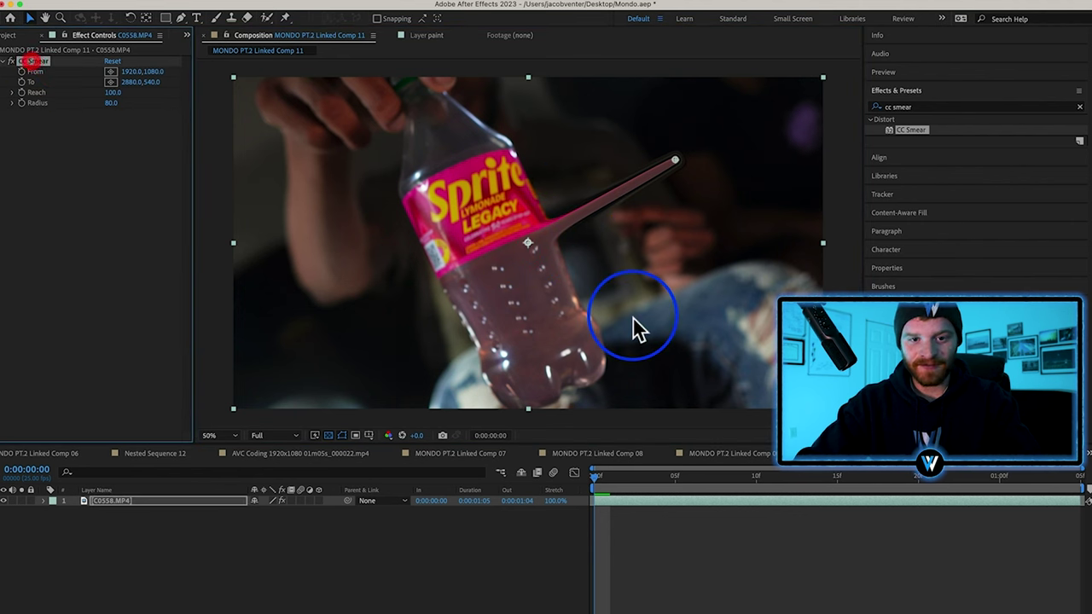
{"action": "left_click", "coordinate": [529, 242]}
{"action": "mouse_move", "coordinate": [529, 245]}
{"action": "left_mouse_down"}
{"action": "mouse_move", "coordinate": [539, 349]}
{"action": "mouse_move", "coordinate": [557, 379]}
{"action": "left_mouse_up"}
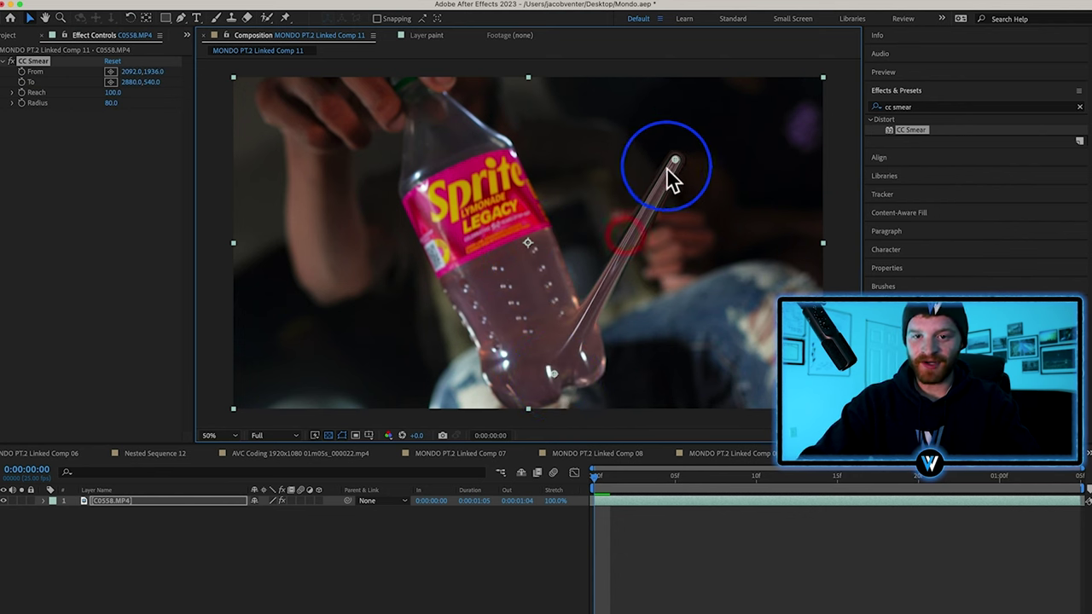
{"action": "mouse_move", "coordinate": [676, 158]}
{"action": "left_mouse_down"}
{"action": "mouse_move", "coordinate": [666, 335]}
{"action": "mouse_move", "coordinate": [627, 426]}
{"action": "mouse_move", "coordinate": [592, 440]}
{"action": "left_mouse_up"}
{"action": "left_click", "coordinate": [21, 72]}
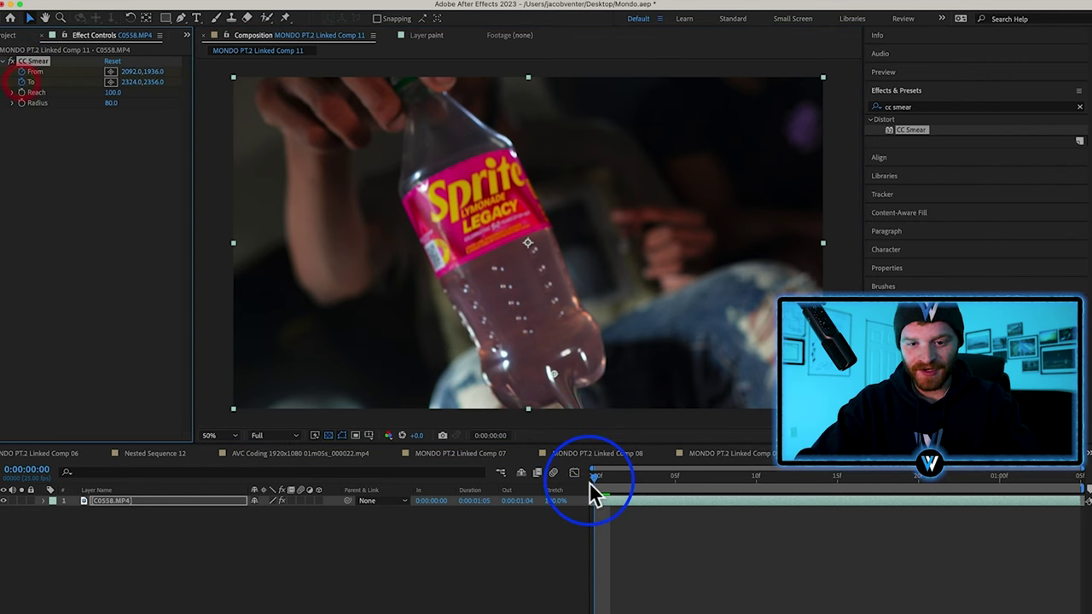
- At frame 6, move the smear's From point to the bottle's base at 1700,1744 and the To point below it at 1932,2220
{"action": "left_click_drag", "start_coordinate": [592, 483], "coordinate": [692, 485]}
{"action": "left_click", "coordinate": [40, 72]}
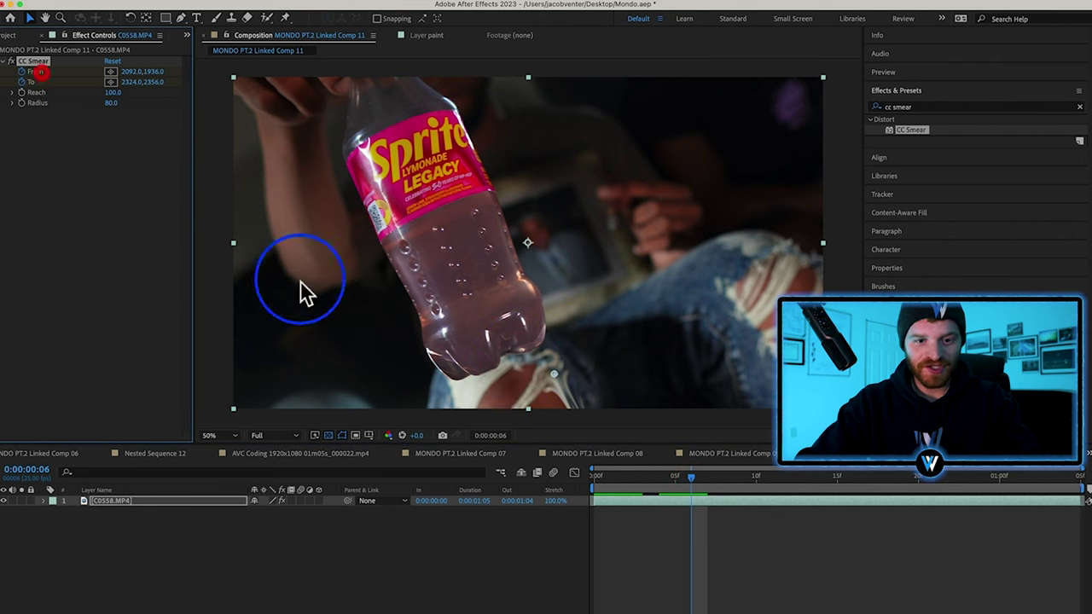
{"action": "left_click", "coordinate": [552, 384]}
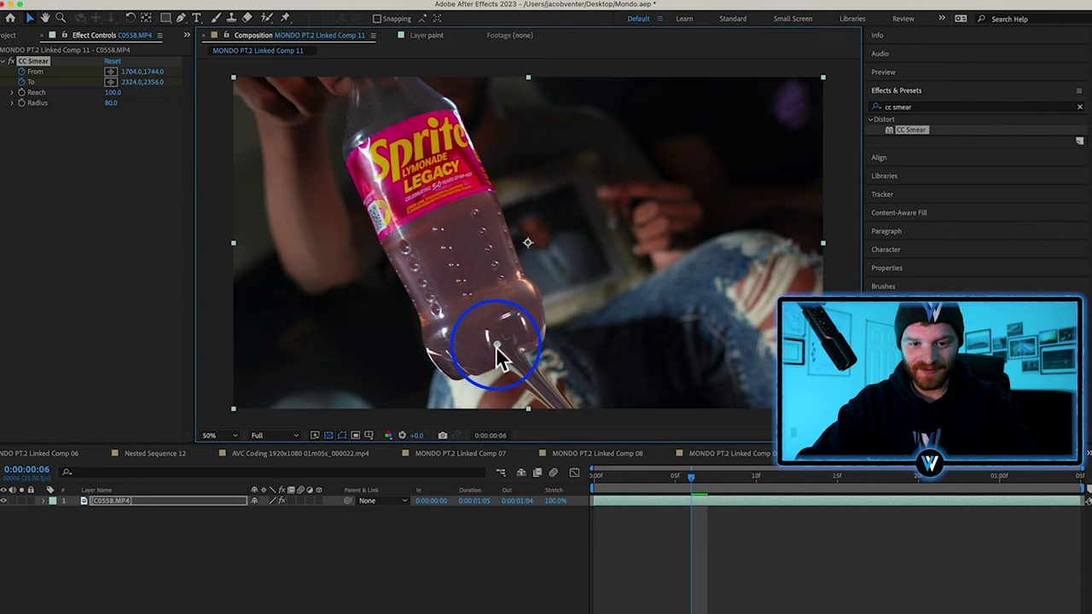
{"action": "scroll", "coordinate": [510, 312], "scroll_direction": "down", "scroll_amount": 2}
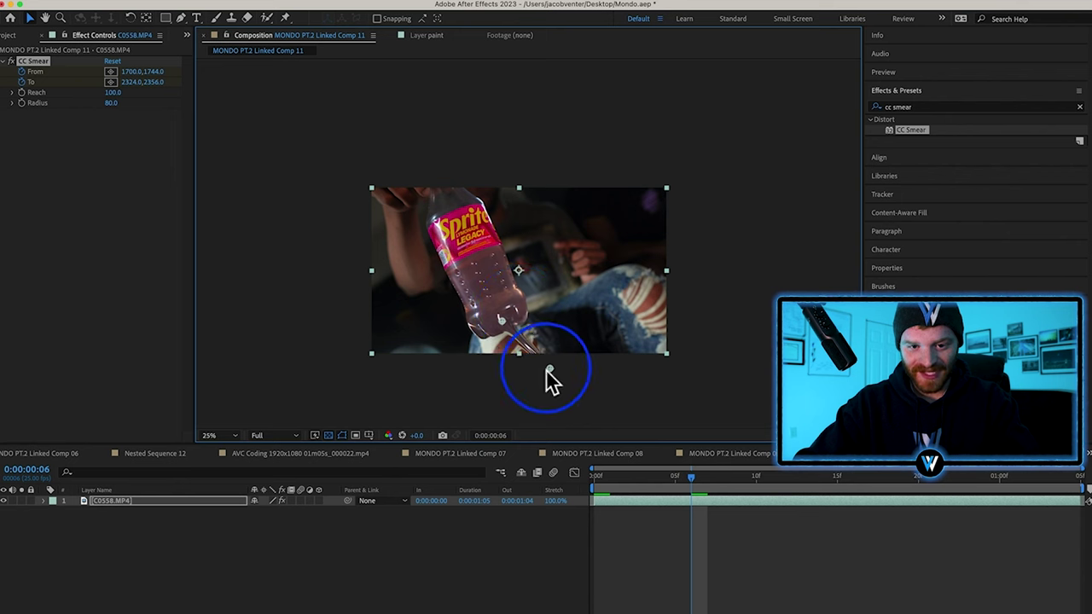
{"action": "left_click_drag", "start_coordinate": [550, 370], "coordinate": [520, 358]}
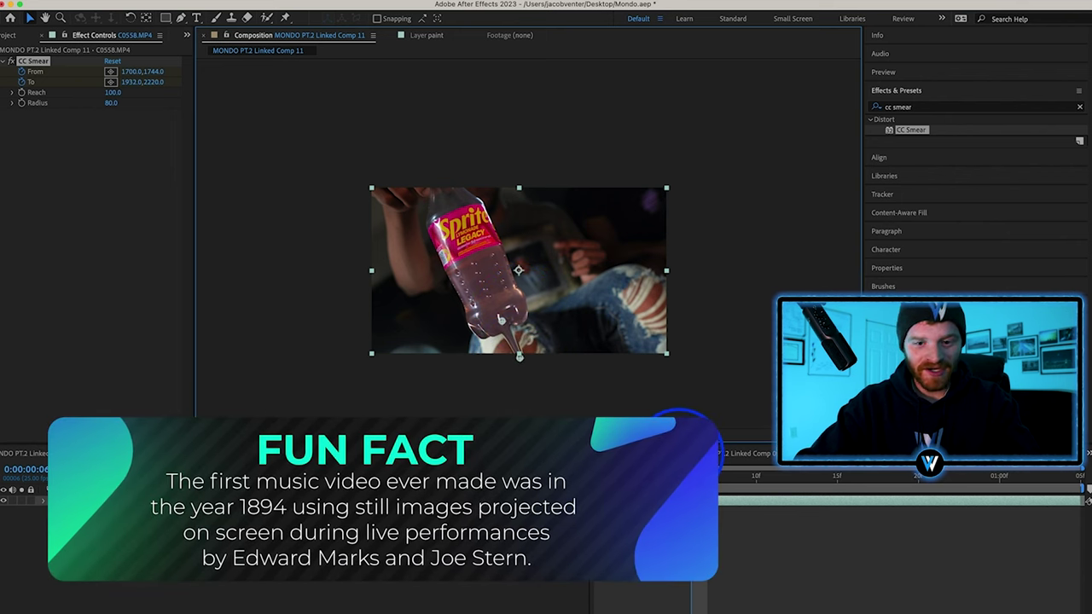
- At frame 11, realign the smear with the bottle, placing From at 1636,1568 and To at 1844,2076
{"action": "left_click_drag", "start_coordinate": [719, 481], "coordinate": [773, 482]}
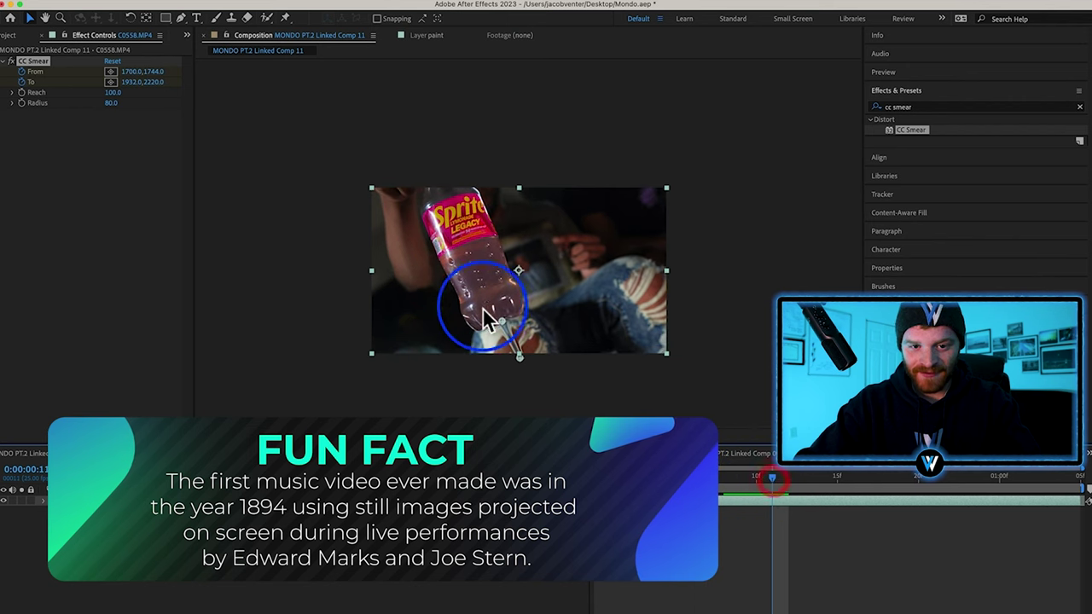
{"action": "left_click_drag", "start_coordinate": [501, 321], "coordinate": [498, 308]}
{"action": "left_click_drag", "start_coordinate": [520, 360], "coordinate": [513, 348]}
- Keep the From and To points following the bottle's base from frame 18 to 0:00:01:04, ending at 1764,1816 and 2044,2380
{"action": "left_click_drag", "start_coordinate": [496, 307], "coordinate": [517, 306]}
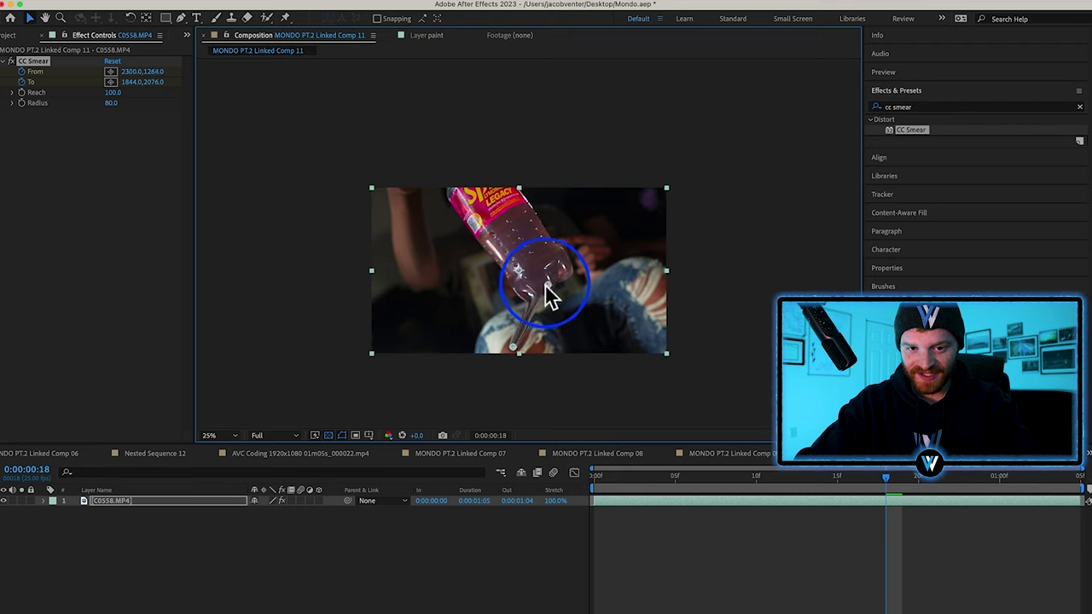
{"action": "left_click_drag", "start_coordinate": [587, 340], "coordinate": [582, 333]}
{"action": "left_click_drag", "start_coordinate": [605, 538], "coordinate": [595, 514]}
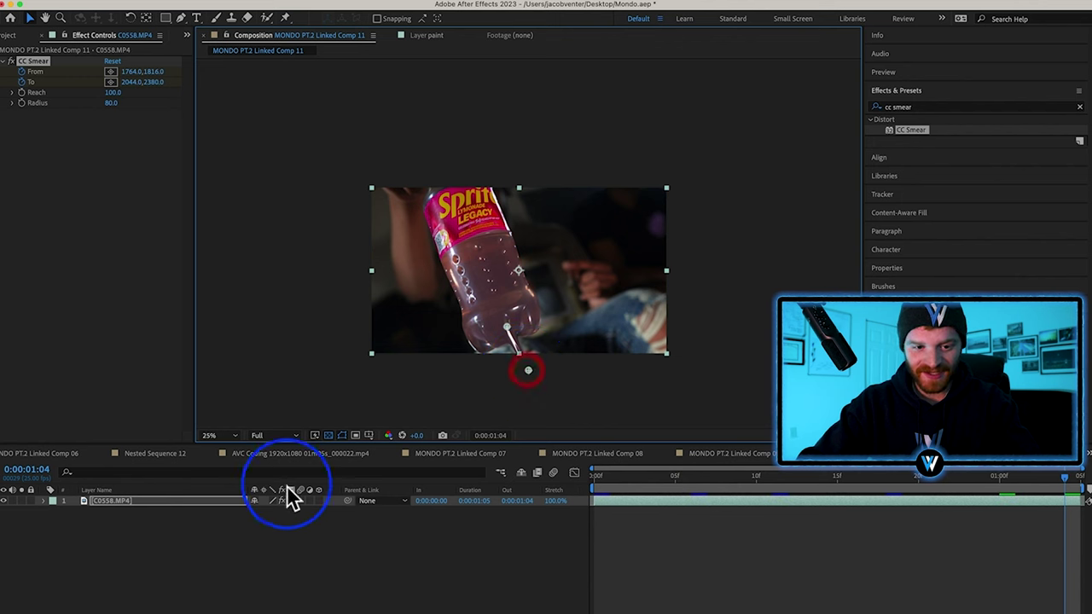
- Reveal the bottle layer's keyframes and move the last From and To keyframes to the end of the clip
{"action": "left_click", "coordinate": [231, 500]}
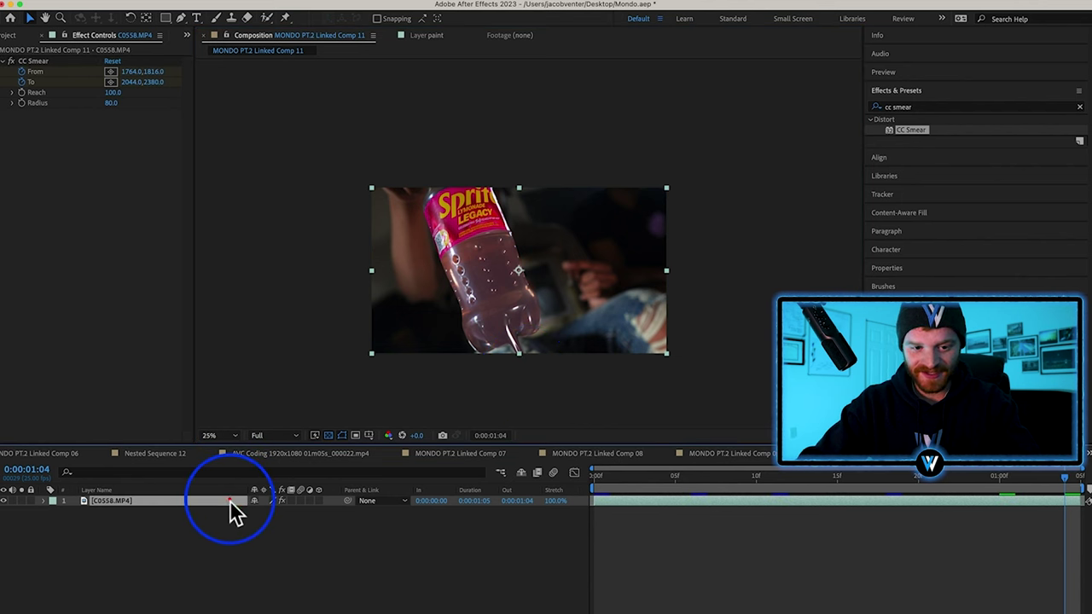
{"action": "key", "text": "u"}
{"action": "left_click_drag", "start_coordinate": [1055, 525], "coordinate": [1077, 556]}
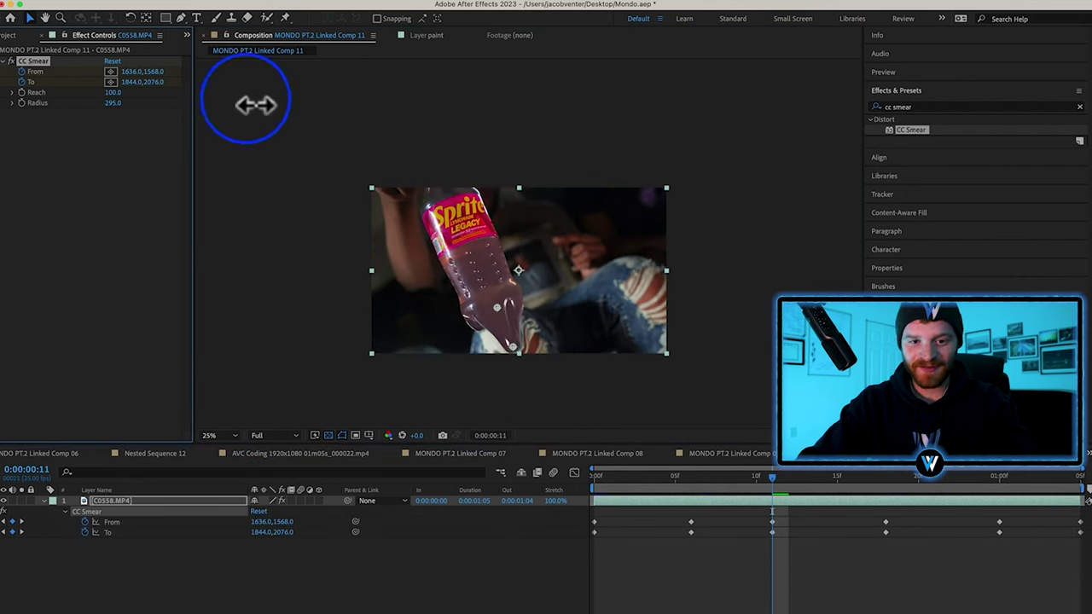
- Animate the CC Smear Radius with 472 at frame 11, 218 at frame 20 and a smaller value at 0:00:01:03
{"action": "left_click_drag", "start_coordinate": [256, 105], "coordinate": [356, 101]}
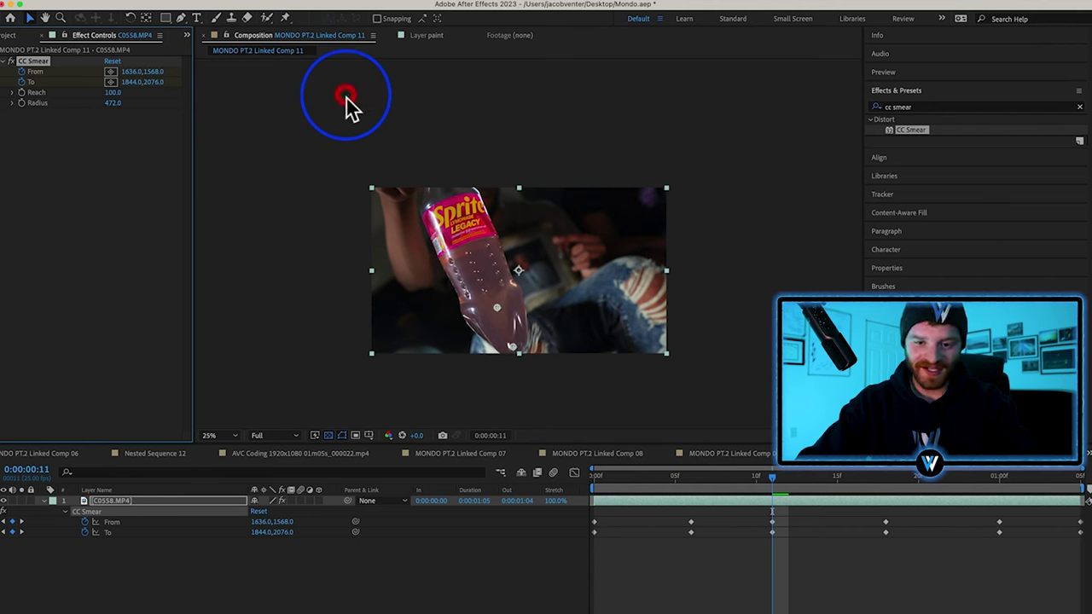
{"action": "left_click_drag", "start_coordinate": [773, 499], "coordinate": [920, 510]}
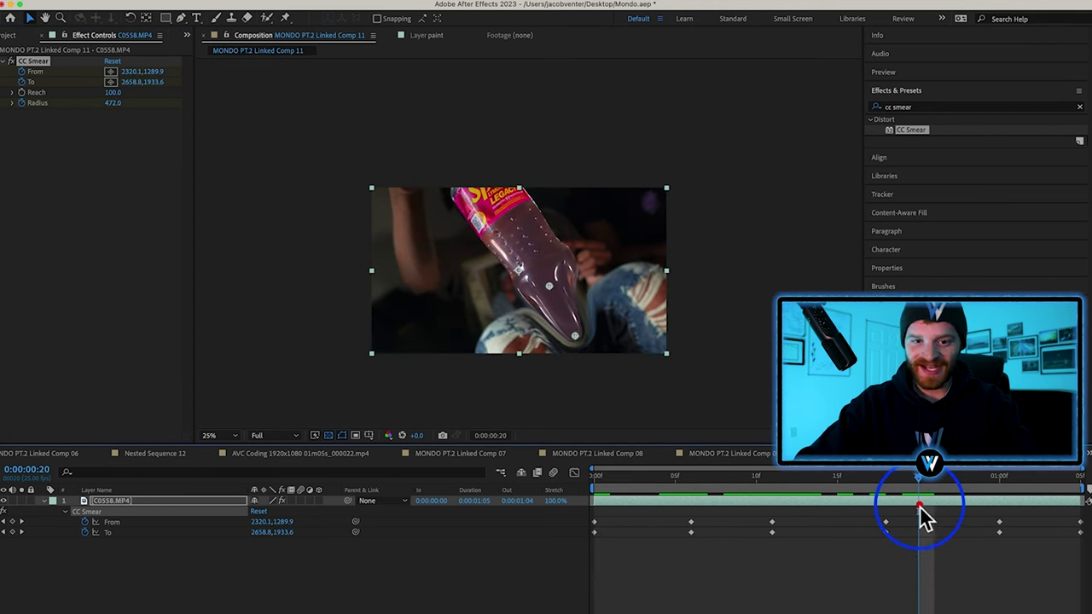
{"action": "mouse_move", "coordinate": [119, 103]}
{"action": "left_mouse_down"}
{"action": "mouse_move", "coordinate": [33, 121]}
{"action": "mouse_move", "coordinate": [12, 144]}
{"action": "left_mouse_up"}
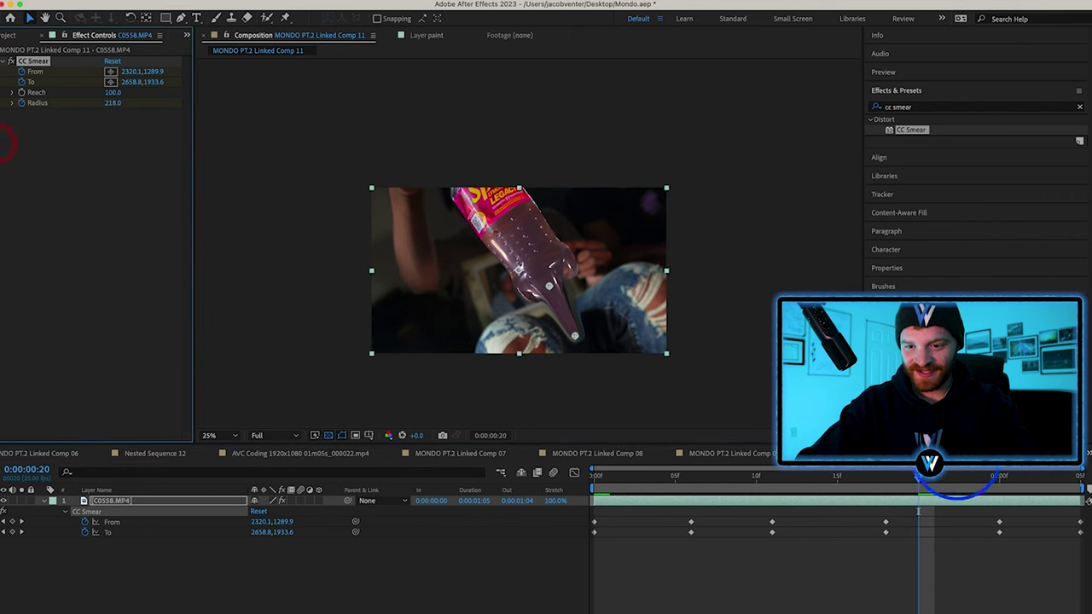
{"action": "left_click_drag", "start_coordinate": [955, 478], "coordinate": [1053, 483]}
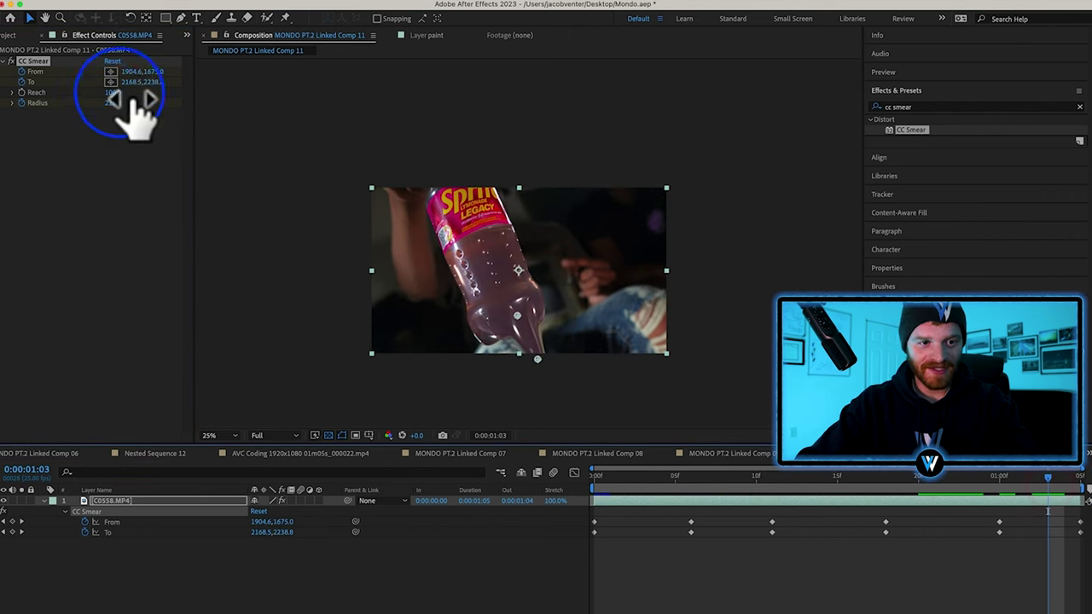
{"action": "mouse_move", "coordinate": [117, 104]}
{"action": "left_mouse_down"}
{"action": "mouse_move", "coordinate": [81, 125]}
{"action": "mouse_move", "coordinate": [17, 115]}
{"action": "left_mouse_up"}
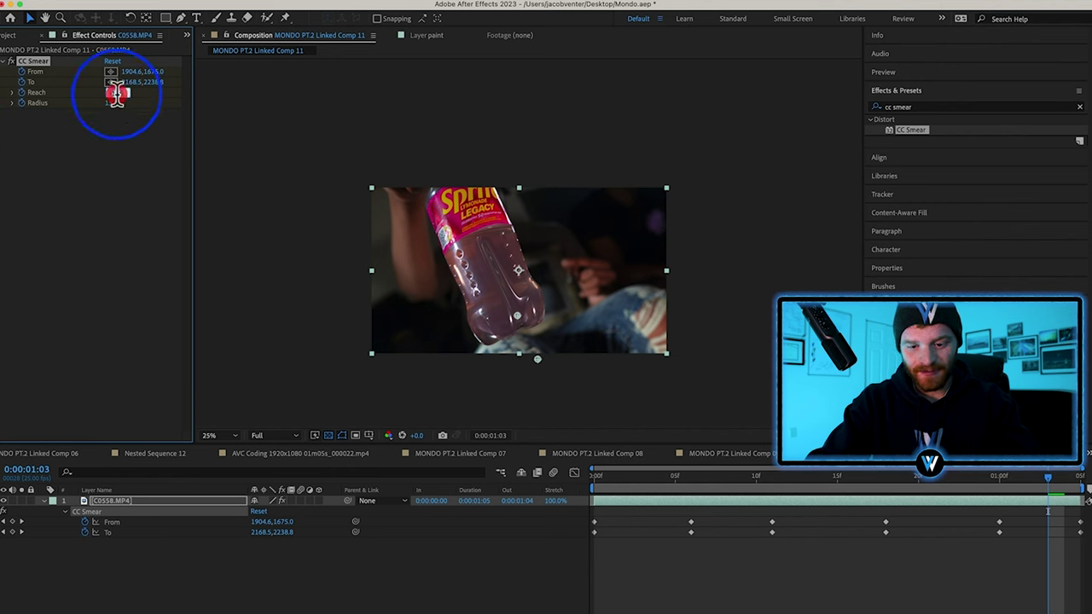
- Animate the CC Smear Reach with 117 at frame 15 and 0 at the end of the clip
{"action": "type", "text": "0"}
{"action": "key", "text": "Return"}
{"action": "left_click_drag", "start_coordinate": [1007, 499], "coordinate": [837, 500]}
{"action": "left_click", "coordinate": [170, 209]}
{"action": "left_click_drag", "start_coordinate": [111, 92], "coordinate": [156, 101]}
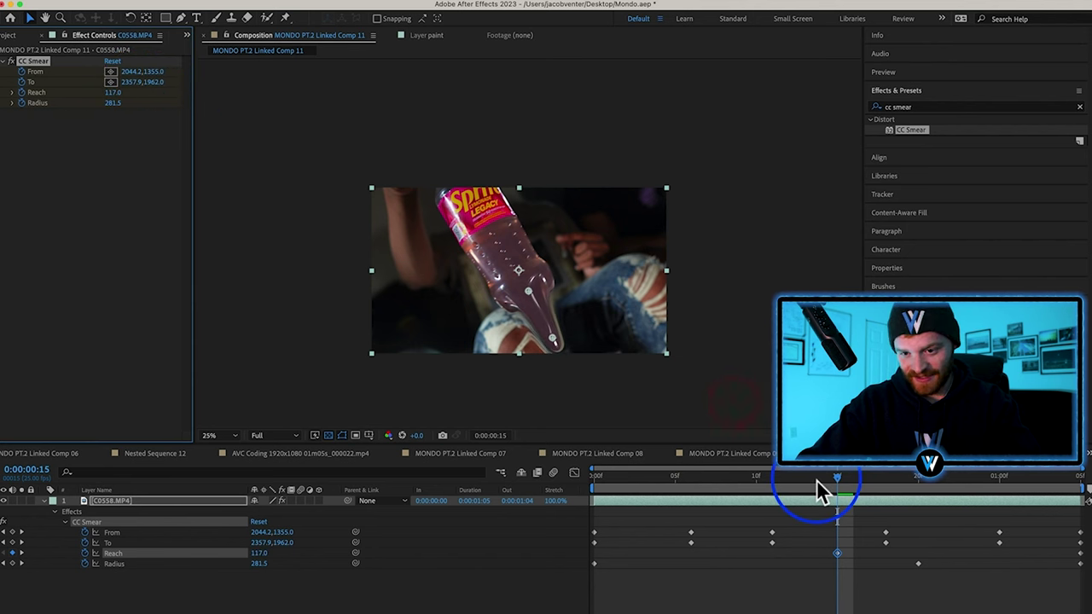
{"action": "left_click_drag", "start_coordinate": [817, 479], "coordinate": [559, 512]}
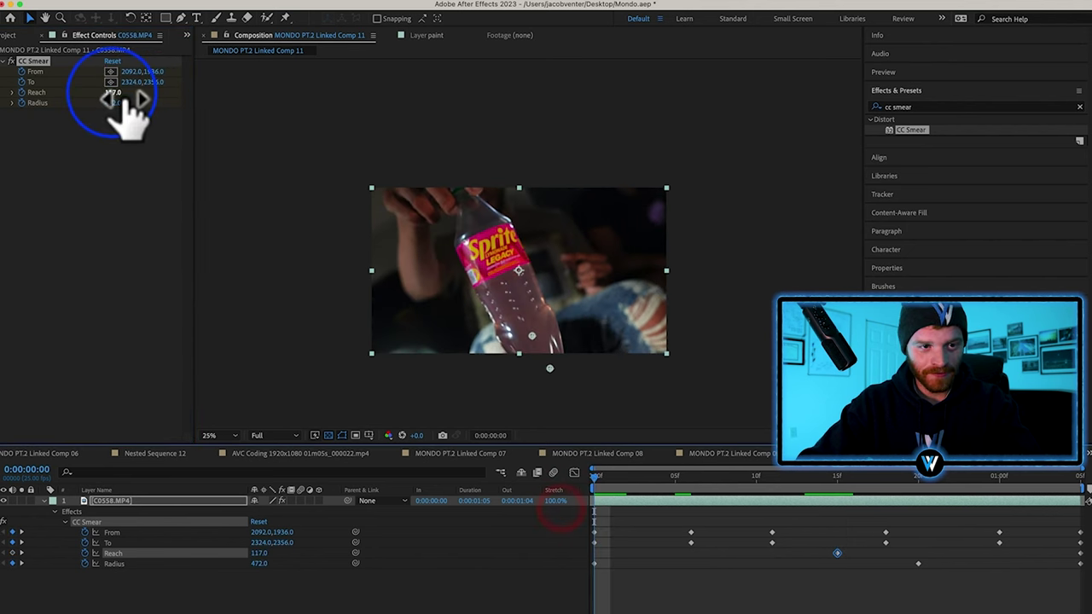
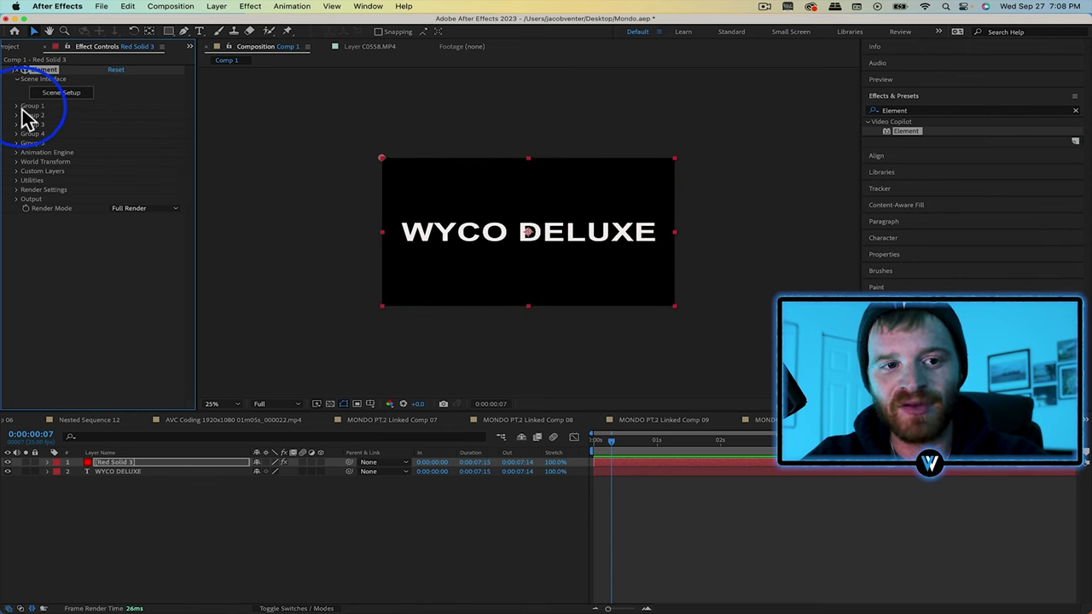
- Assign the WYCO DELUXE text layer as Path Layer 1 in the red solid's Element custom text and masks
{"action": "left_click", "coordinate": [134, 463]}
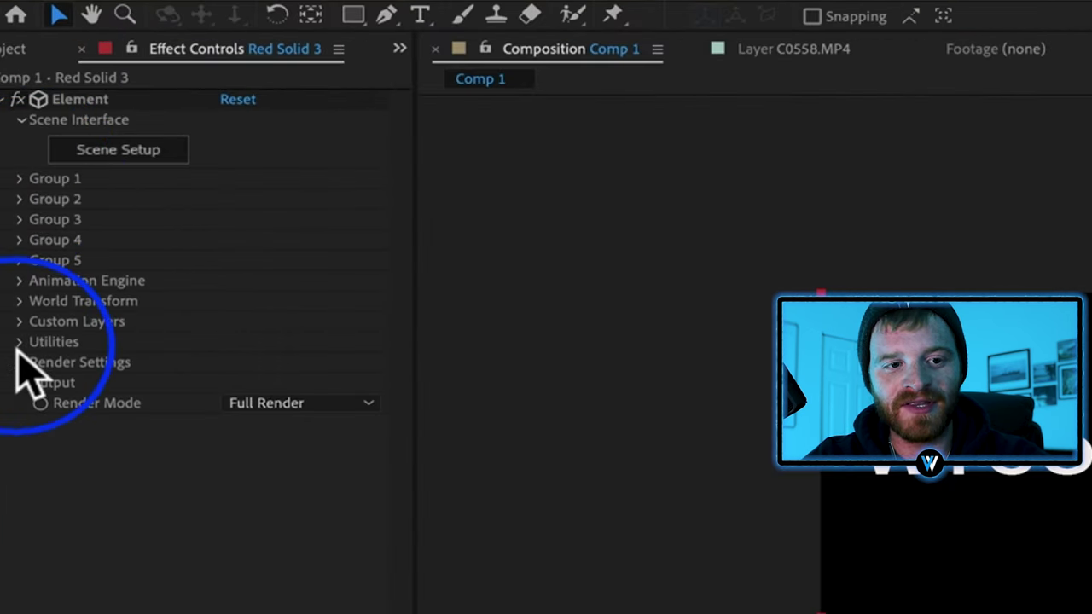
{"action": "left_click", "coordinate": [20, 322]}
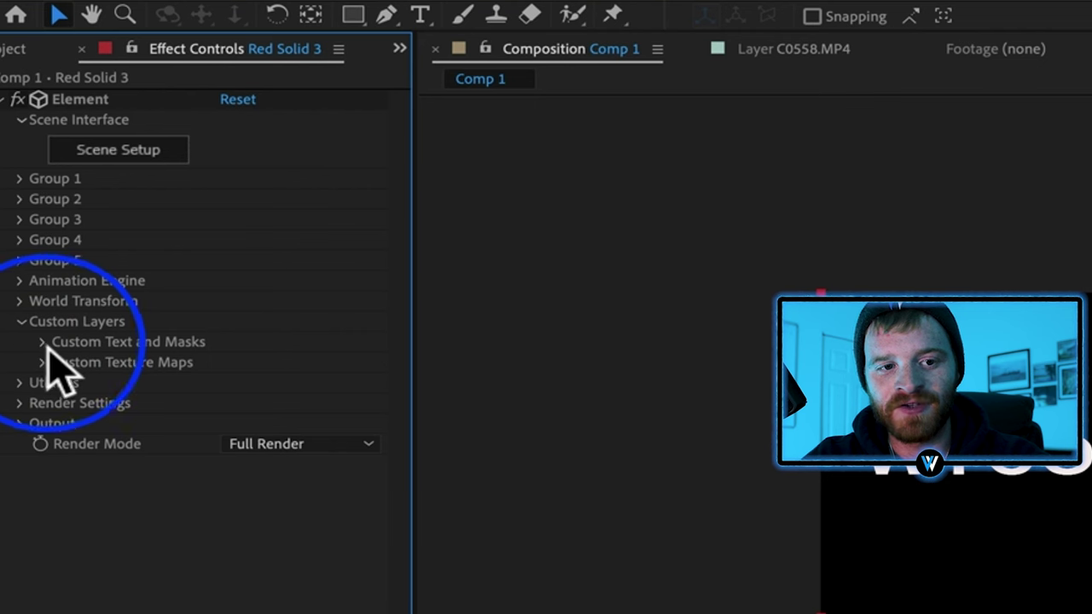
{"action": "left_click", "coordinate": [43, 343]}
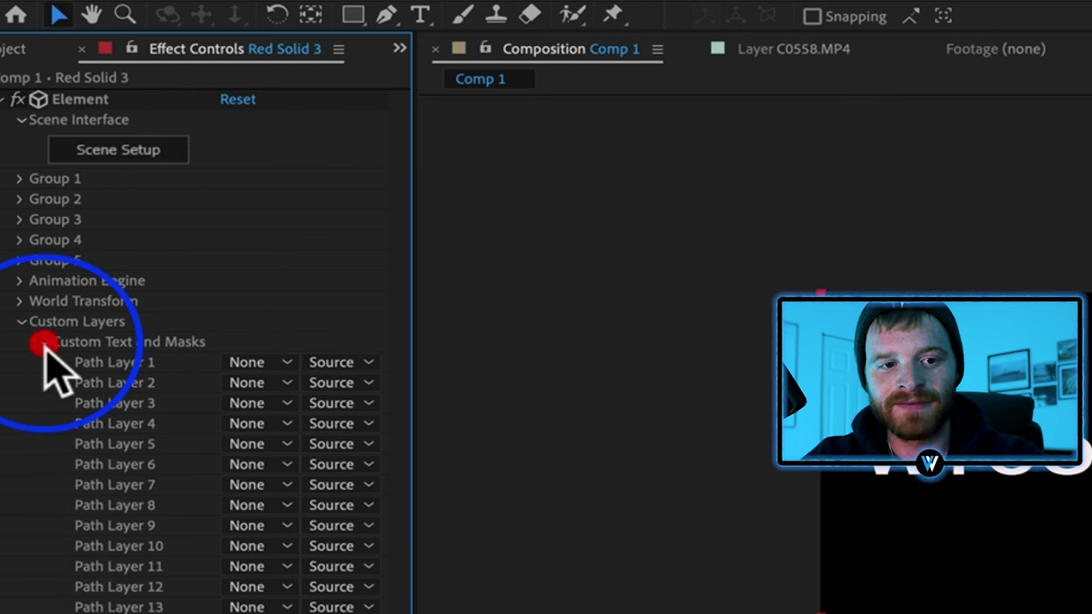
{"action": "left_click", "coordinate": [263, 365]}
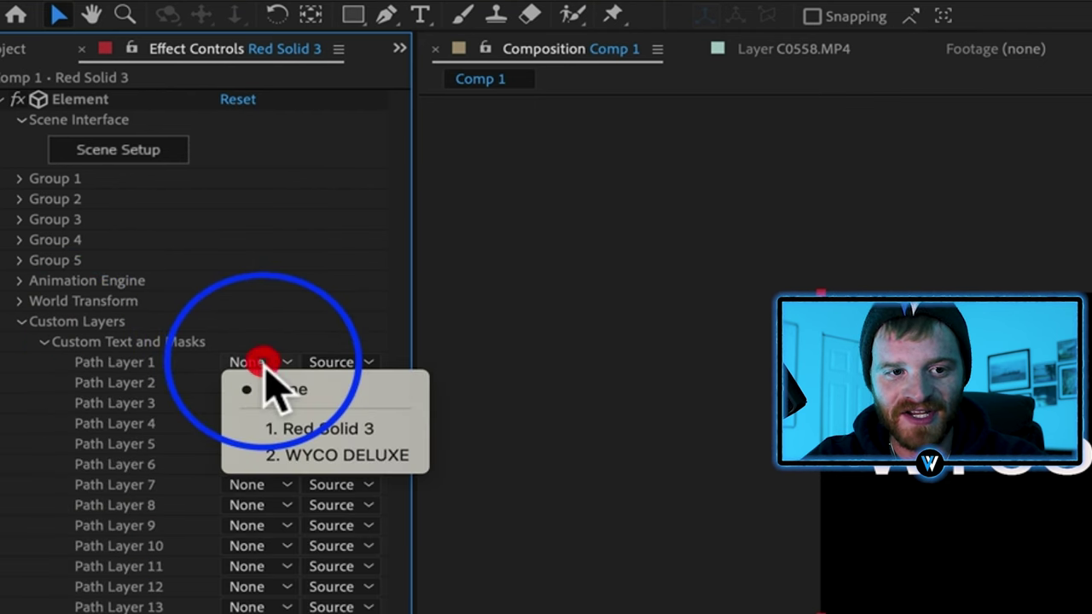
{"action": "left_click", "coordinate": [309, 454]}
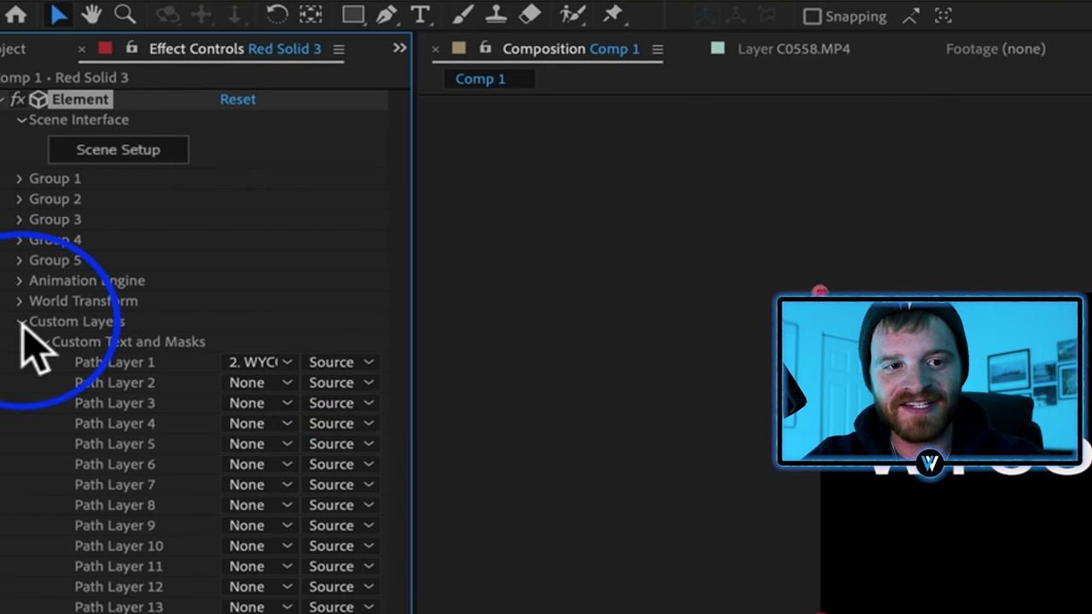
- Extrude the text path in Element's Scene Setup and set its Bevel Scale to 11.05
{"action": "left_click", "coordinate": [132, 152]}
{"action": "left_click", "coordinate": [484, 135]}
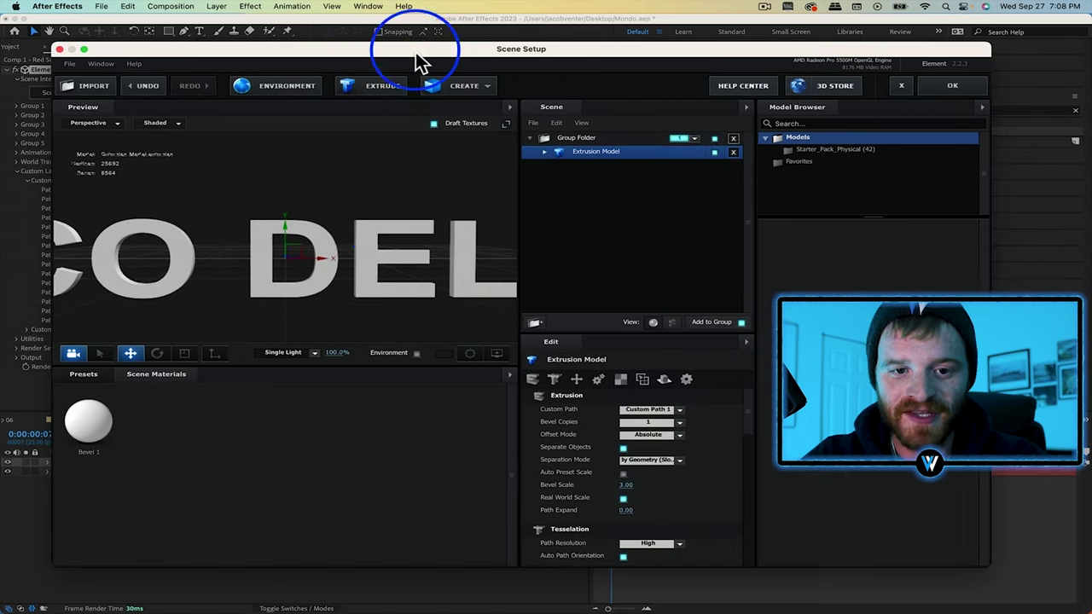
{"action": "left_click_drag", "start_coordinate": [392, 233], "coordinate": [326, 246]}
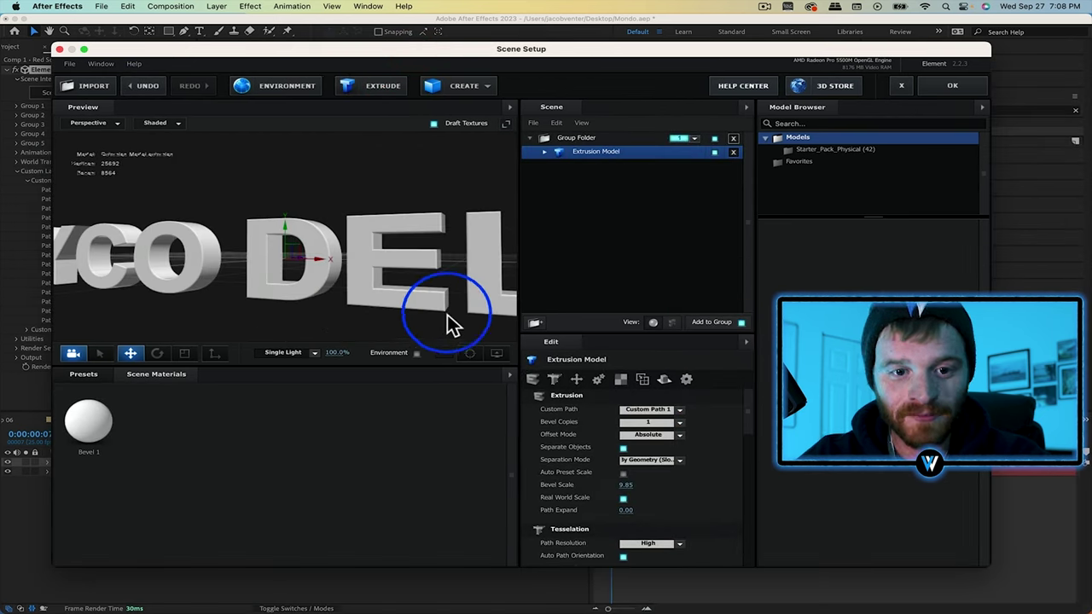
{"action": "left_click_drag", "start_coordinate": [447, 316], "coordinate": [418, 332]}
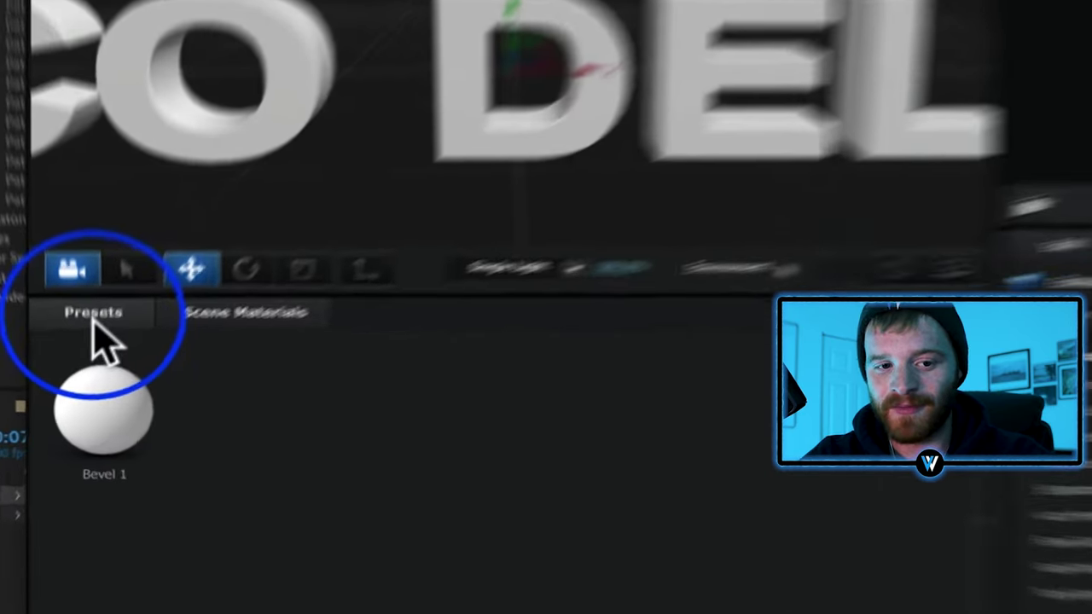
- Apply the Chrome preset from the Physical materials to the extruded text and accept the scene
{"action": "left_click", "coordinate": [94, 316]}
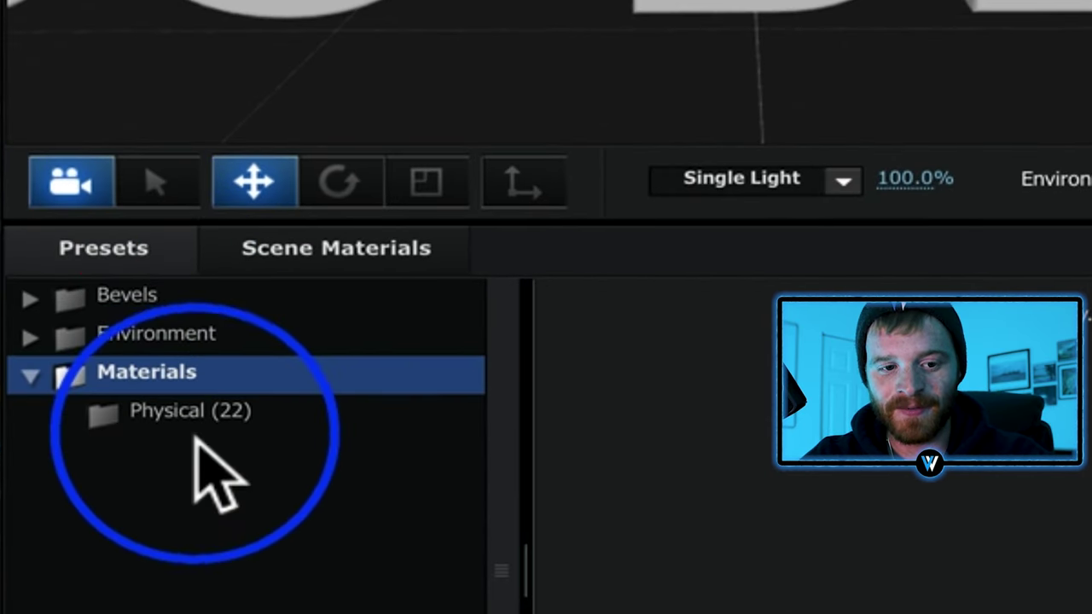
{"action": "left_click", "coordinate": [192, 414]}
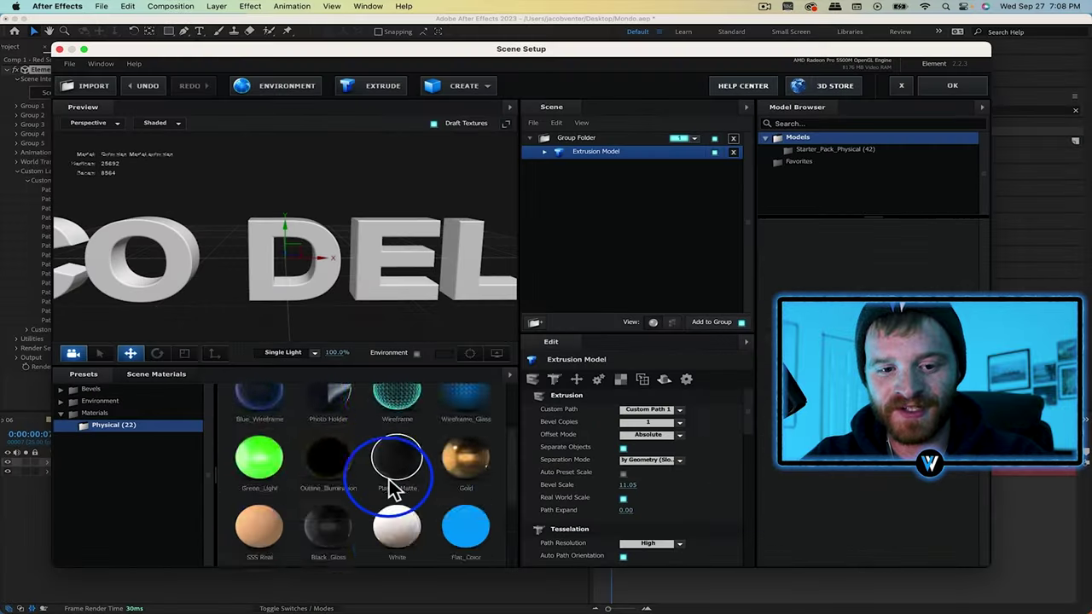
{"action": "scroll", "coordinate": [367, 499], "scroll_direction": "down", "scroll_amount": 3}
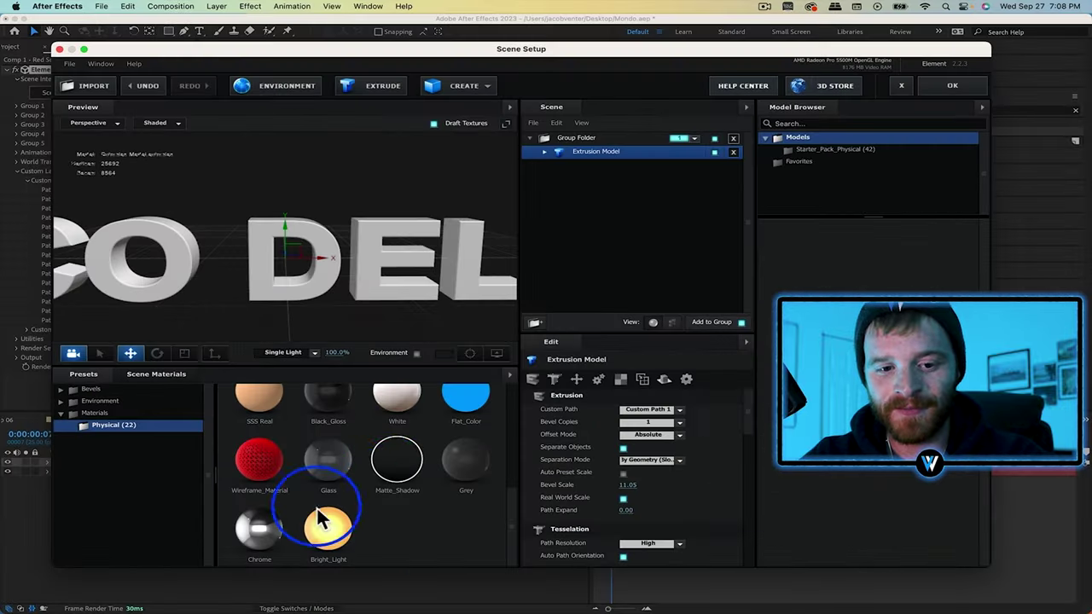
{"action": "left_click", "coordinate": [259, 535]}
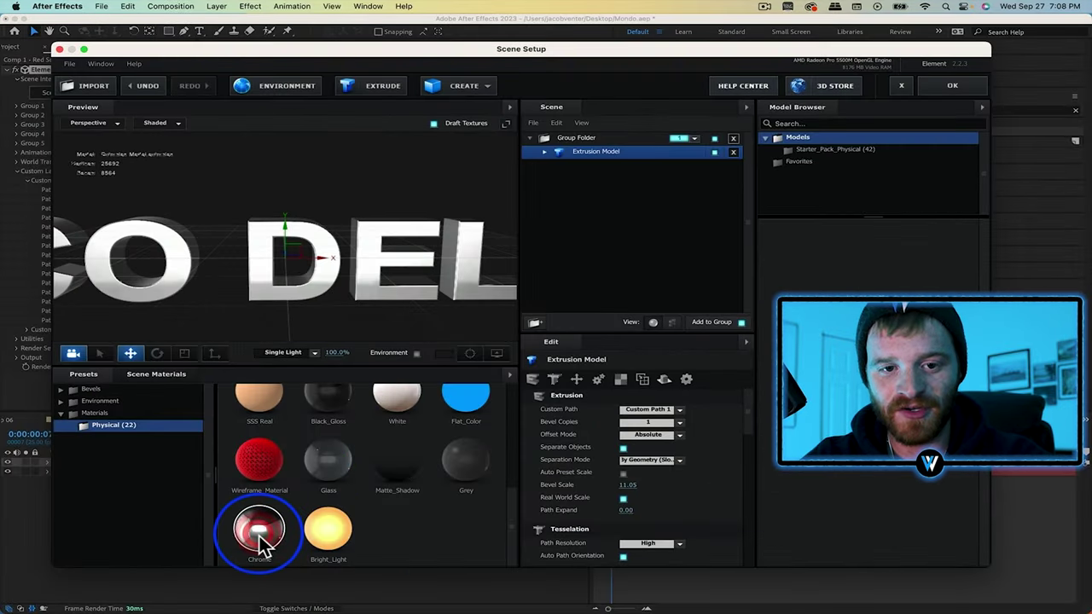
{"action": "mouse_move", "coordinate": [436, 253]}
{"action": "left_mouse_down"}
{"action": "mouse_move", "coordinate": [390, 244]}
{"action": "mouse_move", "coordinate": [410, 239]}
{"action": "mouse_move", "coordinate": [433, 268]}
{"action": "left_mouse_up"}
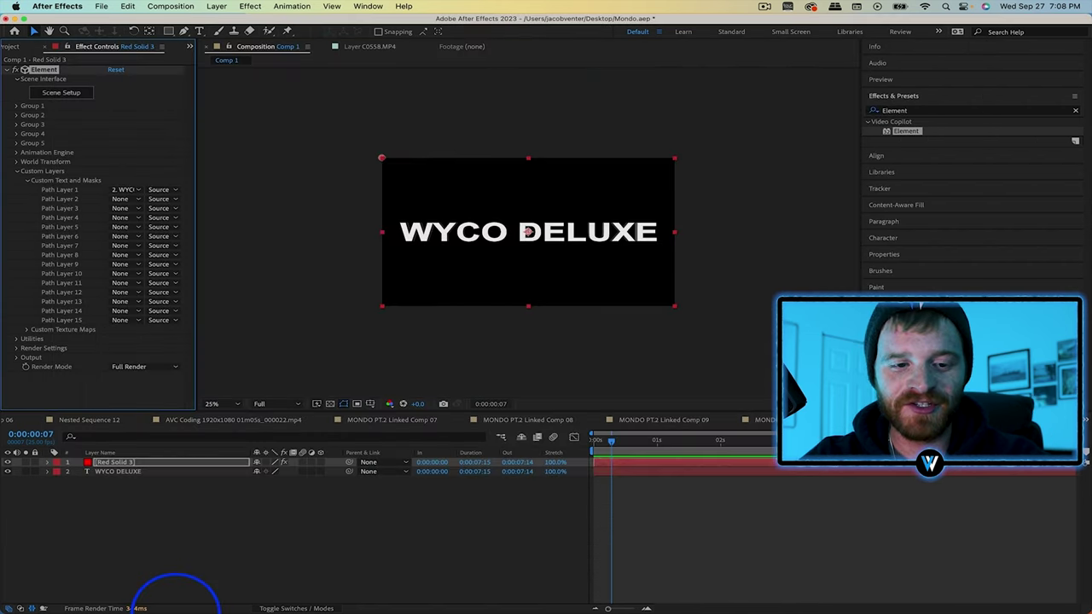
- Switch to Finder, preview Glitch #32.mp4 in Glitch Overlays and add it to Comp 1 between the solid and the text
{"action": "left_click", "coordinate": [155, 585]}
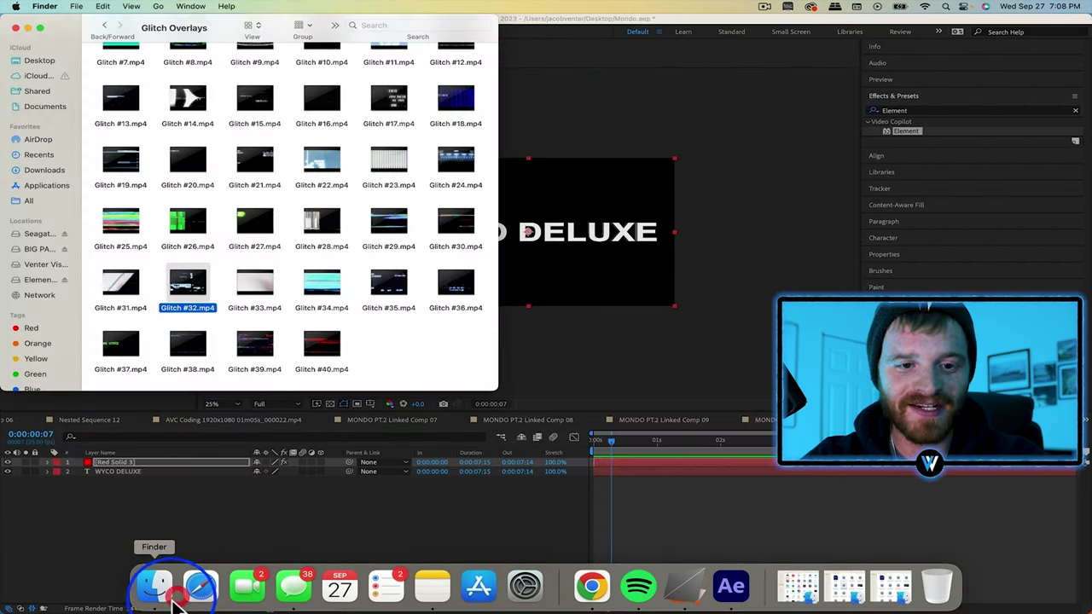
{"action": "left_click", "coordinate": [208, 293]}
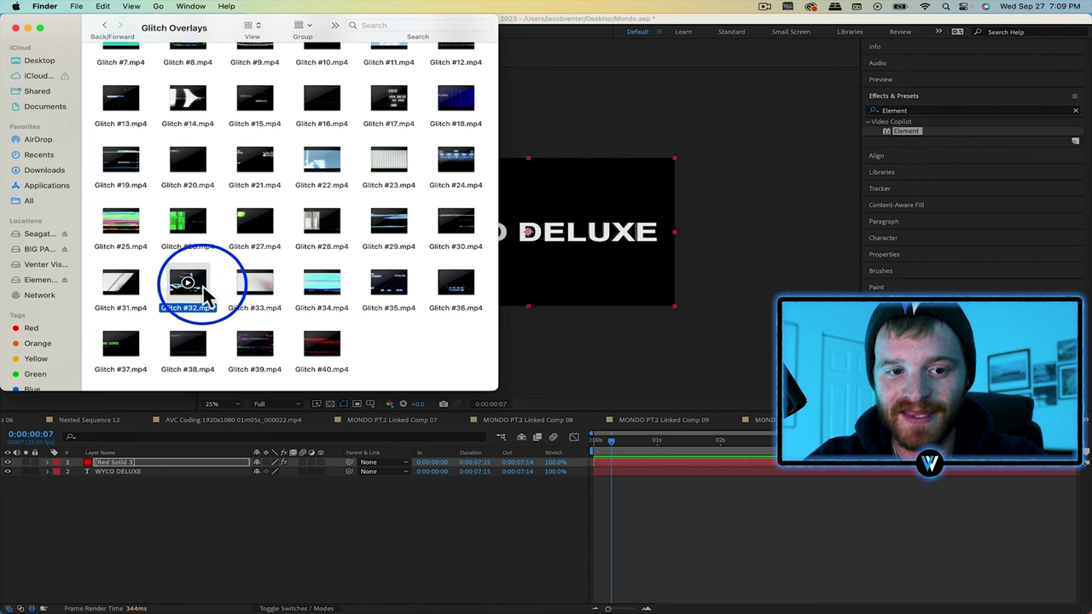
{"action": "key", "text": "space"}
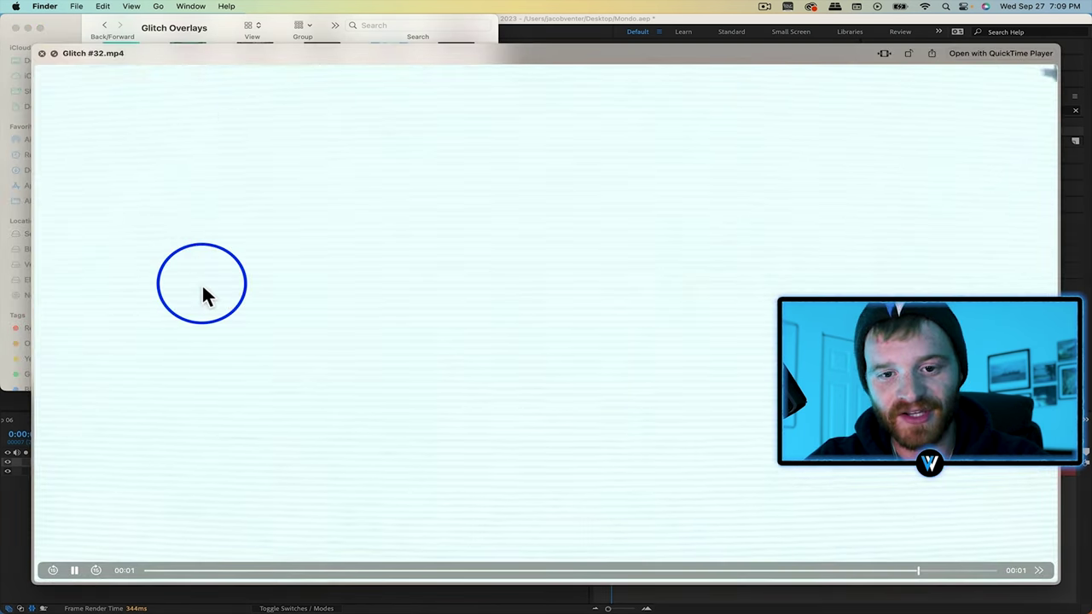
{"action": "key", "text": "space"}
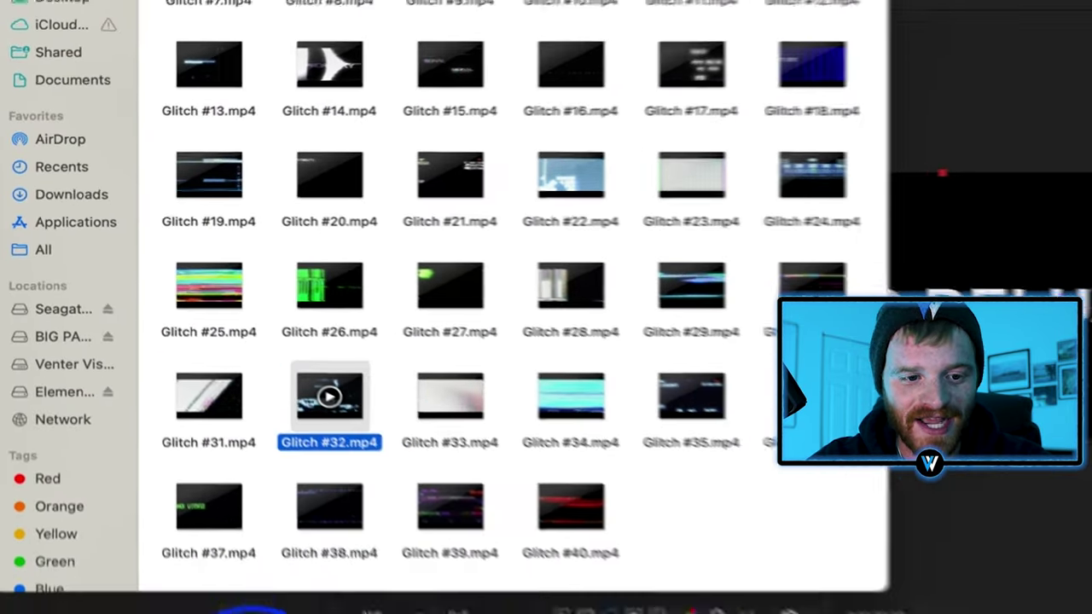
{"action": "left_click_drag", "start_coordinate": [329, 396], "coordinate": [145, 482]}
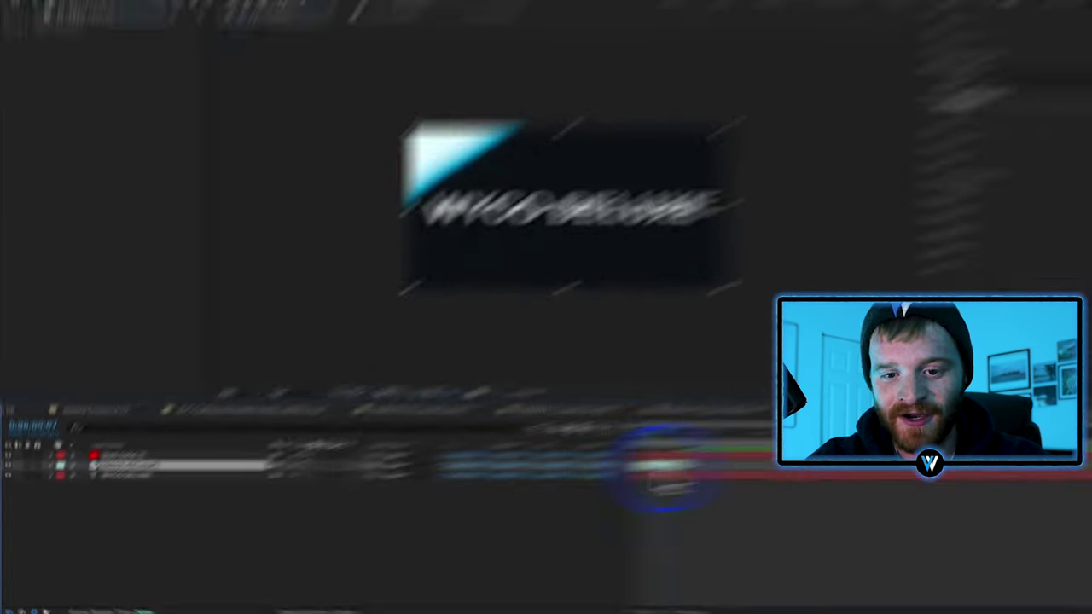
- Duplicate the Glitch #32.mp4 layer repeatedly and stagger the copies in time until they span the whole composition
{"action": "key", "text": "super+d"}
{"action": "left_click_drag", "start_coordinate": [619, 476], "coordinate": [799, 484]}
{"action": "key", "text": "super+d"}
{"action": "key", "text": "super+d"}
{"action": "key", "text": "super+d"}
{"action": "key", "text": "super+d"}
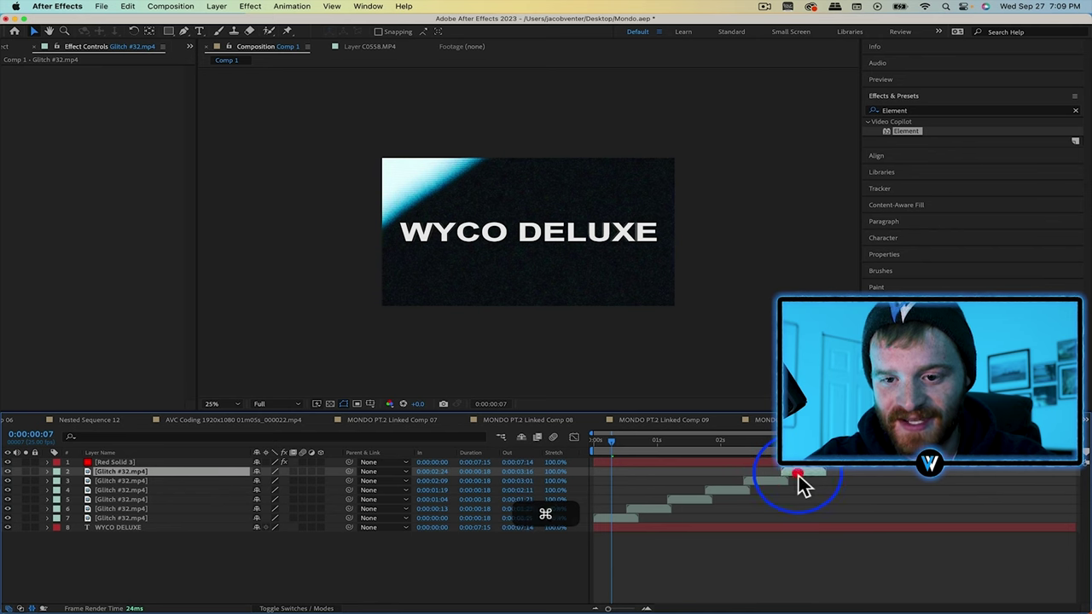
{"action": "key", "text": "super+d"}
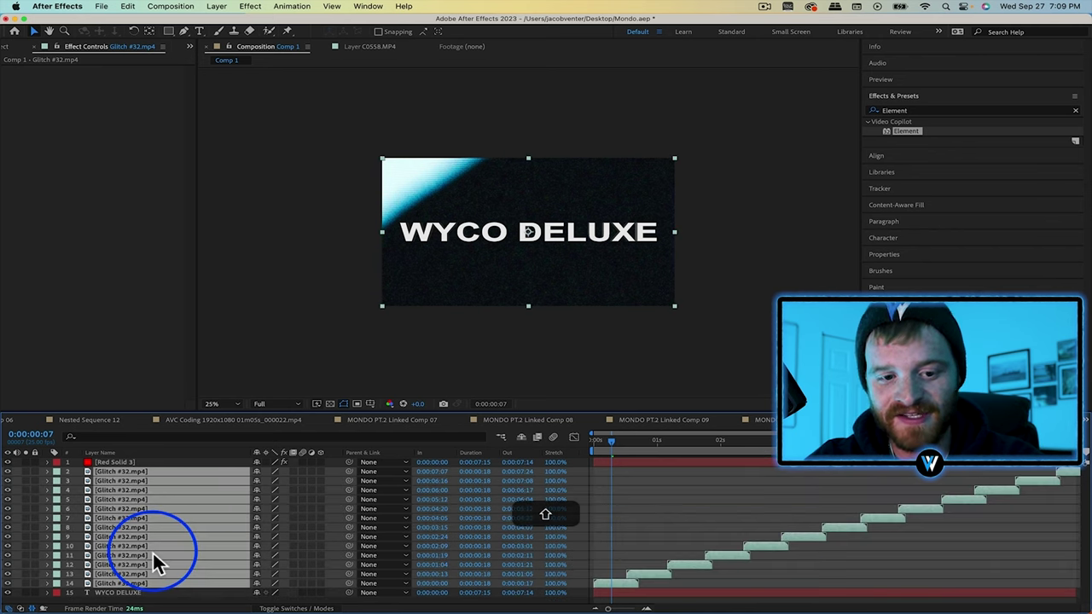
- Pre-compose all the Glitch #32.mp4 layers together, moving all attributes into the new composition
{"action": "right_click", "coordinate": [156, 563]}
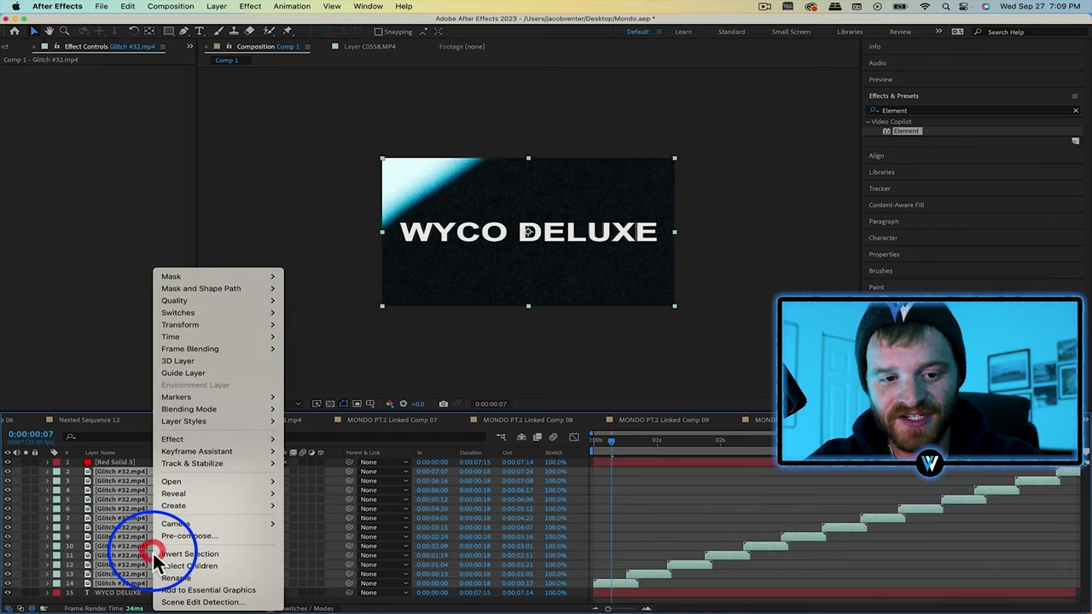
{"action": "left_click", "coordinate": [181, 543]}
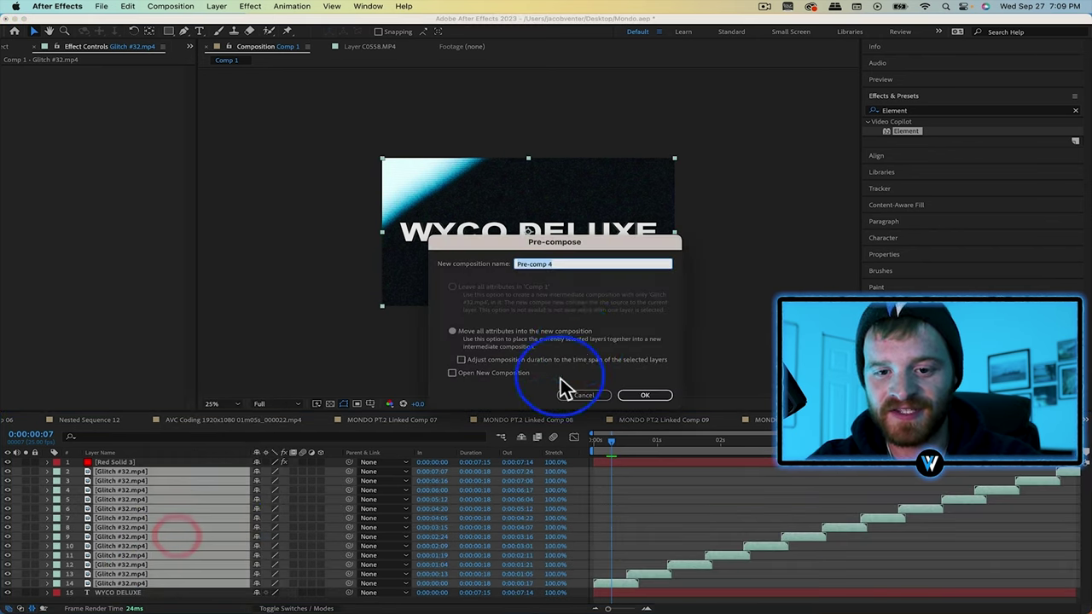
{"action": "left_click", "coordinate": [650, 397]}
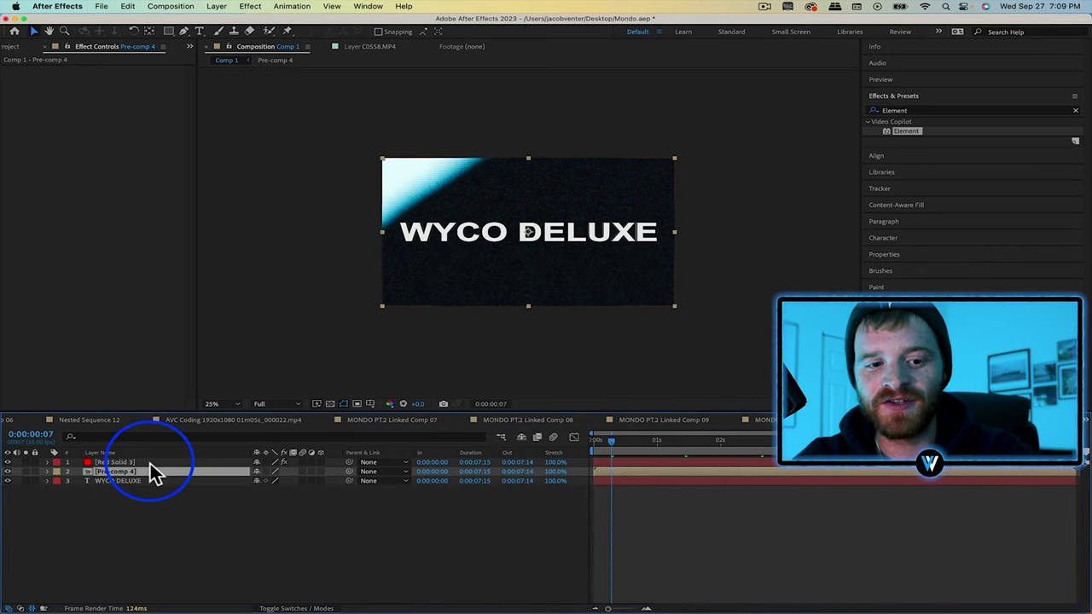
- Set Layer 1 of the Element effect's custom texture maps to Pre-comp 4 on the red solid
{"action": "left_click", "coordinate": [147, 463]}
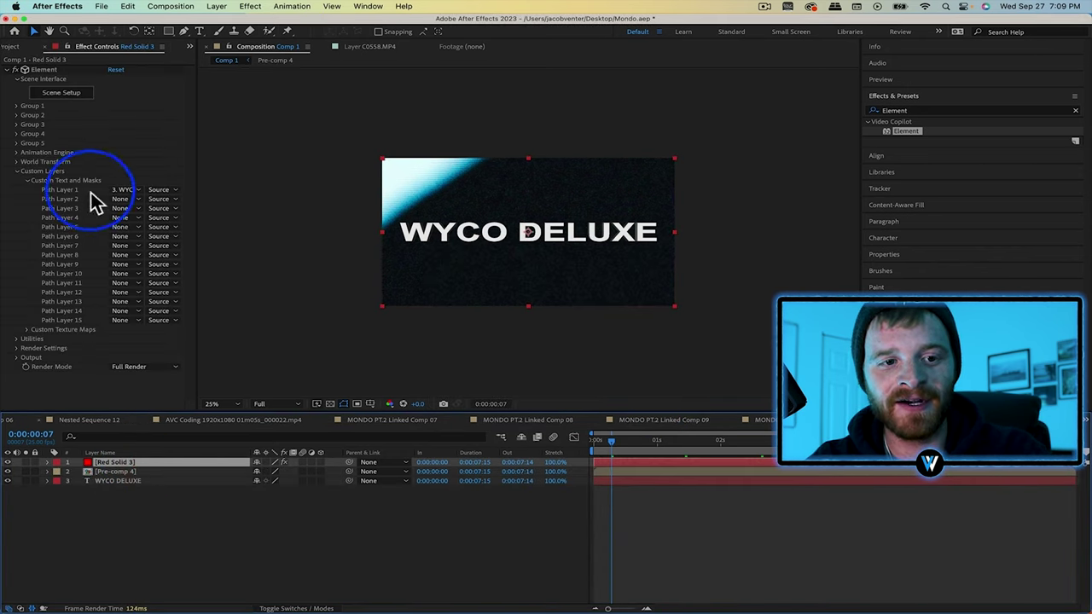
{"action": "left_click", "coordinate": [26, 329]}
{"action": "scroll", "coordinate": [27, 335], "scroll_direction": "down", "scroll_amount": 3}
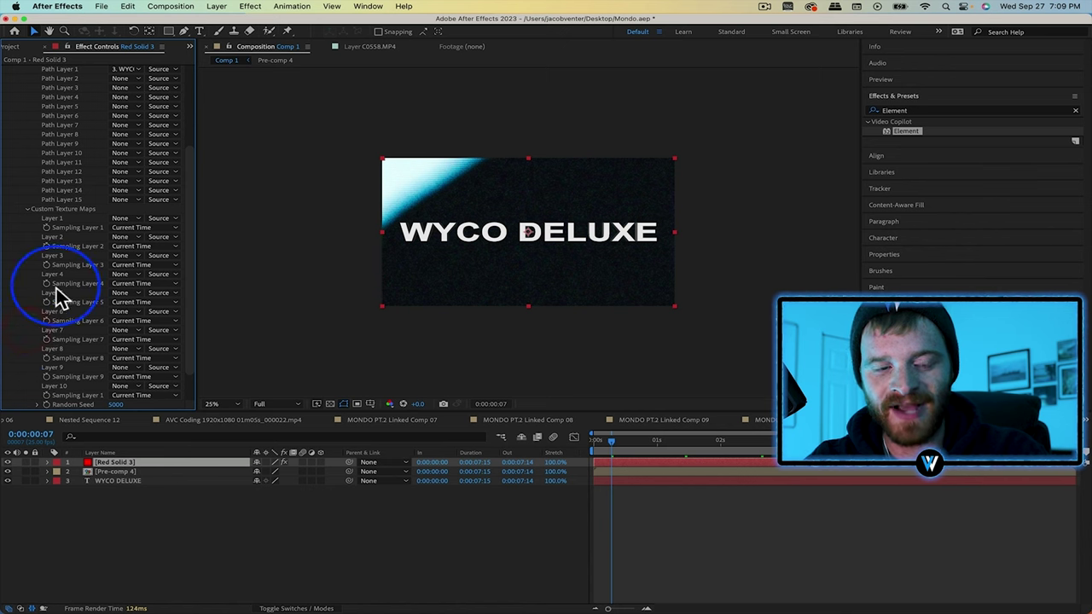
{"action": "left_click", "coordinate": [128, 222]}
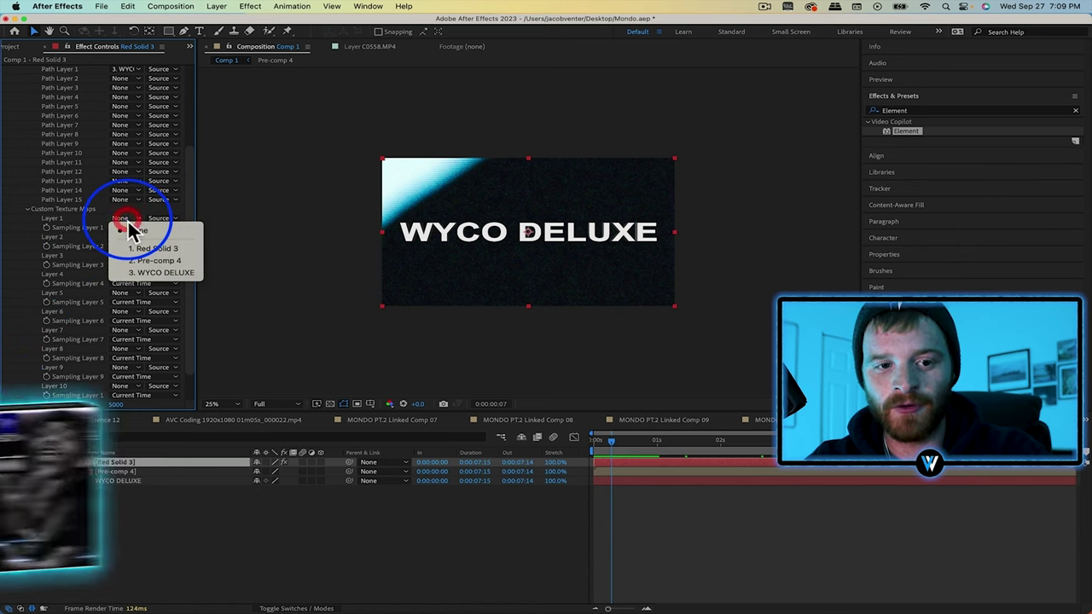
{"action": "left_click", "coordinate": [151, 261]}
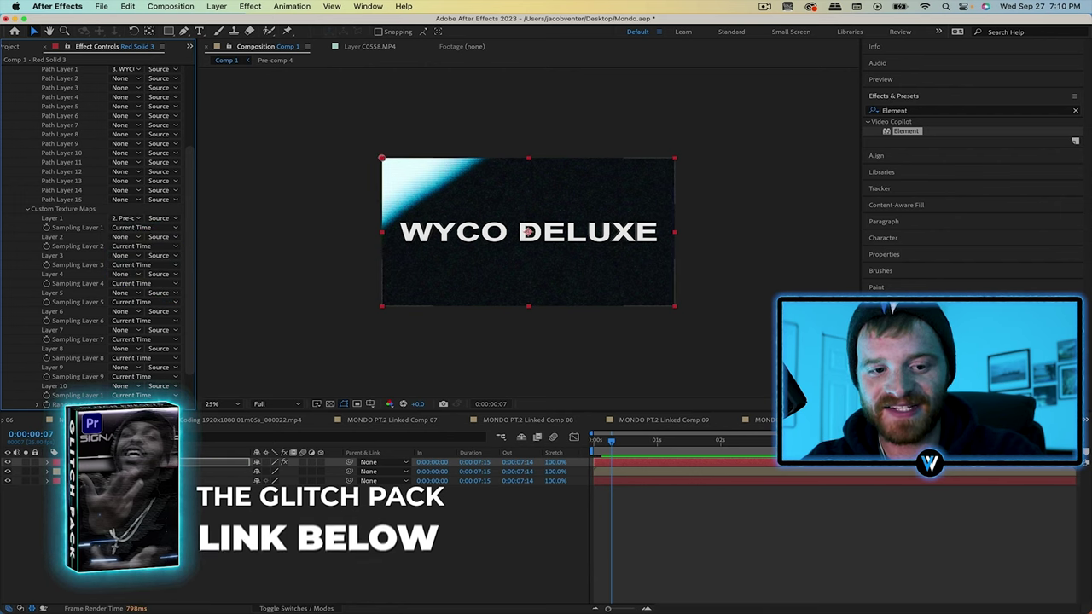
- Reopen Element's Scene Setup and use Custom Layer 1 [Pre-comp 4] as the environment texture
{"action": "scroll", "coordinate": [85, 207], "scroll_direction": "up", "scroll_amount": 4}
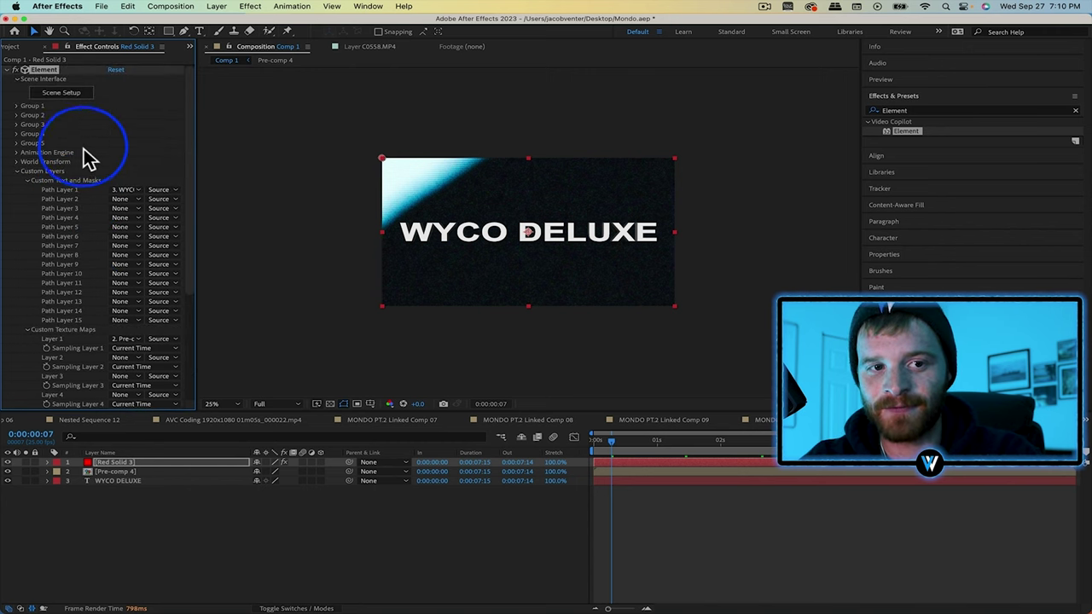
{"action": "left_click", "coordinate": [69, 93]}
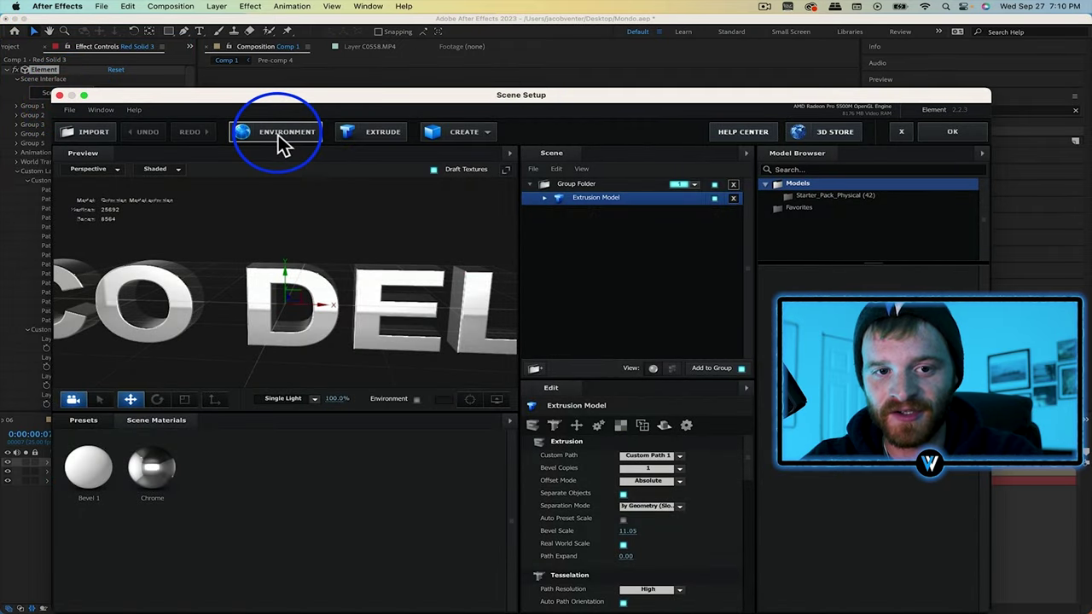
{"action": "left_click", "coordinate": [278, 135]}
{"action": "left_click", "coordinate": [510, 149]}
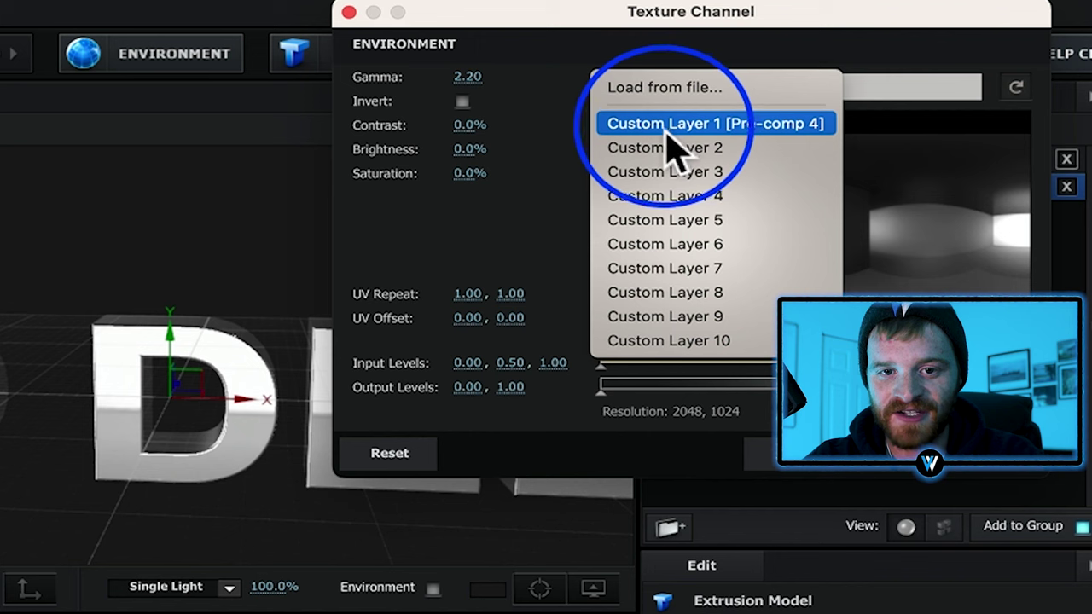
{"action": "left_click", "coordinate": [666, 126]}
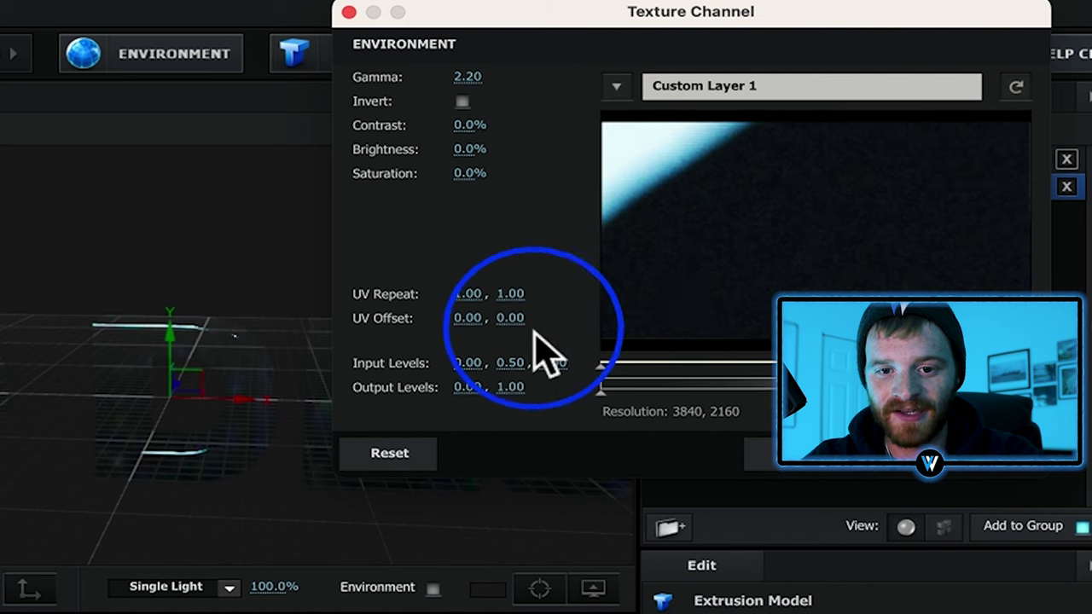
- Adjust the environment texture's horizontal UV repeat and input levels, and set its horizontal UV offset to 0.35
{"action": "left_click_drag", "start_coordinate": [529, 293], "coordinate": [589, 307]}
{"action": "left_click_drag", "start_coordinate": [472, 318], "coordinate": [501, 362]}
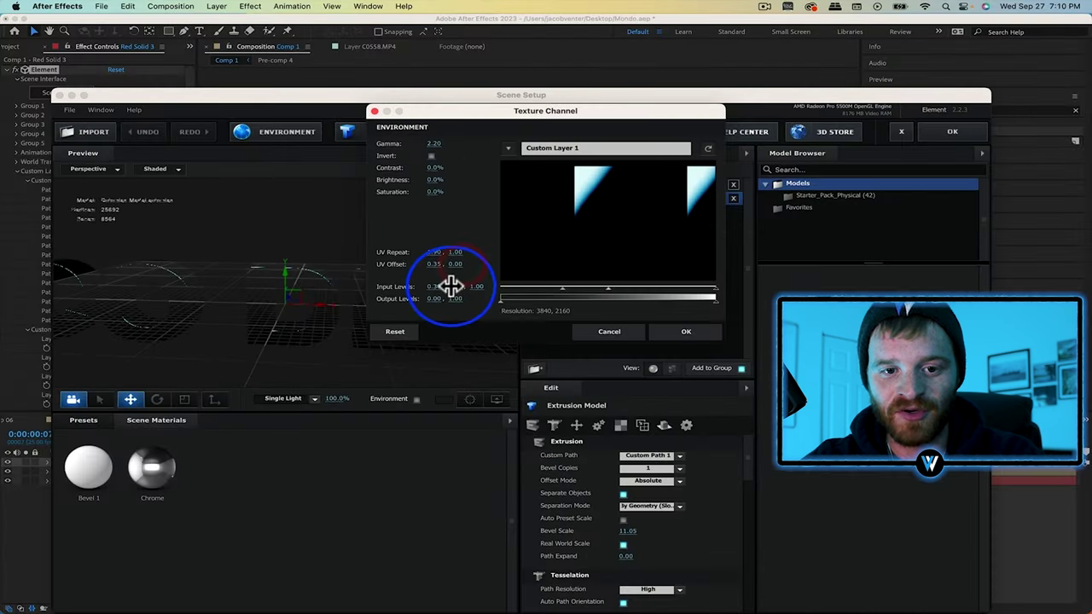
{"action": "left_click_drag", "start_coordinate": [450, 285], "coordinate": [471, 298]}
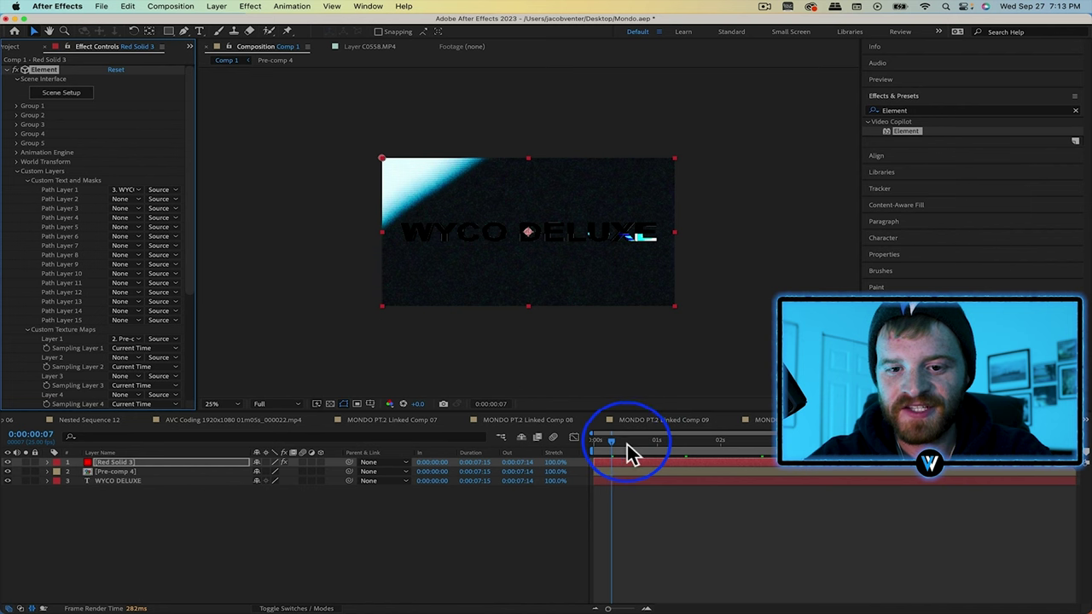
- Check the reflections at 0:00:01:20 and hide the Pre-comp 4 and WYCO DELUXE text layers
{"action": "left_click_drag", "start_coordinate": [628, 452], "coordinate": [717, 452]}
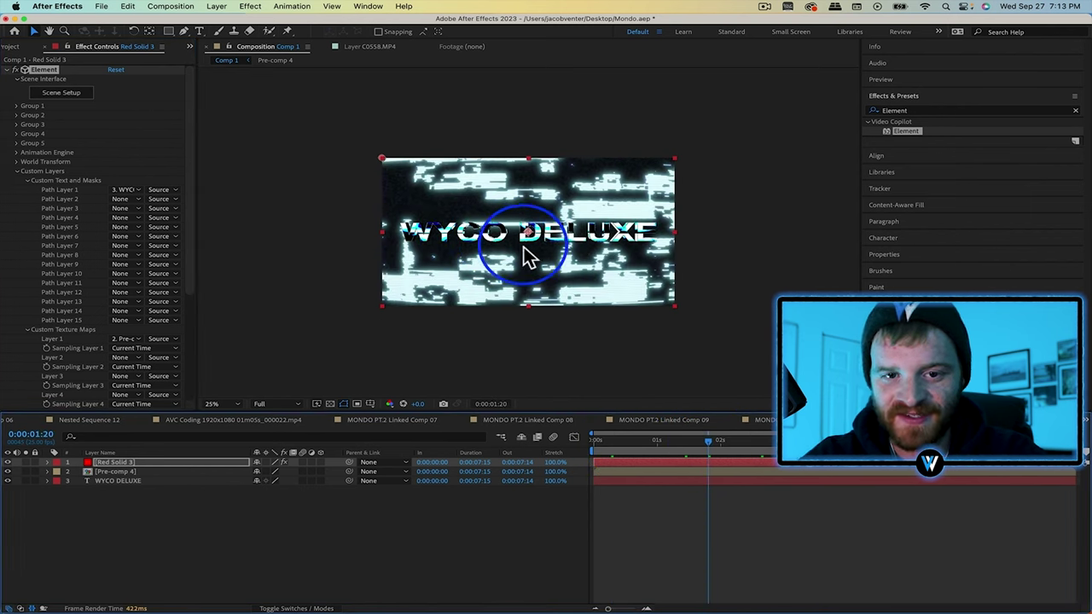
{"action": "left_click", "coordinate": [15, 497]}
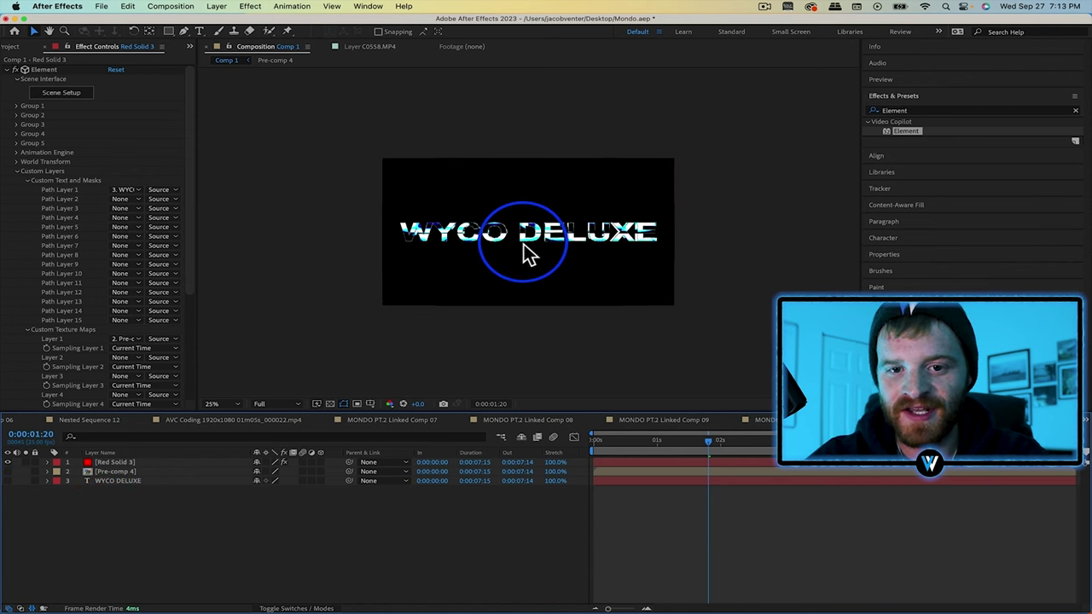
- Apply Deep Glow to Red Solid 3 with a radius of 249 and an exposure of 0.29
{"action": "left_click", "coordinate": [925, 112]}
{"action": "type", "text": "dee"}
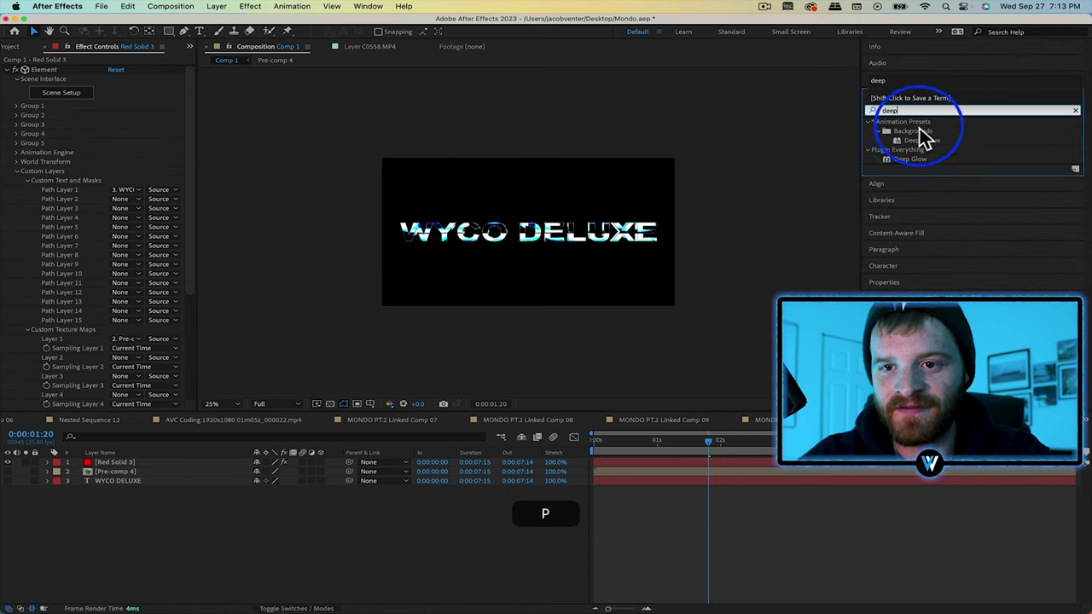
{"action": "type", "text": "p"}
{"action": "left_click_drag", "start_coordinate": [910, 159], "coordinate": [113, 465]}
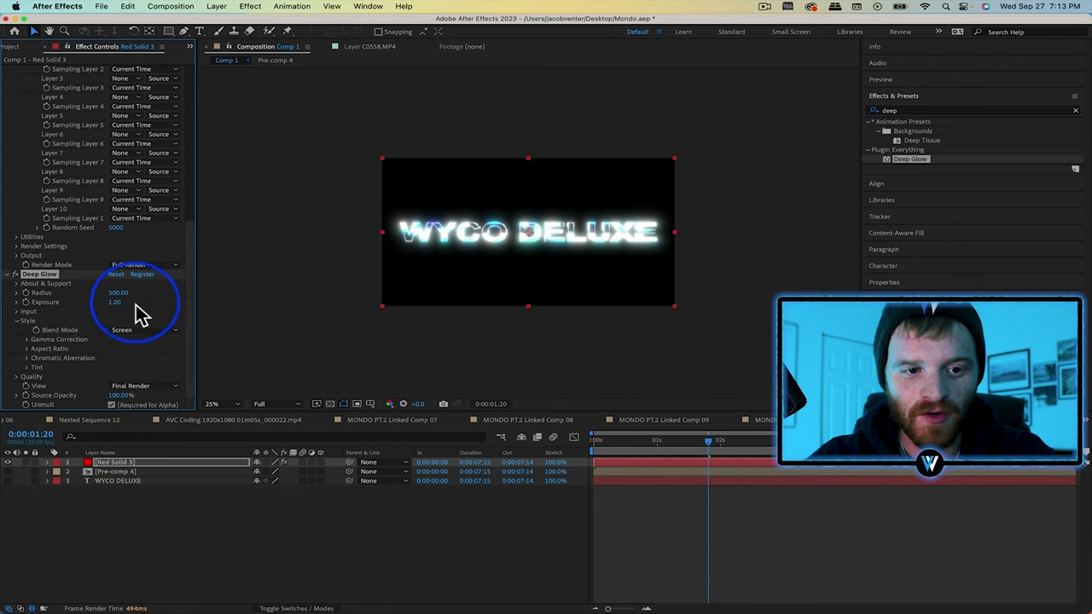
{"action": "left_click_drag", "start_coordinate": [99, 301], "coordinate": [10, 318]}
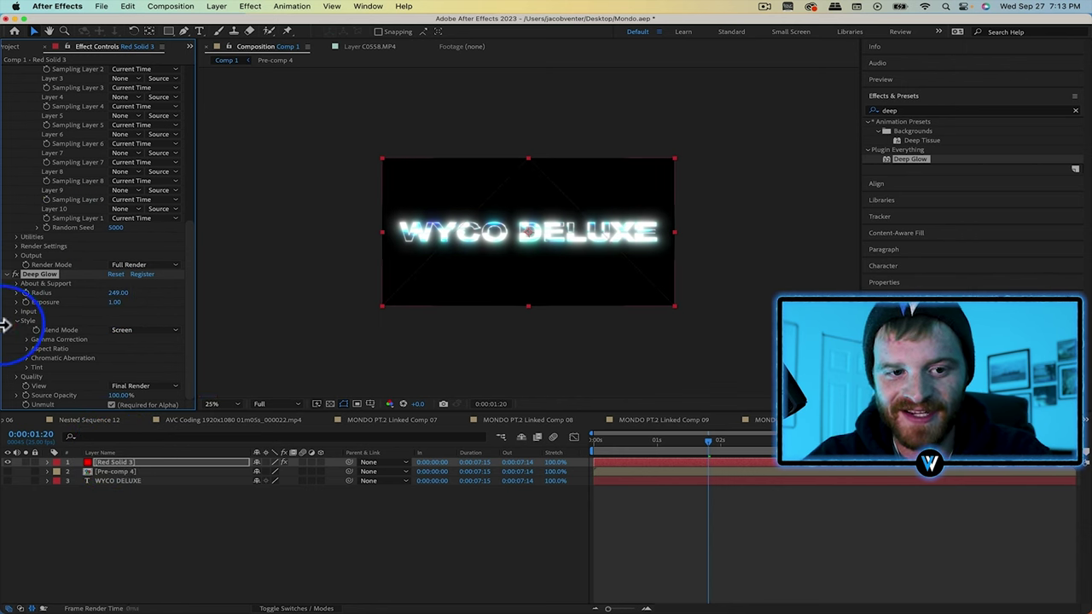
{"action": "left_click_drag", "start_coordinate": [116, 303], "coordinate": [77, 305]}
{"action": "left_click", "coordinate": [229, 304]}
- Enable Multi-Object in the Particle Look settings of Element's Group 1
{"action": "scroll", "coordinate": [68, 152], "scroll_direction": "up", "scroll_amount": 10}
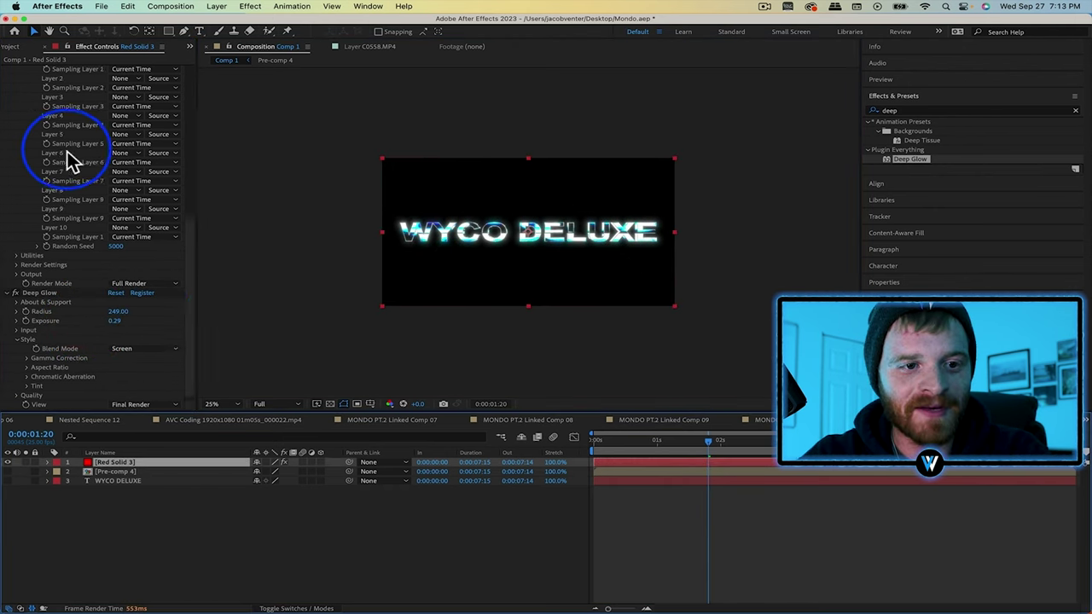
{"action": "left_click", "coordinate": [17, 173]}
{"action": "left_click", "coordinate": [17, 106]}
{"action": "left_click", "coordinate": [26, 125]}
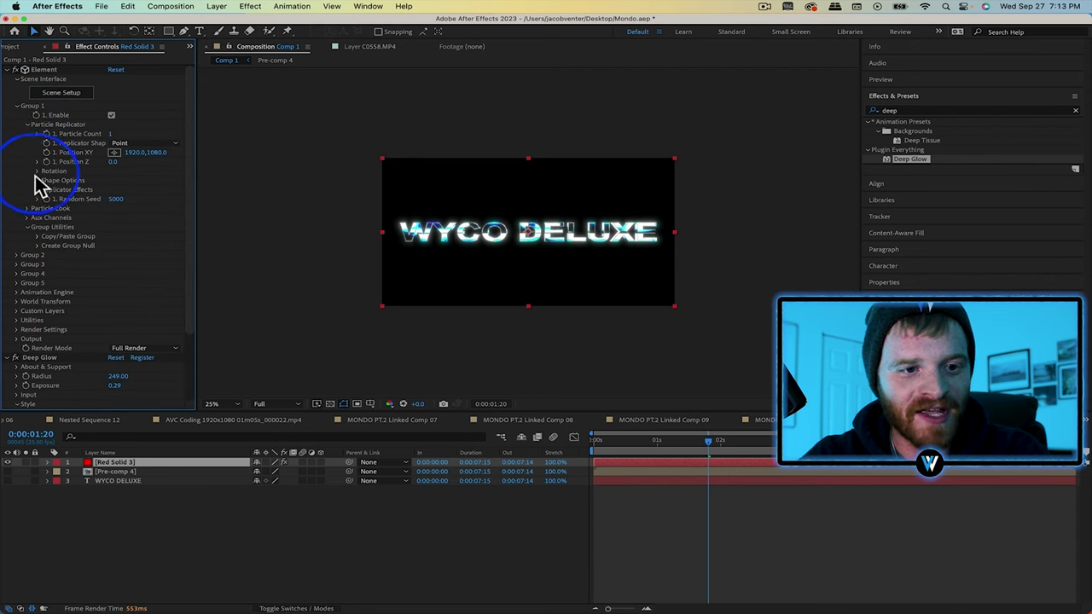
{"action": "left_click", "coordinate": [28, 209]}
{"action": "left_click", "coordinate": [37, 283]}
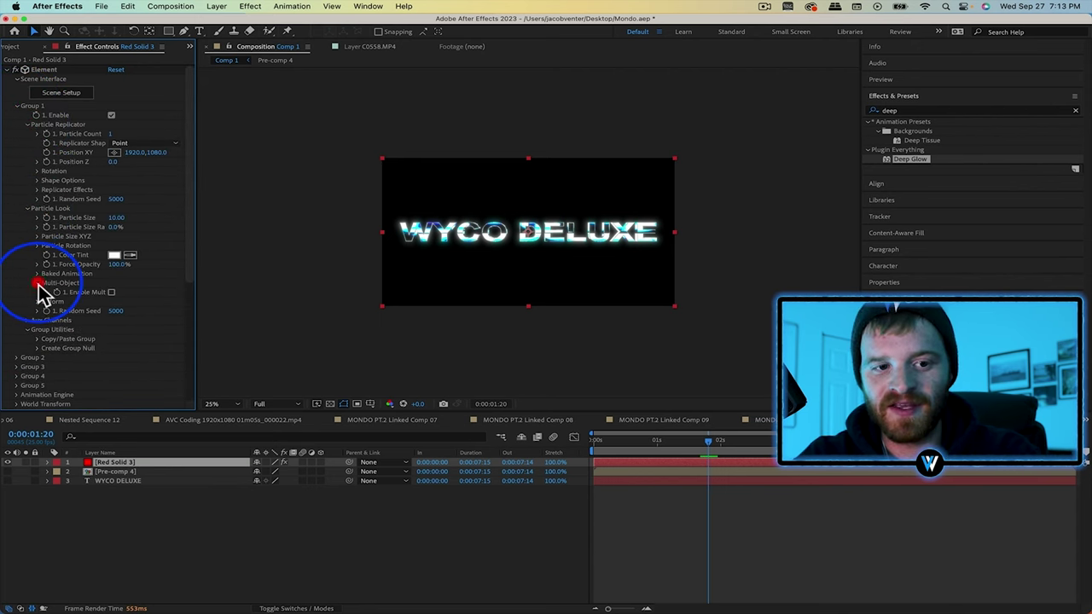
{"action": "left_click", "coordinate": [111, 291]}
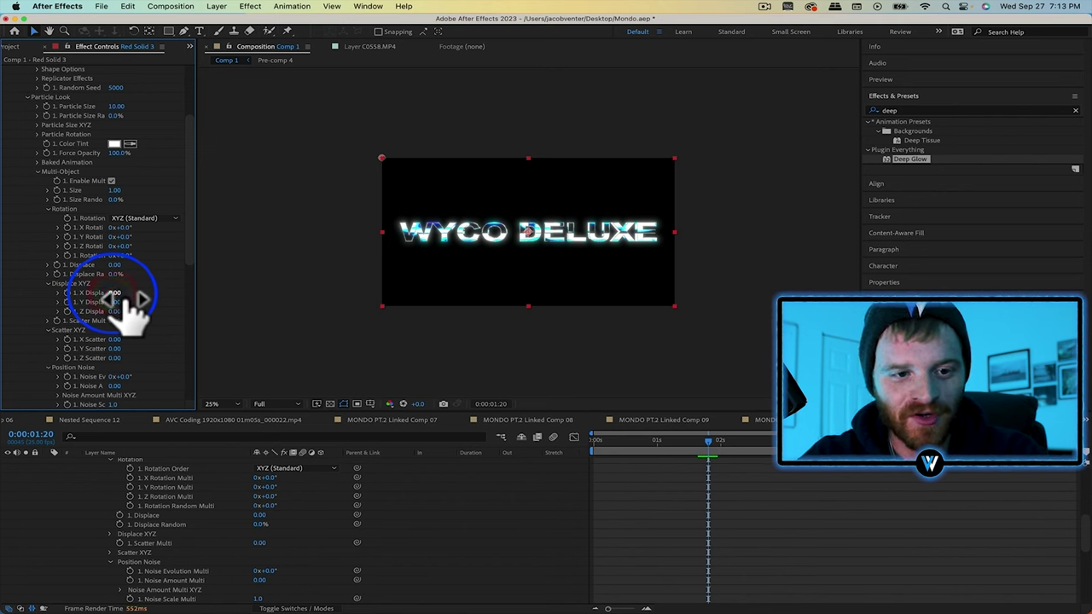
- Set Group 1's multi-object X displace to 1.54, Y displace to 1.53, scatter to 8.62 and X rotation to 36°
{"action": "left_click_drag", "start_coordinate": [119, 294], "coordinate": [354, 305]}
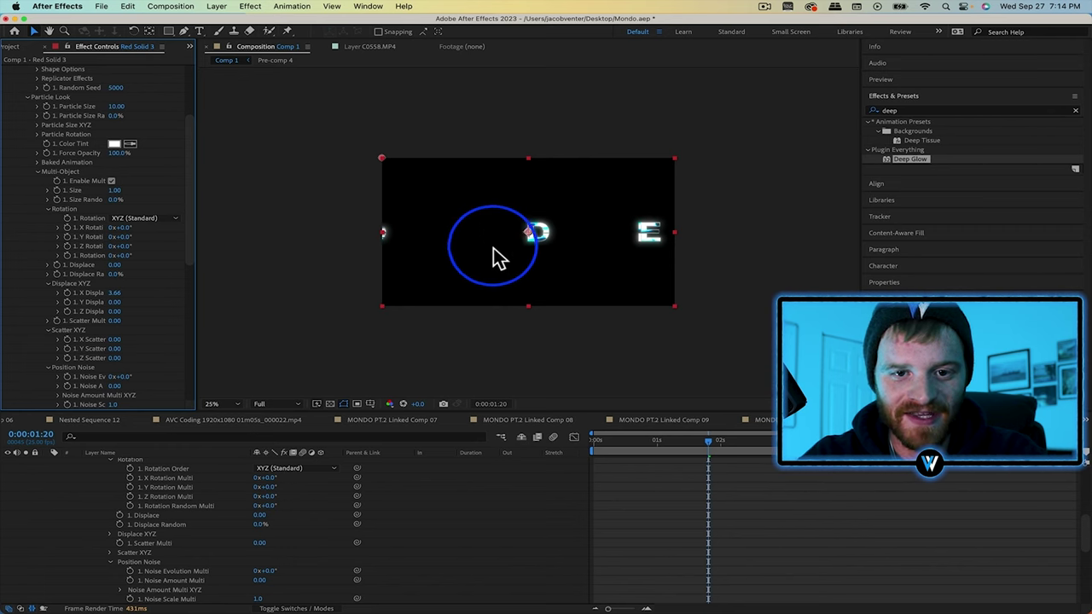
{"action": "left_click_drag", "start_coordinate": [122, 294], "coordinate": [21, 328]}
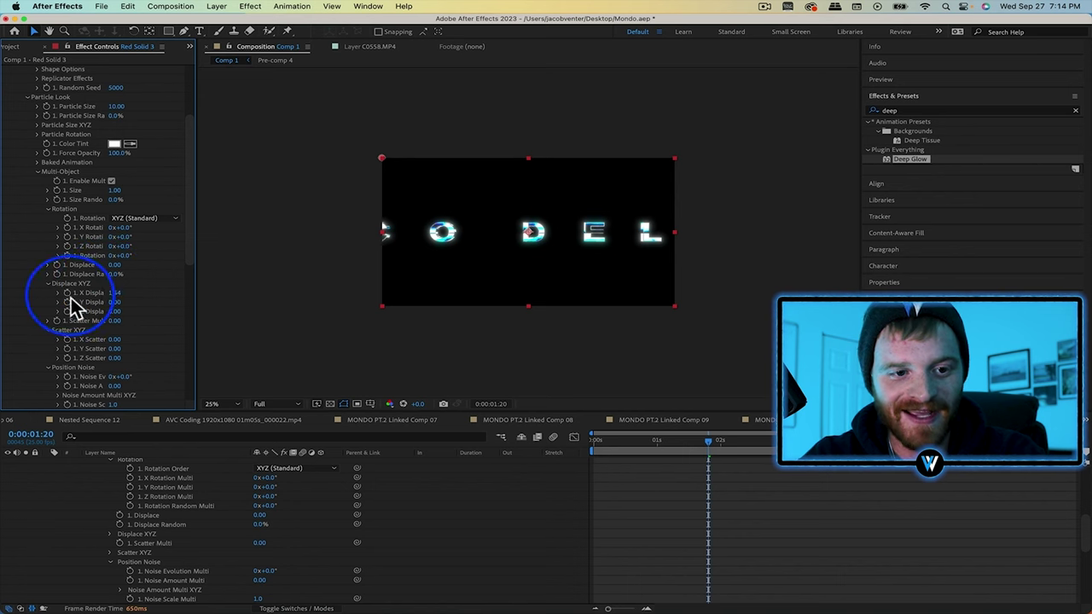
{"action": "left_click_drag", "start_coordinate": [114, 302], "coordinate": [216, 308]}
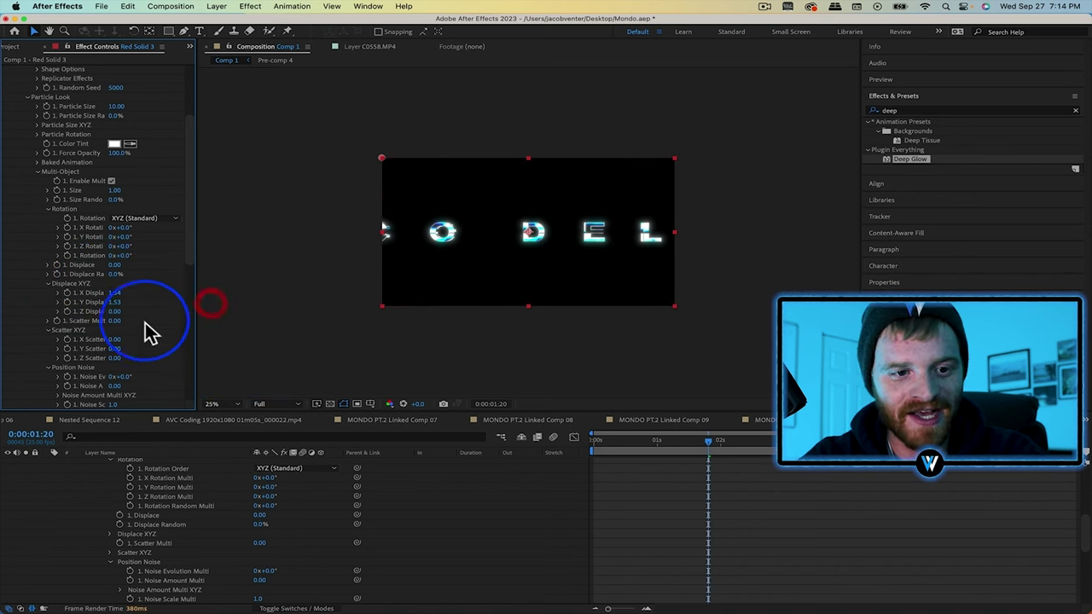
{"action": "left_click_drag", "start_coordinate": [116, 321], "coordinate": [634, 317]}
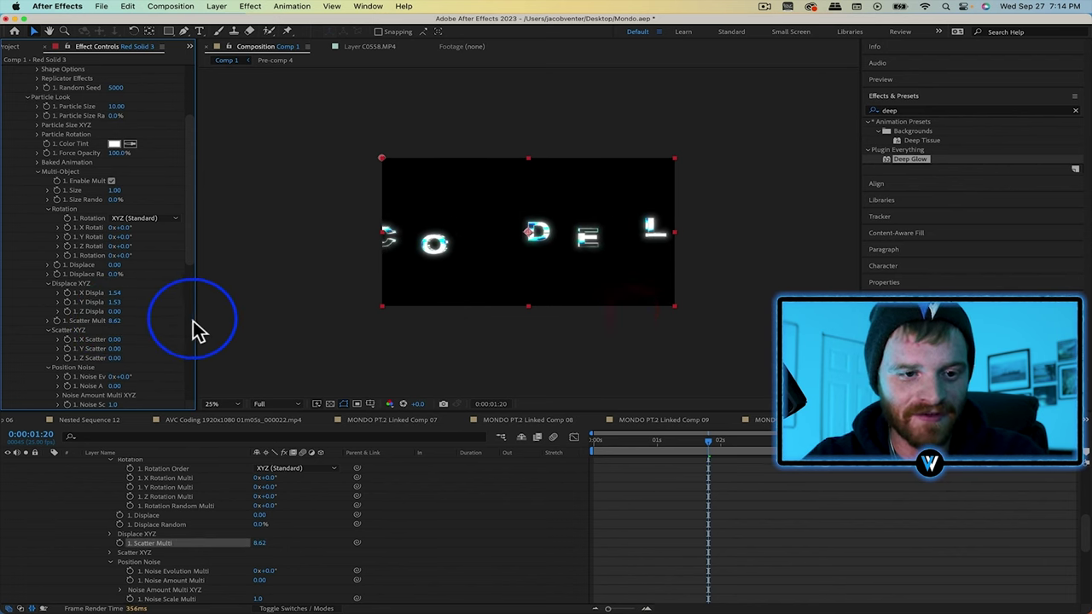
{"action": "left_click_drag", "start_coordinate": [118, 229], "coordinate": [144, 231]}
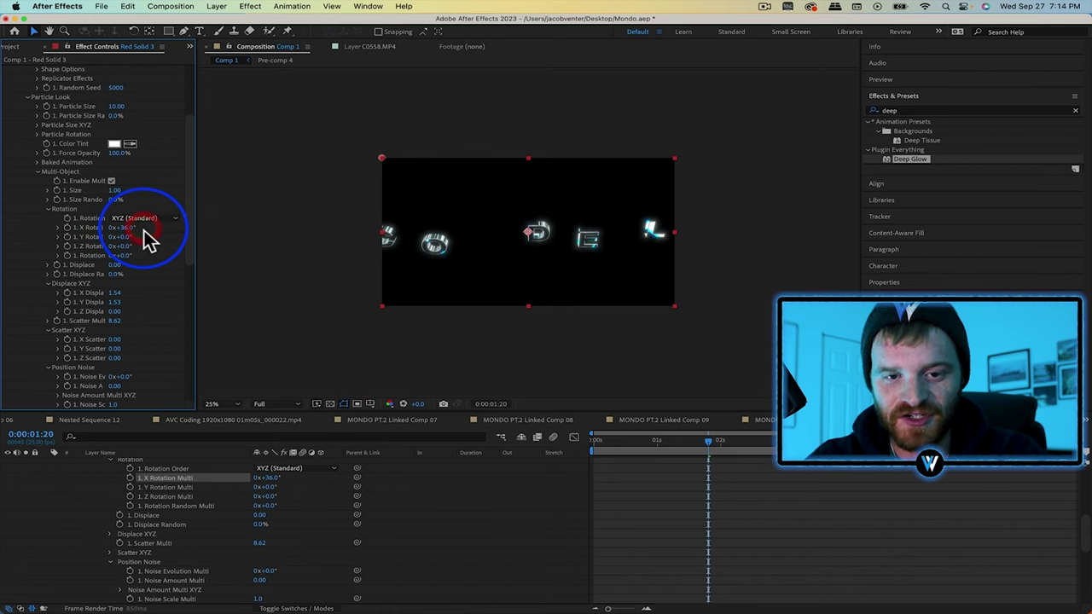
- Apply Easy Ease In to the ending keyframes of Element's X rotation, X displace, Y displace and scatter on Red Solid 3
{"action": "left_click_drag", "start_coordinate": [700, 441], "coordinate": [491, 445]}
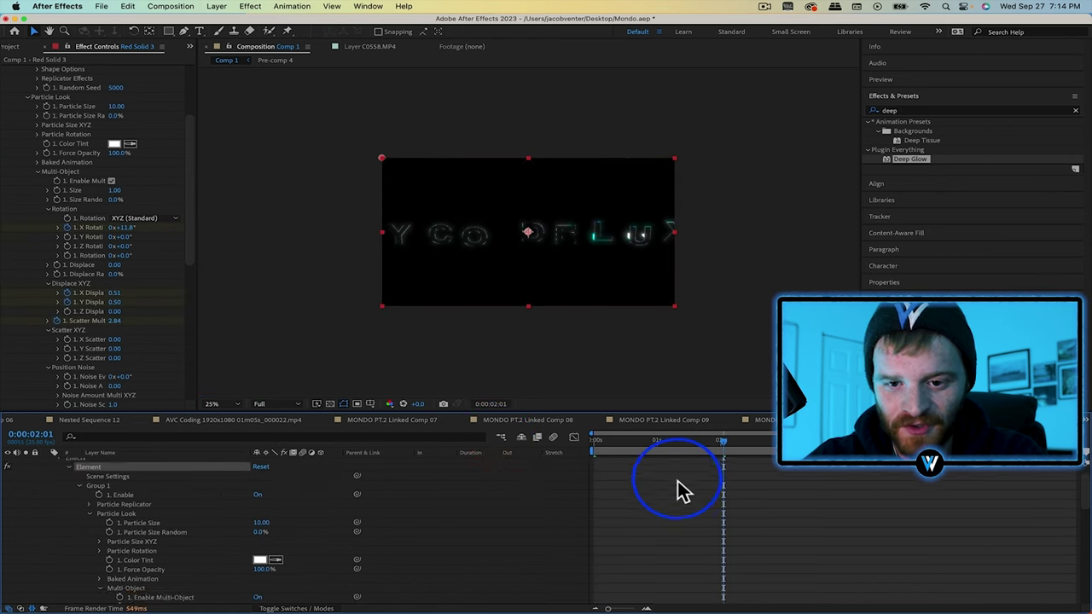
{"action": "scroll", "coordinate": [699, 478], "scroll_direction": "up", "scroll_amount": 2}
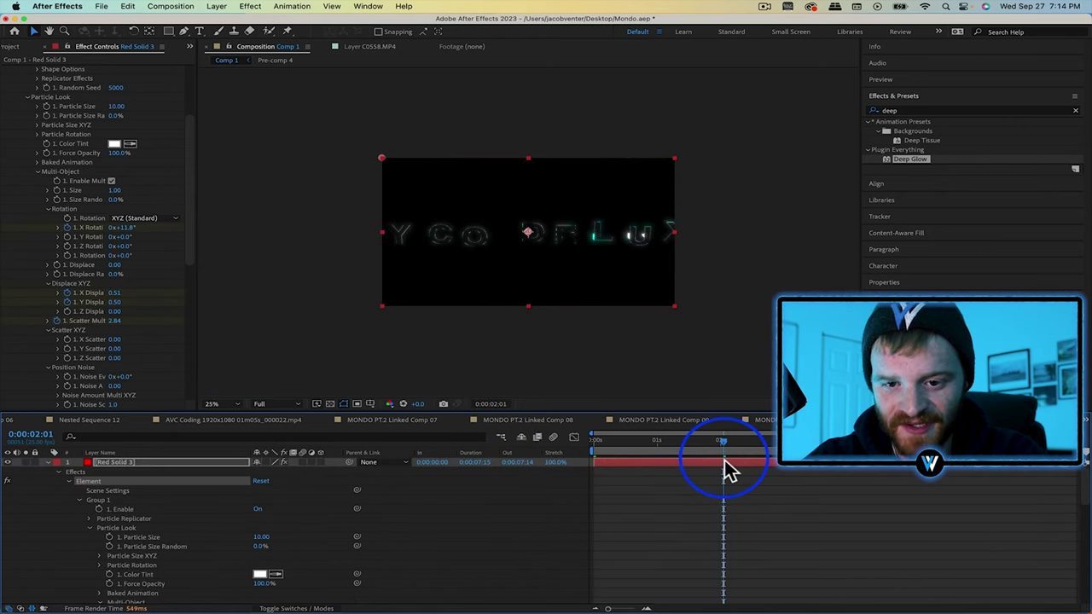
{"action": "key", "text": "u"}
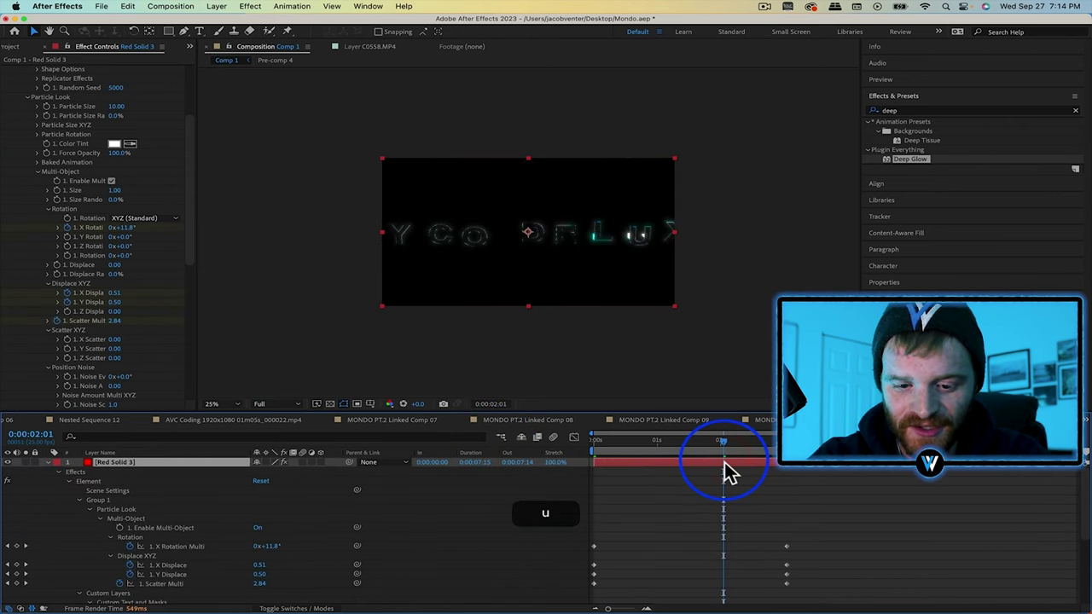
{"action": "left_click_drag", "start_coordinate": [765, 485], "coordinate": [787, 516]}
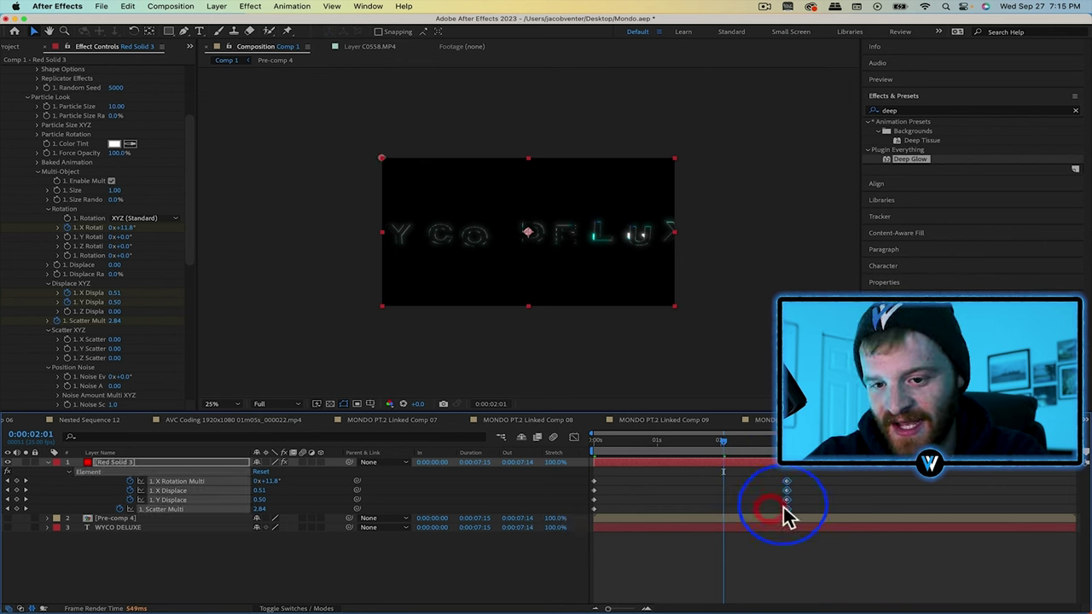
{"action": "right_click", "coordinate": [790, 512]}
{"action": "mouse_move", "coordinate": [832, 602]}
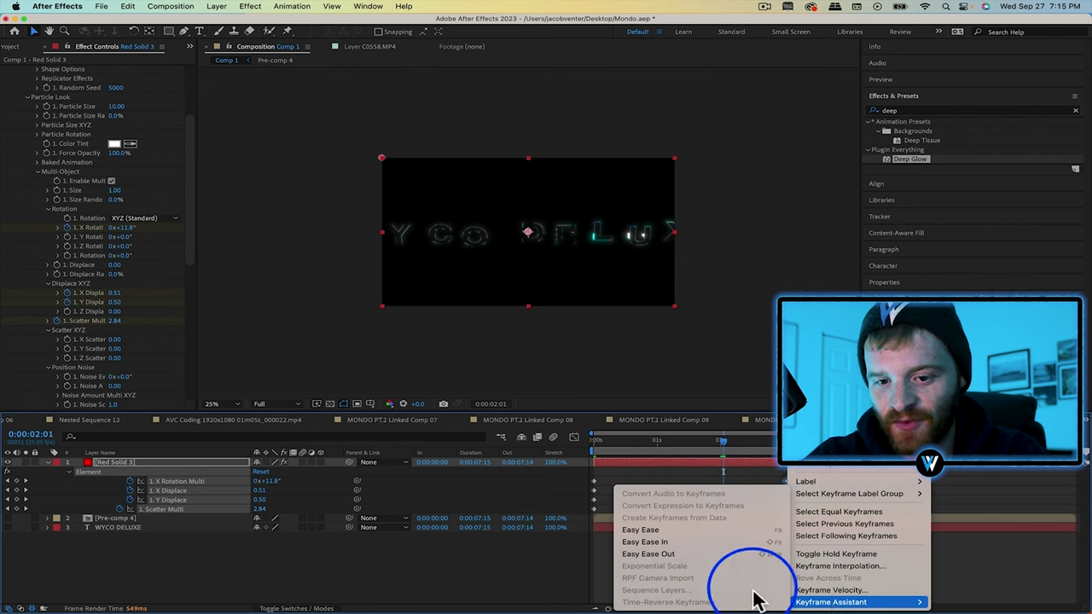
{"action": "left_click", "coordinate": [693, 544]}
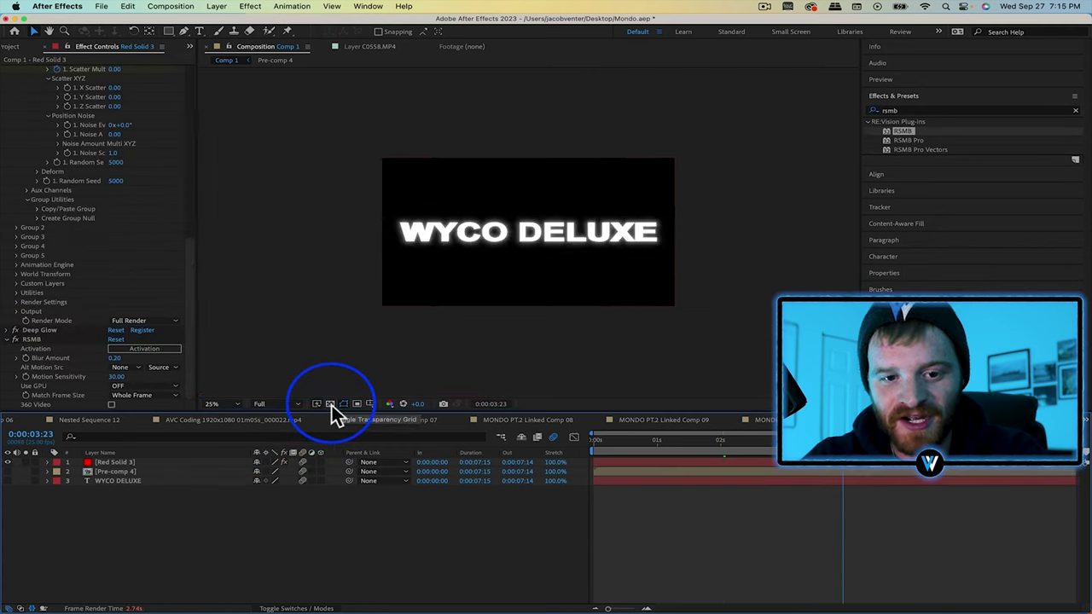
- Show the transparency grid behind the text and add Comp 1 to the render queue
{"action": "left_click", "coordinate": [331, 404]}
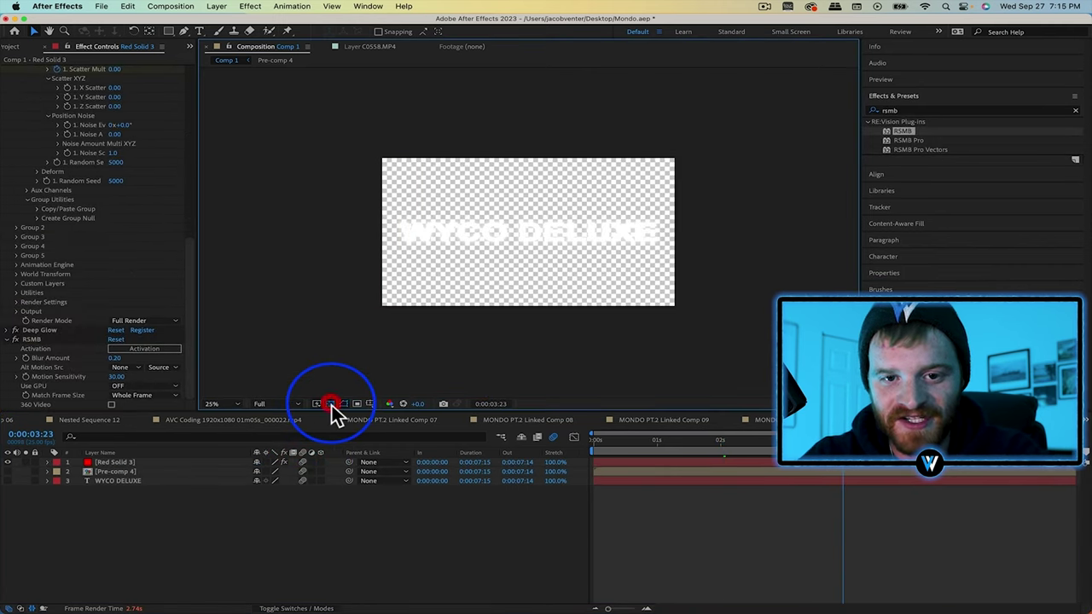
{"action": "left_click", "coordinate": [171, 6]}
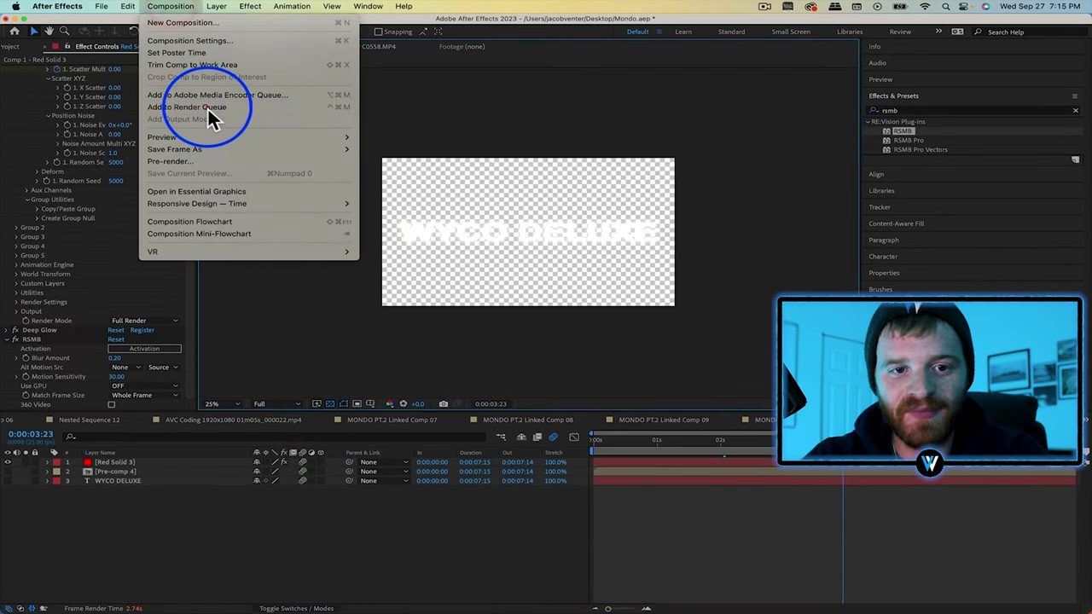
{"action": "left_click", "coordinate": [208, 106]}
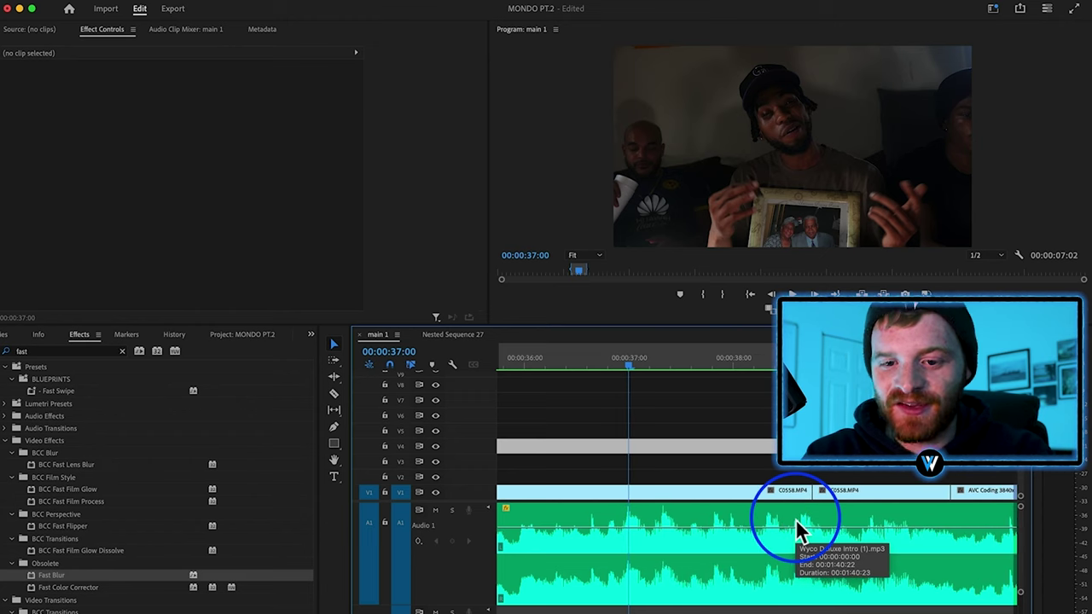
- In Premiere Pro's main 1 sequence, cut the C0558.MP4 clip into short segments along the audio beats from about 00:00:37:00
{"action": "scroll", "coordinate": [795, 519], "scroll_direction": "down", "scroll_amount": 2}
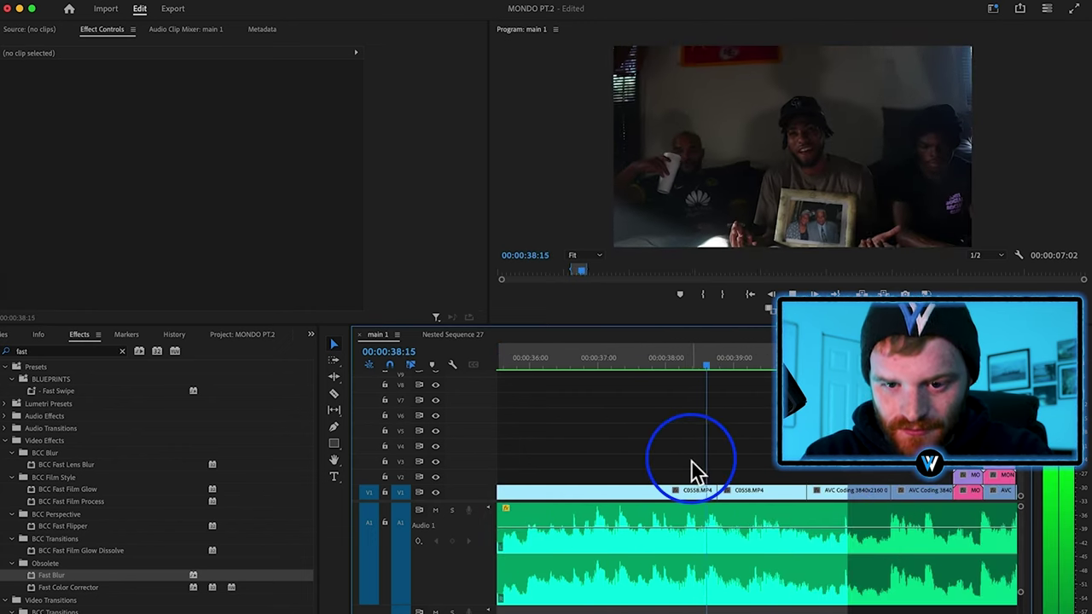
{"action": "key", "text": "space"}
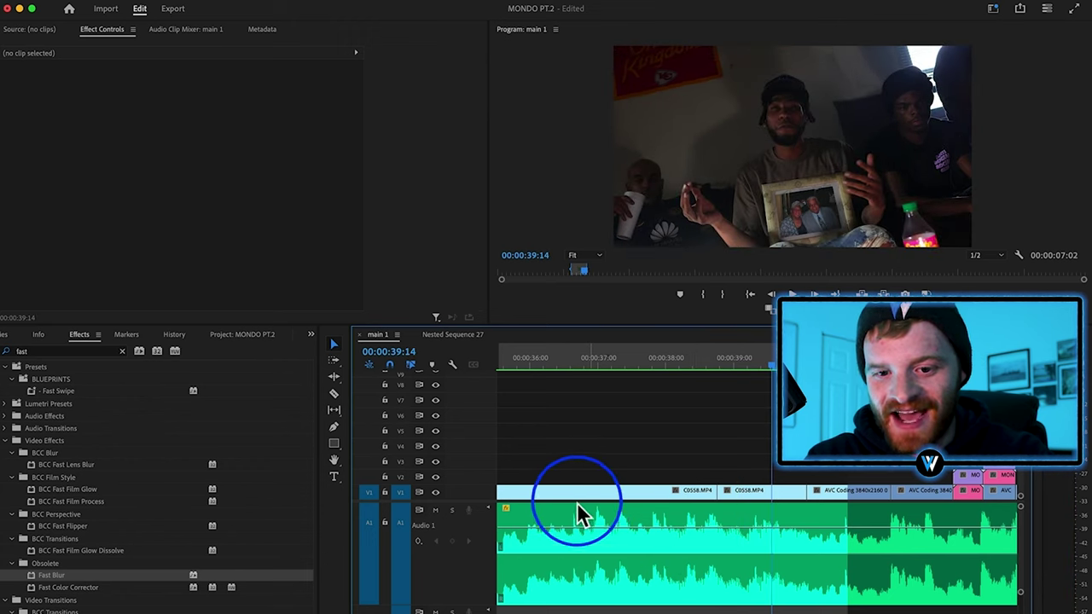
{"action": "scroll", "coordinate": [589, 510], "scroll_direction": "up", "scroll_amount": 2}
{"action": "left_click_drag", "start_coordinate": [586, 359], "coordinate": [609, 518]}
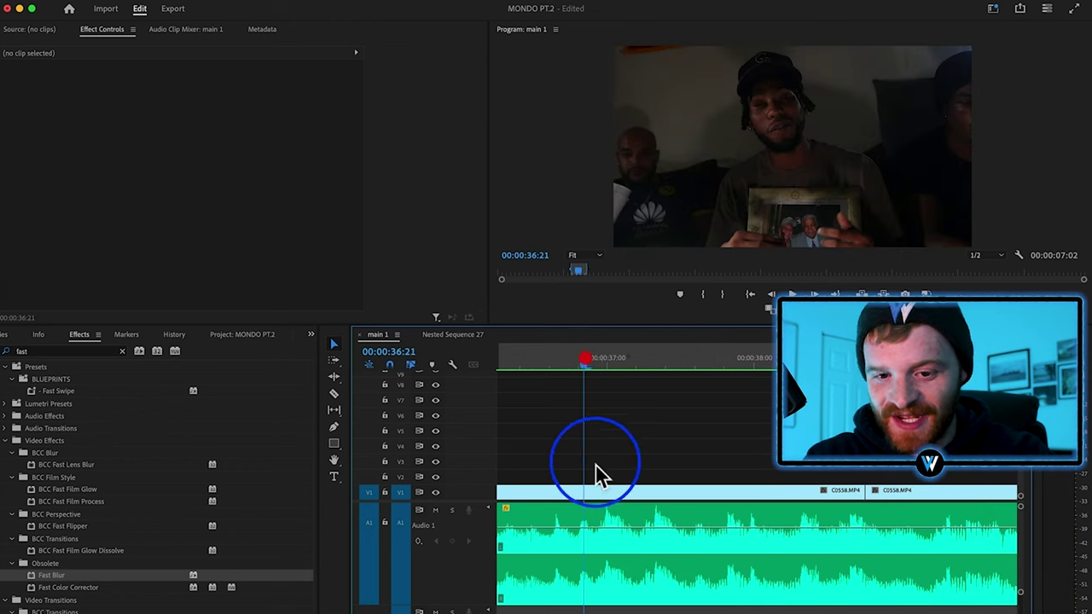
{"action": "key", "text": "c"}
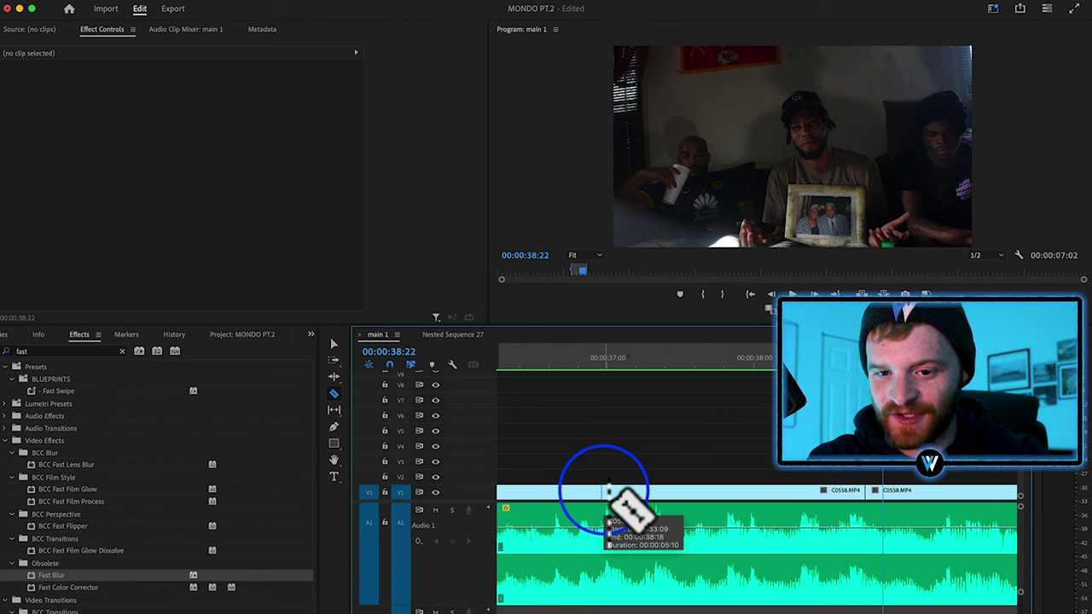
{"action": "left_click", "coordinate": [609, 493]}
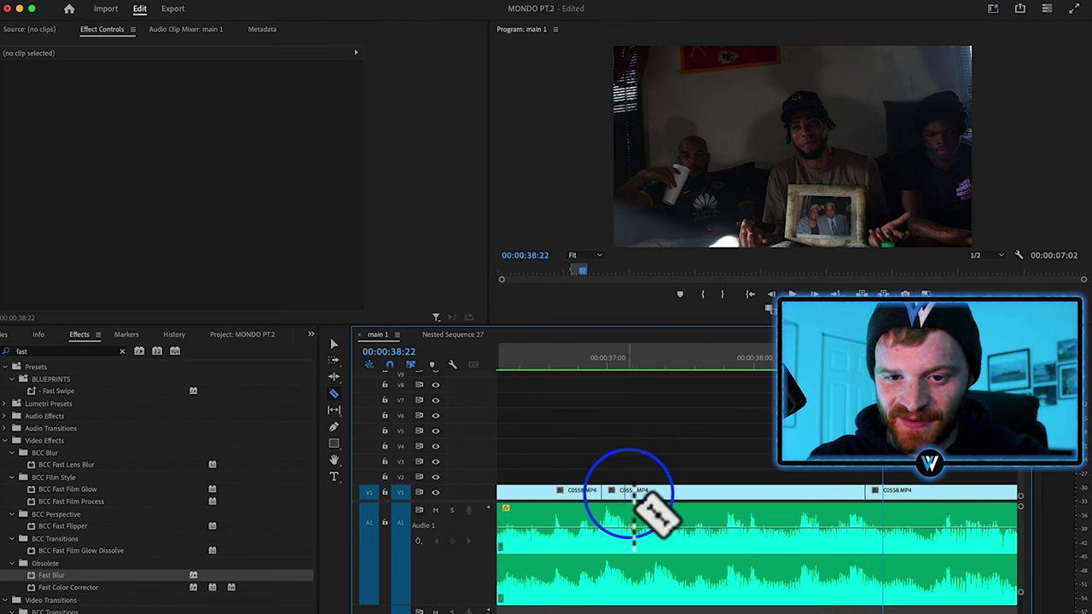
{"action": "left_click", "coordinate": [632, 493]}
{"action": "left_click", "coordinate": [656, 494]}
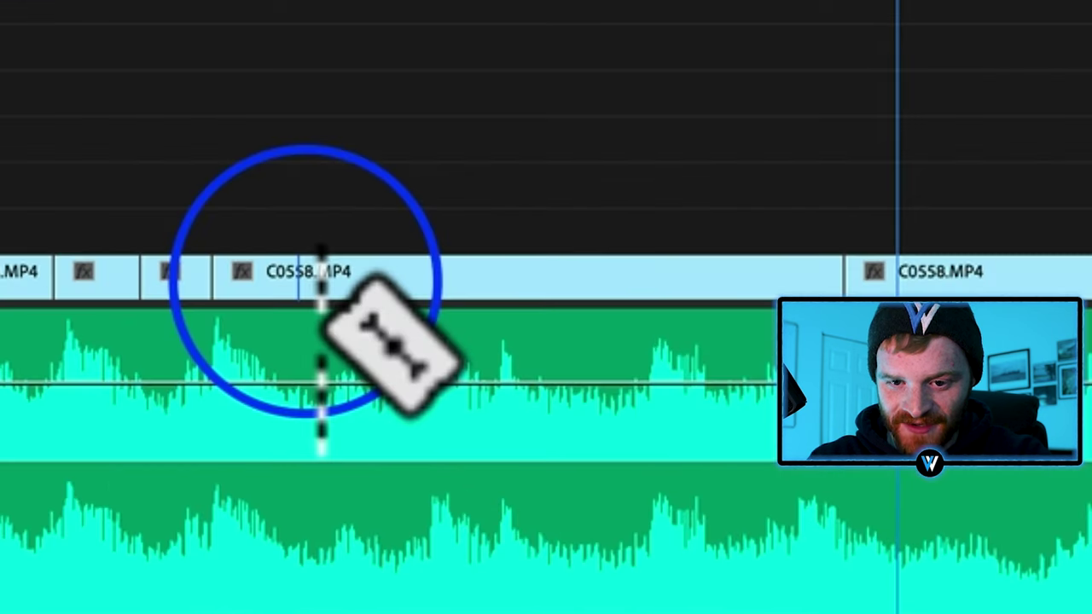
{"action": "left_click", "coordinate": [410, 335]}
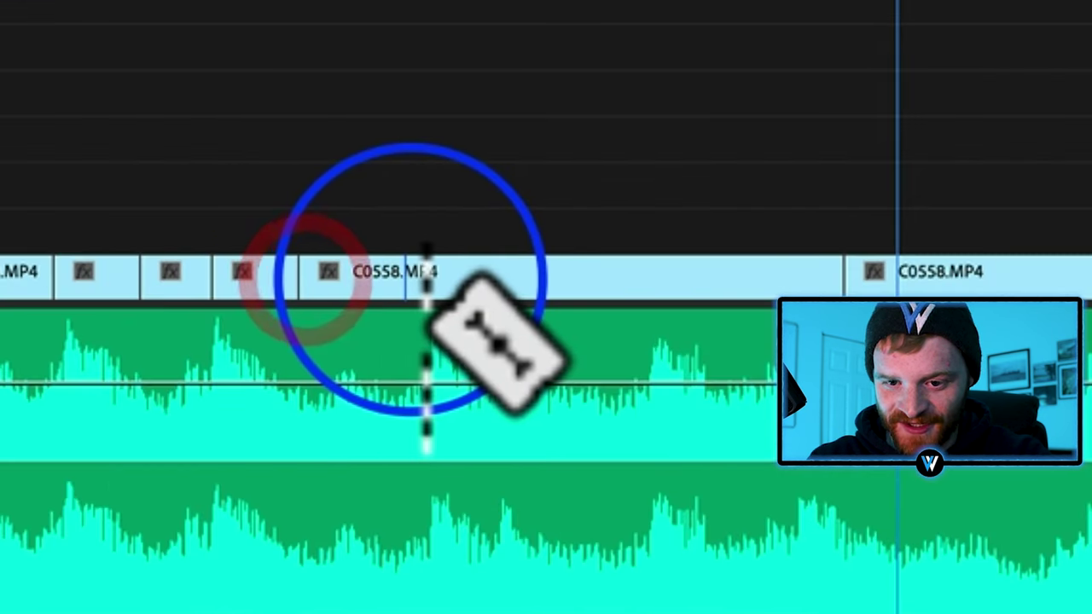
{"action": "left_click", "coordinate": [424, 282]}
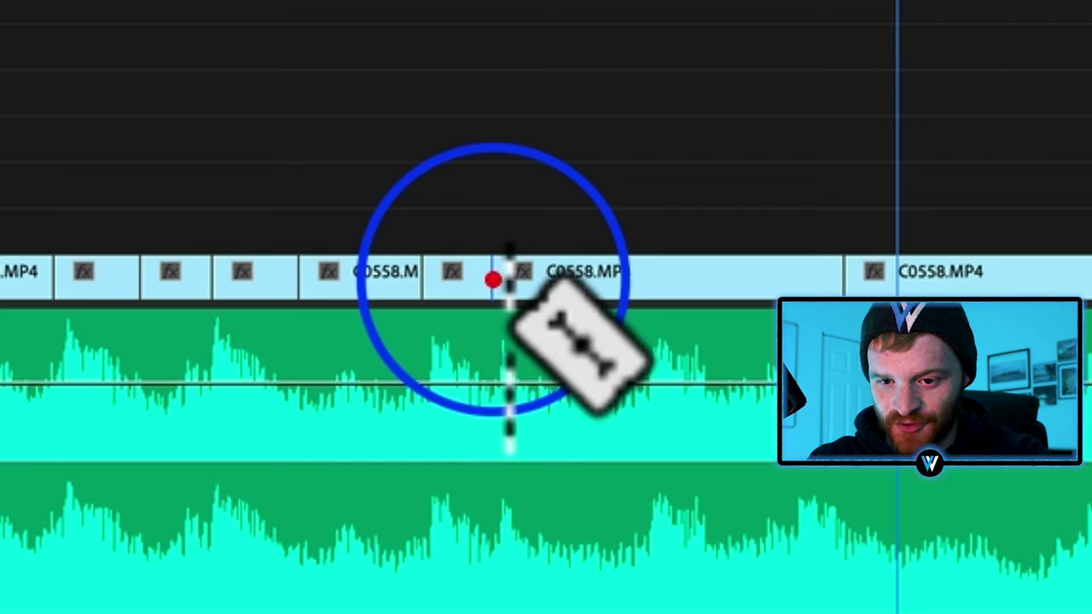
{"action": "left_click", "coordinate": [651, 274]}
{"action": "left_click", "coordinate": [722, 275]}
{"action": "left_click", "coordinate": [795, 275]}
{"action": "key", "text": "v"}
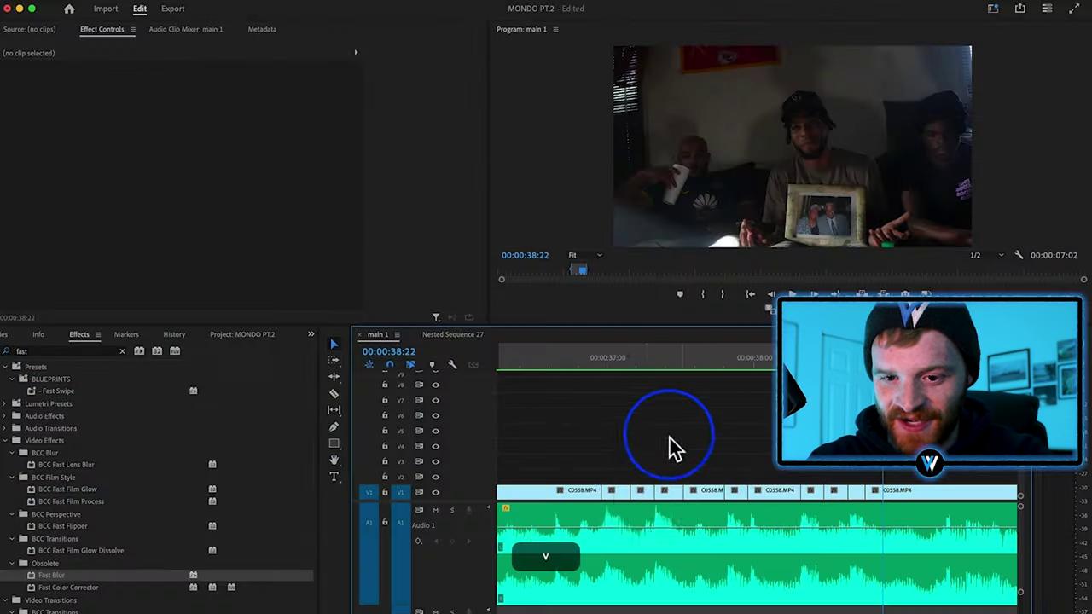
- Find the Transform effect and apply it to the C0558.MP4 segment that starts at 00:00:36:24
{"action": "left_click", "coordinate": [621, 491]}
{"action": "scroll", "coordinate": [603, 512], "scroll_direction": "up", "scroll_amount": 3}
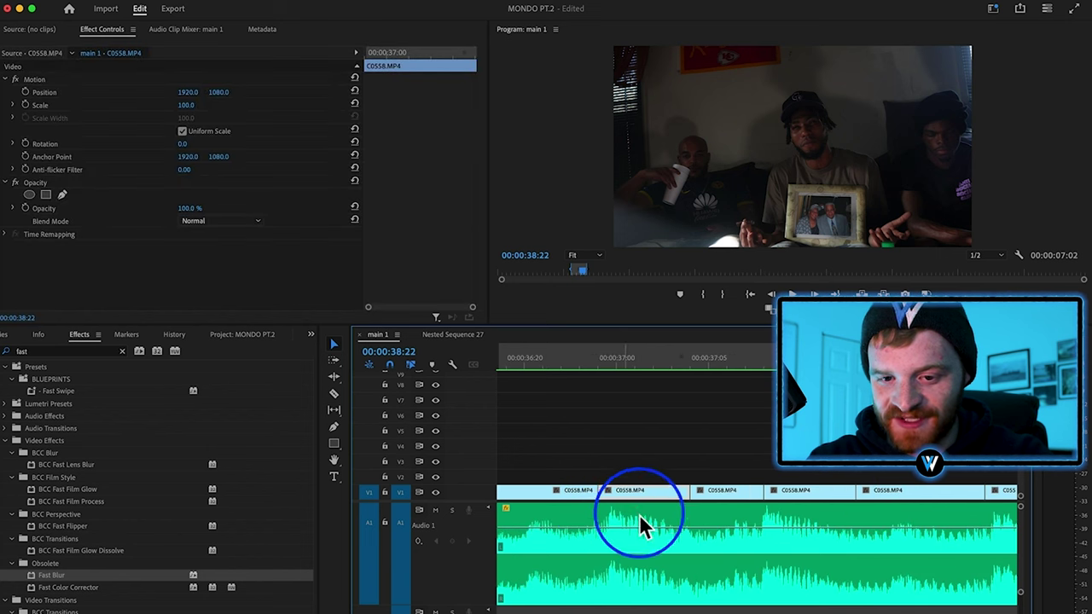
{"action": "key", "text": "Up"}
{"action": "left_click", "coordinate": [122, 350]}
{"action": "type", "text": "tra"}
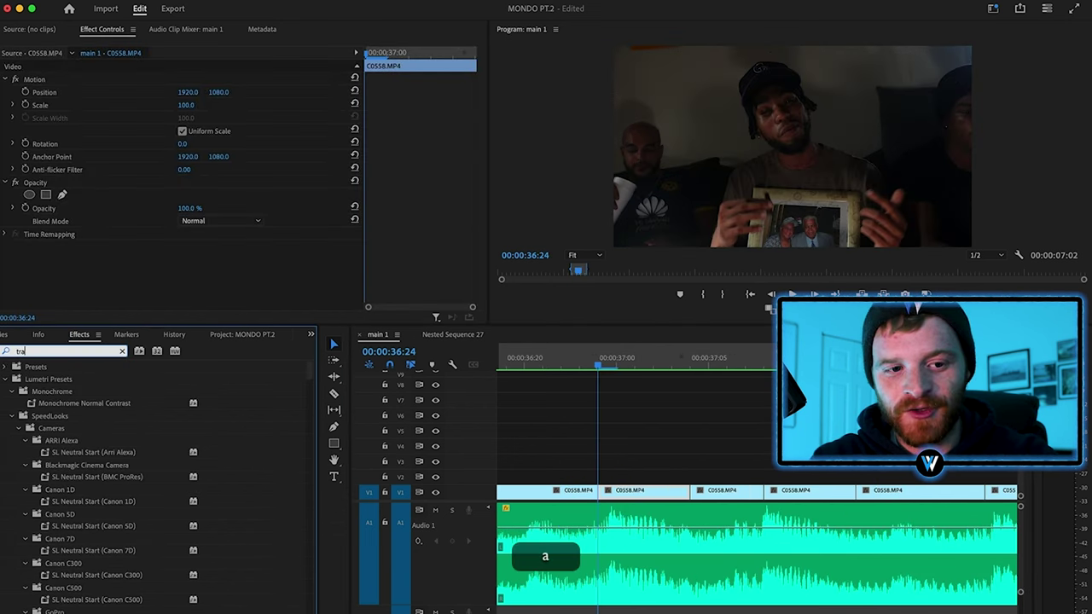
{"action": "type", "text": "nsform"}
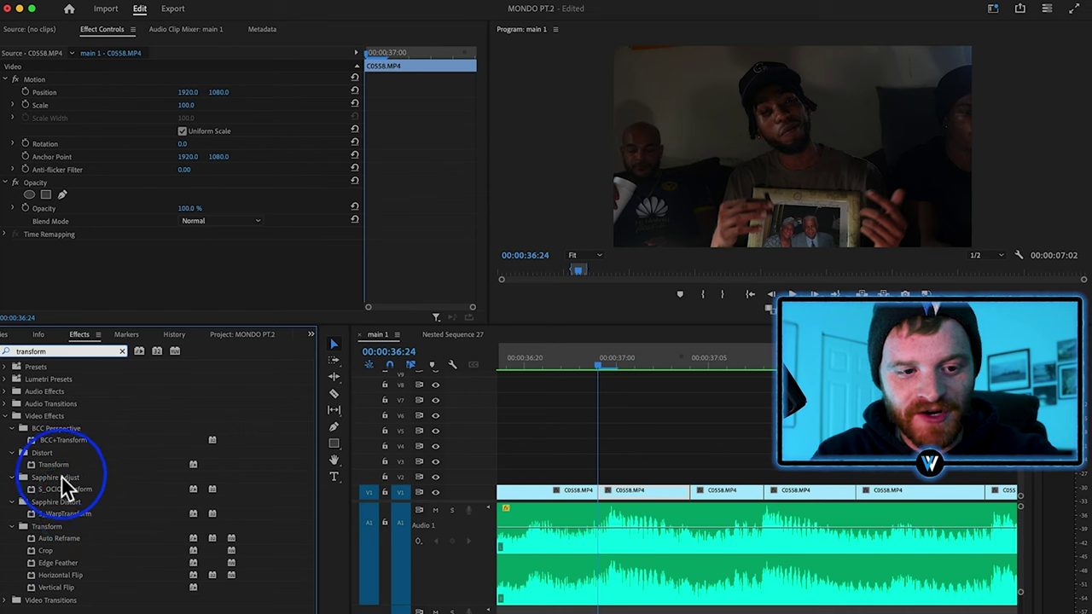
{"action": "left_click_drag", "start_coordinate": [50, 466], "coordinate": [665, 486]}
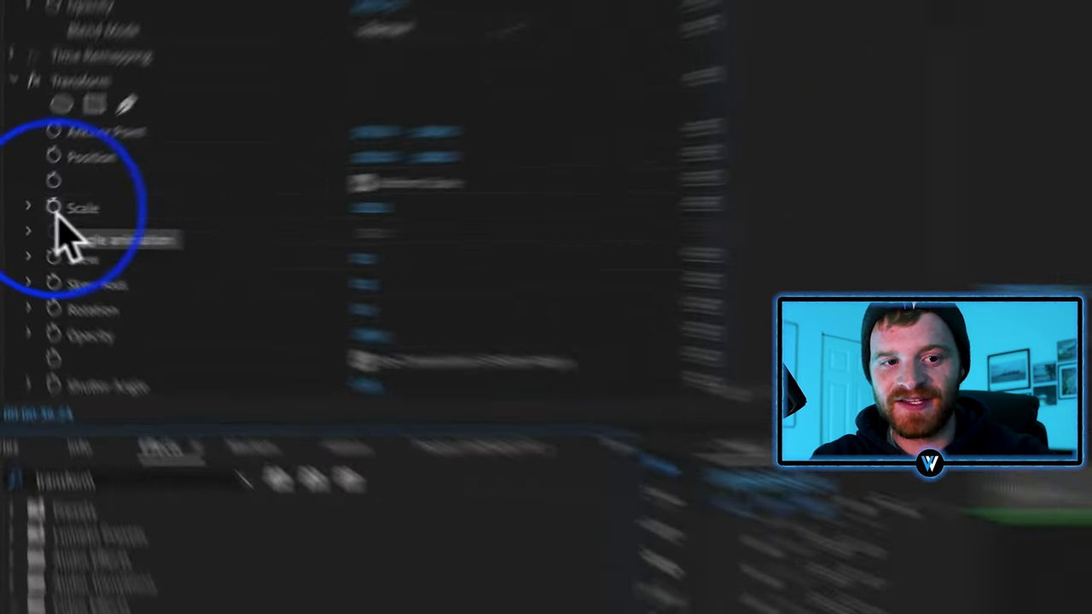
- Mute Audio 1 and keyframe Transform from the segment's start to position Y 1373 and scale 140 at 00:00:37:01
{"action": "left_click", "coordinate": [53, 209]}
{"action": "left_click", "coordinate": [53, 157]}
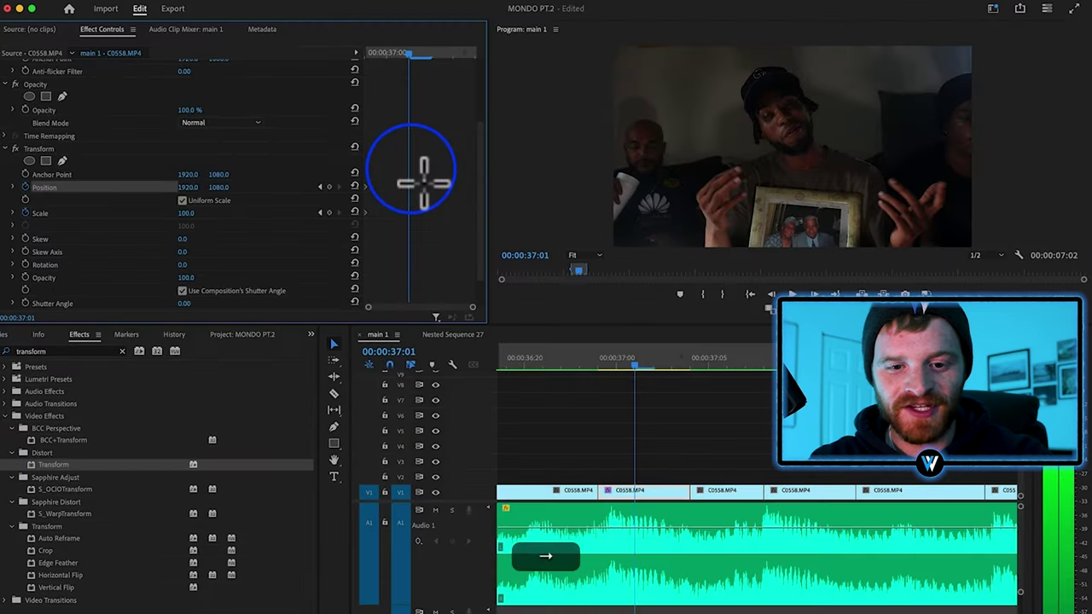
{"action": "left_click", "coordinate": [435, 510]}
{"action": "left_click_drag", "start_coordinate": [198, 215], "coordinate": [299, 188]}
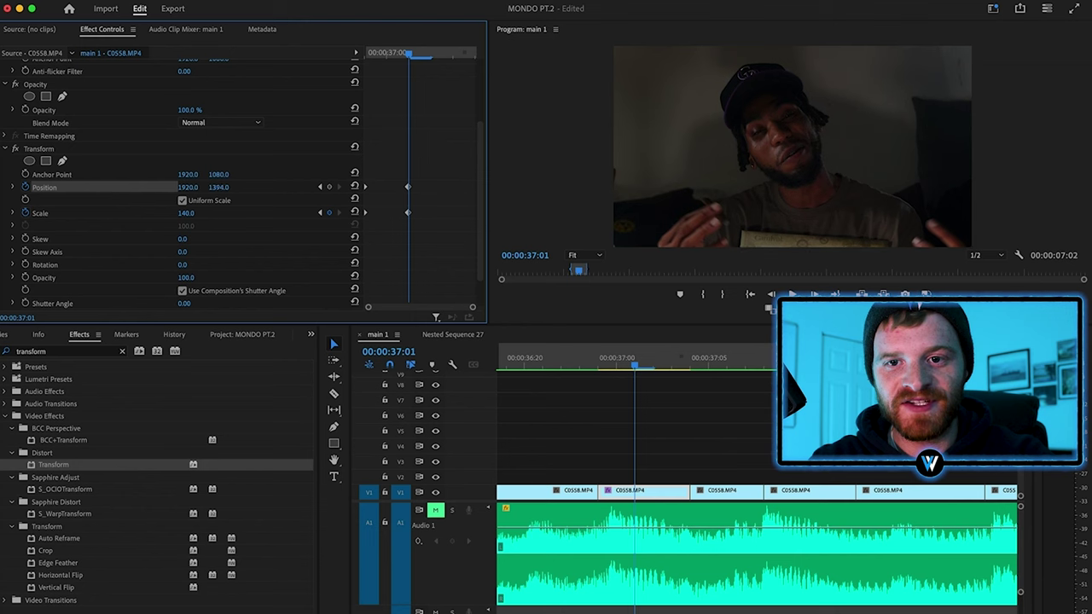
- Add a Transform position keyframe with Y 1036 at 00:00:37:03 and move it to the segment's end
{"action": "left_click_drag", "start_coordinate": [427, 53], "coordinate": [463, 54]}
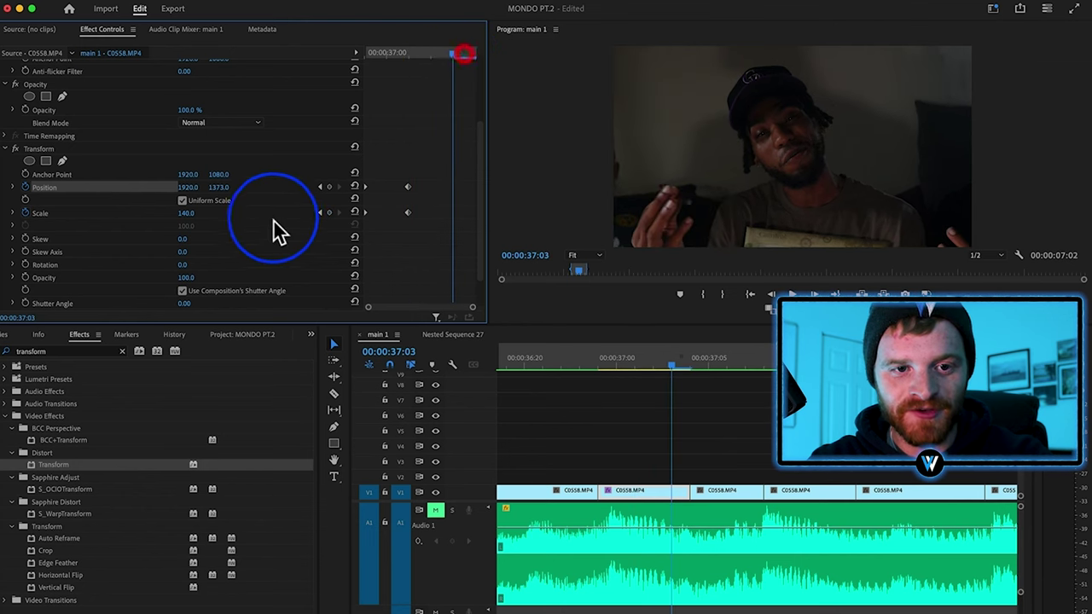
{"action": "left_click_drag", "start_coordinate": [248, 200], "coordinate": [244, 195]}
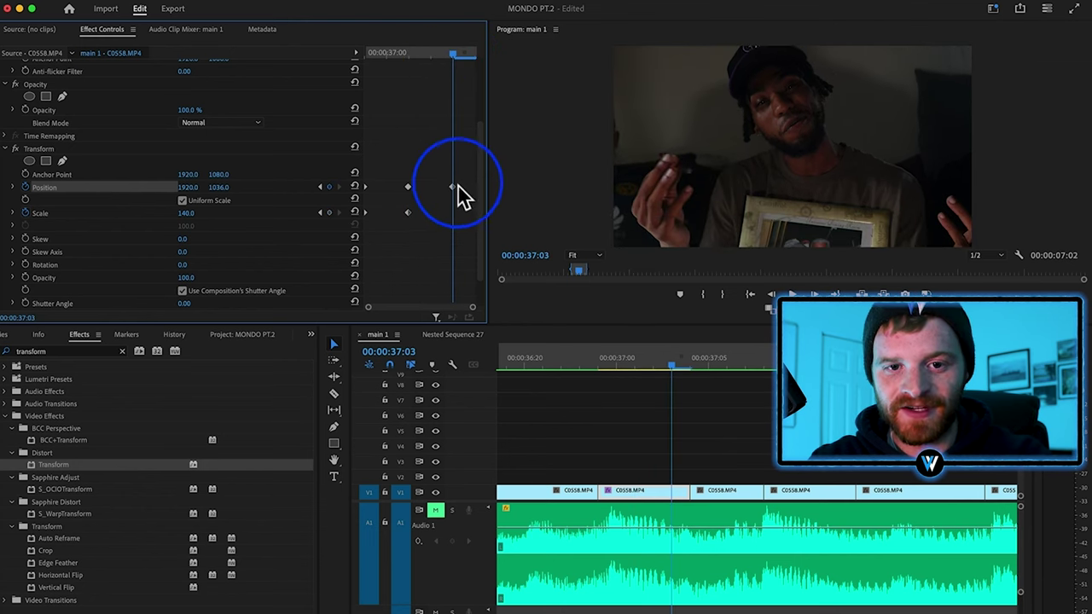
{"action": "left_click_drag", "start_coordinate": [455, 53], "coordinate": [424, 50]}
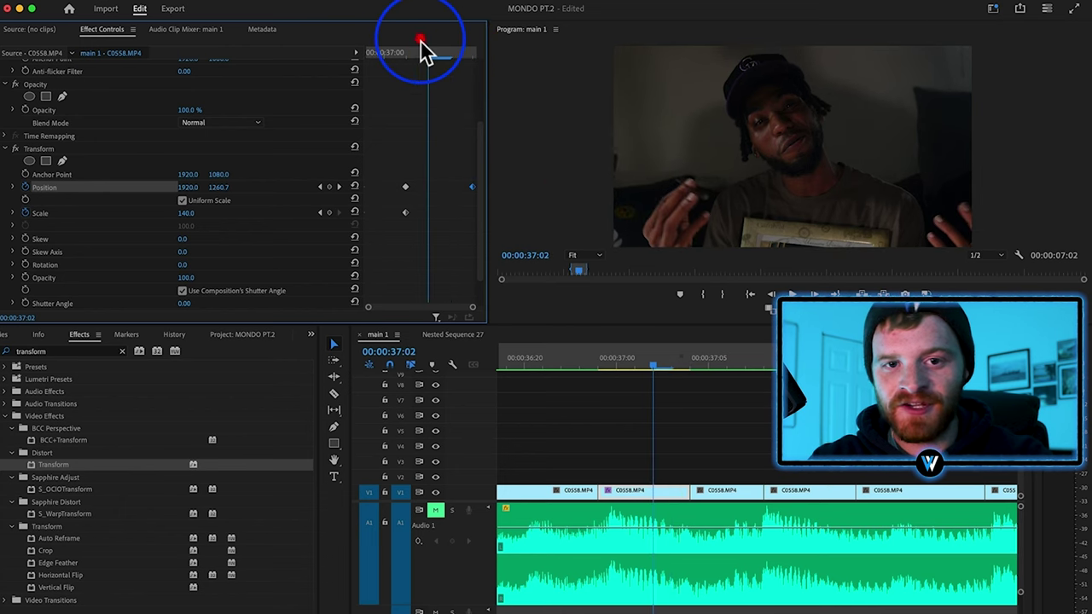
- Set Transform's shutter angle to 360 to add motion blur, and scrub to the segment's end
{"action": "scroll", "coordinate": [111, 273], "scroll_direction": "down", "scroll_amount": 2}
{"action": "left_click_drag", "start_coordinate": [185, 265], "coordinate": [401, 264]}
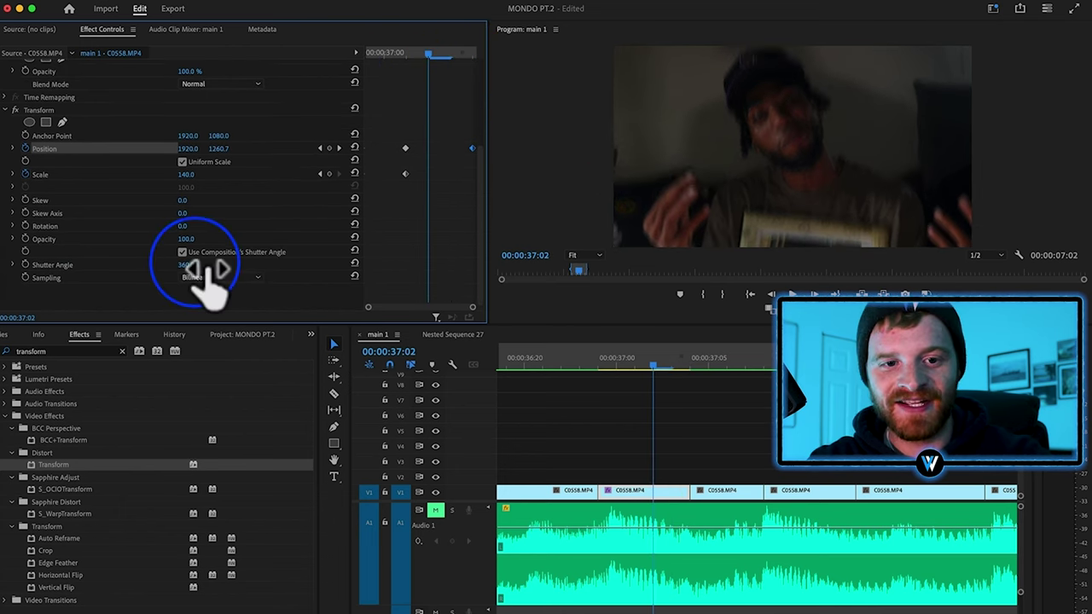
{"action": "left_click_drag", "start_coordinate": [412, 52], "coordinate": [522, 86]}
- Find the Brightness & Contrast effect and apply it to the same C0558.MP4 segment
{"action": "left_click", "coordinate": [89, 350]}
{"action": "type", "text": "brightnes"}
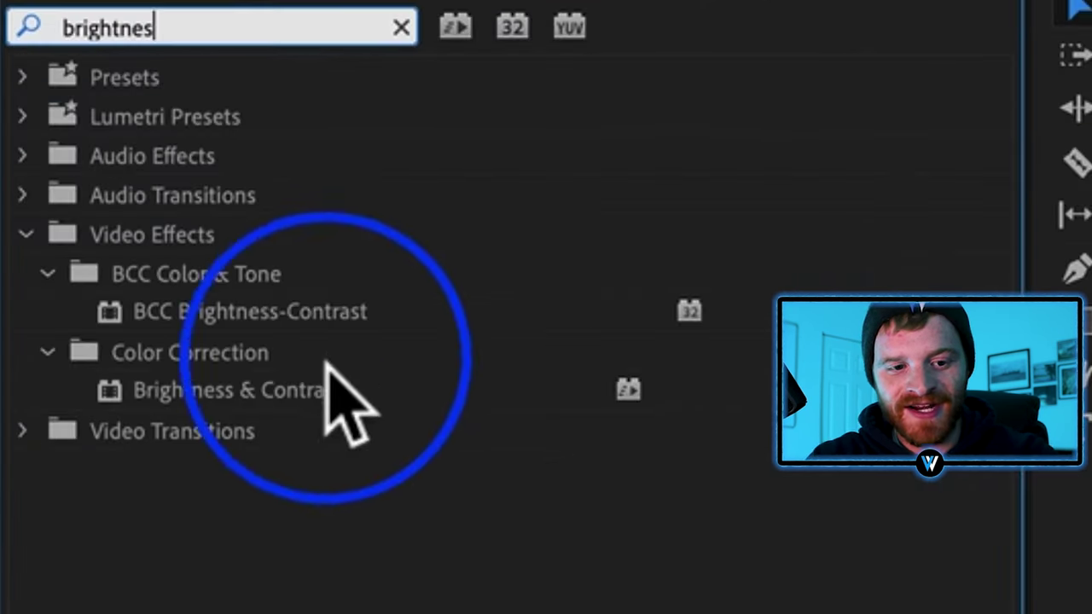
{"action": "left_click_drag", "start_coordinate": [298, 402], "coordinate": [676, 511]}
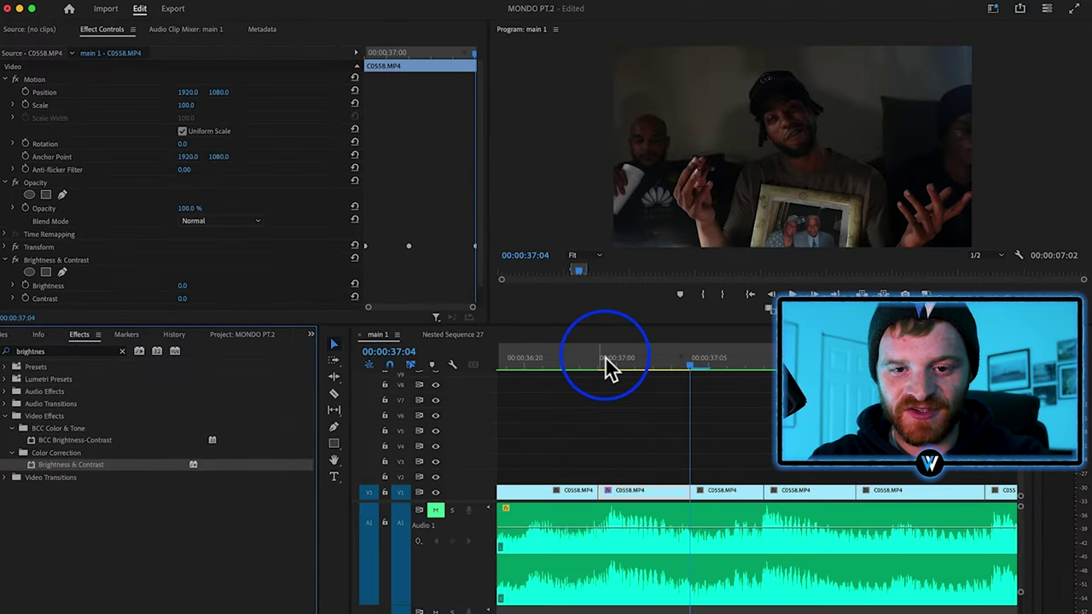
- Keyframe brightness at 100 and contrast at 70 on the segment's first frame, 00:00:36:24
{"action": "left_click", "coordinate": [601, 357]}
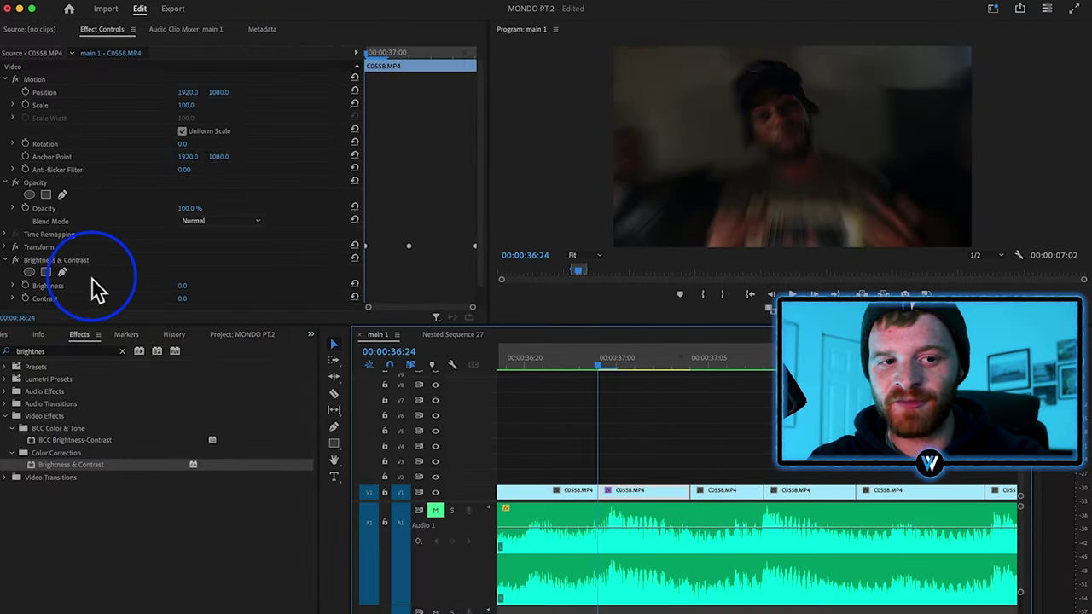
{"action": "left_click", "coordinate": [26, 285]}
{"action": "left_click", "coordinate": [25, 298]}
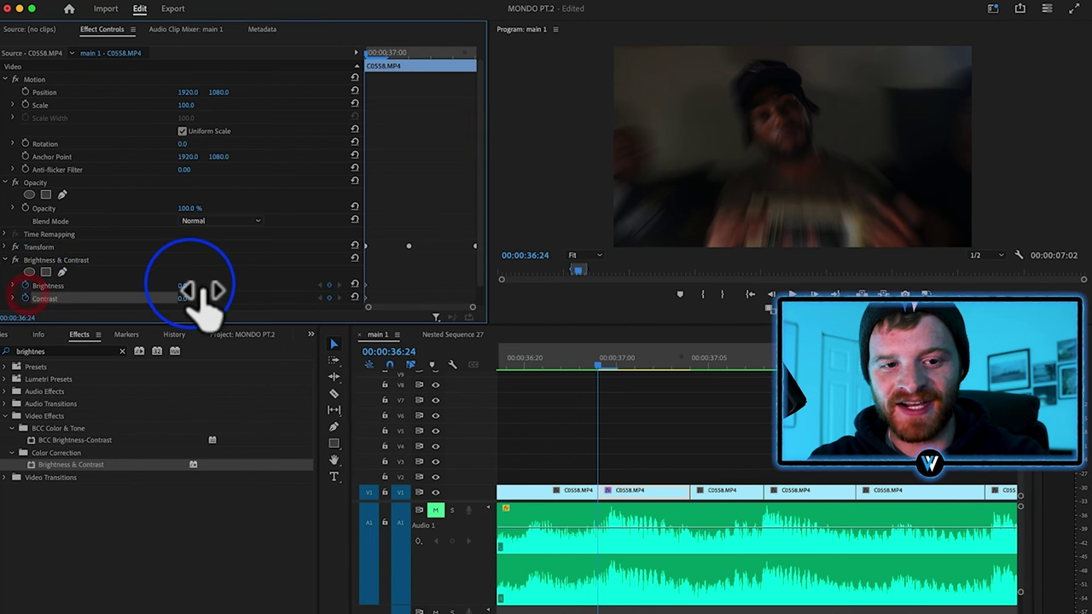
{"action": "left_click_drag", "start_coordinate": [184, 286], "coordinate": [225, 284]}
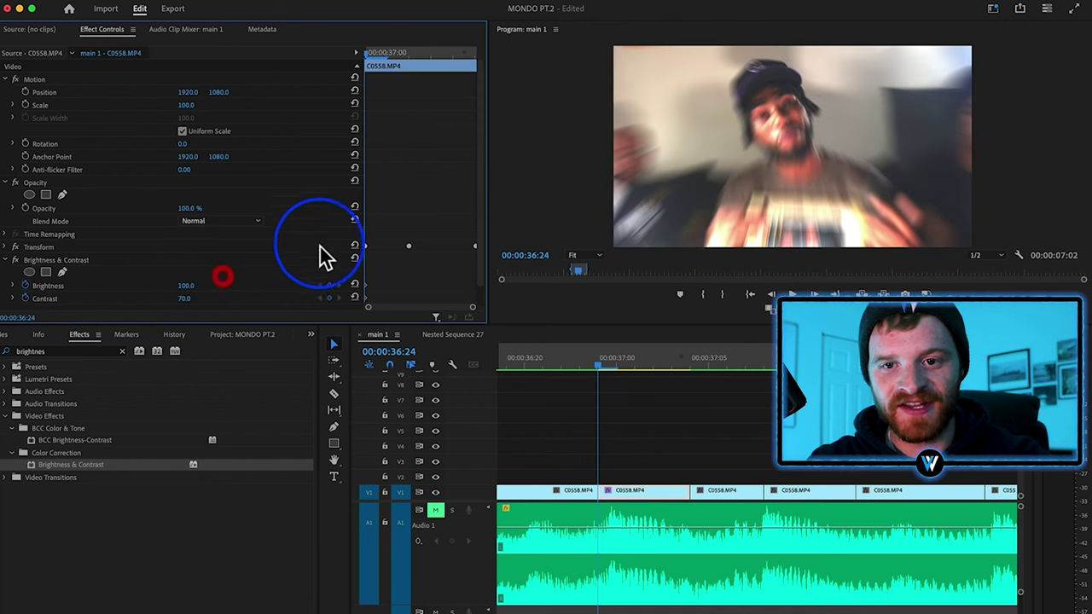
- Reset brightness and contrast to their defaults at 00:00:37:02 to end the flash
{"action": "left_click", "coordinate": [397, 239]}
{"action": "key", "text": "Right"}
{"action": "key", "text": "Right"}
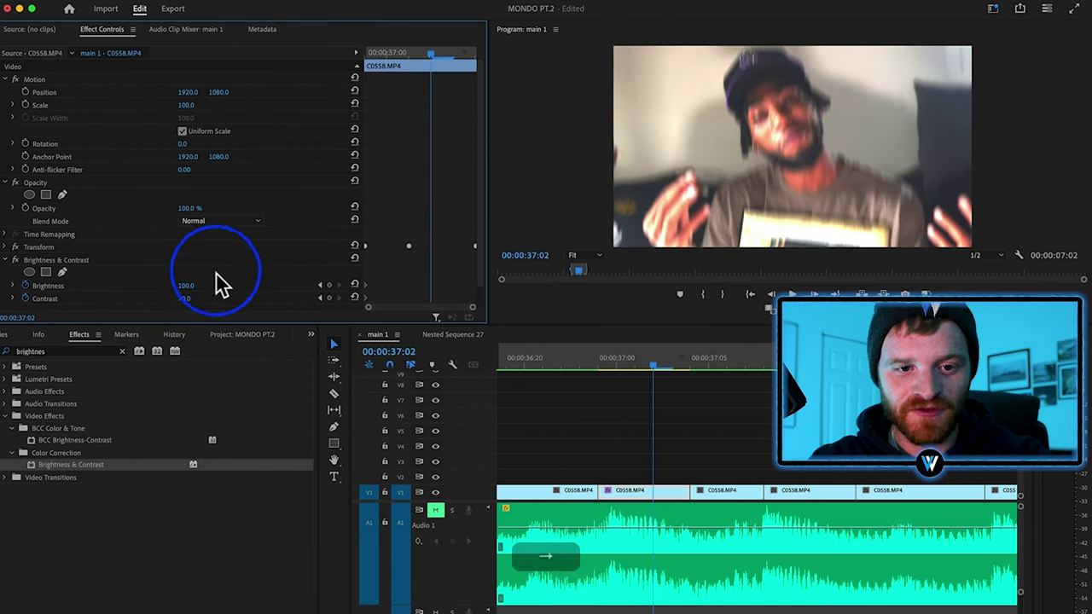
{"action": "left_click", "coordinate": [356, 285]}
{"action": "left_click", "coordinate": [356, 298]}
- Go through the segment frame by frame to examine the zoom and brightness flash
{"action": "key", "text": "Left"}
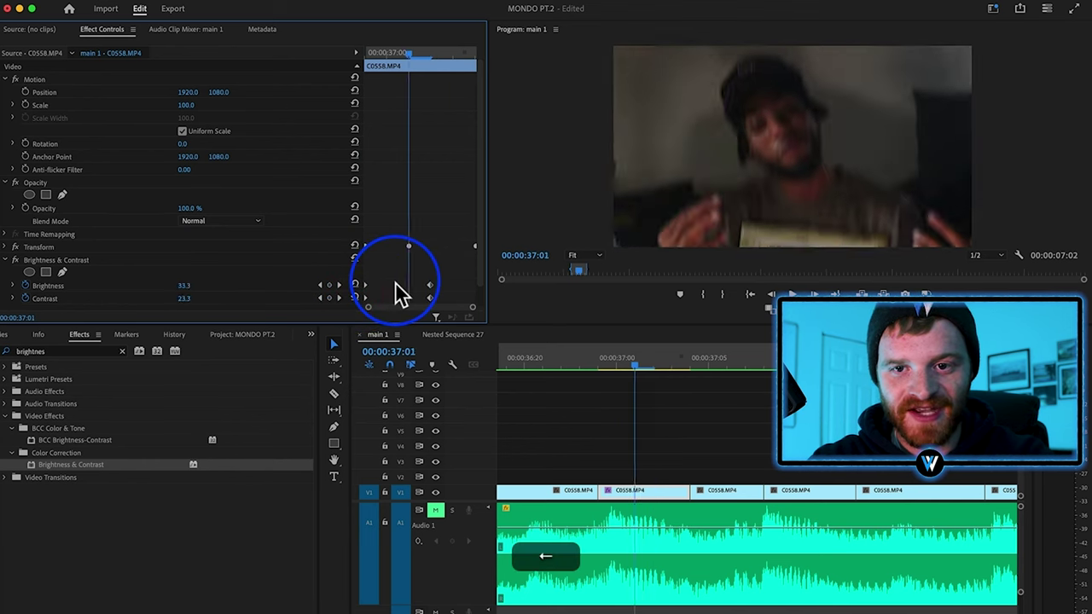
{"action": "key", "text": "Left"}
{"action": "key", "text": "Left"}
{"action": "key", "text": "Left"}
{"action": "key", "text": "Left"}
{"action": "key", "text": "Right"}
{"action": "key", "text": "Right"}
{"action": "key", "text": "Right"}
{"action": "key", "text": "Left"}
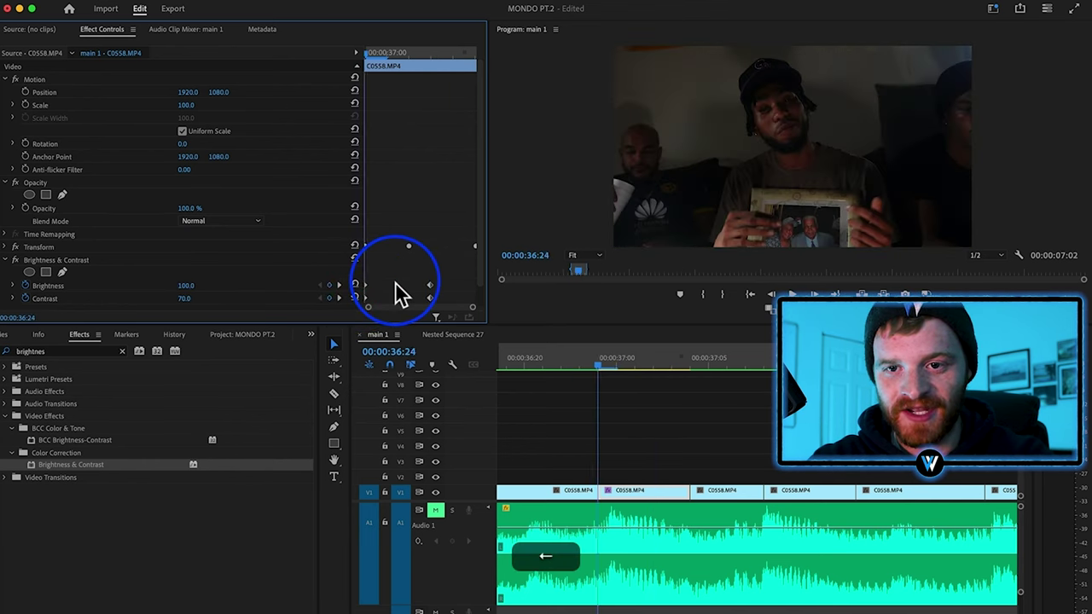
{"action": "key", "text": "Right"}
{"action": "key", "text": "Right"}
{"action": "key", "text": "Right"}
{"action": "key", "text": "Right"}
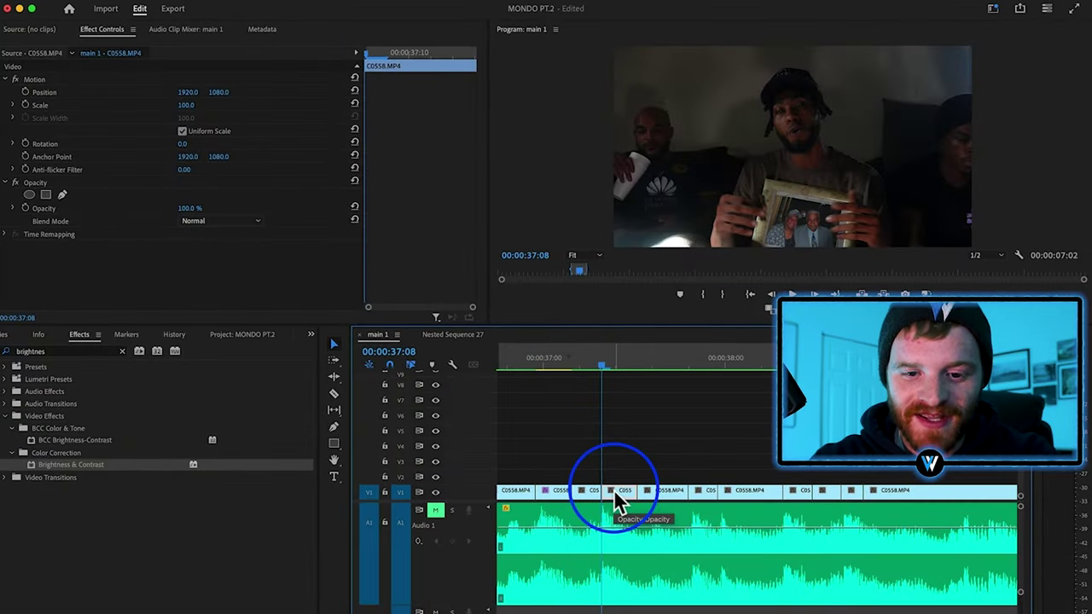
- Find the Fast Blur effect and apply it to the C0558.MP4 segment that starts at 00:00:37:08
{"action": "left_click", "coordinate": [122, 351]}
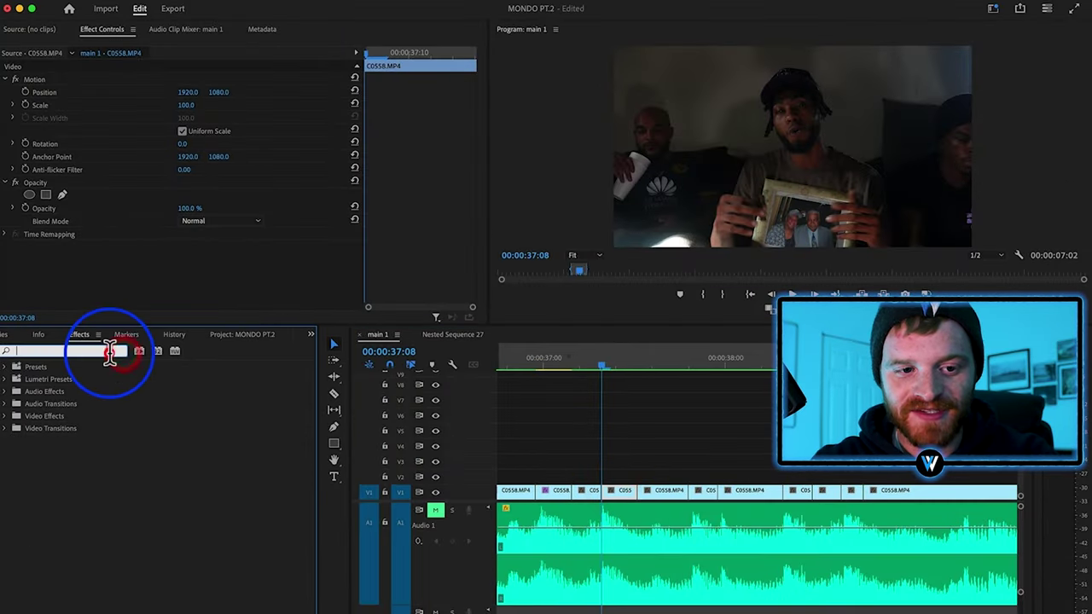
{"action": "left_click", "coordinate": [110, 355]}
{"action": "type", "text": "fast"}
{"action": "left_click_drag", "start_coordinate": [47, 576], "coordinate": [632, 516]}
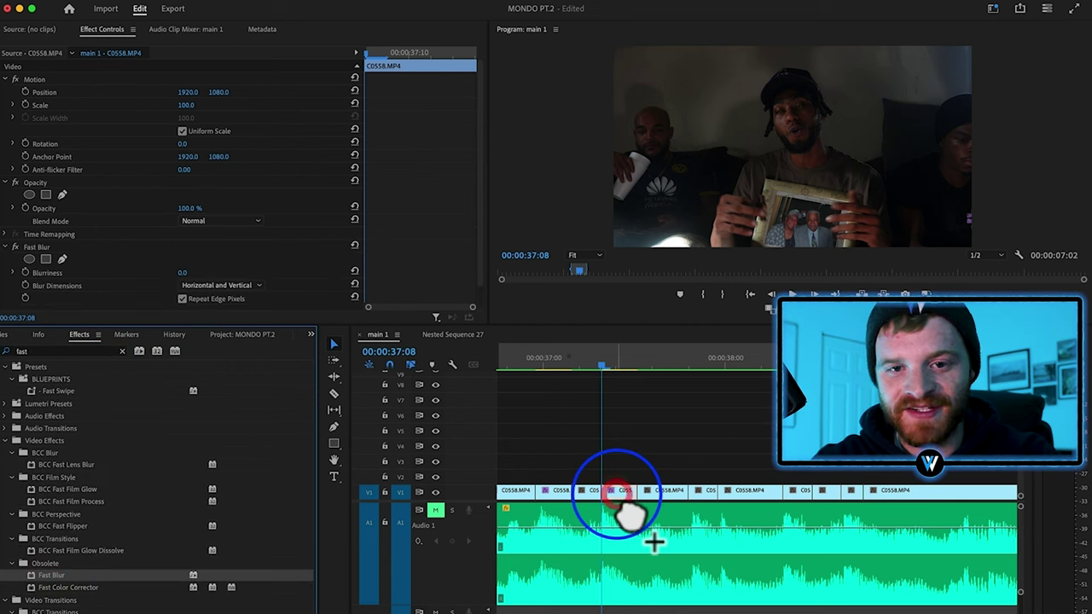
- Set Fast Blur's dimensions to Vertical and keyframe blurriness at 400 on the segment's first frame
{"action": "left_click", "coordinate": [214, 273]}
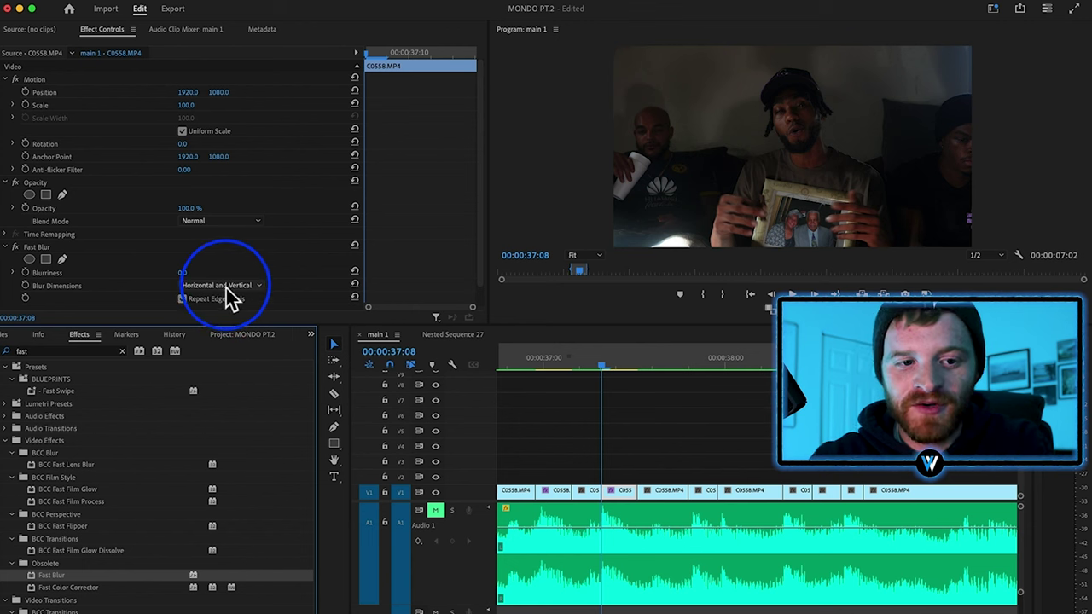
{"action": "left_click", "coordinate": [227, 287]}
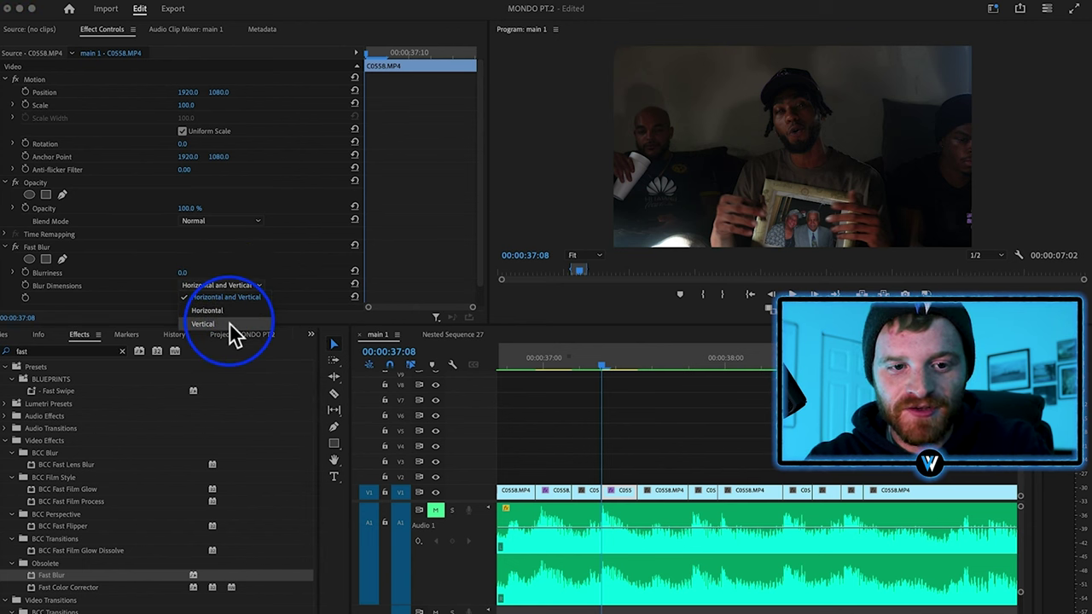
{"action": "left_click", "coordinate": [228, 324]}
{"action": "mouse_move", "coordinate": [184, 272]}
{"action": "left_mouse_down"}
{"action": "mouse_move", "coordinate": [222, 272]}
{"action": "mouse_move", "coordinate": [196, 273]}
{"action": "left_mouse_up"}
{"action": "left_click", "coordinate": [26, 272]}
{"action": "left_click", "coordinate": [423, 211]}
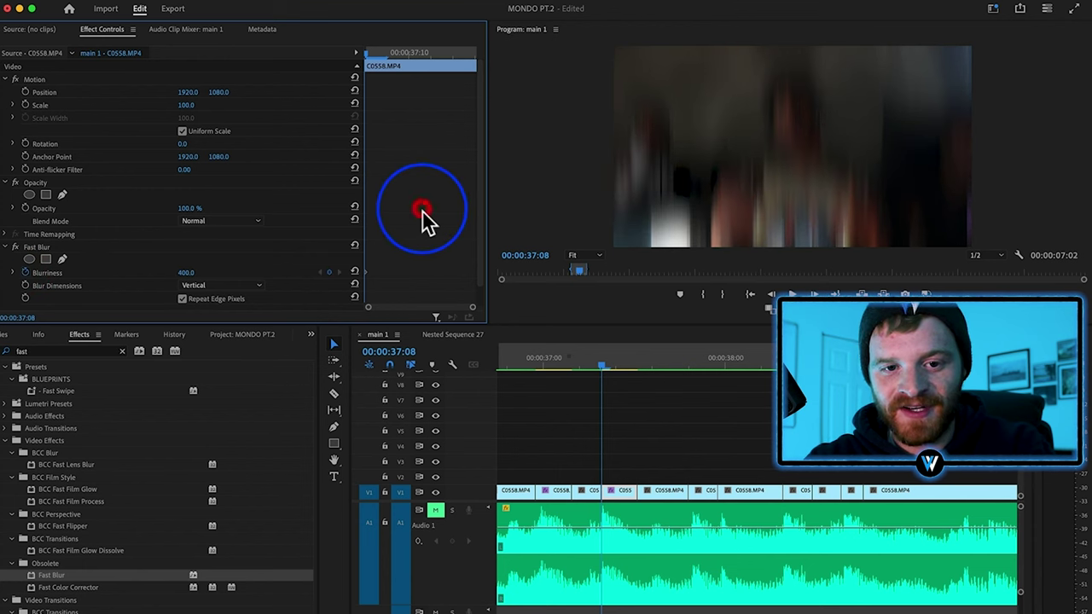
- Reset Fast Blur's blurriness to 0 at 00:00:37:11 and scrub back through the blur animation
{"action": "key", "text": "Right"}
{"action": "key", "text": "Right"}
{"action": "key", "text": "Right"}
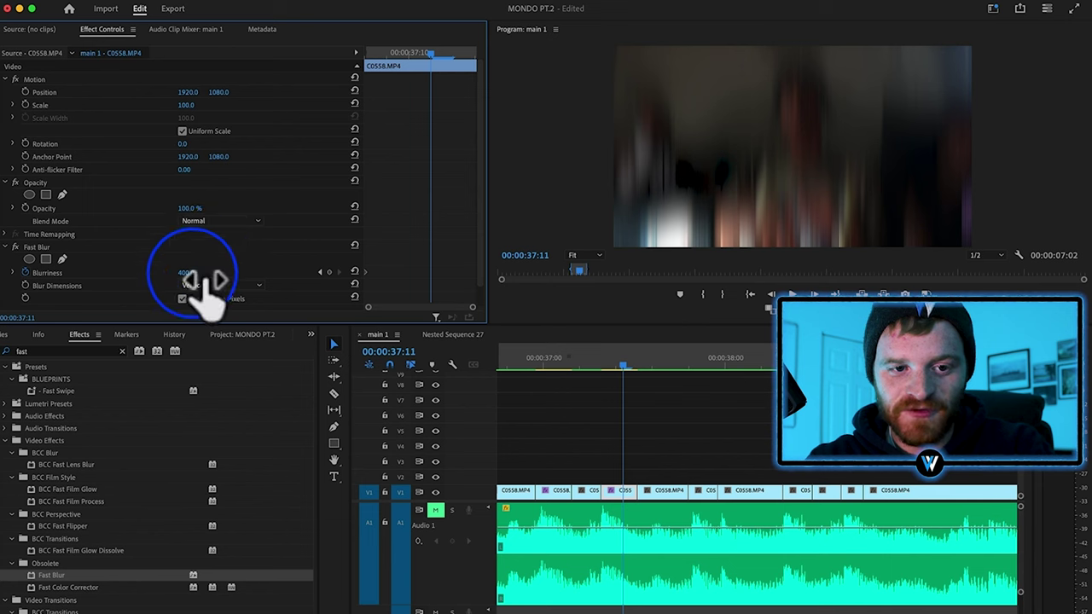
{"action": "left_click", "coordinate": [355, 273]}
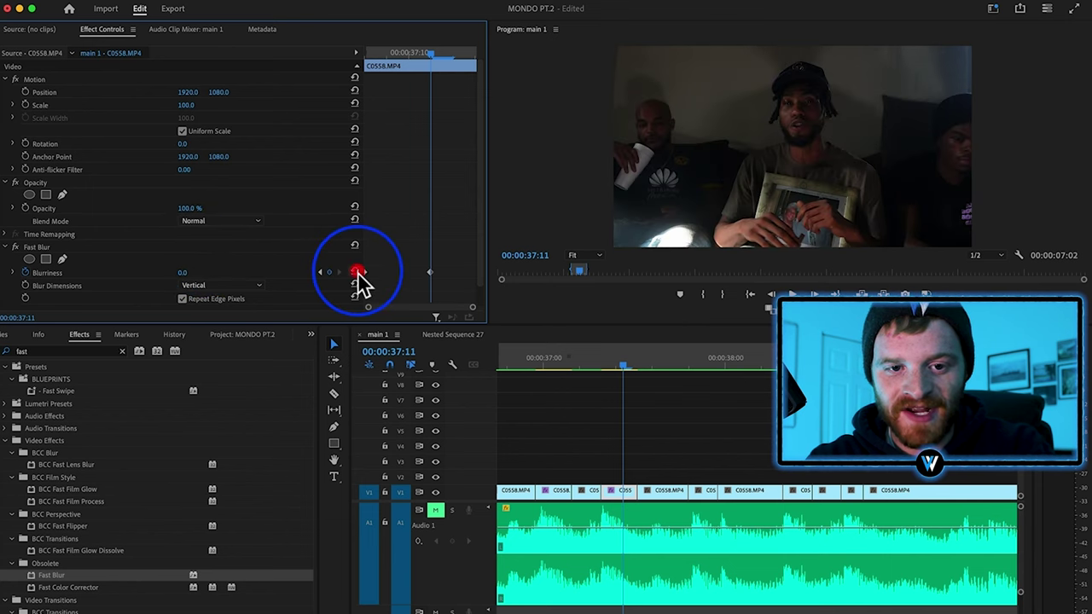
{"action": "left_click_drag", "start_coordinate": [407, 59], "coordinate": [387, 75]}
{"action": "left_click", "coordinate": [428, 273]}
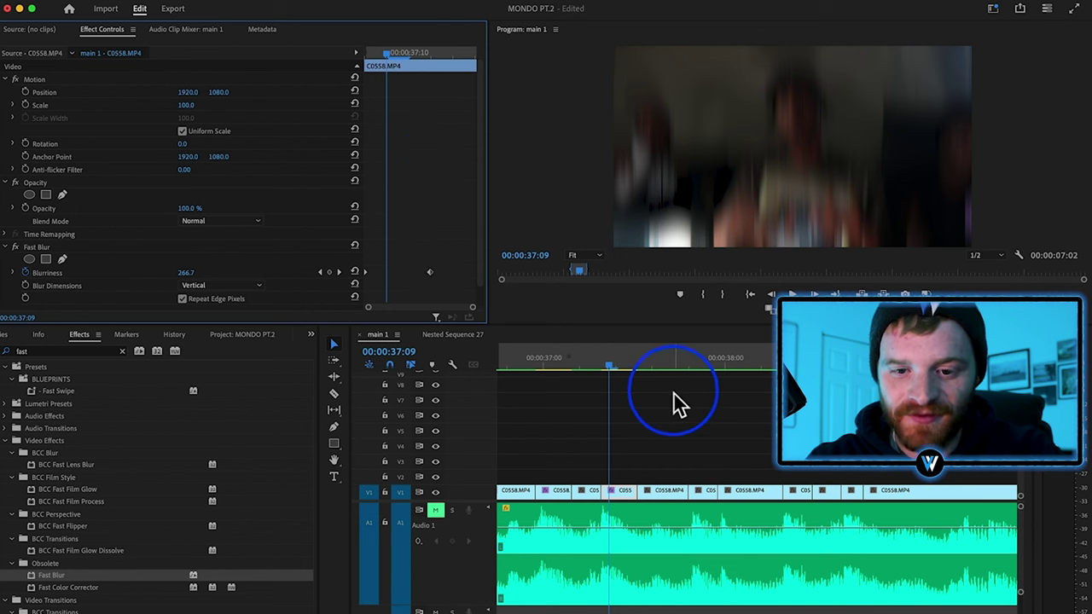
- Deselect the clip and return to just before the first edited segment to review the effects
{"action": "left_click", "coordinate": [662, 450]}
{"action": "left_click", "coordinate": [660, 450]}
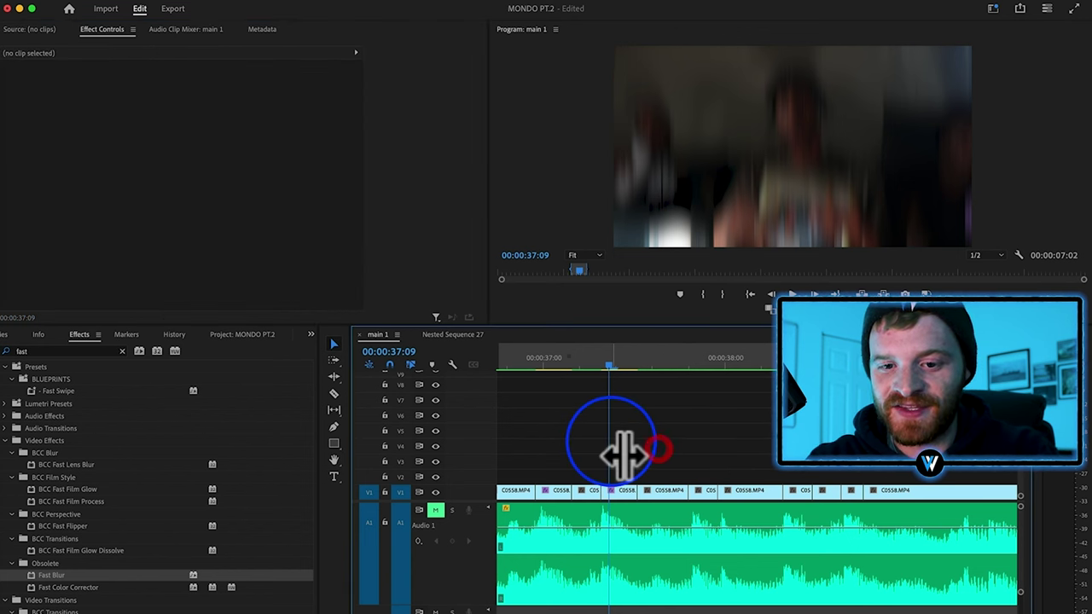
{"action": "key", "text": "minus"}
{"action": "scroll", "coordinate": [605, 443], "scroll_direction": "left", "scroll_amount": 2}
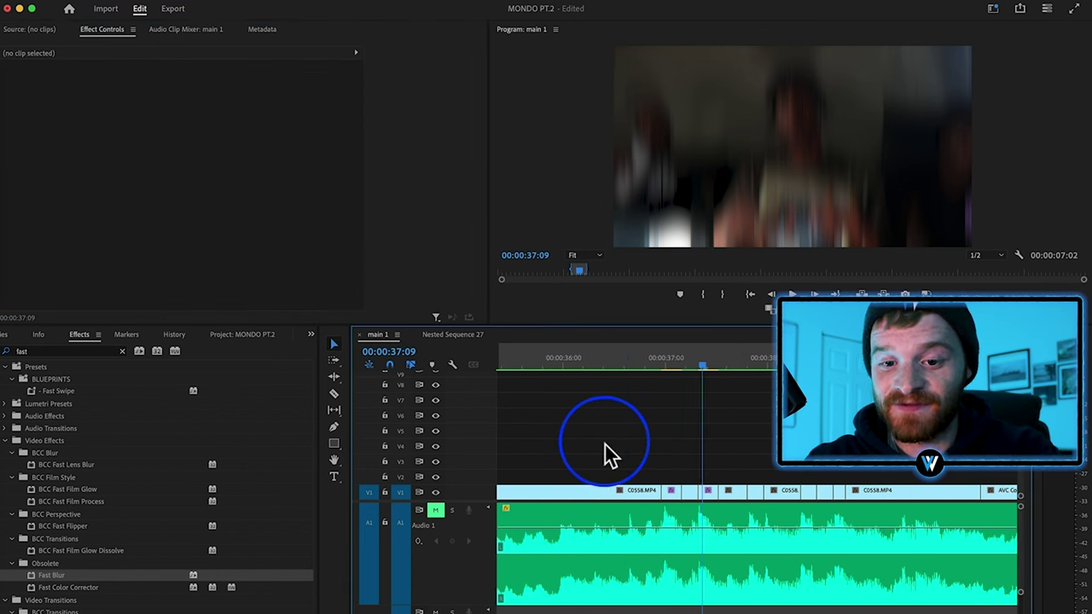
{"action": "left_click", "coordinate": [649, 362]}
- Set the starting Fast Blur blurriness to 961 on the segment at 00:00:38:08 and play it back
{"action": "left_click", "coordinate": [817, 494]}
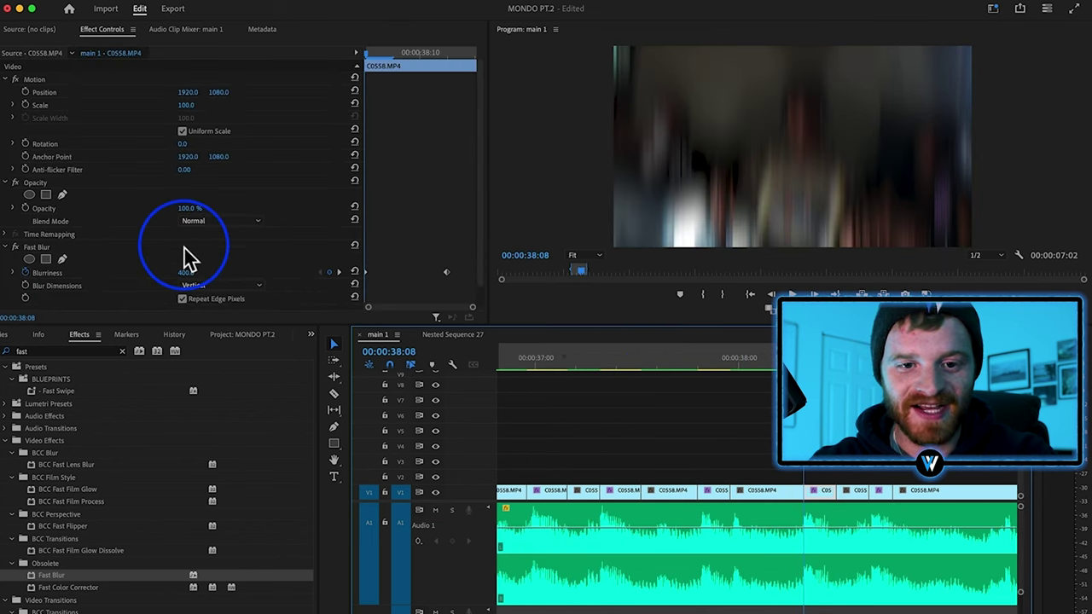
{"action": "left_click_drag", "start_coordinate": [186, 272], "coordinate": [427, 273]}
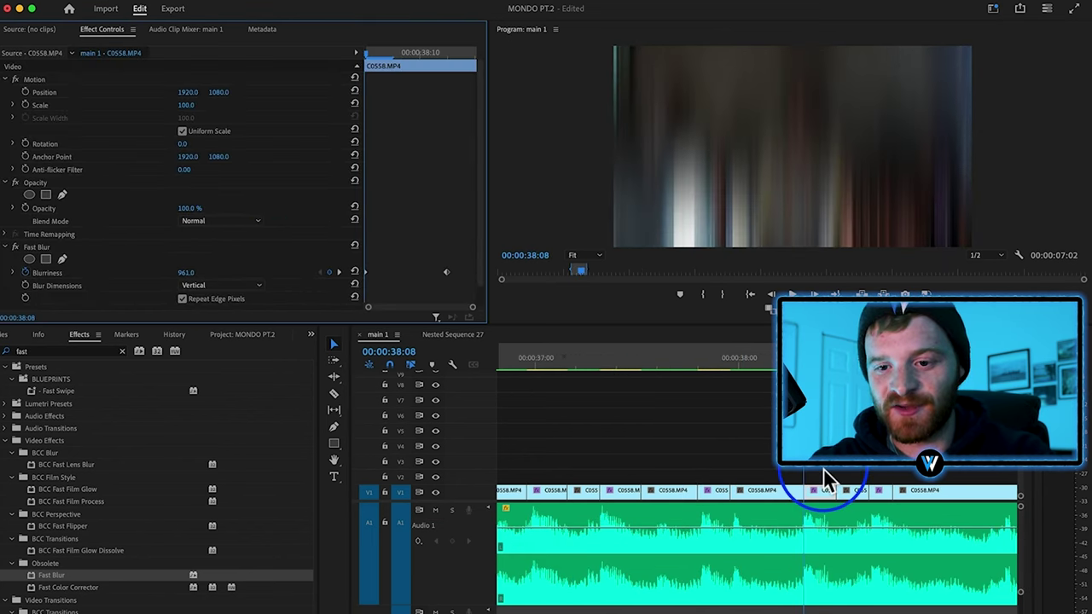
{"action": "key", "text": "space"}
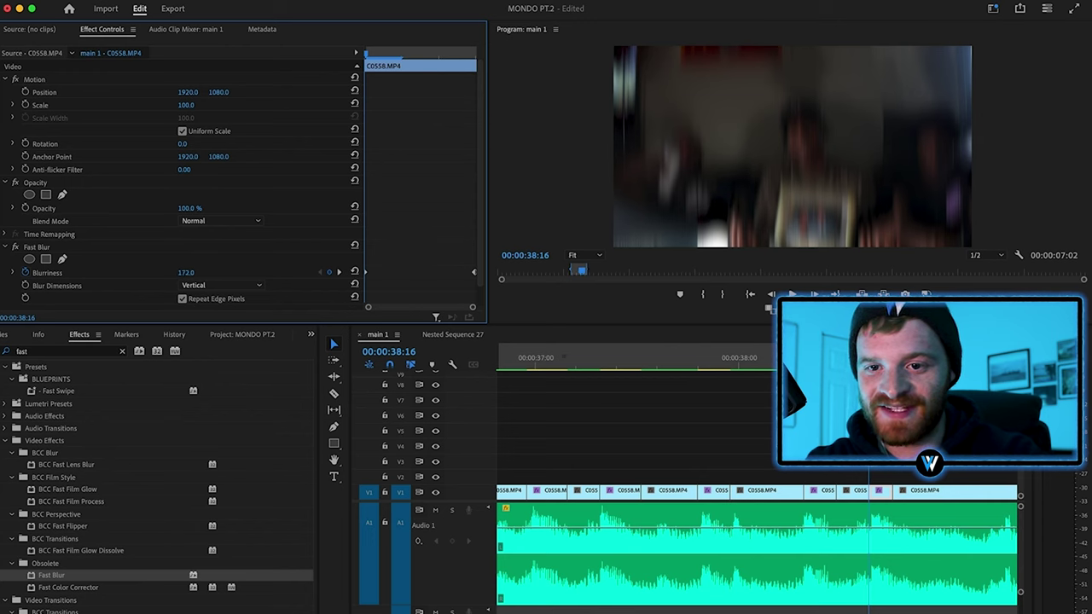
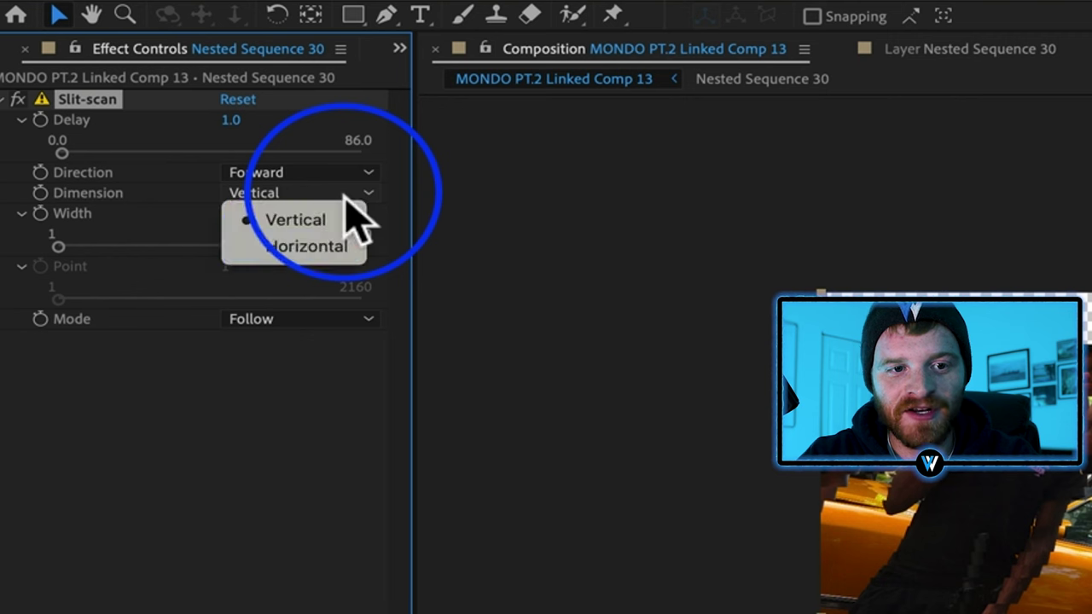
- In After Effects, set Slit-scan's dimension to Horizontal and its delay to 0.5 on Nested Sequence 30
{"action": "left_click", "coordinate": [323, 244]}
{"action": "left_click", "coordinate": [232, 119]}
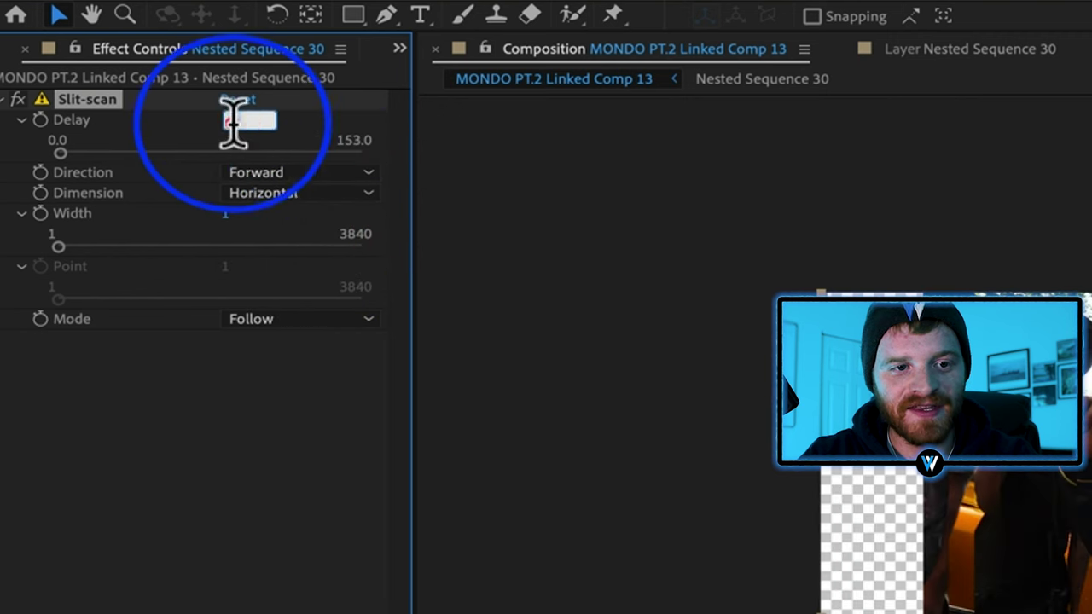
{"action": "key", "text": "BackSpace"}
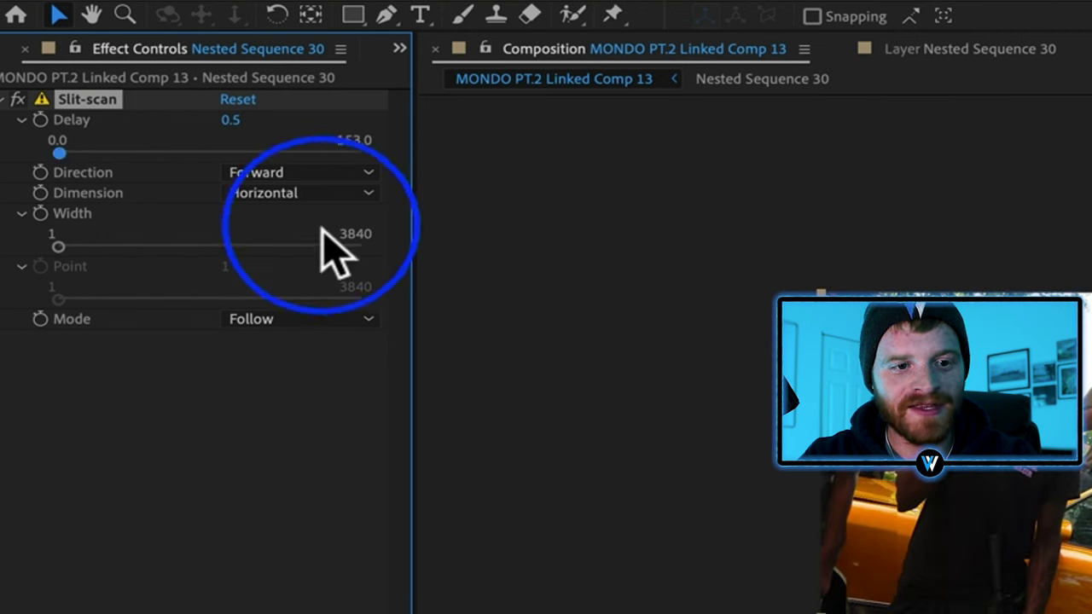
- Set Slit-scan's mode to Copy paste and its Point to 3840, keyframing Point at the start of the layer
{"action": "left_click", "coordinate": [318, 319]}
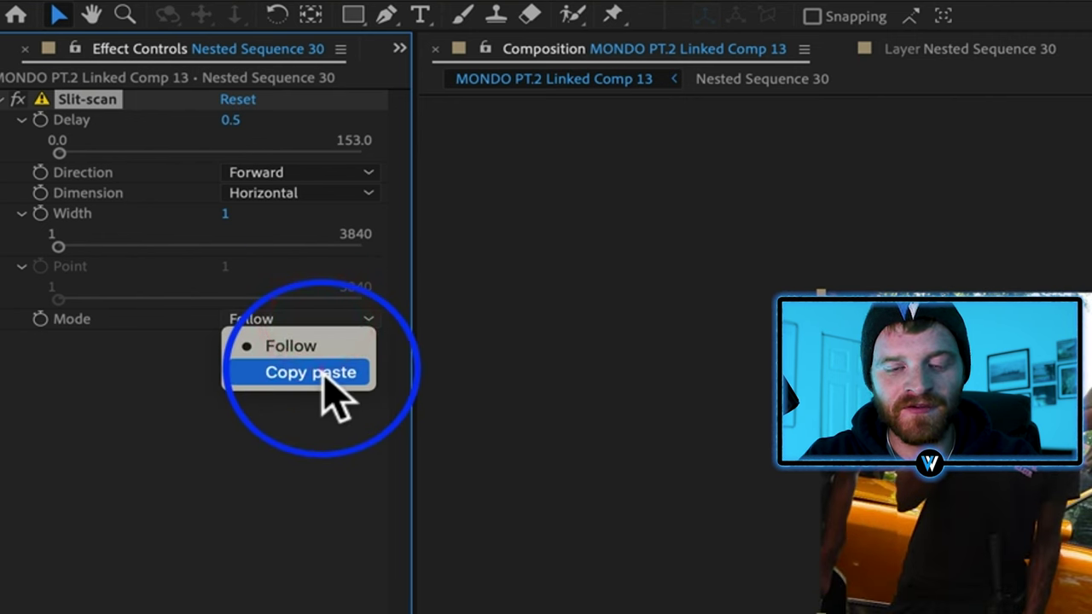
{"action": "left_click", "coordinate": [324, 373]}
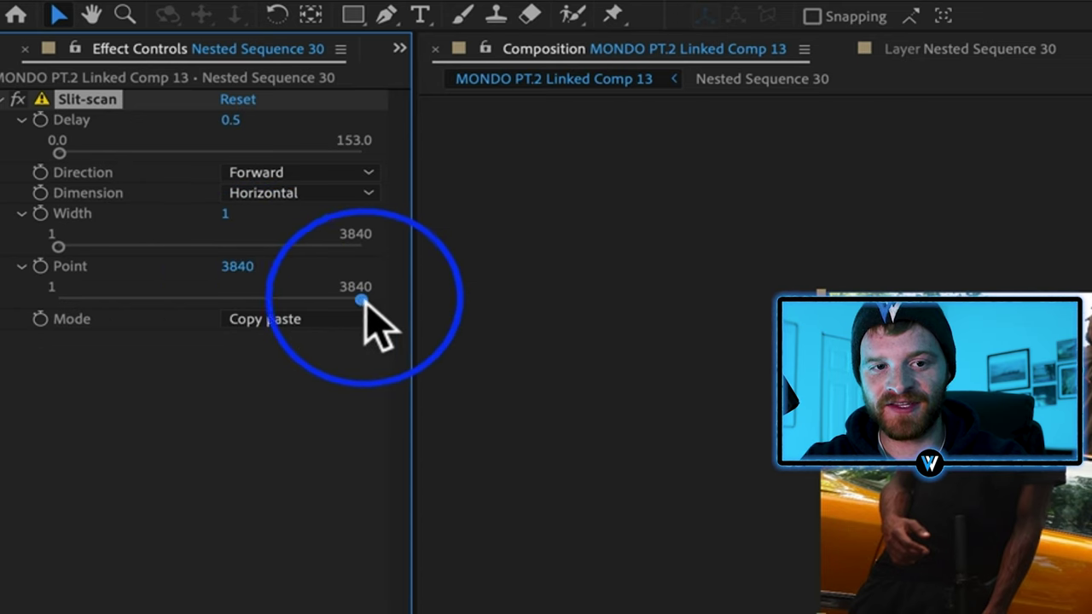
{"action": "mouse_move", "coordinate": [362, 301]}
{"action": "left_mouse_down"}
{"action": "mouse_move", "coordinate": [330, 302]}
{"action": "mouse_move", "coordinate": [362, 301]}
{"action": "left_mouse_up"}
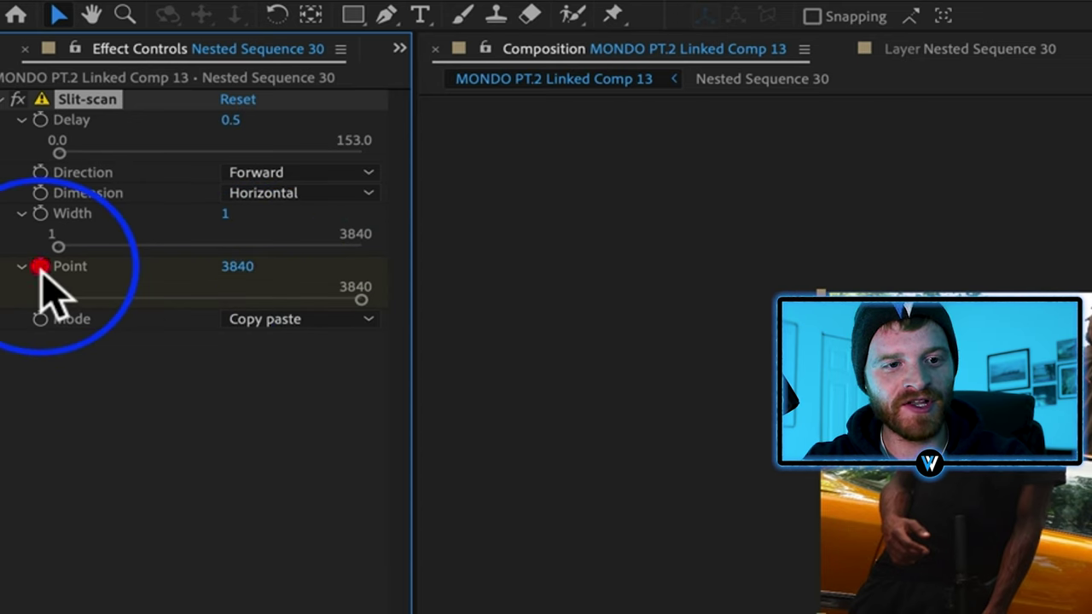
{"action": "left_click", "coordinate": [40, 266]}
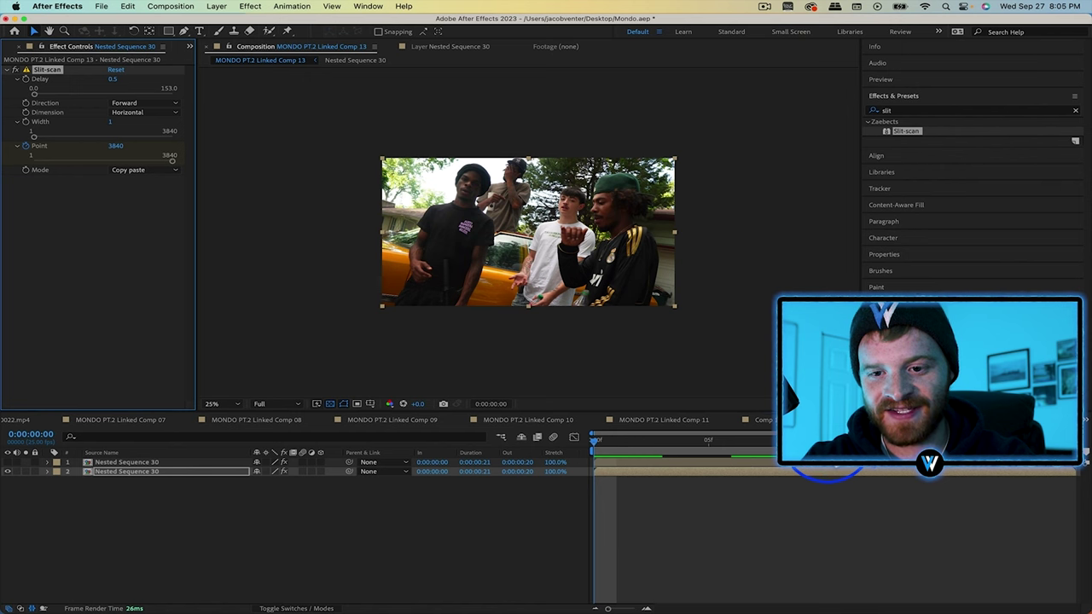
- Keyframe Slit-scan's Point at 2639 at 0:00:00:10, 2369 at 0:00:00:18, and slightly lower at 0:00:00:20
{"action": "key", "text": "space"}
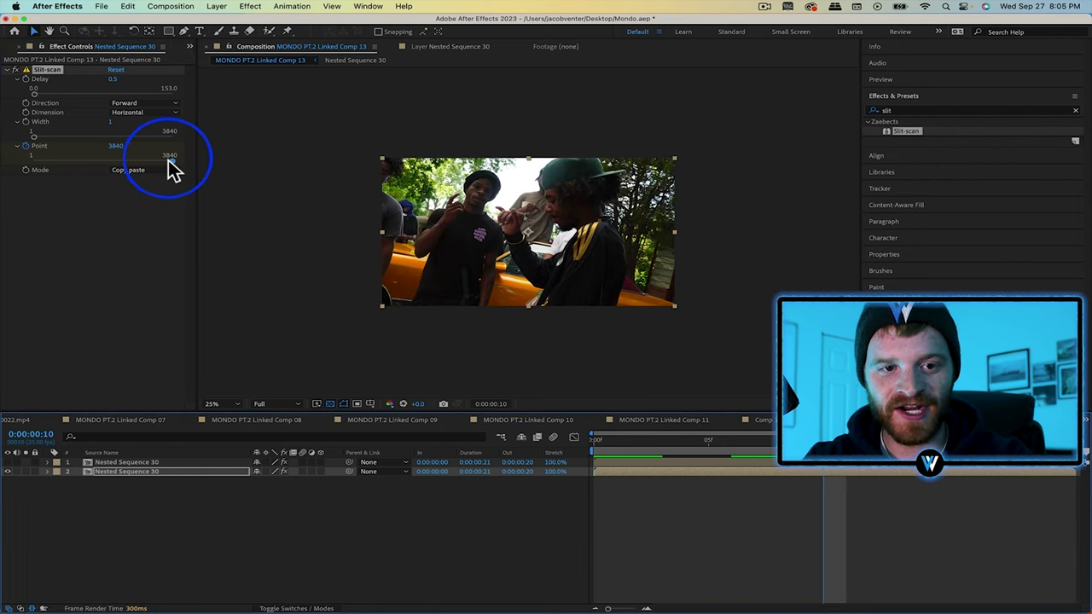
{"action": "left_click_drag", "start_coordinate": [171, 161], "coordinate": [128, 168]}
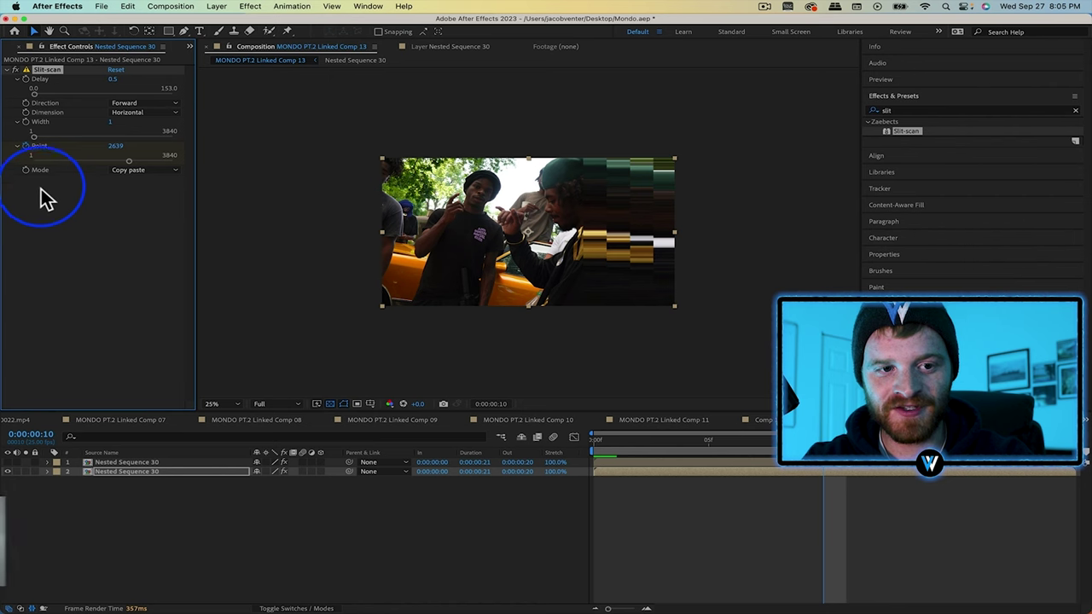
{"action": "left_click", "coordinate": [1011, 452]}
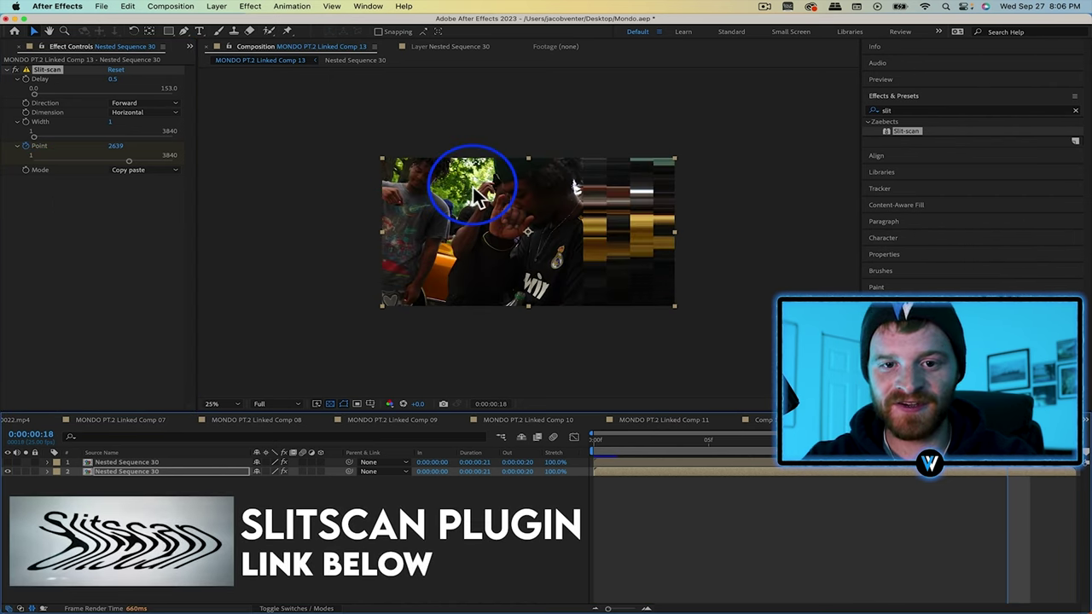
{"action": "left_click_drag", "start_coordinate": [130, 166], "coordinate": [124, 166]}
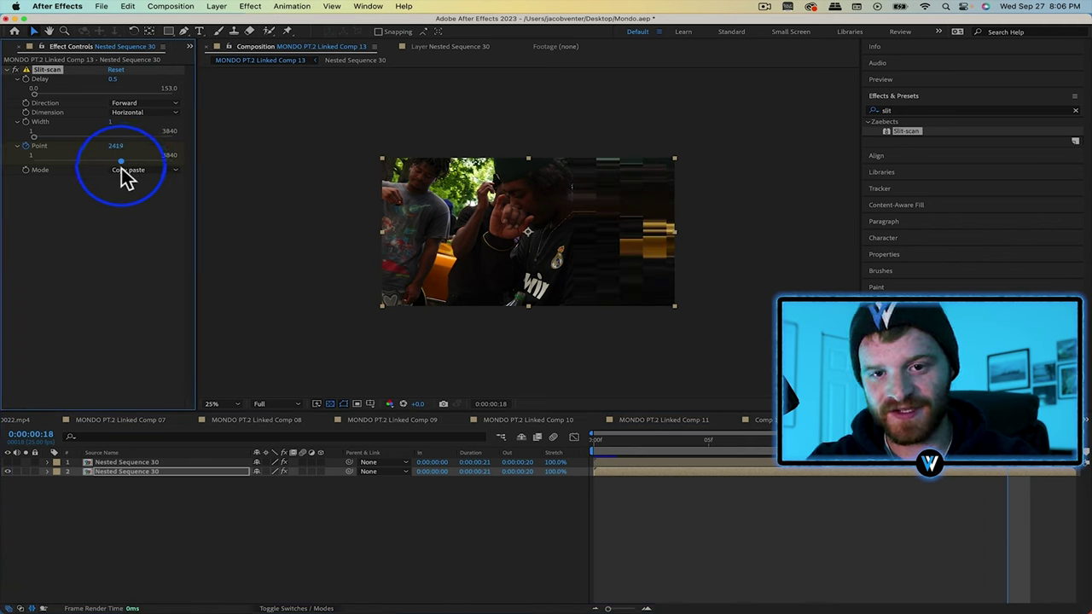
{"action": "left_click", "coordinate": [1054, 442]}
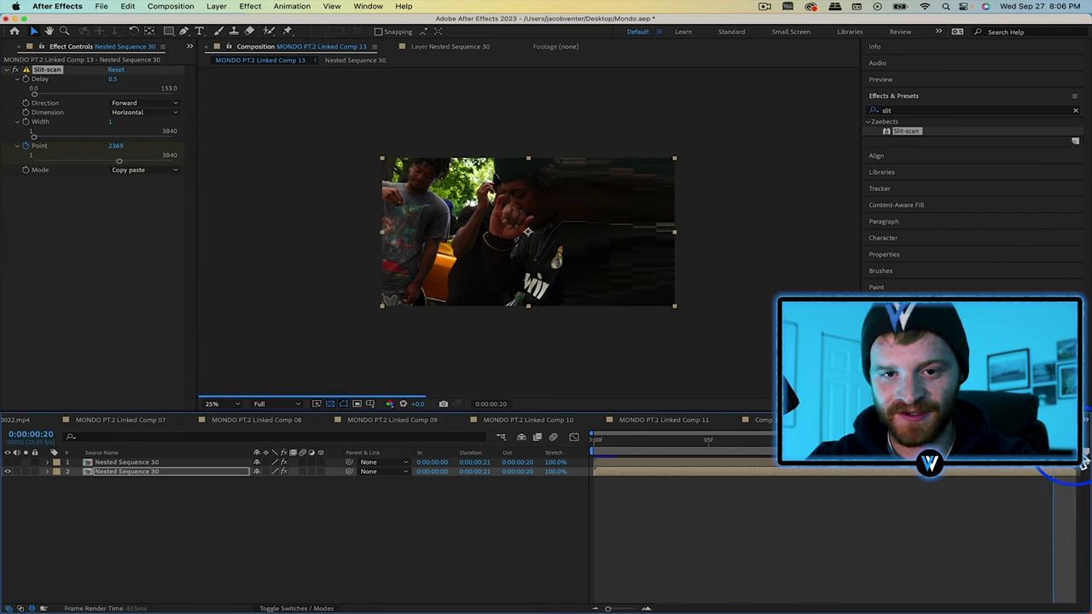
{"action": "left_click_drag", "start_coordinate": [117, 147], "coordinate": [108, 146]}
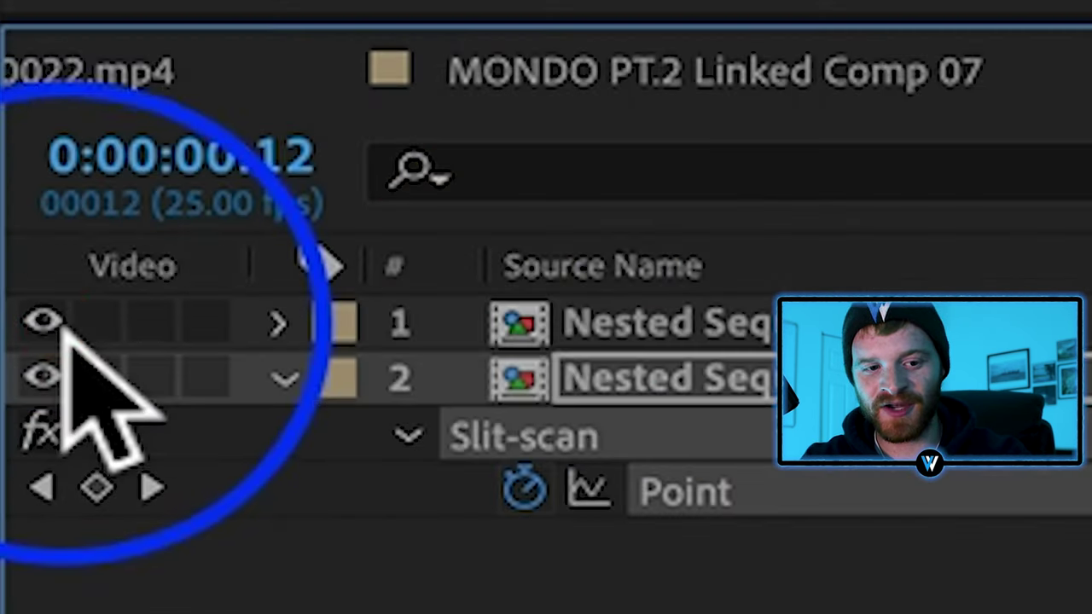
- Turn on the visibility of the upper Nested Sequence 30 layer and set Slit-scan's delay to 0.1
{"action": "left_click", "coordinate": [8, 464]}
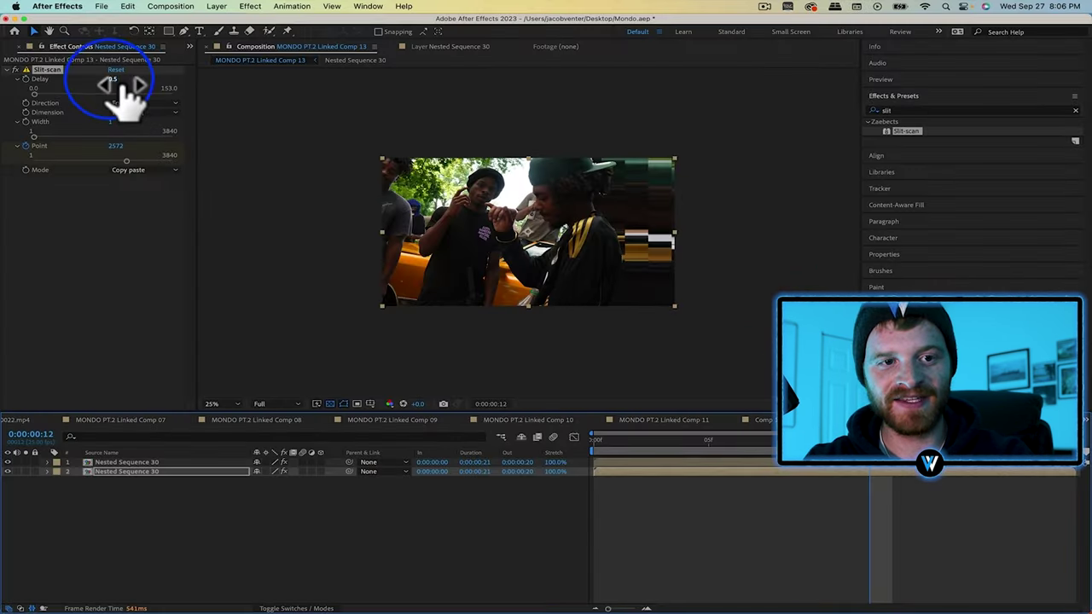
{"action": "left_click", "coordinate": [112, 78]}
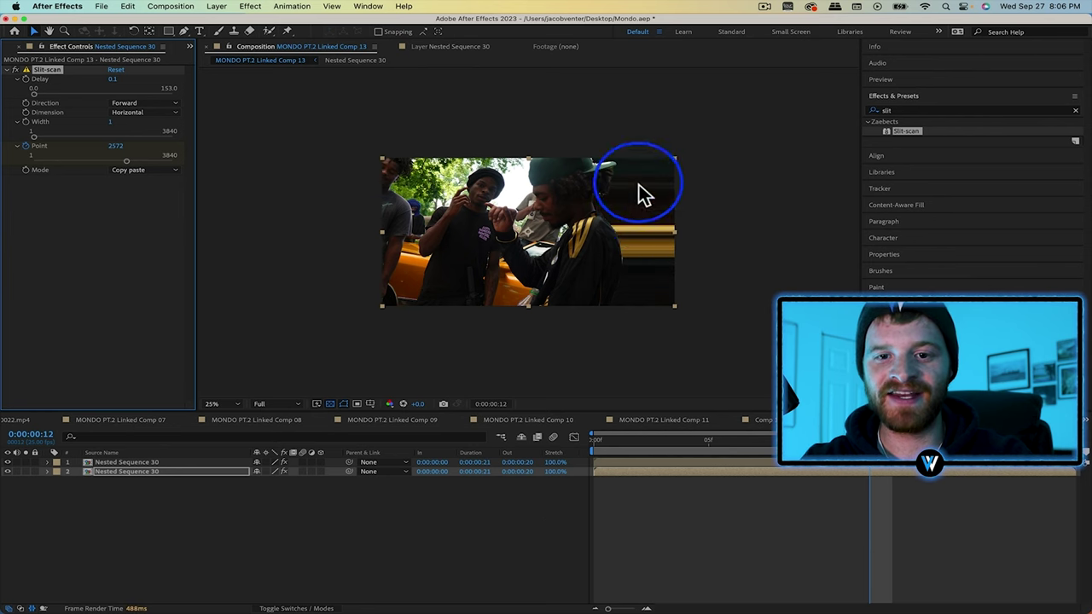
- Pre-compose the two Nested Sequence 30 layers as Pre-comp 5, moving all attributes into the new composition
{"action": "right_click", "coordinate": [166, 471]}
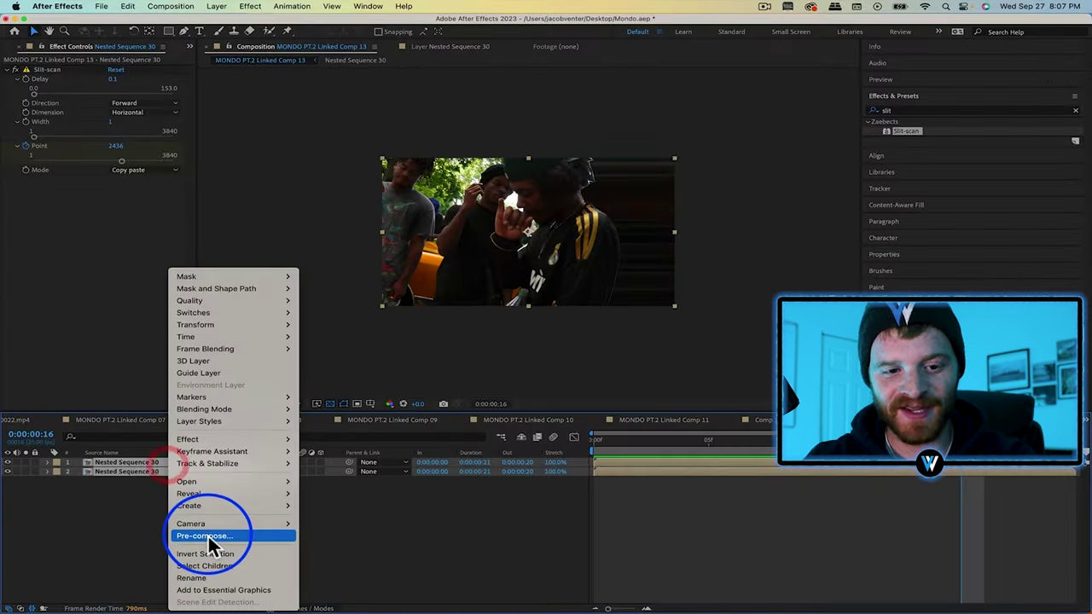
{"action": "left_click", "coordinate": [208, 536]}
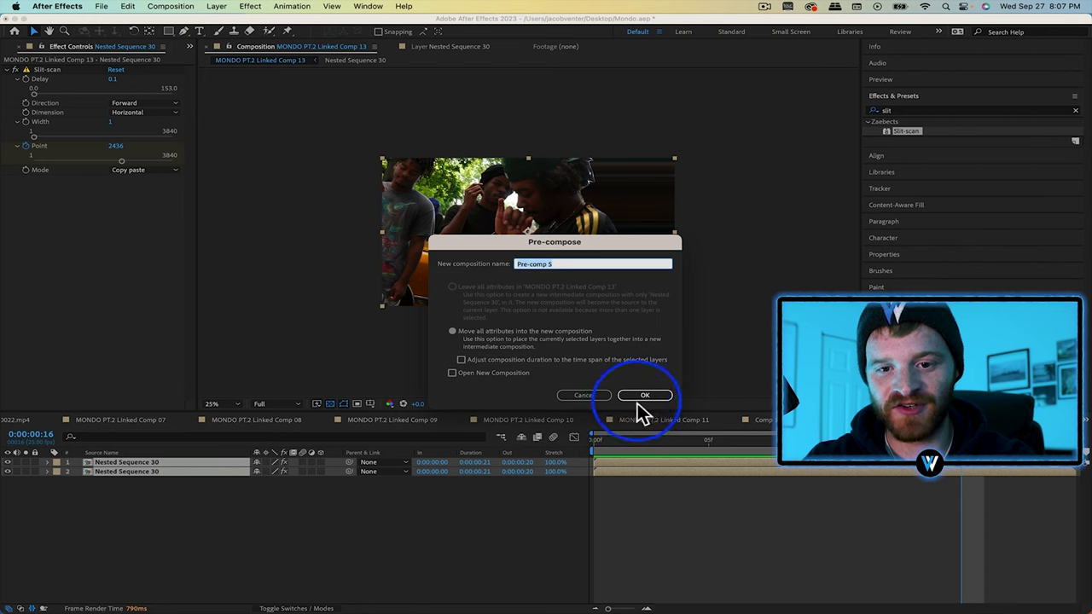
{"action": "left_click", "coordinate": [641, 396]}
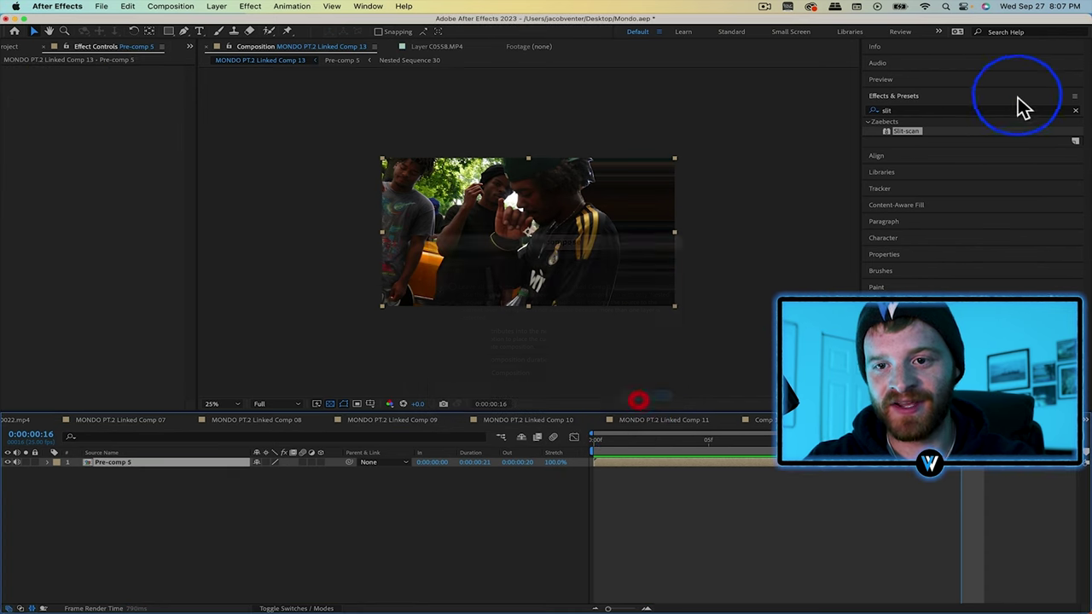
- Search the effects for rsmb and apply the motion blur effect to Pre-comp 5
{"action": "left_click", "coordinate": [966, 113]}
{"action": "key", "text": "BackSpace"}
{"action": "type", "text": "rsmb"}
{"action": "left_click_drag", "start_coordinate": [891, 137], "coordinate": [248, 464]}
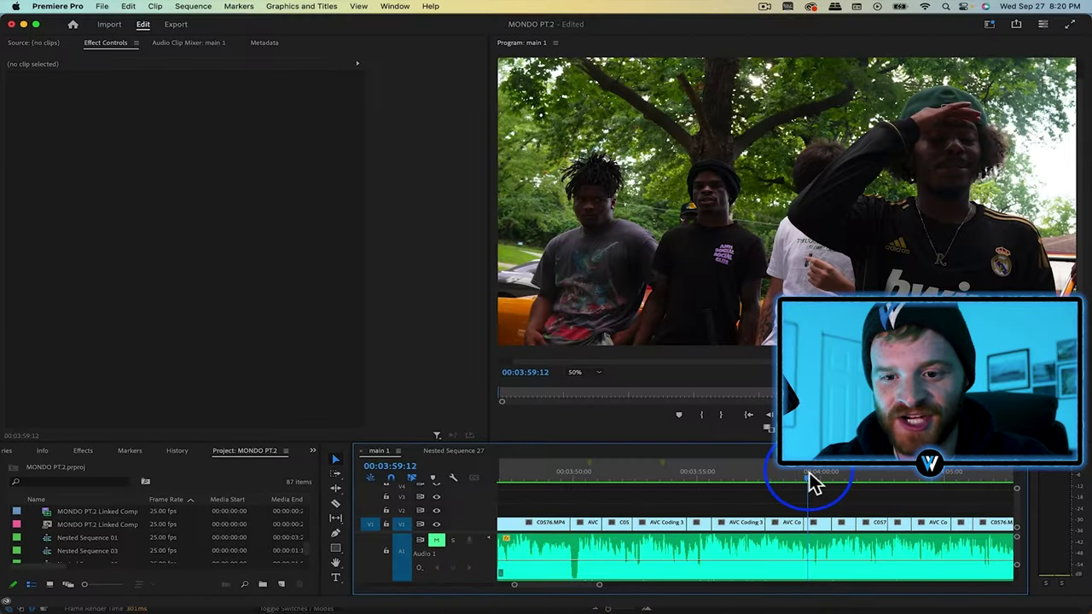
- In Premiere Pro, replace the C0574.MP4 clip at 00:03:59:12 with an After Effects composition
{"action": "left_click", "coordinate": [820, 525]}
{"action": "right_click", "coordinate": [819, 516]}
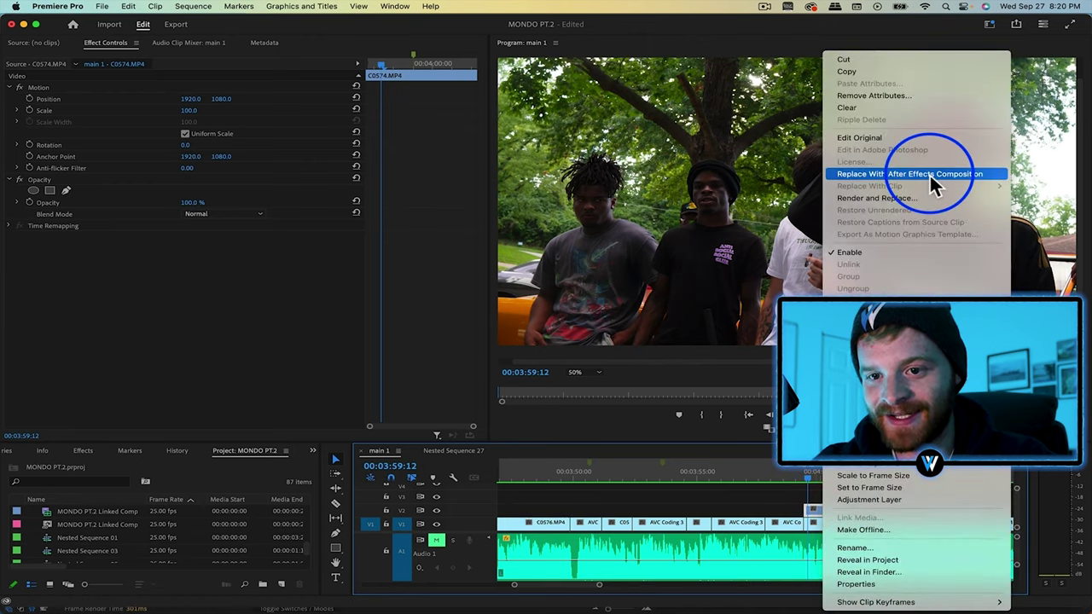
{"action": "left_click", "coordinate": [935, 176]}
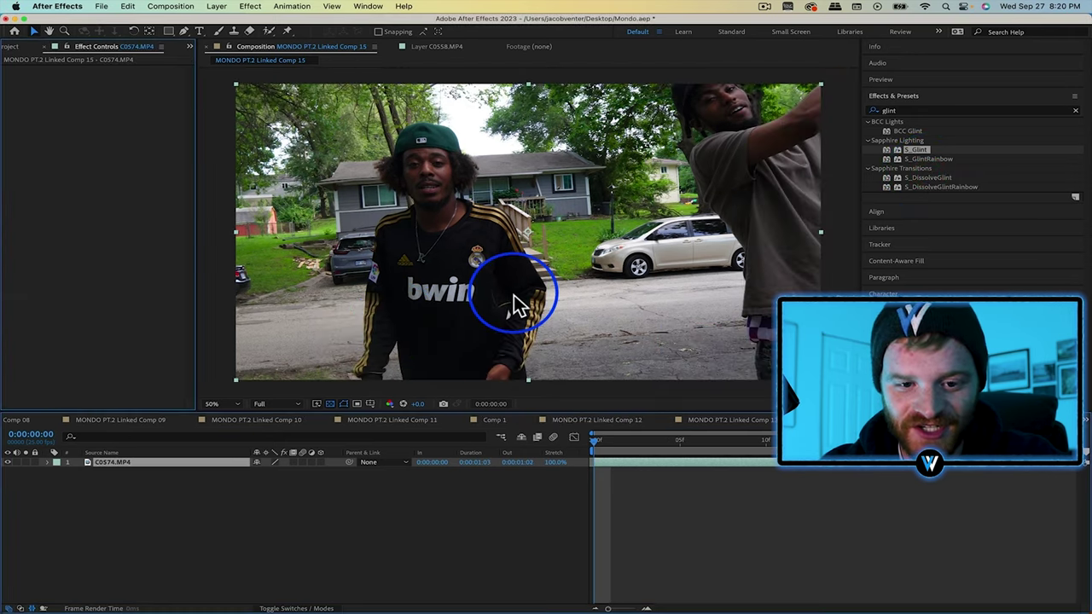
- Search the effects for glint and apply S_Glint to the C0574.MP4 layer
{"action": "left_click", "coordinate": [883, 110]}
{"action": "type", "text": "glint"}
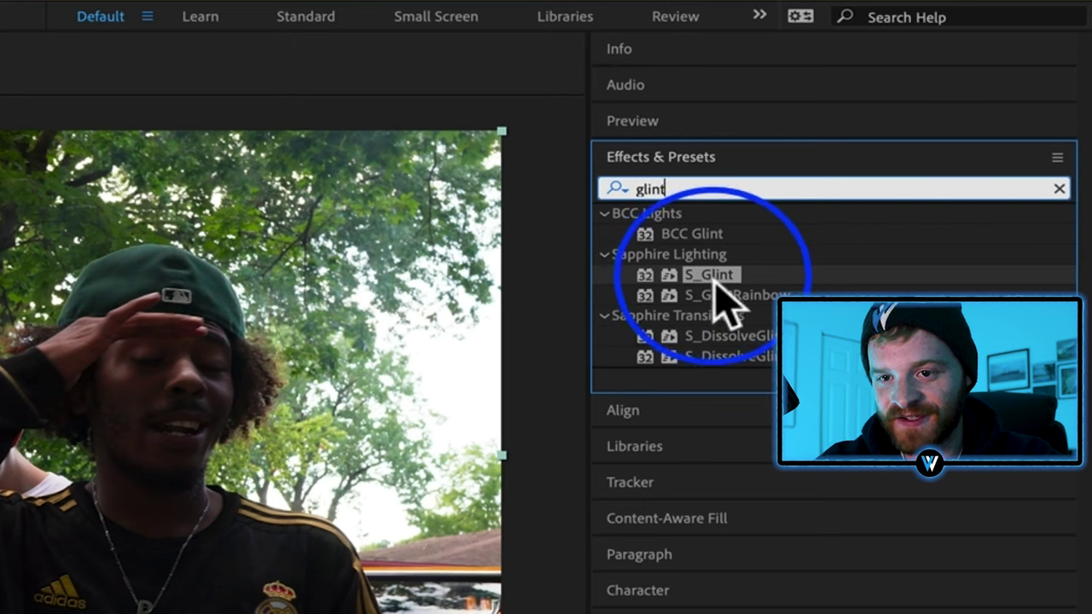
{"action": "left_click_drag", "start_coordinate": [715, 283], "coordinate": [258, 499]}
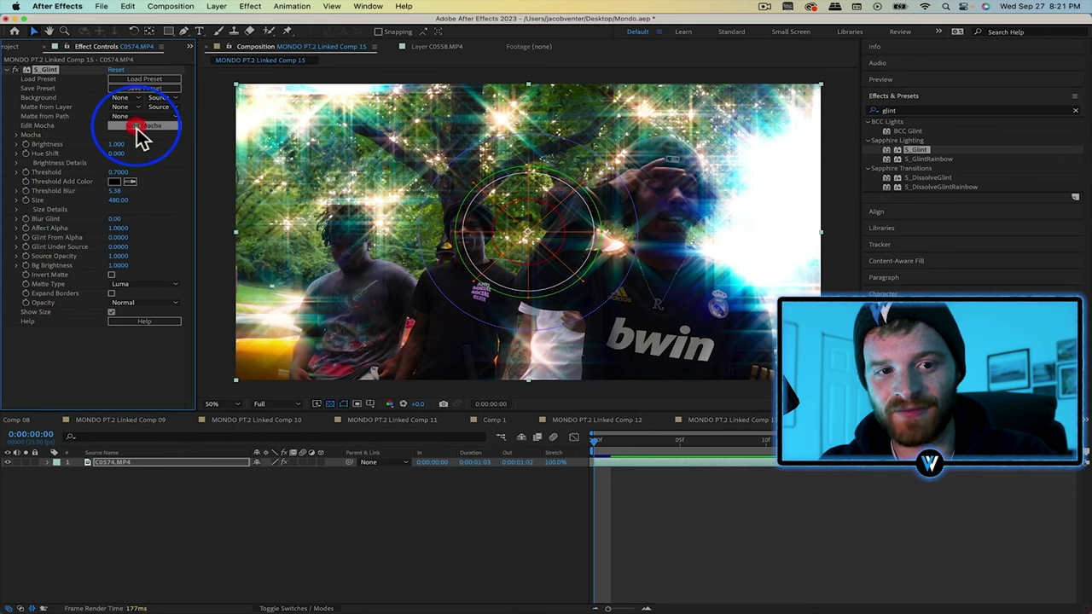
- In S_Glint's Mocha editor, outline the front man's necklace with an X-spline, track it forward through the clip, and save the mask
{"action": "left_click", "coordinate": [137, 126]}
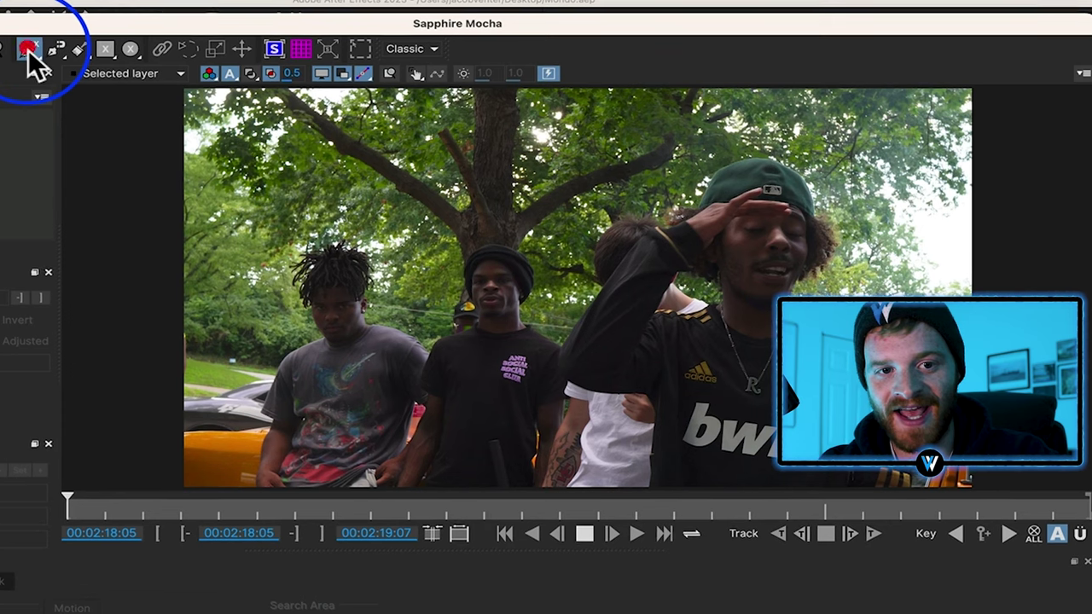
{"action": "left_click", "coordinate": [250, 53]}
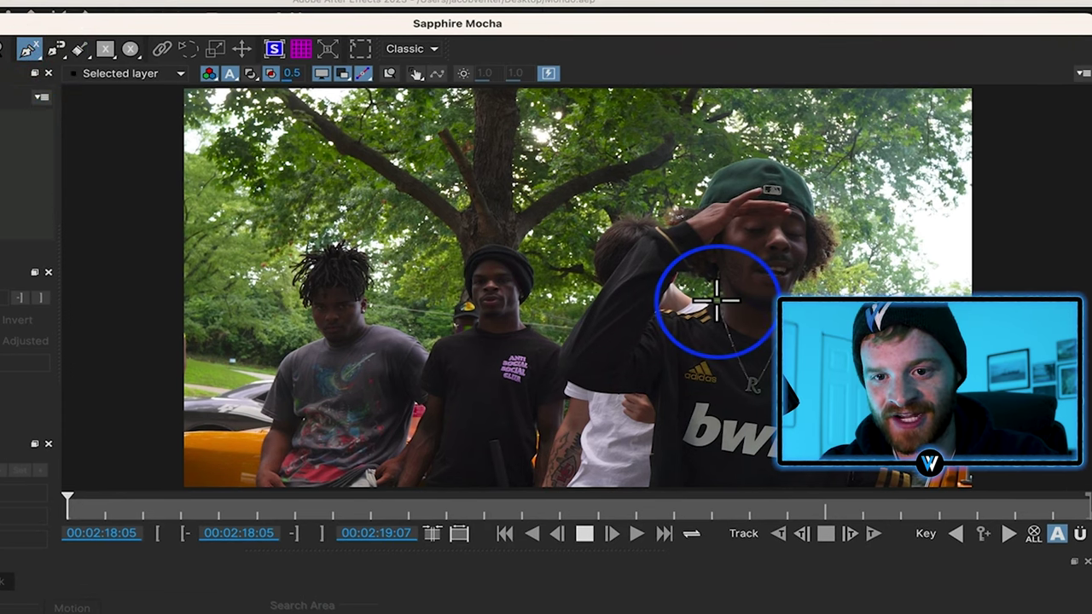
{"action": "left_click", "coordinate": [718, 306]}
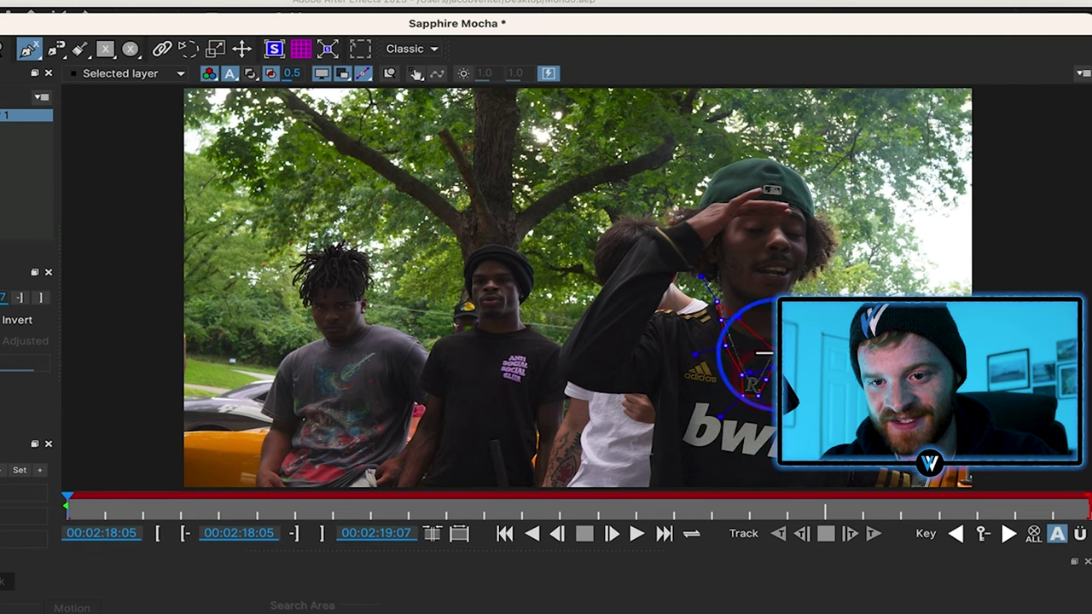
{"action": "left_click", "coordinate": [874, 535]}
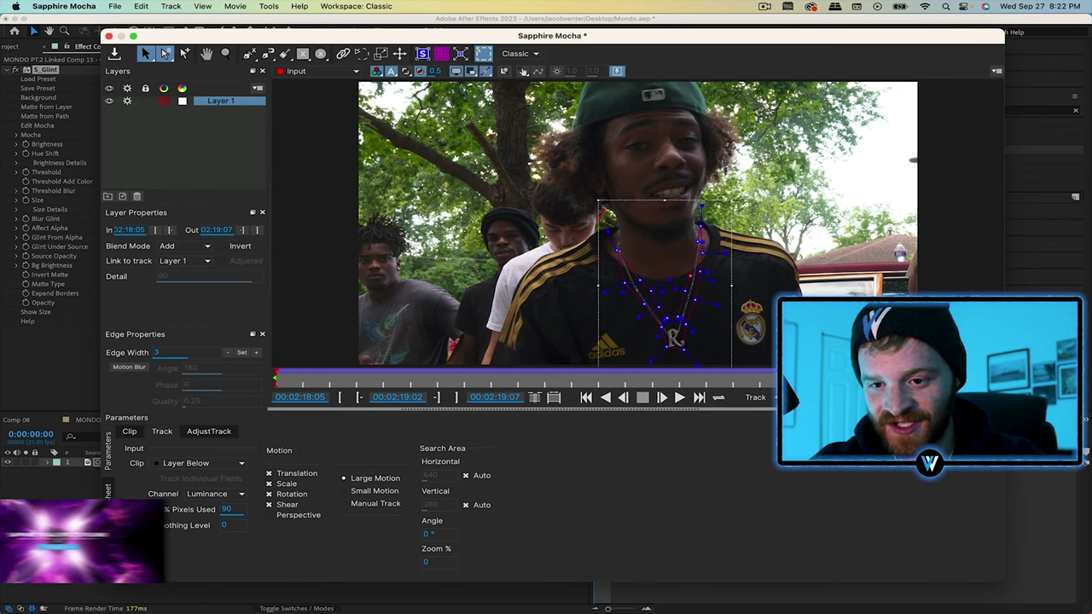
{"action": "left_click", "coordinate": [857, 397]}
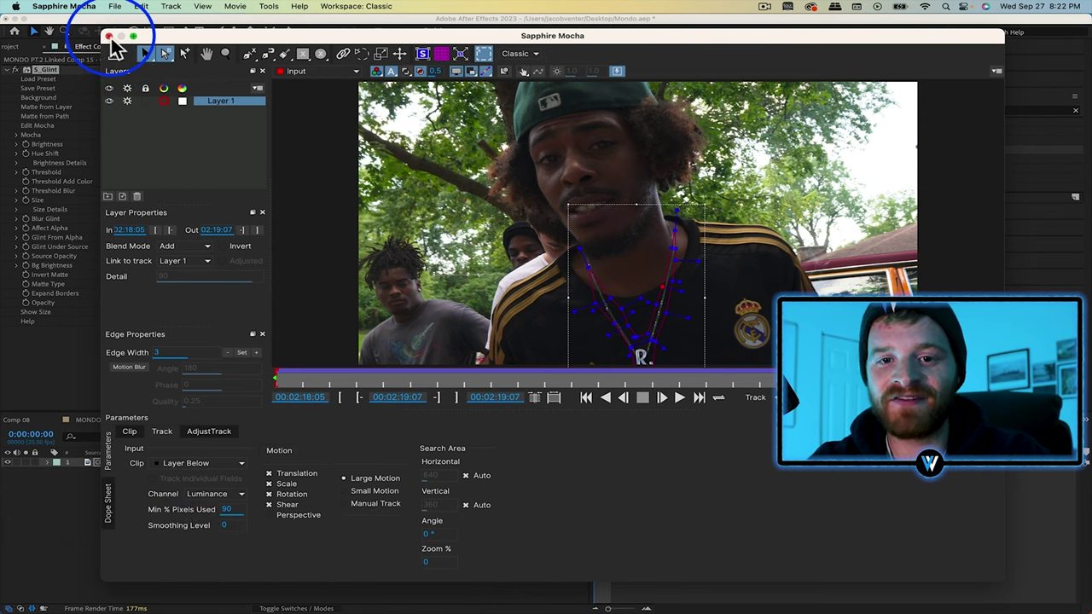
{"action": "left_click", "coordinate": [109, 36]}
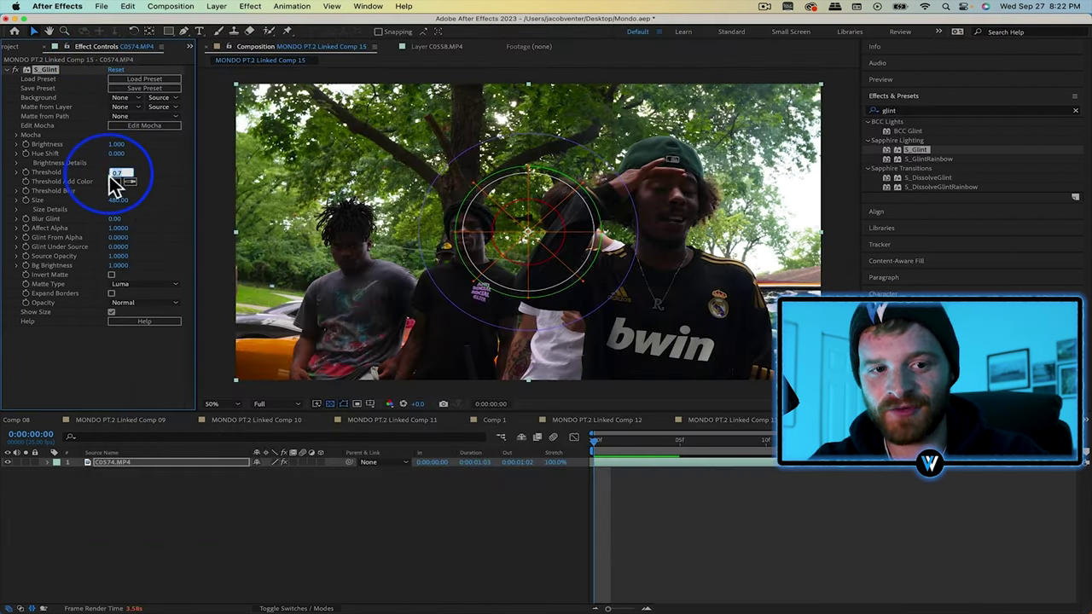
- Set S_Glint's threshold to 0, and load the Realistic Glint 2 preset from the preset browser
{"action": "left_click", "coordinate": [153, 175]}
{"action": "left_click_drag", "start_coordinate": [128, 179], "coordinate": [89, 183]}
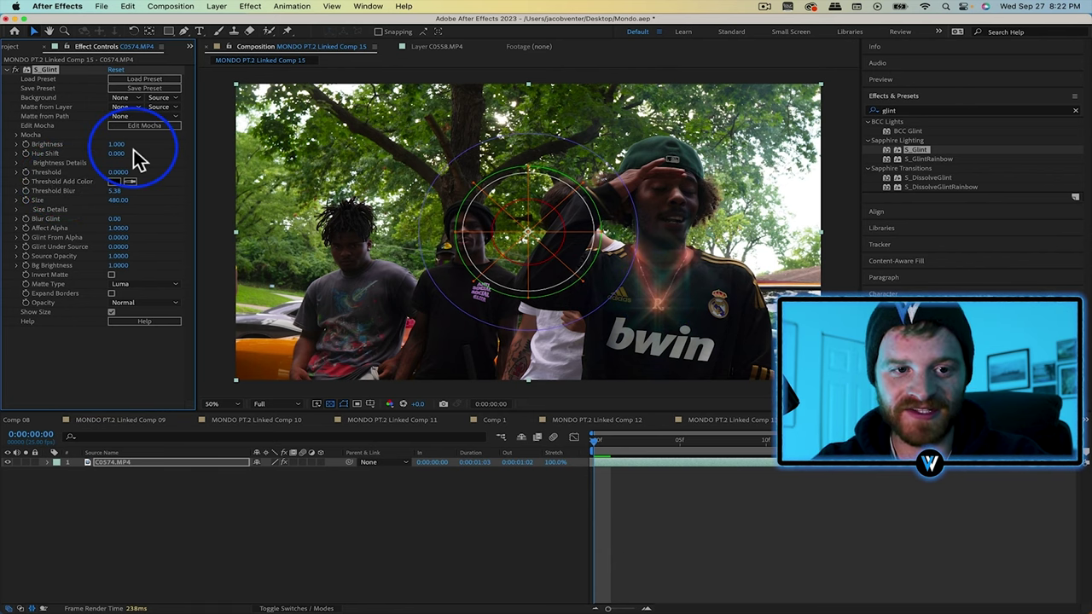
{"action": "left_click", "coordinate": [144, 78]}
{"action": "scroll", "coordinate": [346, 452], "scroll_direction": "down", "scroll_amount": 4}
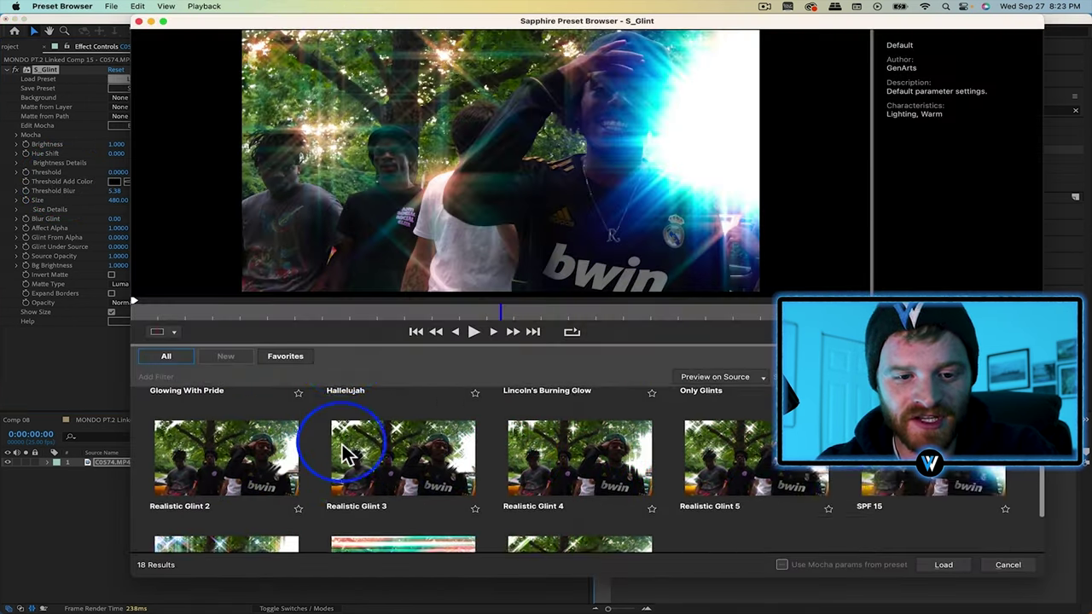
{"action": "scroll", "coordinate": [345, 453], "scroll_direction": "down", "scroll_amount": 2}
{"action": "left_click", "coordinate": [243, 456]}
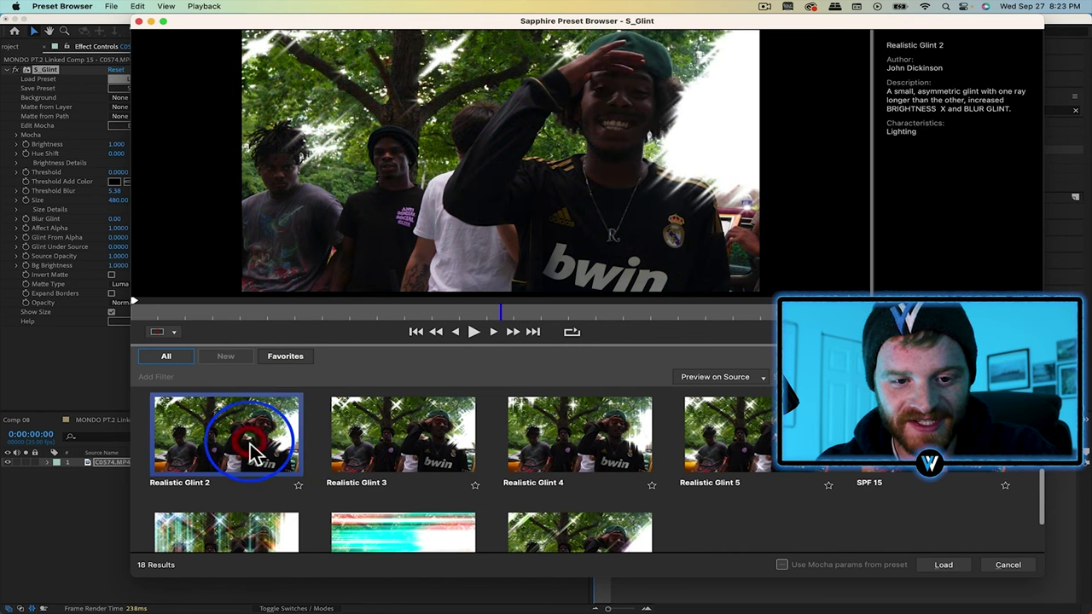
{"action": "left_click", "coordinate": [945, 566]}
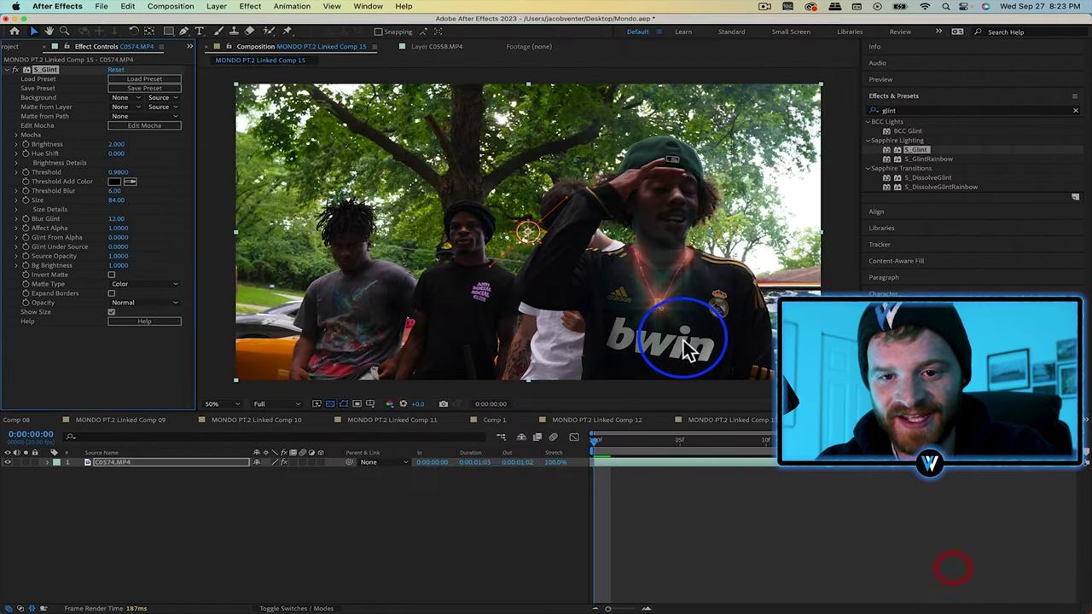
- Fine-tune S_Glint's threshold for the necklace glint, raising its keyframe at 0:00:00:00 to about 0.39
{"action": "left_click_drag", "start_coordinate": [94, 182], "coordinate": [108, 183]}
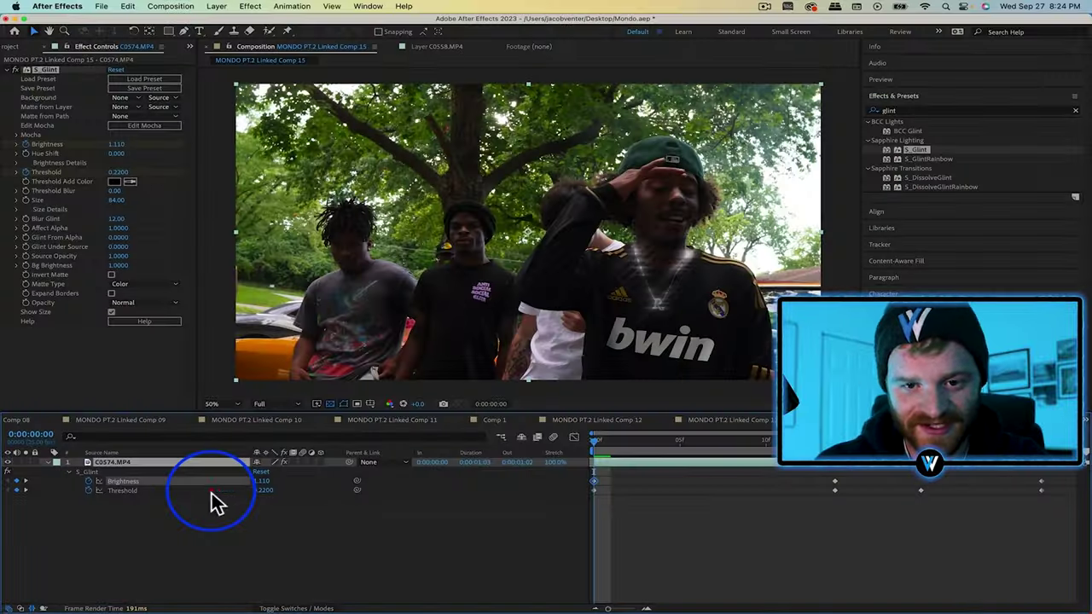
{"action": "left_click", "coordinate": [211, 492]}
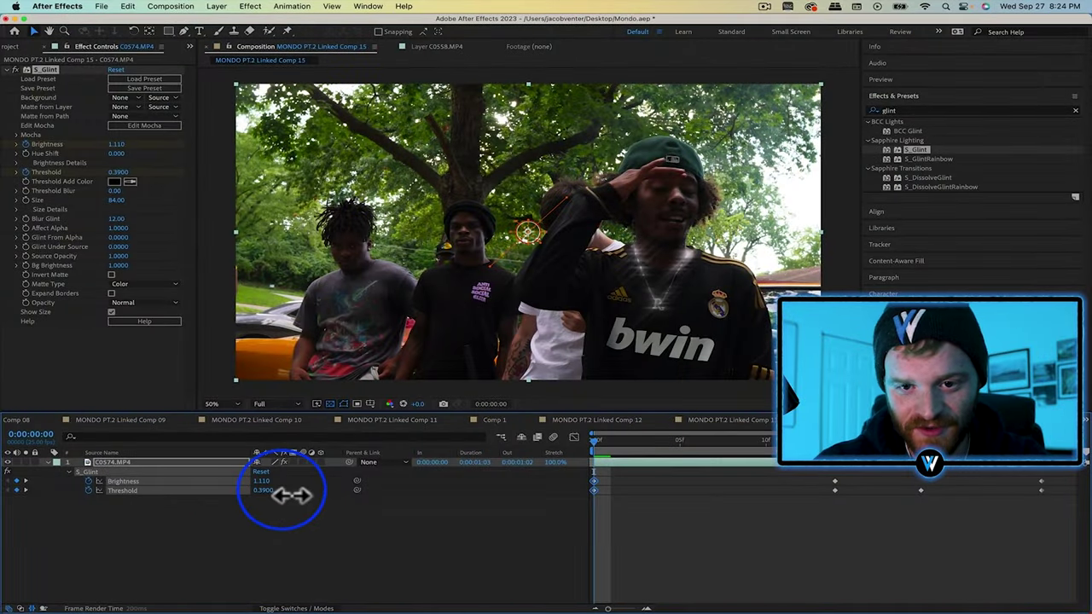
{"action": "left_click_drag", "start_coordinate": [292, 495], "coordinate": [304, 496]}
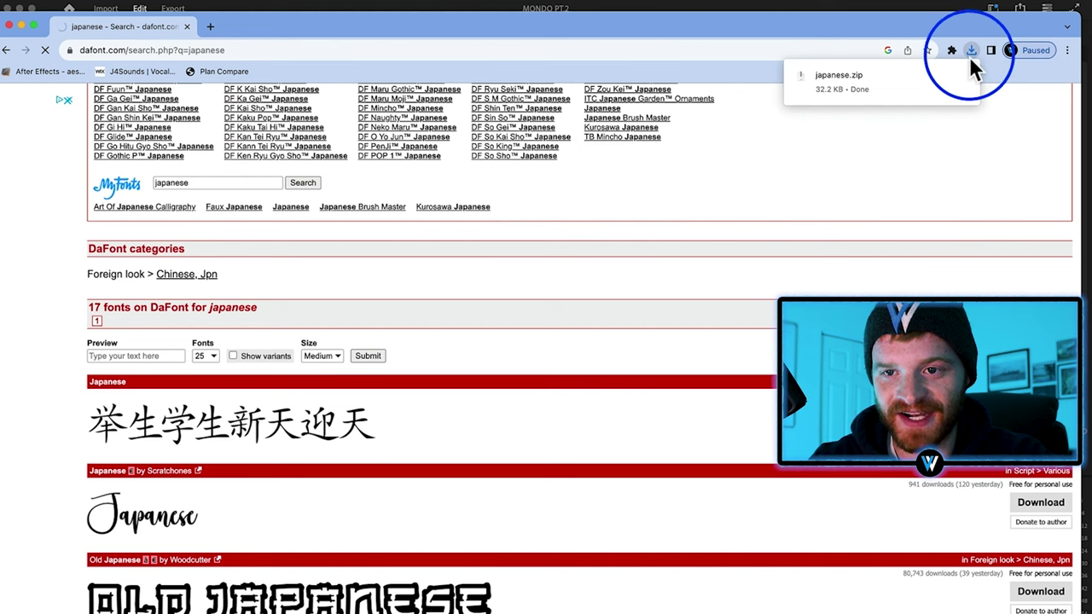
- Open the downloaded Japanese.ttf from the Downloads folder and install the Japanese font
{"action": "left_click", "coordinate": [948, 77]}
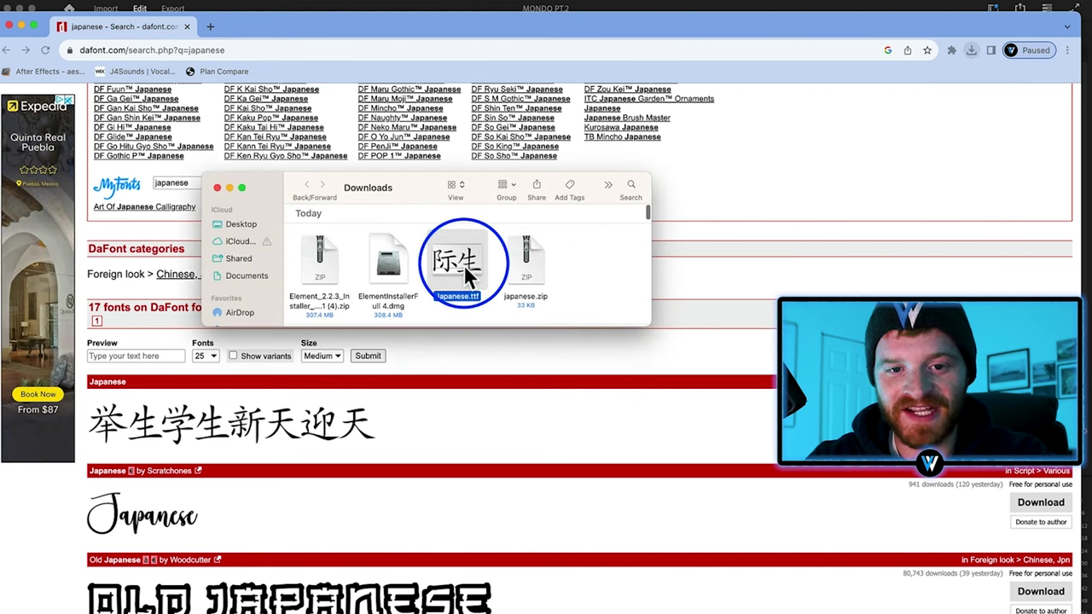
{"action": "right_click", "coordinate": [464, 264]}
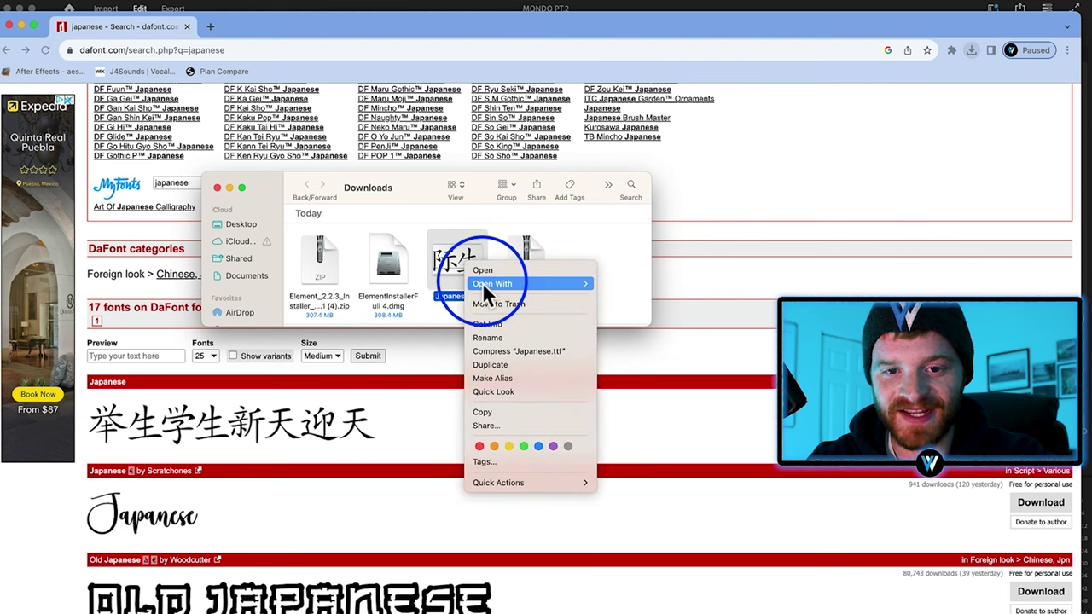
{"action": "mouse_move", "coordinate": [484, 284]}
{"action": "left_click", "coordinate": [637, 288]}
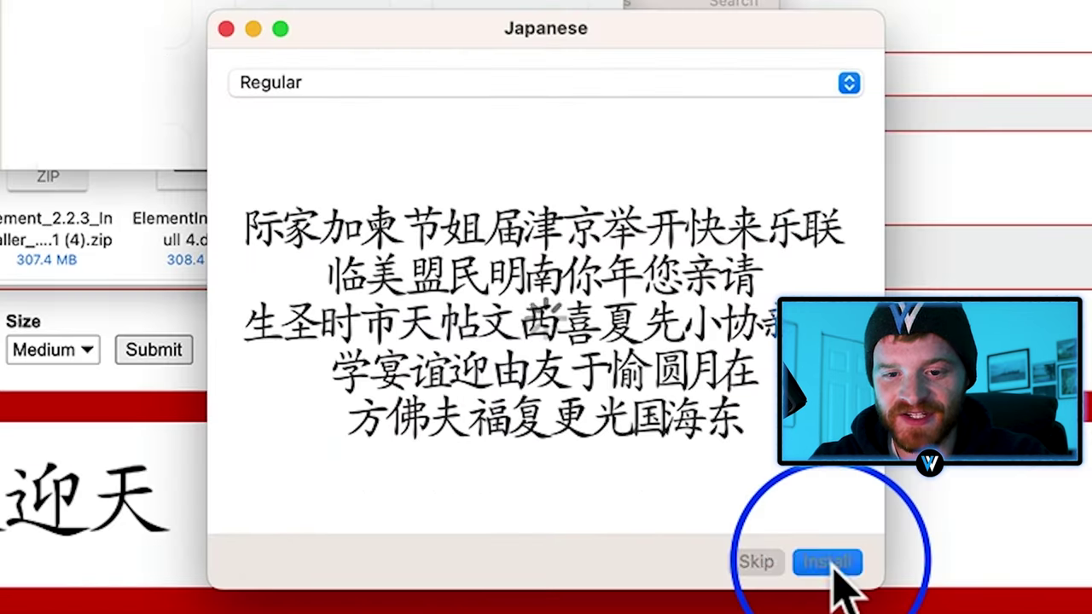
{"action": "left_click", "coordinate": [828, 562]}
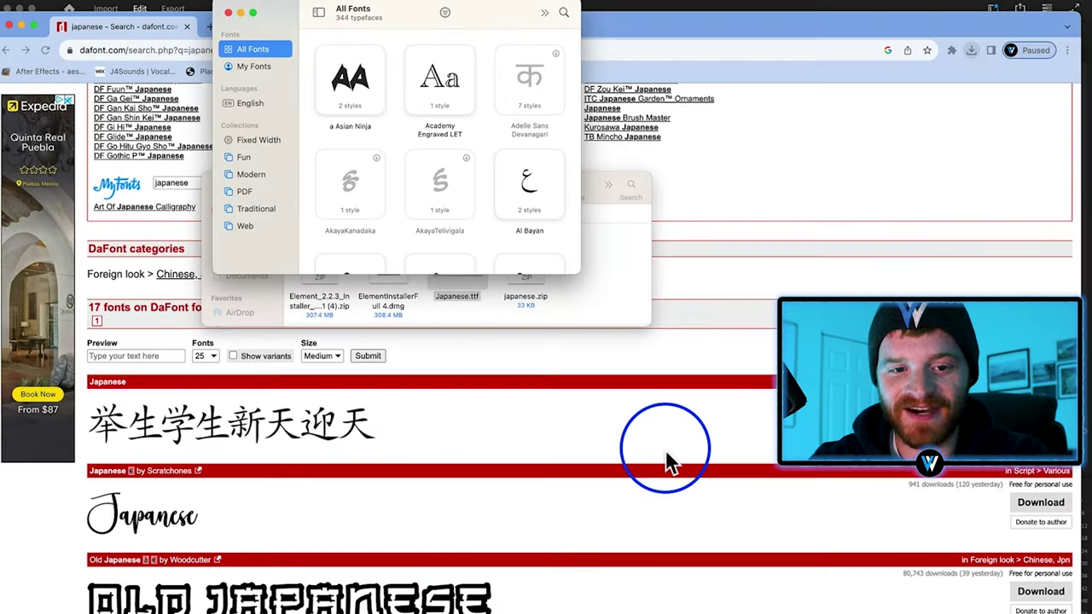
- Switch to Premiere Pro and replace the C0559.MP4 clip in the main 1 sequence with an After Effects composition
{"action": "mouse_move", "coordinate": [606, 613]}
{"action": "left_click", "coordinate": [701, 613]}
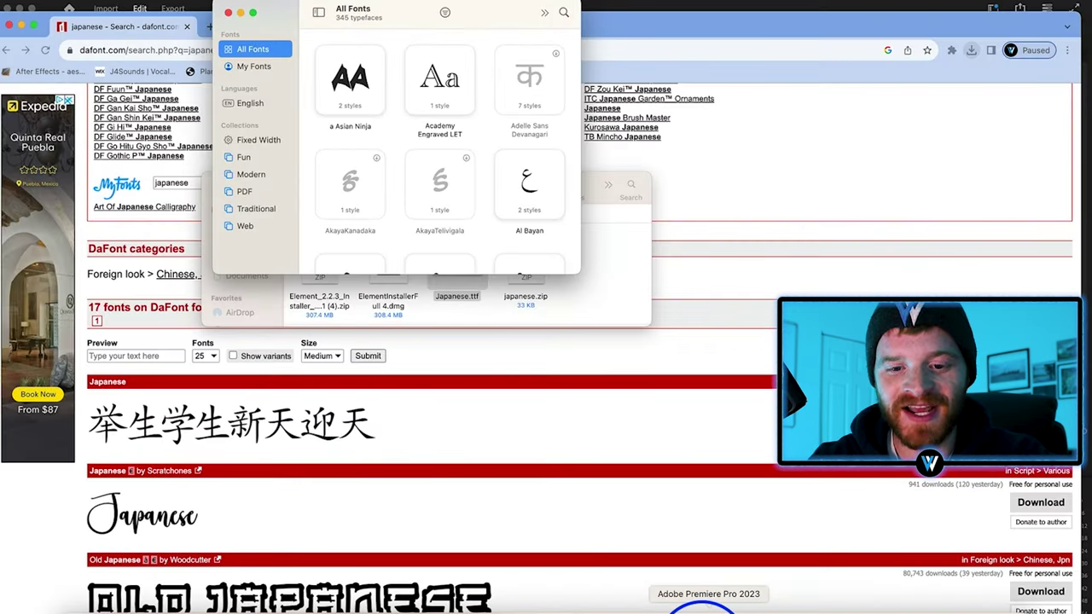
{"action": "left_click", "coordinate": [701, 610]}
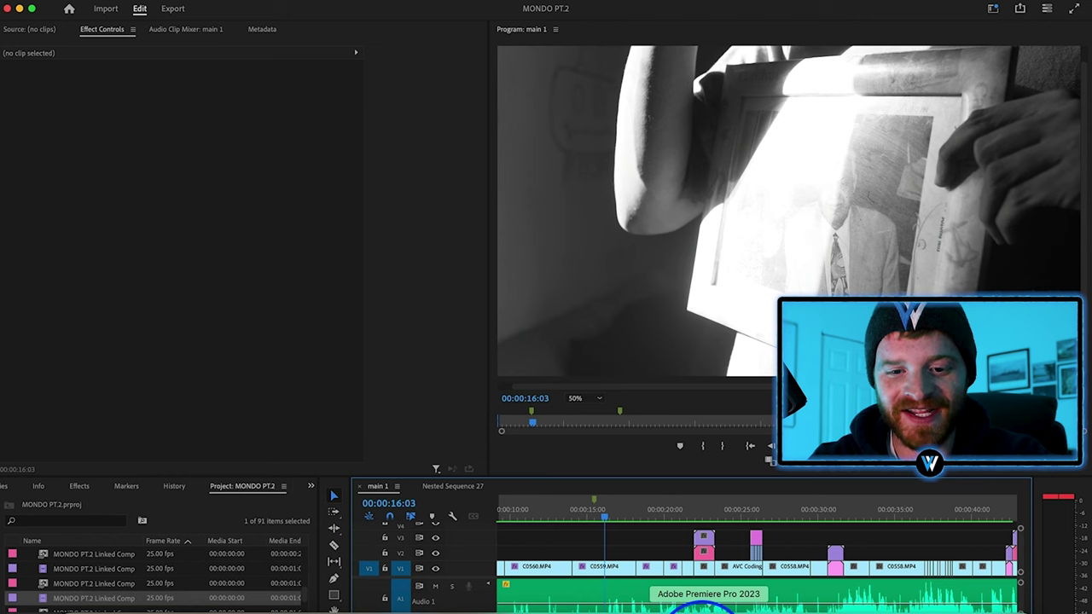
{"action": "left_click", "coordinate": [568, 507]}
{"action": "key", "text": "space"}
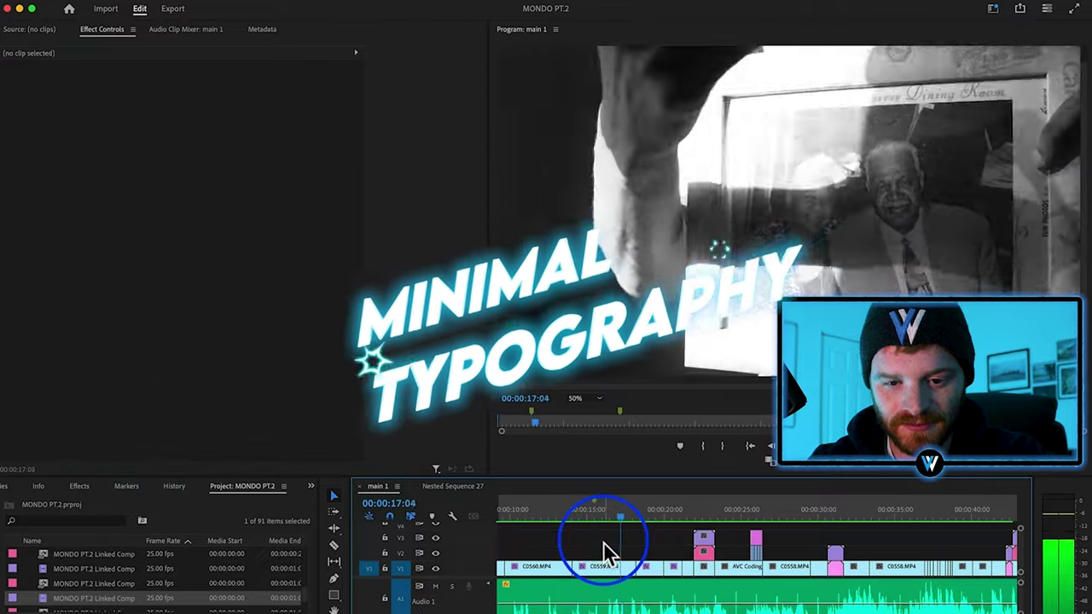
{"action": "key", "text": "space"}
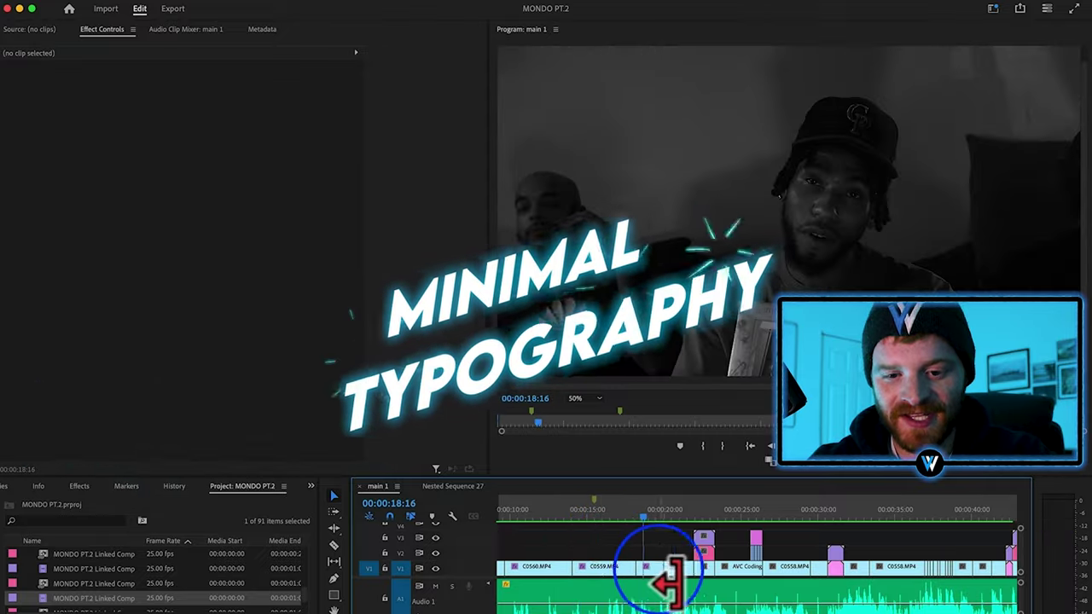
{"action": "left_click", "coordinate": [617, 565]}
{"action": "left_click_drag", "start_coordinate": [605, 565], "coordinate": [617, 556]}
{"action": "right_click", "coordinate": [617, 555]}
{"action": "left_click", "coordinate": [625, 183]}
- In the new linked composition, add a text layer reading THEY SAID, WHAT THEY SAID
{"action": "left_click", "coordinate": [217, 540]}
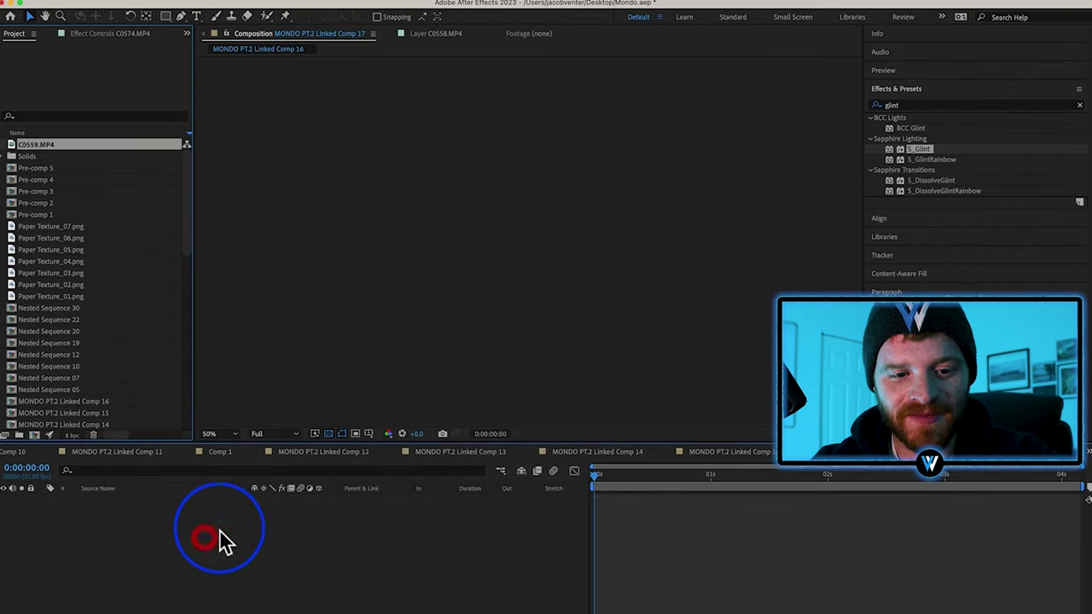
{"action": "mouse_move", "coordinate": [337, 509]}
{"action": "left_click", "coordinate": [431, 531]}
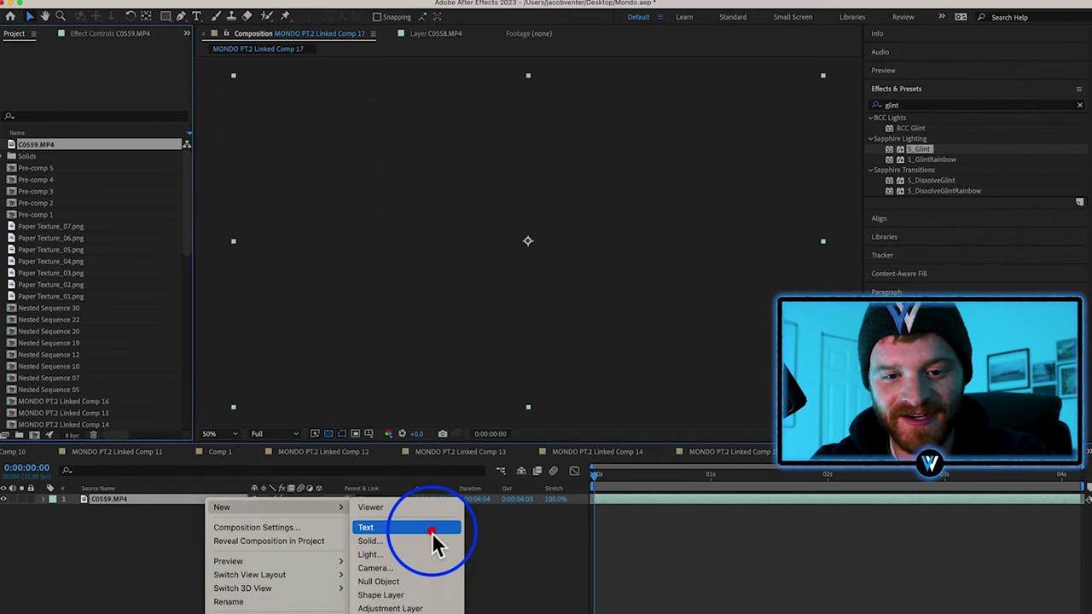
{"action": "type", "text": "TH"}
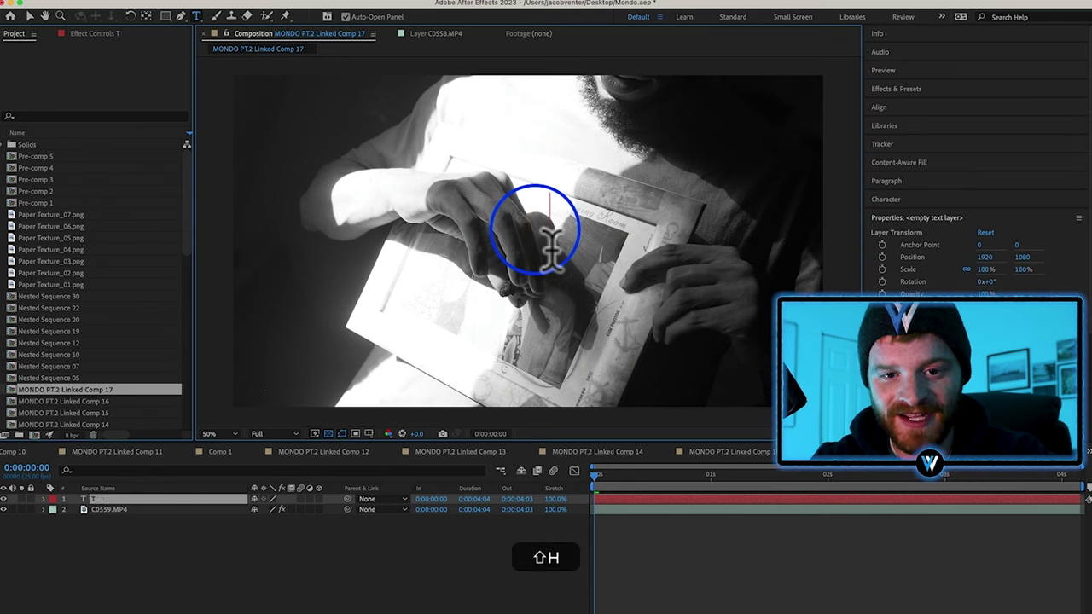
{"action": "type", "text": "EY SAID, E"}
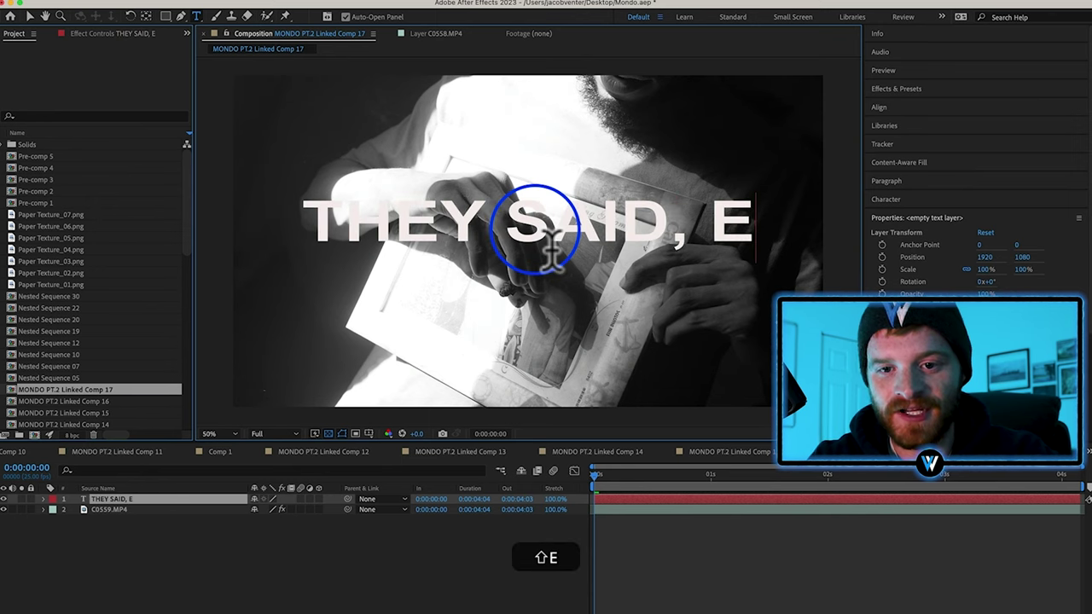
{"action": "key", "text": "BackSpace"}
{"action": "type", "text": "WH"}
- Shrink the THEY SAID, WHAT THEY SAID text to fit inside the frame and give it a yellow-orange fill
{"action": "triple_click", "coordinate": [535, 232]}
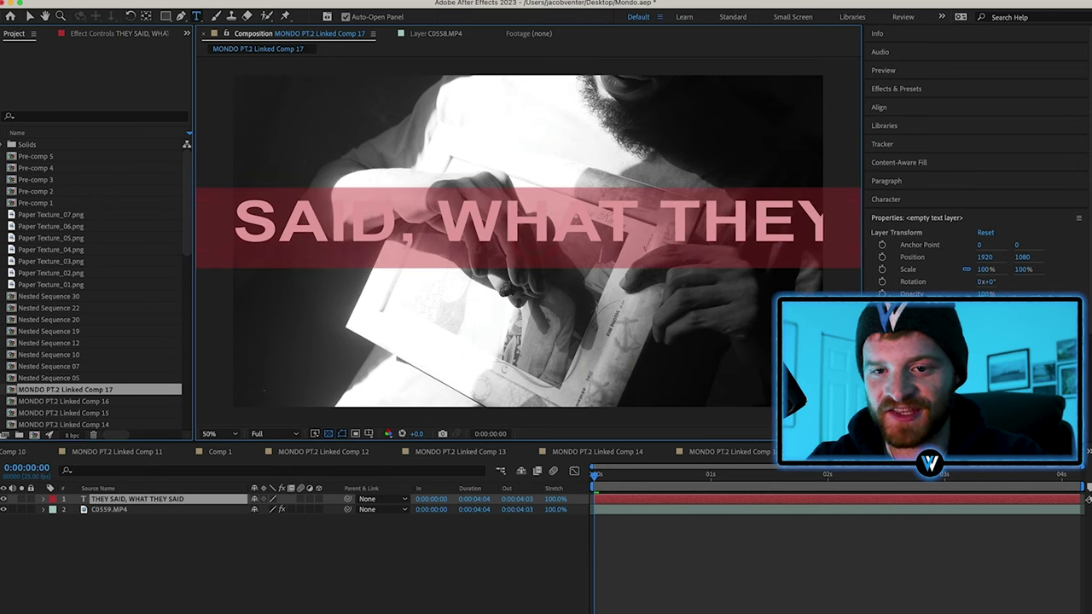
{"action": "left_click_drag", "start_coordinate": [896, 375], "coordinate": [766, 375]}
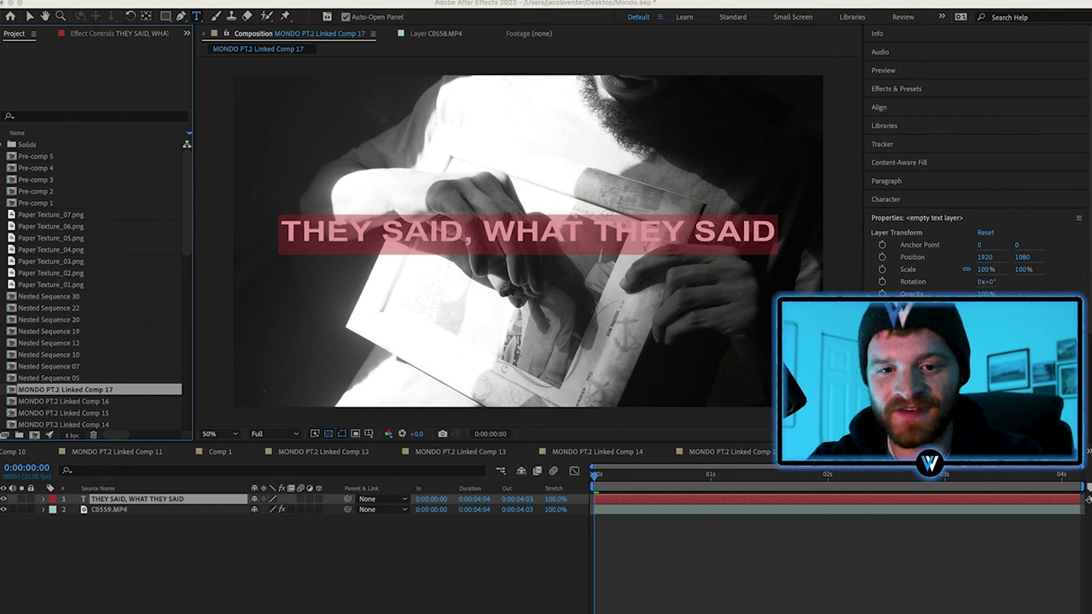
{"action": "left_click", "coordinate": [883, 401]}
{"action": "left_click", "coordinate": [767, 439]}
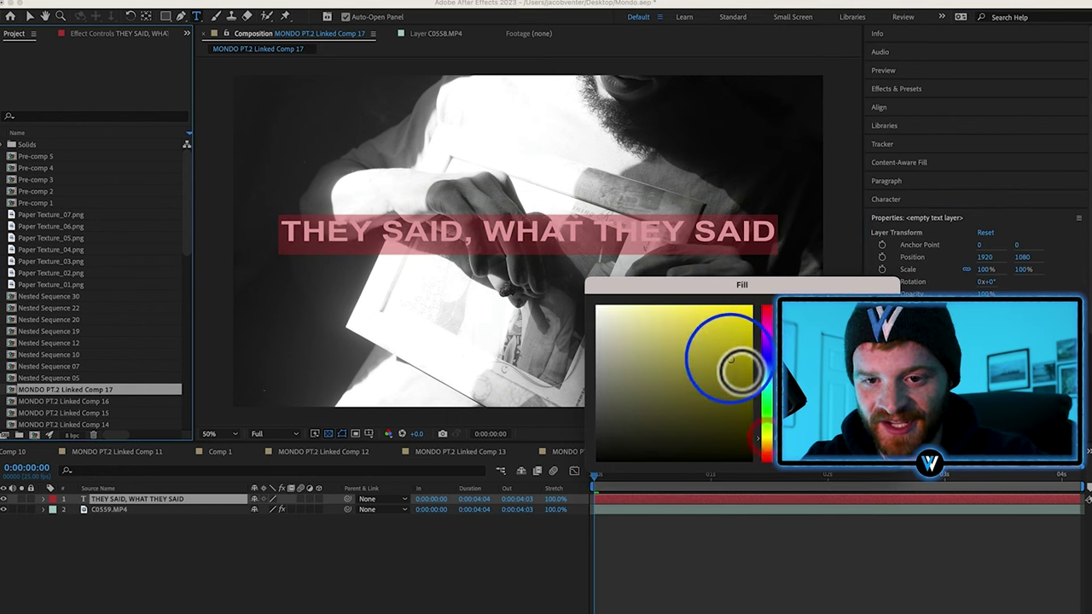
{"action": "left_click_drag", "start_coordinate": [731, 360], "coordinate": [755, 322]}
{"action": "left_click", "coordinate": [864, 309]}
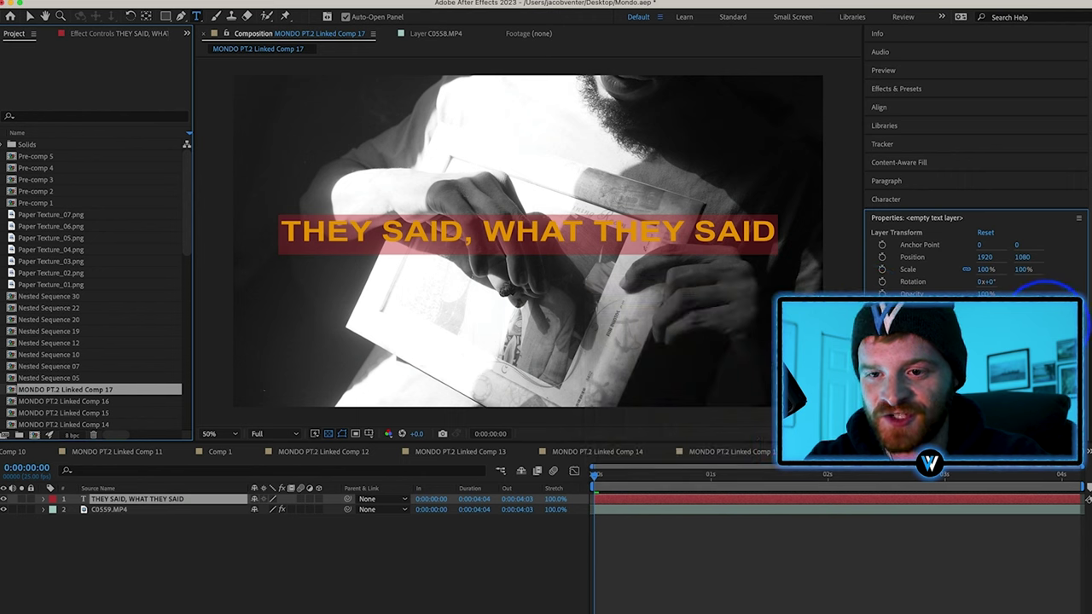
- Change the caption's font to Japanese, reduce its size, and place it along the frame's lower edge
{"action": "left_click", "coordinate": [1044, 331]}
{"action": "type", "text": "p3"}
{"action": "key", "text": "BackSpace"}
{"action": "left_click_drag", "start_coordinate": [904, 360], "coordinate": [863, 360]}
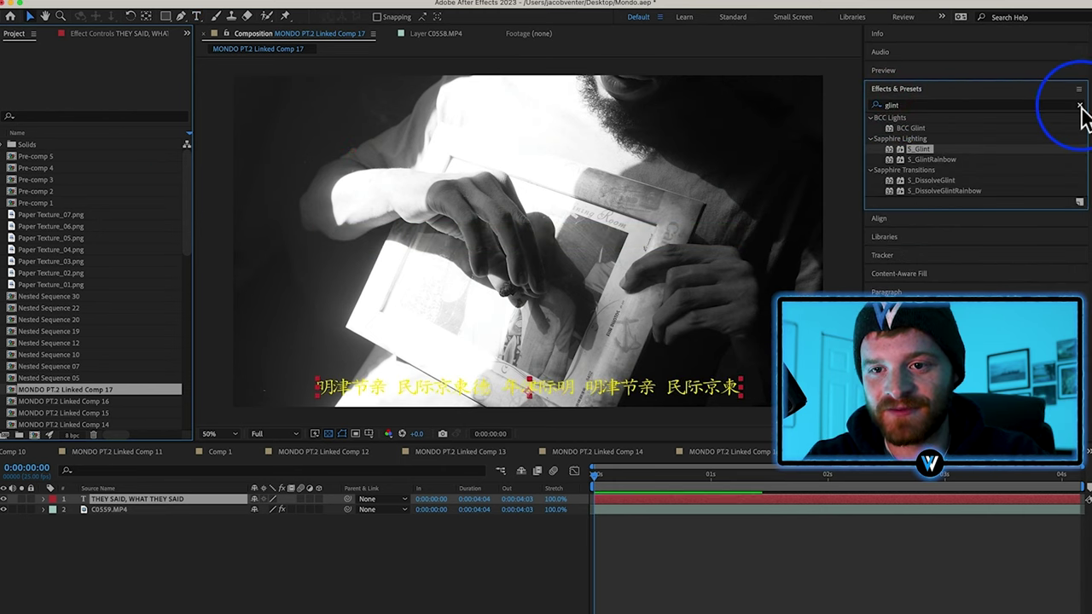
- Apply a Fade Up preset from the Animate In text presets to the caption layer at the start of the composition
{"action": "left_click", "coordinate": [1079, 106]}
{"action": "left_click", "coordinate": [869, 117]}
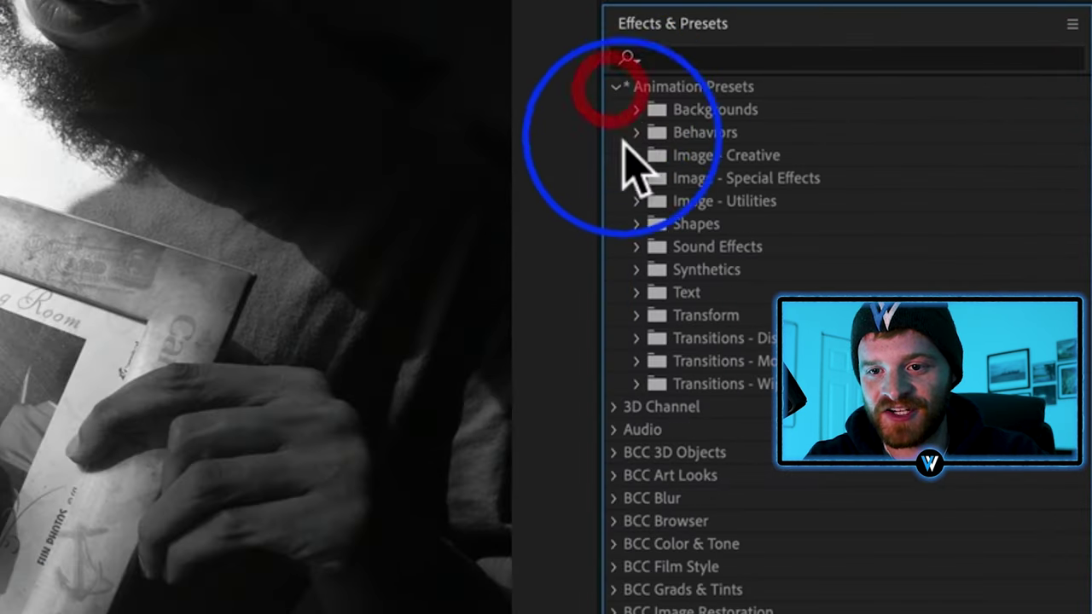
{"action": "left_click", "coordinate": [629, 293]}
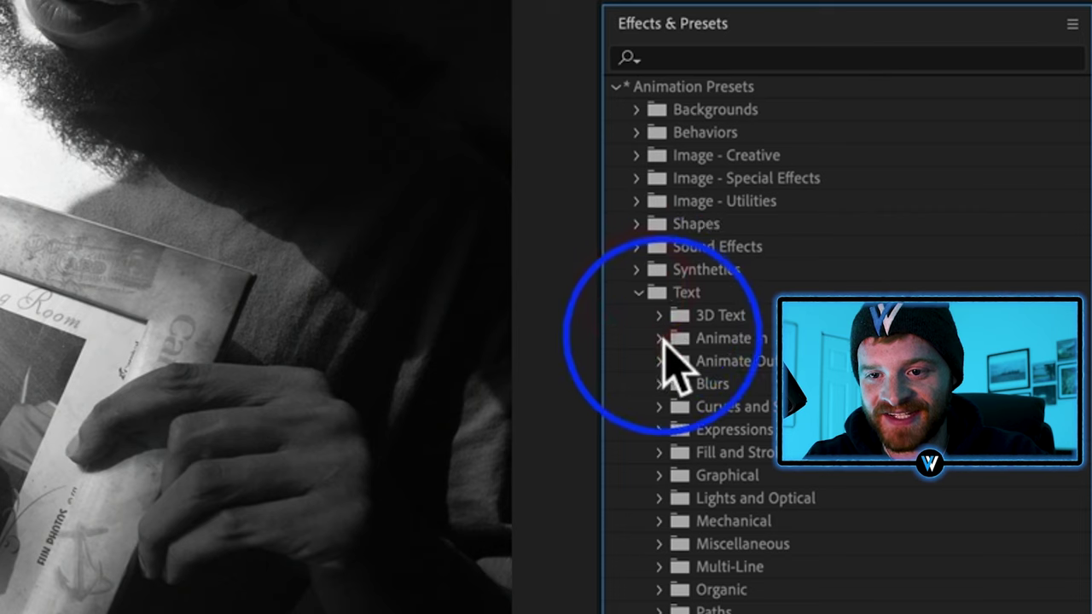
{"action": "left_click", "coordinate": [662, 339]}
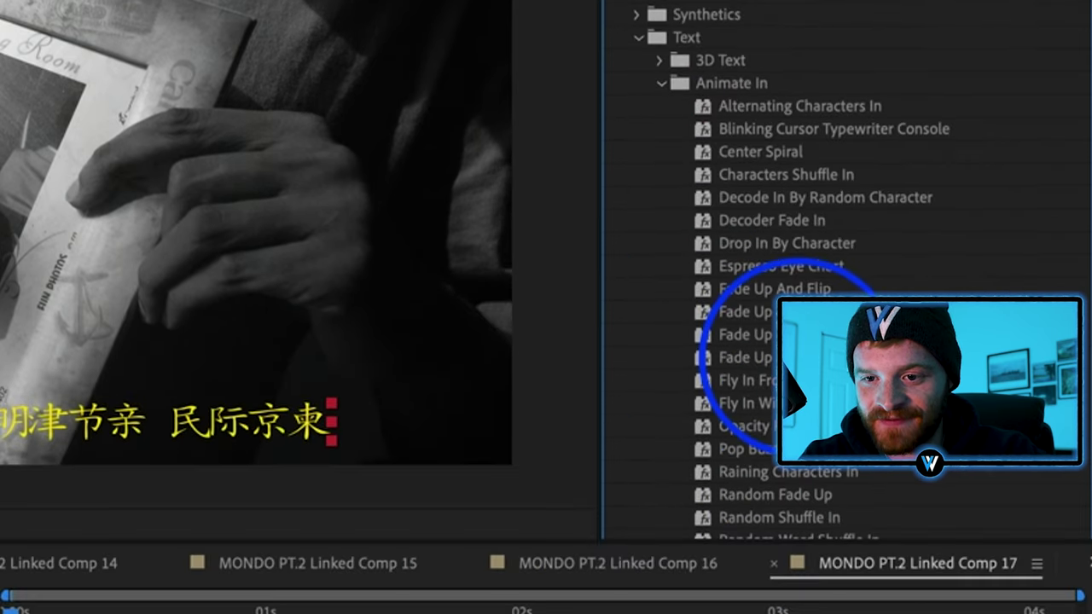
{"action": "left_click_drag", "start_coordinate": [798, 357], "coordinate": [624, 439]}
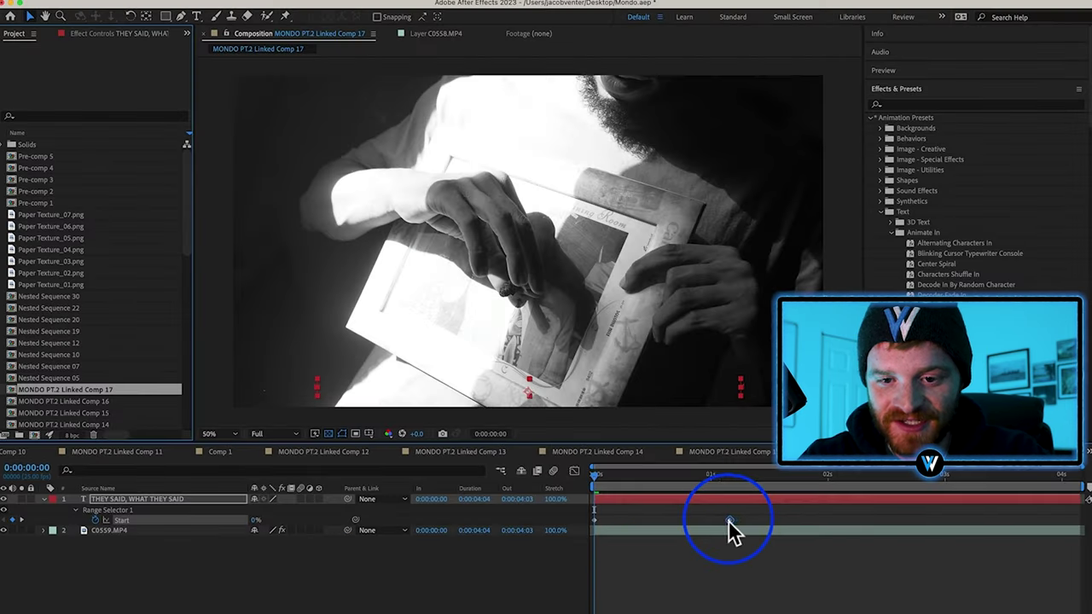
- Slow the caption's fade-in by moving the Range Selector's second Start keyframe to about 1.5 seconds, and preview it
{"action": "left_click_drag", "start_coordinate": [708, 522], "coordinate": [771, 521]}
{"action": "left_click", "coordinate": [678, 478]}
{"action": "left_click_drag", "start_coordinate": [678, 476], "coordinate": [751, 488]}
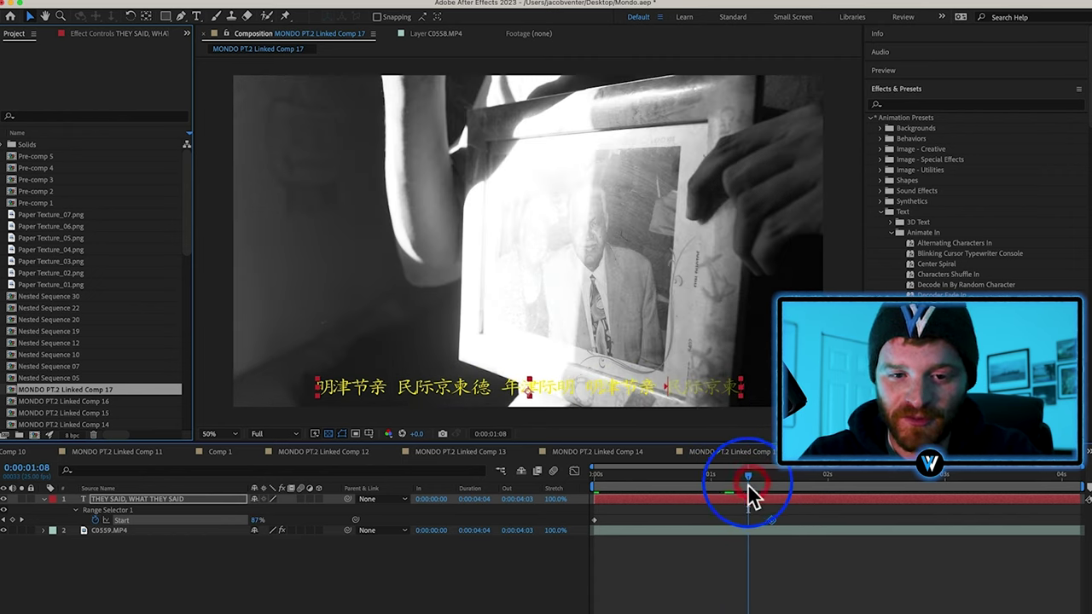
{"action": "left_click", "coordinate": [53, 503]}
{"action": "left_click", "coordinate": [43, 500]}
- Apply the Wiggle - position preset to the caption layer and set its wiggle amount to 35 pixels
{"action": "left_click", "coordinate": [141, 500]}
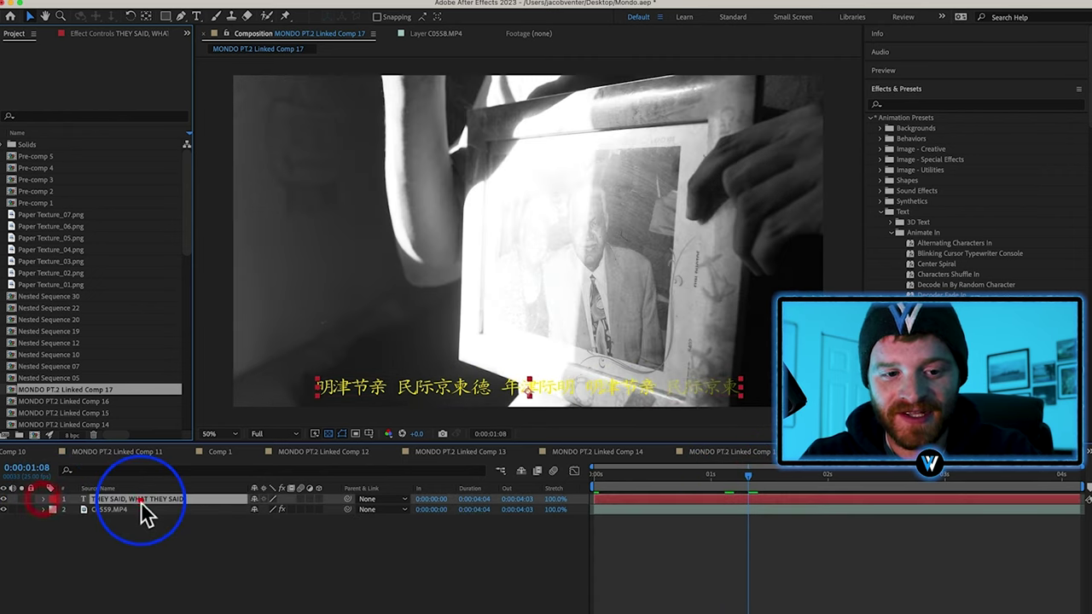
{"action": "left_click", "coordinate": [953, 104]}
{"action": "type", "text": "po"}
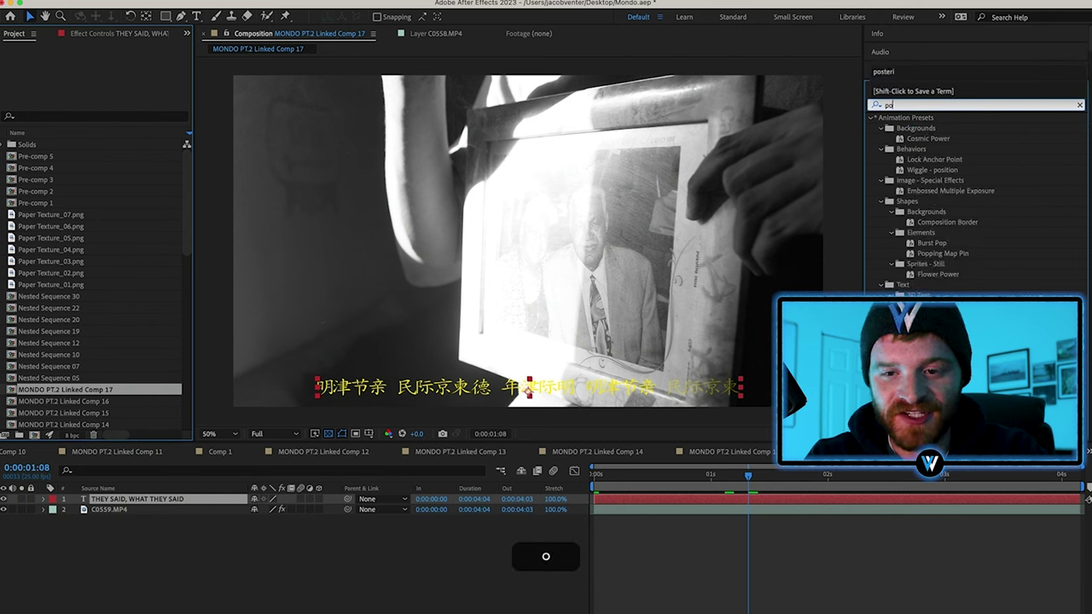
{"action": "type", "text": "sition"}
{"action": "left_click", "coordinate": [939, 139]}
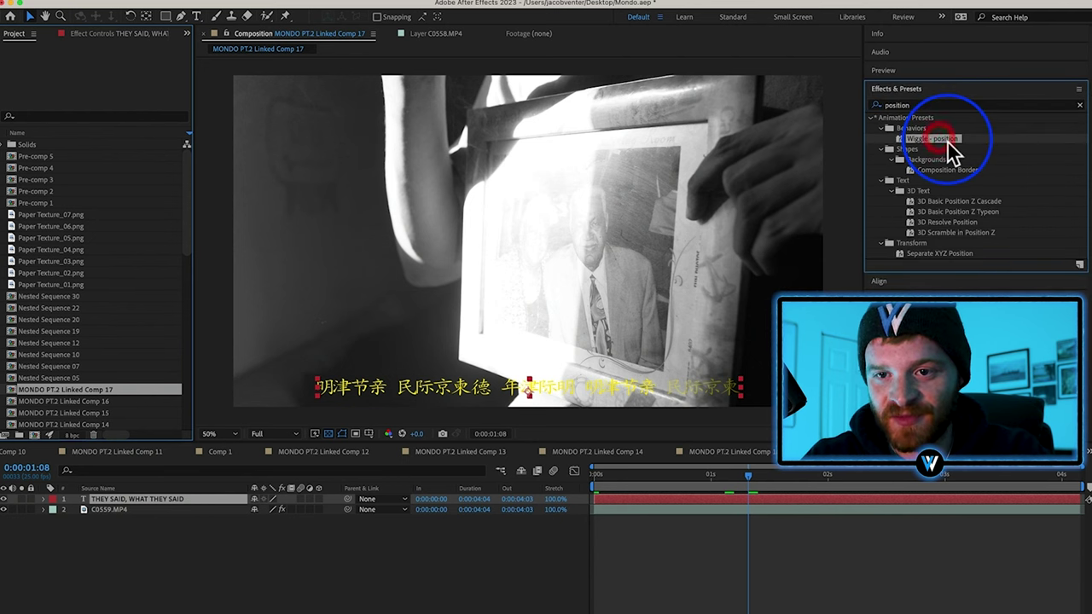
{"action": "left_click_drag", "start_coordinate": [956, 147], "coordinate": [616, 499]}
{"action": "left_click", "coordinate": [110, 80]}
{"action": "type", "text": "35"}
{"action": "key", "text": "Return"}
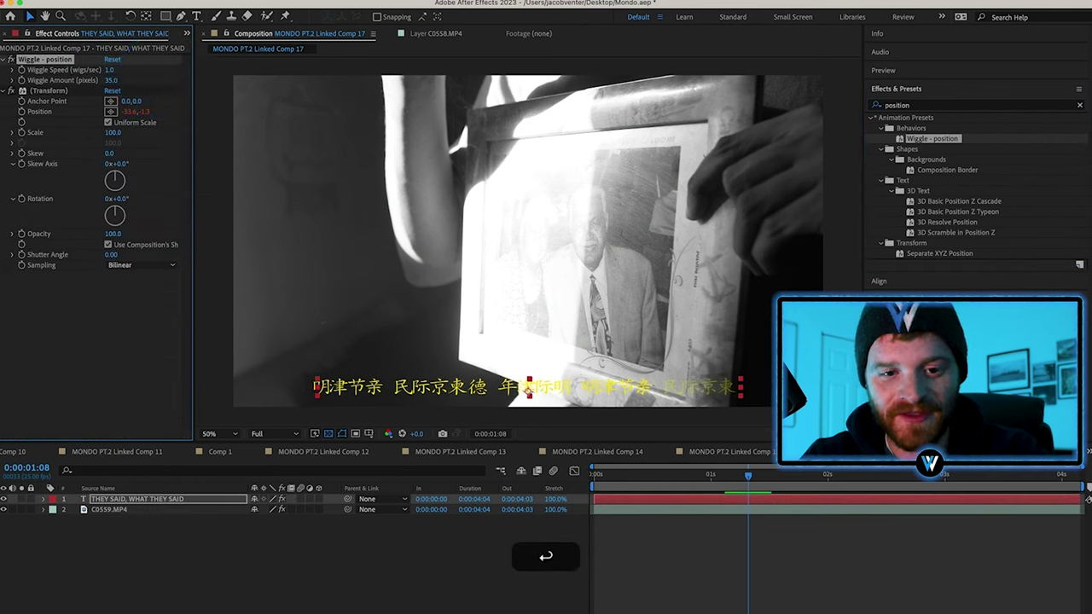
- Add Deep Glow to the caption layer with a radius of 200 and an exposure of 0.83
{"action": "left_click", "coordinate": [954, 105]}
{"action": "type", "text": "deep"}
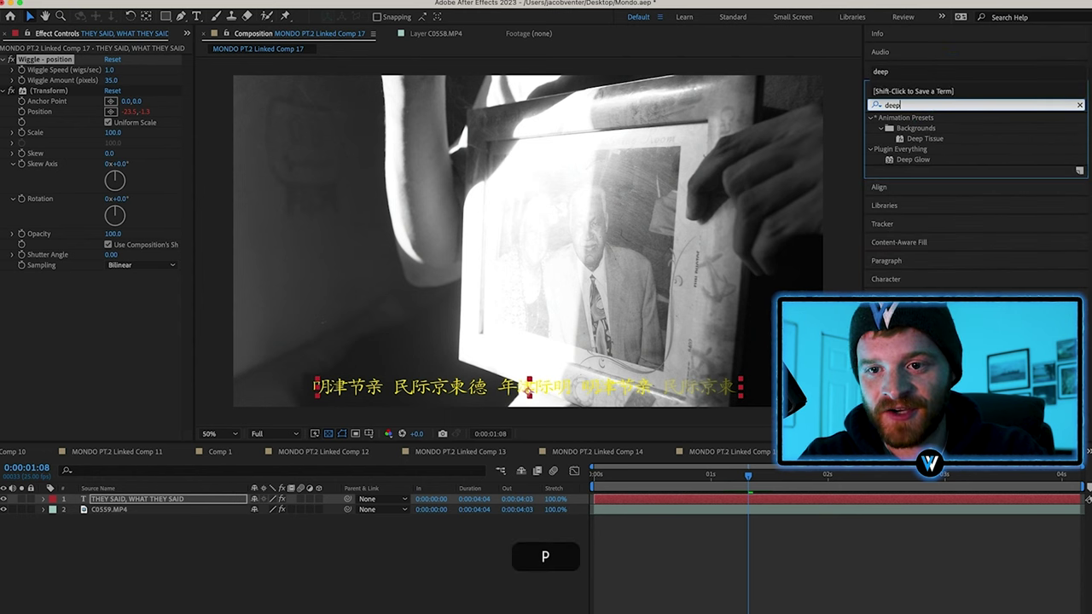
{"action": "double_click", "coordinate": [913, 159]}
{"action": "left_click", "coordinate": [114, 296]}
{"action": "type", "text": "200"}
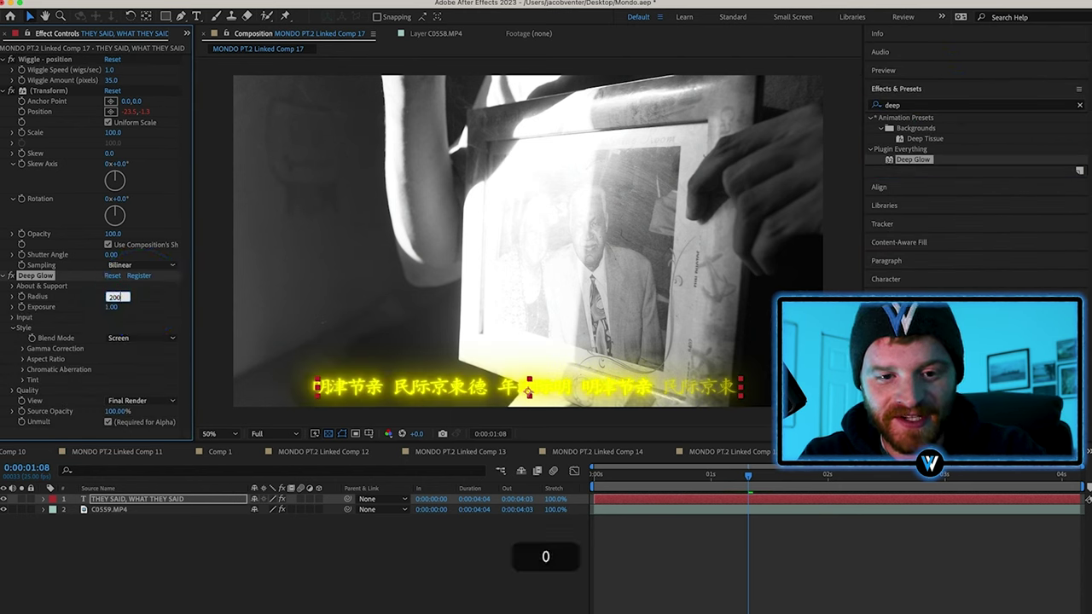
{"action": "left_click_drag", "start_coordinate": [111, 308], "coordinate": [98, 307]}
- Search the effects for a flicker effect for the caption layer
{"action": "left_click", "coordinate": [924, 104]}
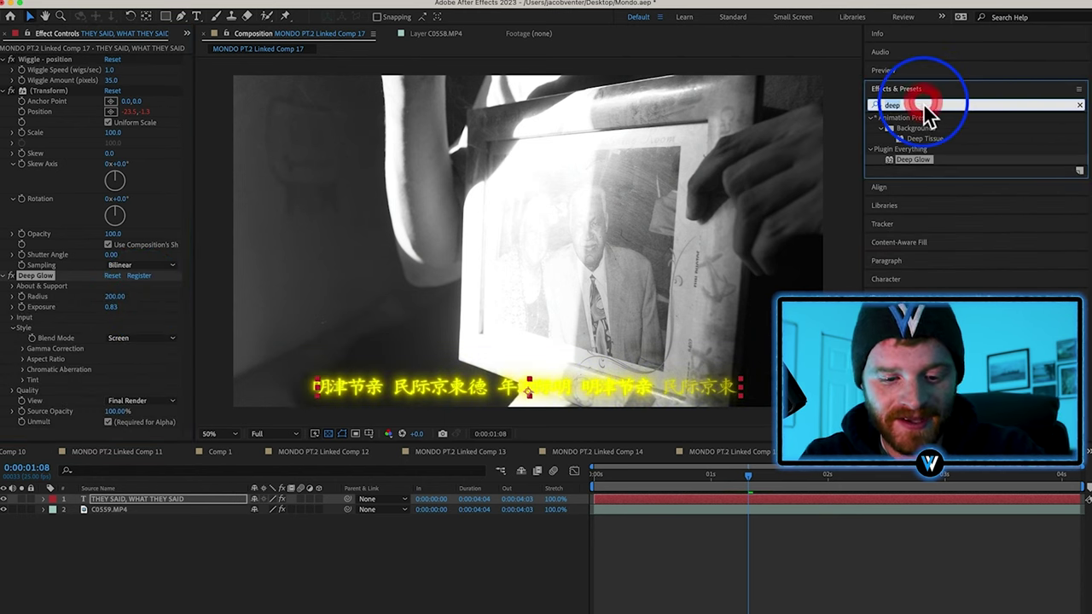
{"action": "type", "text": "sa"}
{"action": "key", "text": "BackSpace"}
{"action": "type", "text": "fli"}
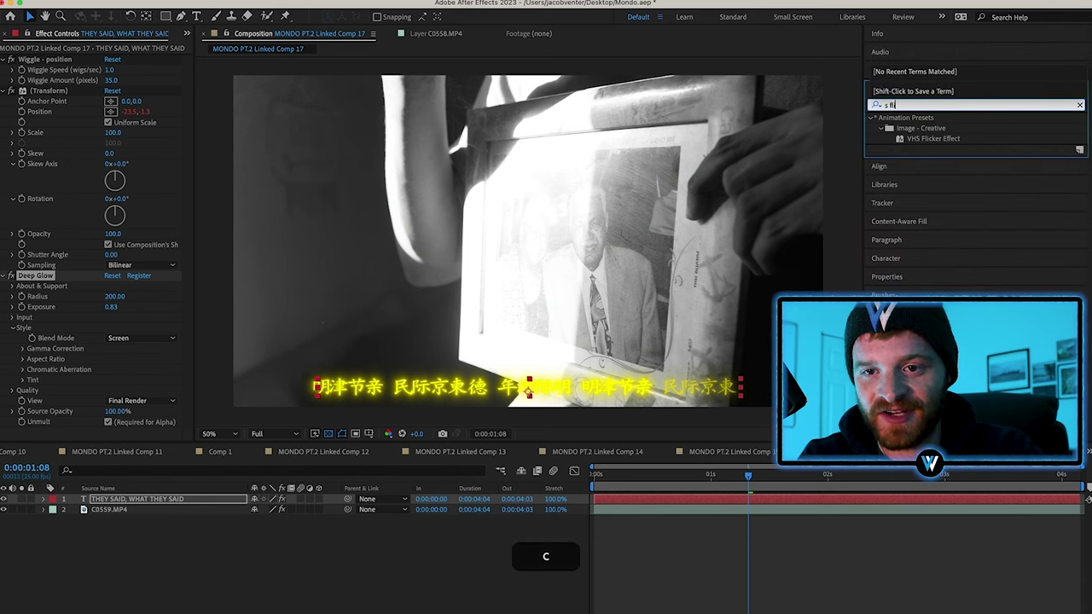
{"action": "type", "text": "ck"}
{"action": "key", "text": "BackSpace"}
{"action": "key", "text": "BackSpace"}
{"action": "key", "text": "BackSpace"}
{"action": "key", "text": "BackSpace"}
{"action": "key", "text": "BackSpace"}
{"action": "key", "text": "BackSpace"}
{"action": "key", "text": "BackSpace"}
{"action": "type", "text": "flick"}
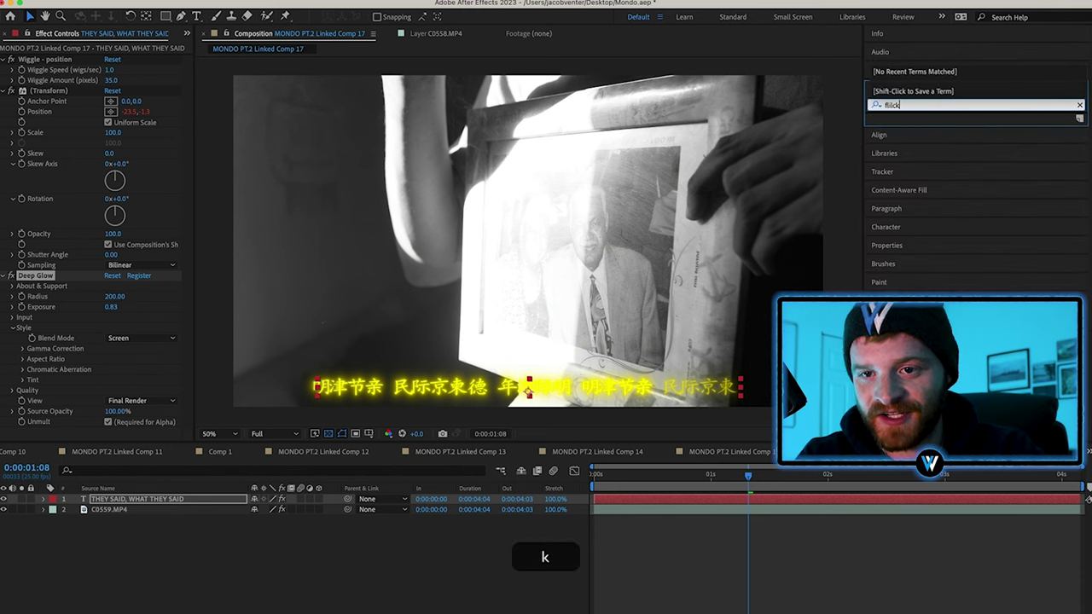
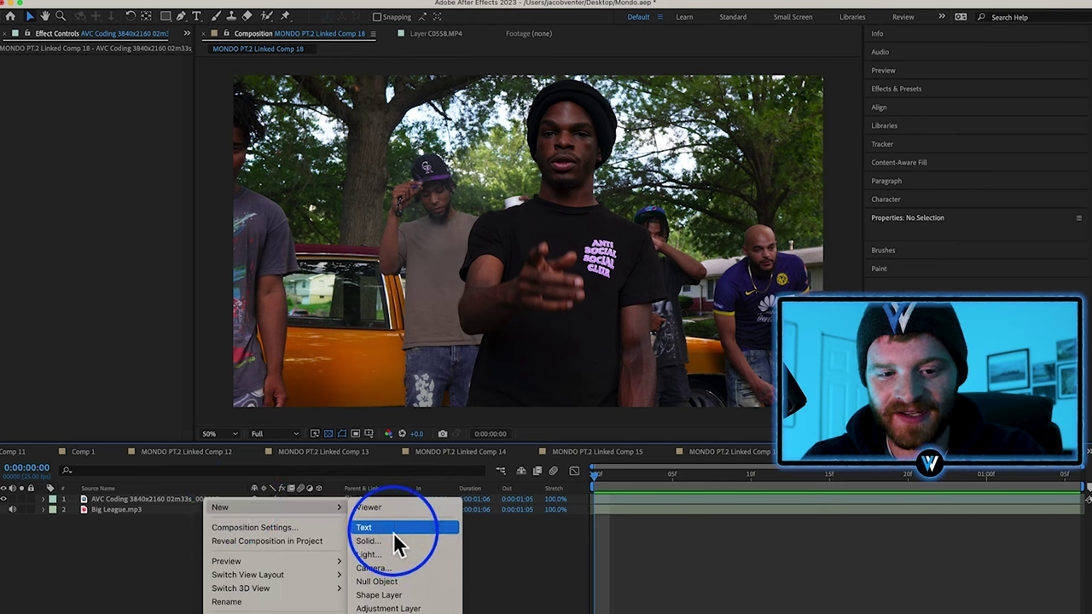
- Add a text layer reading NOW in MONDO PT.2 Linked Comp 18 and change its font to a wide sans-serif
{"action": "left_click", "coordinate": [392, 528]}
{"action": "type", "text": "NOW"}
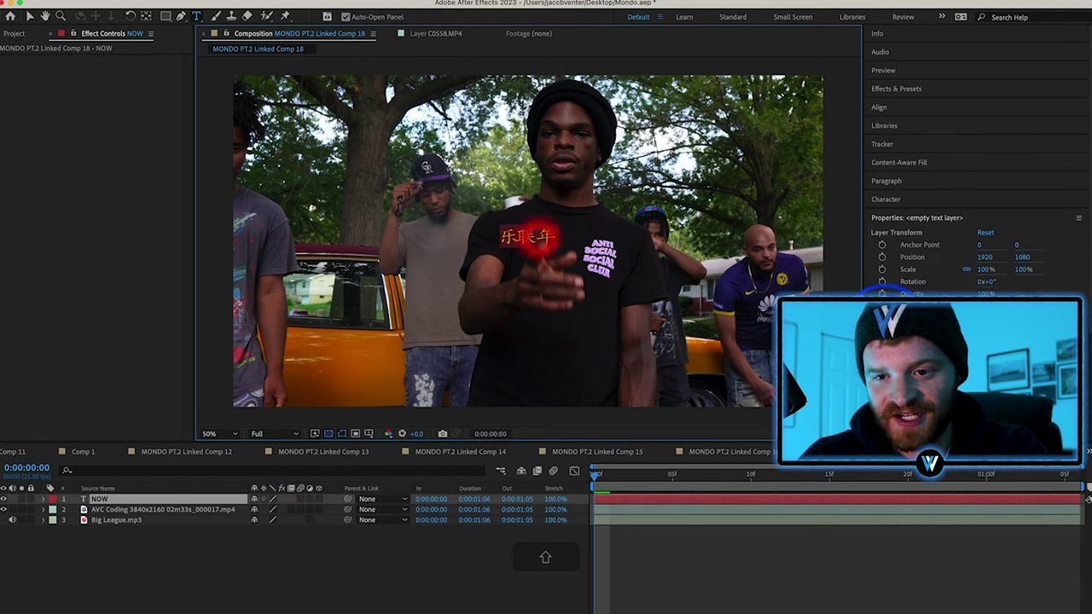
{"action": "left_click", "coordinate": [1045, 328]}
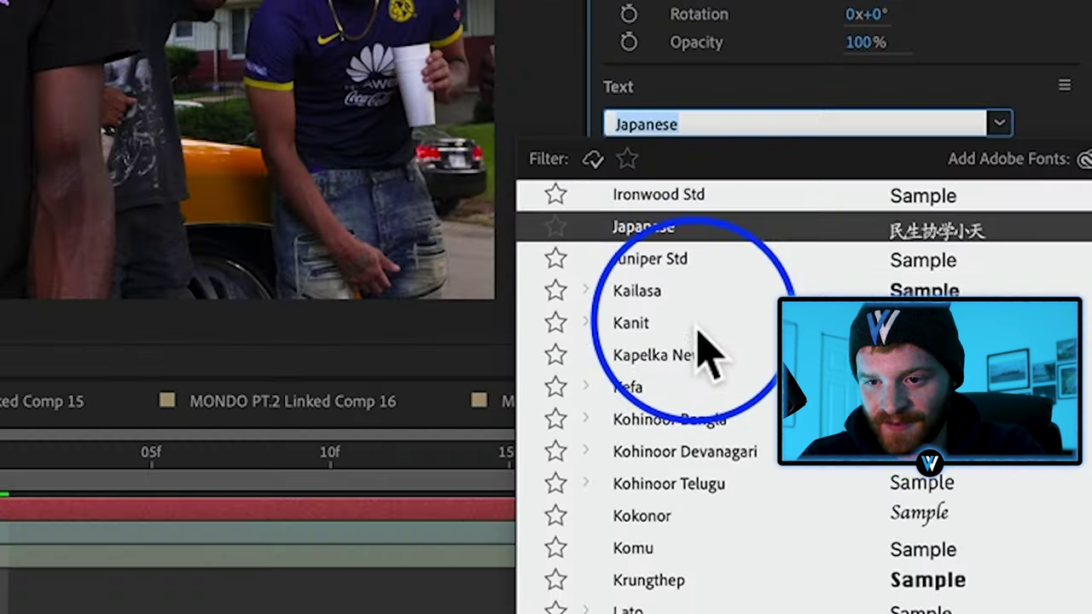
{"action": "scroll", "coordinate": [922, 426], "scroll_direction": "up", "scroll_amount": 5}
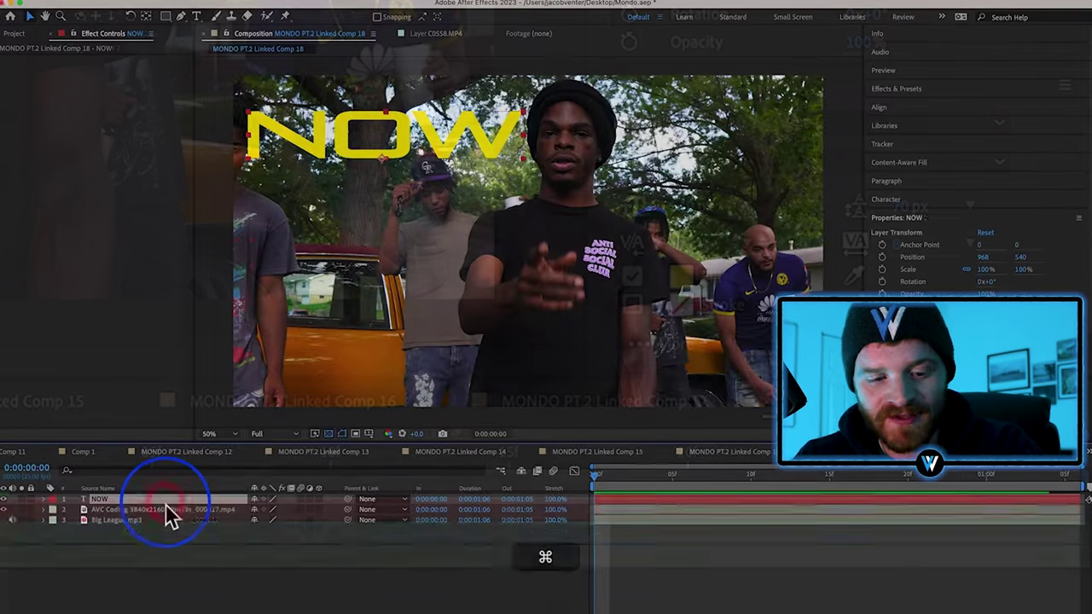
- Duplicate the NOW text layer and arrange the copies across the frame as SHE, TAKING, OFF, HER and CLOTHES
{"action": "key", "text": "super+d"}
{"action": "left_click_drag", "start_coordinate": [427, 184], "coordinate": [739, 152]}
{"action": "double_click", "coordinate": [741, 154]}
{"action": "type", "text": "SHE"}
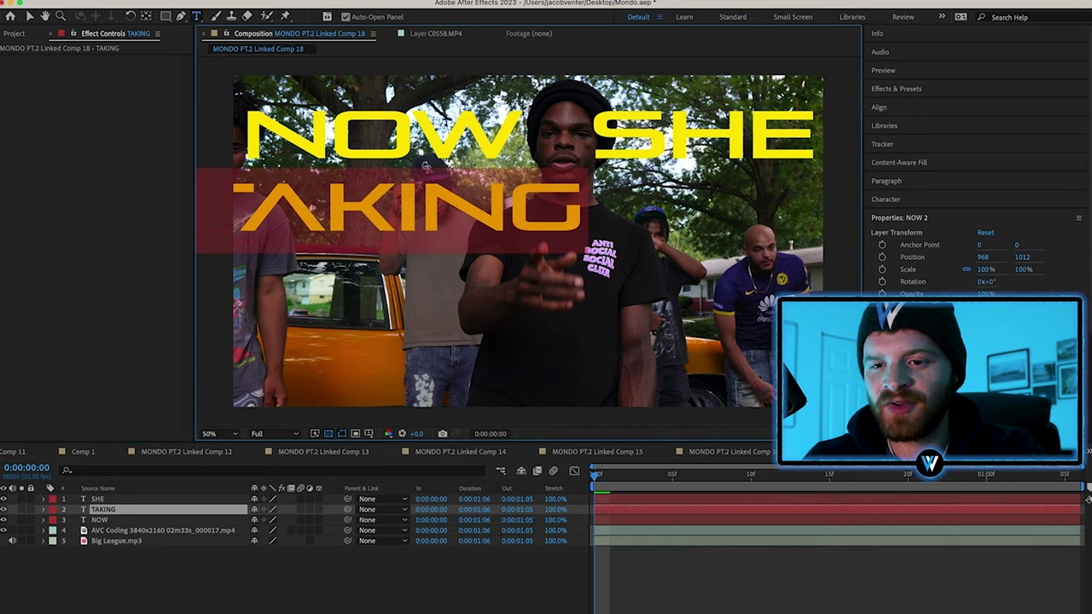
{"action": "left_click_drag", "start_coordinate": [896, 375], "coordinate": [920, 376]}
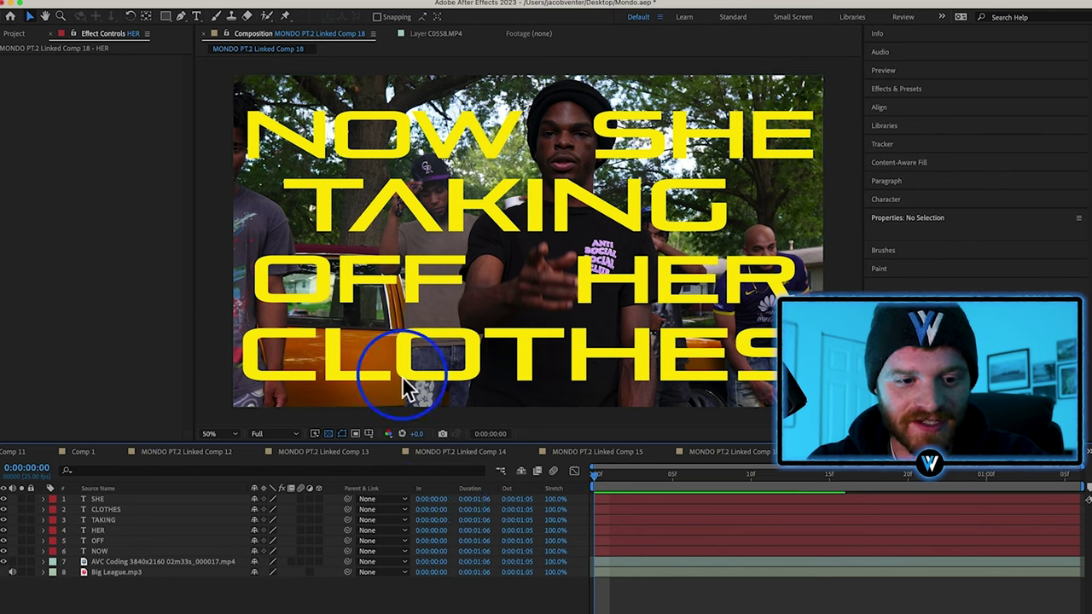
- Apply the Wiggle - position preset to the text layers and trim their starts so the words come in one after another
{"action": "left_click", "coordinate": [936, 228]}
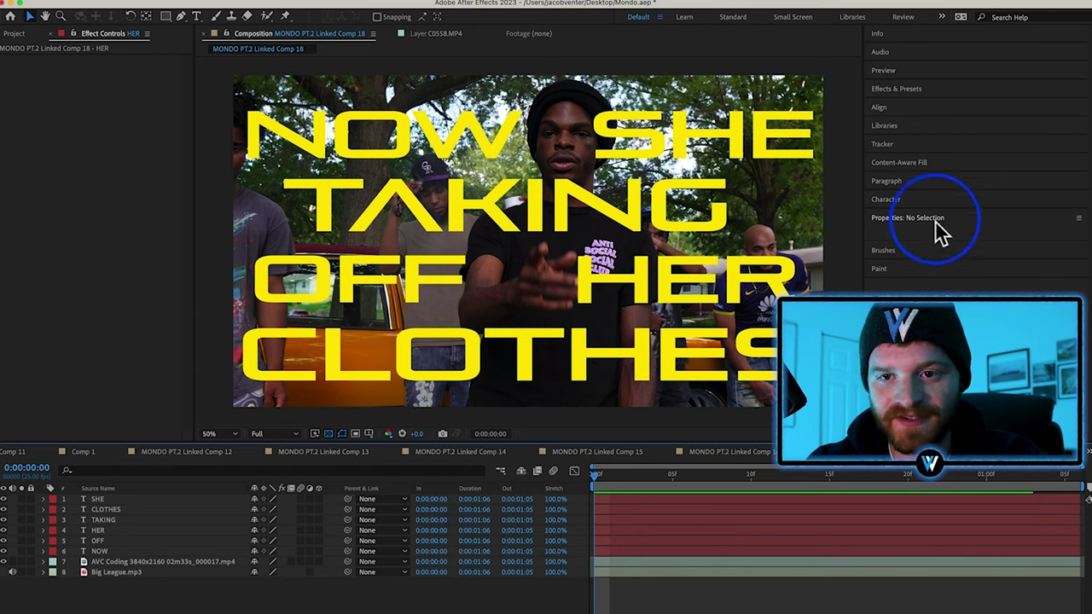
{"action": "left_click", "coordinate": [925, 99]}
{"action": "type", "text": "posit"}
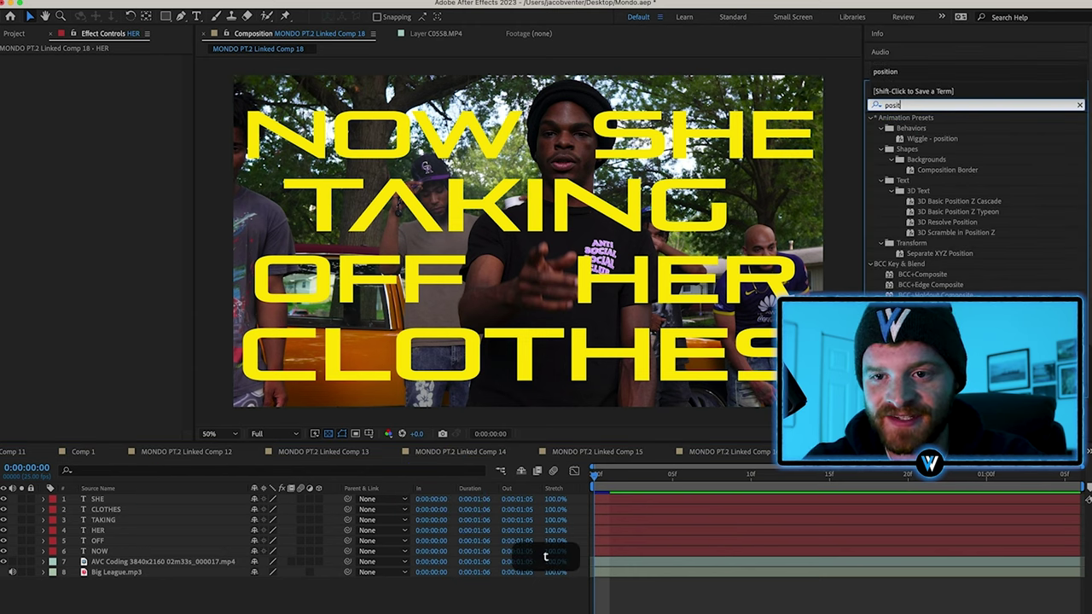
{"action": "left_click_drag", "start_coordinate": [934, 138], "coordinate": [600, 498]}
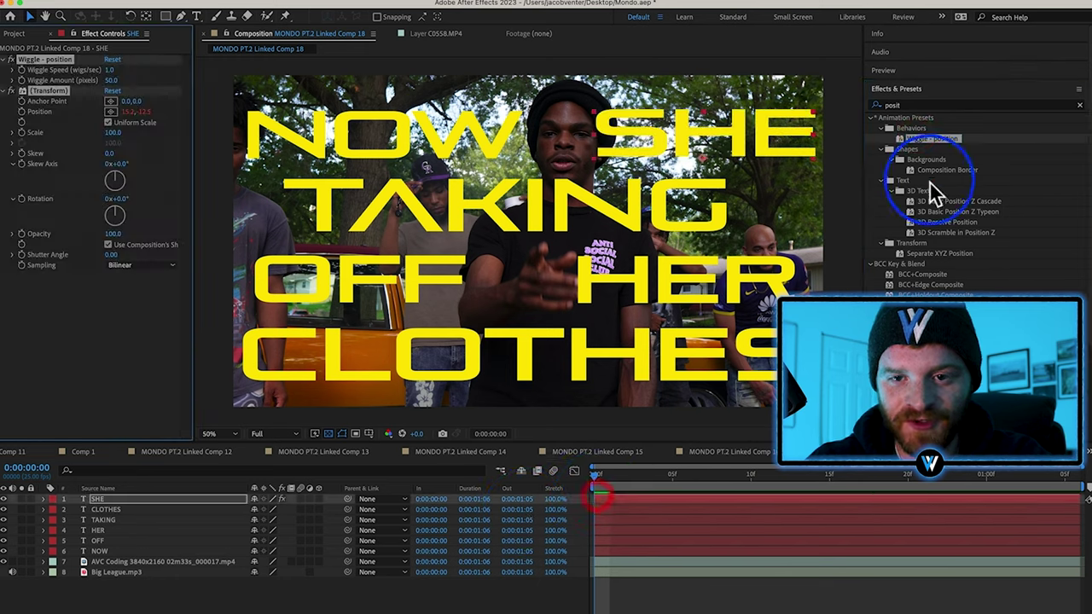
{"action": "key", "text": "super+["}
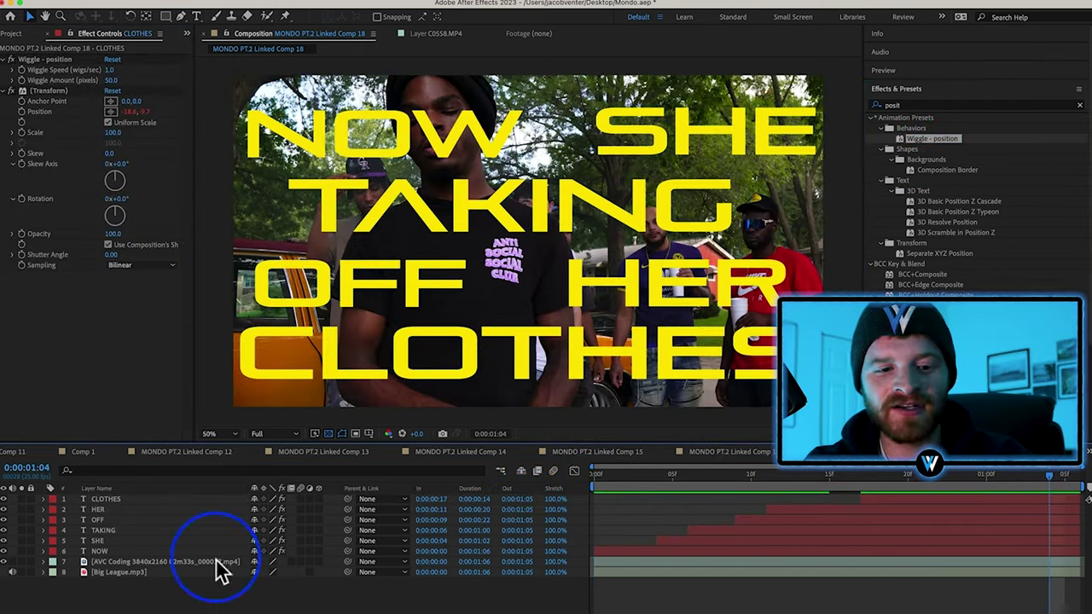
- Duplicate the AVC Coding footage layer above all the text and isolate the front performer with Roto Brush
{"action": "left_click", "coordinate": [115, 563]}
{"action": "key", "text": "super+d"}
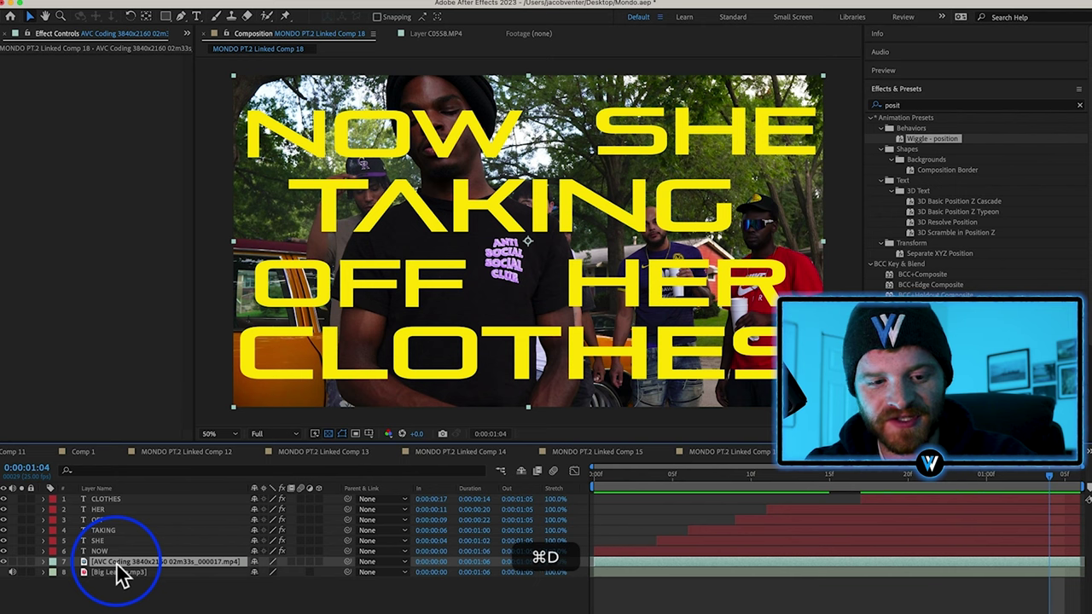
{"action": "left_click_drag", "start_coordinate": [120, 573], "coordinate": [115, 497]}
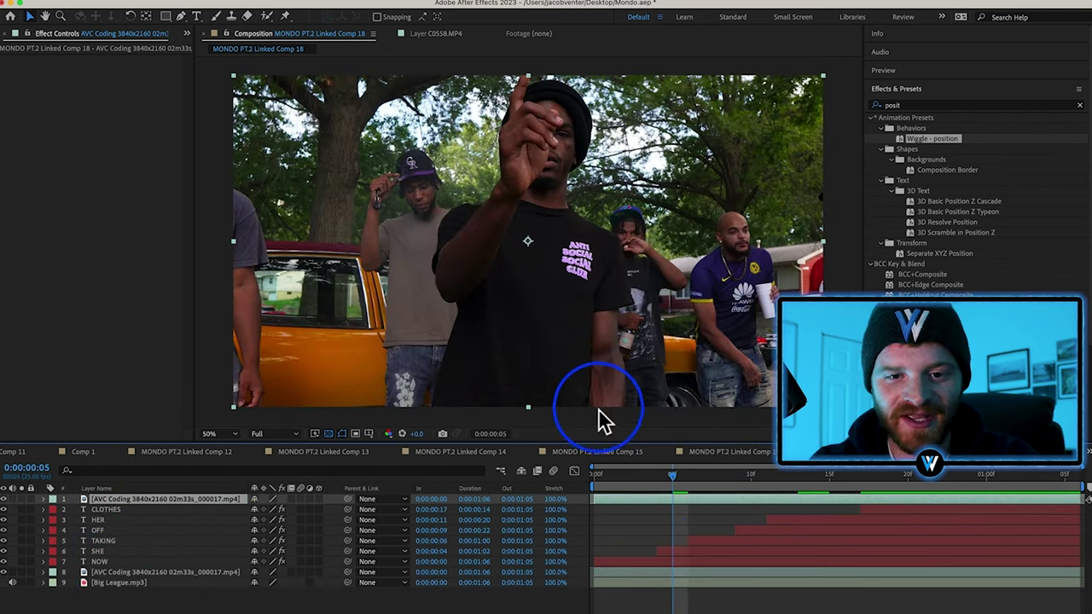
{"action": "left_click_drag", "start_coordinate": [627, 483], "coordinate": [571, 483]}
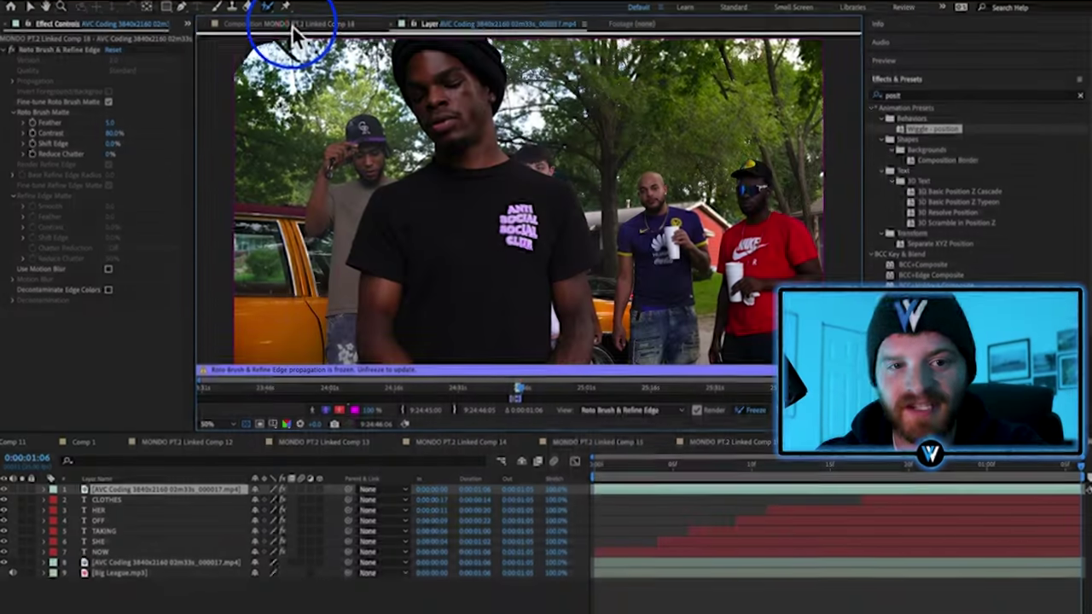
{"action": "left_click", "coordinate": [290, 36]}
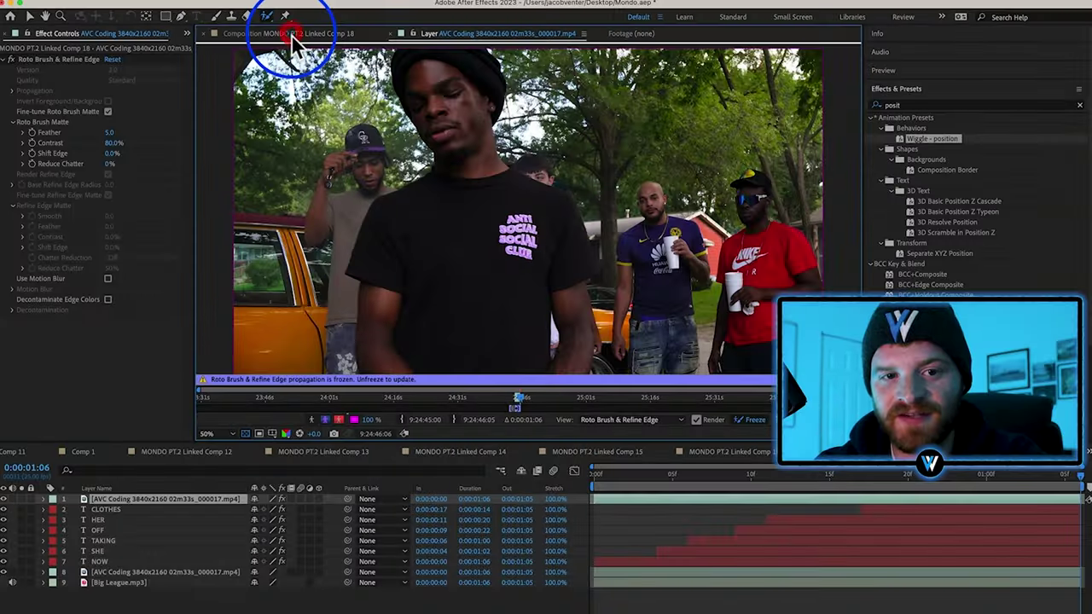
{"action": "left_click", "coordinate": [211, 169]}
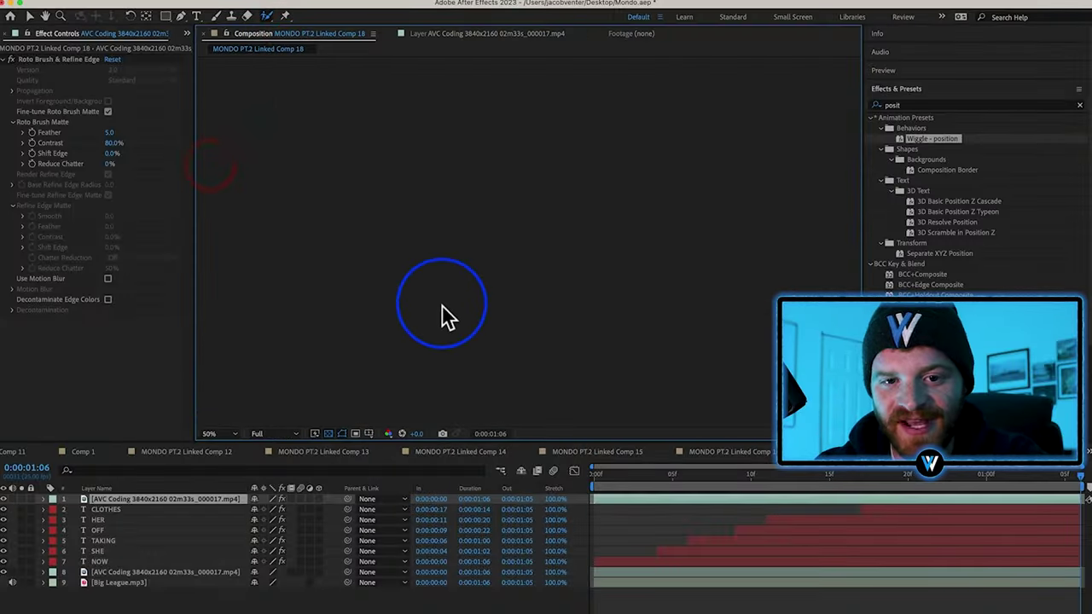
- Check the rotoscoped performer over the words at several frames and place that layer directly below CLOTHES
{"action": "left_click", "coordinate": [689, 485]}
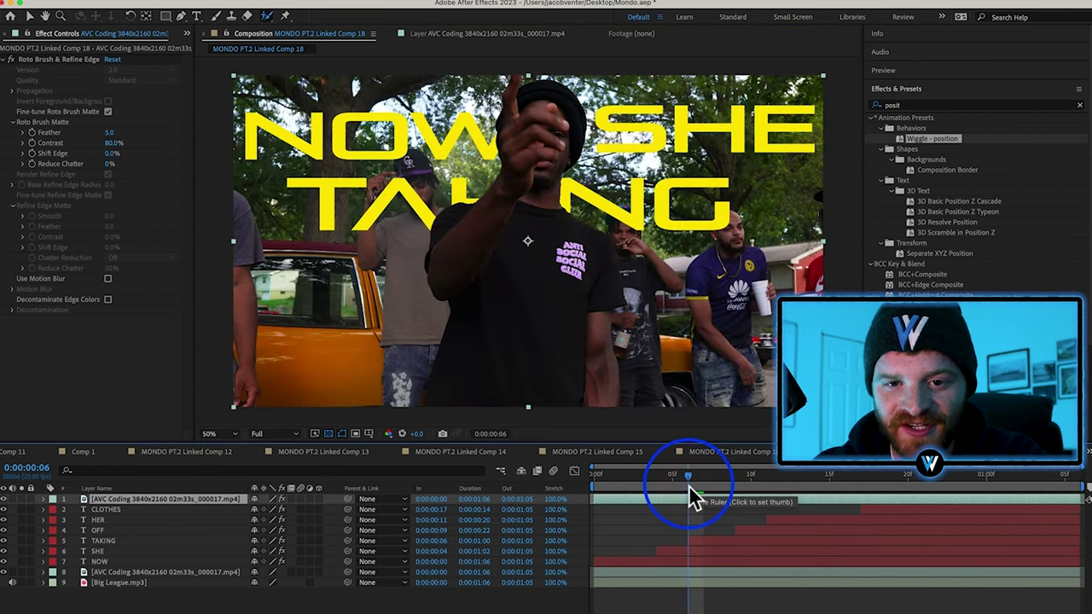
{"action": "left_click", "coordinate": [720, 480]}
{"action": "left_click", "coordinate": [826, 483]}
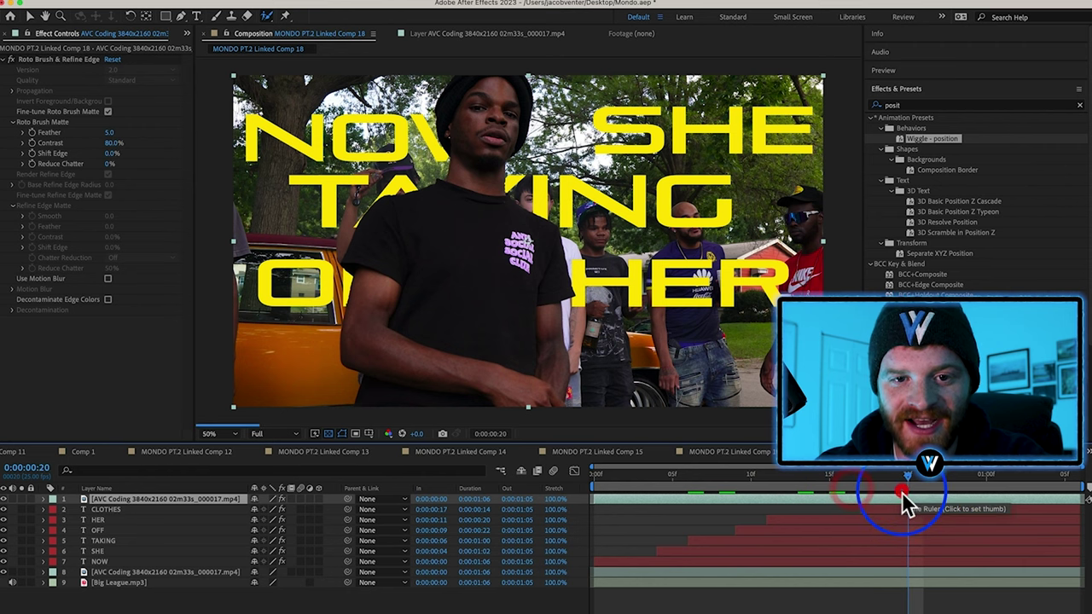
{"action": "left_click", "coordinate": [905, 491]}
{"action": "left_click_drag", "start_coordinate": [152, 512], "coordinate": [147, 503]}
{"action": "left_click", "coordinate": [665, 512]}
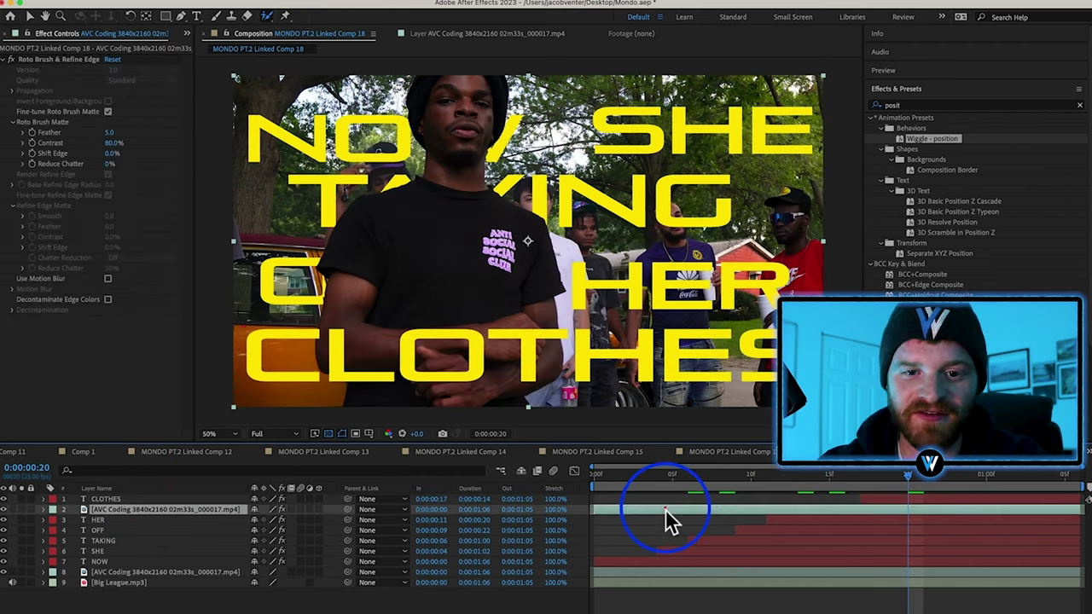
- Apply Camera Lens Blur to the NOW text layer with a blur radius of 9
{"action": "left_click", "coordinate": [963, 105]}
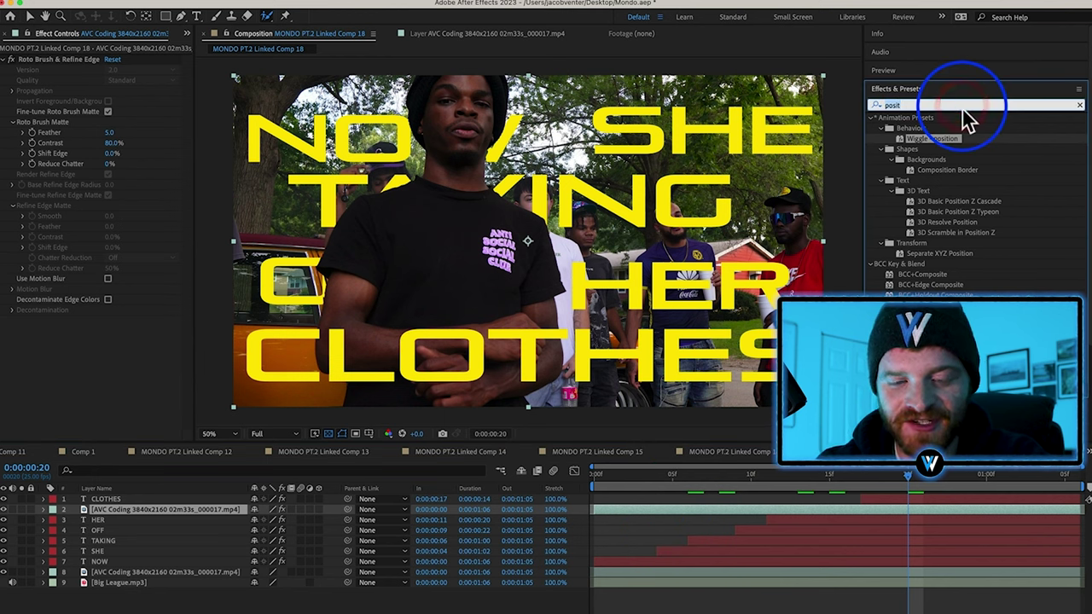
{"action": "type", "text": "c"}
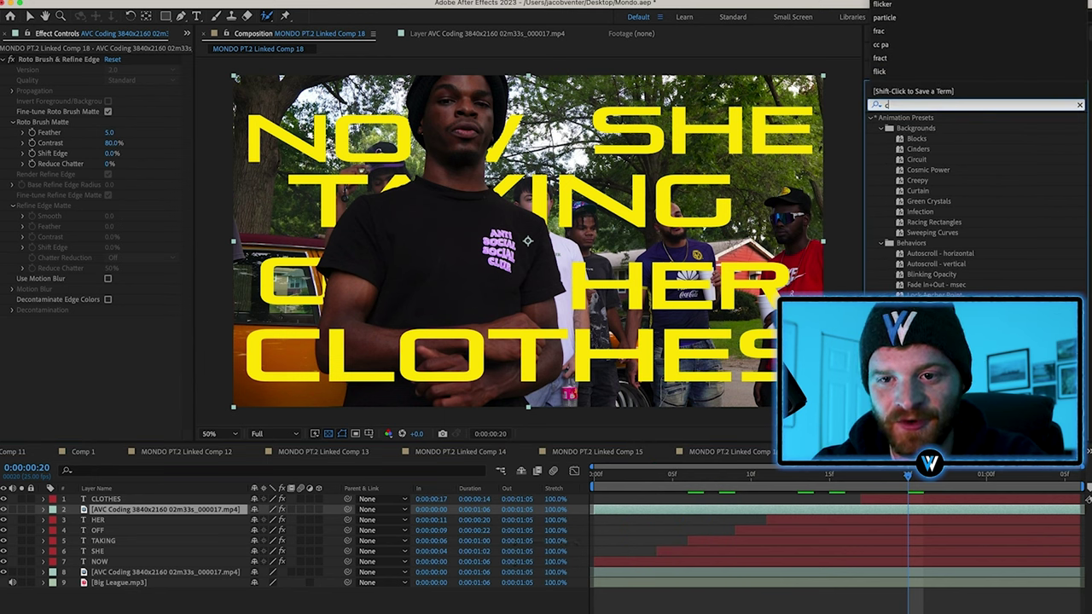
{"action": "type", "text": "am"}
{"action": "left_click_drag", "start_coordinate": [922, 212], "coordinate": [128, 567]}
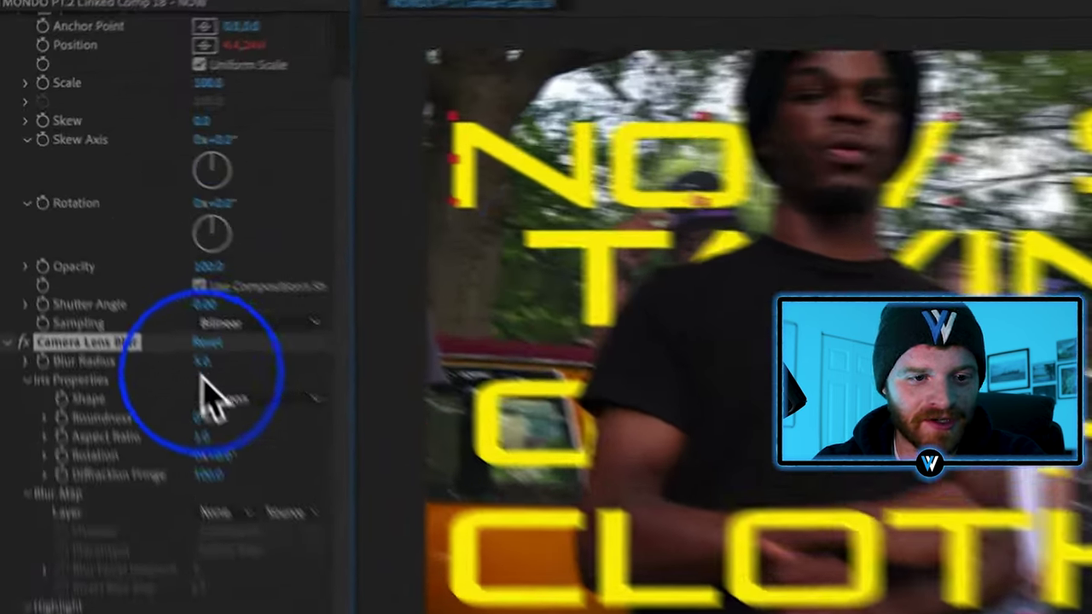
{"action": "left_click", "coordinate": [109, 246]}
{"action": "type", "text": "9"}
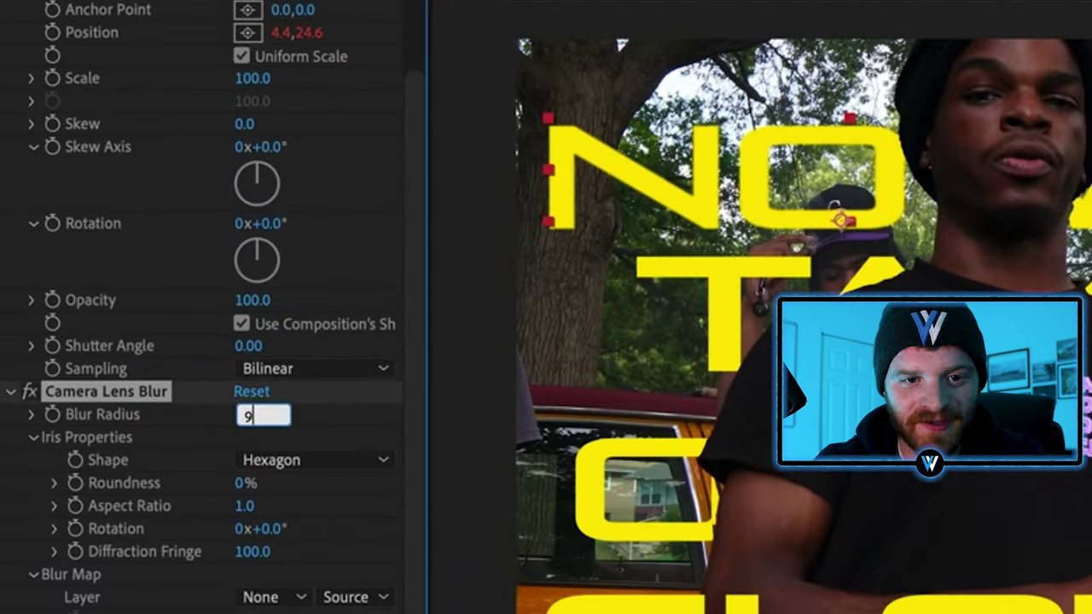
{"action": "key", "text": "Return"}
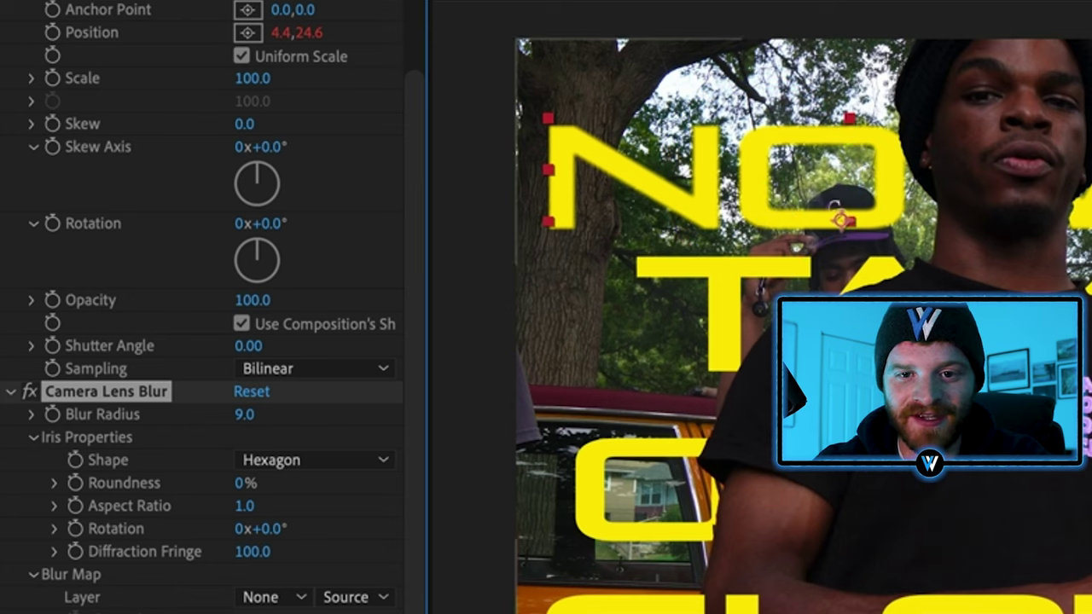
- Add Camera Lens Blur to the other words behind the performer, with a blur radius of 5 on HER
{"action": "key", "text": "F2"}
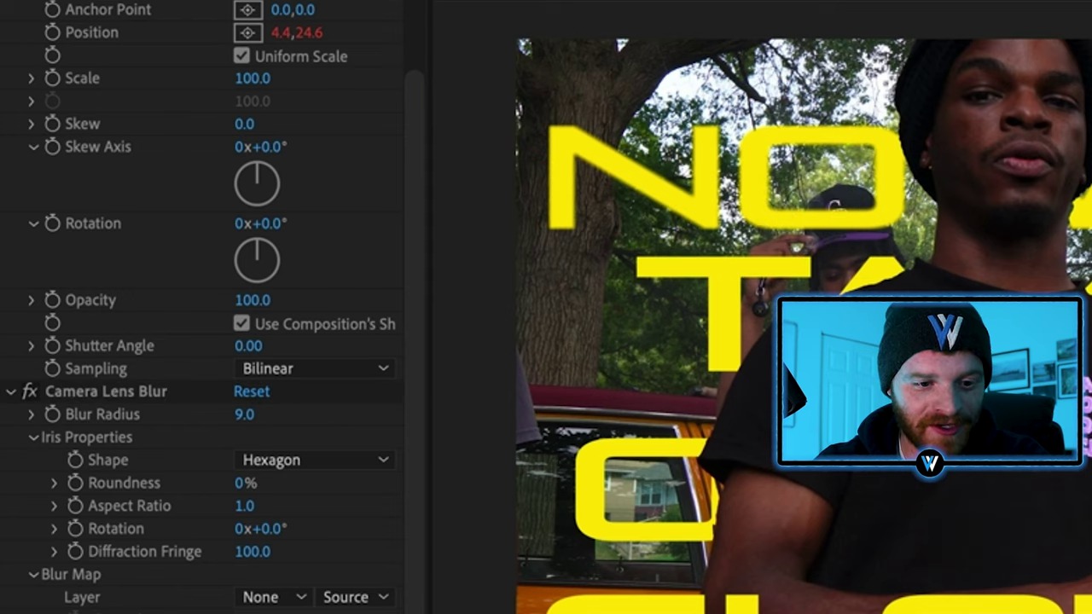
{"action": "left_click", "coordinate": [162, 552]}
{"action": "left_click", "coordinate": [256, 417]}
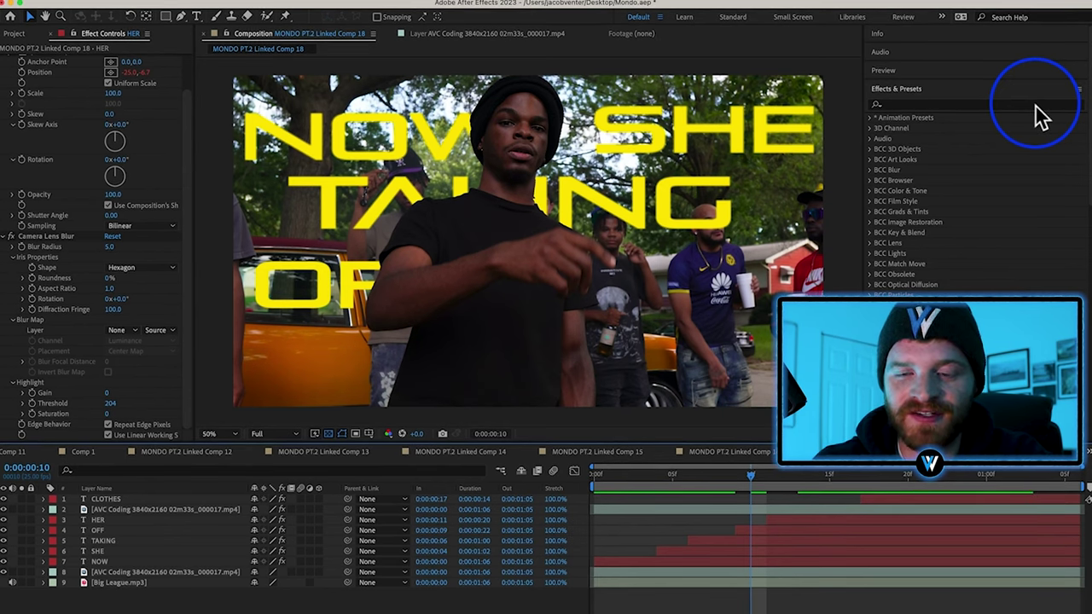
- Apply Deep Glow to the NOW text layer with a radius of 200 and an exposure of 0.5
{"action": "left_click", "coordinate": [1028, 104]}
{"action": "type", "text": "deep"}
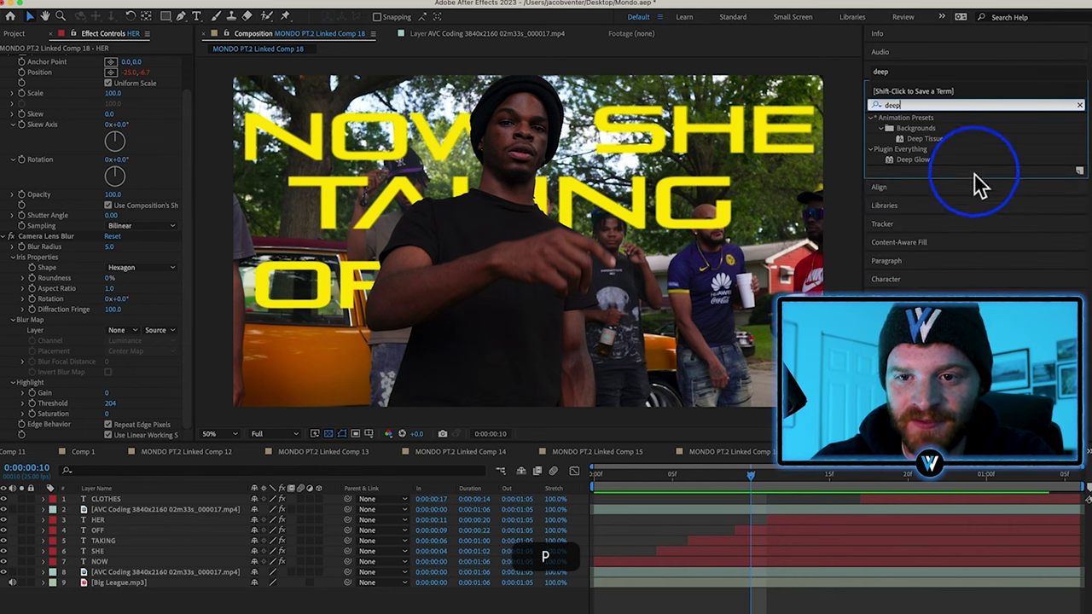
{"action": "left_click", "coordinate": [913, 161]}
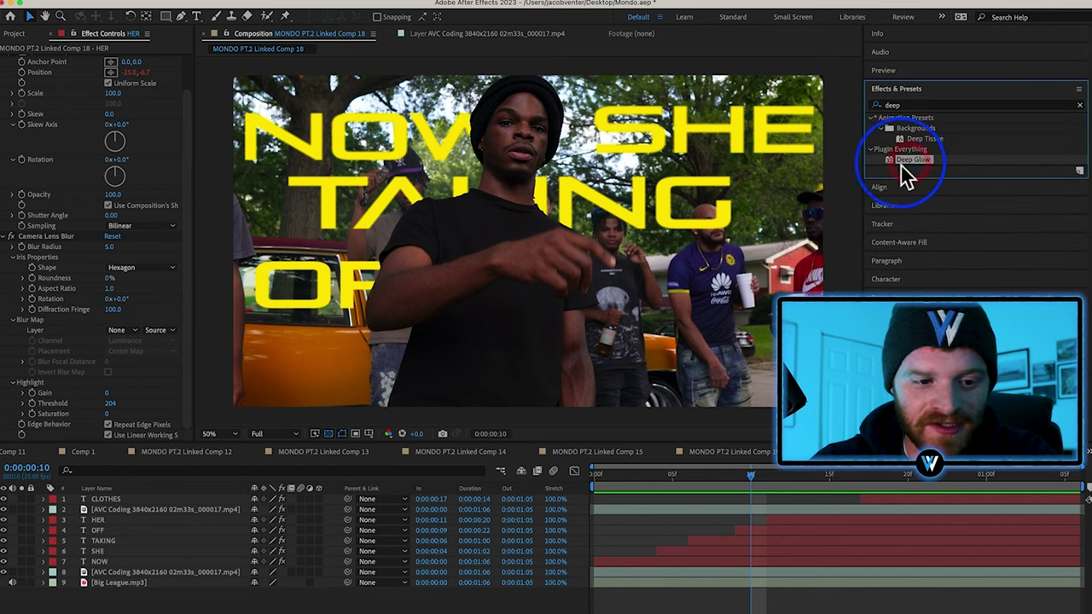
{"action": "left_click_drag", "start_coordinate": [906, 175], "coordinate": [118, 565]}
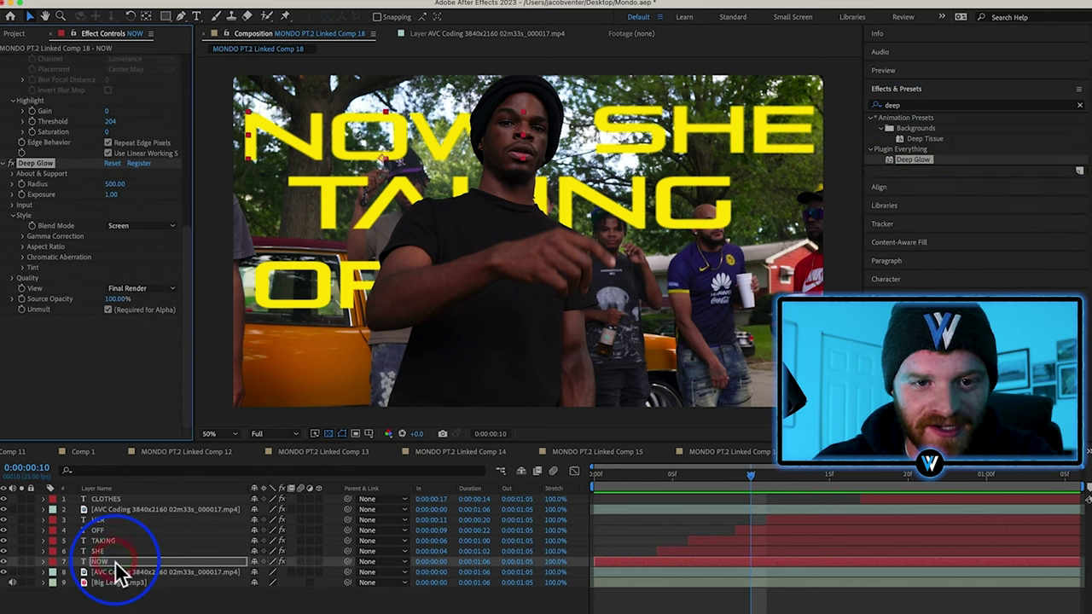
{"action": "left_click", "coordinate": [118, 183]}
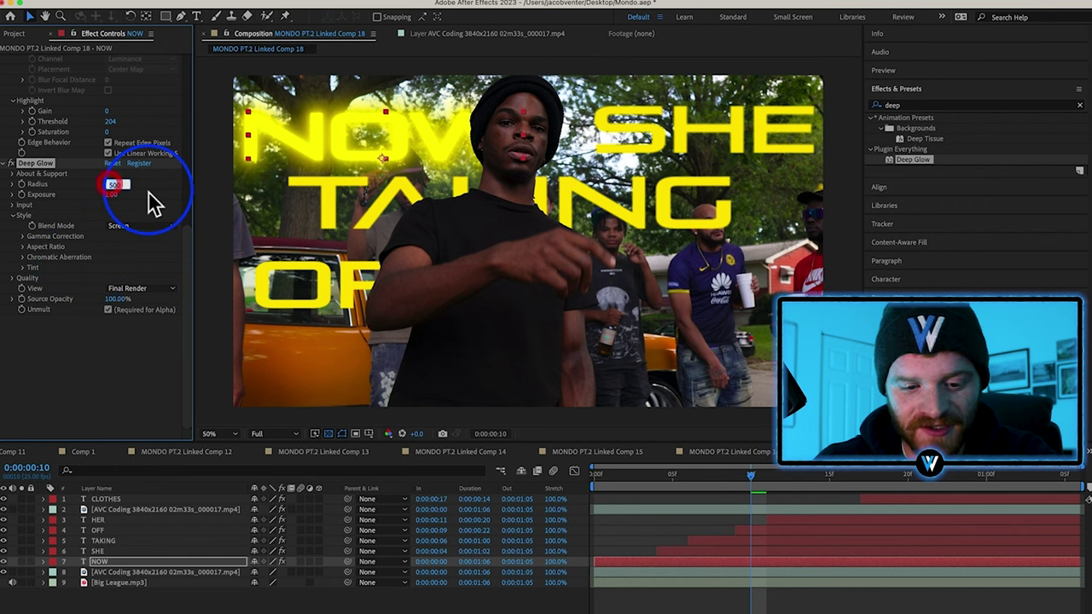
{"action": "type", "text": "200."}
{"action": "left_click", "coordinate": [111, 193]}
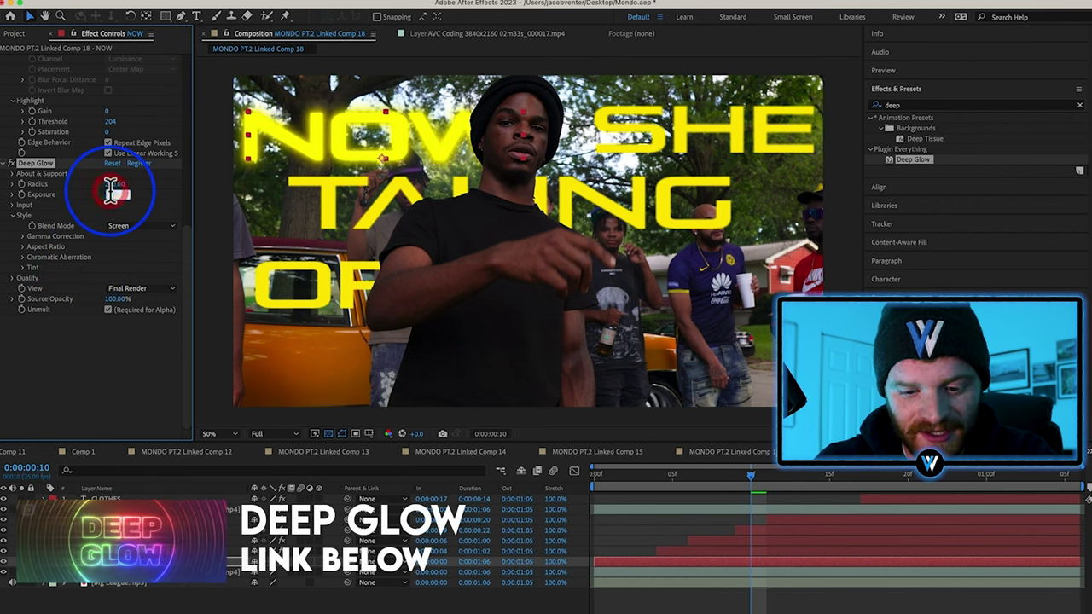
{"action": "type", "text": ".2"}
{"action": "key", "text": "Return"}
- Copy the Deep Glow effect from NOW onto the other text layers, including CLOTHES
{"action": "key", "text": "super+c"}
{"action": "left_click", "coordinate": [110, 551]}
{"action": "key", "text": "super+v"}
{"action": "left_click", "coordinate": [108, 540]}
{"action": "left_click", "coordinate": [102, 500]}
{"action": "key", "text": "super+v"}
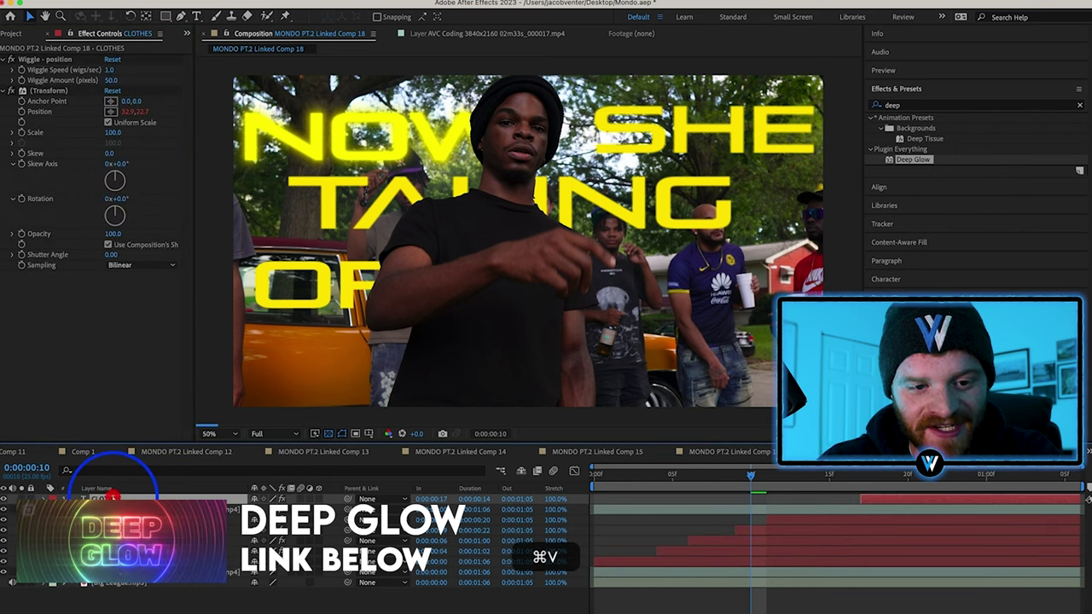
- Search the effects for flicker and apply S_Flicker to each of the text layers
{"action": "left_click", "coordinate": [947, 105]}
{"action": "type", "text": "s"}
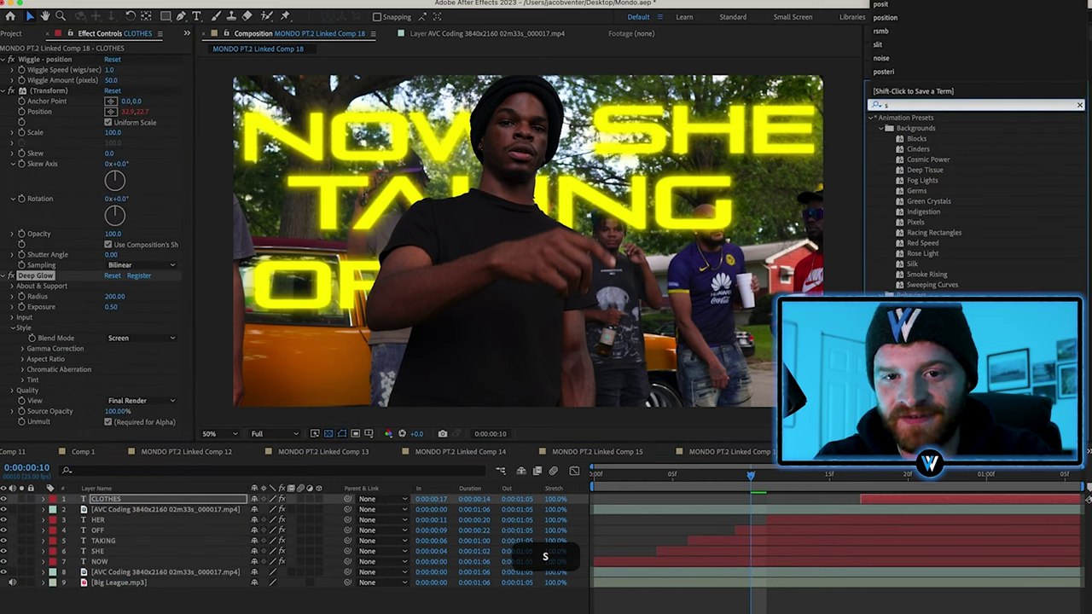
{"action": "key", "text": "BackSpace"}
{"action": "type", "text": "flicker"}
{"action": "left_click_drag", "start_coordinate": [751, 486], "coordinate": [696, 563]}
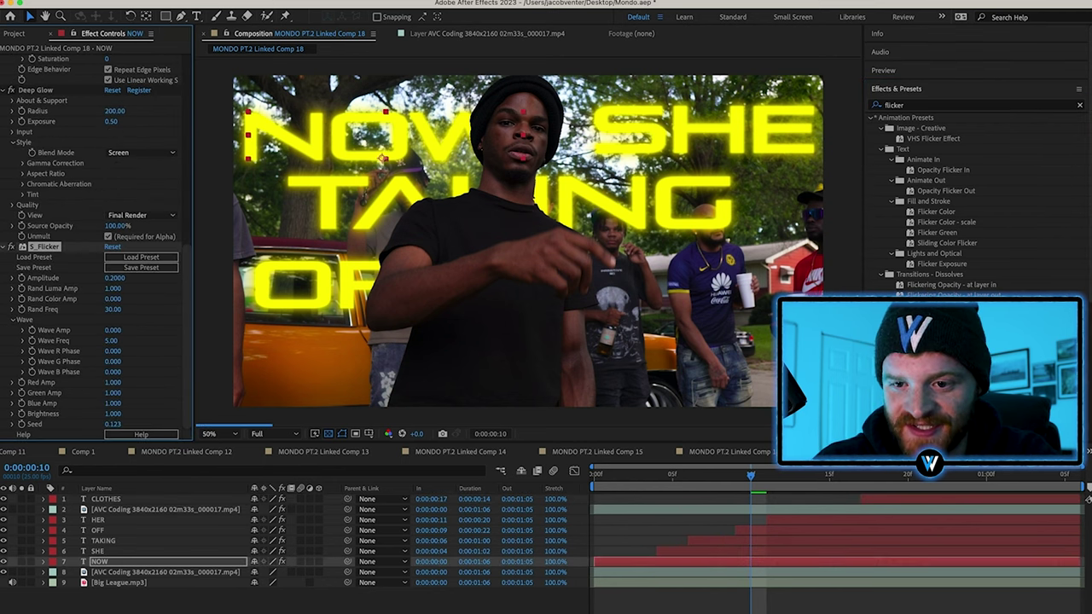
{"action": "left_click_drag", "start_coordinate": [749, 598], "coordinate": [731, 540]}
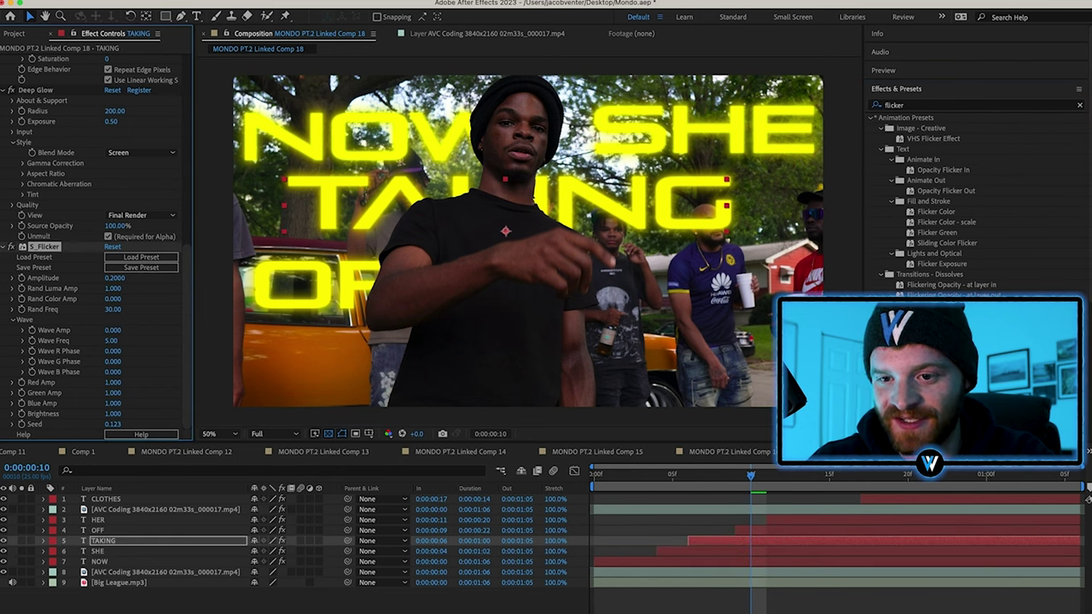
{"action": "left_click_drag", "start_coordinate": [922, 341], "coordinate": [766, 533]}
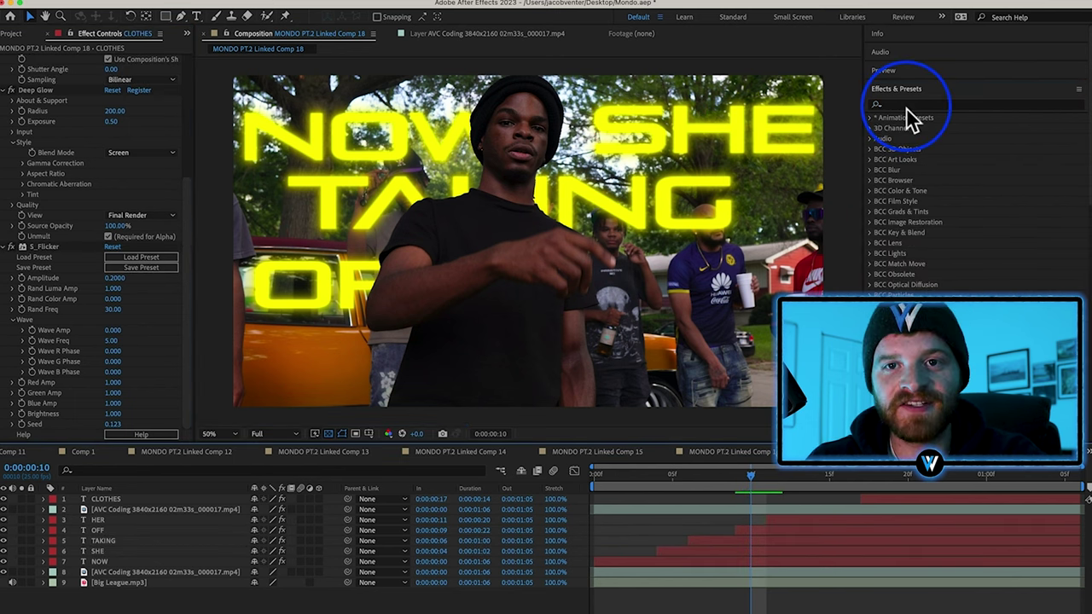
- Apply Camera Lens Blur with a blur radius of 14 to the background footage layer beneath the text
{"action": "left_click", "coordinate": [906, 106]}
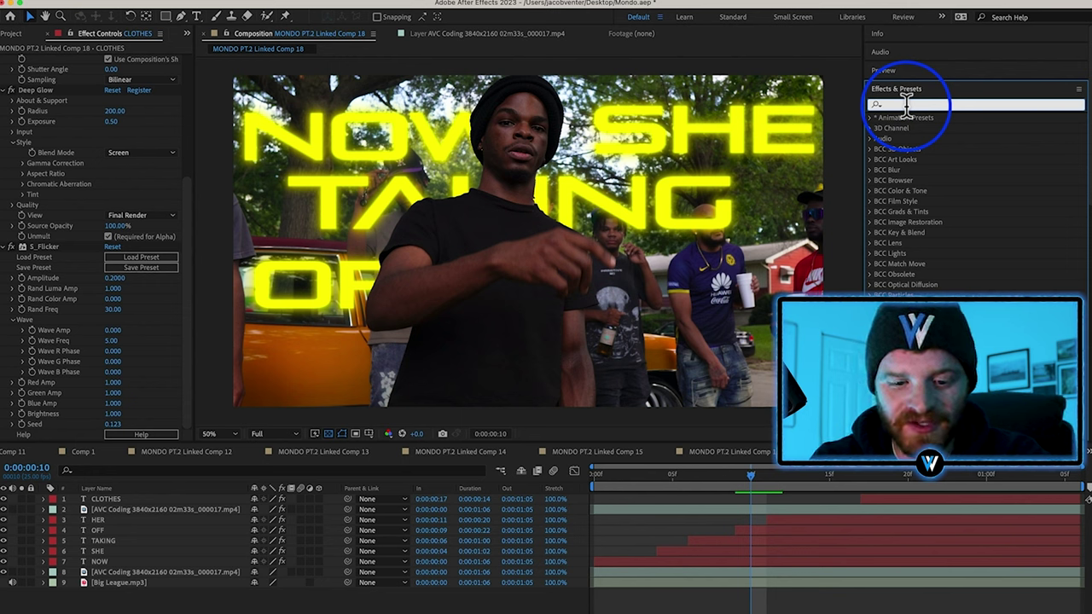
{"action": "type", "text": "cam"}
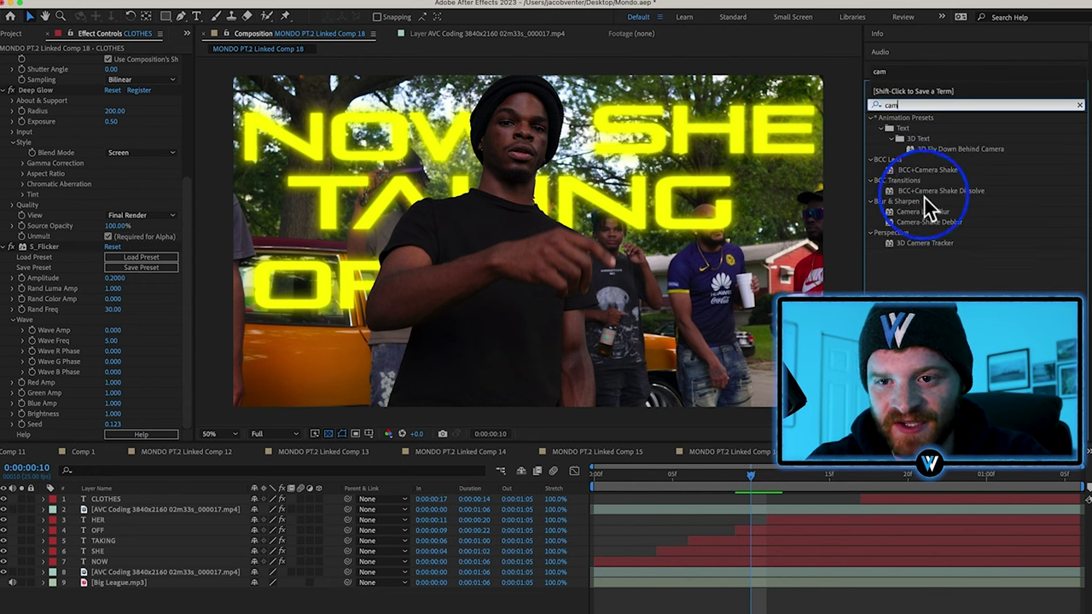
{"action": "left_click_drag", "start_coordinate": [936, 217], "coordinate": [111, 585]}
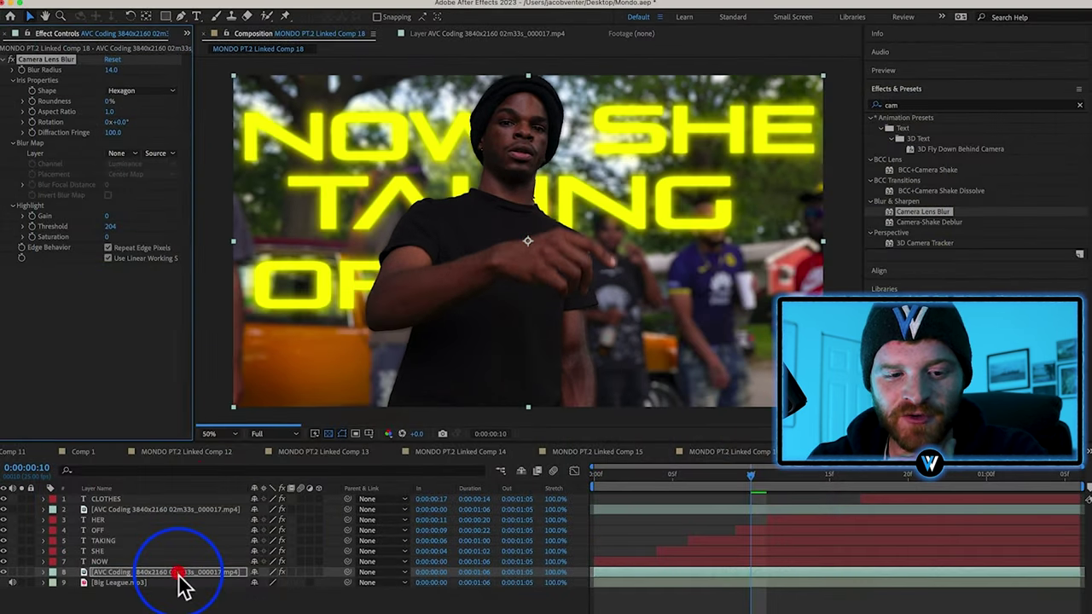
{"action": "left_click", "coordinate": [177, 572]}
{"action": "key", "text": "Return"}
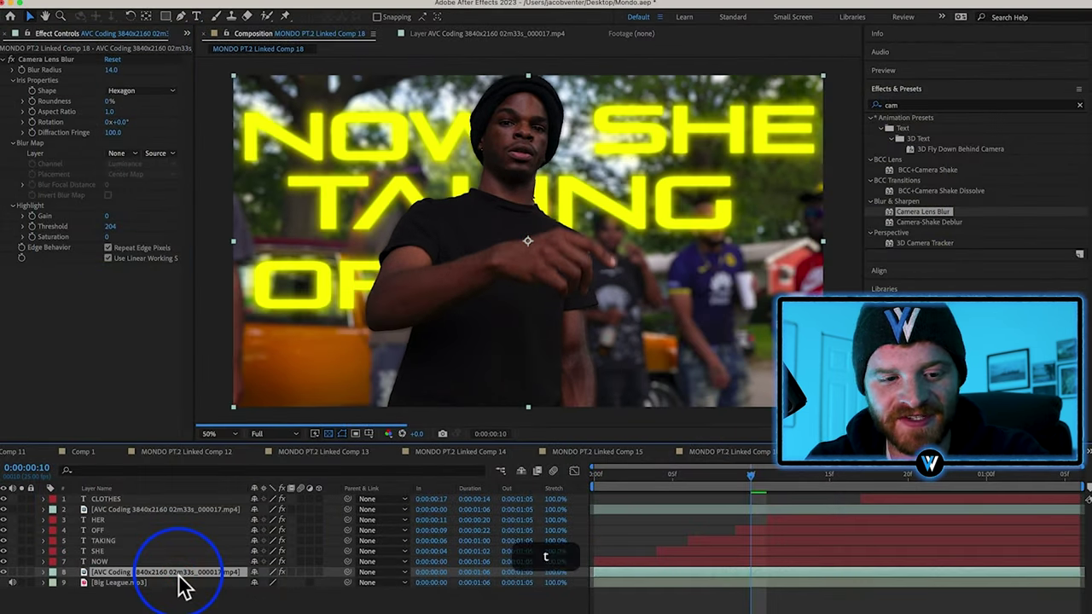
- Lower the opacity of the blurred background footage layer to 65% and turn off the transparency grid
{"action": "key", "text": "t"}
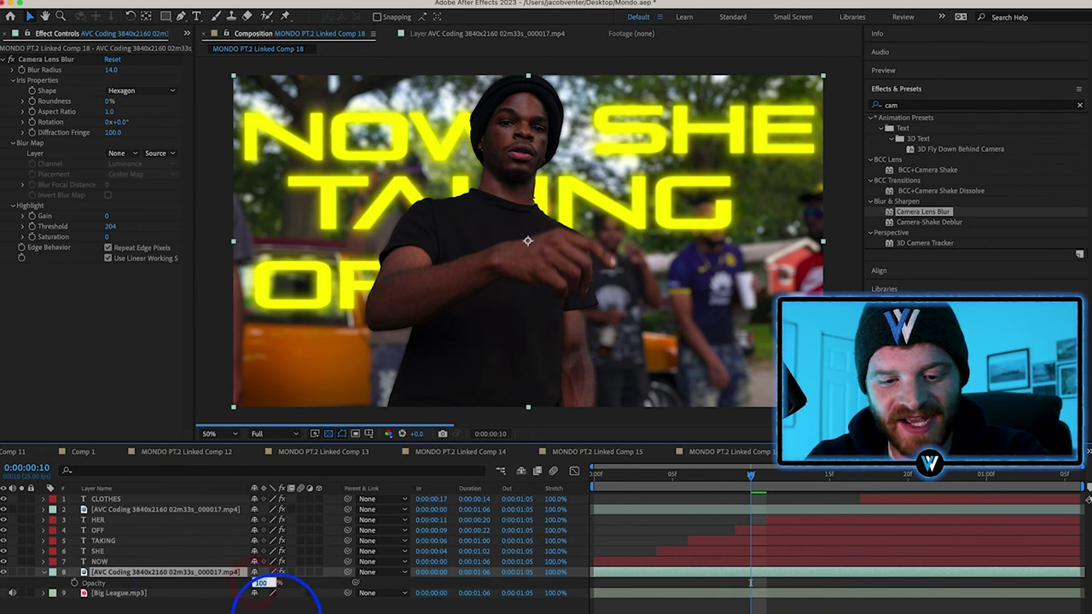
{"action": "type", "text": "65"}
{"action": "key", "text": "Return"}
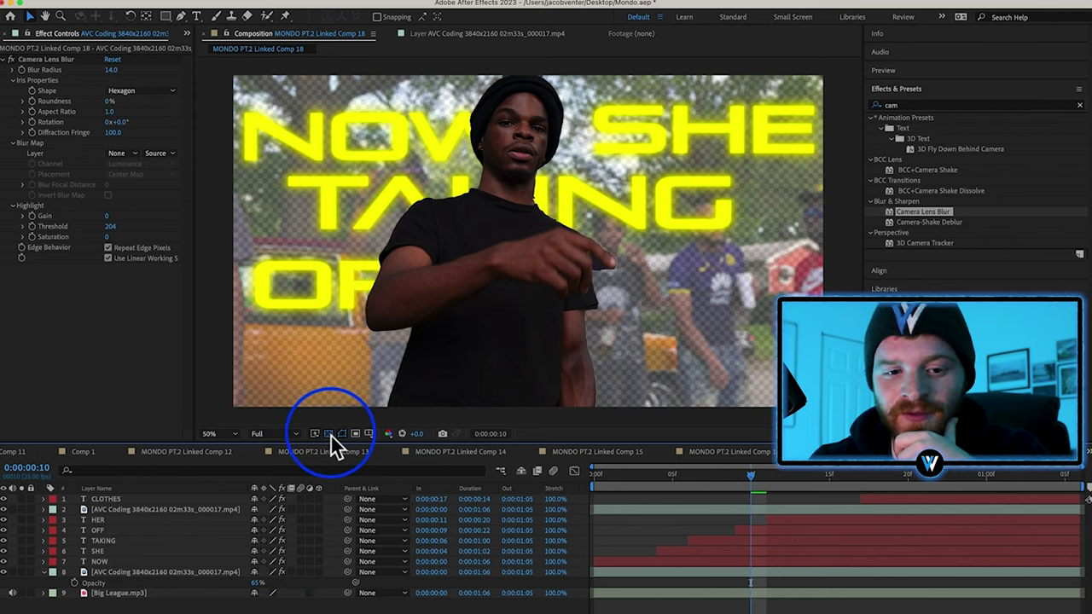
{"action": "left_click", "coordinate": [330, 434]}
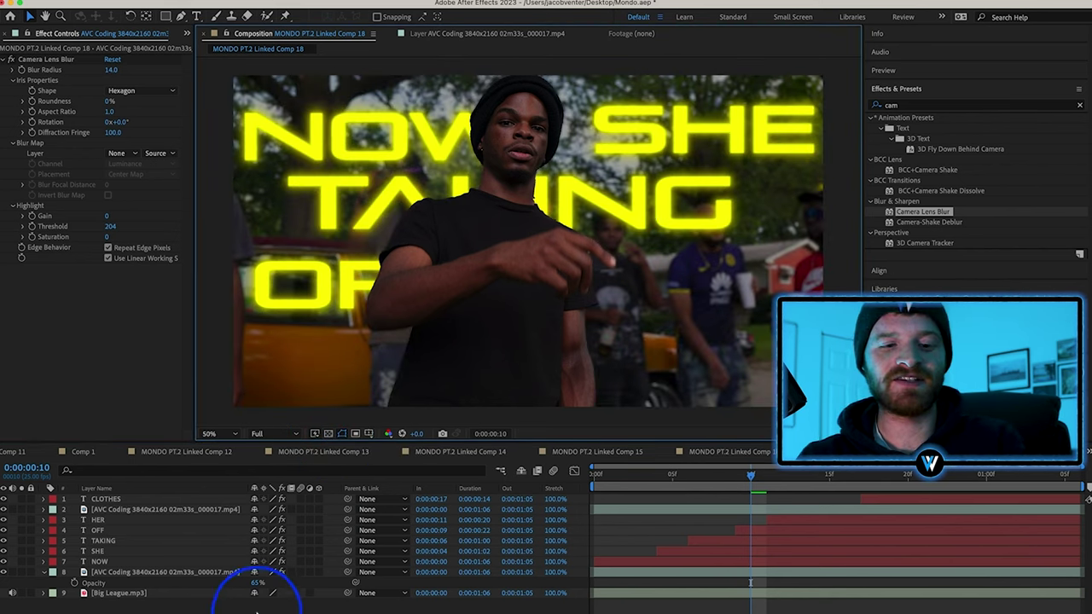
- Pre-compose all layers into one composition named Pre-comp 6, moving all attributes into it
{"action": "left_click", "coordinate": [147, 510]}
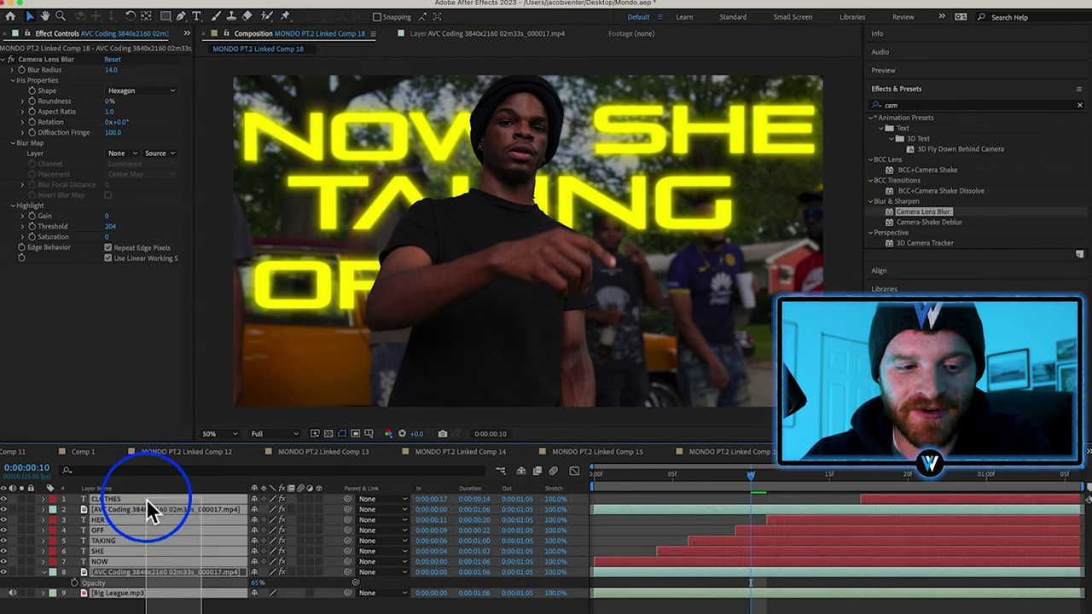
{"action": "right_click", "coordinate": [147, 511]}
{"action": "left_click", "coordinate": [185, 581]}
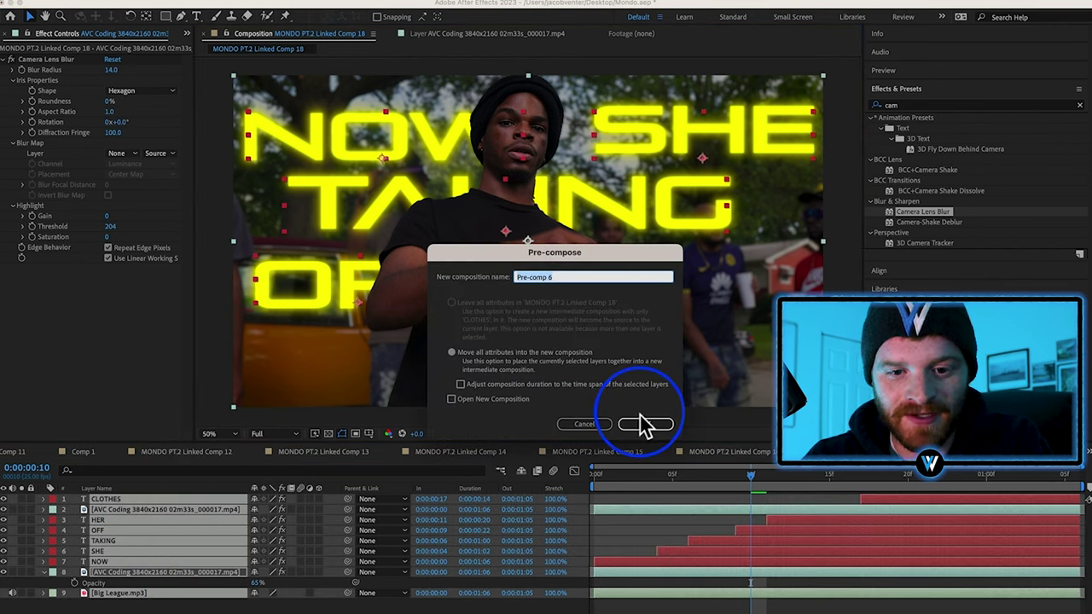
{"action": "left_click", "coordinate": [646, 425]}
- Search the effects for rsmb and apply RSMB to the Pre-comp 6 layer
{"action": "left_click", "coordinate": [1080, 105]}
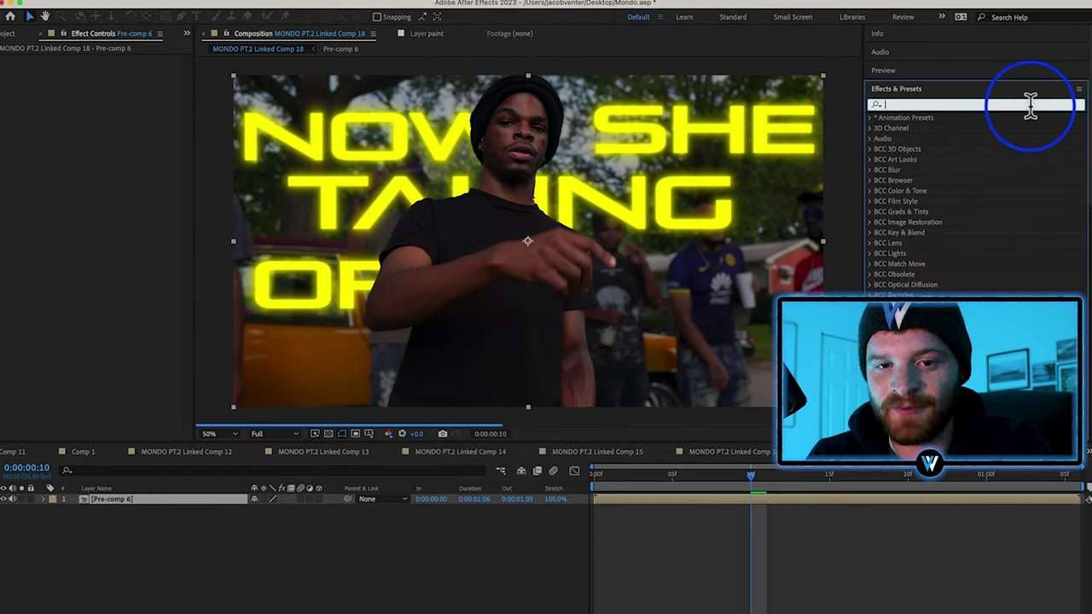
{"action": "type", "text": "rsmb"}
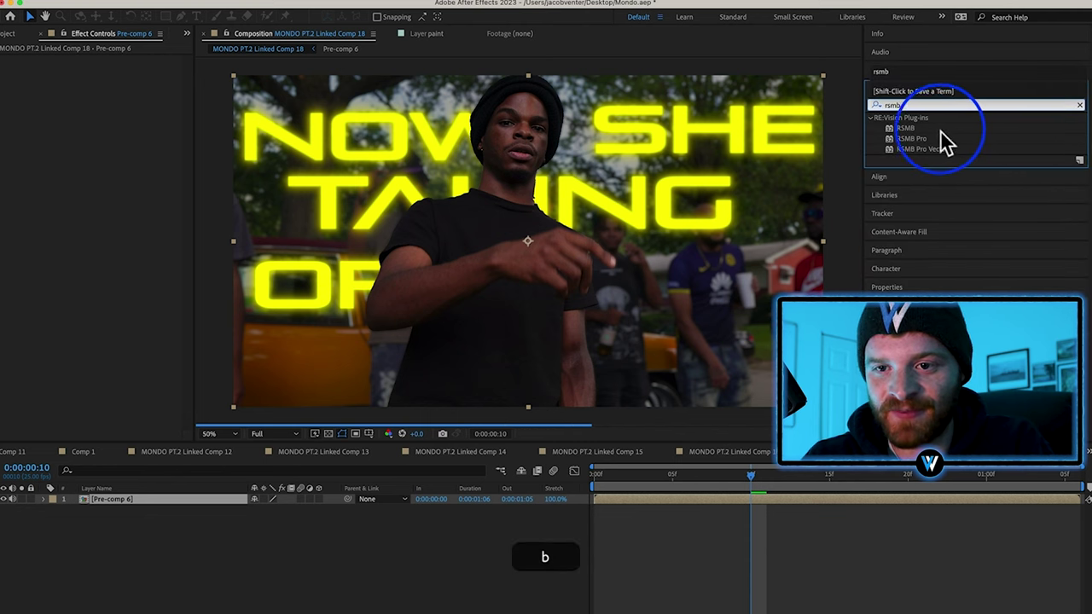
{"action": "left_click", "coordinate": [939, 130]}
{"action": "left_click_drag", "start_coordinate": [793, 194], "coordinate": [264, 504]}
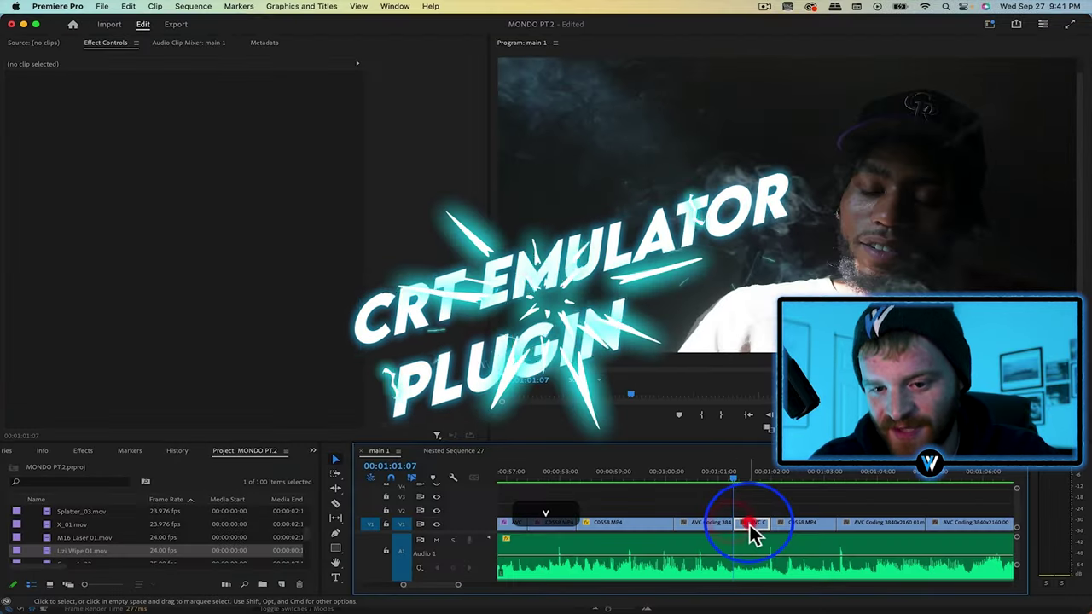
- In Premiere Pro, duplicate the short clip at 00:01:01:07 onto the track above and replace the copy with an After Effects composition
{"action": "left_click", "coordinate": [750, 525]}
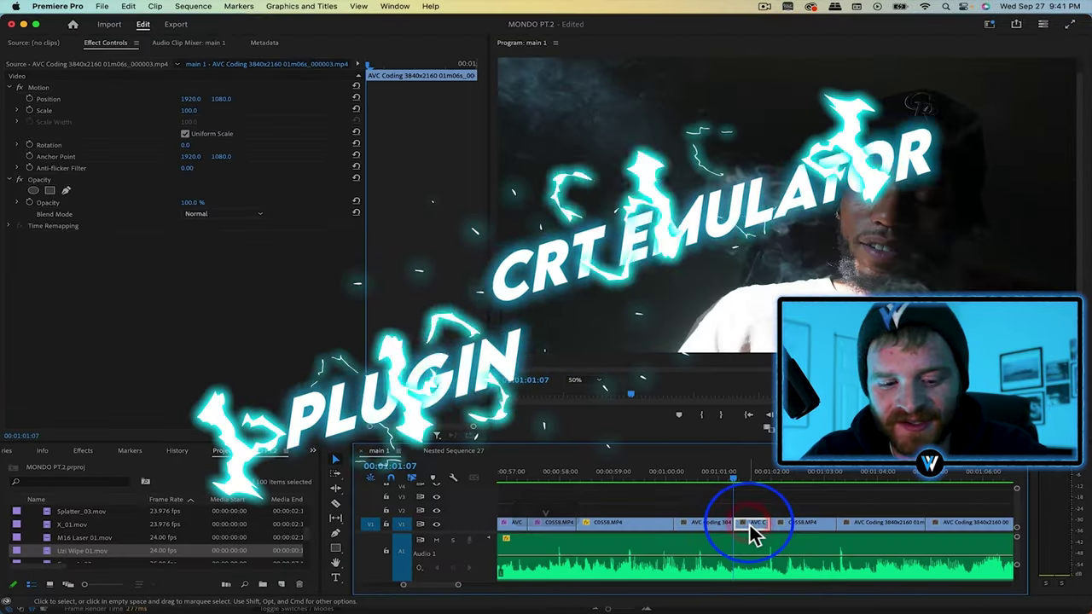
{"action": "left_click_drag", "start_coordinate": [750, 524], "coordinate": [757, 512], "text": "alt"}
{"action": "right_click", "coordinate": [757, 512]}
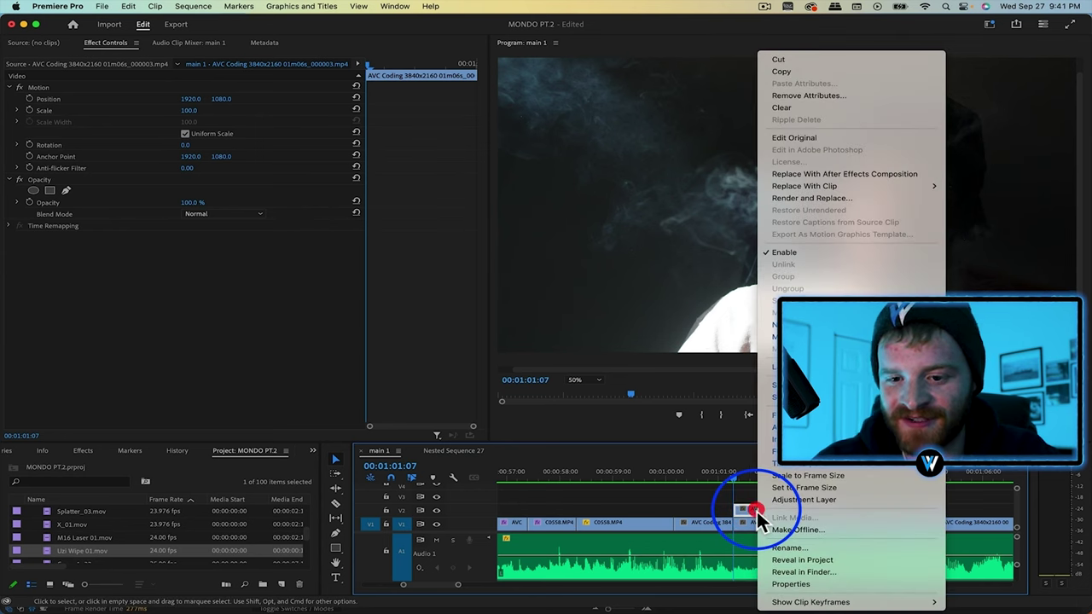
{"action": "left_click", "coordinate": [829, 178]}
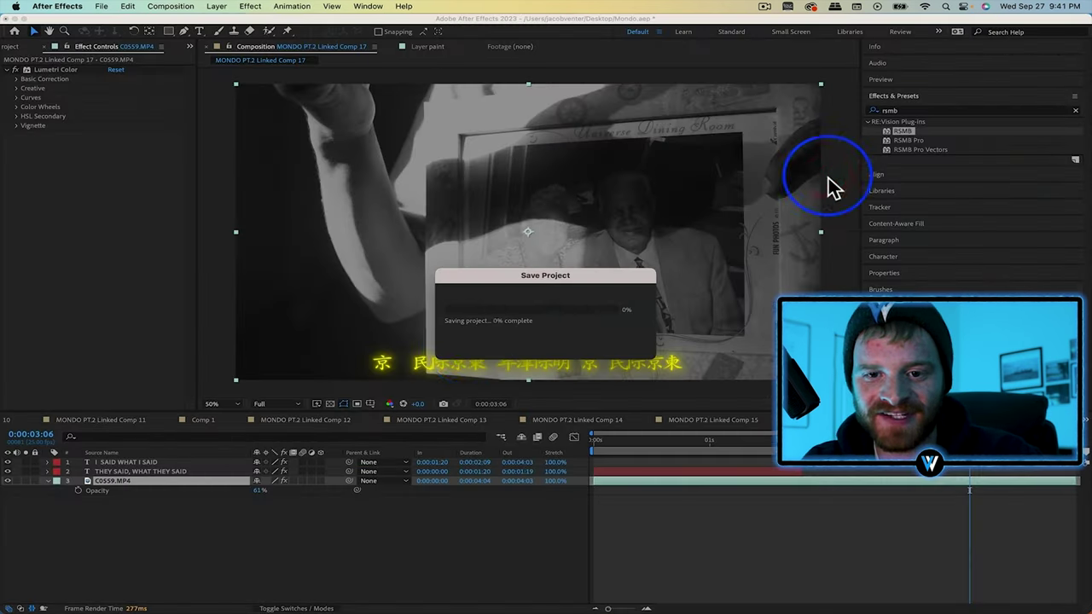
{"action": "left_click", "coordinate": [158, 463]}
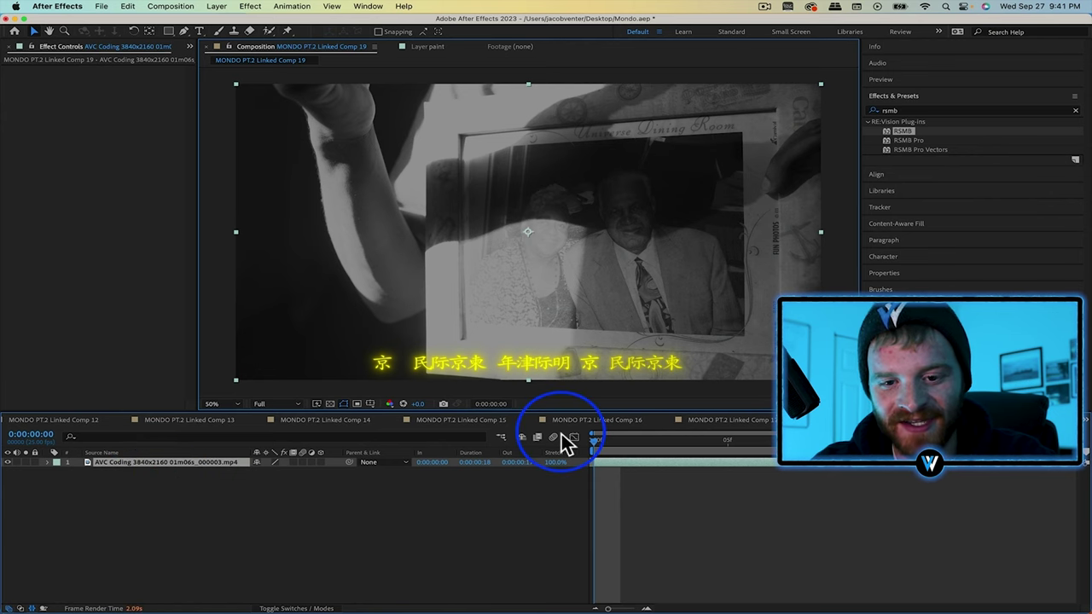
- Open the CRT Emulator extension and apply its Style 8 effect to the linked clip layer
{"action": "left_click", "coordinate": [375, 9]}
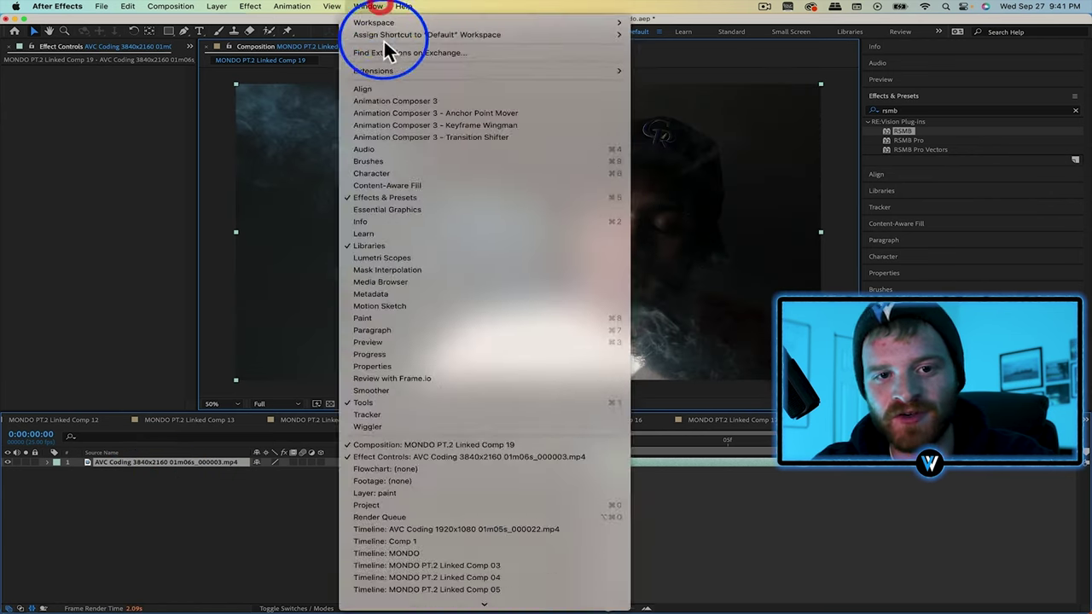
{"action": "mouse_move", "coordinate": [597, 70]}
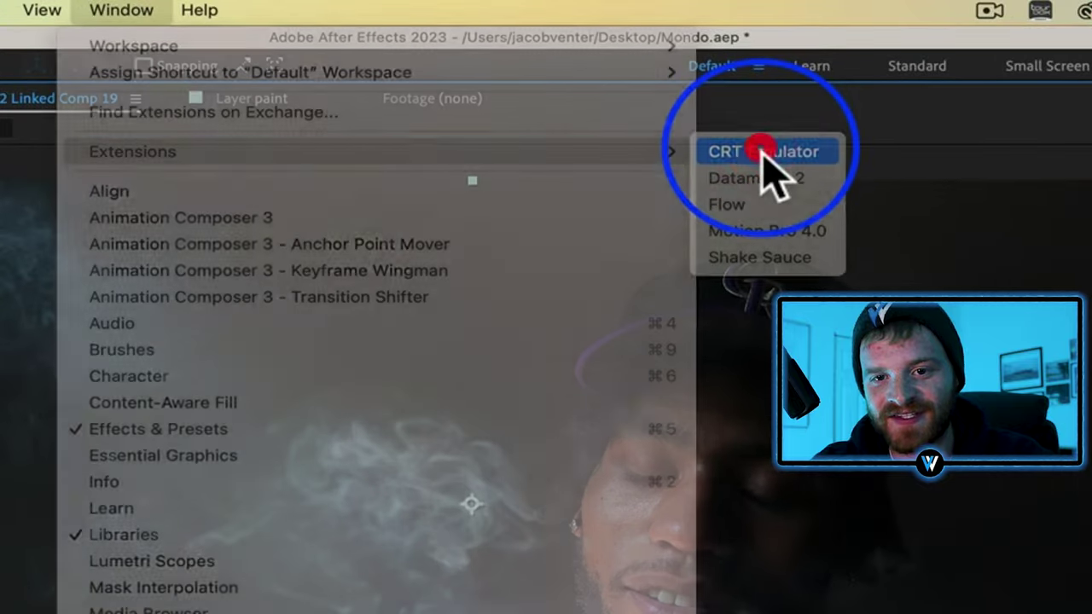
{"action": "left_click", "coordinate": [762, 151]}
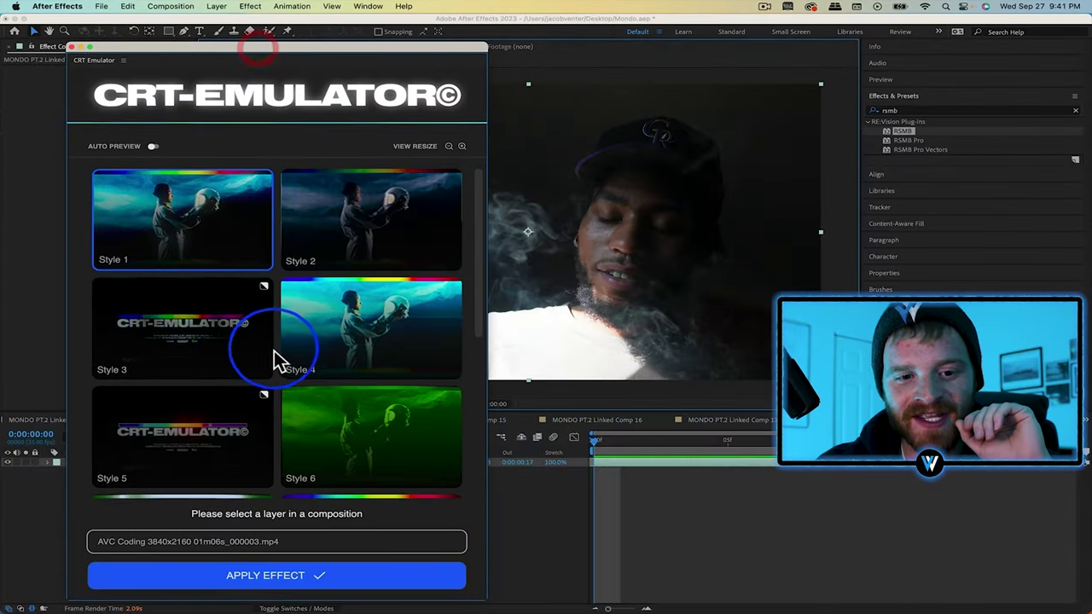
{"action": "scroll", "coordinate": [277, 360], "scroll_direction": "down", "scroll_amount": 5}
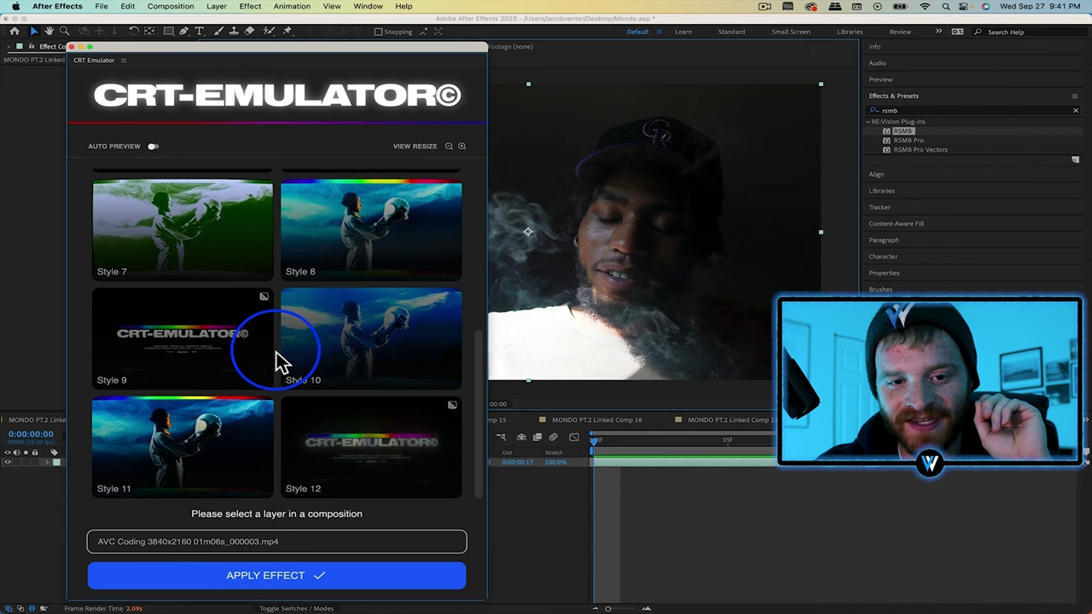
{"action": "left_click", "coordinate": [378, 250]}
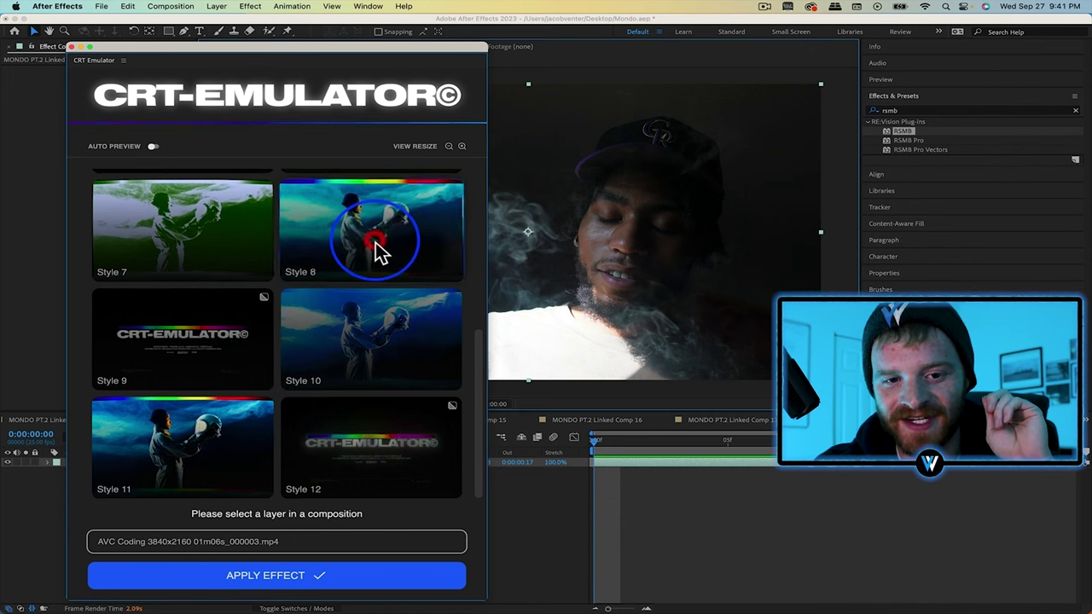
{"action": "left_click", "coordinate": [290, 577]}
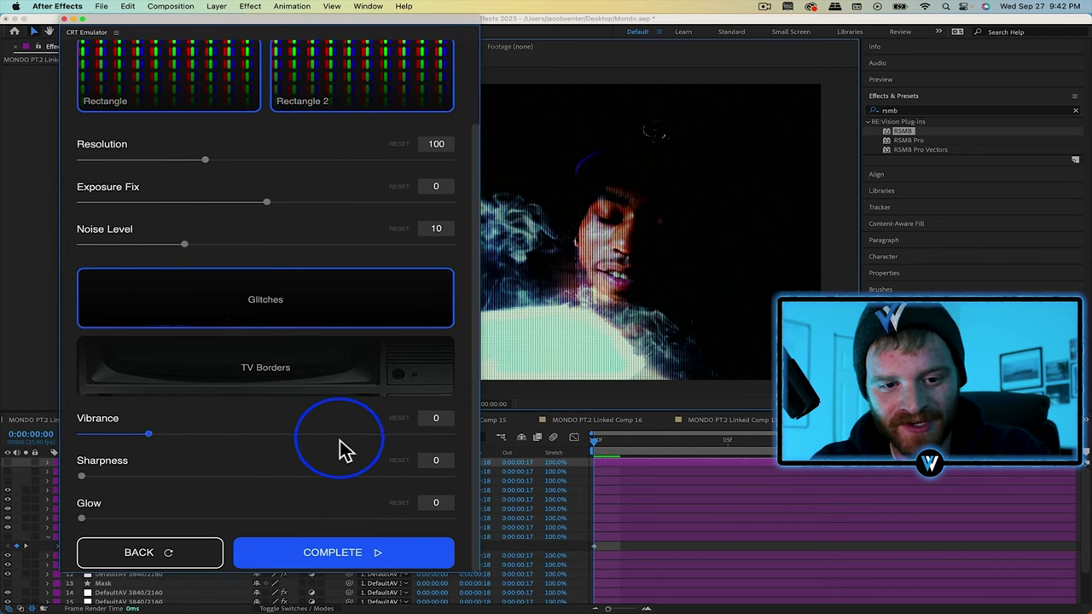
- Complete the CRT effect with Vibrance 67 and Glow 9, and add the composition to the render queue
{"action": "left_click", "coordinate": [337, 448]}
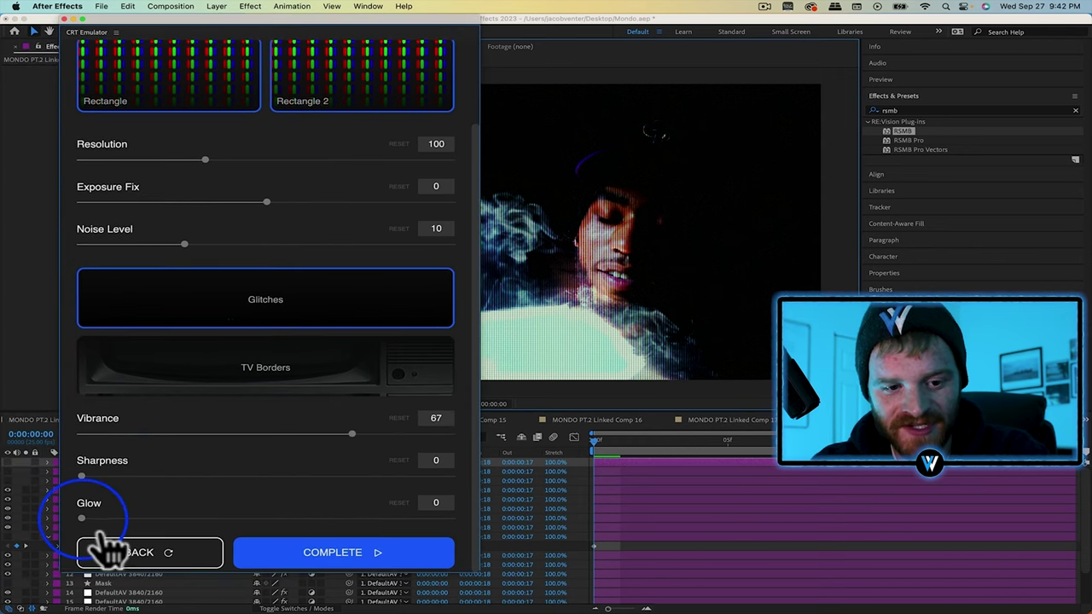
{"action": "left_click", "coordinate": [313, 520]}
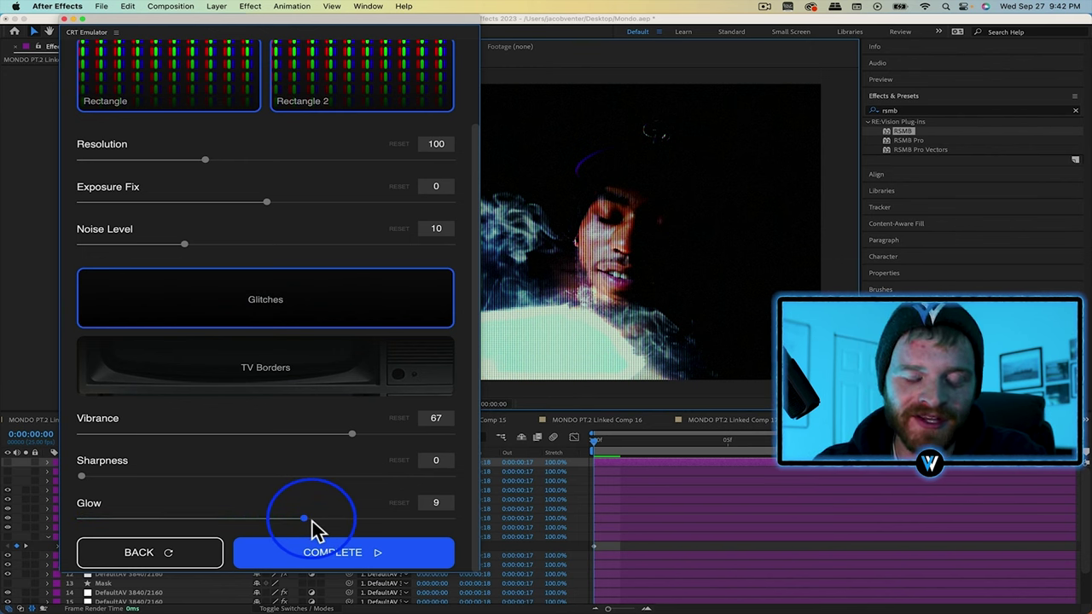
{"action": "left_click", "coordinate": [344, 556]}
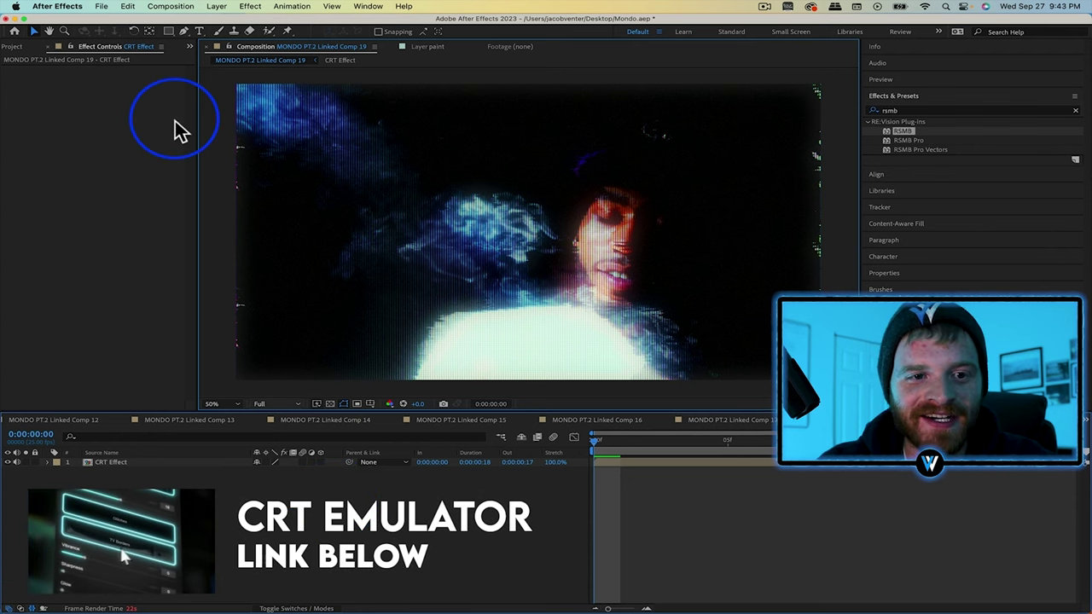
{"action": "left_click", "coordinate": [171, 6]}
{"action": "left_click", "coordinate": [189, 108]}
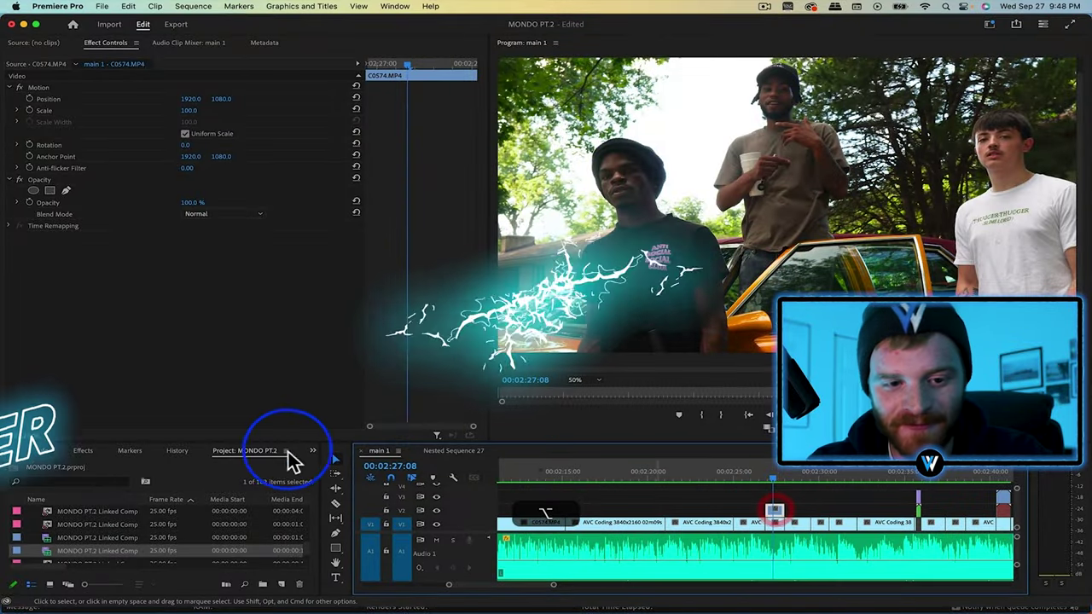
- In Premiere Pro, search the effects for echo and apply Echo to the upper C0574.MP4 clip at 00:02:27:08
{"action": "left_click", "coordinate": [90, 453]}
{"action": "left_click", "coordinate": [90, 466]}
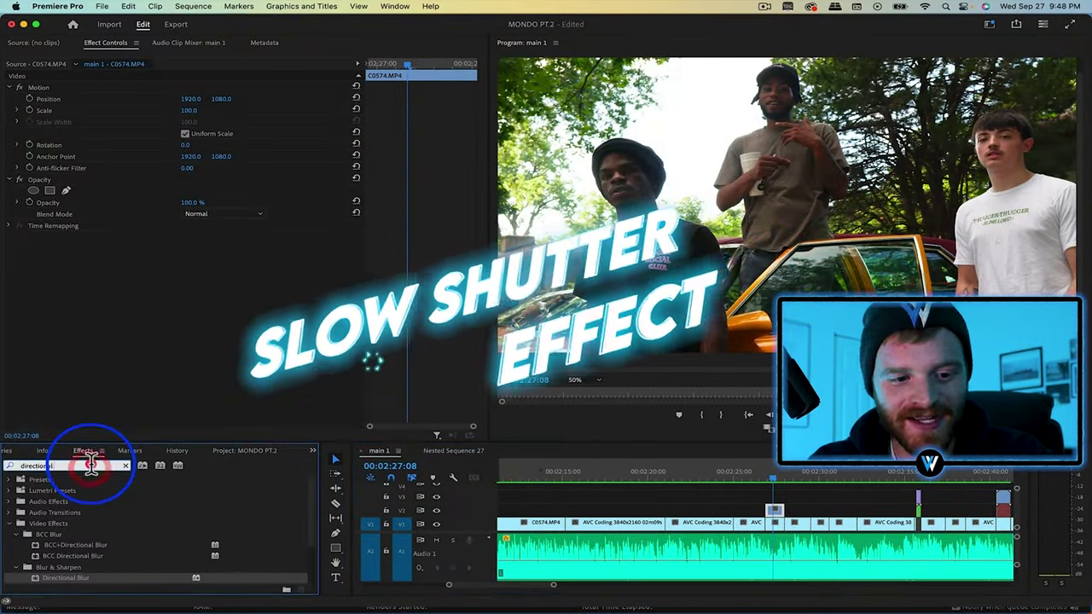
{"action": "type", "text": "echo"}
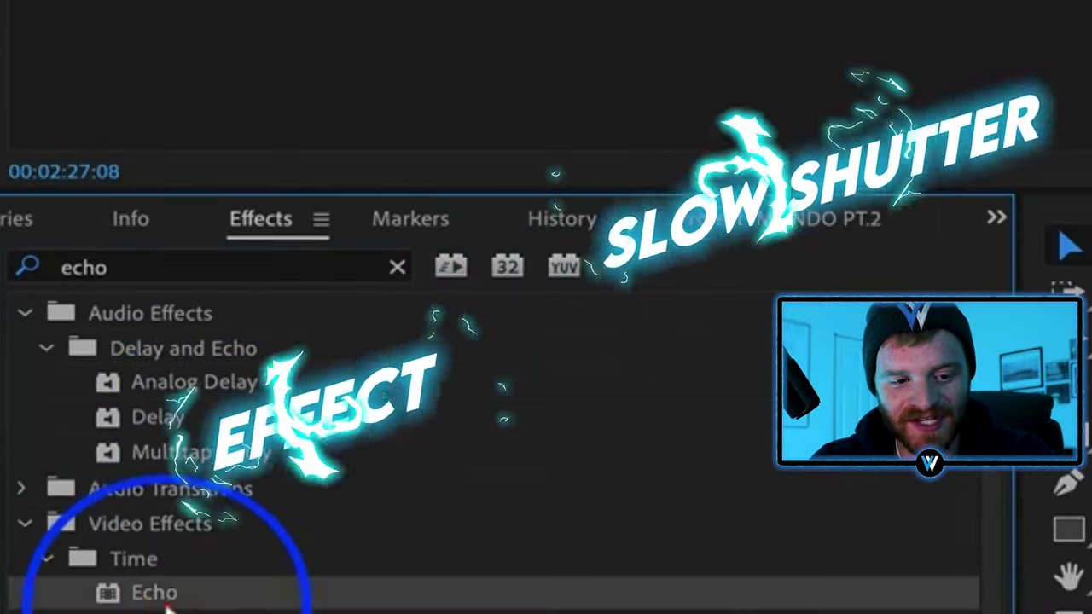
{"action": "left_click_drag", "start_coordinate": [167, 608], "coordinate": [480, 411]}
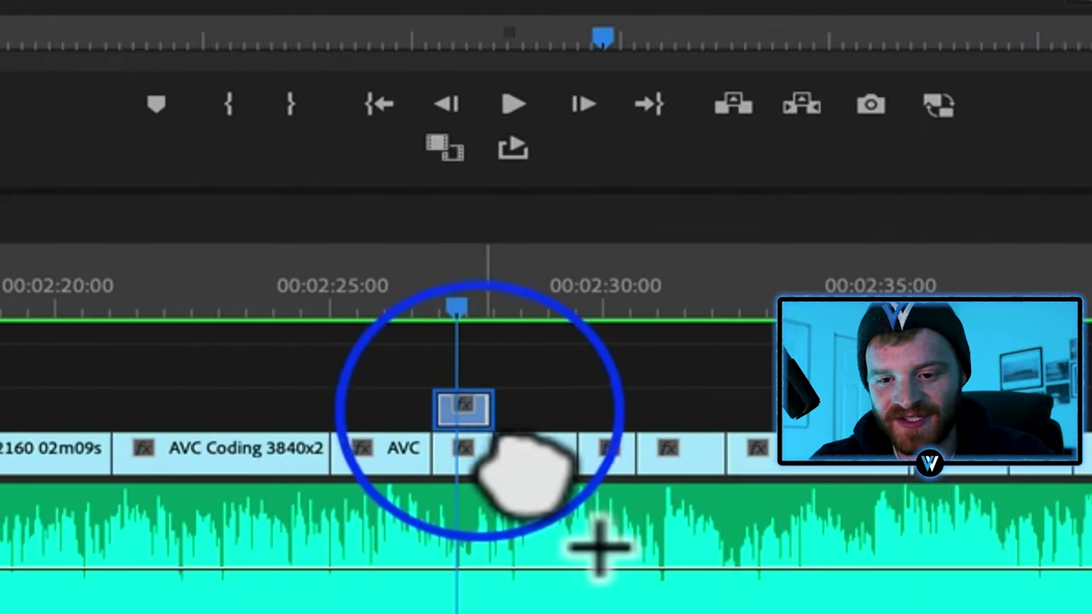
{"action": "left_click_drag", "start_coordinate": [524, 472], "coordinate": [523, 469]}
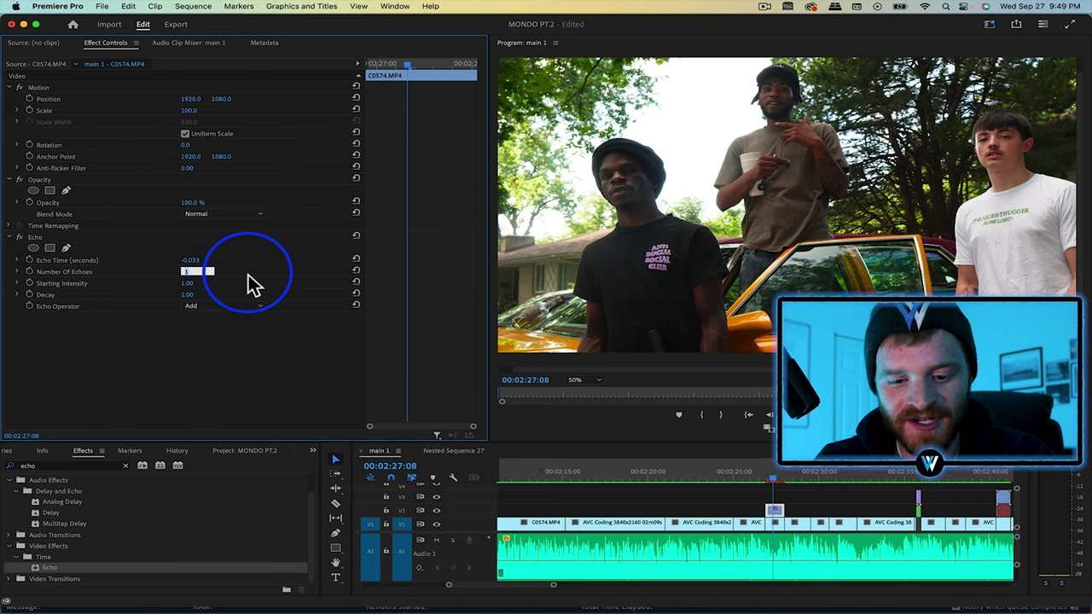
- Set Echo to 9 echoes with the Screen operator and hide the original clip beneath C0574.MP4
{"action": "type", "text": "9"}
{"action": "key", "text": "Return"}
{"action": "left_click", "coordinate": [247, 308]}
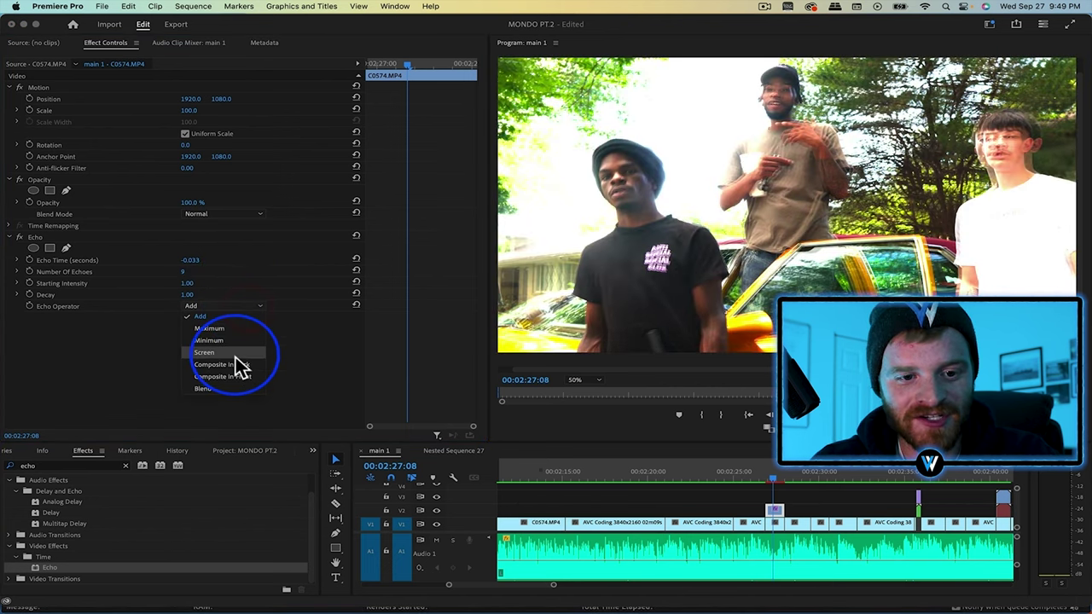
{"action": "left_click_drag", "start_coordinate": [775, 524], "coordinate": [774, 497]}
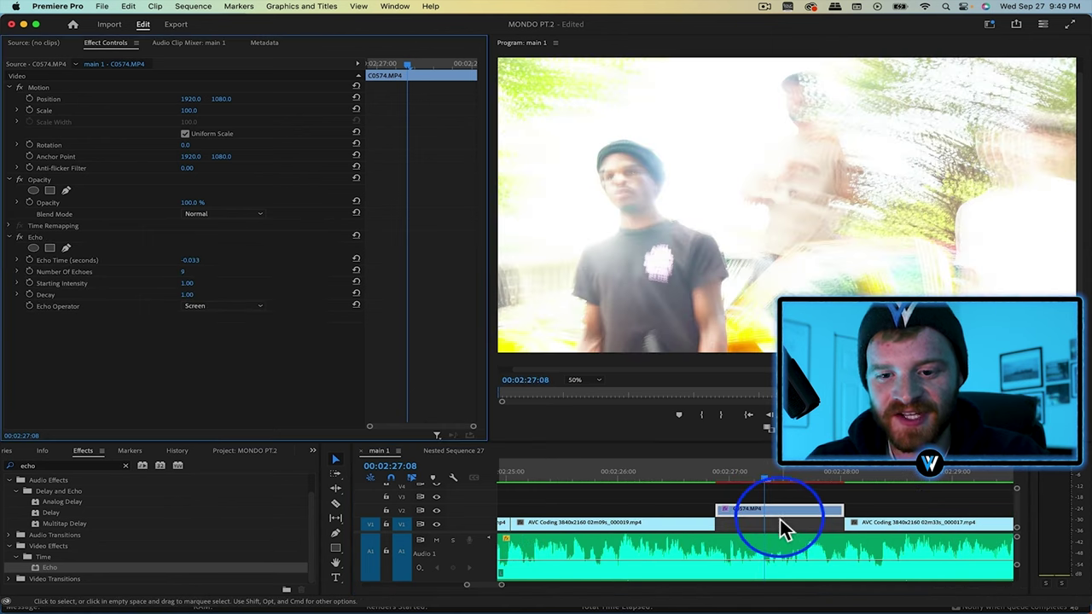
{"action": "left_click", "coordinate": [781, 514]}
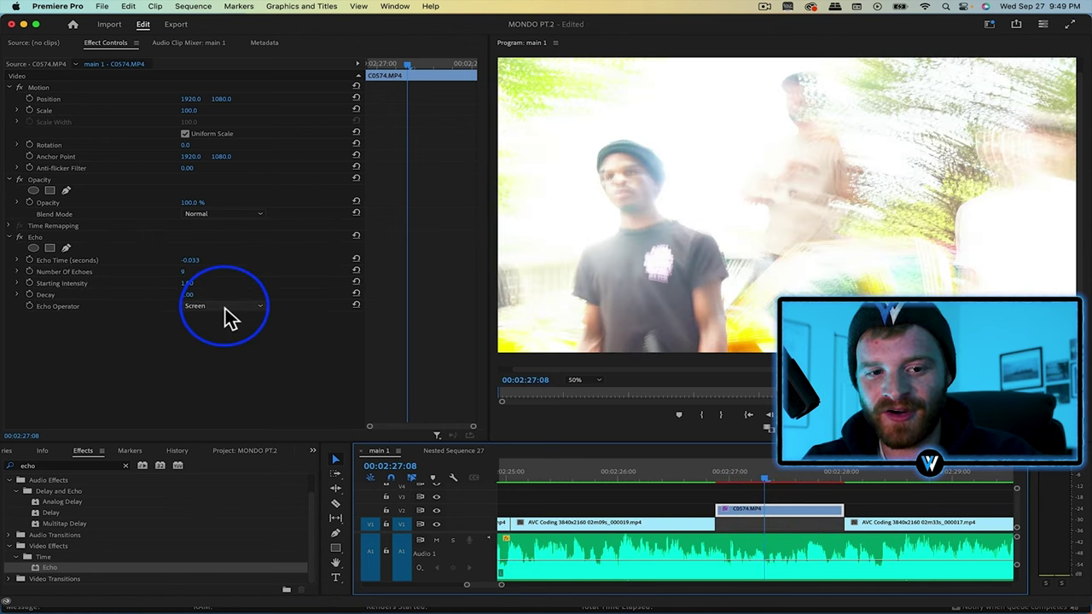
- Apply Luma Corrector to C0574.MP4 with Contrast 2.00, Gamma 0.18, Pedestal -0.20 and Gain 1.06
{"action": "left_click", "coordinate": [125, 467]}
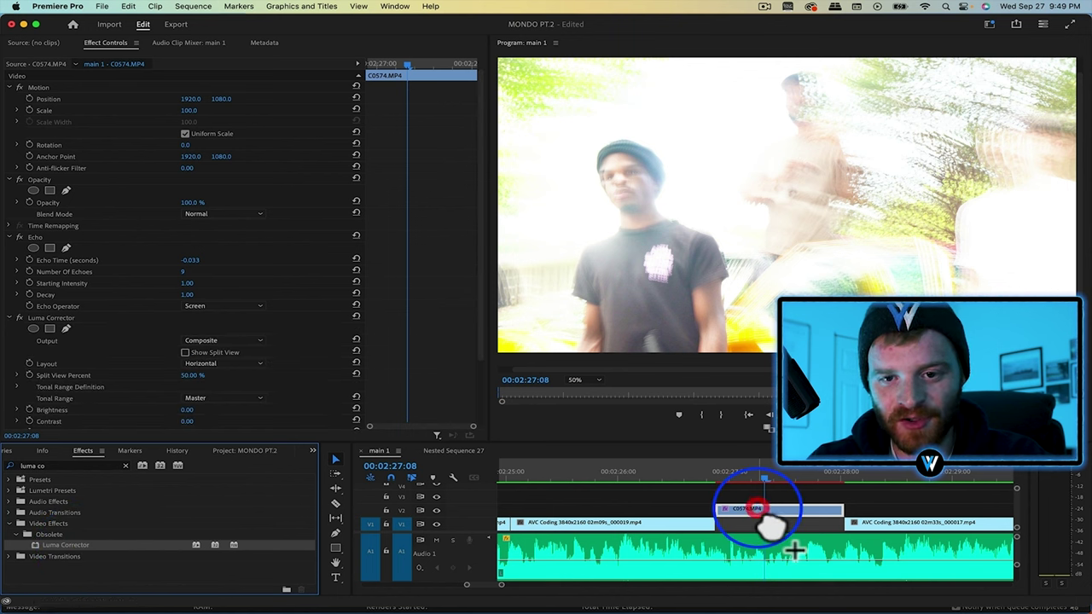
{"action": "scroll", "coordinate": [127, 378], "scroll_direction": "down", "scroll_amount": 3}
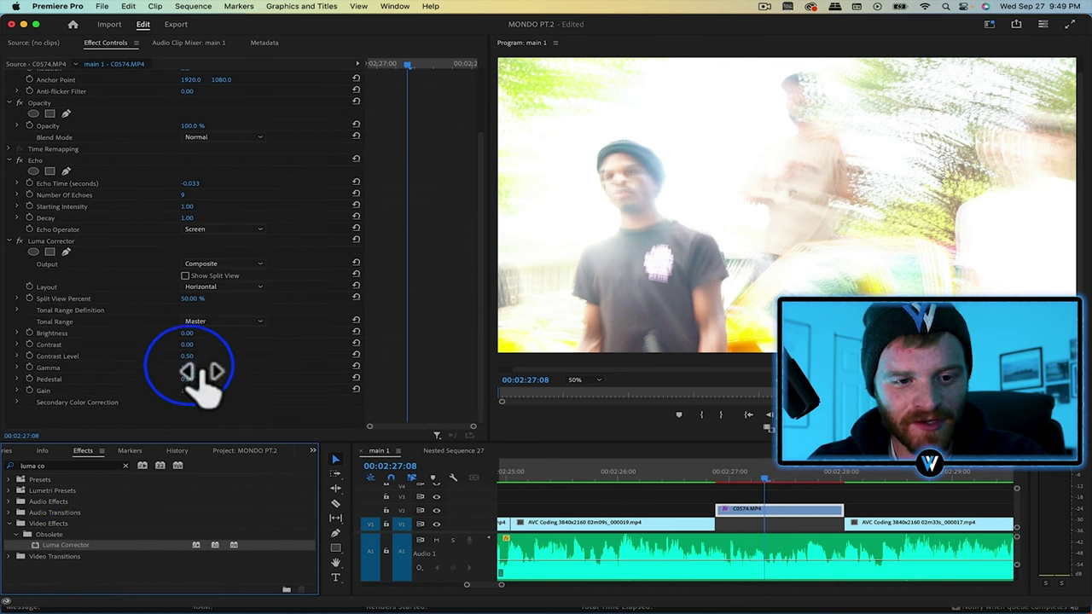
{"action": "left_click_drag", "start_coordinate": [189, 367], "coordinate": [165, 367]}
{"action": "left_click", "coordinate": [192, 392]}
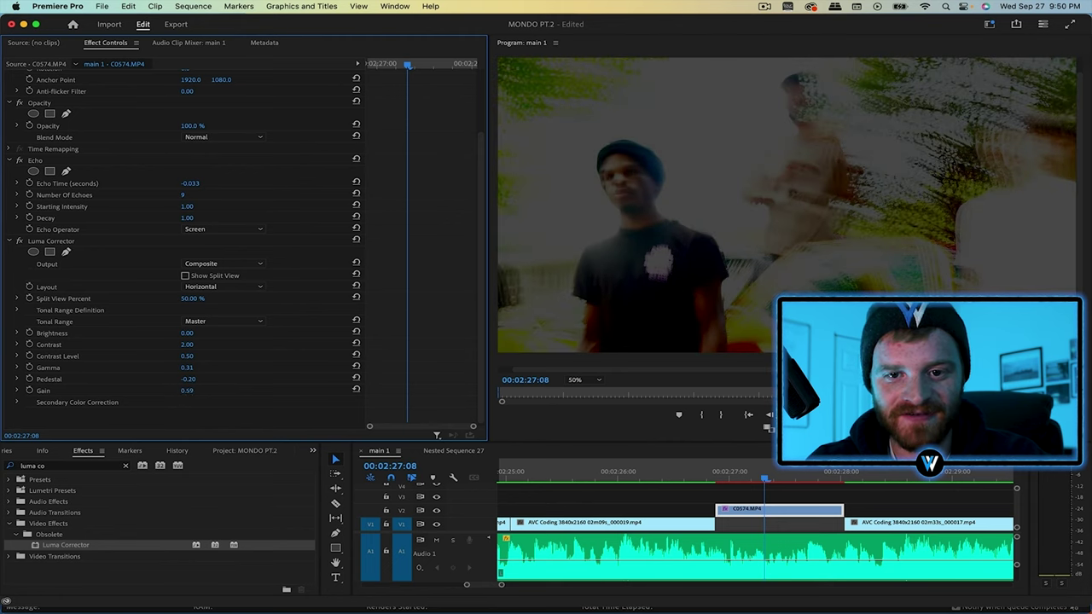
{"action": "mouse_move", "coordinate": [192, 388]}
{"action": "left_mouse_down"}
{"action": "mouse_move", "coordinate": [209, 388]}
{"action": "mouse_move", "coordinate": [175, 367]}
{"action": "left_mouse_up"}
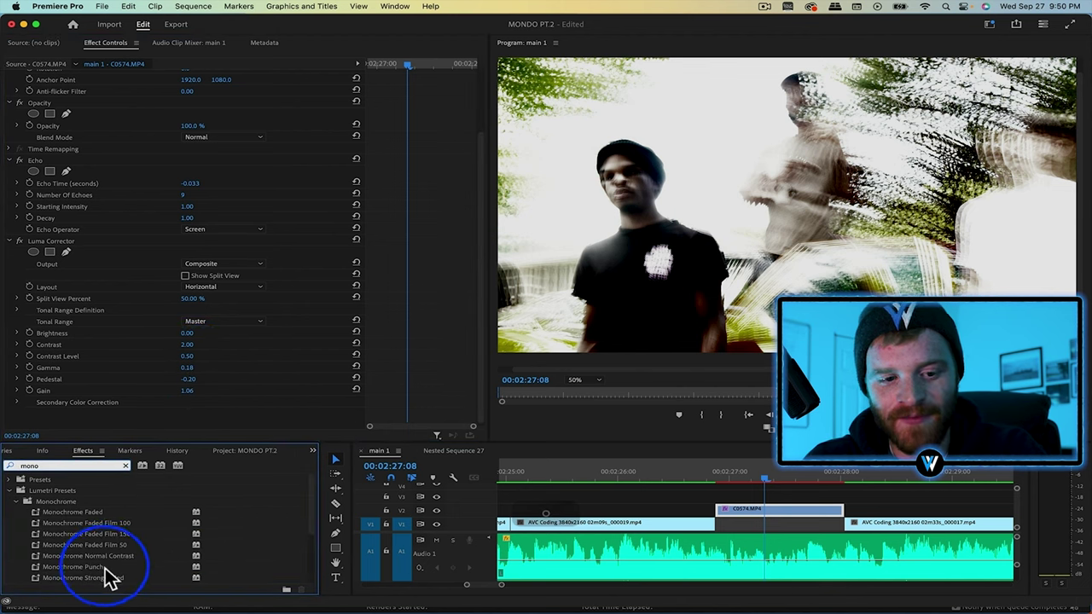
- Apply the Monochrome Punch Lumetri preset and the Posterize Time effect to C0574.MP4
{"action": "left_click", "coordinate": [103, 567]}
{"action": "left_click_drag", "start_coordinate": [773, 514], "coordinate": [773, 516]}
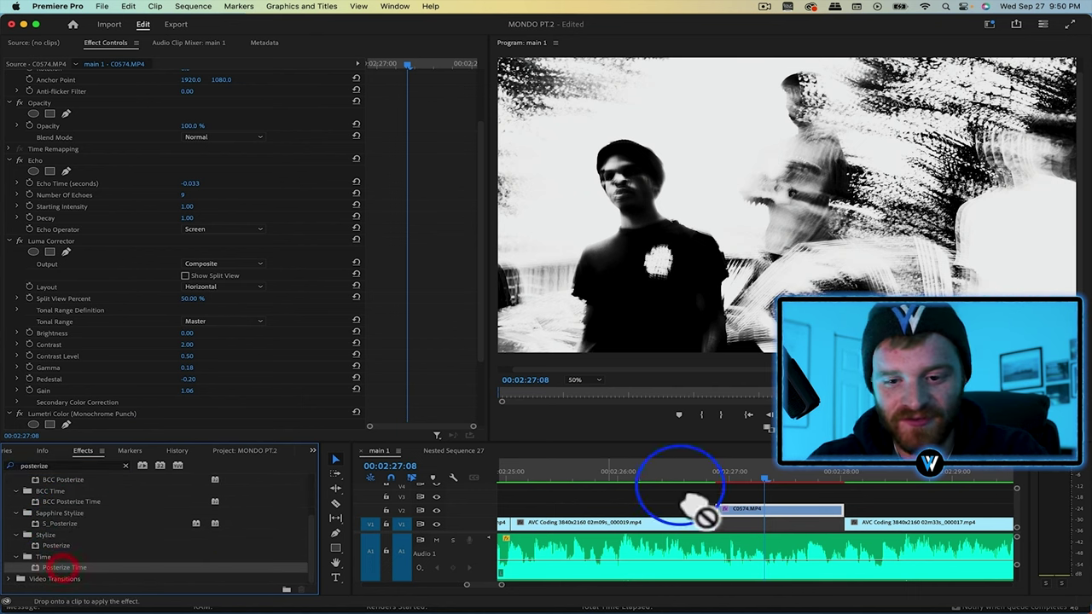
{"action": "scroll", "coordinate": [133, 359], "scroll_direction": "down", "scroll_amount": 5}
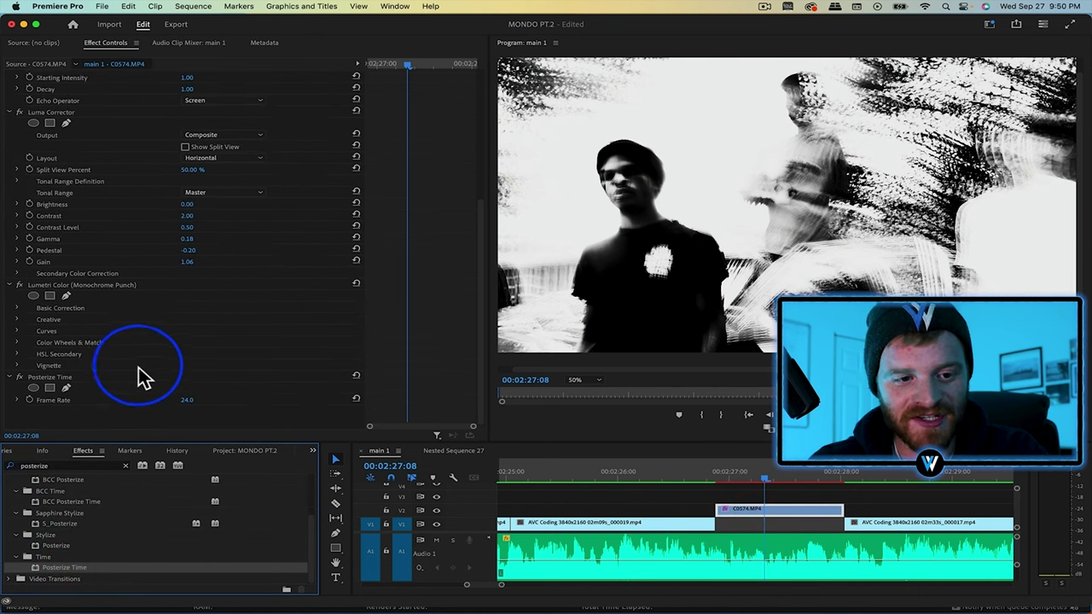
- Open the Frame Rate value of Posterize Time on C0574.MP4 for editing
{"action": "left_click", "coordinate": [186, 401]}
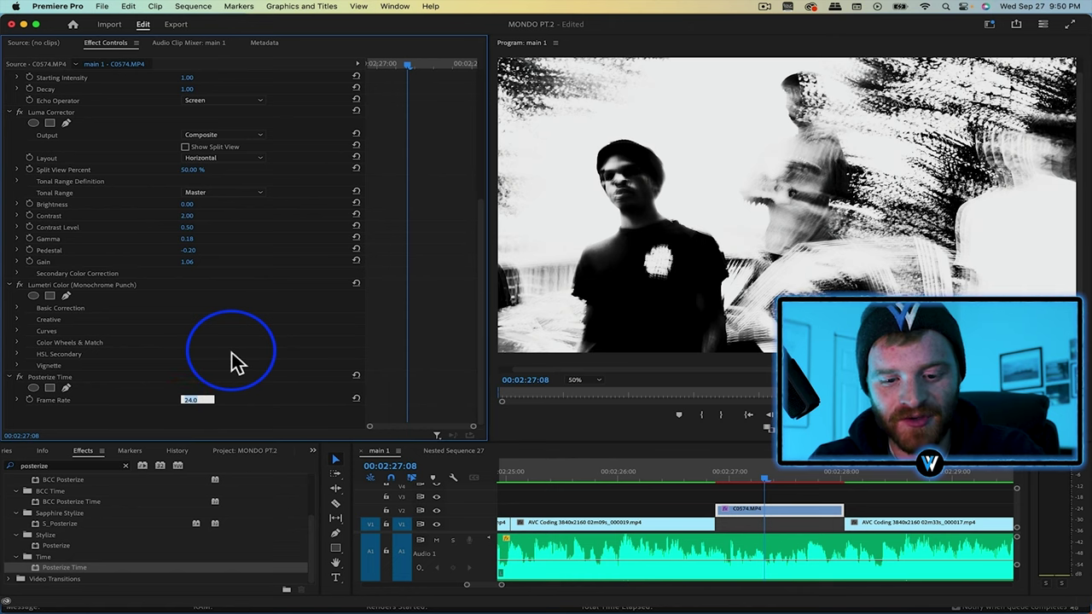
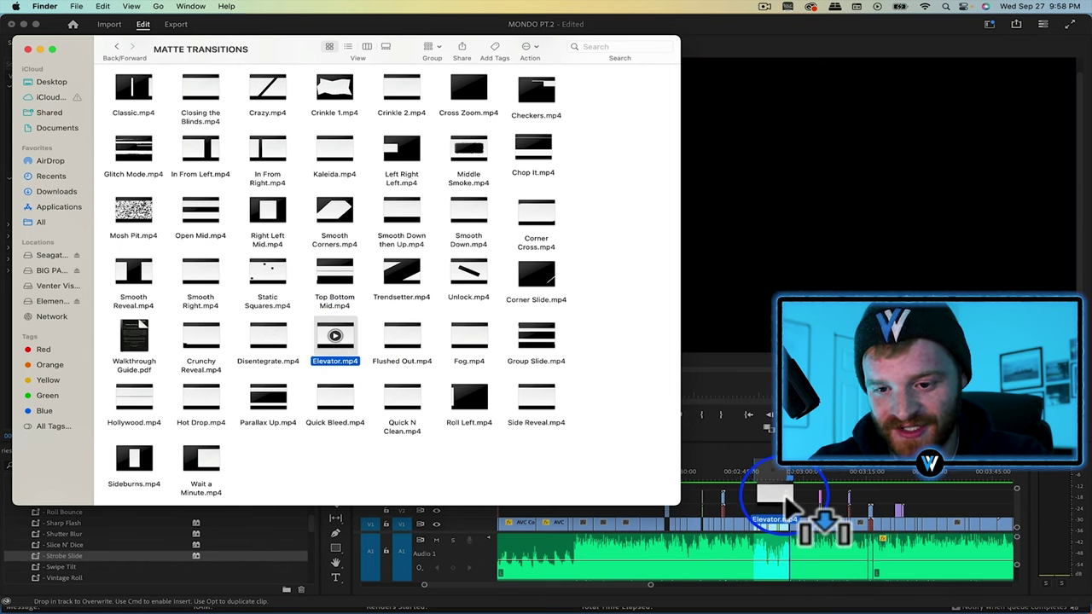
- Place the Elevator.mp4 matte on V3 near 00:02:56:00 and scale it to the frame size
{"action": "scroll", "coordinate": [764, 500], "scroll_direction": "up", "scroll_amount": 5}
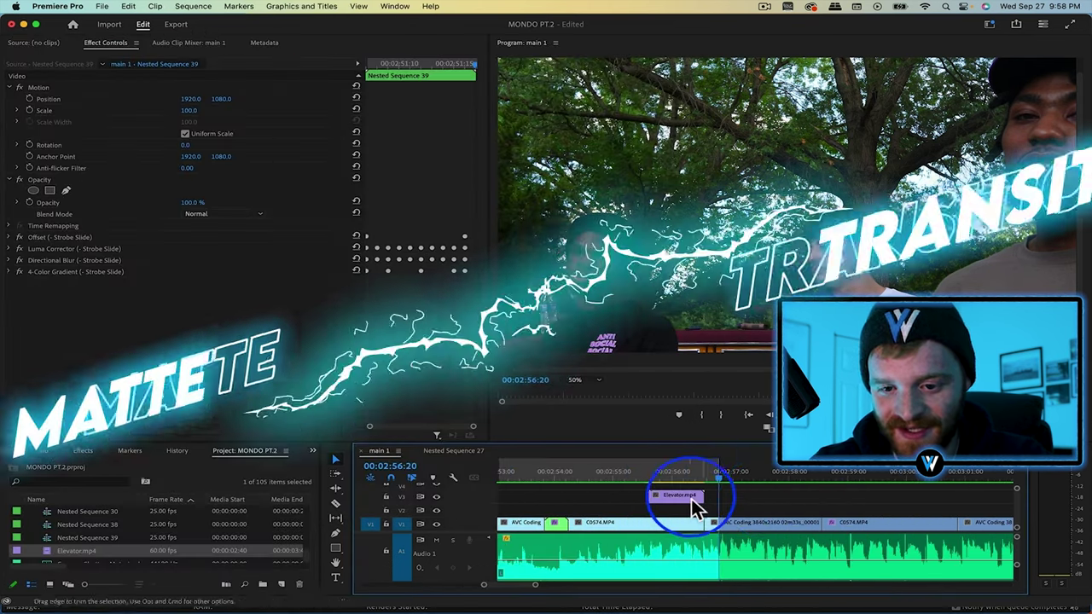
{"action": "left_click", "coordinate": [670, 497]}
{"action": "left_click", "coordinate": [691, 471]}
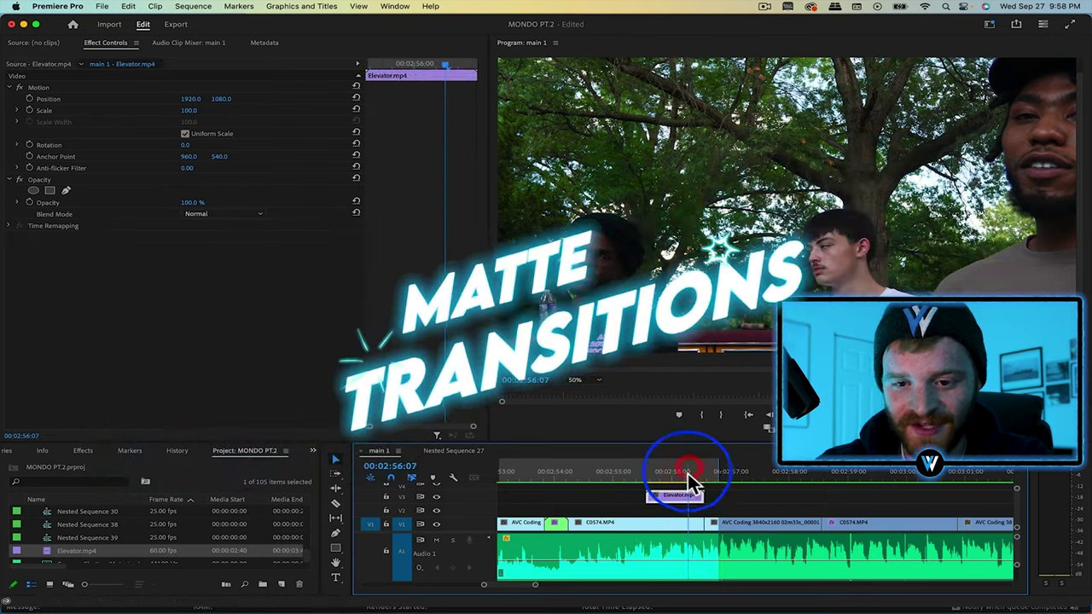
{"action": "left_click", "coordinate": [679, 510]}
{"action": "right_click", "coordinate": [676, 503]}
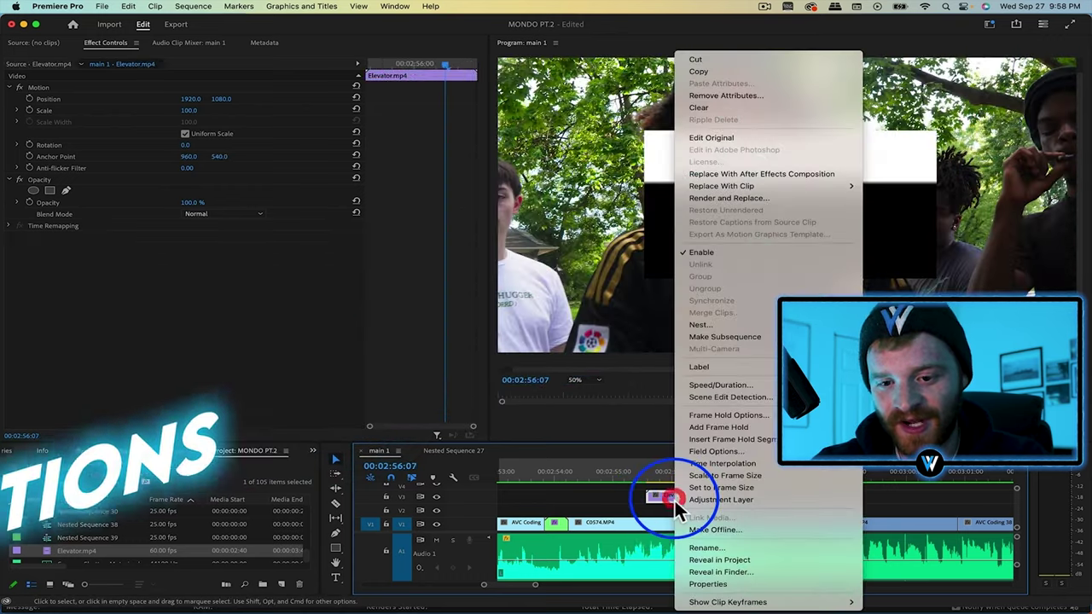
{"action": "left_click", "coordinate": [717, 476]}
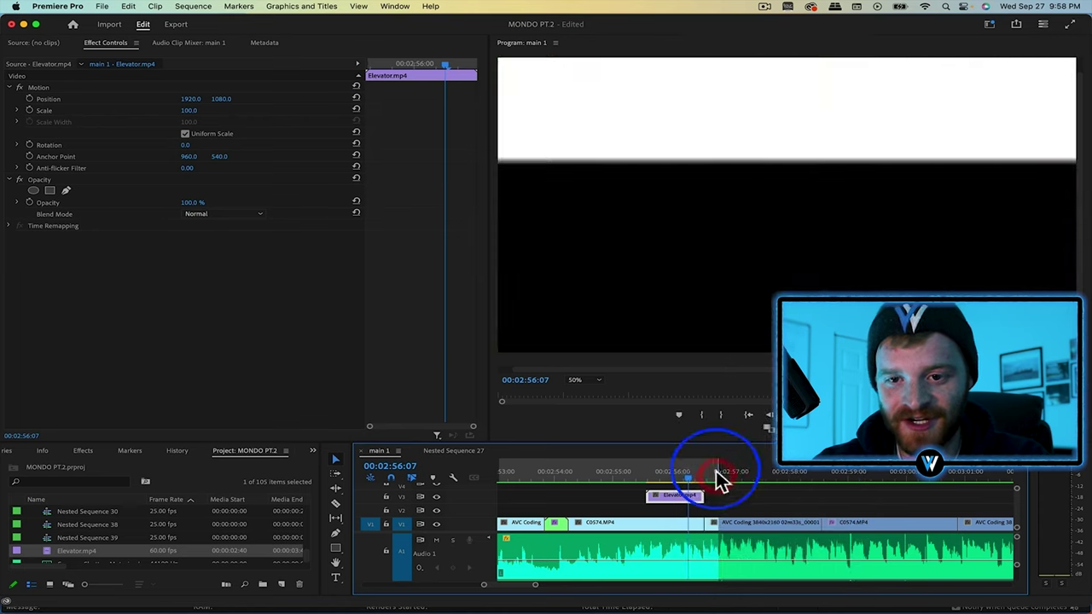
- Mute Audio 1 and position Elevator.mp4 over the cut between C0574.MP4 and the following AVC Coding clip
{"action": "left_click", "coordinate": [436, 540]}
{"action": "mouse_move", "coordinate": [691, 497]}
{"action": "left_mouse_down"}
{"action": "mouse_move", "coordinate": [696, 510]}
{"action": "mouse_move", "coordinate": [697, 499]}
{"action": "left_mouse_up"}
{"action": "scroll", "coordinate": [698, 499], "scroll_direction": "up", "scroll_amount": 3}
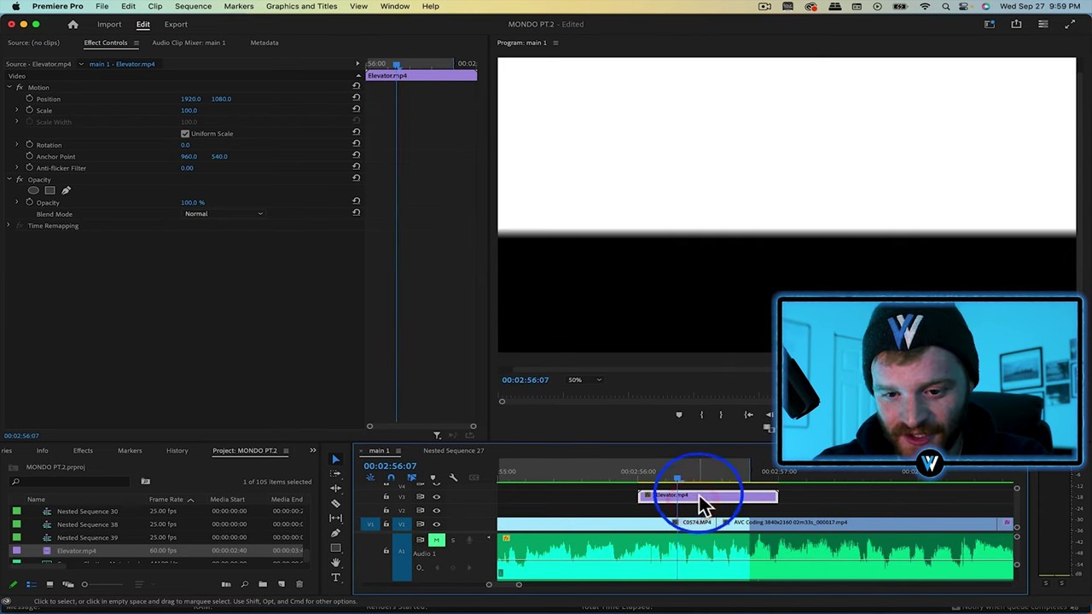
{"action": "left_click", "coordinate": [698, 497]}
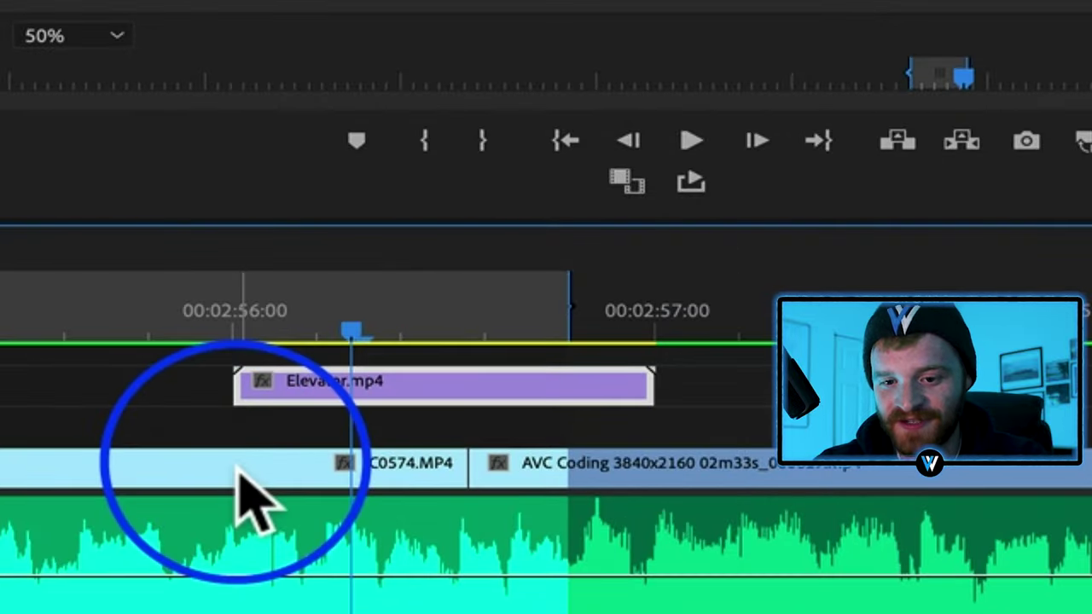
- Split C0574.MP4 at the matte's start, stretch the cut piece on V2 to the matte's length, and extend the next clip beneath it
{"action": "key", "text": "c"}
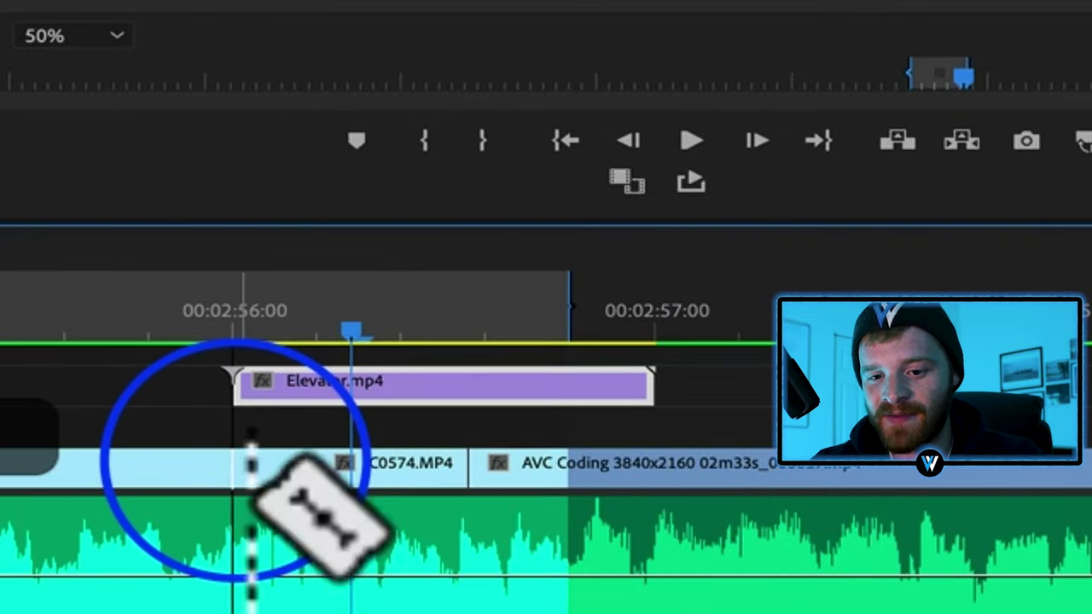
{"action": "left_click", "coordinate": [231, 465]}
{"action": "key", "text": "v"}
{"action": "left_click_drag", "start_coordinate": [330, 468], "coordinate": [329, 427]}
{"action": "left_click_drag", "start_coordinate": [465, 427], "coordinate": [653, 431]}
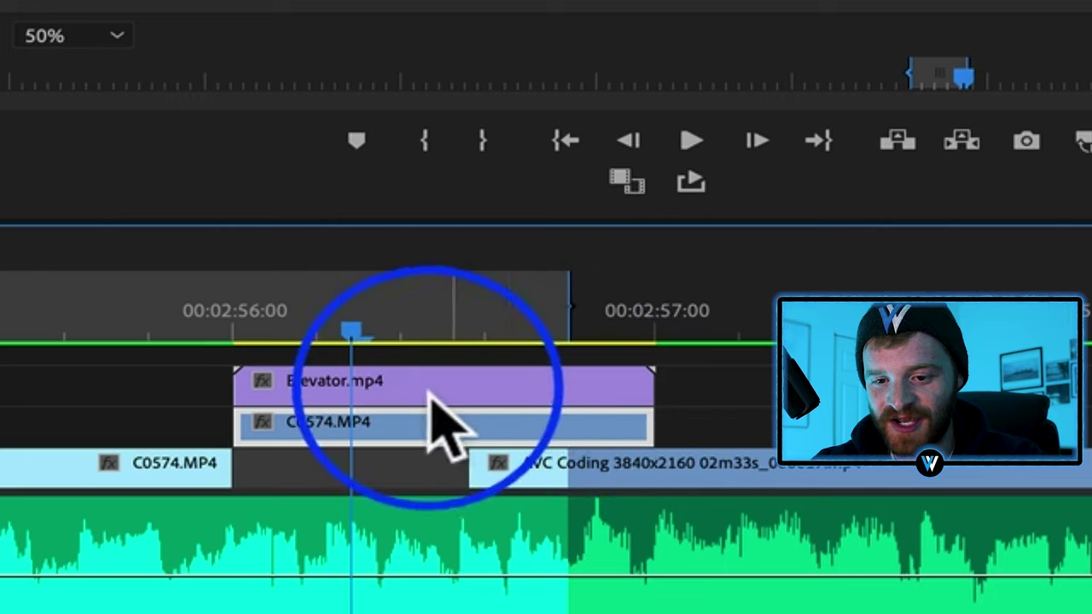
{"action": "left_click_drag", "start_coordinate": [470, 465], "coordinate": [224, 469]}
- Apply Track Matte Key to the V2 piece of C0574.MP4, with Video 3 as matte and Matte Luma compositing
{"action": "left_click", "coordinate": [334, 429]}
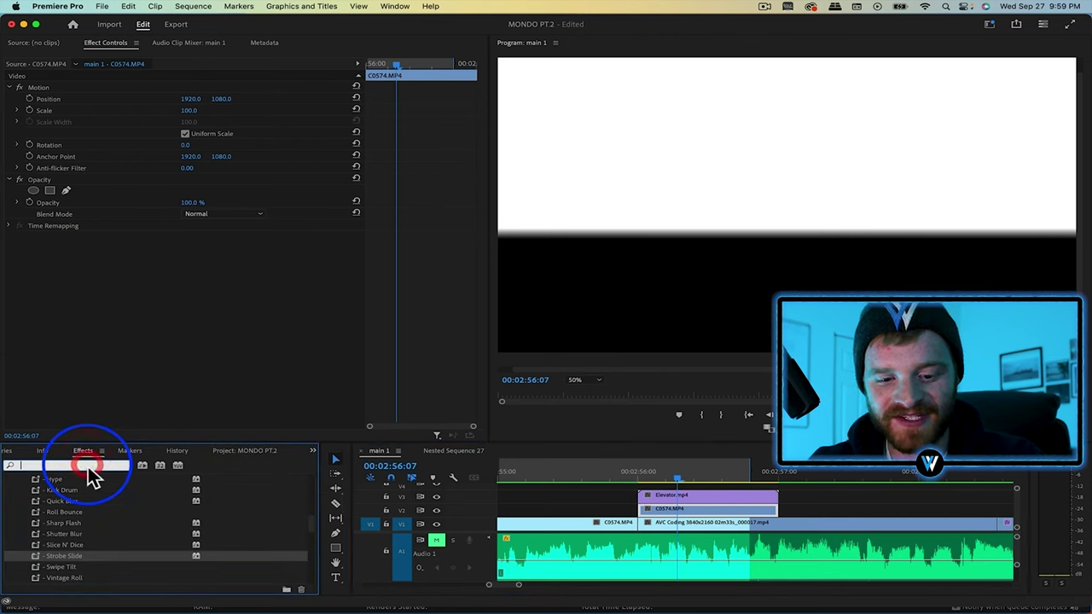
{"action": "left_click_drag", "start_coordinate": [75, 545], "coordinate": [701, 512]}
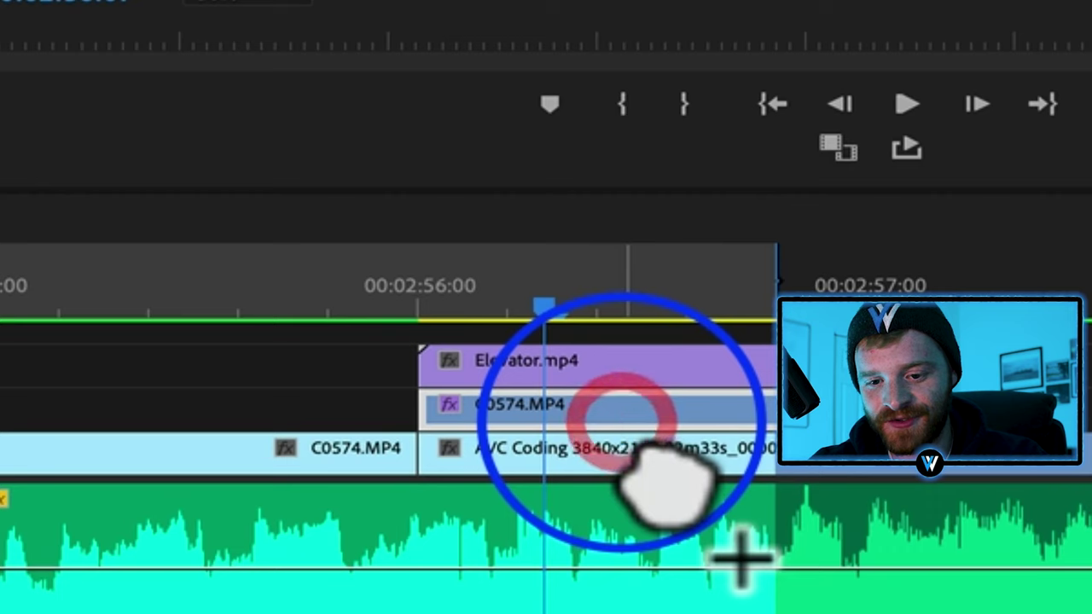
{"action": "left_click", "coordinate": [629, 415]}
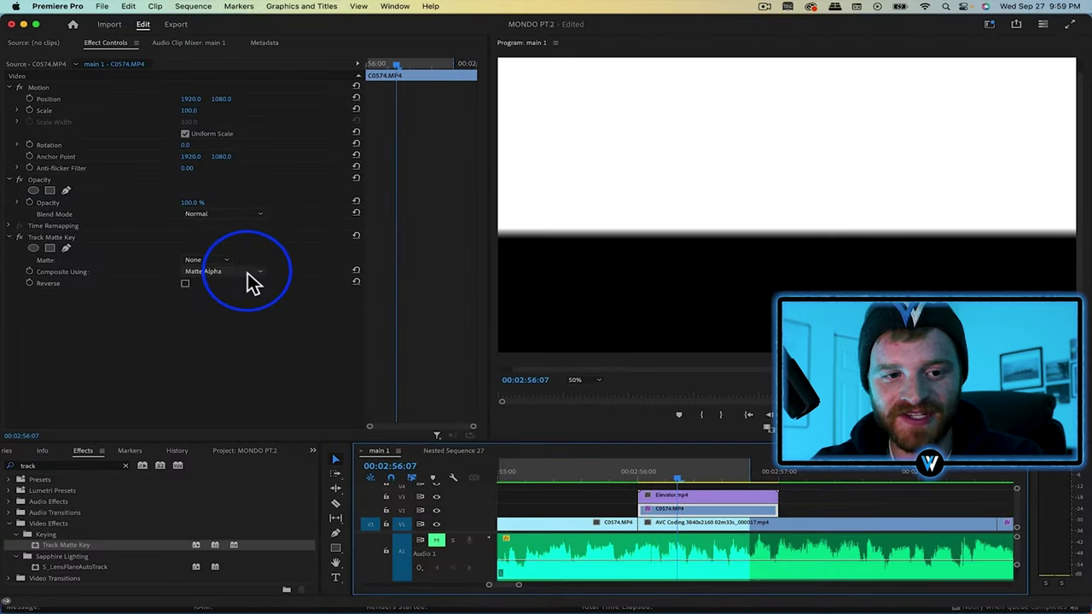
{"action": "left_click", "coordinate": [248, 273]}
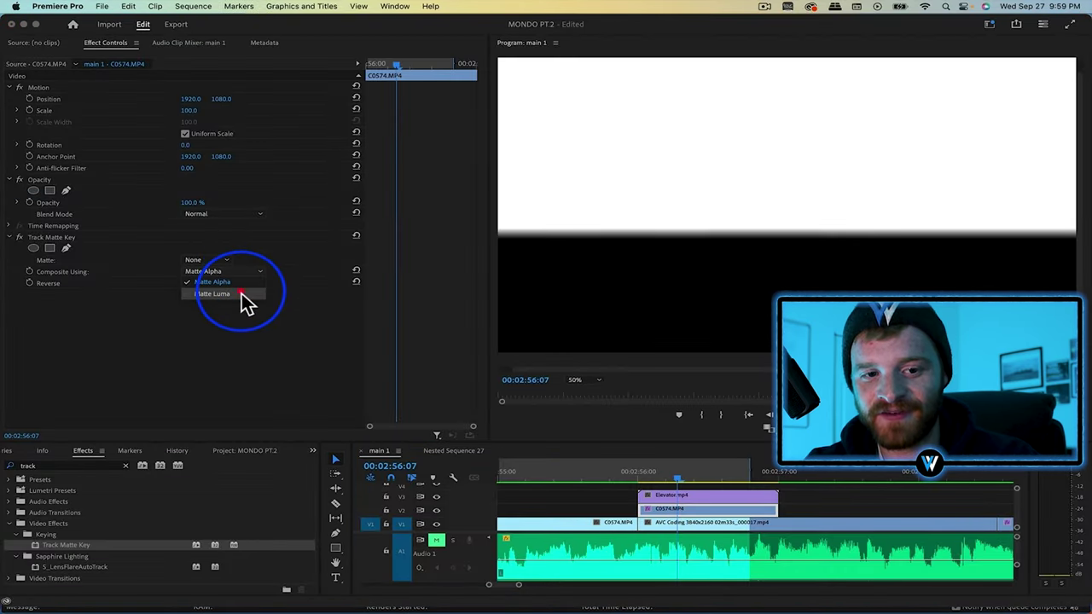
{"action": "left_click", "coordinate": [241, 294]}
{"action": "left_click", "coordinate": [223, 260]}
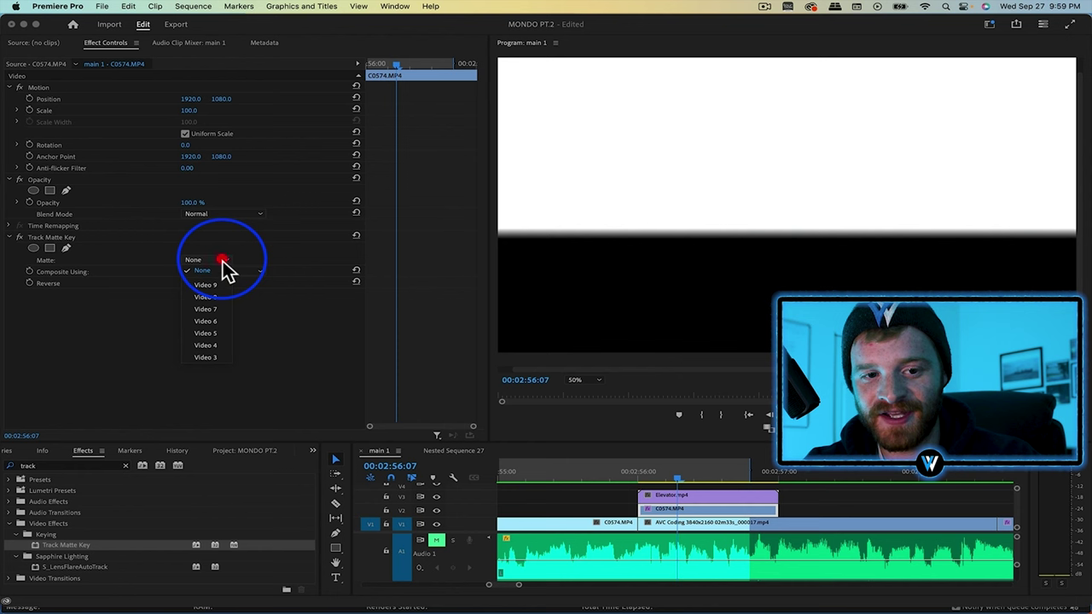
{"action": "left_click", "coordinate": [215, 360]}
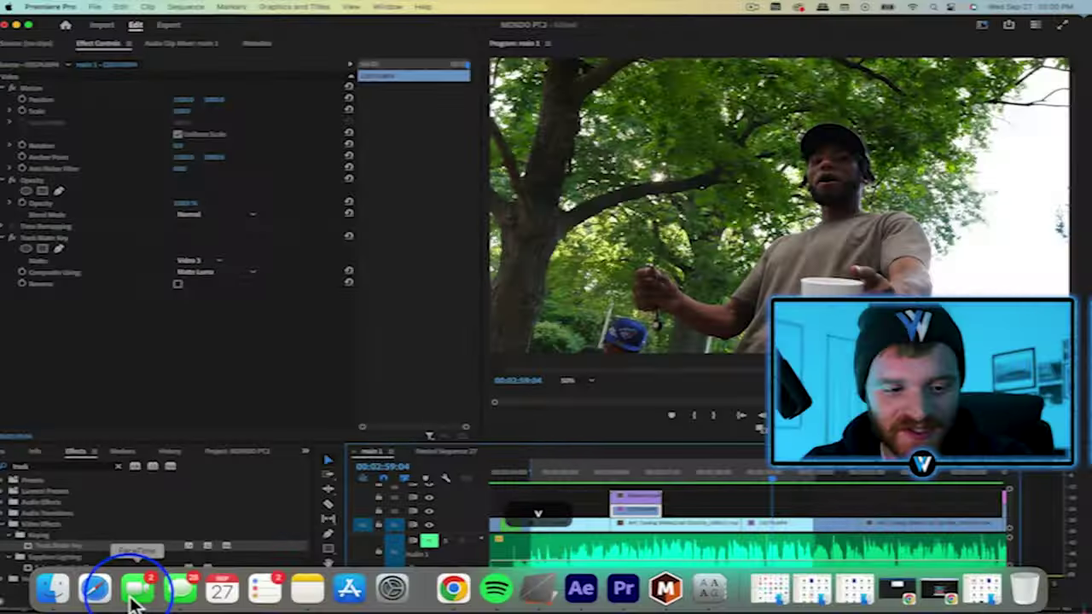
- Add Roll Left.mp4 from the MATTE TRANSITIONS folder to V3 over the next cut, ending at 00:02:59:04
{"action": "left_click", "coordinate": [52, 589]}
{"action": "scroll", "coordinate": [444, 367], "scroll_direction": "up", "scroll_amount": 1}
{"action": "left_click", "coordinate": [484, 419]}
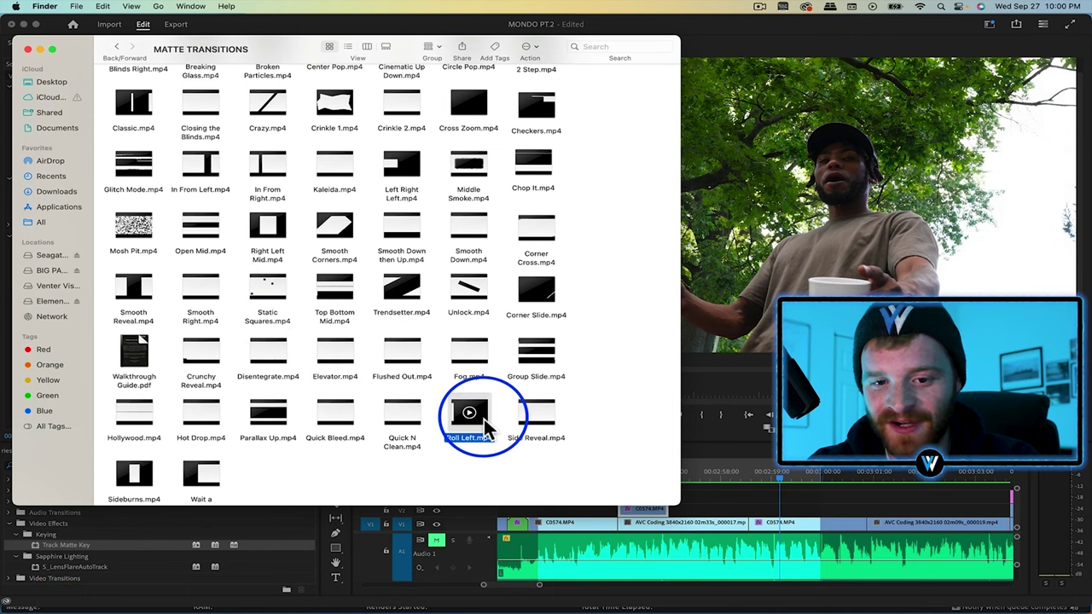
{"action": "left_click_drag", "start_coordinate": [483, 416], "coordinate": [724, 513]}
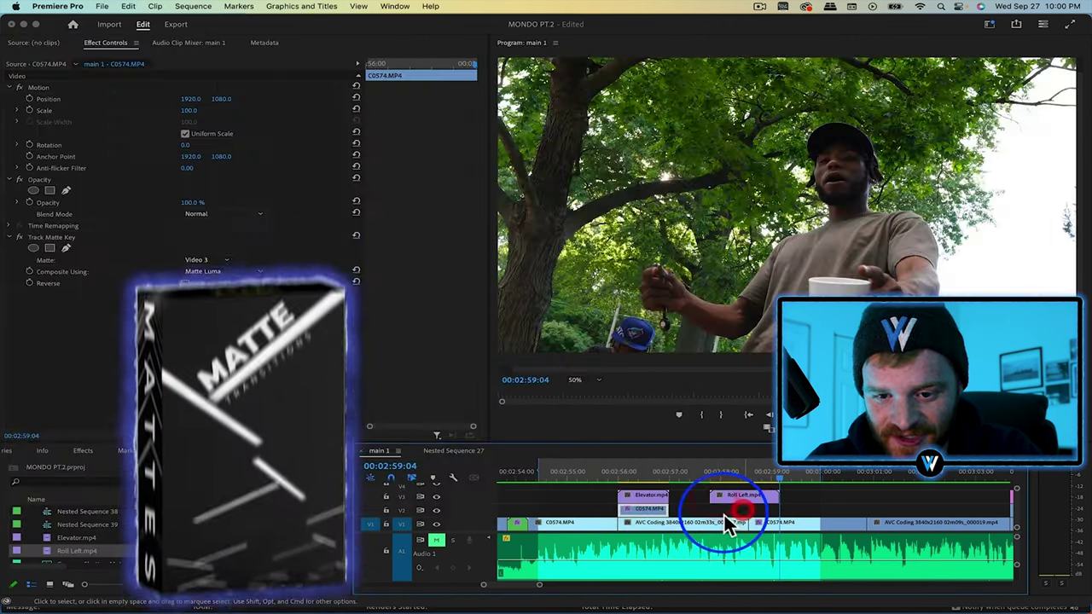
- Split the AVC Coding clip at Roll Left.mp4's start, raise and stretch its end piece on V2, and extend C0574.MP4 beneath it
{"action": "key", "text": "="}
{"action": "key", "text": "c"}
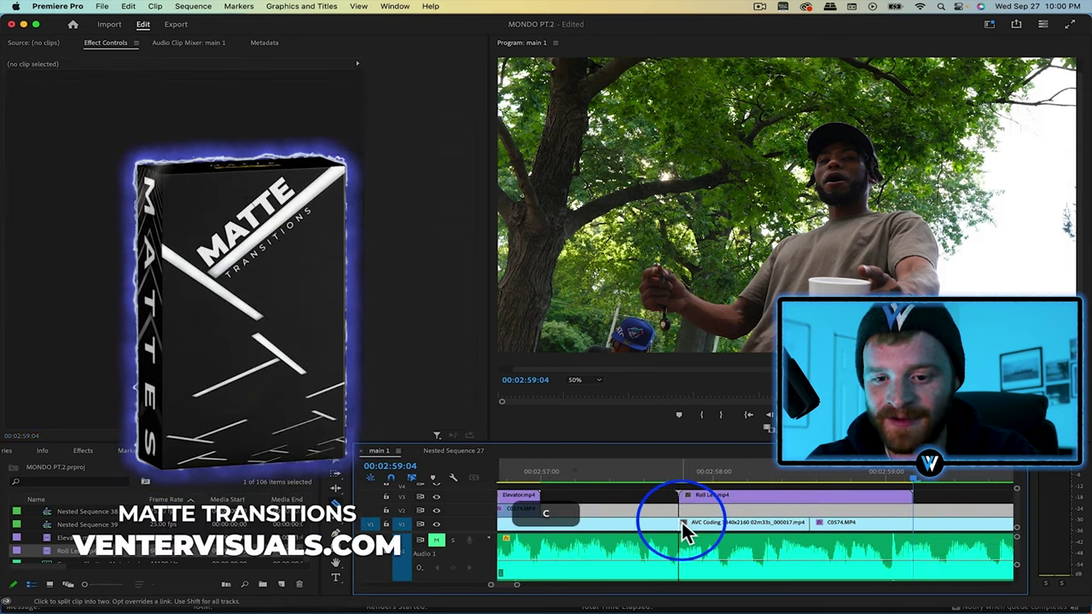
{"action": "left_click_drag", "start_coordinate": [708, 521], "coordinate": [727, 508]}
{"action": "left_click_drag", "start_coordinate": [809, 510], "coordinate": [910, 512]}
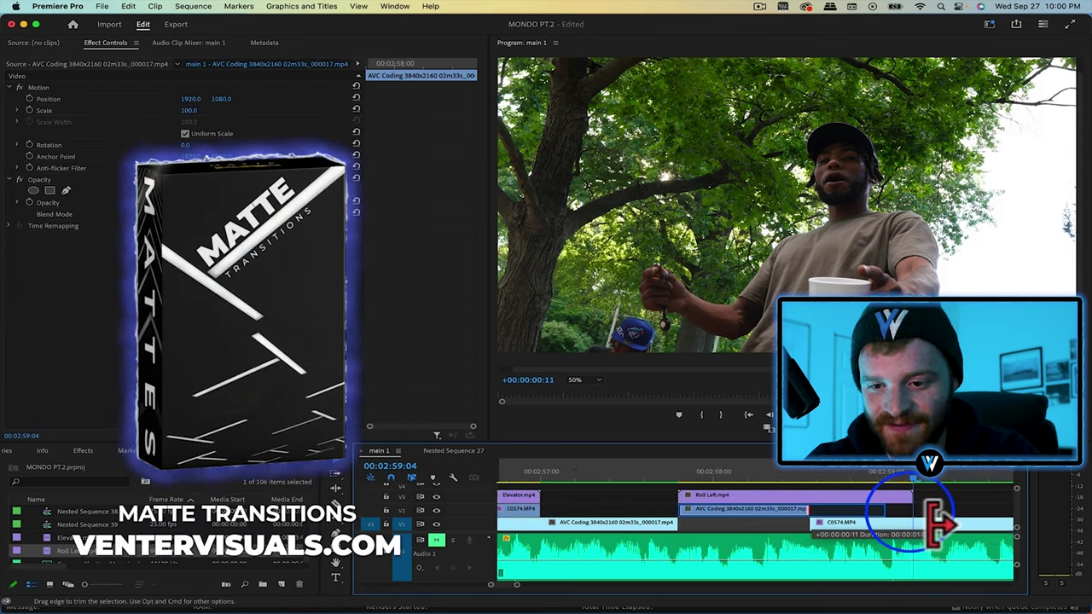
{"action": "left_click_drag", "start_coordinate": [835, 528], "coordinate": [702, 538]}
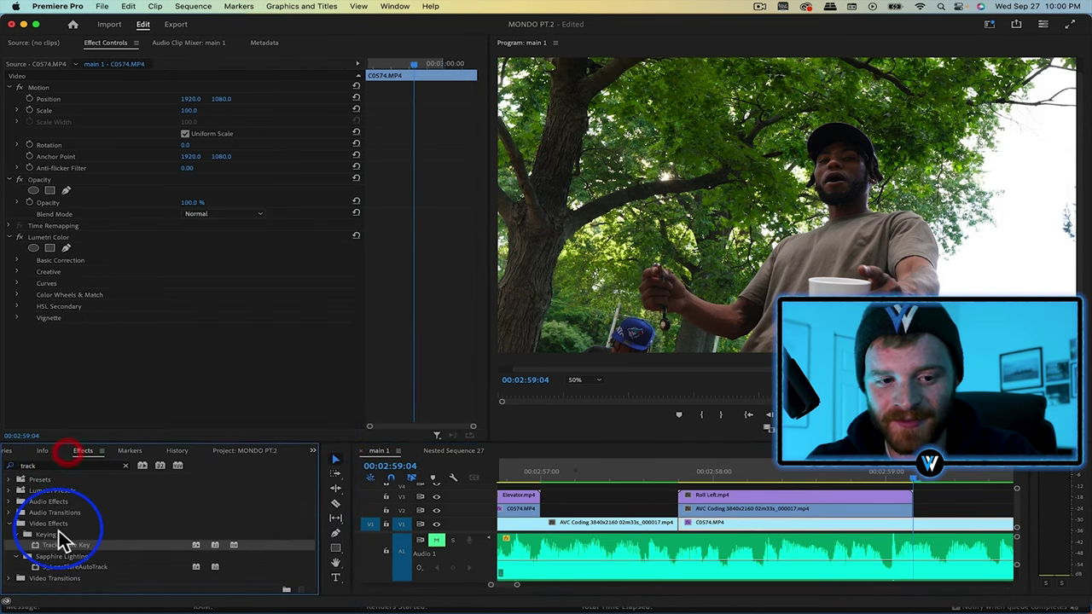
- Apply Track Matte Key to the V2 AVC Coding piece, using Matte Luma with Video 3 as the matte
{"action": "left_click_drag", "start_coordinate": [53, 546], "coordinate": [838, 514]}
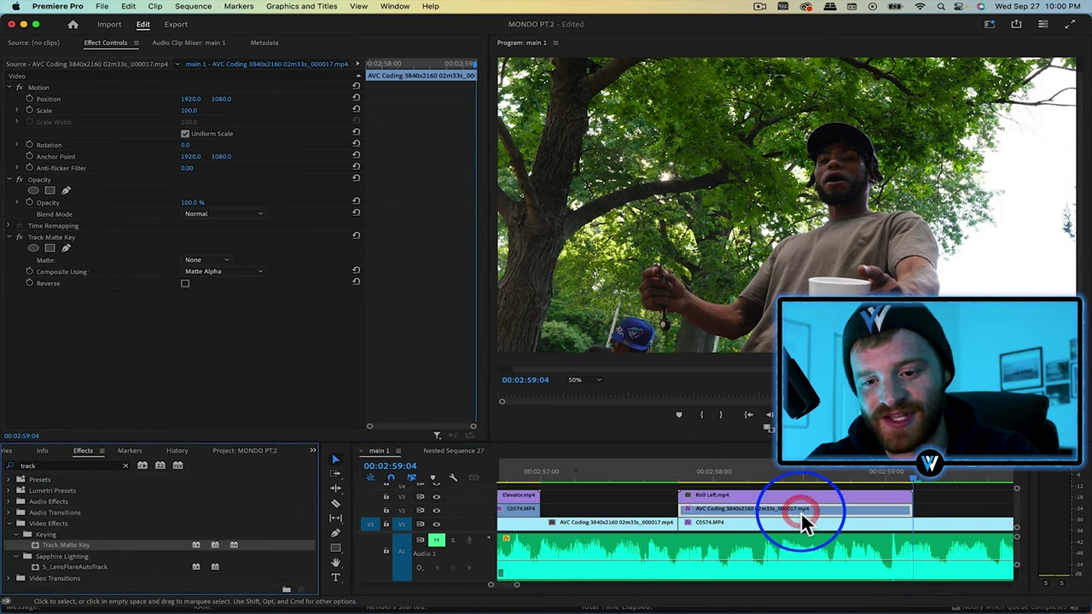
{"action": "left_click", "coordinate": [225, 274]}
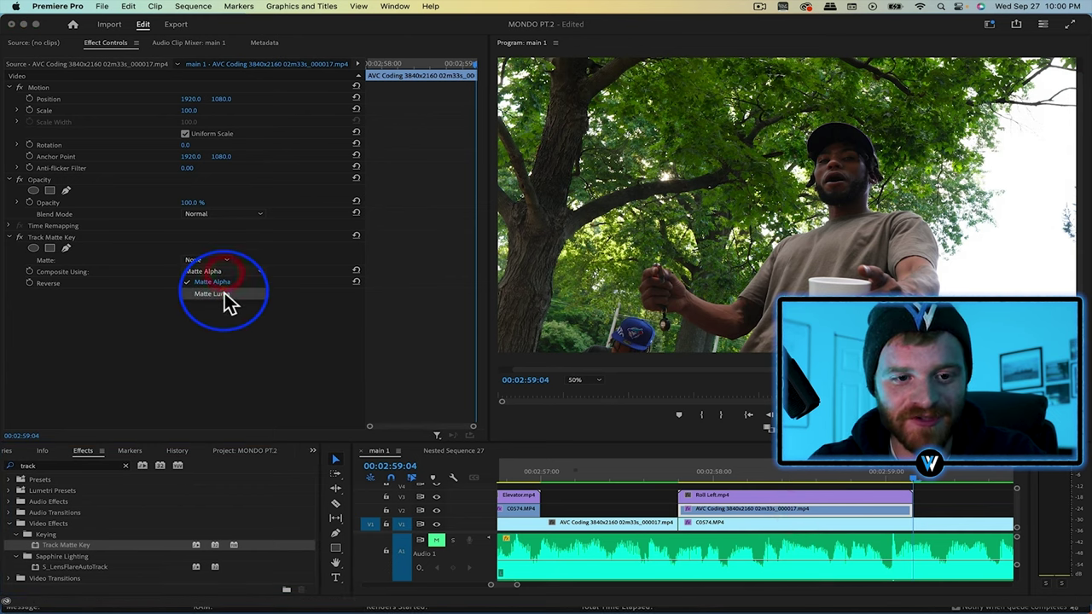
{"action": "left_click", "coordinate": [224, 292]}
{"action": "left_click", "coordinate": [222, 259]}
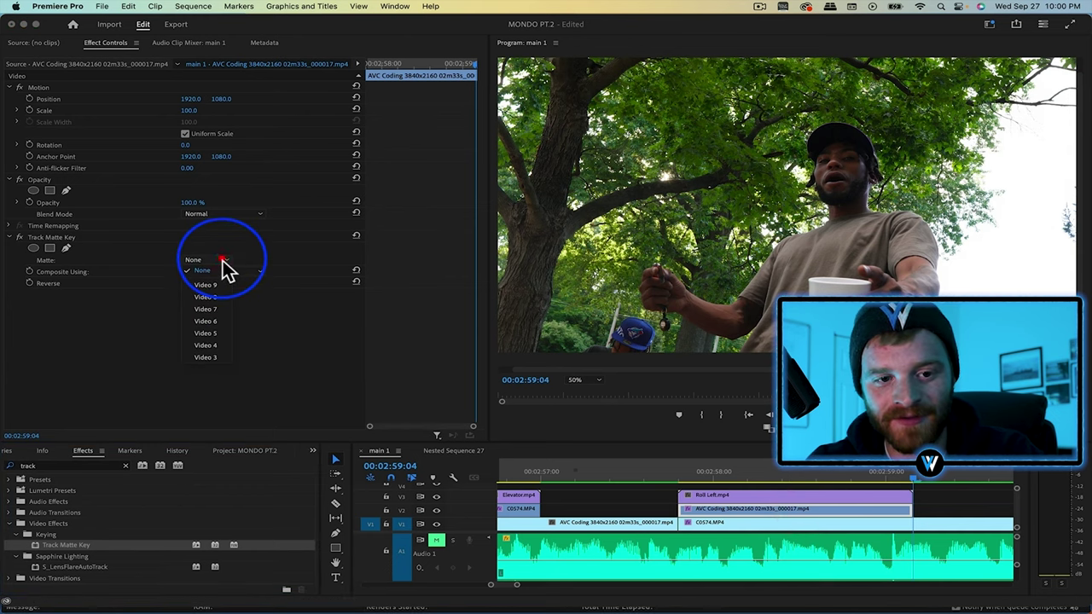
{"action": "left_click", "coordinate": [220, 360]}
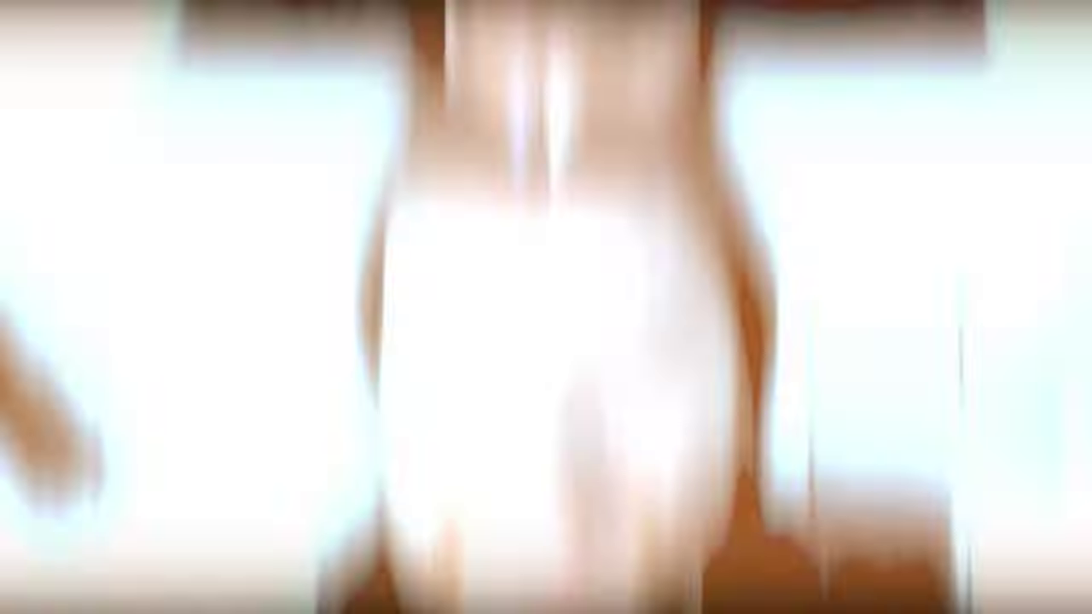
- Apply Brightness & Contrast to C0574.MP4 and keyframe Brightness 98 and Contrast 72 at the clip's start, 00:02:09:23
{"action": "left_click", "coordinate": [123, 512]}
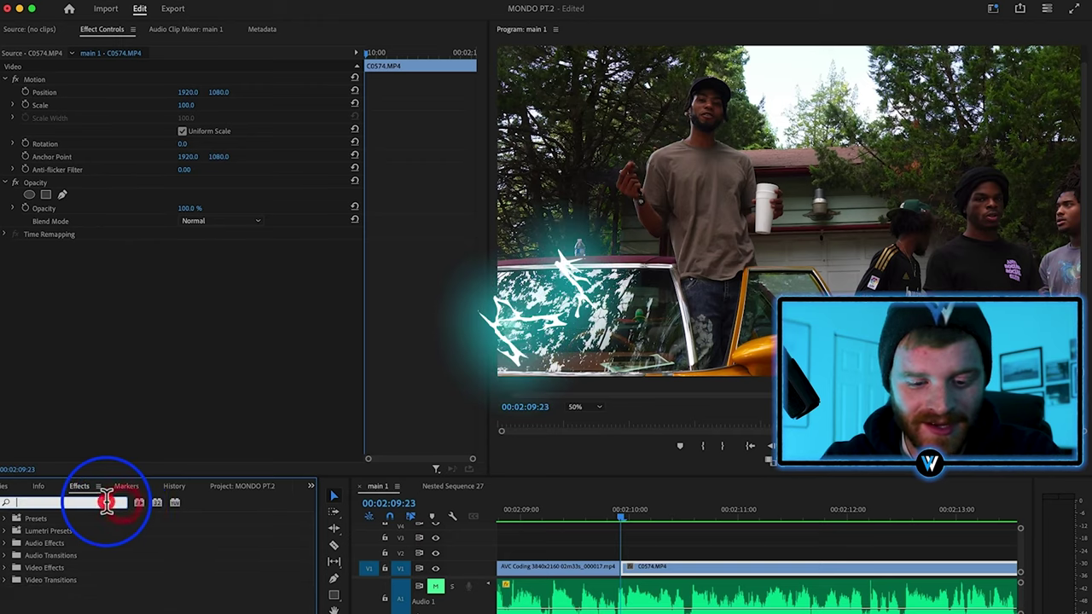
{"action": "type", "text": "brightnes"}
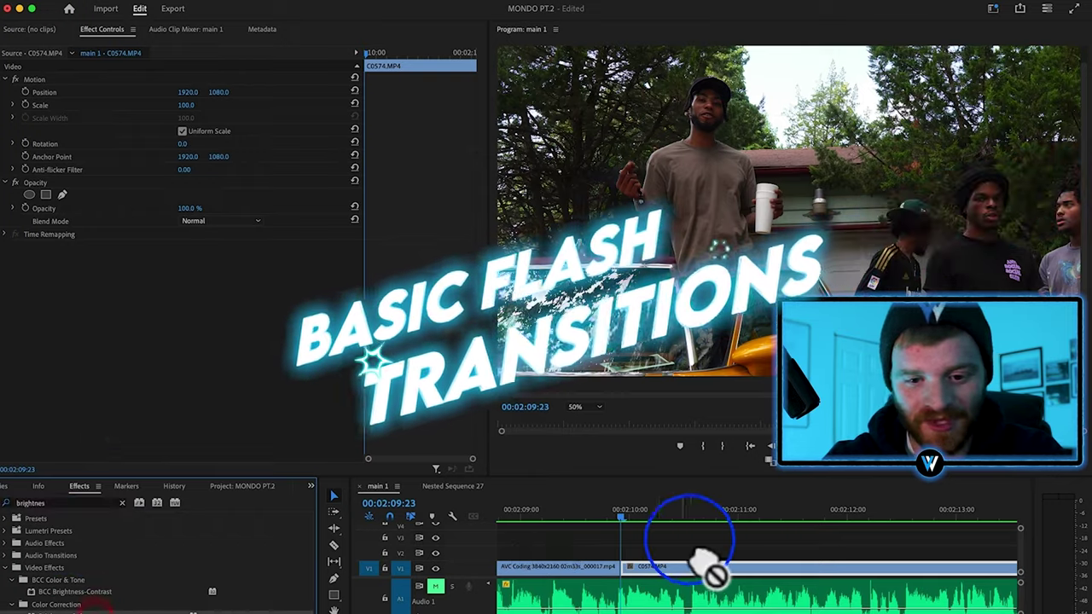
{"action": "left_click_drag", "start_coordinate": [183, 273], "coordinate": [247, 286]}
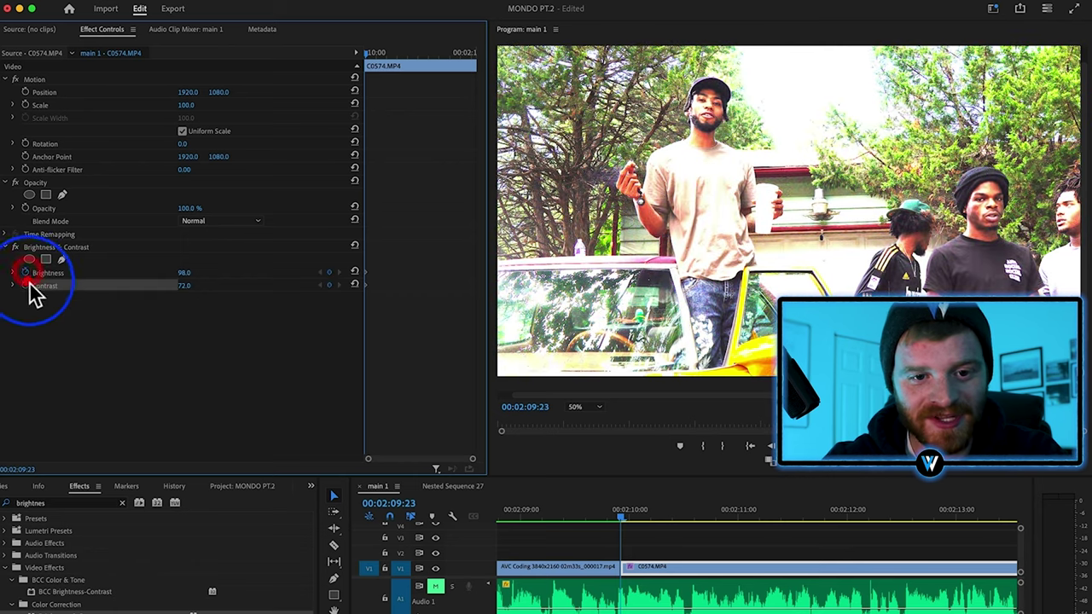
- Reset Brightness and Contrast to 0 with keyframes three frames into the clip, at 00:02:10:02
{"action": "key", "text": "Right"}
{"action": "key", "text": "Right"}
{"action": "key", "text": "Right"}
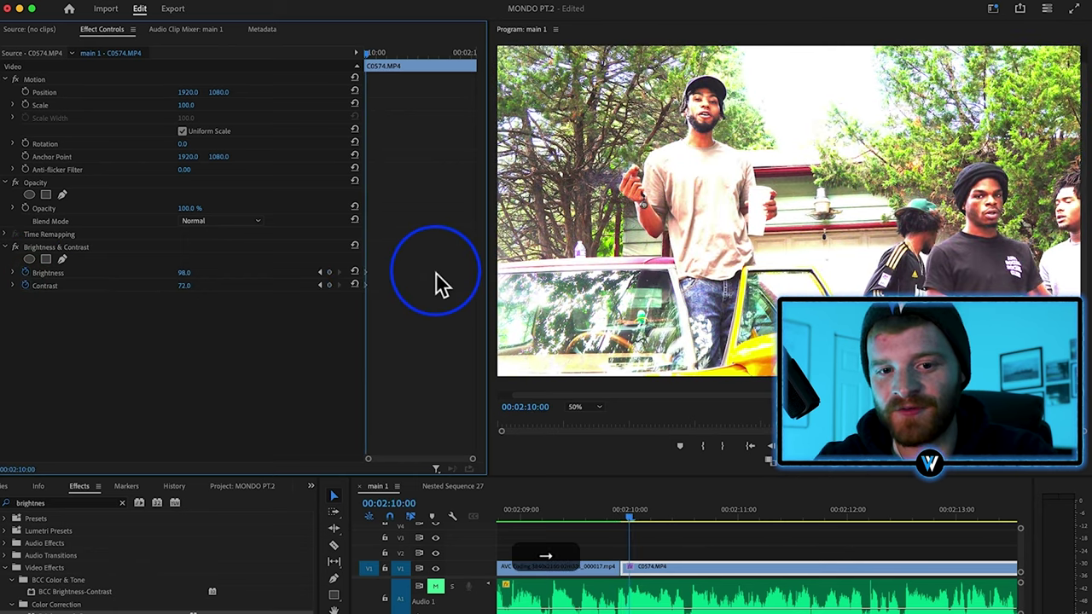
{"action": "left_click", "coordinate": [356, 272]}
{"action": "left_click", "coordinate": [356, 285]}
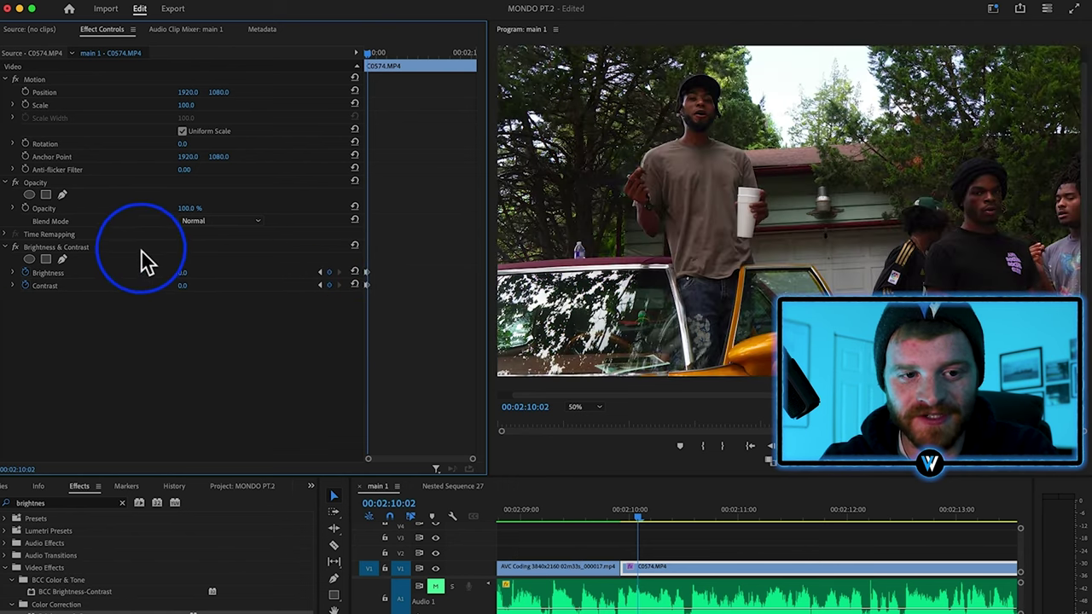
- Copy the keyframed Brightness & Contrast effect onto AVC Coding 3840x2160 02m09s_000019.mp4 at 00:02:15:05
{"action": "scroll", "coordinate": [687, 552], "scroll_direction": "down", "scroll_amount": 2}
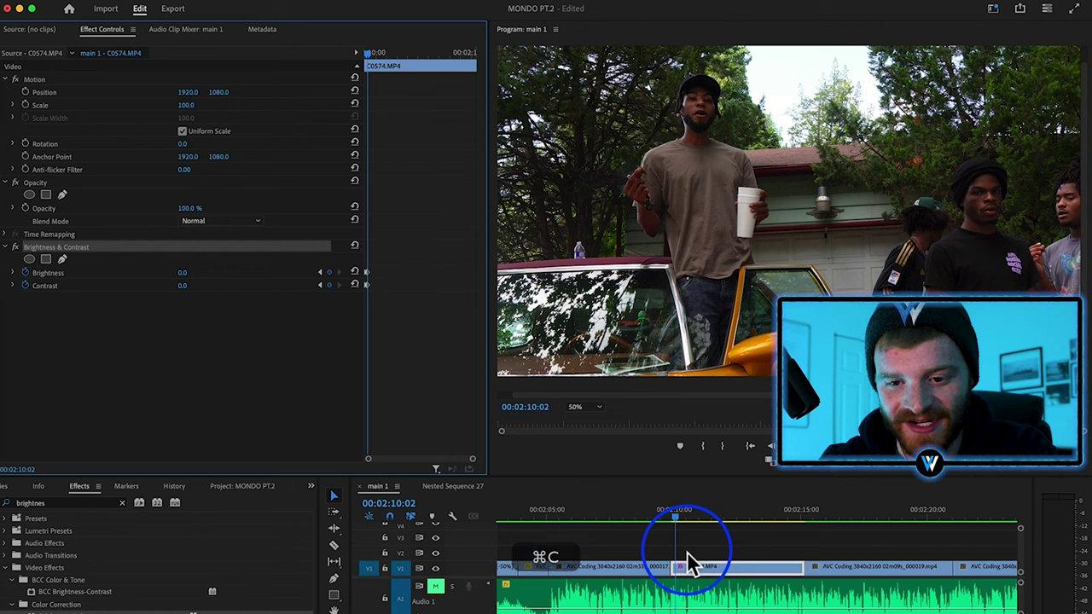
{"action": "left_click", "coordinate": [807, 512]}
{"action": "left_click", "coordinate": [819, 578]}
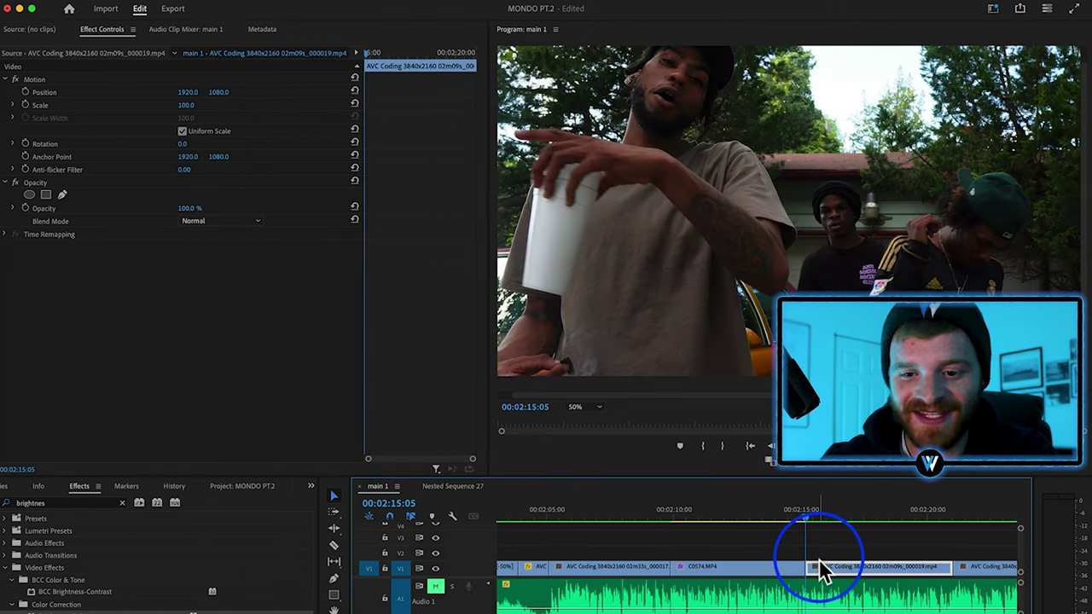
{"action": "scroll", "coordinate": [819, 561], "scroll_direction": "right", "scroll_amount": 1}
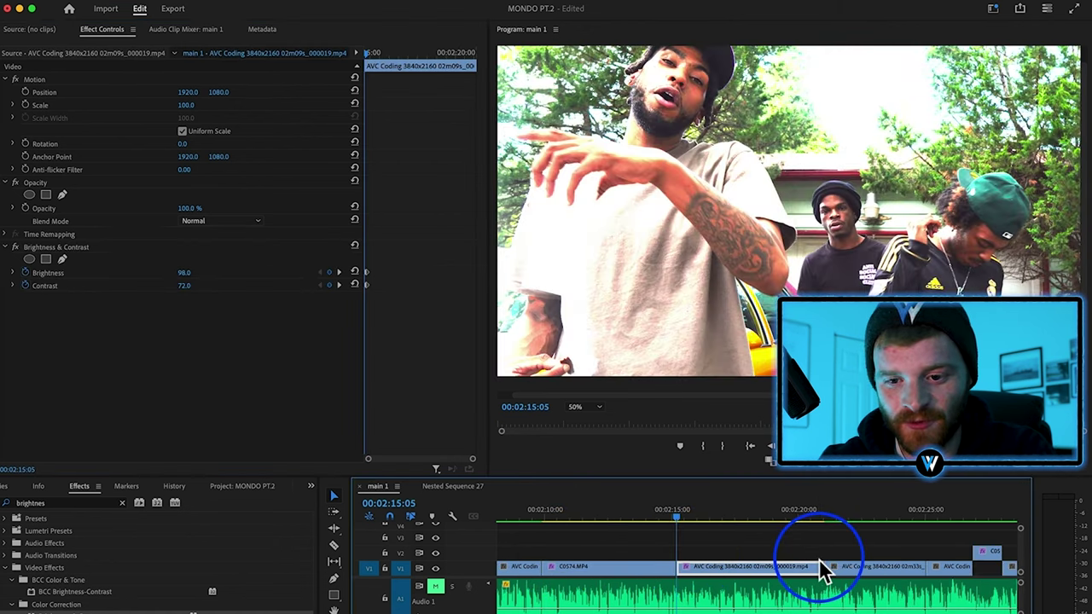
- Paste the flash effect onto further clips in the sequence, including AVC Coding 3840x2160 01m06s_000003.mp4
{"action": "left_click", "coordinate": [857, 512]}
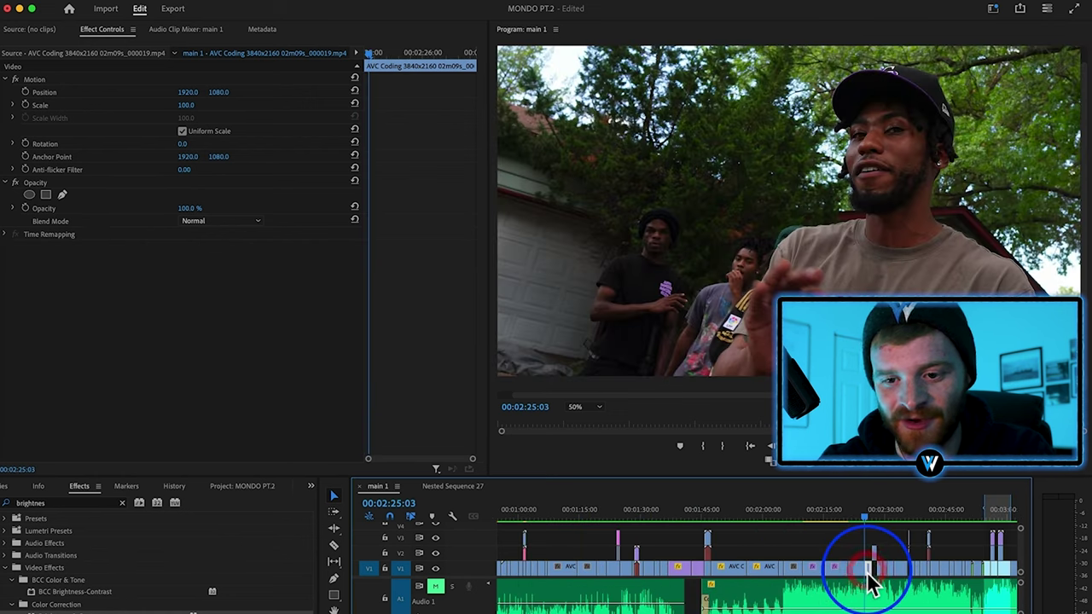
{"action": "scroll", "coordinate": [871, 583], "scroll_direction": "down", "scroll_amount": 3}
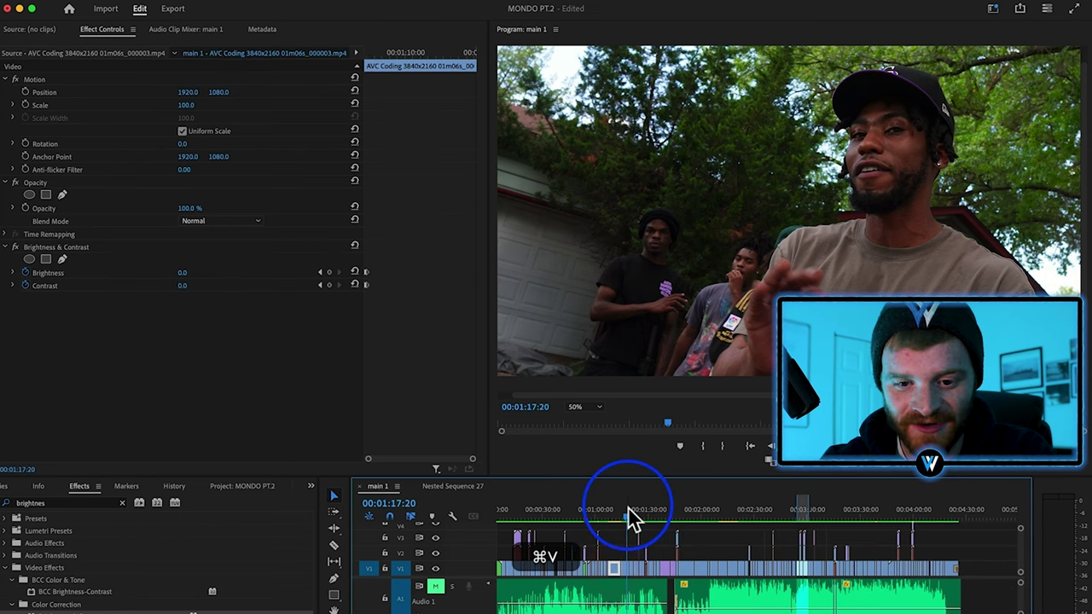
- Keyframe Position 1625, 1162 and Scale 176 at the start of the C0574.MP4 clip near 00:03:29
{"action": "key", "text": "Left"}
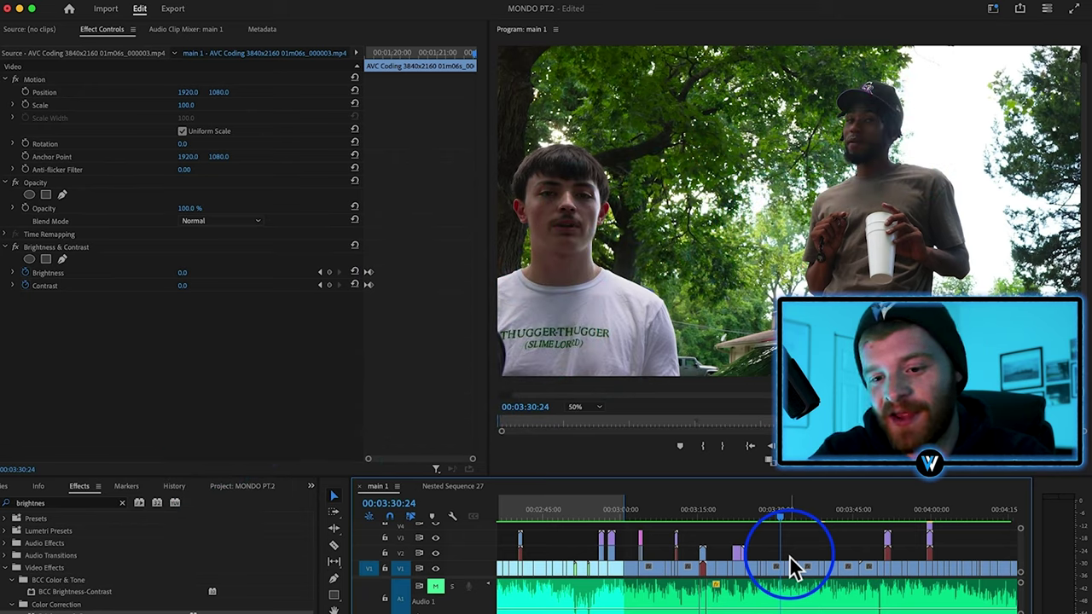
{"action": "left_click", "coordinate": [770, 519]}
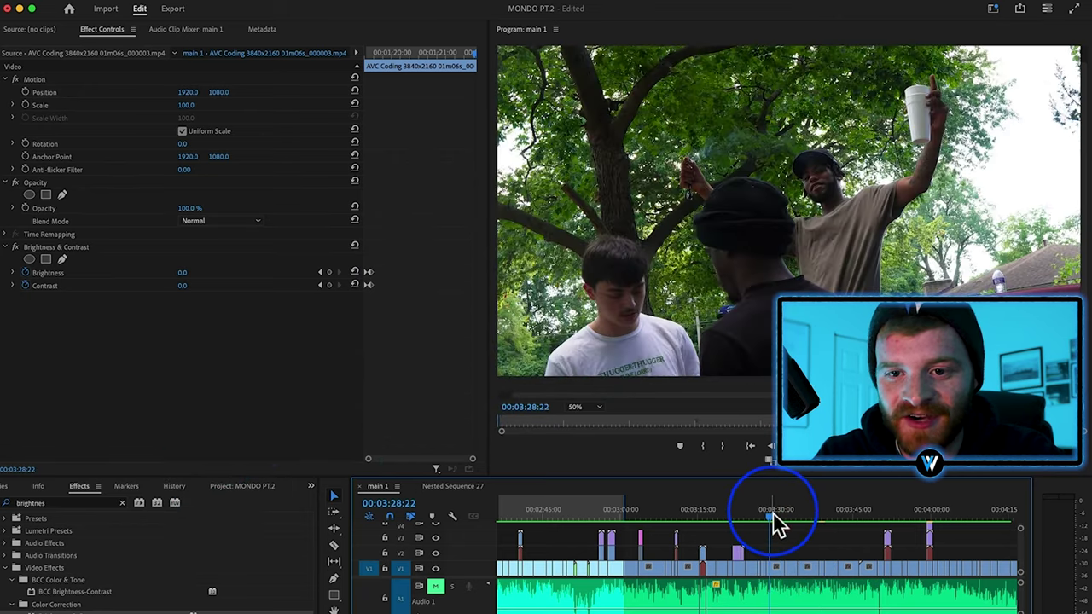
{"action": "left_click_drag", "start_coordinate": [775, 515], "coordinate": [787, 517]}
{"action": "left_click", "coordinate": [25, 105]}
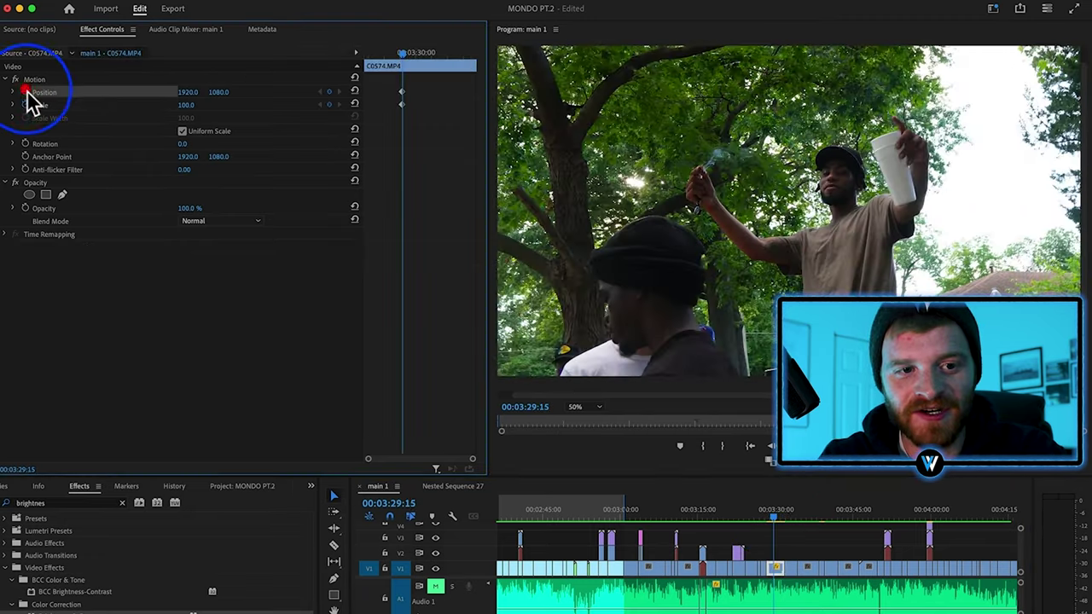
{"action": "left_click_drag", "start_coordinate": [190, 105], "coordinate": [21, 92]}
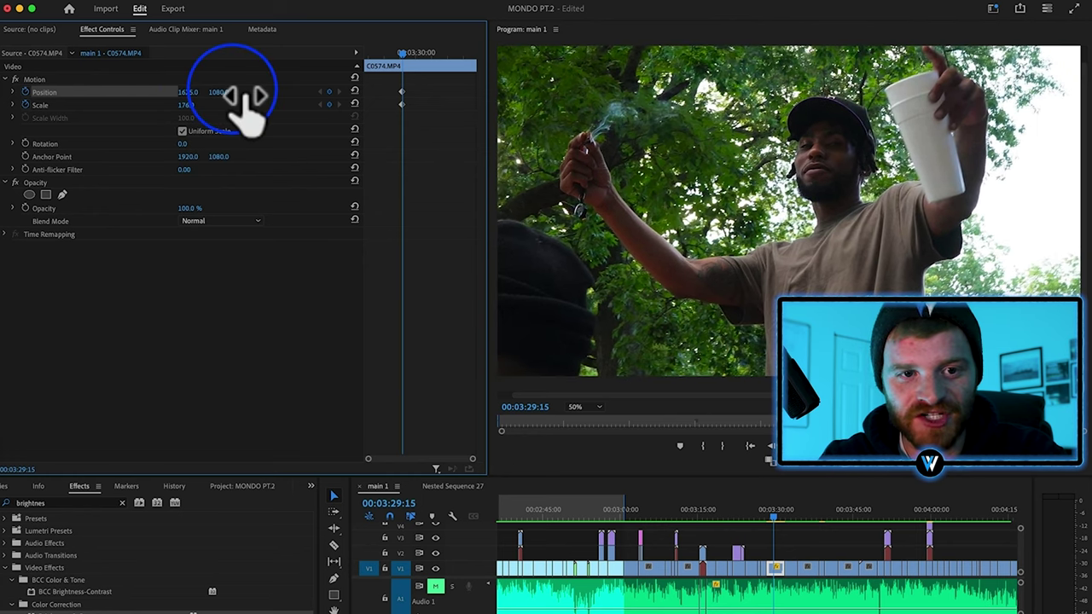
{"action": "left_click_drag", "start_coordinate": [245, 95], "coordinate": [235, 95]}
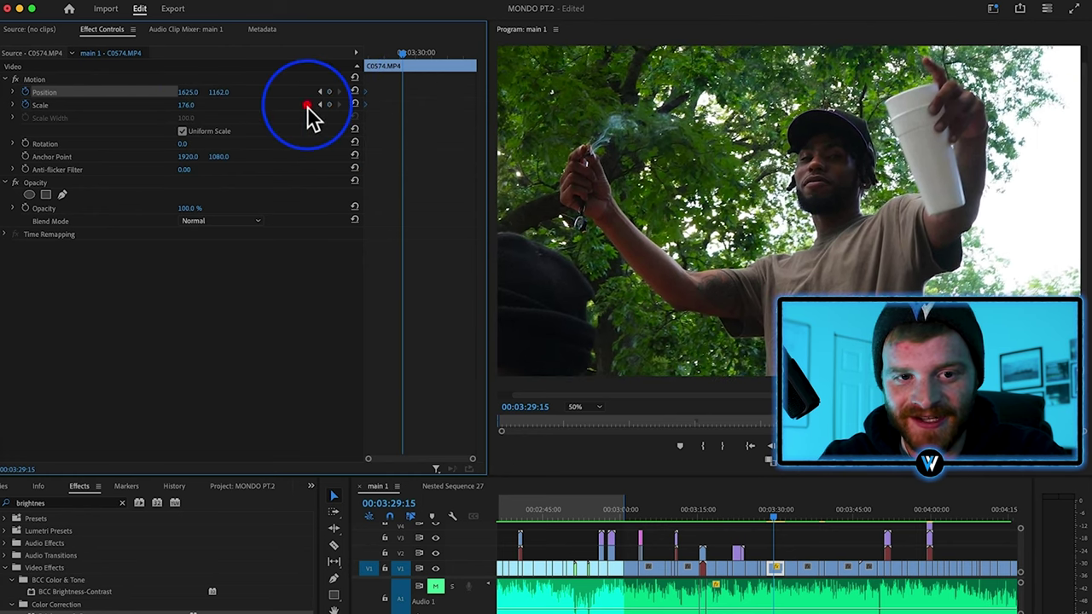
- Keyframe a zoom-out on C0574.MP4 at 00:03:29:15 by lowering Scale and readjusting Position, and shift these keyframes earlier
{"action": "left_click_drag", "start_coordinate": [186, 105], "coordinate": [137, 105]}
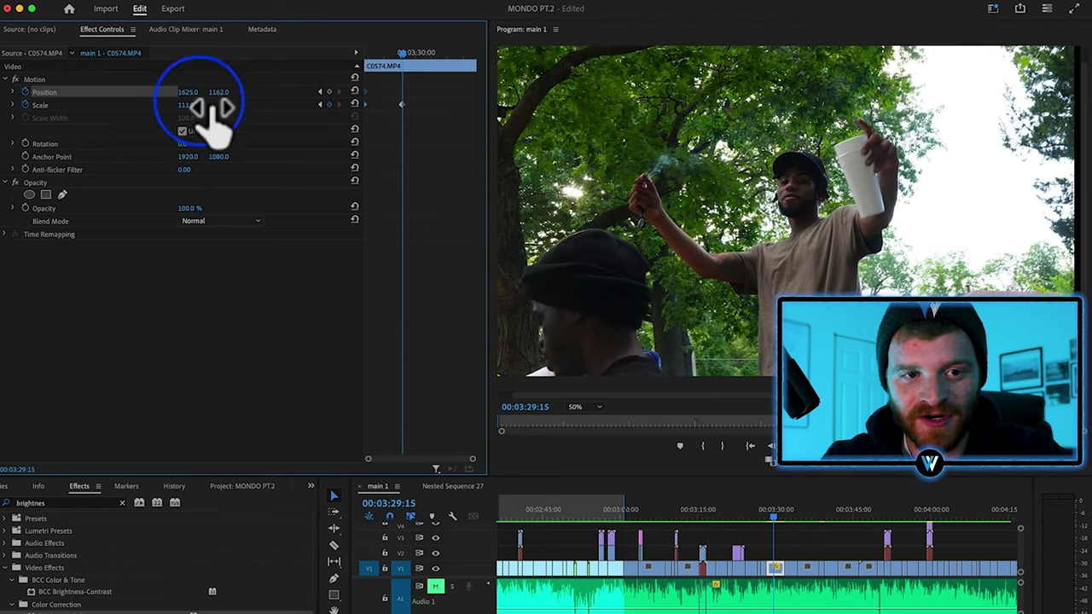
{"action": "left_click_drag", "start_coordinate": [219, 92], "coordinate": [149, 93]}
{"action": "left_click_drag", "start_coordinate": [212, 103], "coordinate": [248, 102]}
{"action": "left_click_drag", "start_coordinate": [410, 86], "coordinate": [391, 90]}
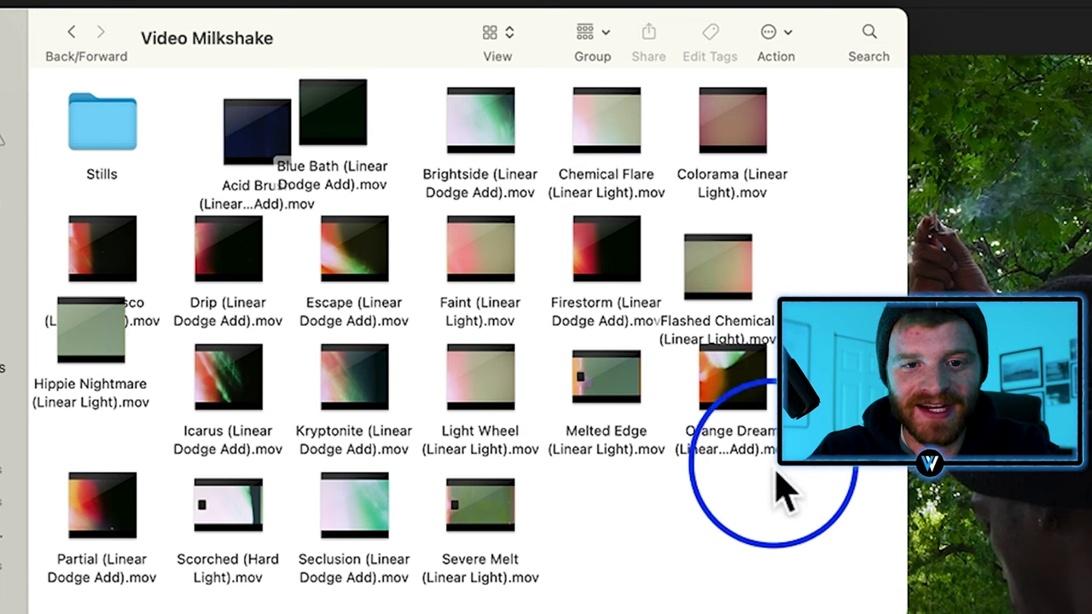
- Switch to Finder and preview film-burn overlays in the Video Milkshake folder, including Orange Dream, Melted Edge, Faint and Firestorm
{"action": "key", "text": "space"}
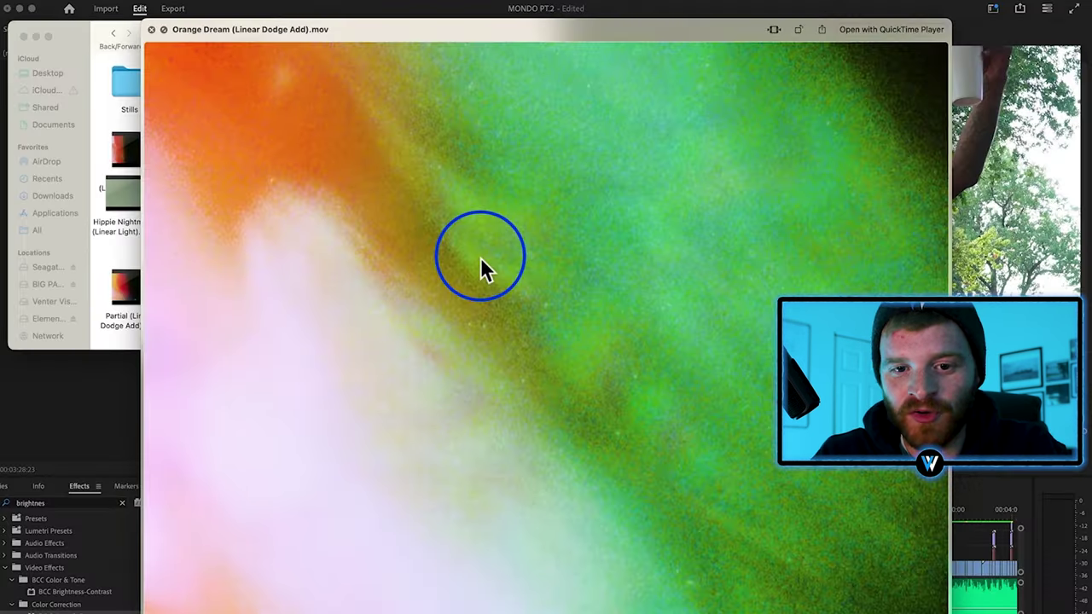
{"action": "key", "text": "Left"}
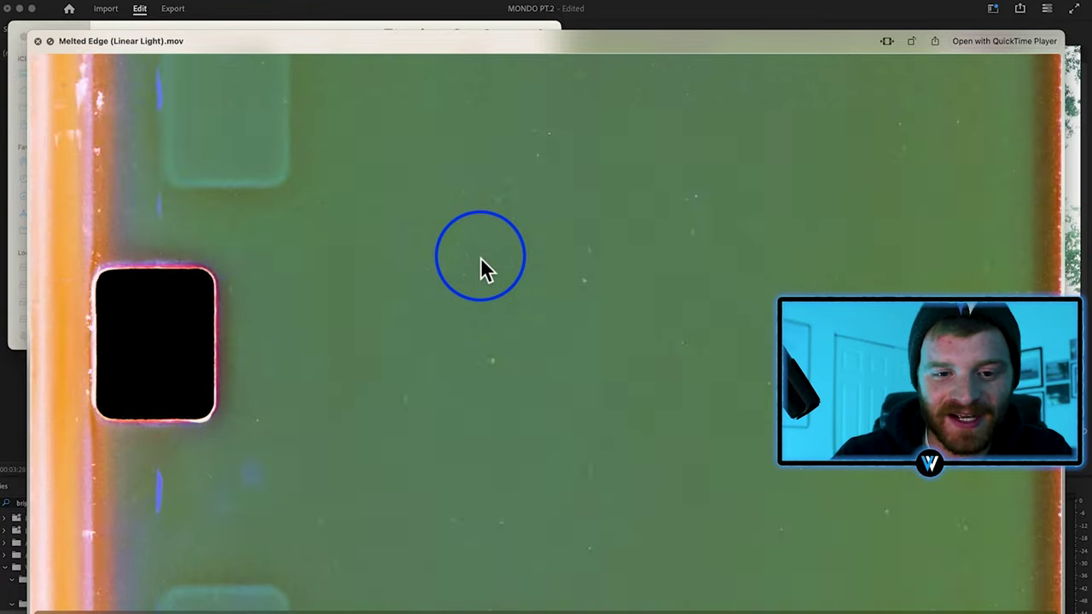
{"action": "key", "text": "Left"}
{"action": "key", "text": "Up"}
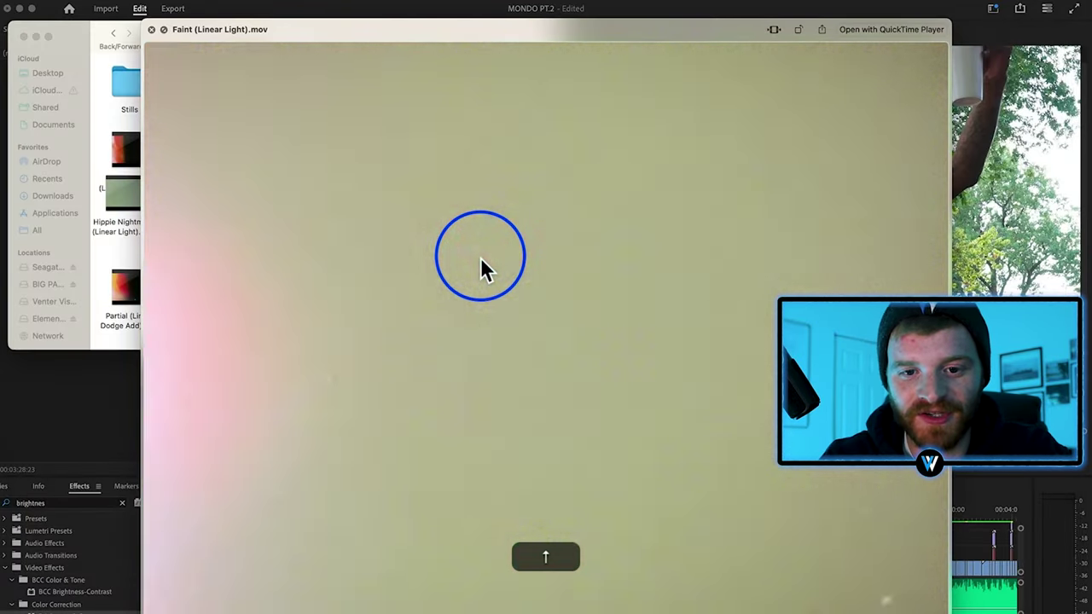
{"action": "key", "text": "Right"}
{"action": "key", "text": "space"}
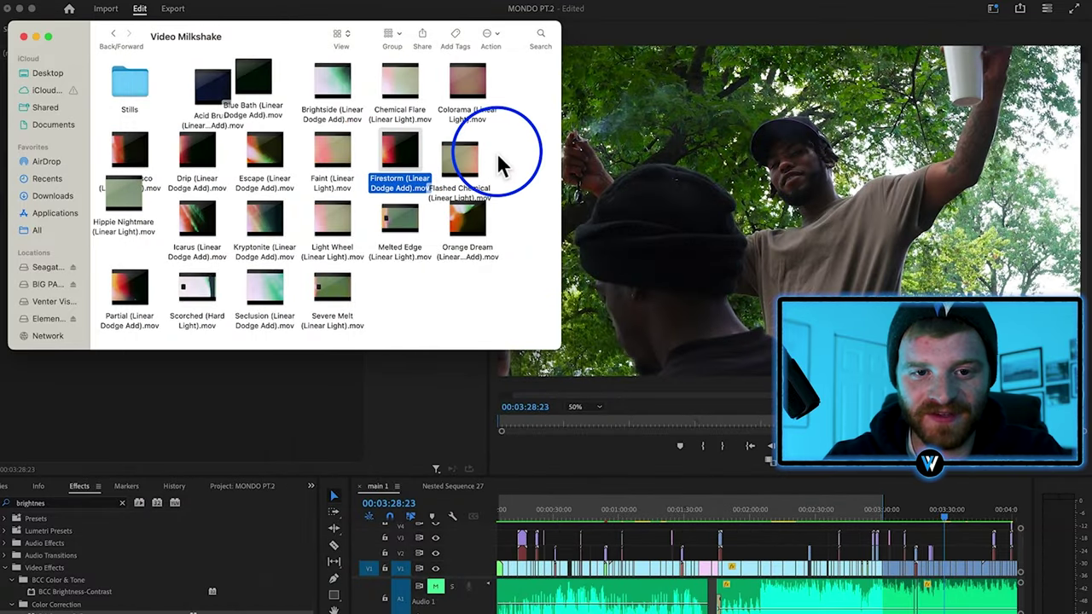
- Add the row of six film-burn clips ending with Flashed Chemical (Linear Light).mov to track V4, around 00:01:30, in Premiere Pro
{"action": "left_click", "coordinate": [502, 164], "text": "shift"}
{"action": "left_click", "coordinate": [134, 154], "text": "shift"}
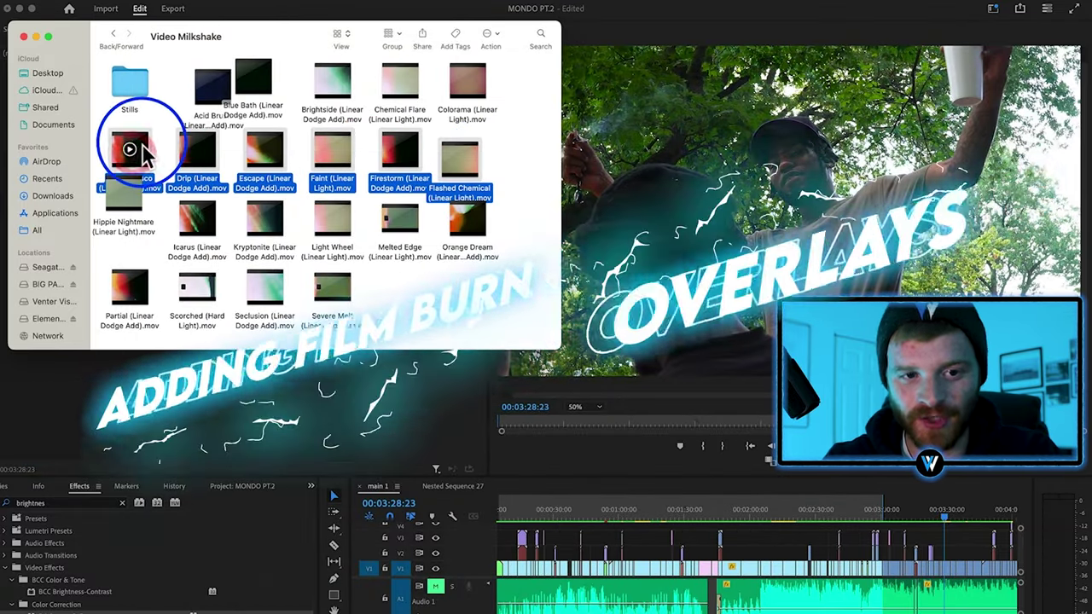
{"action": "left_click_drag", "start_coordinate": [145, 154], "coordinate": [744, 545]}
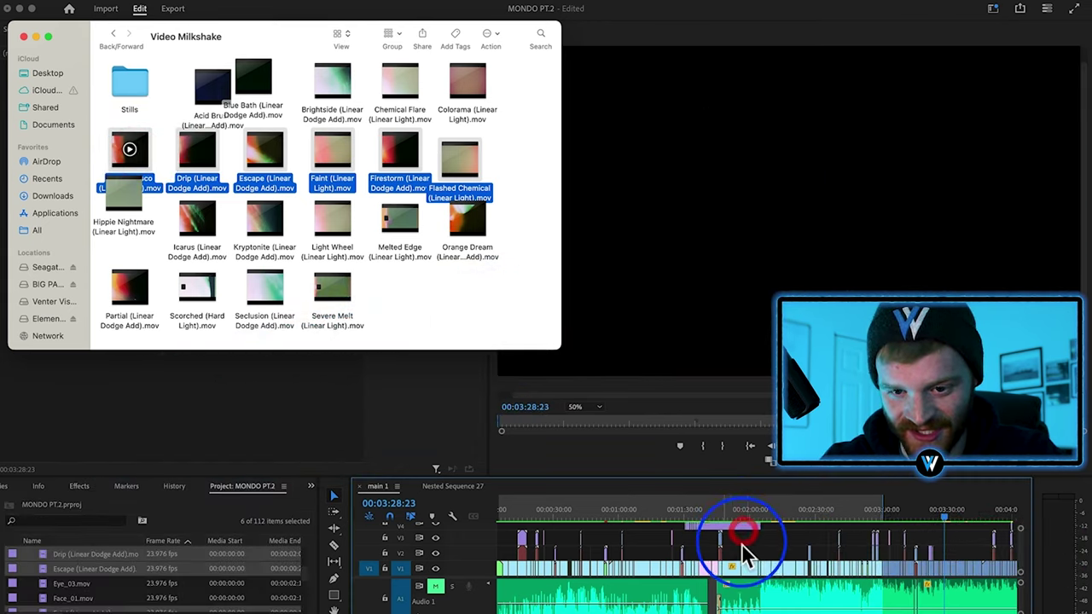
{"action": "left_click", "coordinate": [745, 545]}
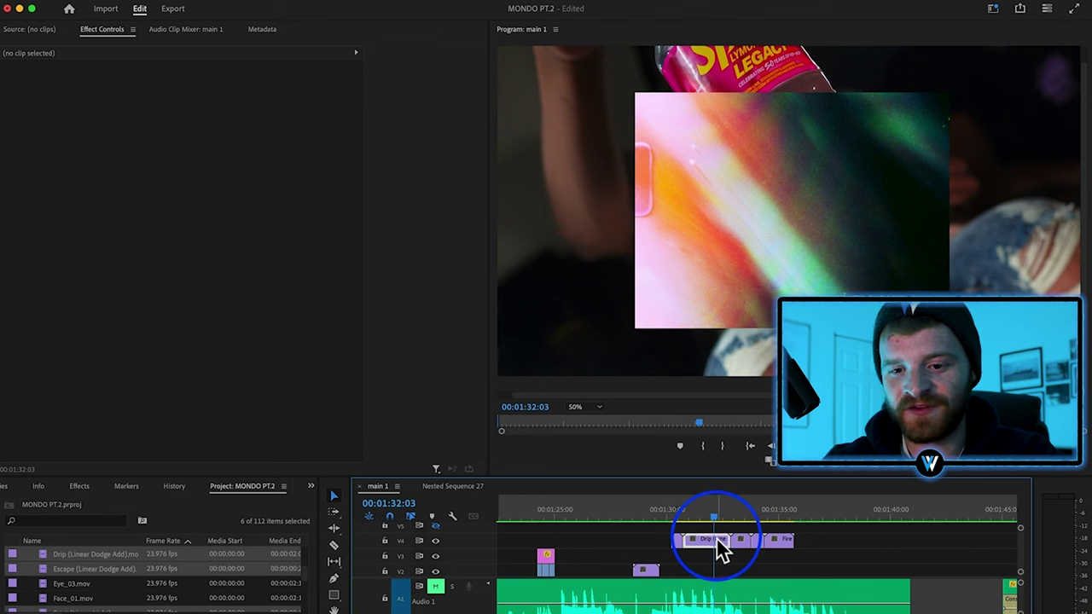
- Scale Drip (Linear Dodge Add).mov to 192 so it fills the frame and copy that Motion setting to all the film-burn clips
{"action": "left_click", "coordinate": [716, 541]}
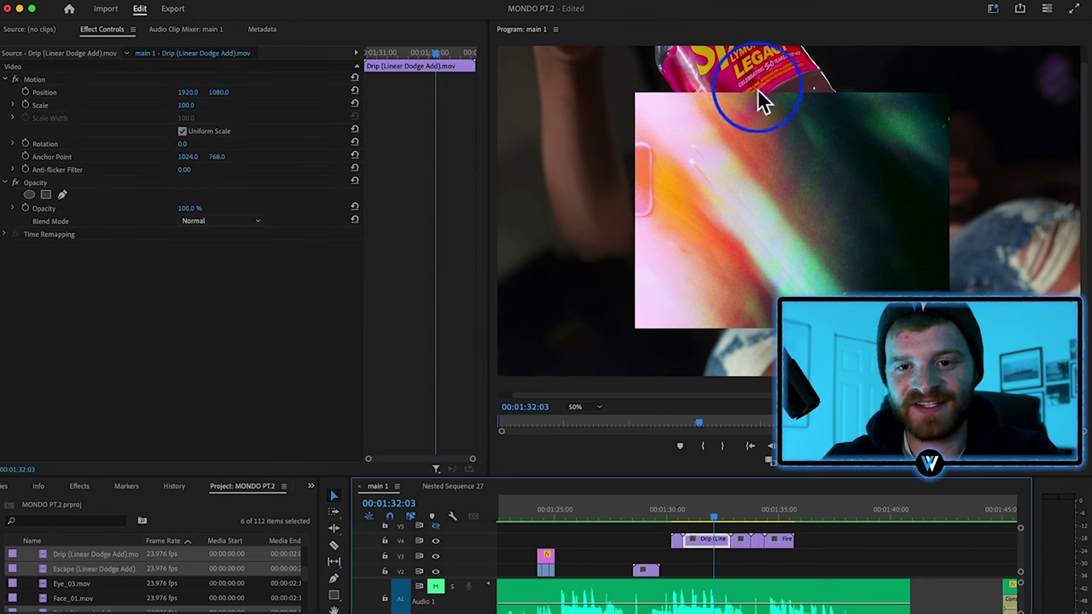
{"action": "left_click_drag", "start_coordinate": [202, 120], "coordinate": [256, 120]}
{"action": "key", "text": "super+c"}
{"action": "left_click_drag", "start_coordinate": [818, 547], "coordinate": [651, 541]}
{"action": "key", "text": "super+v"}
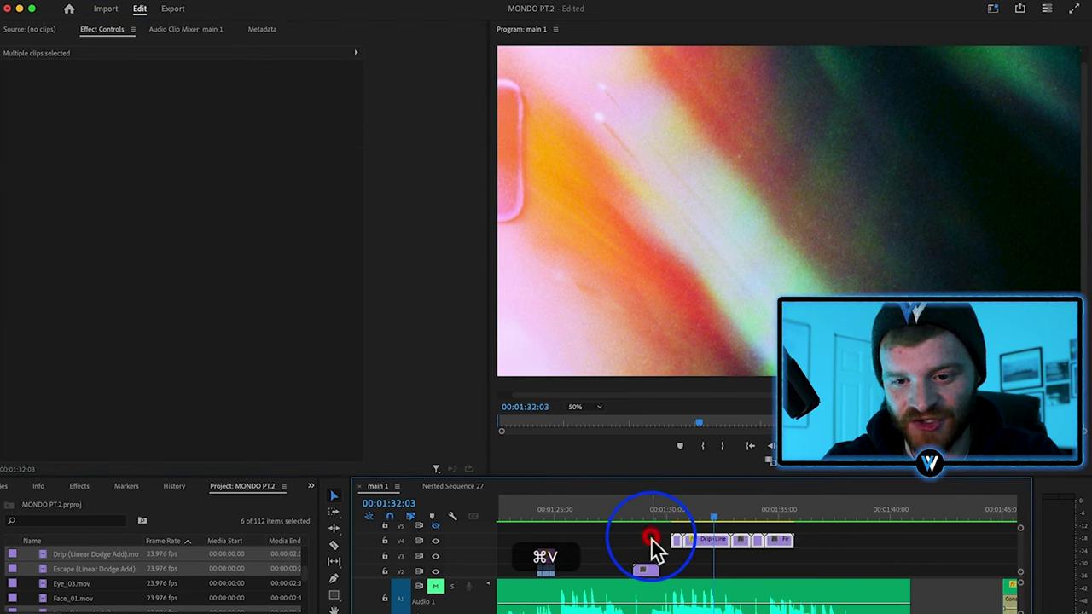
- Set the Drip overlay's blend mode to Screen and copy its Opacity settings to all the film-burn clips
{"action": "left_click", "coordinate": [713, 540]}
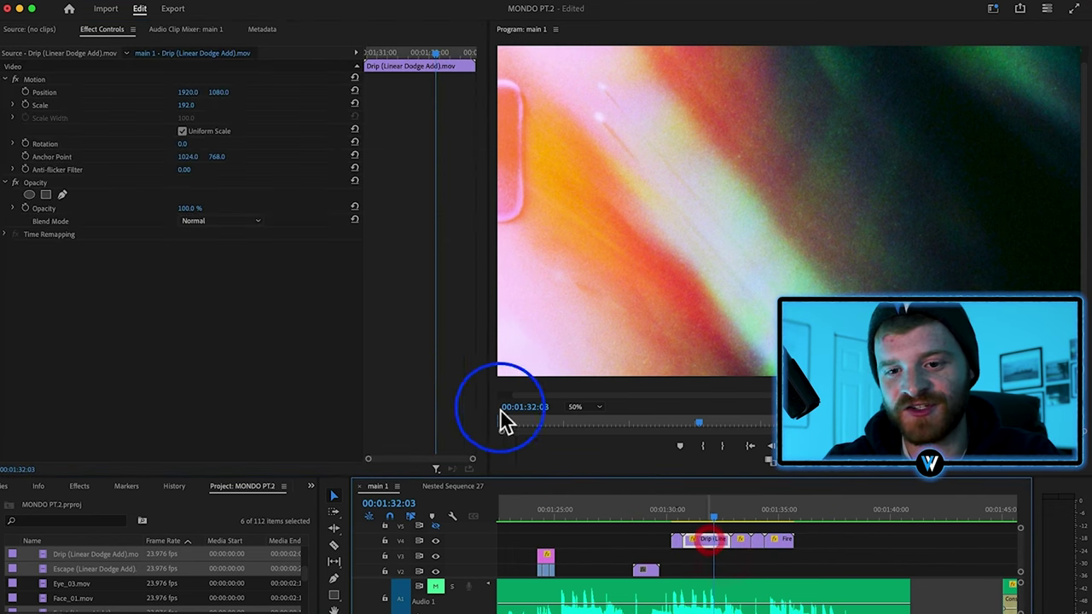
{"action": "left_click", "coordinate": [224, 223]}
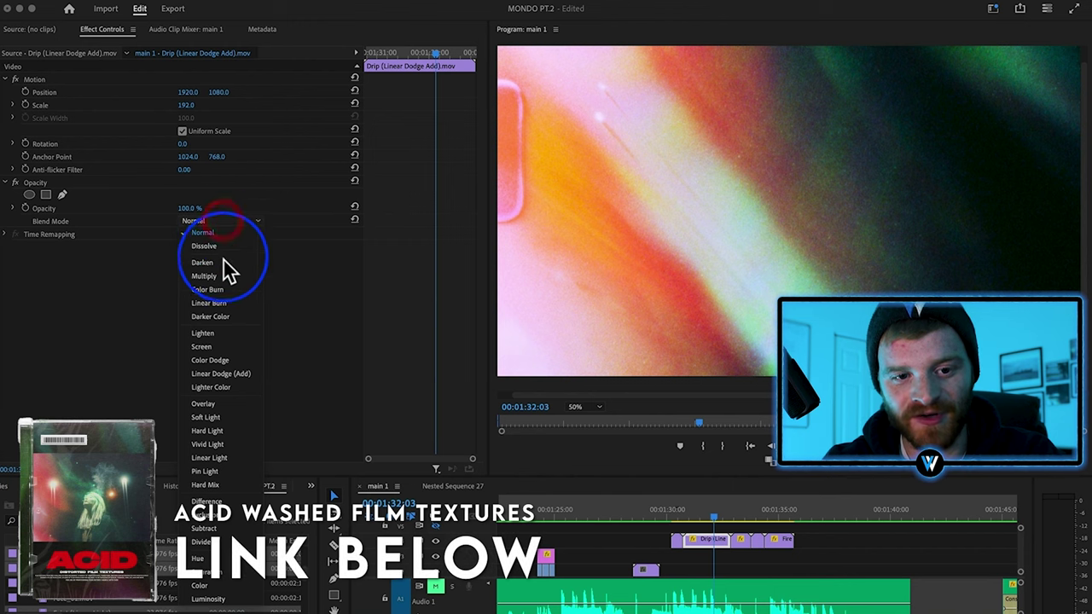
{"action": "left_click", "coordinate": [228, 348]}
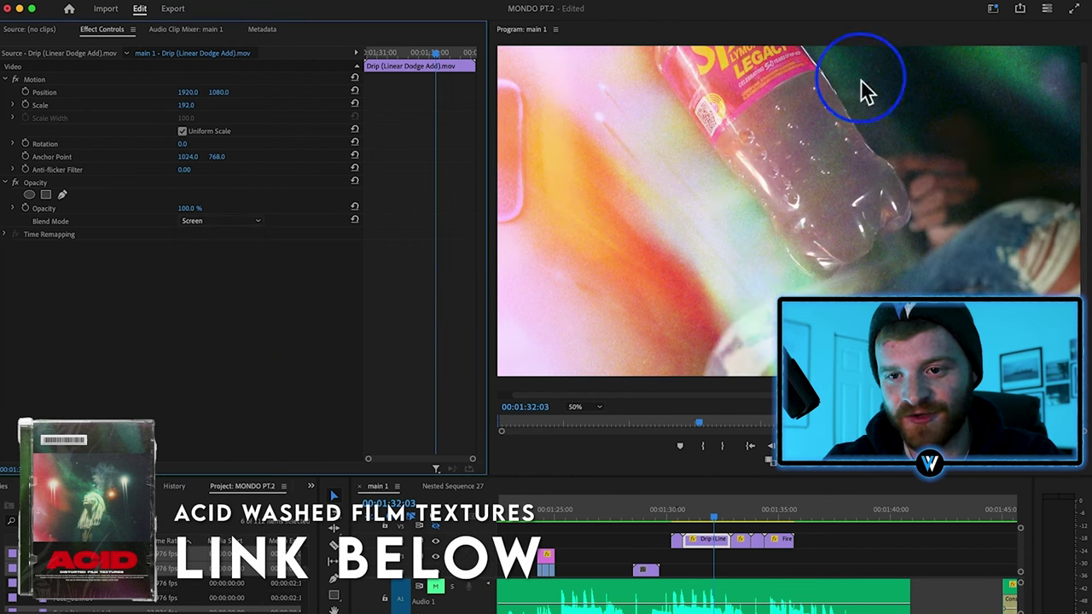
{"action": "left_click", "coordinate": [35, 188]}
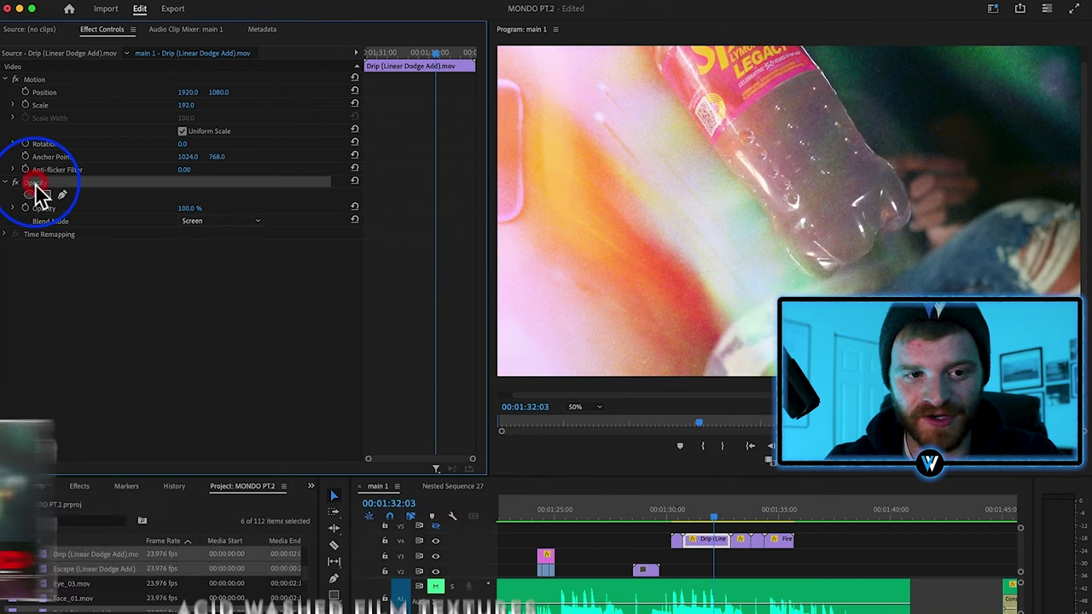
{"action": "key", "text": "super+c"}
{"action": "left_click_drag", "start_coordinate": [828, 549], "coordinate": [654, 542]}
{"action": "key", "text": "super+v"}
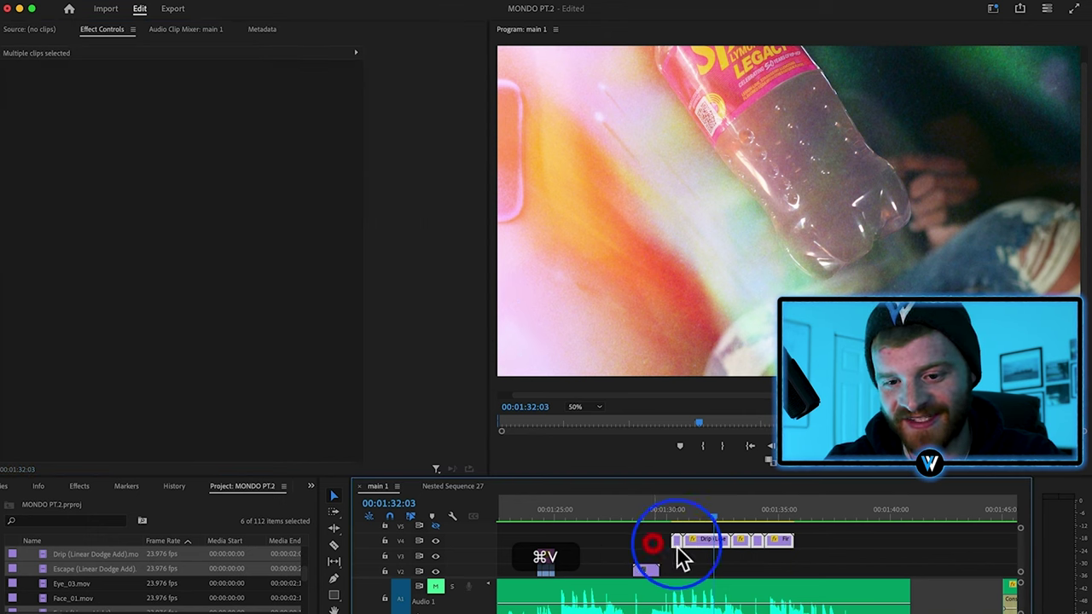
- Move the Drip (Linear Dodge Add).mov overlay to an earlier spot in the sequence
{"action": "left_click", "coordinate": [719, 558]}
{"action": "scroll", "coordinate": [719, 560], "scroll_direction": "down", "scroll_amount": 3}
{"action": "scroll", "coordinate": [696, 572], "scroll_direction": "down", "scroll_amount": 2}
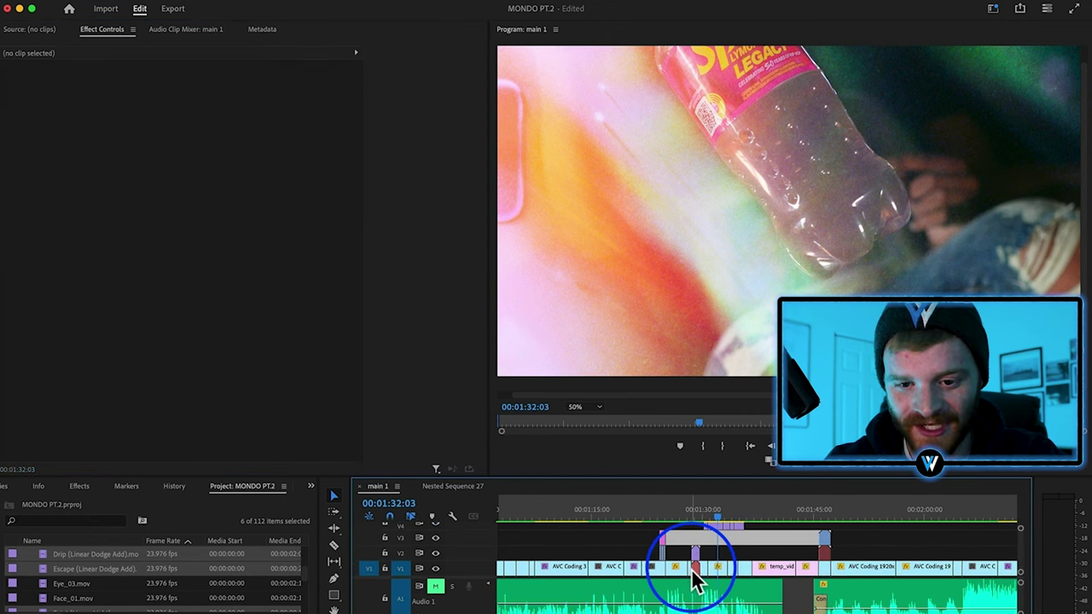
{"action": "left_click", "coordinate": [717, 542]}
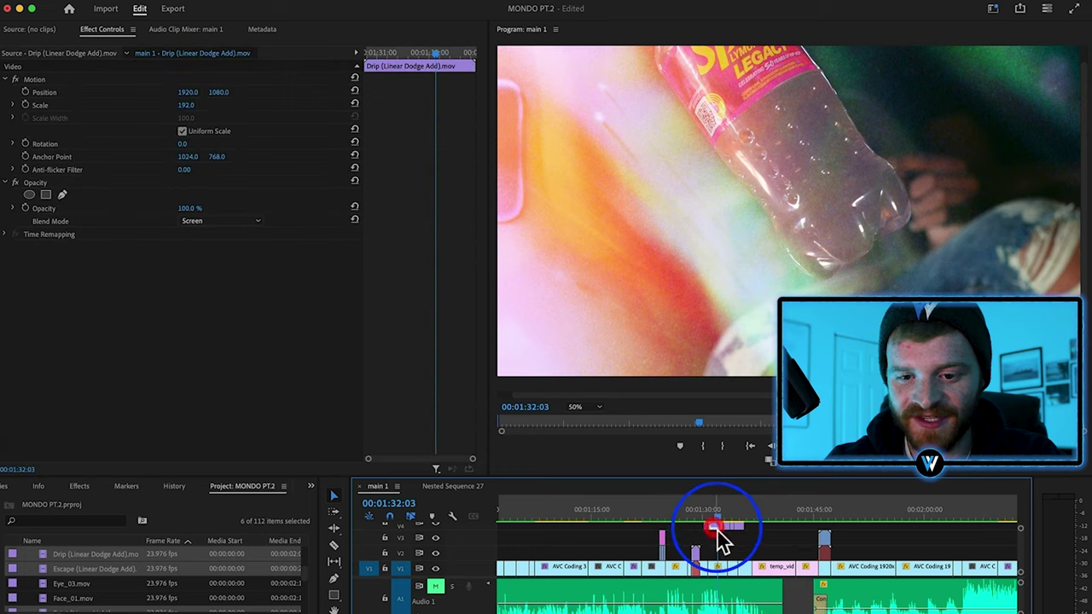
{"action": "left_click_drag", "start_coordinate": [722, 541], "coordinate": [597, 575]}
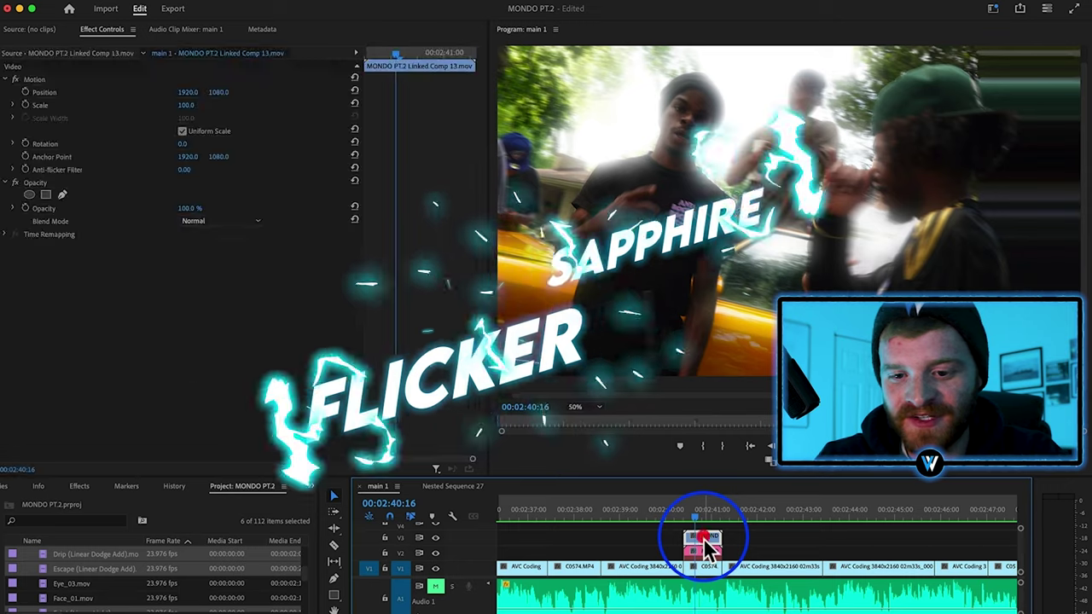
- Find the Sapphire S_Flicker effect and apply it to MONDO PT.2 Linked Comp 13.mov near 00:02:40:20
{"action": "left_click_drag", "start_coordinate": [702, 509], "coordinate": [702, 509]}
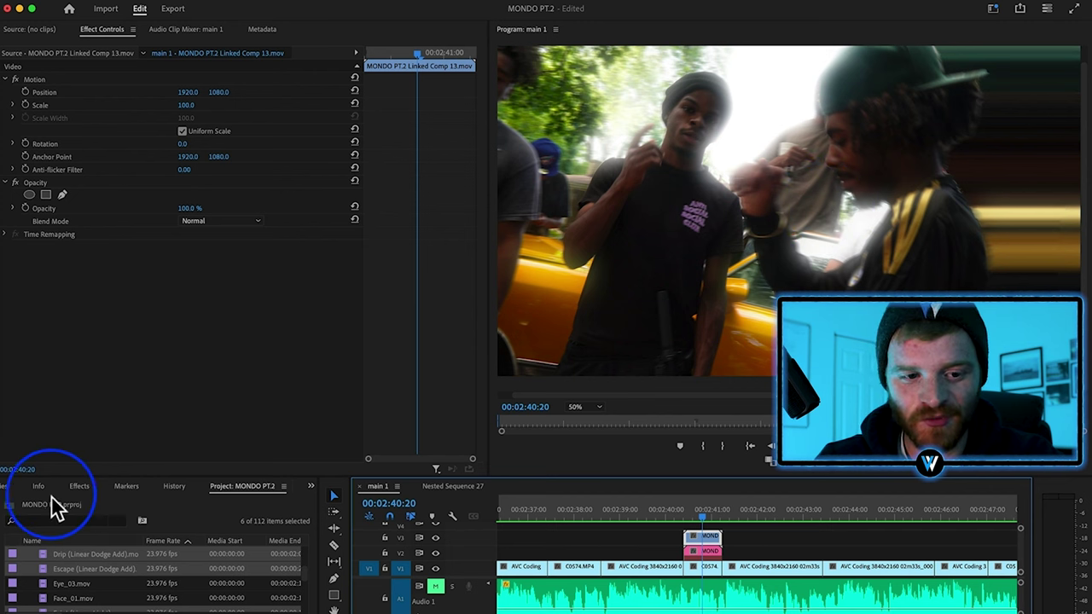
{"action": "left_click", "coordinate": [78, 488]}
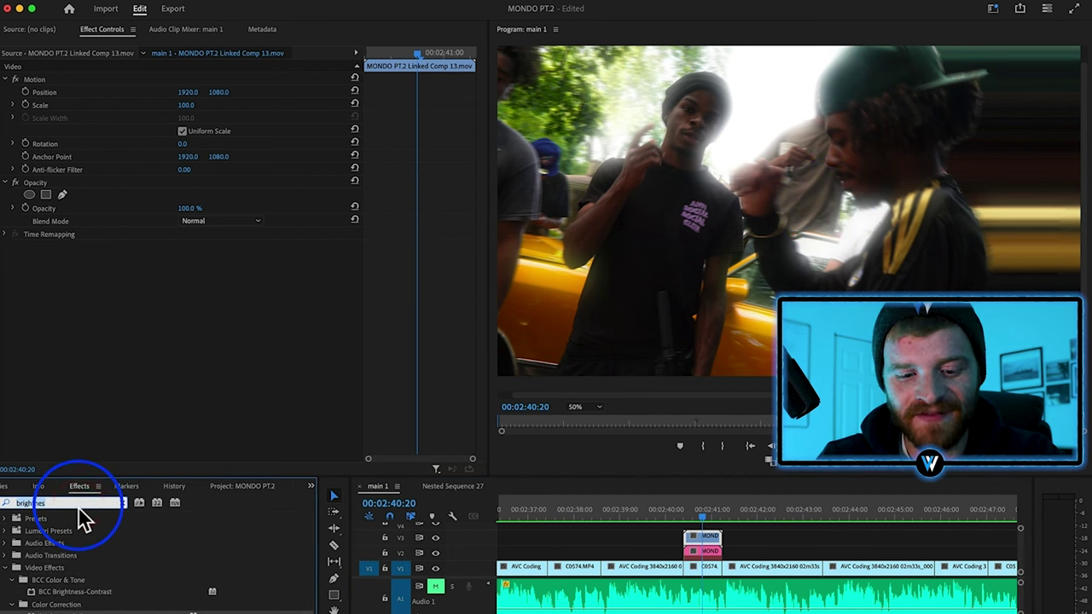
{"action": "type", "text": "flicker"}
{"action": "scroll", "coordinate": [73, 589], "scroll_direction": "down", "scroll_amount": 5}
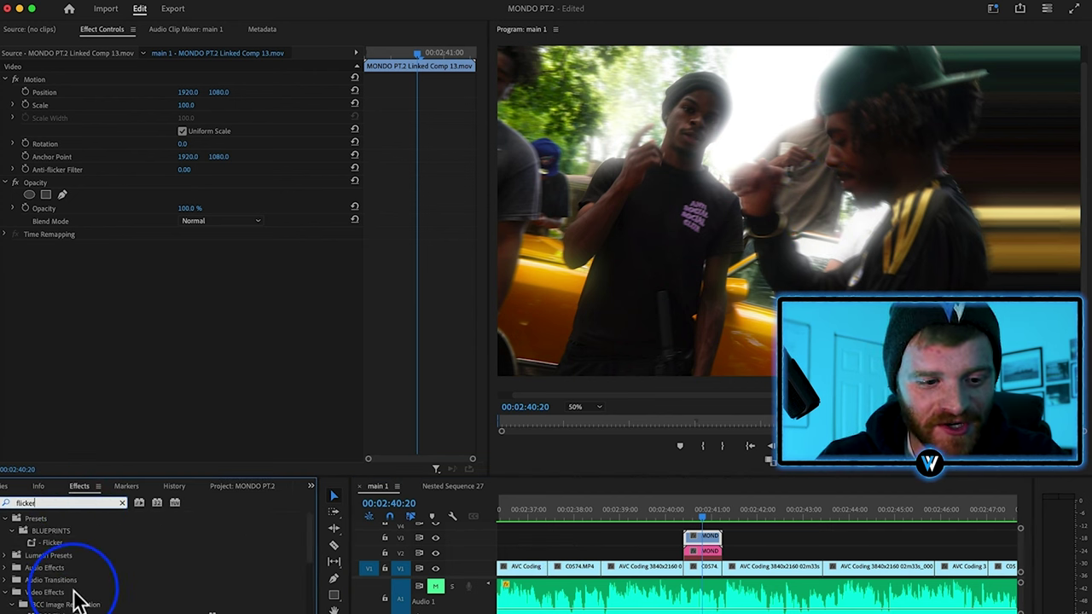
{"action": "left_click", "coordinate": [62, 591]}
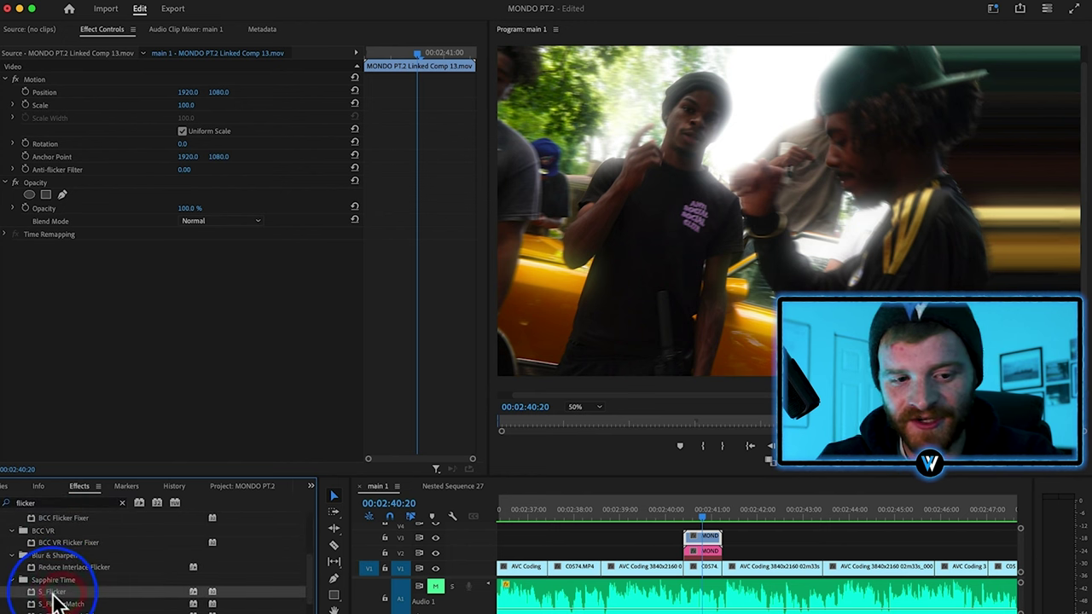
{"action": "left_click_drag", "start_coordinate": [758, 523], "coordinate": [725, 559]}
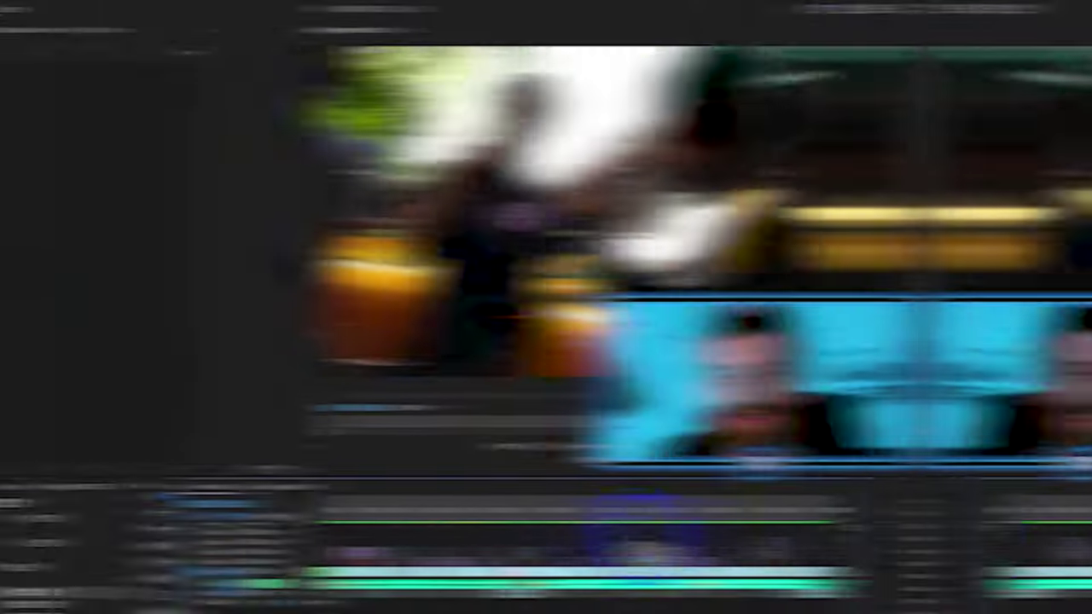
- Create an adjustment layer with the default settings and stretch it over the whole sequence on track V5
{"action": "left_click", "coordinate": [745, 513]}
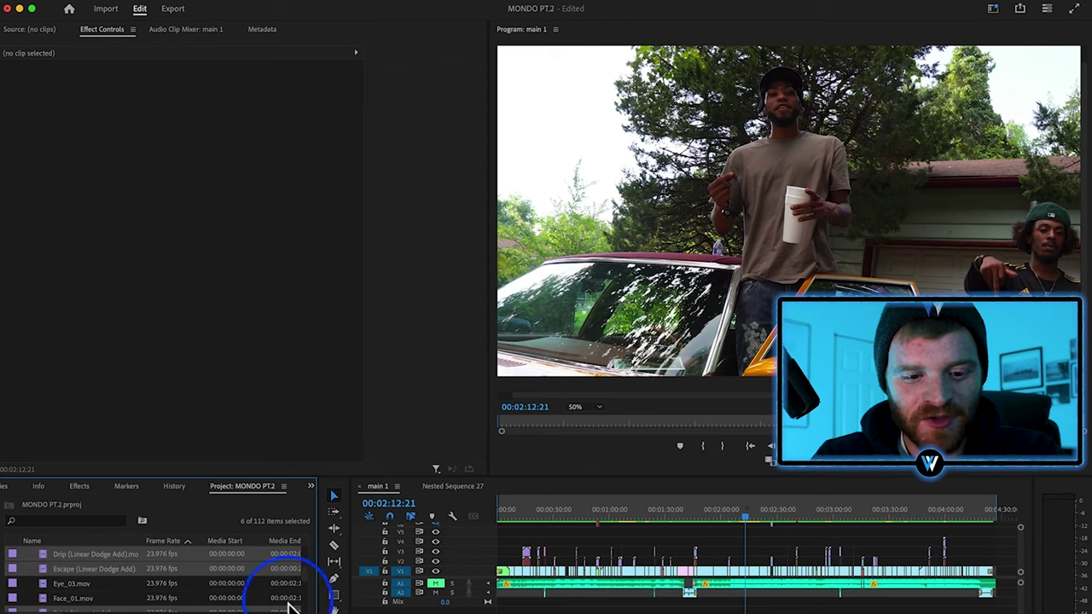
{"action": "left_click", "coordinate": [286, 608]}
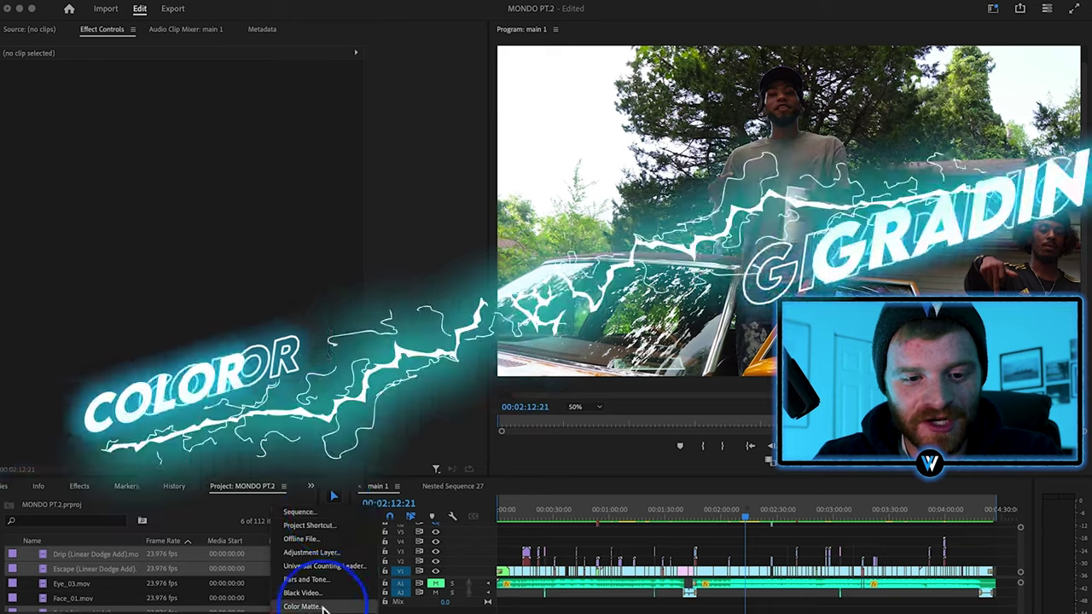
{"action": "left_click", "coordinate": [326, 552]}
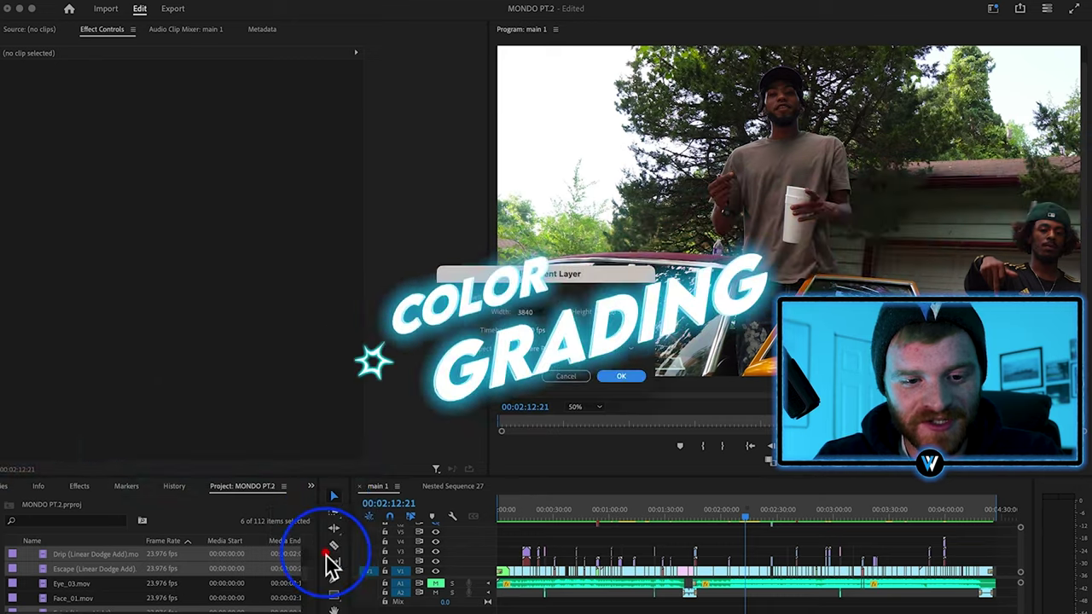
{"action": "left_click", "coordinate": [627, 380]}
{"action": "left_click_drag", "start_coordinate": [80, 563], "coordinate": [682, 541]}
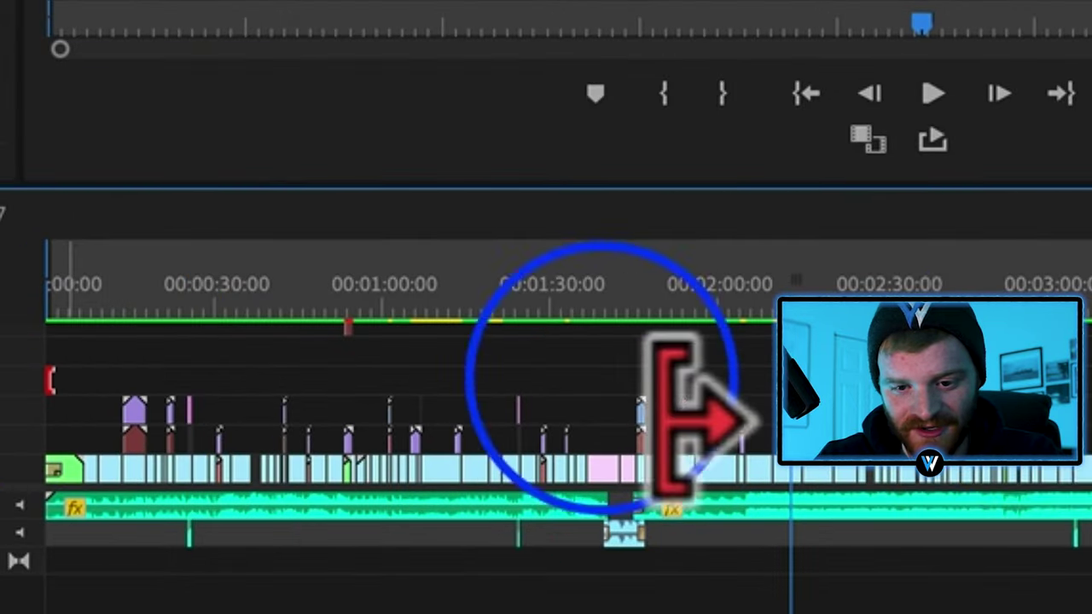
{"action": "left_click_drag", "start_coordinate": [50, 380], "coordinate": [1091, 380]}
- Find the Lumetri Color effect and apply it to the adjustment layer
{"action": "type", "text": "r"}
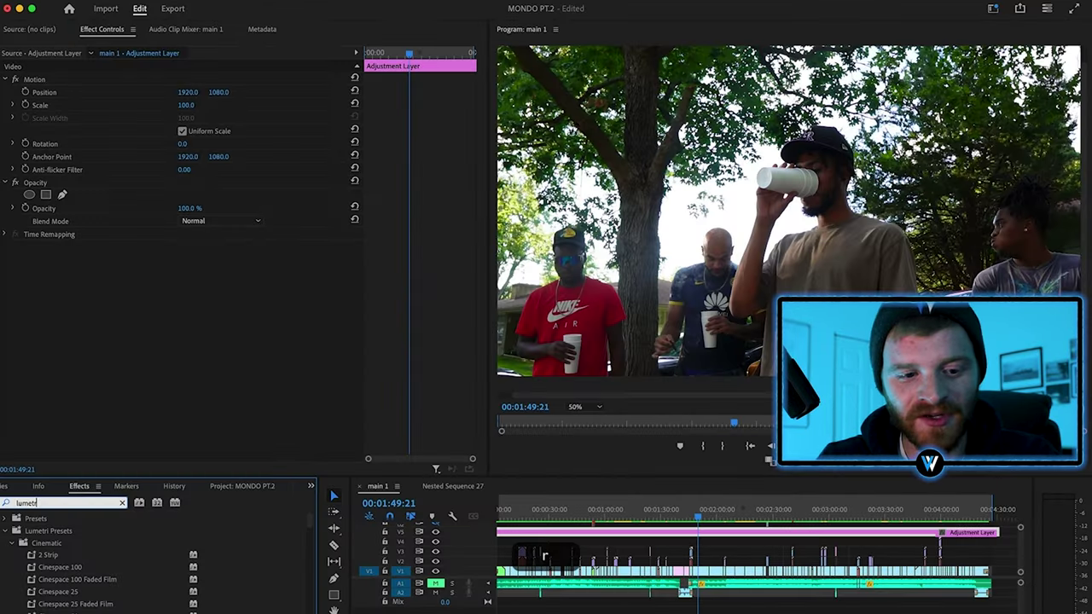
{"action": "type", "text": "lumetri col"}
{"action": "left_click_drag", "start_coordinate": [58, 591], "coordinate": [579, 534]}
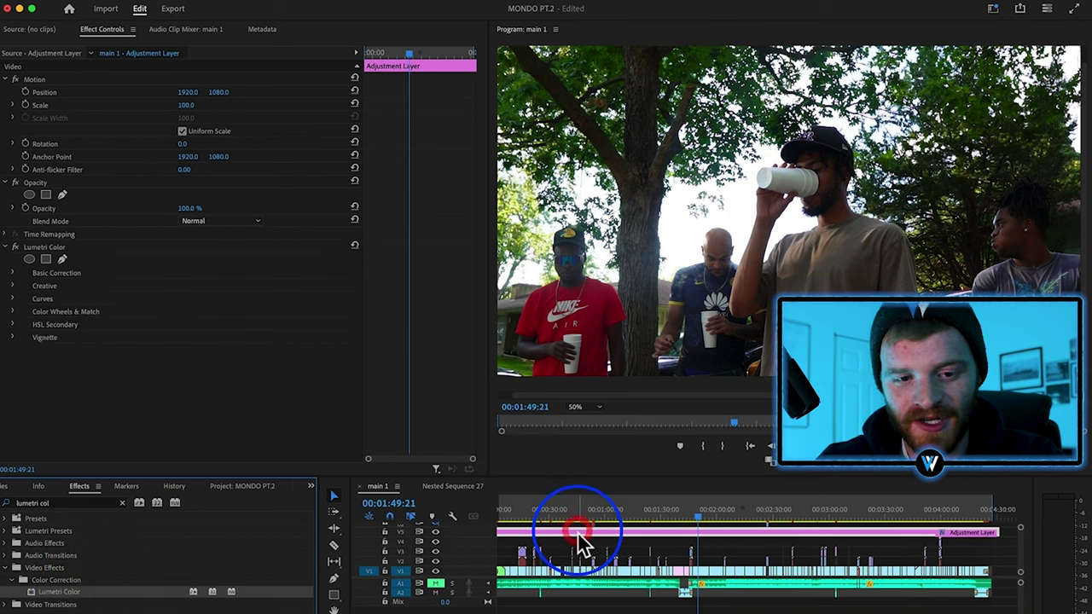
- In Basic Correction, set contrast to 50, highlights to -30, shadows to 25, whites to 10, blacks to -4, temperature to 13 and saturation to 105
{"action": "left_click", "coordinate": [14, 273]}
{"action": "scroll", "coordinate": [111, 335], "scroll_direction": "down", "scroll_amount": 3}
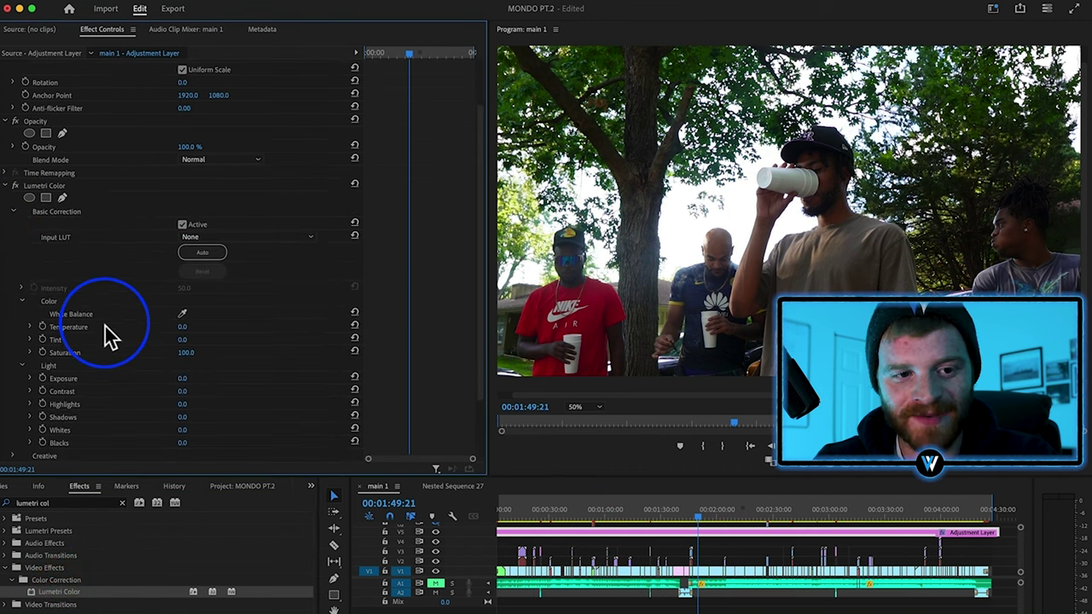
{"action": "scroll", "coordinate": [111, 335], "scroll_direction": "down", "scroll_amount": 3}
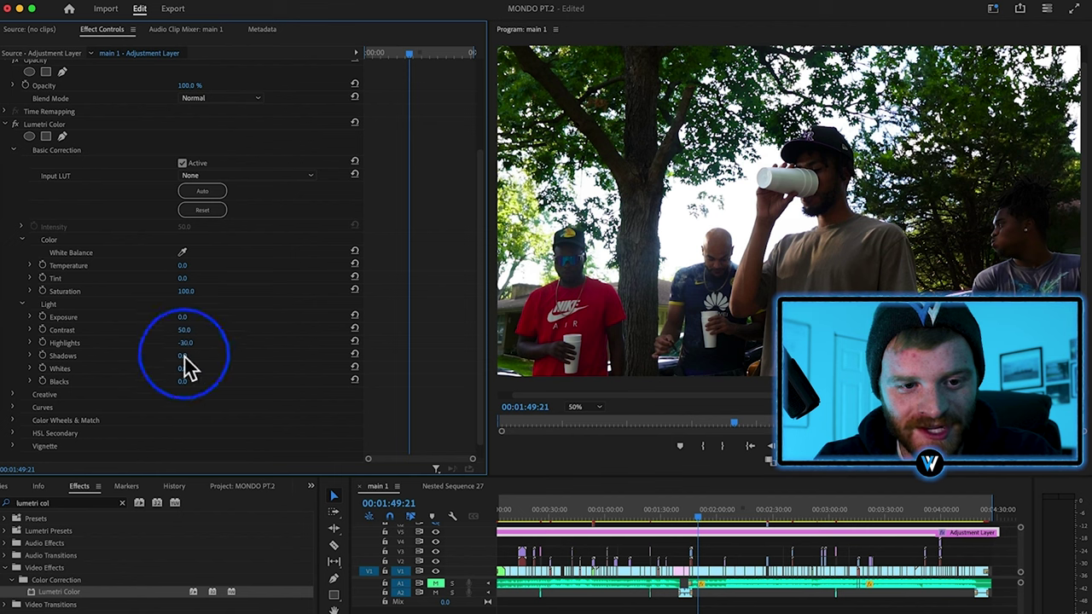
{"action": "left_click_drag", "start_coordinate": [181, 357], "coordinate": [185, 357]}
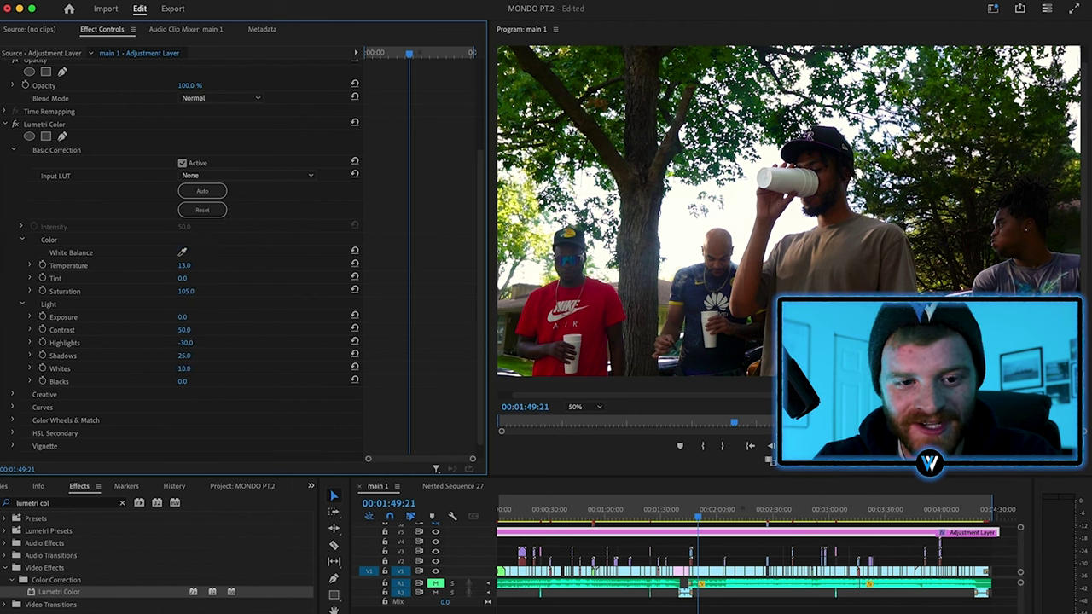
{"action": "left_click_drag", "start_coordinate": [183, 382], "coordinate": [178, 381]}
- In the Lumetri RGB curve, anchor the midpoint and pull the shadow part down slightly for more contrast
{"action": "left_click", "coordinate": [38, 397]}
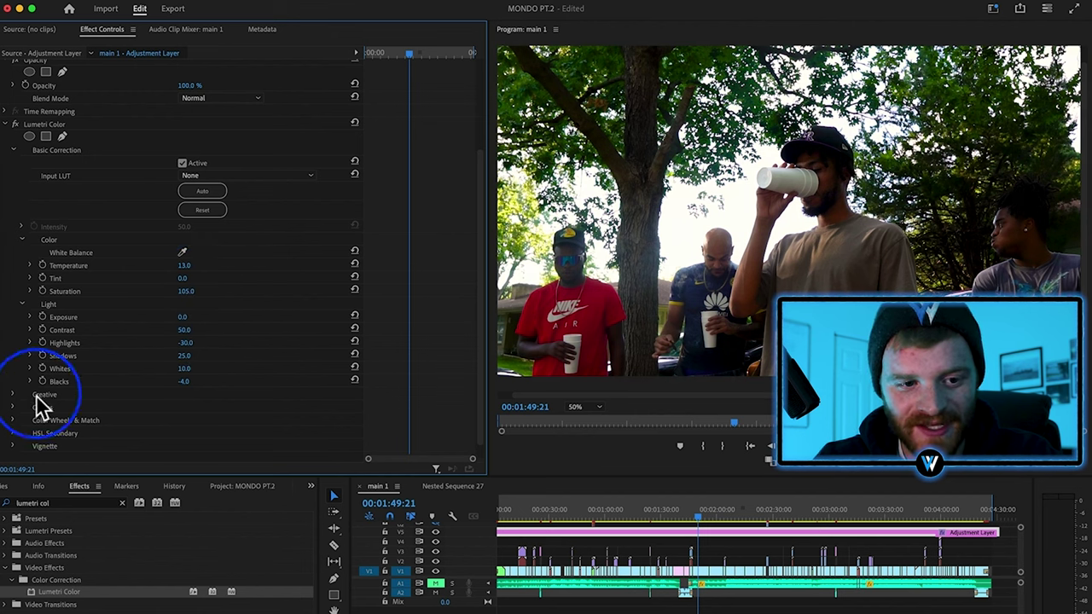
{"action": "left_click", "coordinate": [11, 395]}
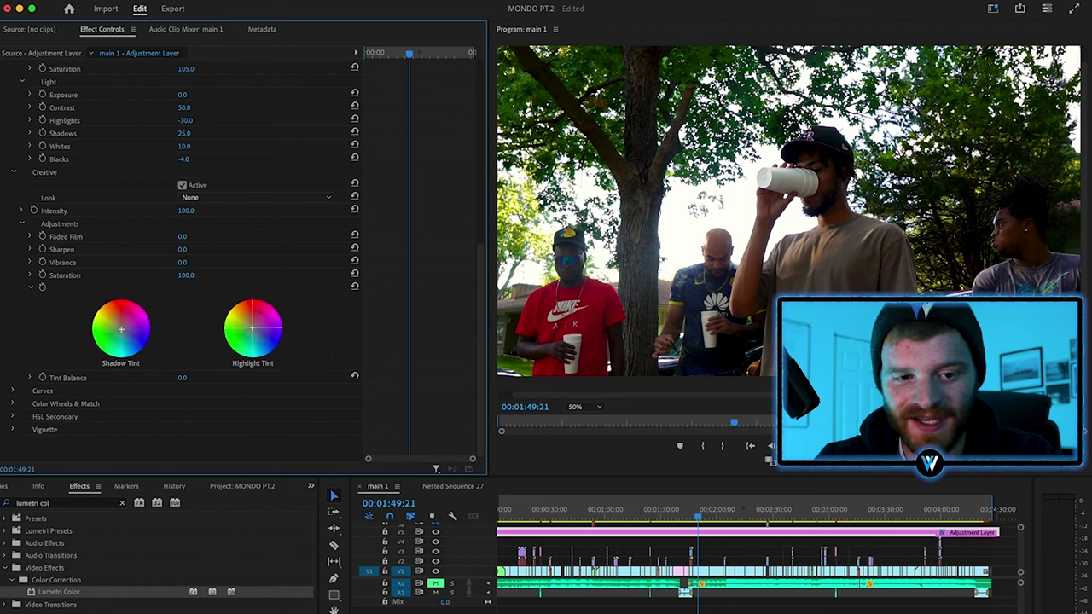
{"action": "left_click", "coordinate": [13, 390]}
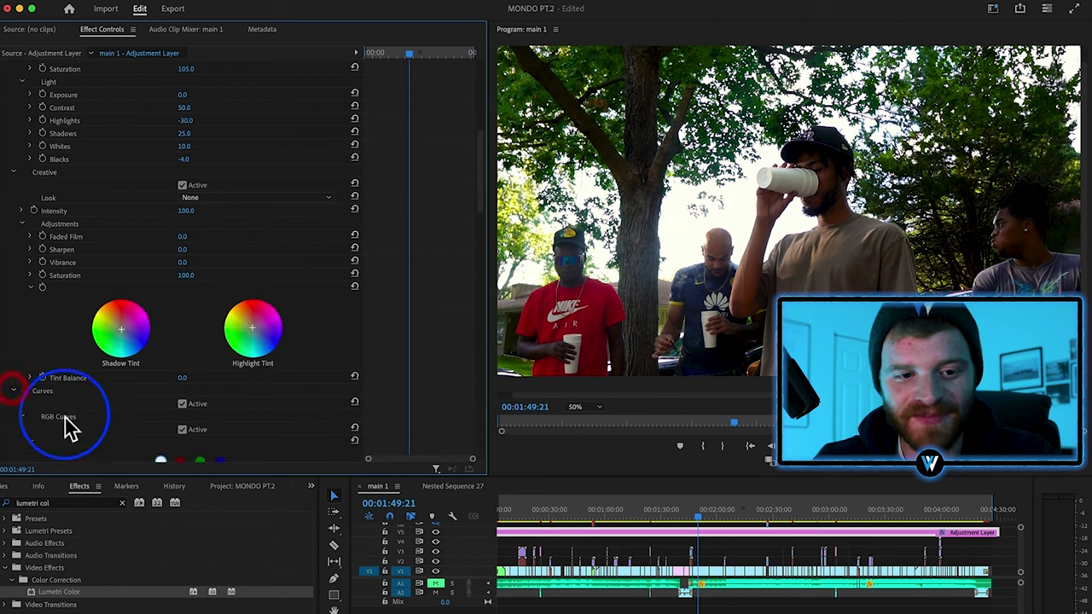
{"action": "scroll", "coordinate": [66, 427], "scroll_direction": "down", "scroll_amount": 5}
{"action": "left_click", "coordinate": [182, 365]}
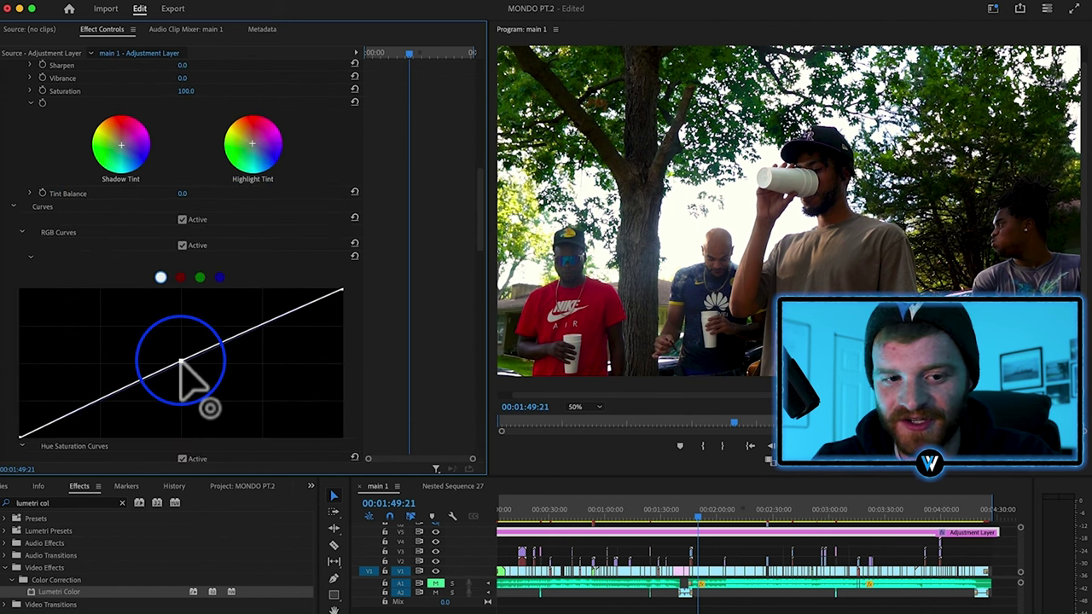
{"action": "left_click_drag", "start_coordinate": [83, 408], "coordinate": [83, 412]}
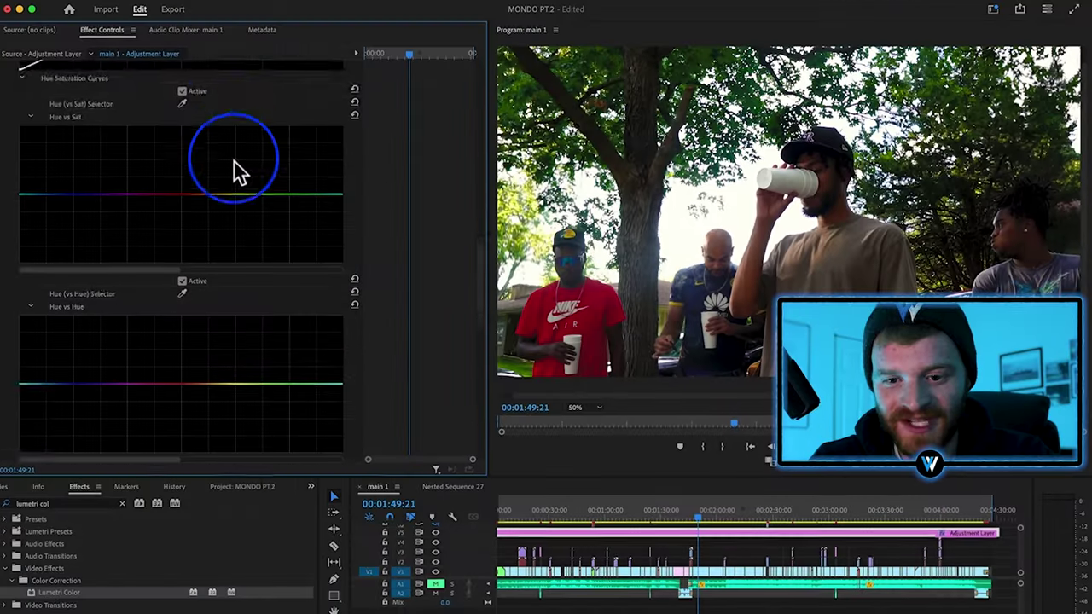
- With the frame at 00:02:14:12 in view, anchor yellow and cyan-green on the Hue vs Hue curve and raise the green between them
{"action": "scroll", "coordinate": [234, 170], "scroll_direction": "down", "scroll_amount": 3}
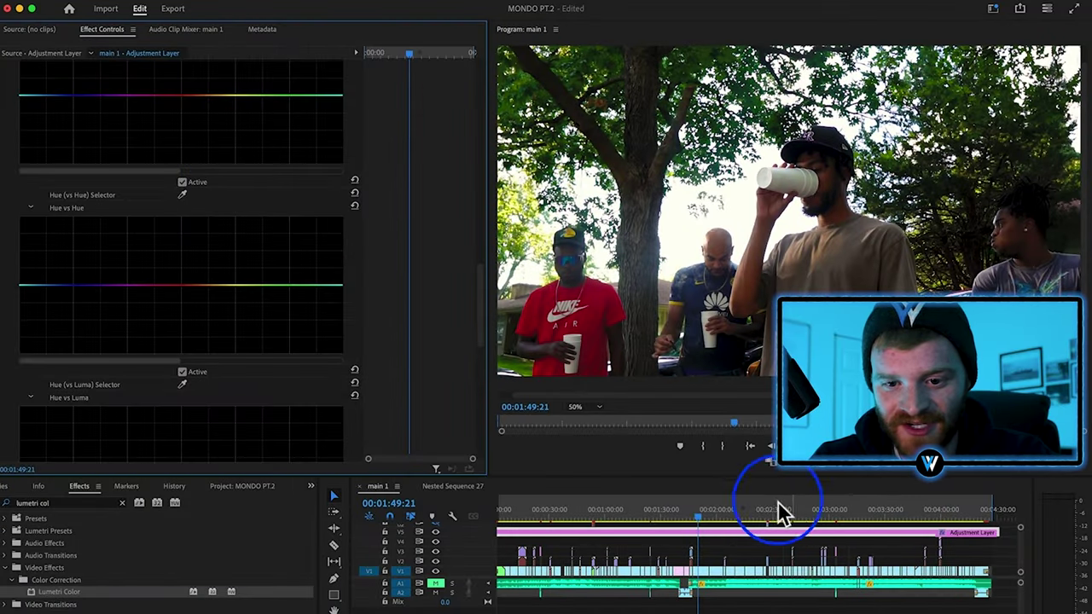
{"action": "left_click", "coordinate": [746, 514]}
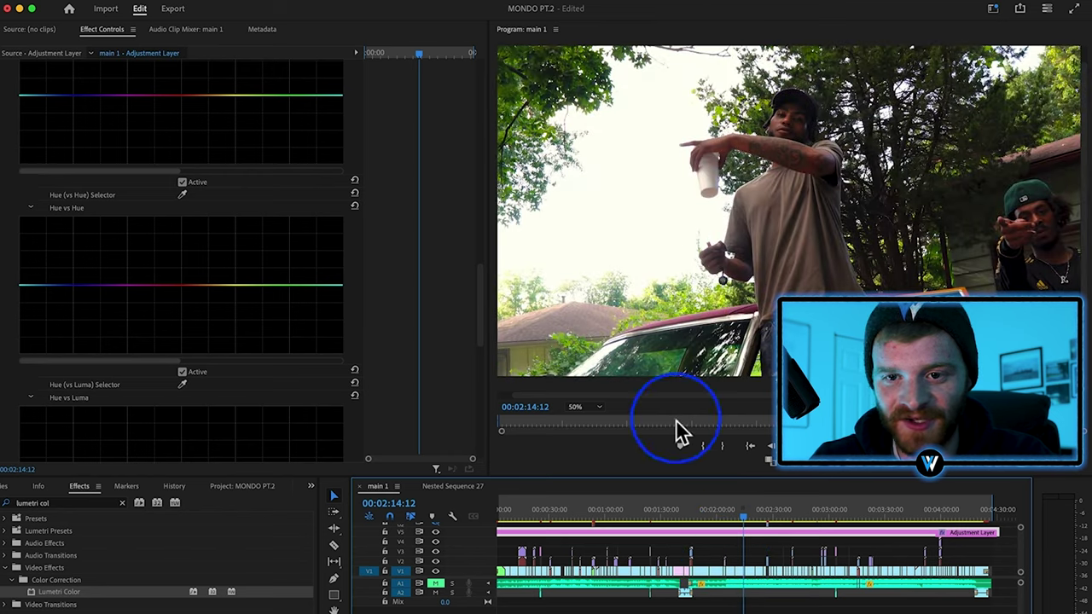
{"action": "scroll", "coordinate": [183, 261], "scroll_direction": "down", "scroll_amount": 10}
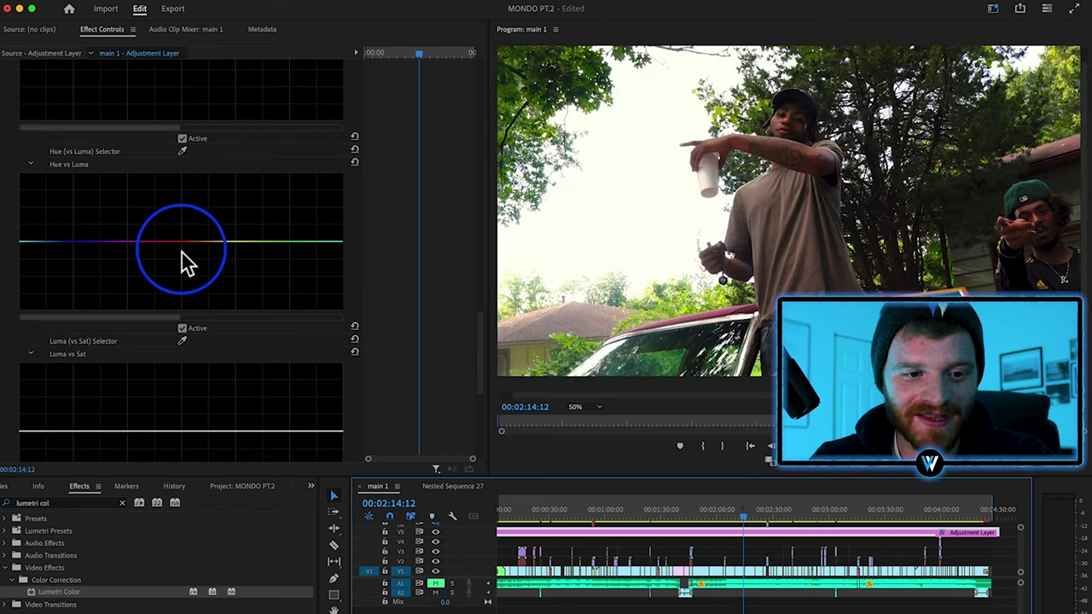
{"action": "scroll", "coordinate": [179, 260], "scroll_direction": "up", "scroll_amount": 8}
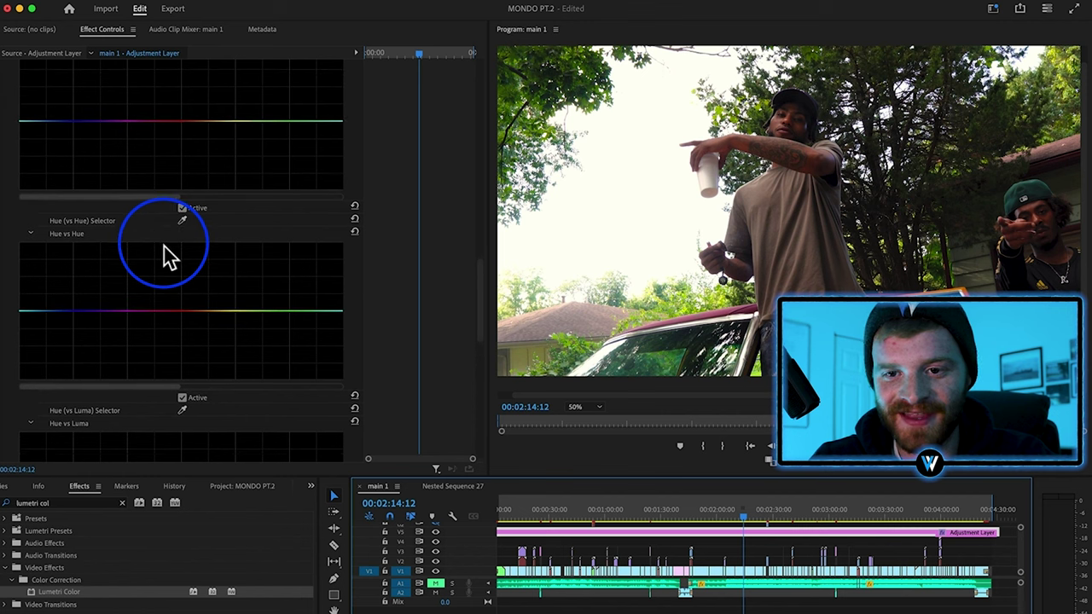
{"action": "scroll", "coordinate": [168, 256], "scroll_direction": "up", "scroll_amount": 2}
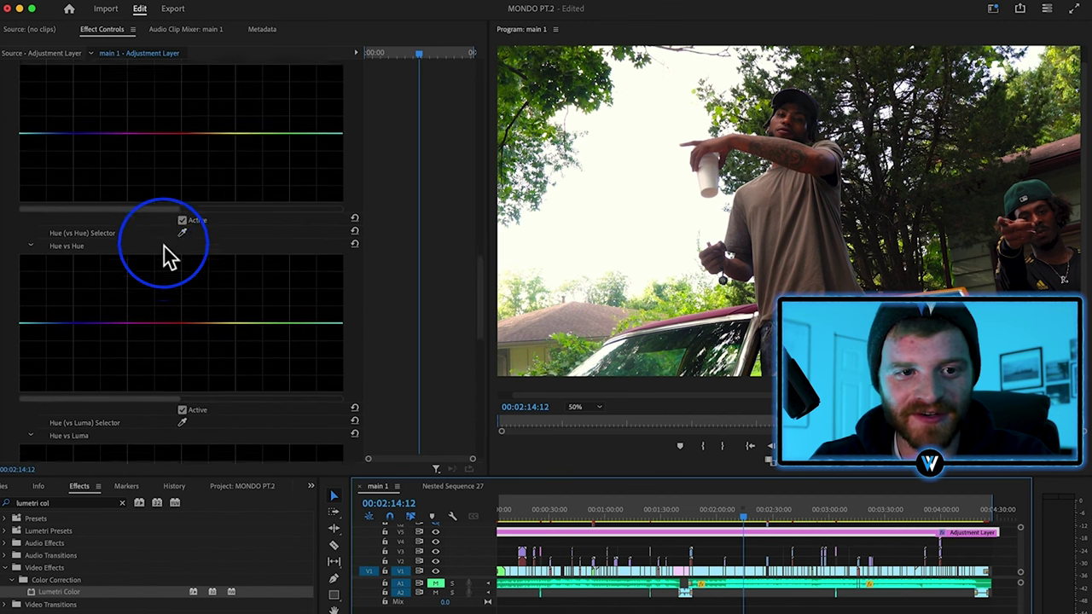
{"action": "scroll", "coordinate": [168, 256], "scroll_direction": "down", "scroll_amount": 1}
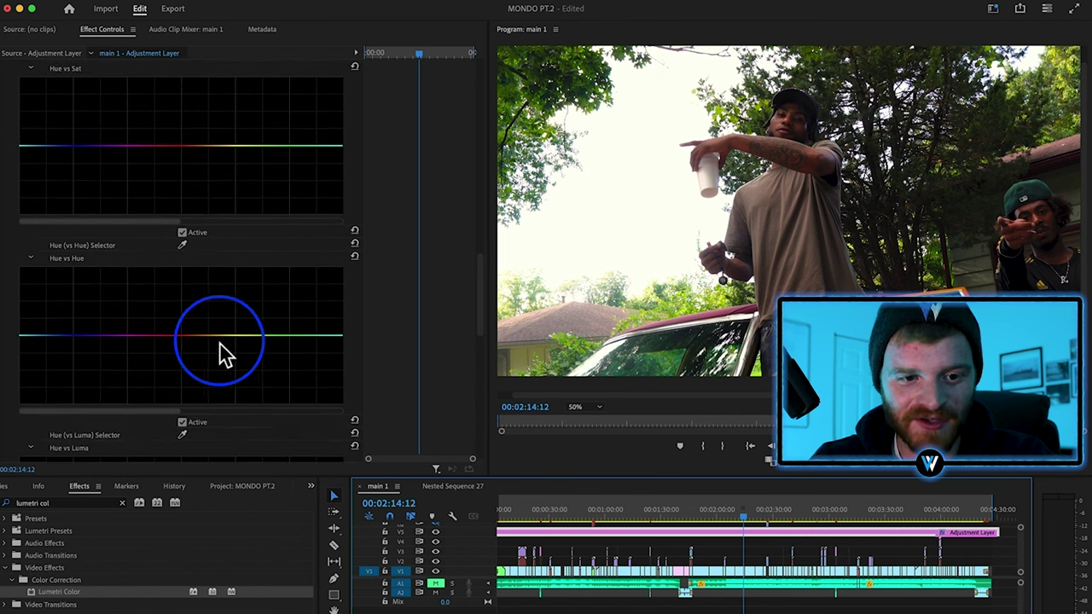
{"action": "left_click", "coordinate": [243, 336]}
{"action": "left_click", "coordinate": [322, 337]}
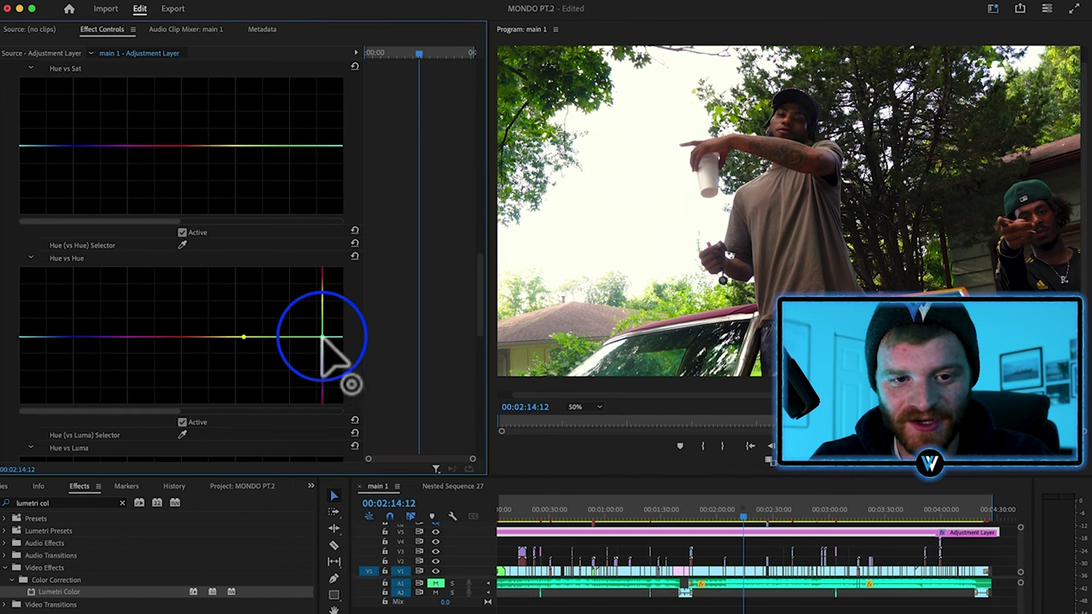
{"action": "left_click_drag", "start_coordinate": [286, 337], "coordinate": [282, 309]}
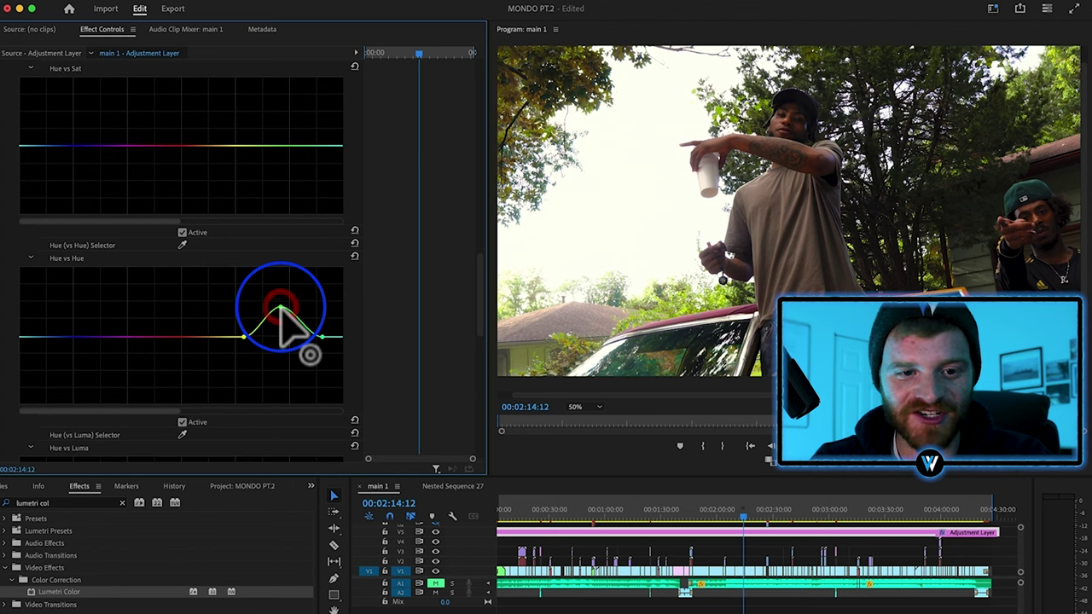
- Lower the green peak of the Hue vs Hue curve for a subtler shift, checking the grade at 00:03:26:04 and other points in the sequence
{"action": "left_click_drag", "start_coordinate": [819, 523], "coordinate": [880, 518]}
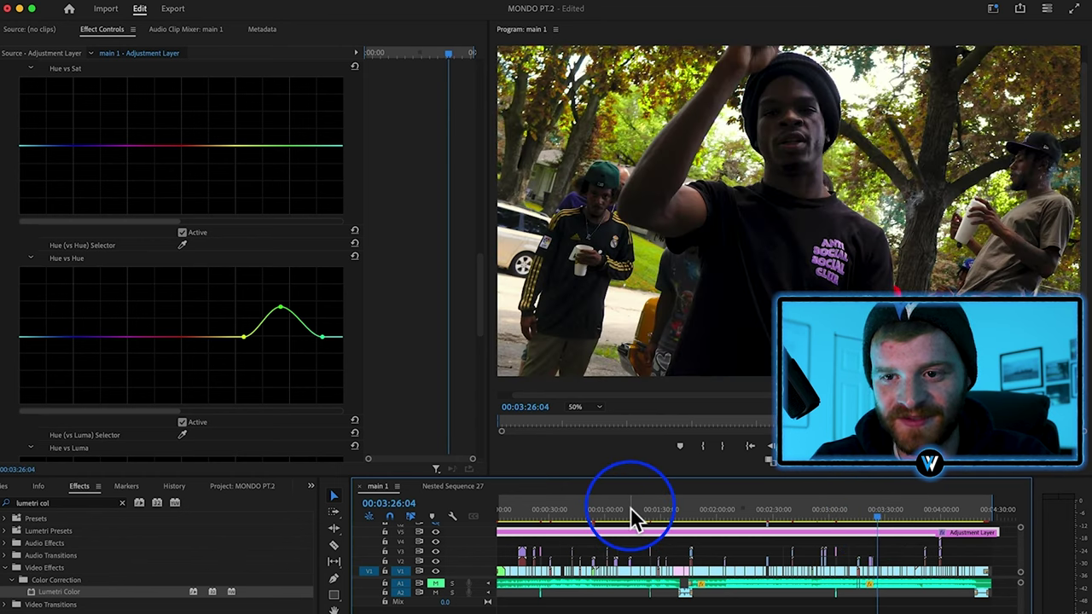
{"action": "left_click", "coordinate": [744, 187]}
{"action": "mouse_move", "coordinate": [281, 306]}
{"action": "left_mouse_down"}
{"action": "mouse_move", "coordinate": [288, 336]}
{"action": "mouse_move", "coordinate": [288, 326]}
{"action": "left_mouse_up"}
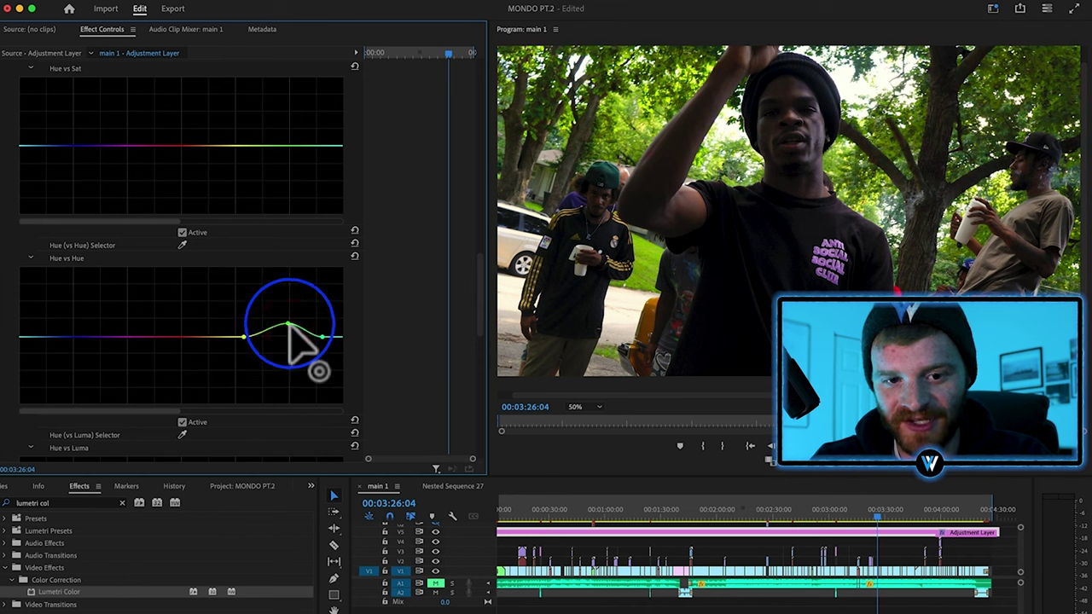
{"action": "left_click", "coordinate": [723, 512]}
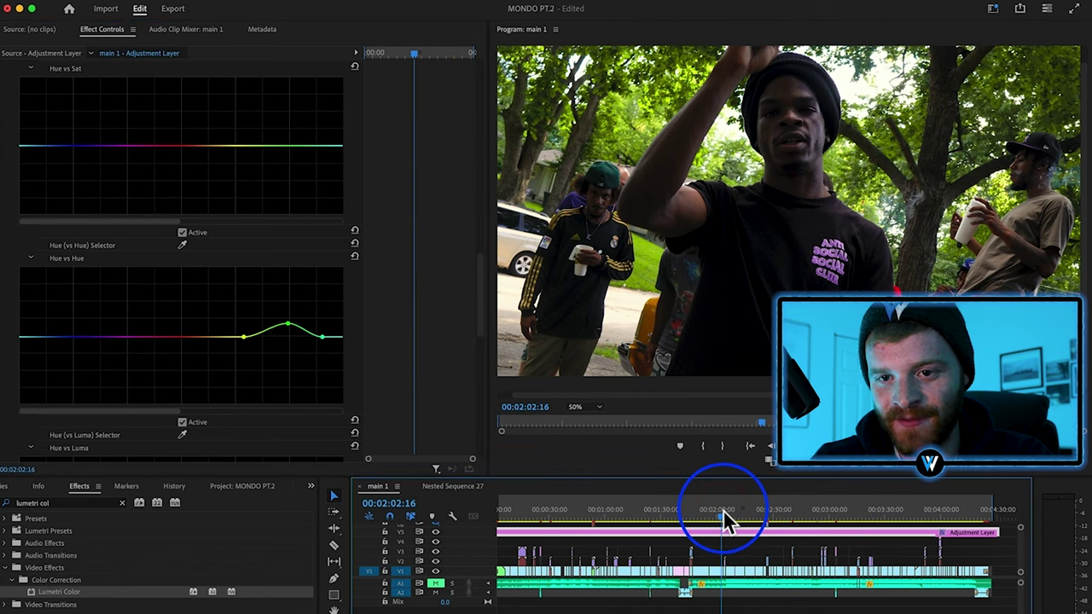
{"action": "left_click_drag", "start_coordinate": [723, 512], "coordinate": [701, 515]}
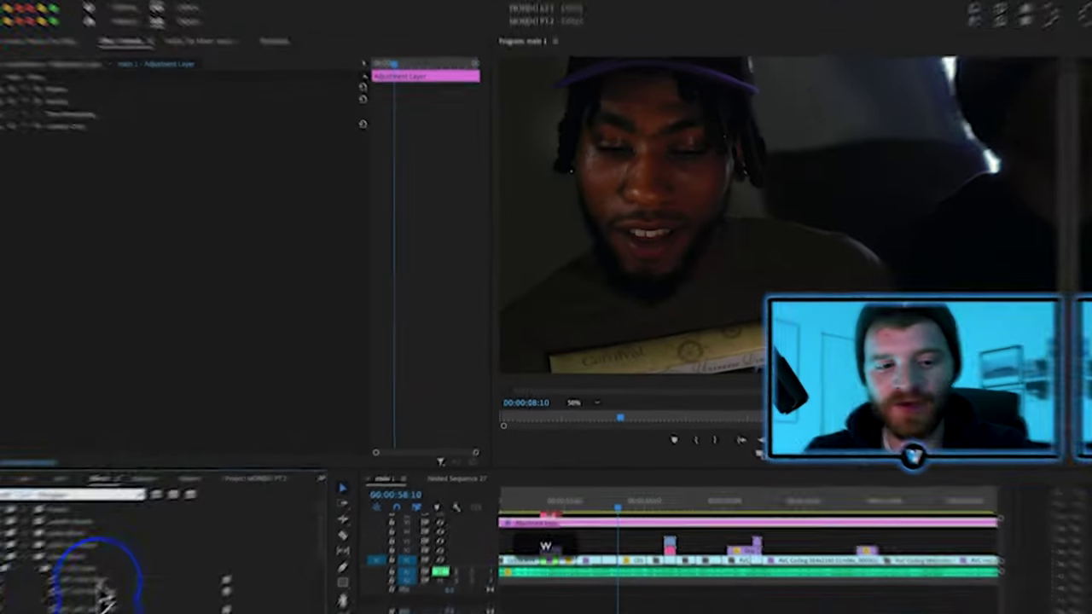
- Apply the BCC+Film Glow effect to the C0558.MP4 clip at 00:00:58:10 on track V1
{"action": "left_click", "coordinate": [81, 593]}
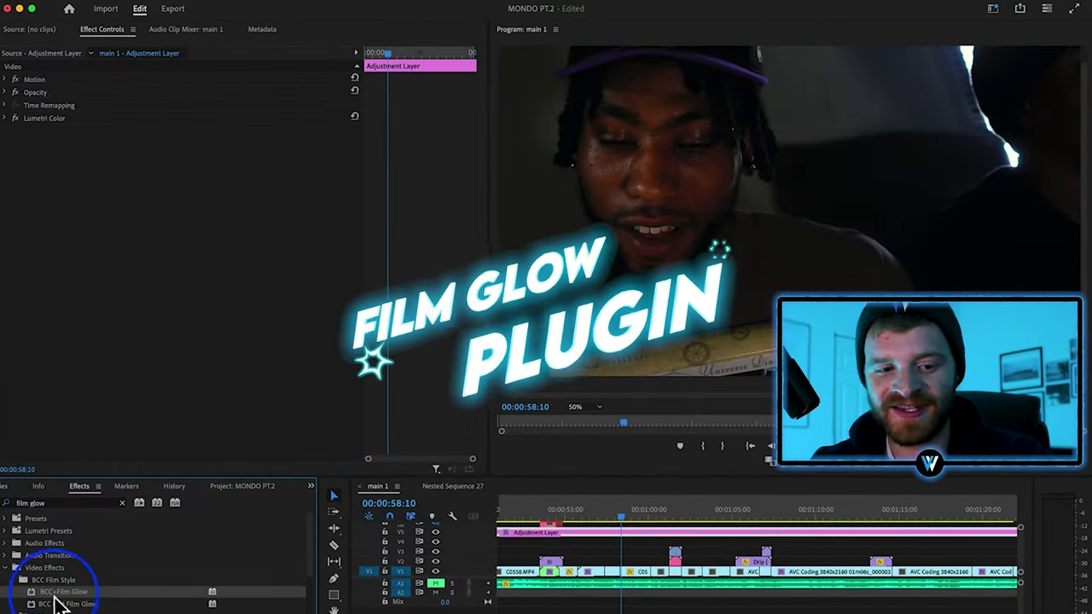
{"action": "left_click_drag", "start_coordinate": [55, 598], "coordinate": [640, 593]}
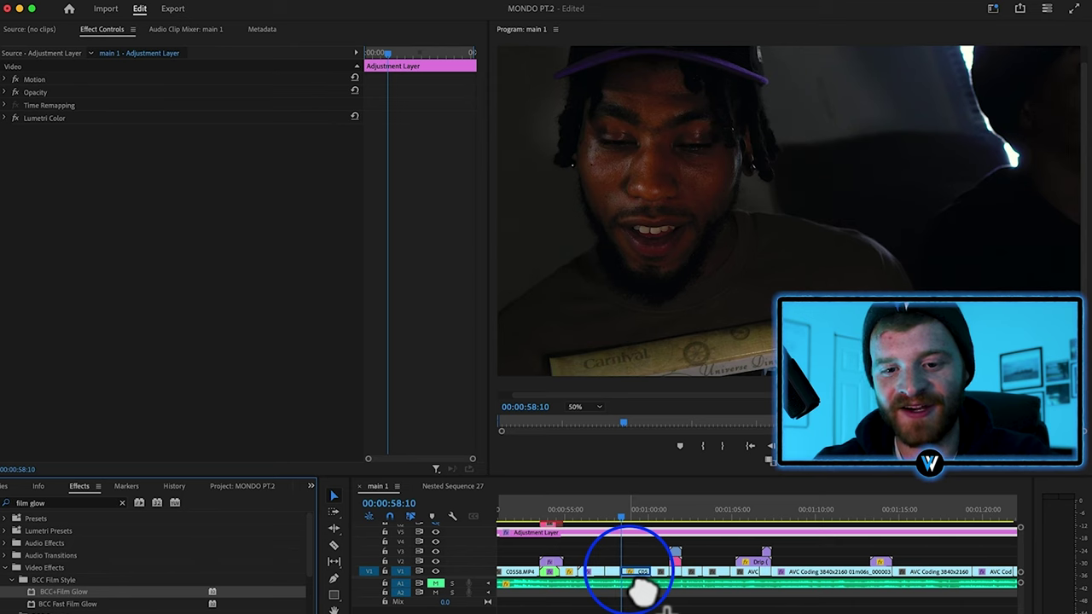
{"action": "left_click_drag", "start_coordinate": [641, 593], "coordinate": [642, 588]}
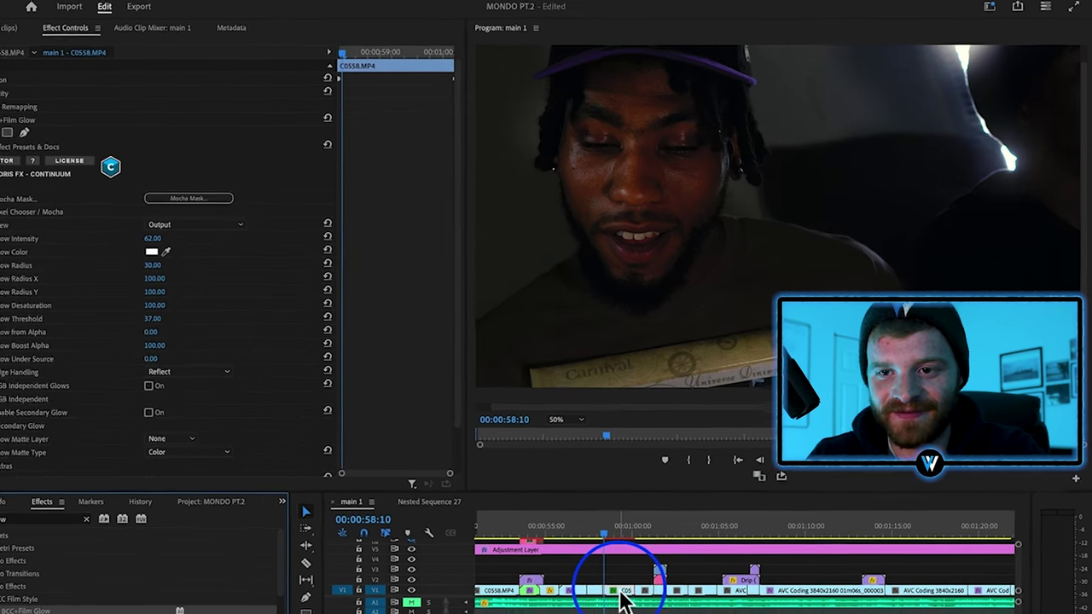